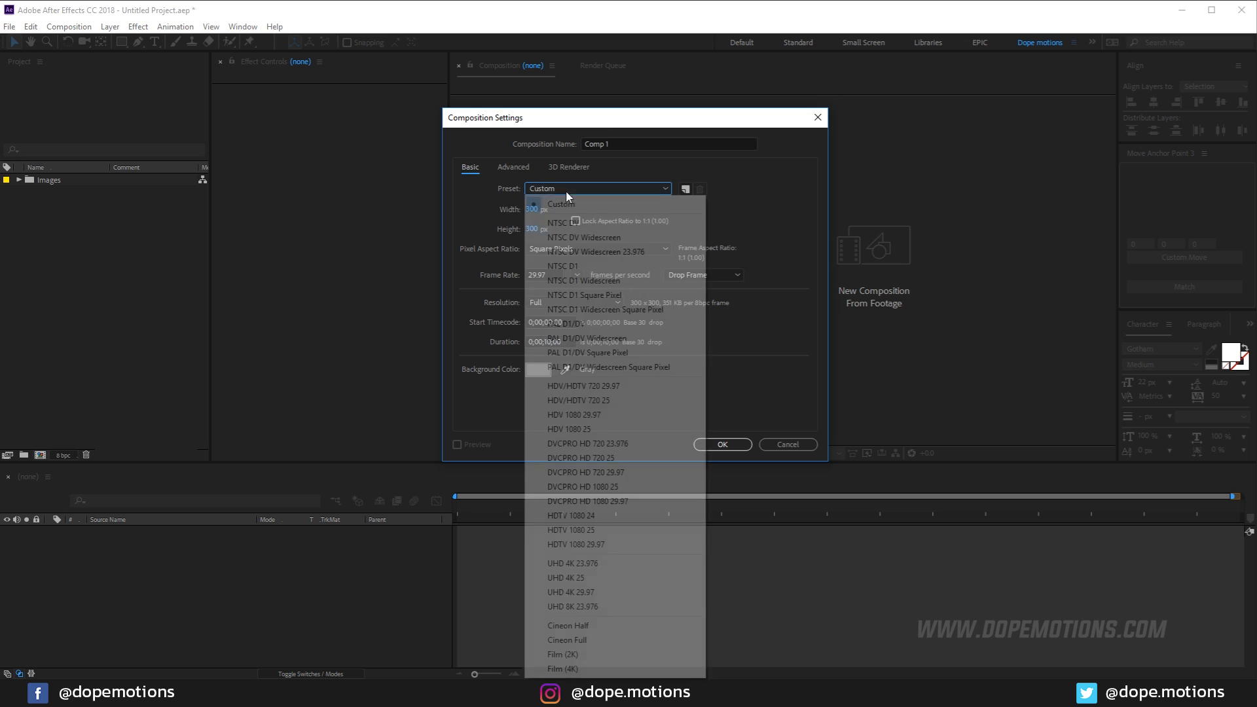
Apply the HDTV 1080 29.97 preset to the new composition and set its frame rate to 30 fps.
{"action": "left_click", "coordinate": [592, 545]}
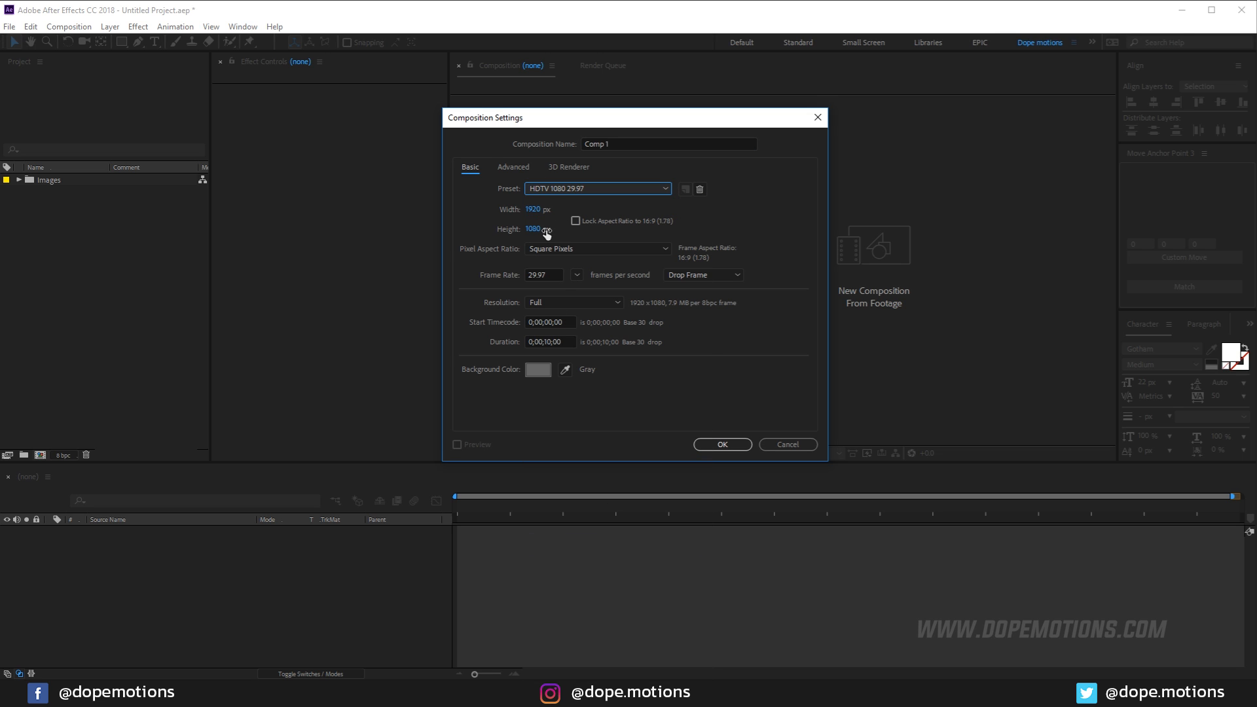
{"action": "left_click", "coordinate": [576, 275]}
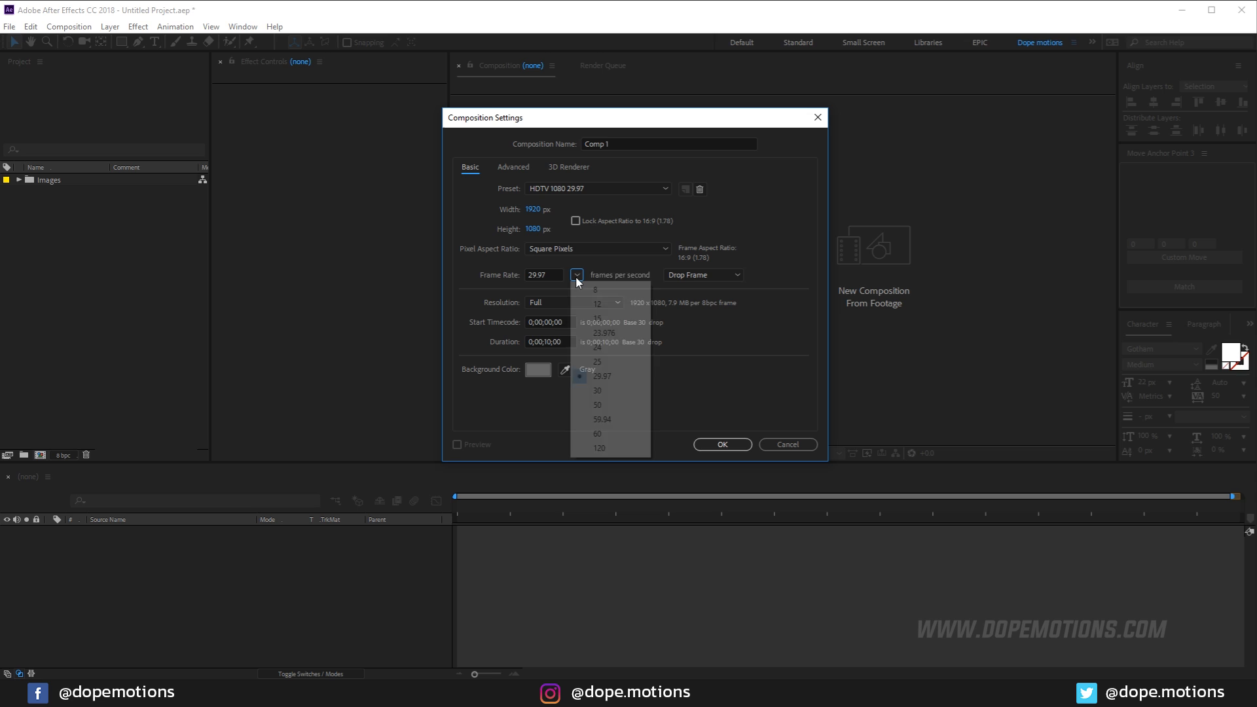
{"action": "left_click", "coordinate": [604, 393]}
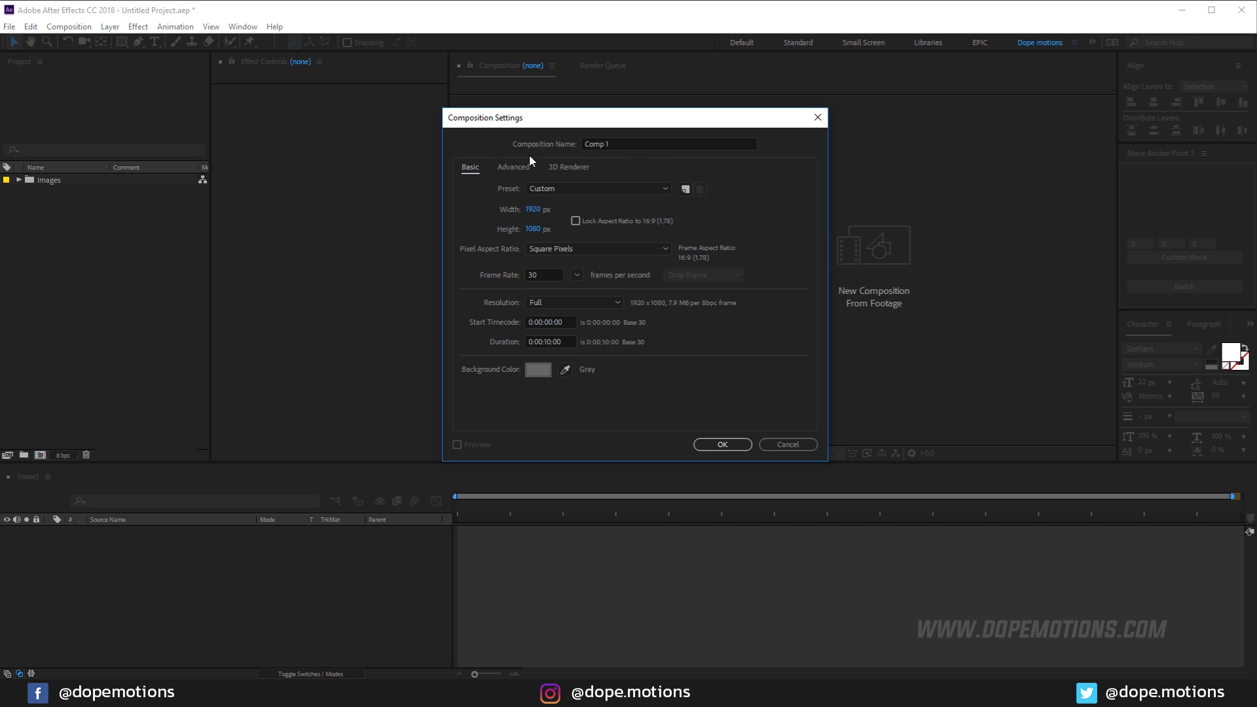
Name the composition Main, set its background colour to black (000000), and create it.
{"action": "left_click", "coordinate": [649, 143]}
{"action": "key", "text": "ctrl+a"}
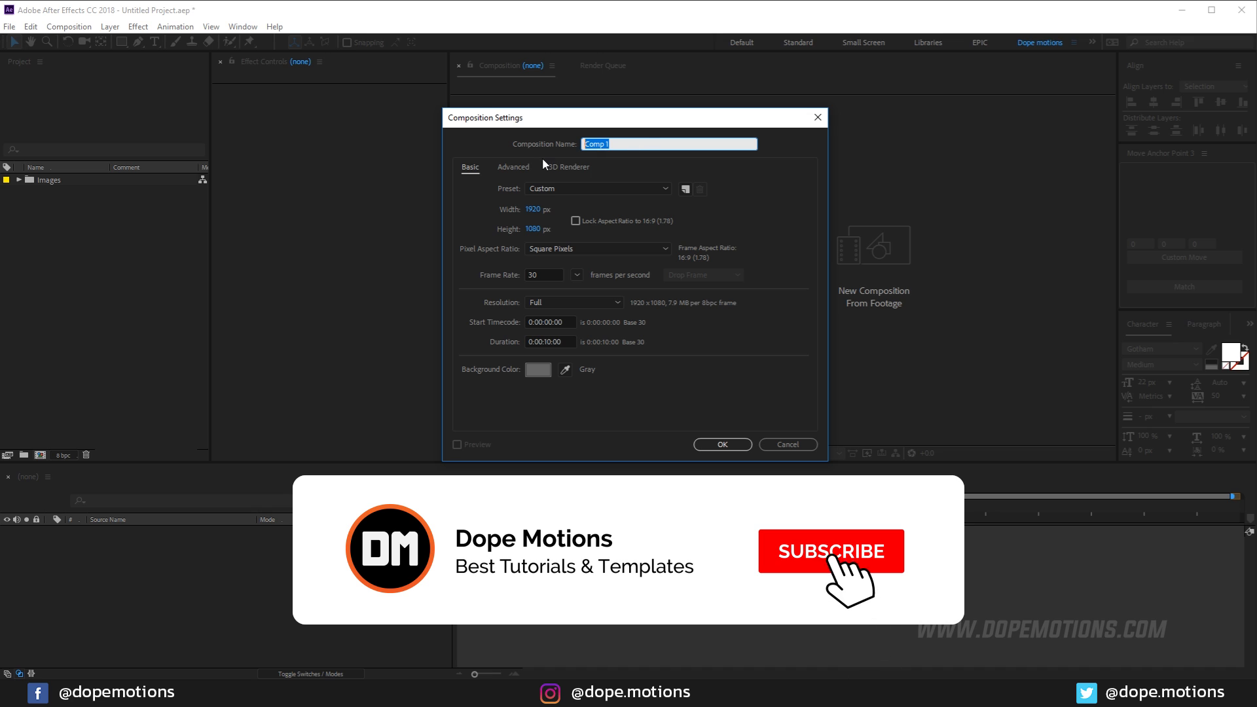
{"action": "type", "text": "Main"}
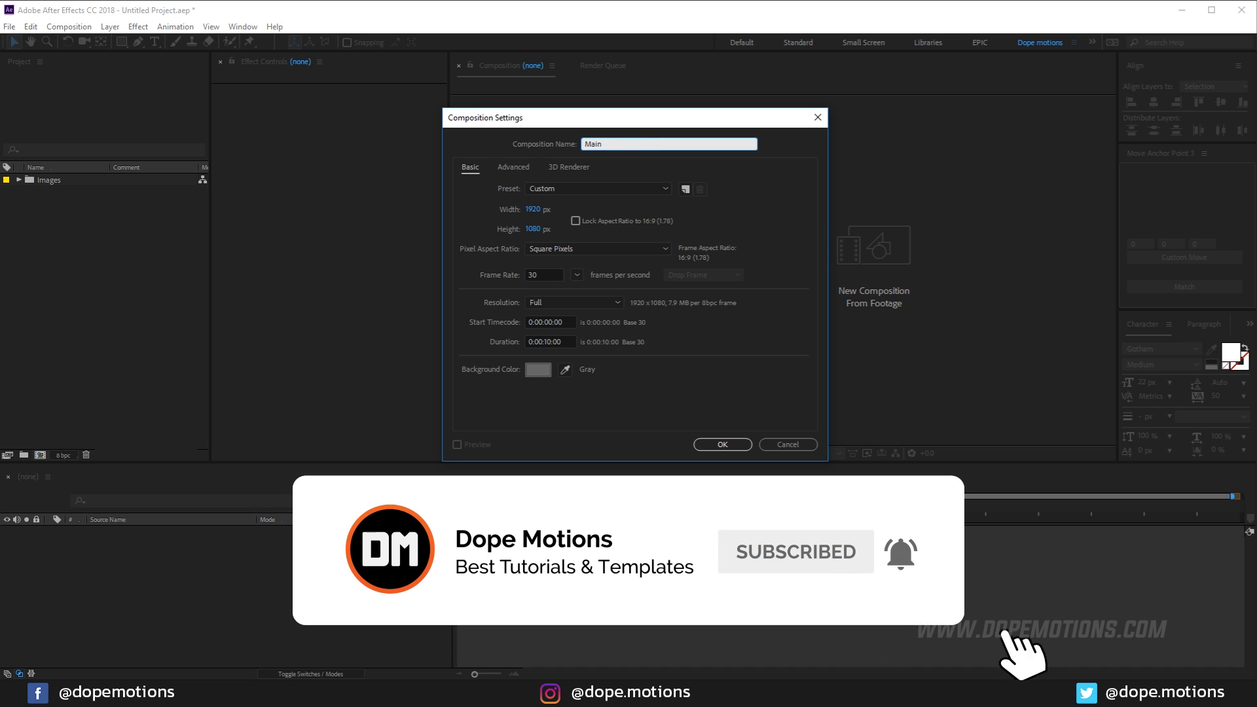
{"action": "left_click", "coordinate": [538, 369]}
{"action": "type", "text": "000000"}
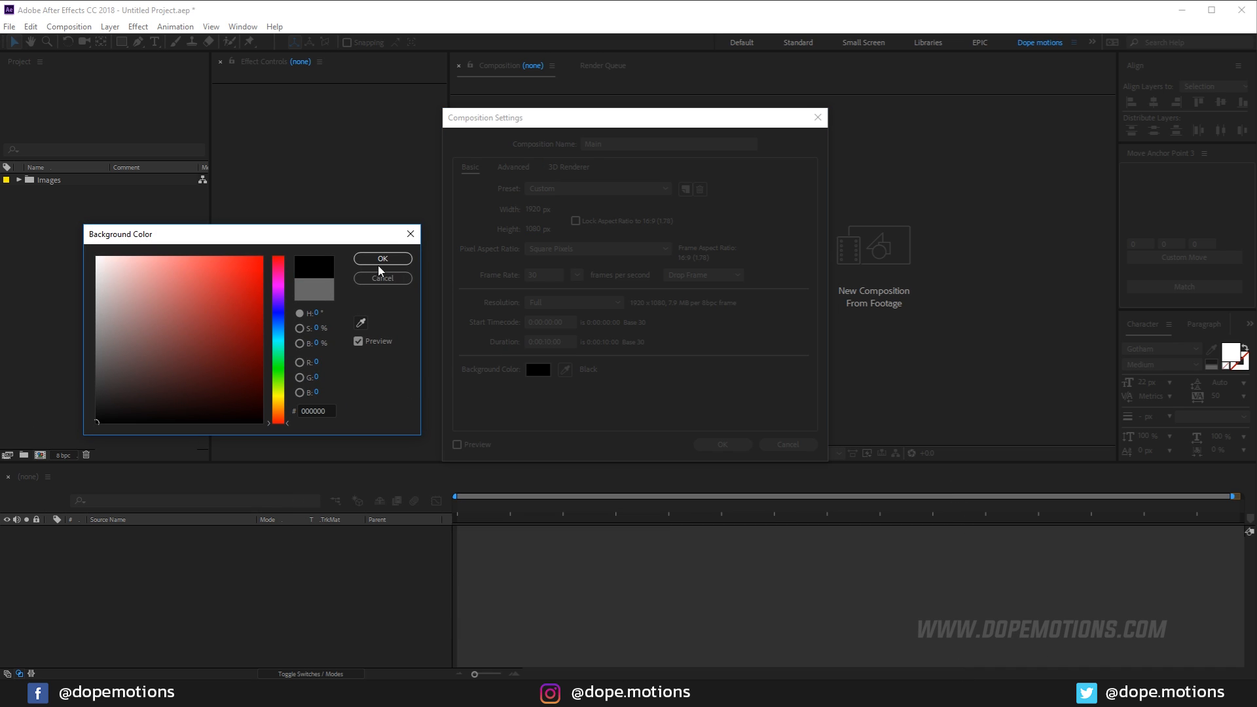
{"action": "left_click", "coordinate": [382, 259]}
{"action": "left_click", "coordinate": [719, 445]}
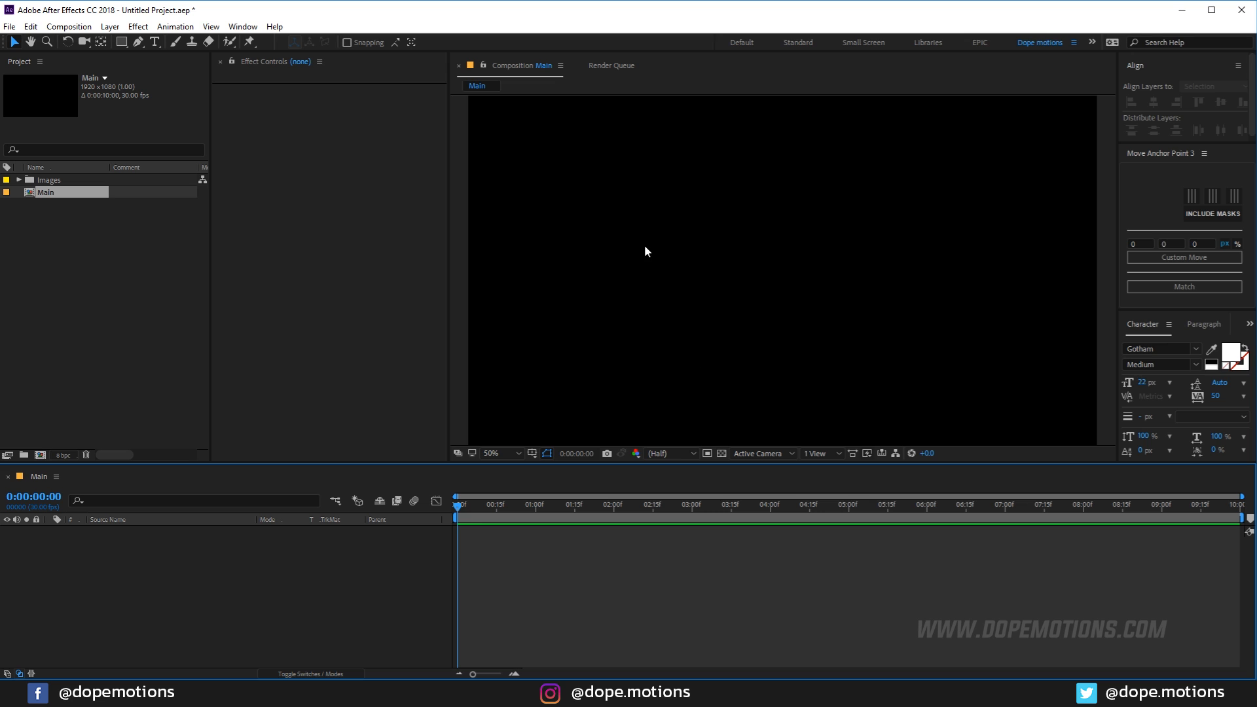
Enlarge the composition viewer by shrinking the timeline area so the whole Main frame fits.
{"action": "left_click_drag", "start_coordinate": [615, 462], "coordinate": [612, 488]}
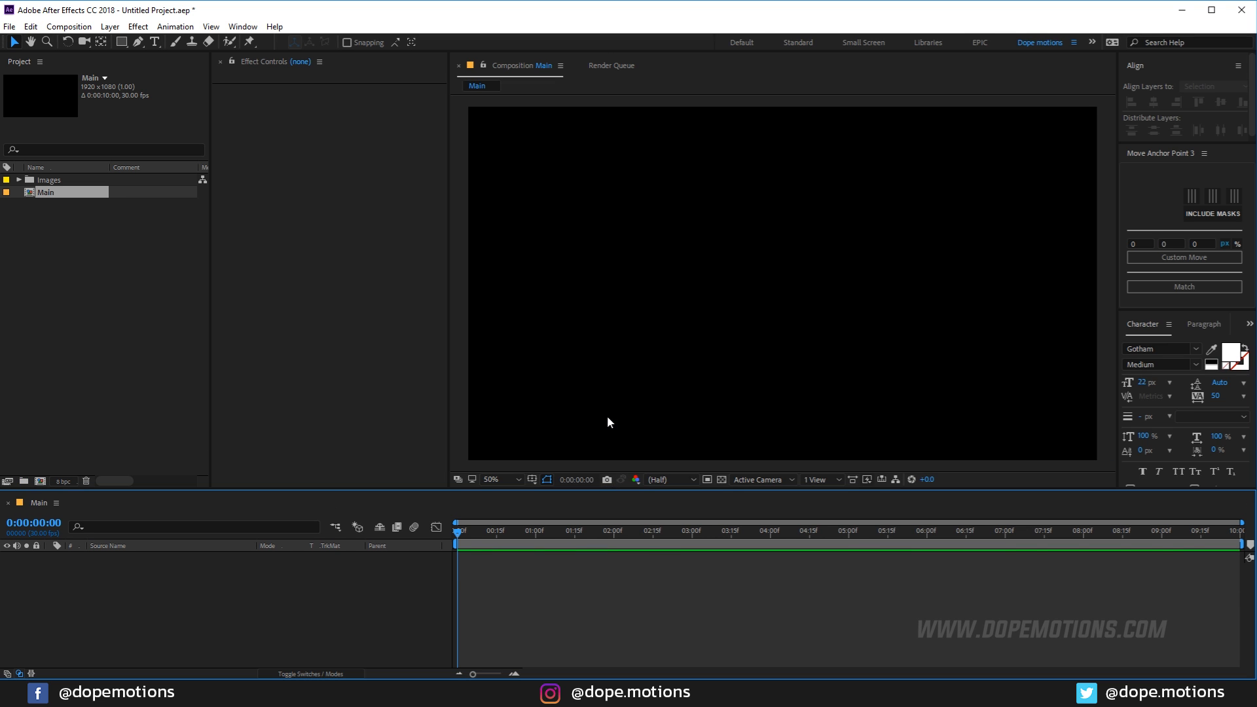
{"action": "key", "text": "space"}
{"action": "left_click_drag", "start_coordinate": [601, 415], "coordinate": [604, 414]}
Create a new composition named Media with a width and height of 3000 px.
{"action": "left_click", "coordinate": [108, 466]}
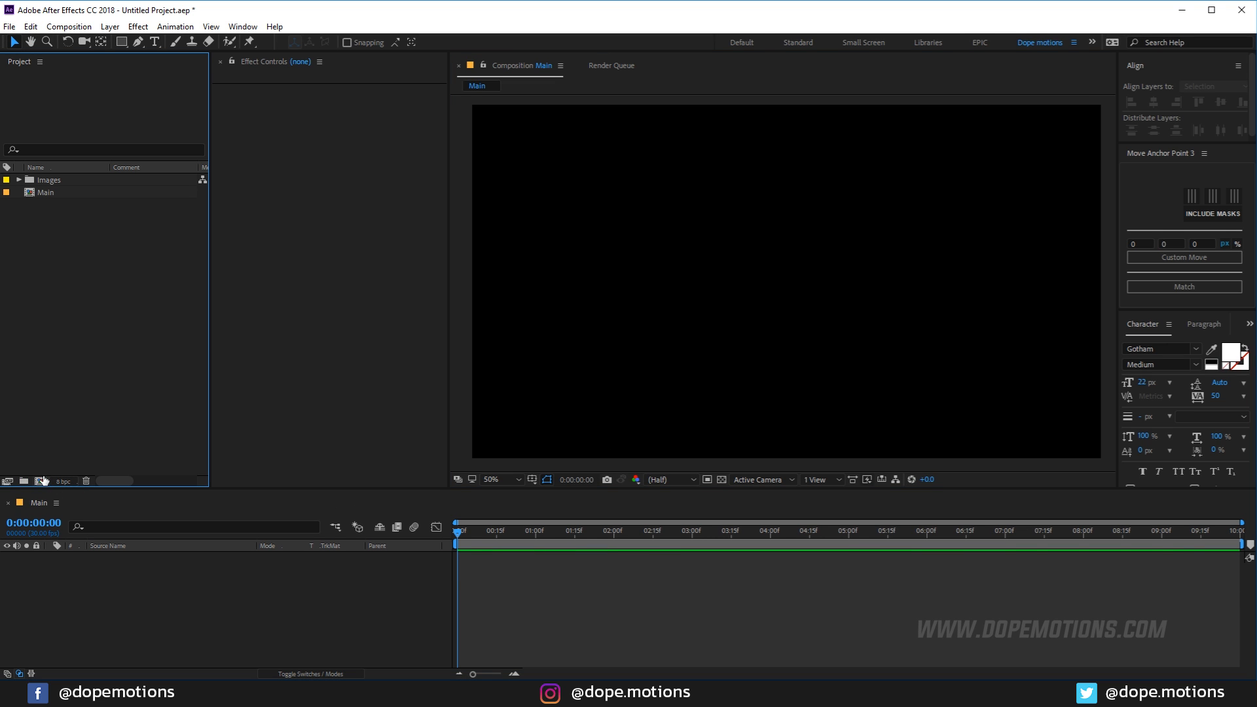
{"action": "left_click", "coordinate": [41, 481]}
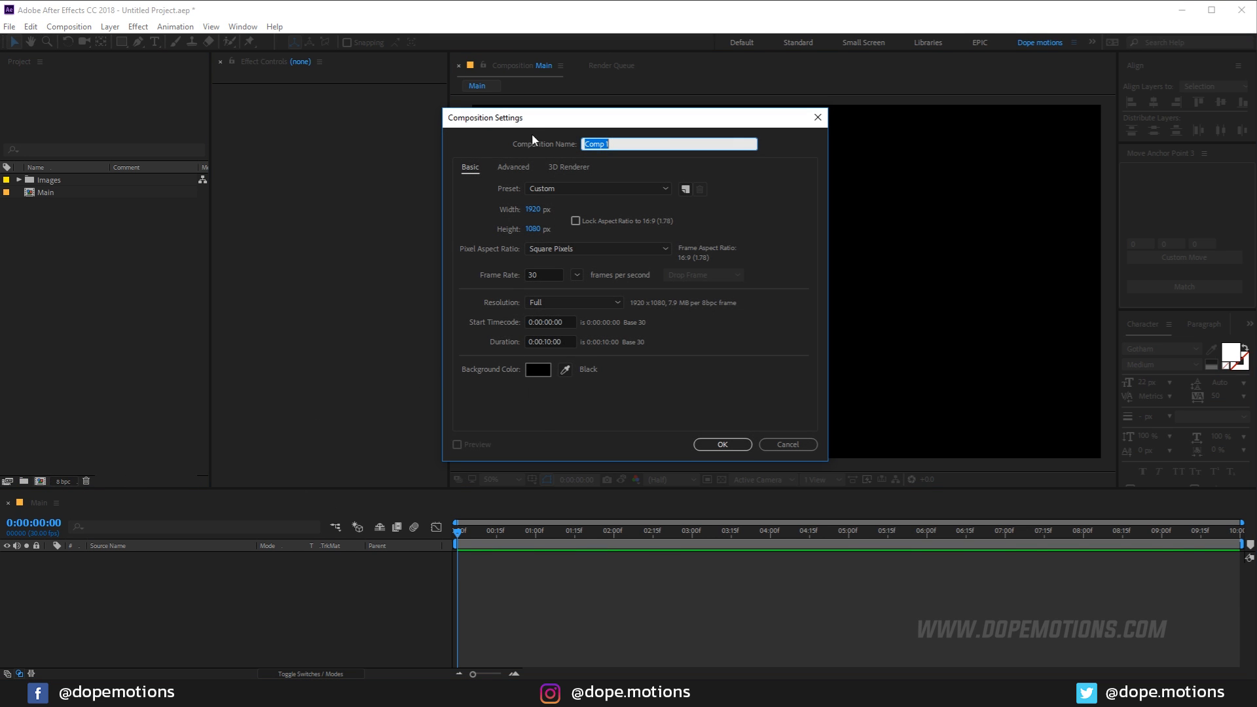
{"action": "left_click", "coordinate": [531, 209]}
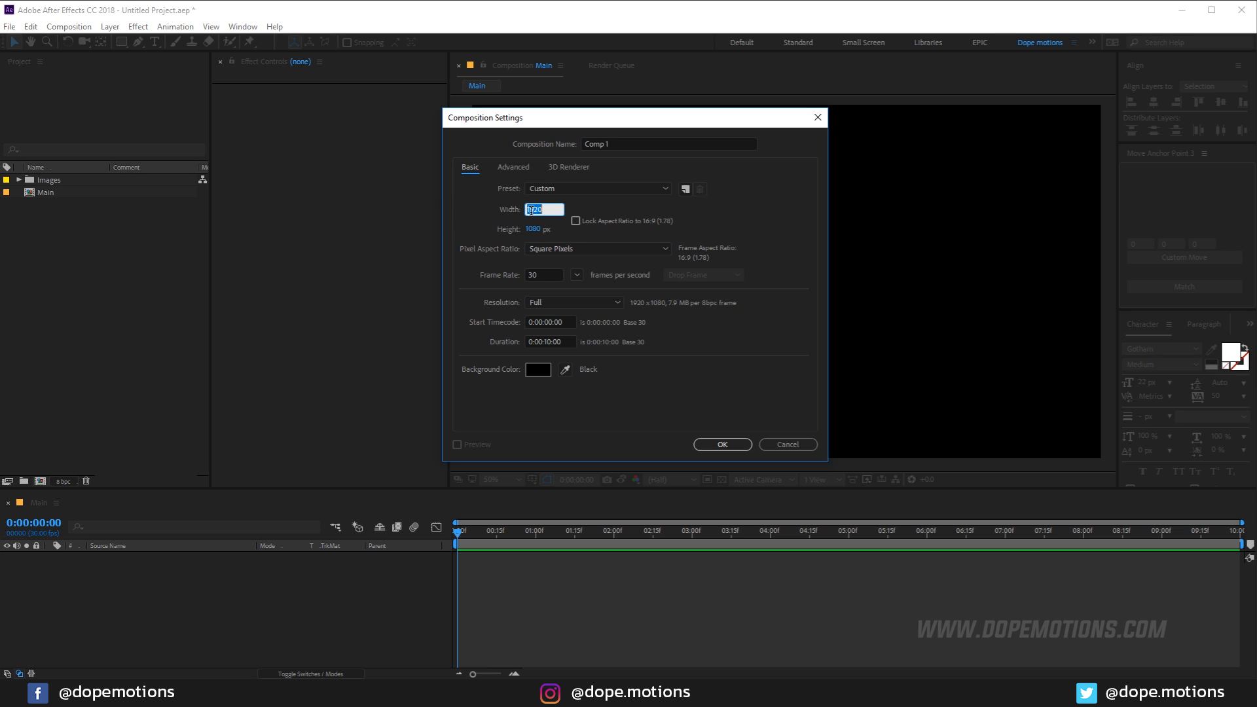
{"action": "type", "text": "3000"}
{"action": "key", "text": "Tab"}
{"action": "type", "text": "3000"}
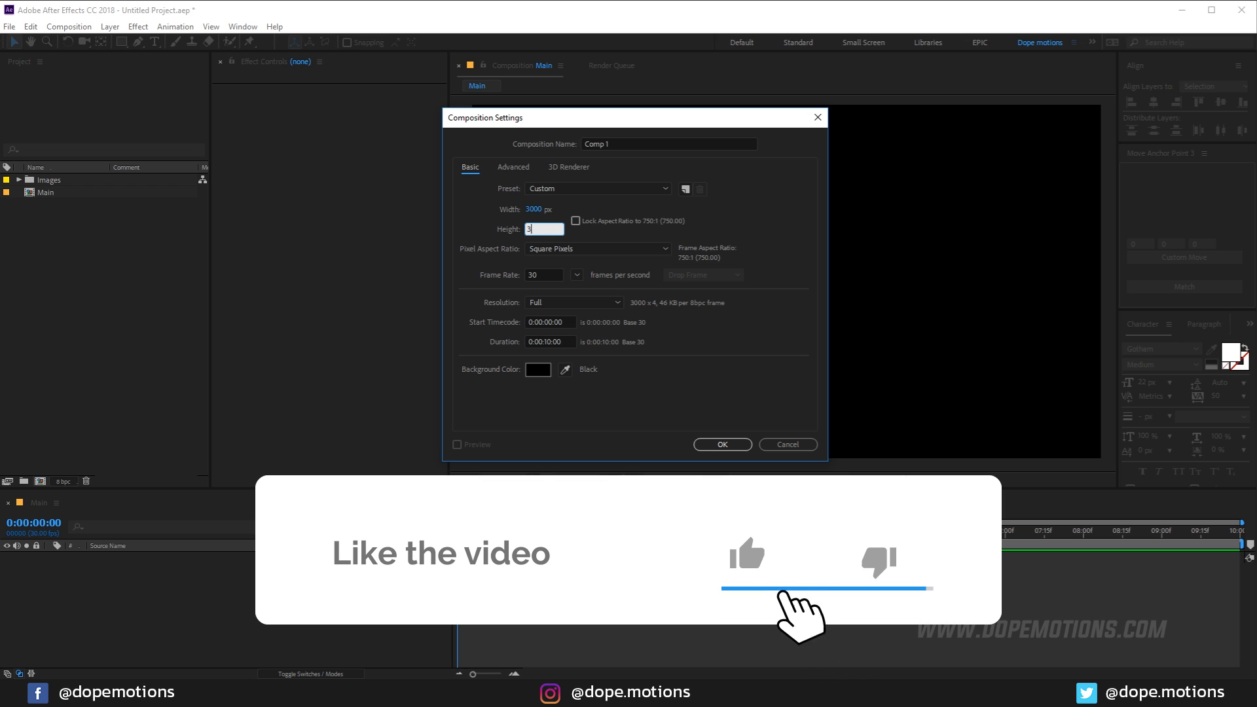
{"action": "left_click", "coordinate": [619, 144]}
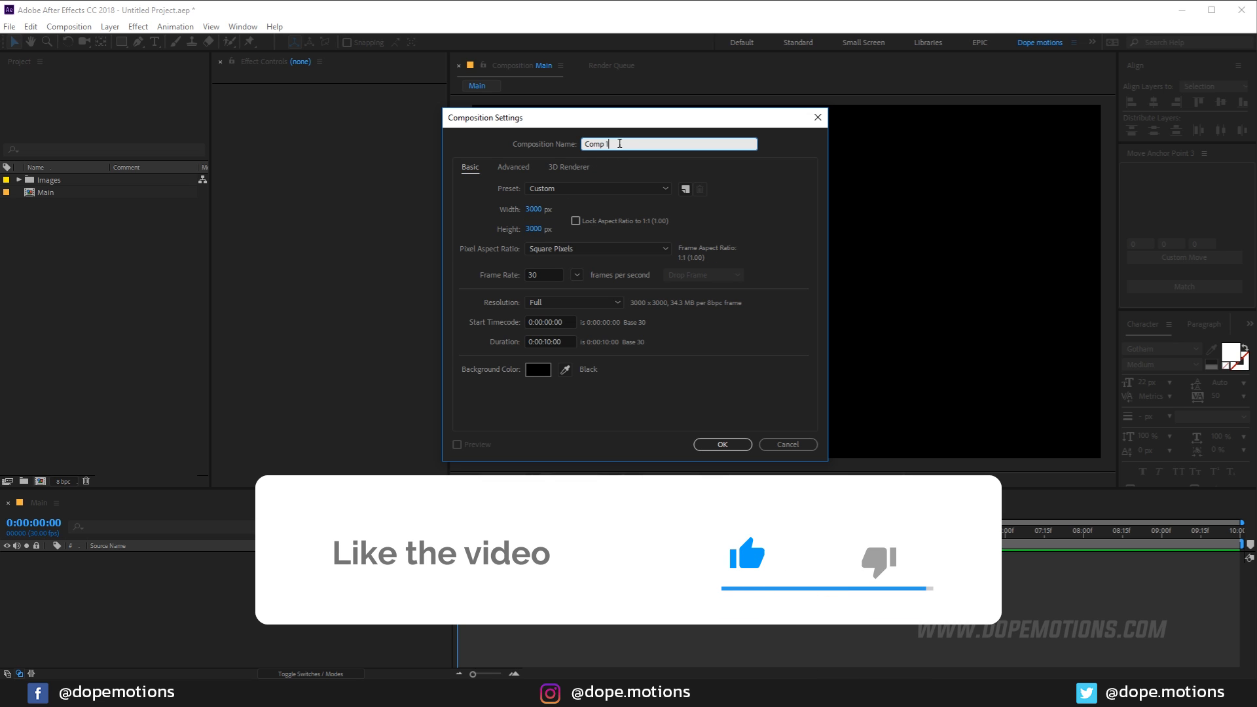
{"action": "type", "text": "Media"}
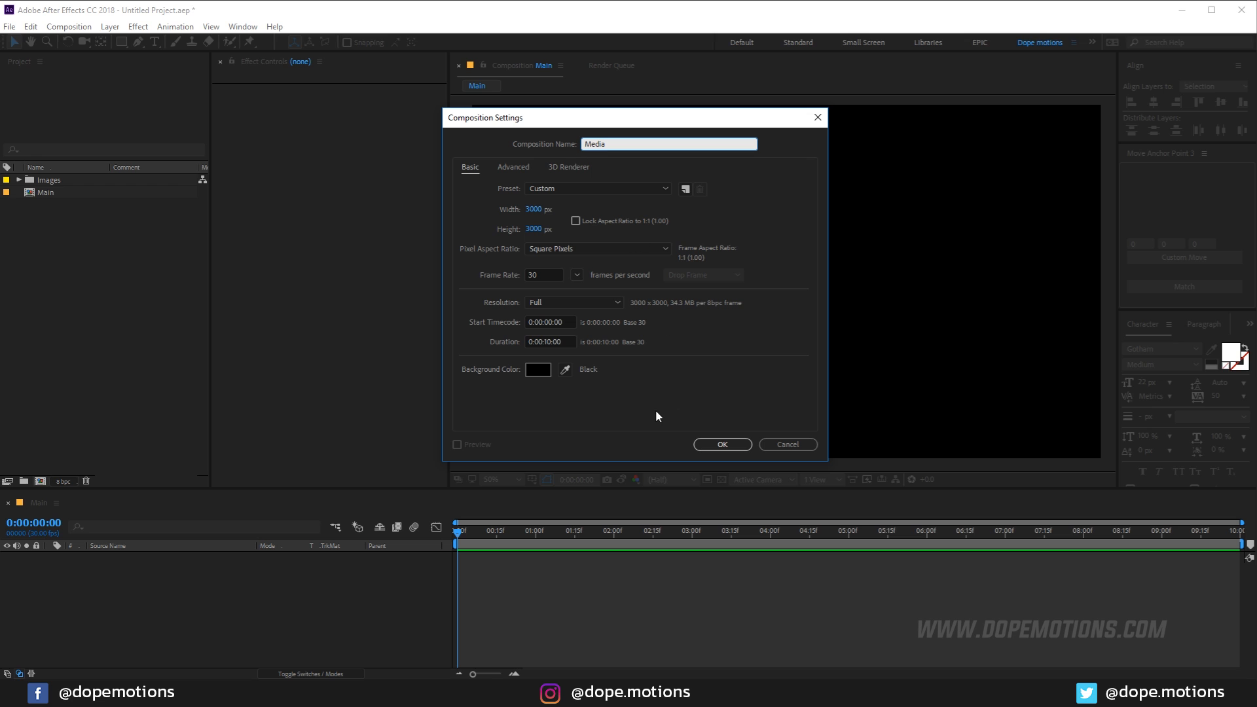
{"action": "left_click", "coordinate": [712, 445]}
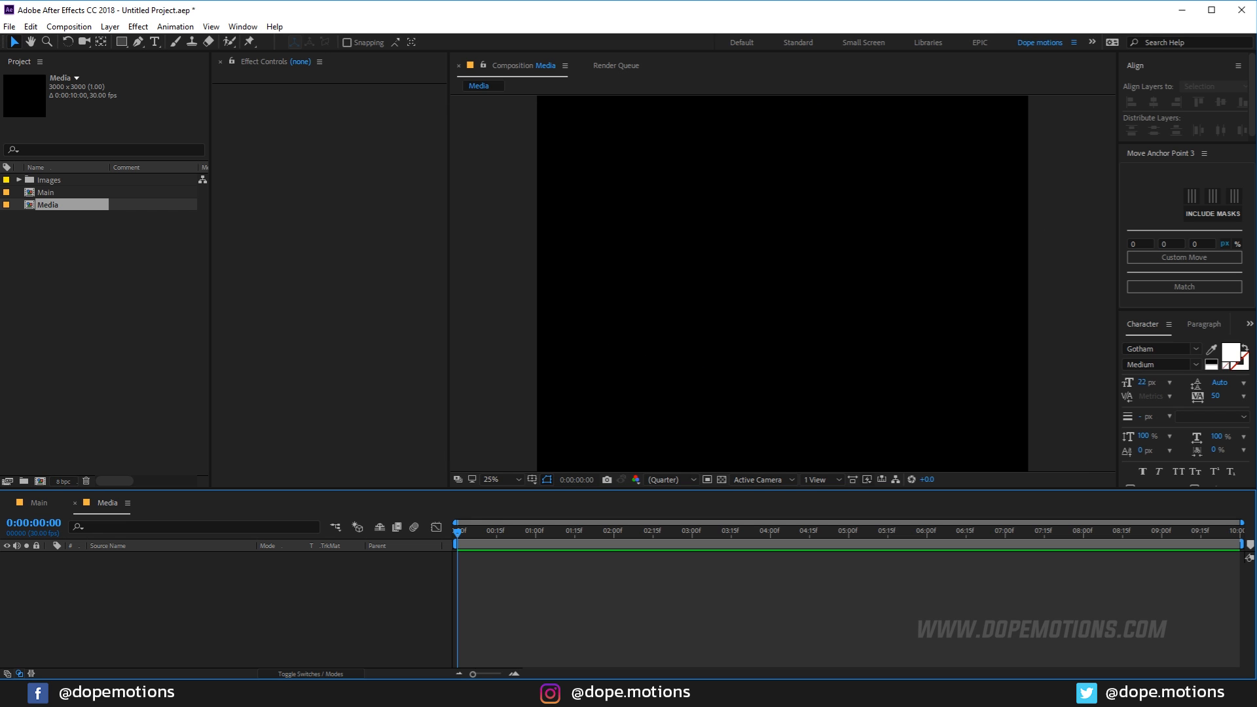
Create a new composition named Placeholder_01 with a width and height of 300 px.
{"action": "left_click", "coordinate": [68, 411]}
{"action": "left_click", "coordinate": [40, 481]}
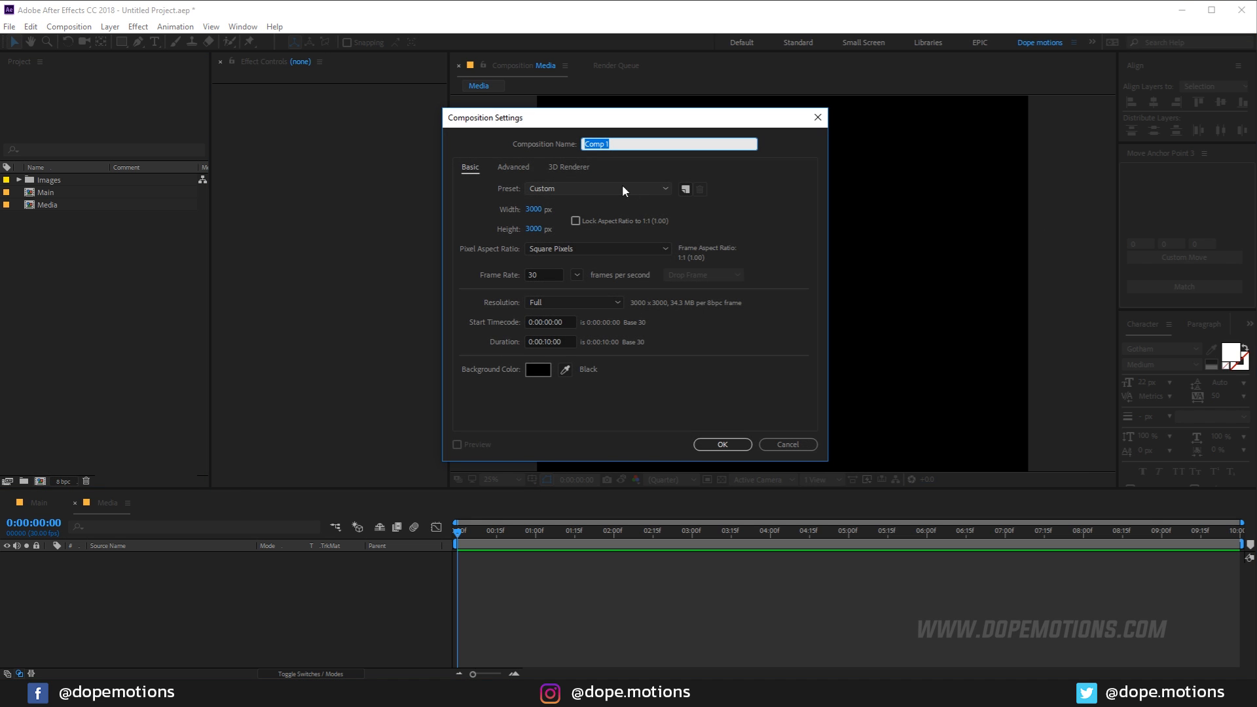
{"action": "left_click", "coordinate": [533, 210]}
{"action": "type", "text": "300"}
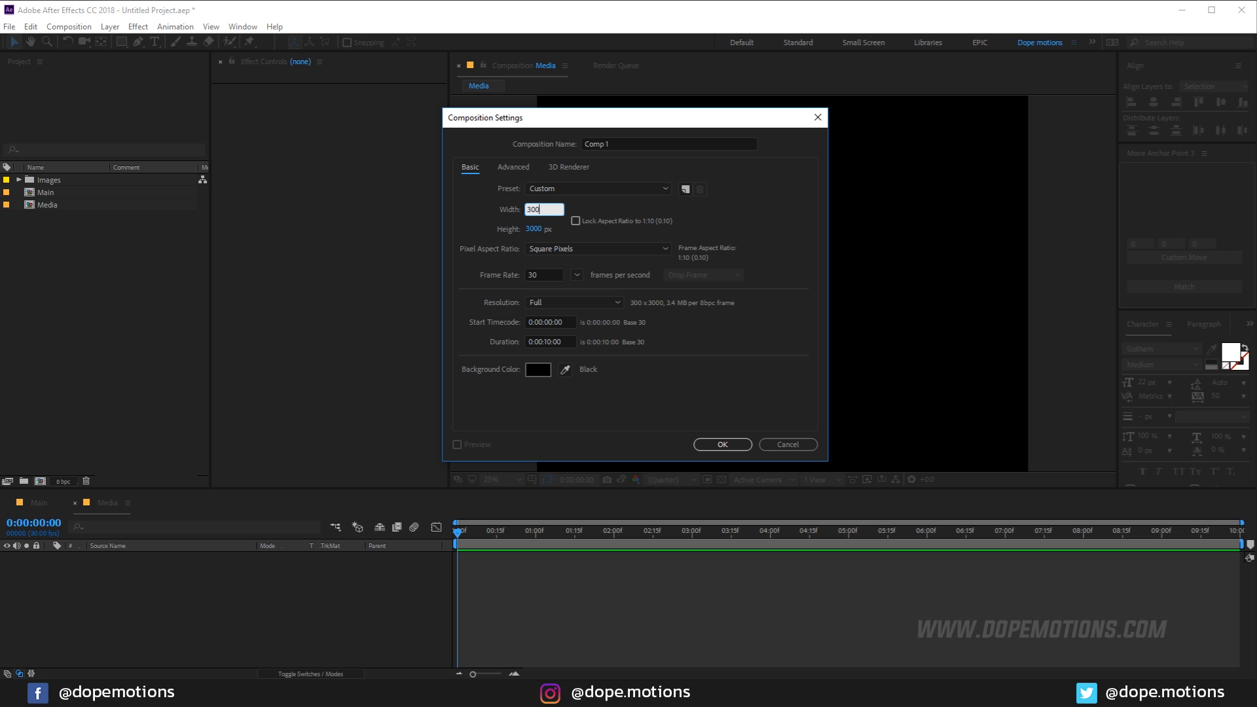
{"action": "left_click", "coordinate": [532, 228]}
{"action": "type", "text": "300"}
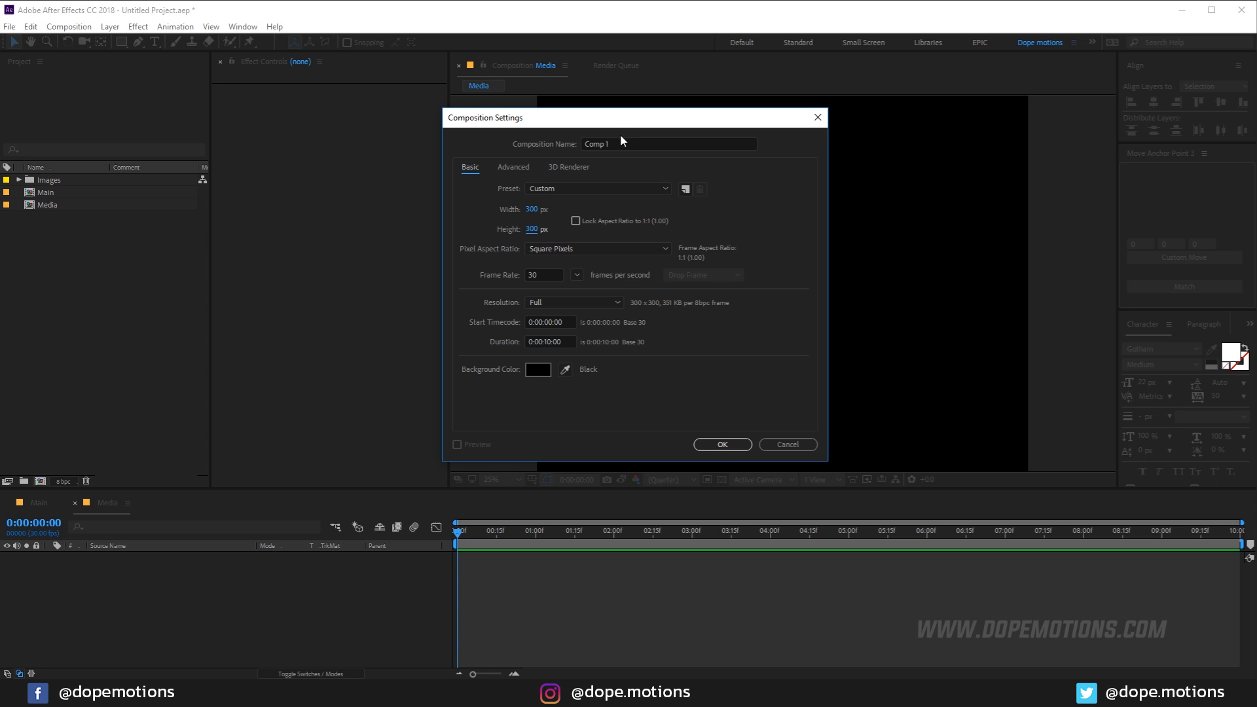
{"action": "left_click_drag", "start_coordinate": [619, 143], "coordinate": [548, 143]}
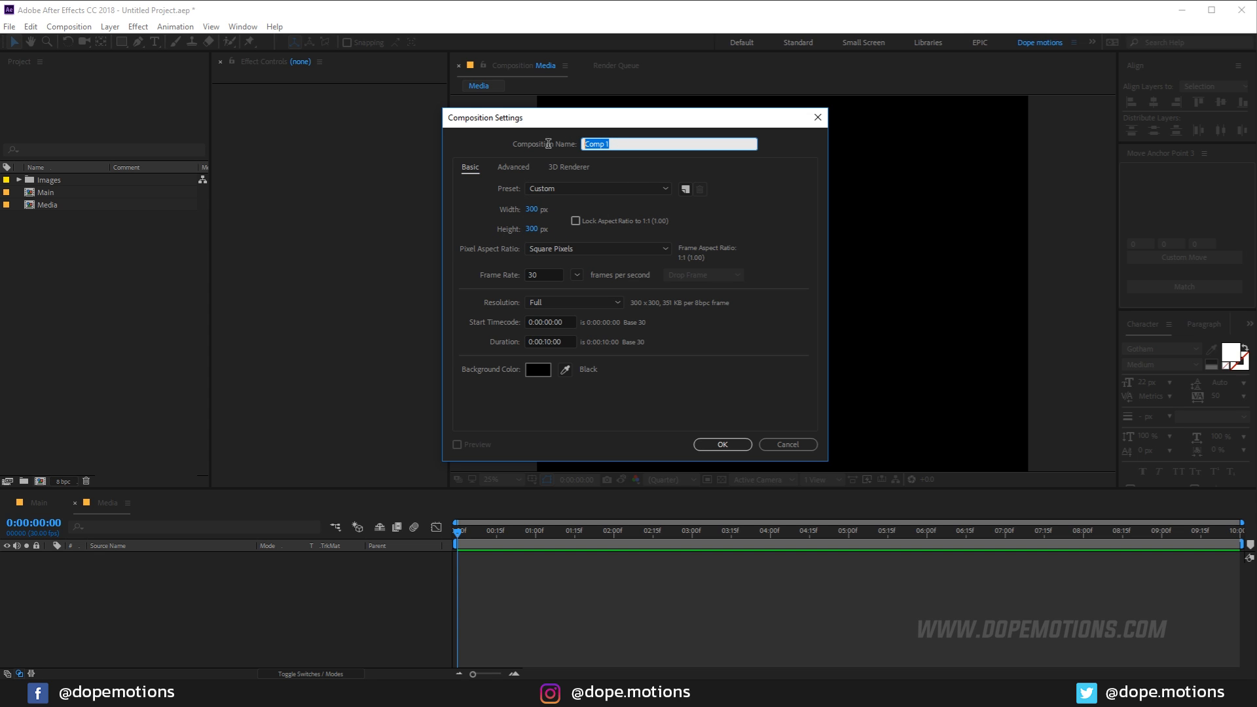
{"action": "type", "text": "Placeholder_01"}
{"action": "key", "text": "Return"}
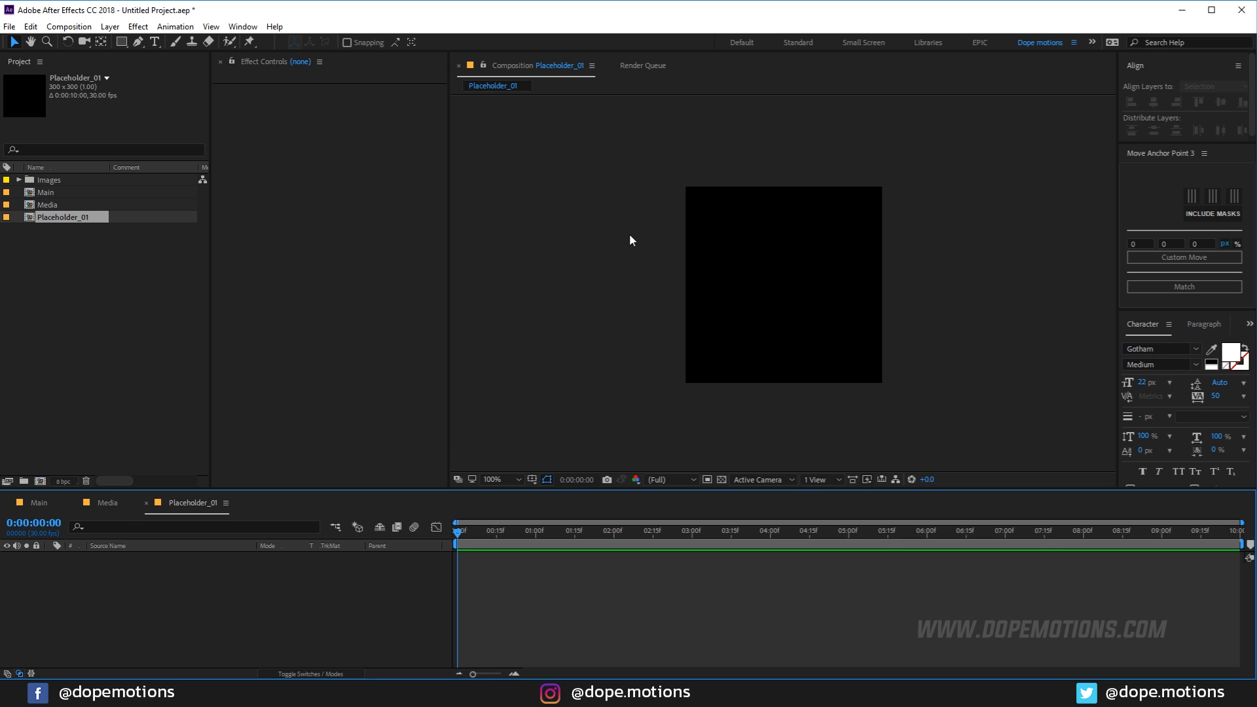
Add pexels-photo-442585.jpg from the Images folder to Placeholder_01, scale it to 18%, and reposition it to frame the skateboarder.
{"action": "left_click", "coordinate": [107, 262]}
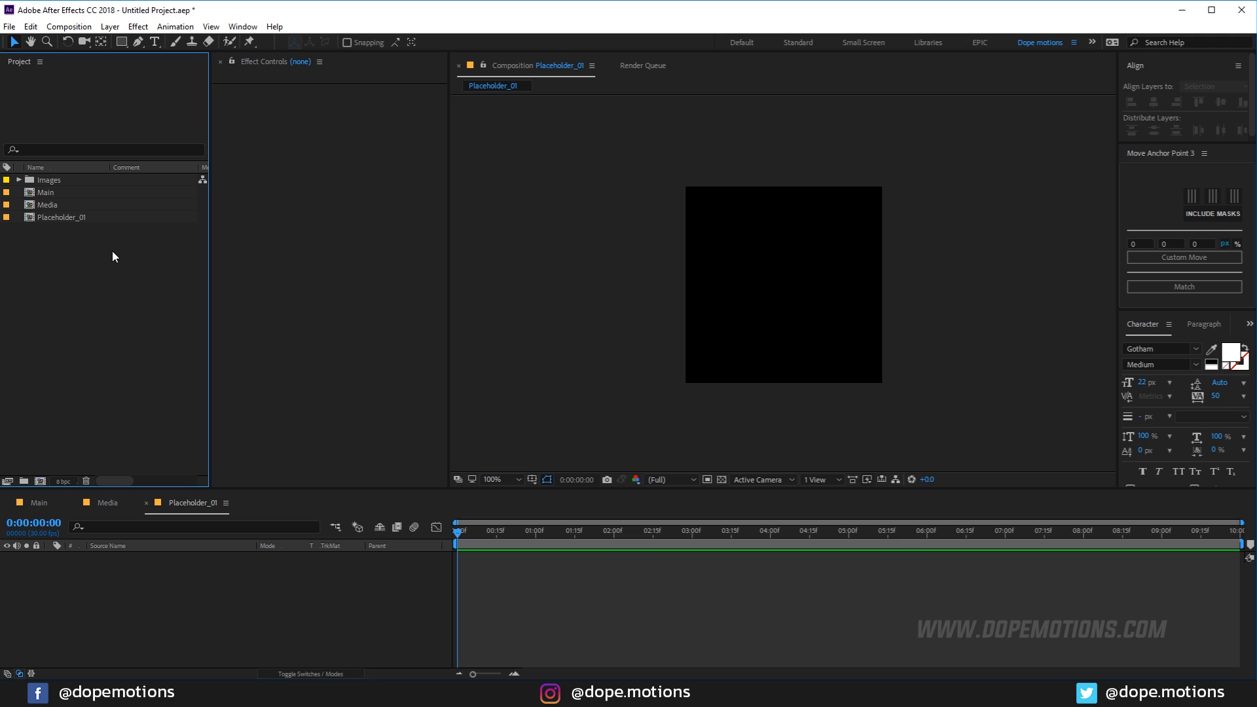
{"action": "left_click", "coordinate": [19, 180]}
{"action": "left_click_drag", "start_coordinate": [67, 193], "coordinate": [102, 592]}
{"action": "key", "text": "s"}
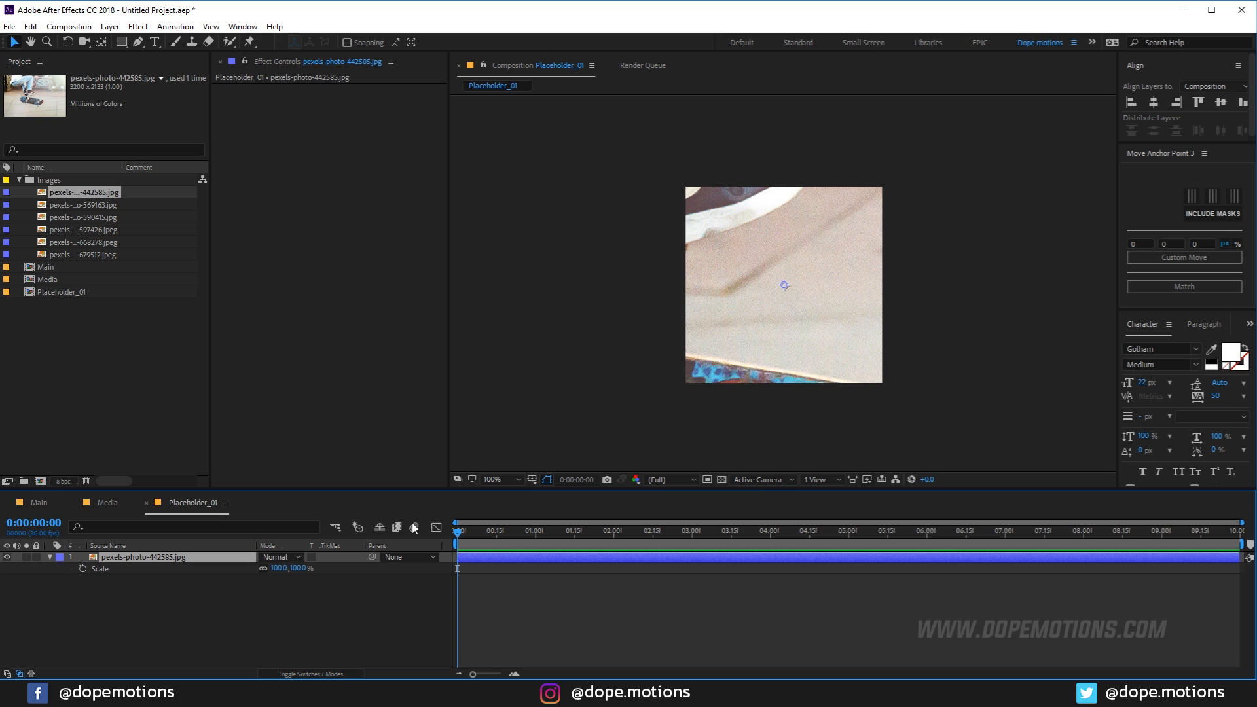
{"action": "left_click_drag", "start_coordinate": [303, 575], "coordinate": [255, 575]}
{"action": "left_click_drag", "start_coordinate": [828, 389], "coordinate": [870, 374]}
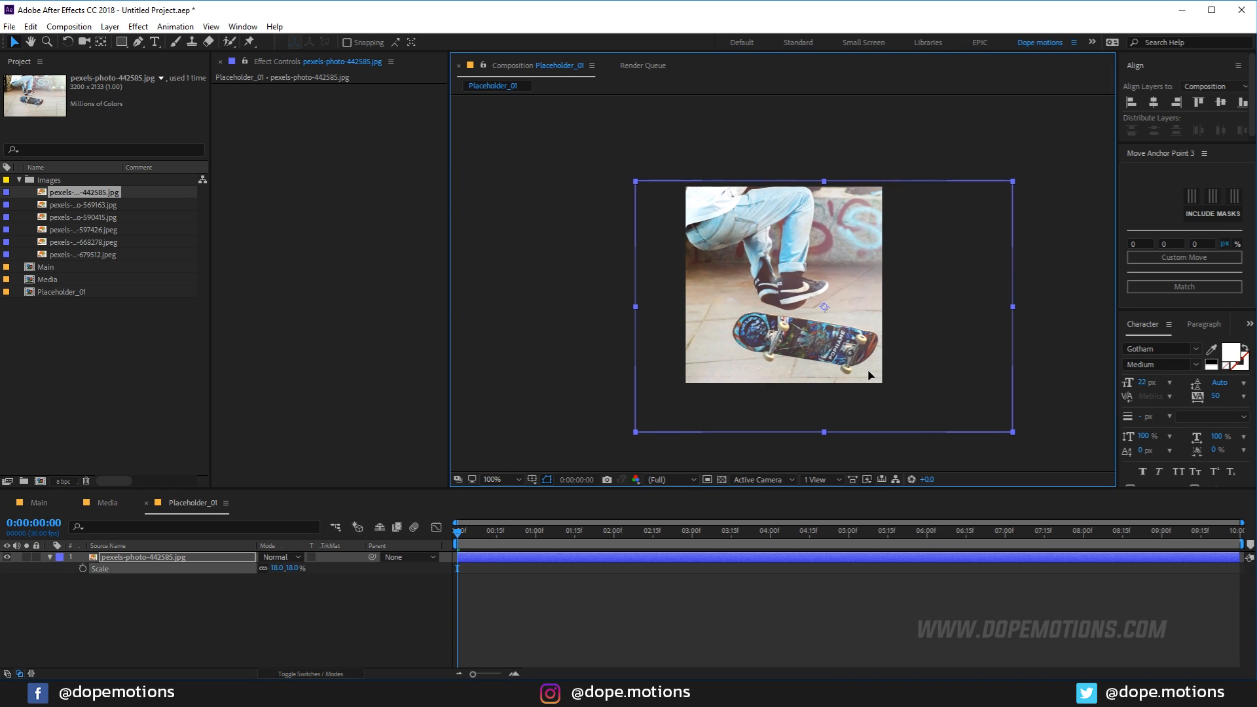
{"action": "left_click", "coordinate": [201, 623]}
{"action": "left_click", "coordinate": [44, 503]}
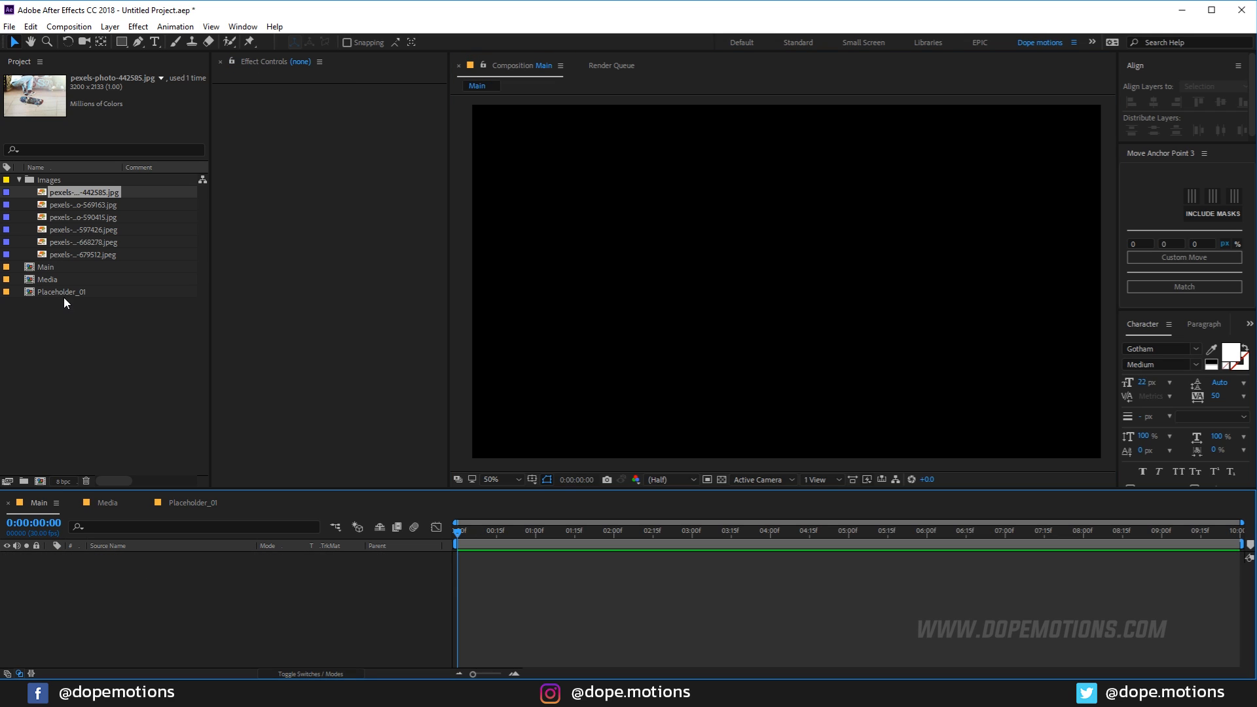
{"action": "left_click_drag", "start_coordinate": [53, 292], "coordinate": [92, 611]}
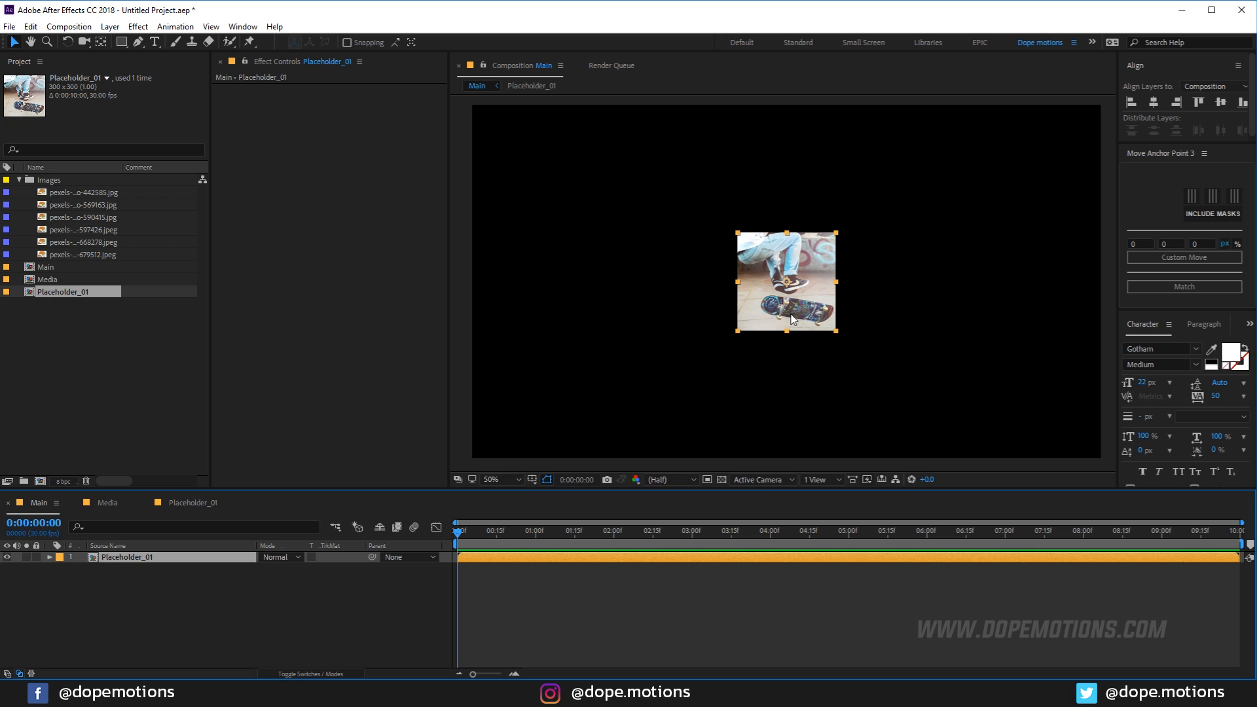
{"action": "key", "text": "Delete"}
Change the Placeholder_01 composition's width and height to 500 px.
{"action": "double_click", "coordinate": [57, 292]}
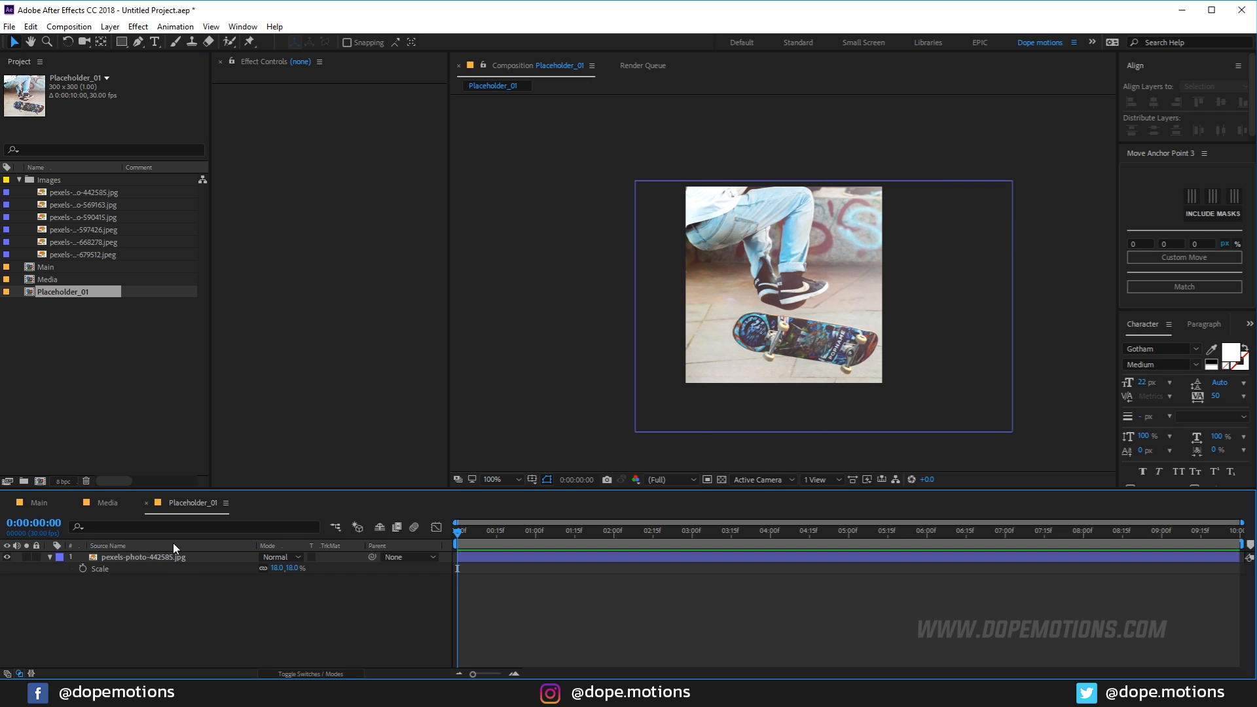
{"action": "key", "text": "ctrl+k"}
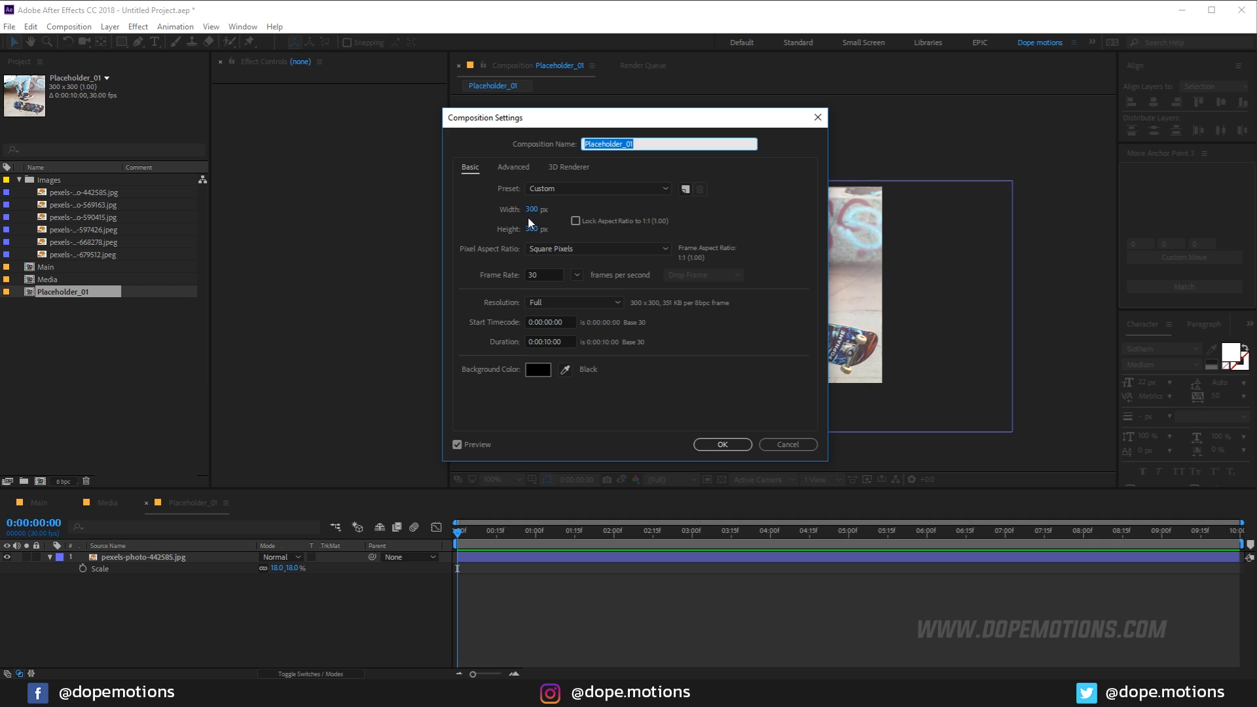
{"action": "left_click", "coordinate": [533, 209]}
{"action": "type", "text": "500"}
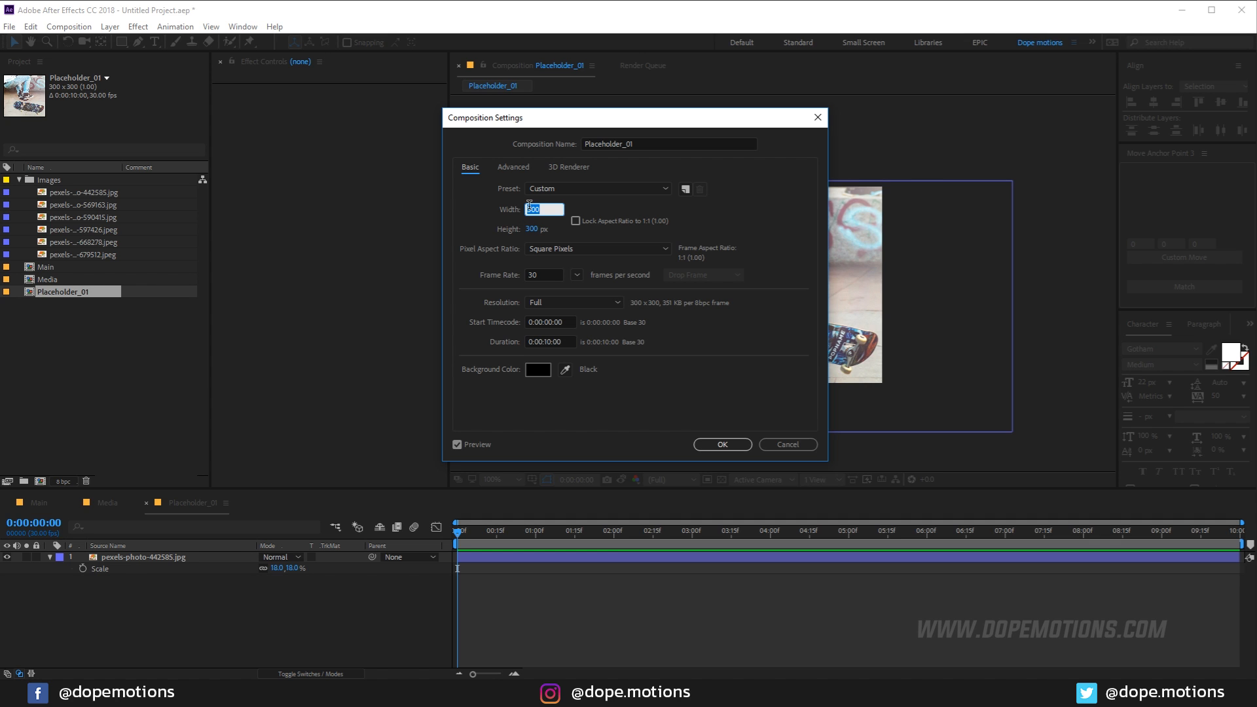
{"action": "key", "text": "Return"}
{"action": "left_click", "coordinate": [533, 230]}
{"action": "type", "text": "500"}
{"action": "key", "text": "Return"}
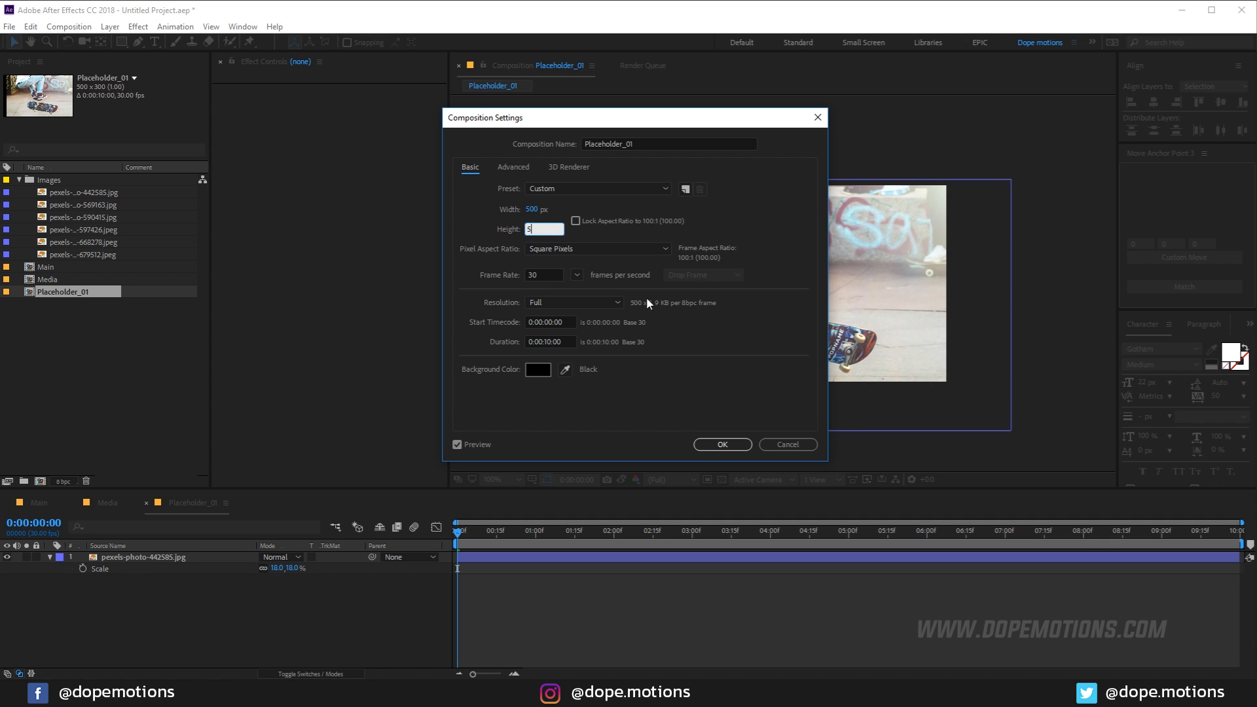
{"action": "left_click", "coordinate": [723, 445]}
Scale the skateboard photo in Placeholder_01 to 25% and reposition it to fill the frame.
{"action": "left_click", "coordinate": [796, 340]}
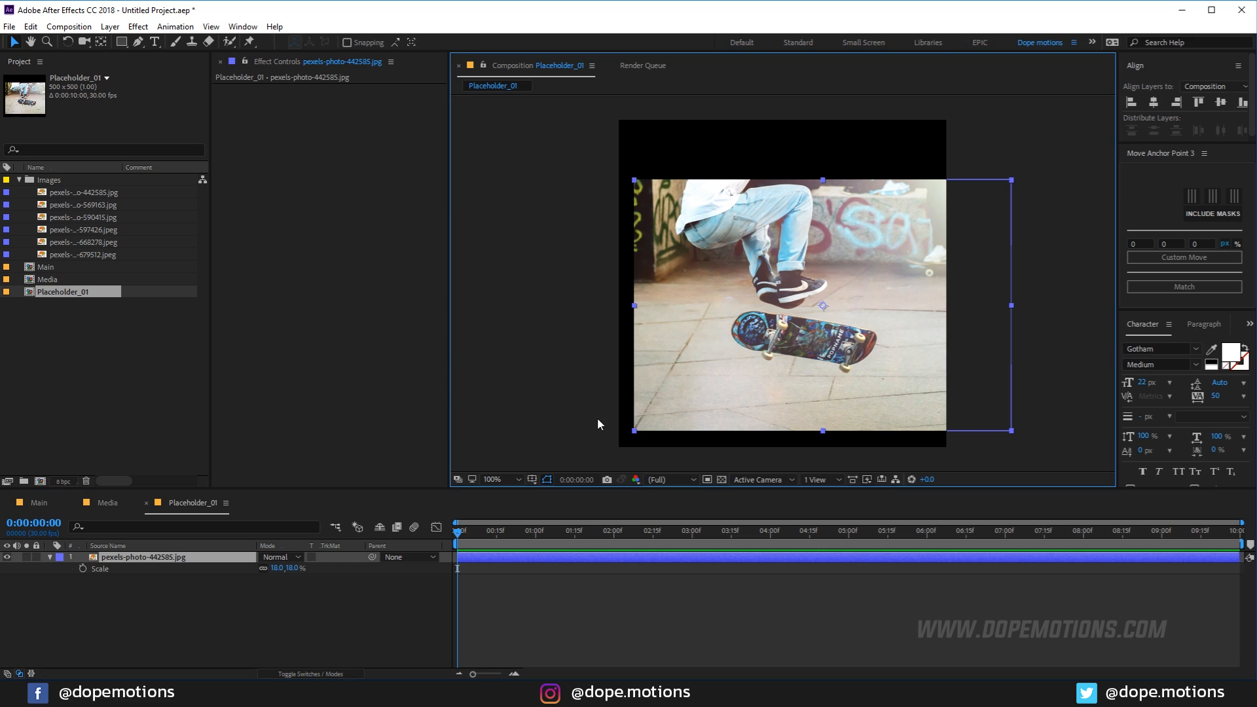
{"action": "left_click_drag", "start_coordinate": [289, 572], "coordinate": [294, 572]}
{"action": "left_click_drag", "start_coordinate": [847, 383], "coordinate": [840, 369]}
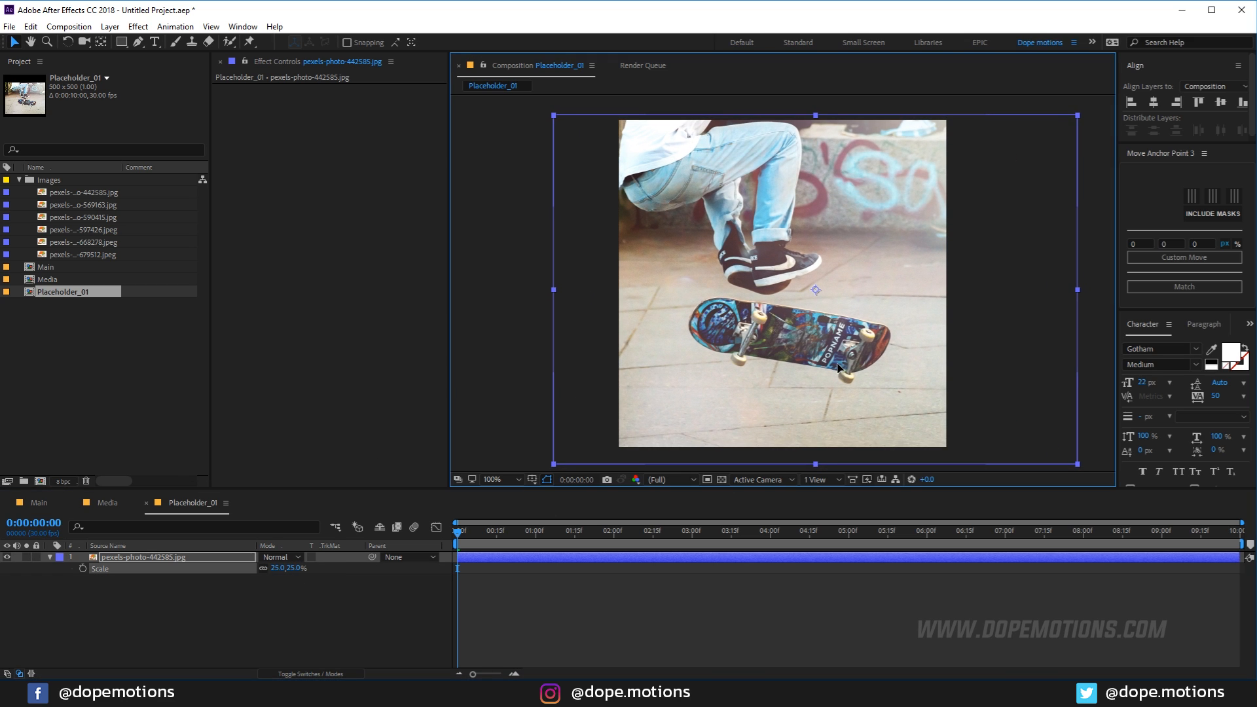
Bring up the Media composition's timeline and duplicate the Placeholder_01 composition five times in the project.
{"action": "left_click", "coordinate": [41, 503]}
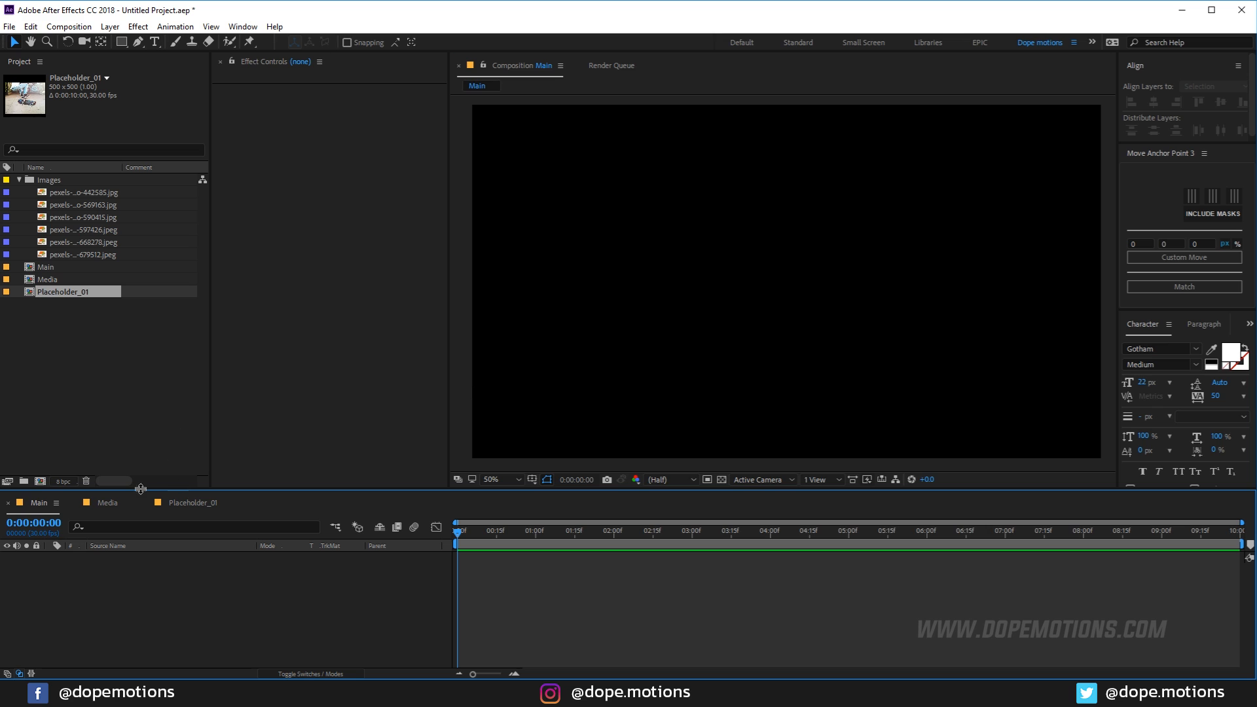
{"action": "left_click", "coordinate": [104, 503]}
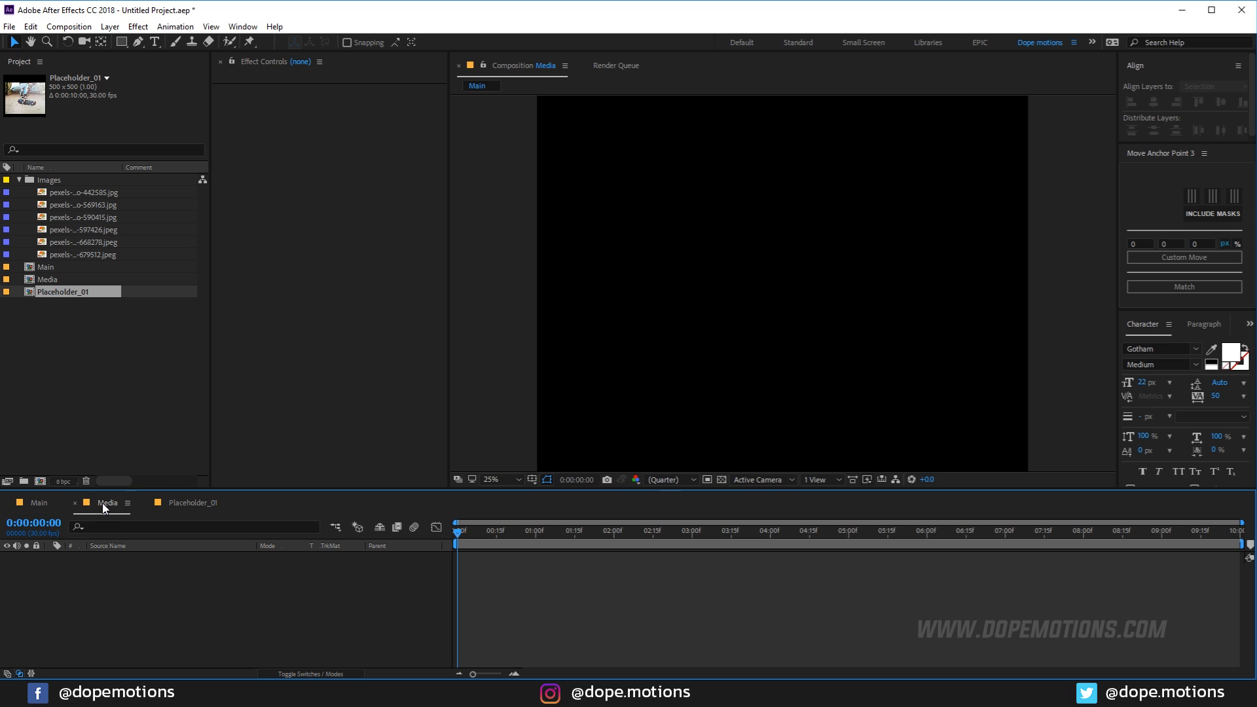
{"action": "left_click", "coordinate": [63, 292]}
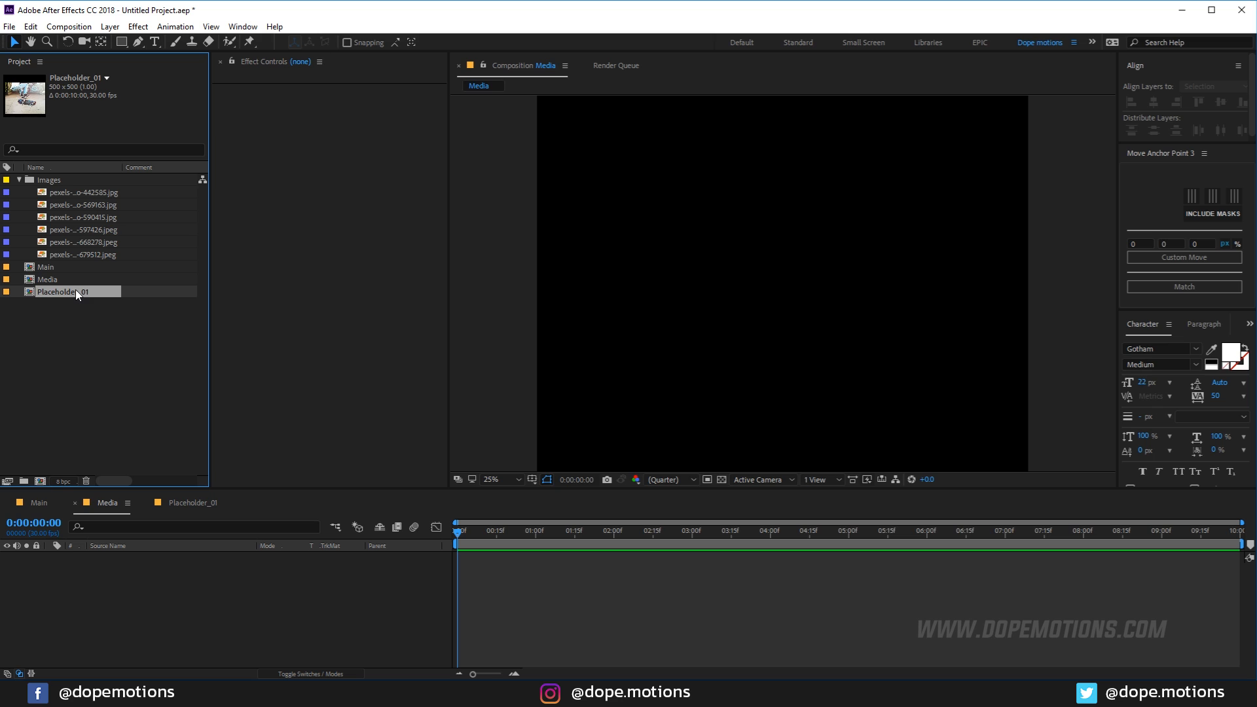
{"action": "key", "text": "ctrl+d"}
{"action": "key", "text": "ctrl+d"}
{"action": "key", "text": "ctrl+d"}
{"action": "key", "text": "ctrl+d"}
{"action": "key", "text": "ctrl+d"}
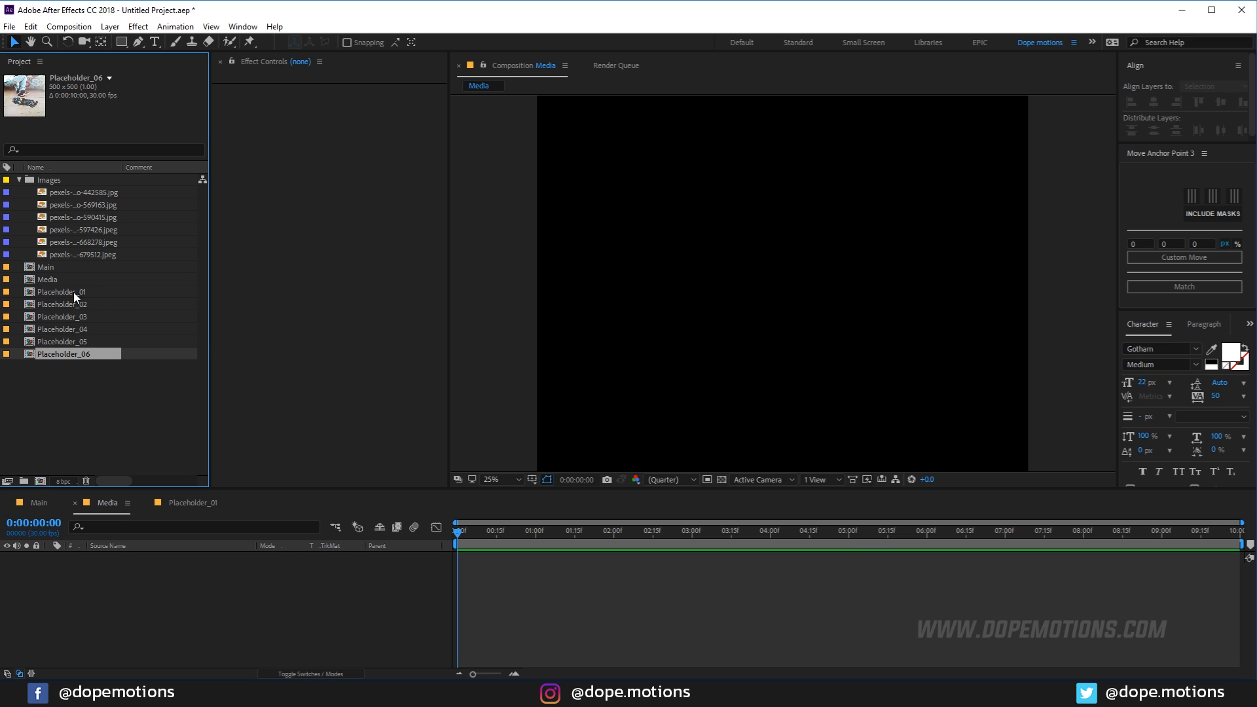
Preview each of the six photos in the Images folder to check which picture belongs in which placeholder.
{"action": "left_click", "coordinate": [73, 192]}
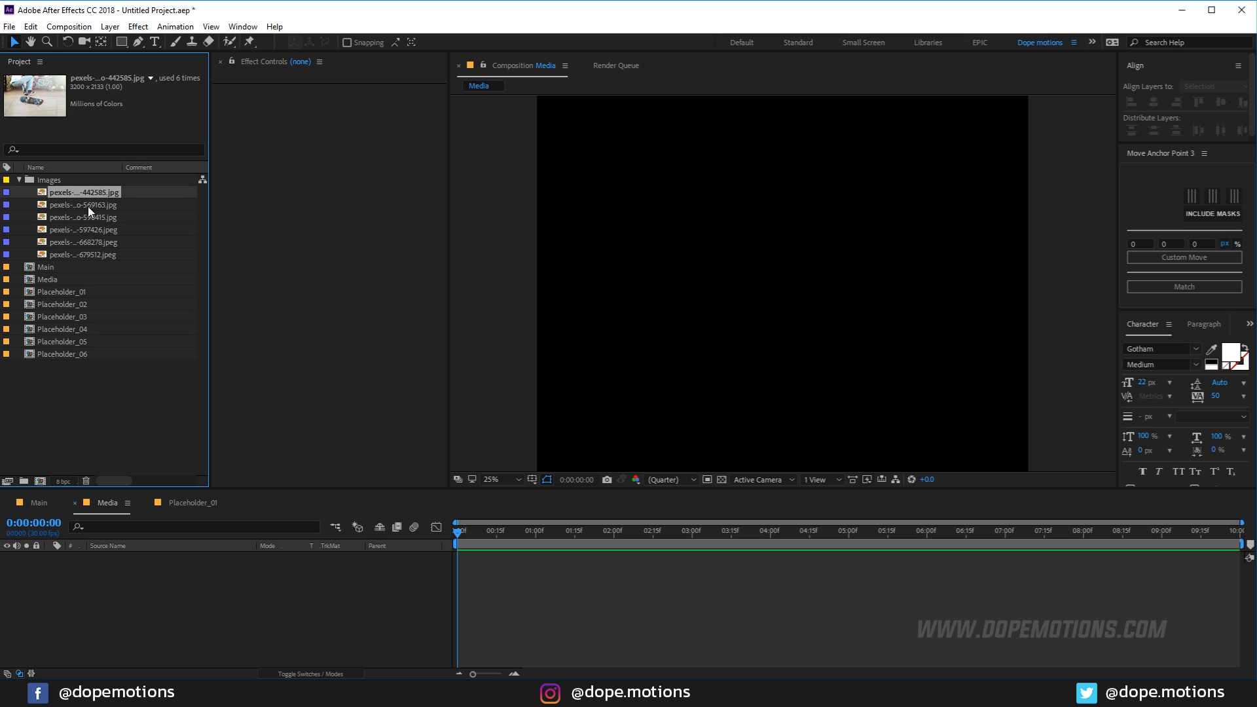
{"action": "left_click", "coordinate": [88, 206]}
{"action": "left_click", "coordinate": [81, 220]}
{"action": "left_click", "coordinate": [76, 230]}
{"action": "left_click", "coordinate": [87, 241]}
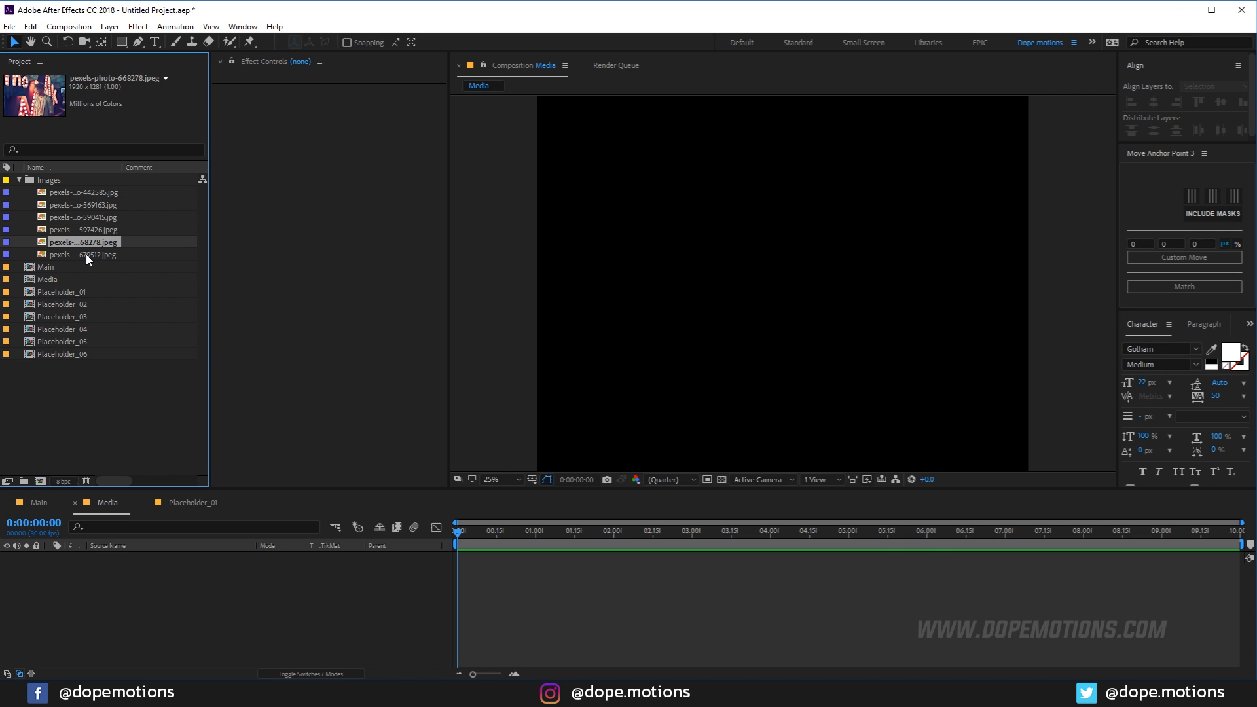
{"action": "left_click", "coordinate": [89, 254]}
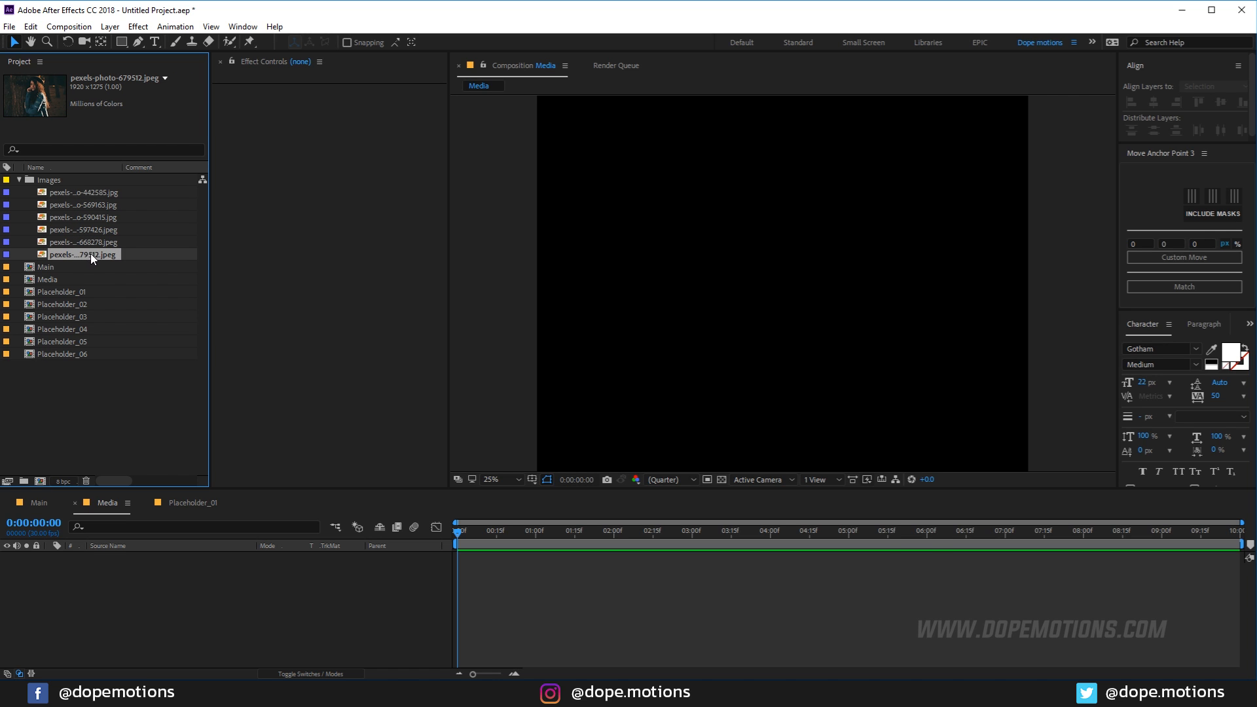
{"action": "left_click", "coordinate": [77, 193]}
{"action": "left_click", "coordinate": [73, 205]}
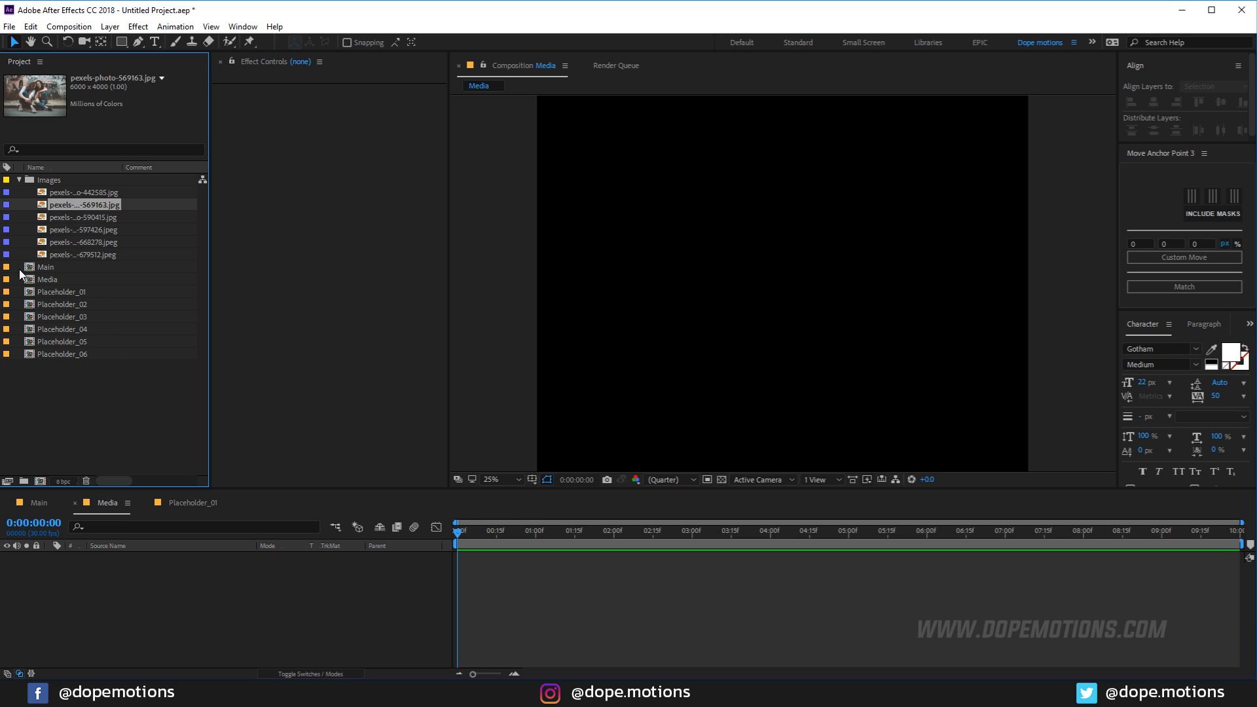
Open the compositions Placeholder_01 through Placeholder_06 in the timeline.
{"action": "left_click", "coordinate": [53, 289]}
{"action": "left_click", "coordinate": [66, 358], "text": "shift"}
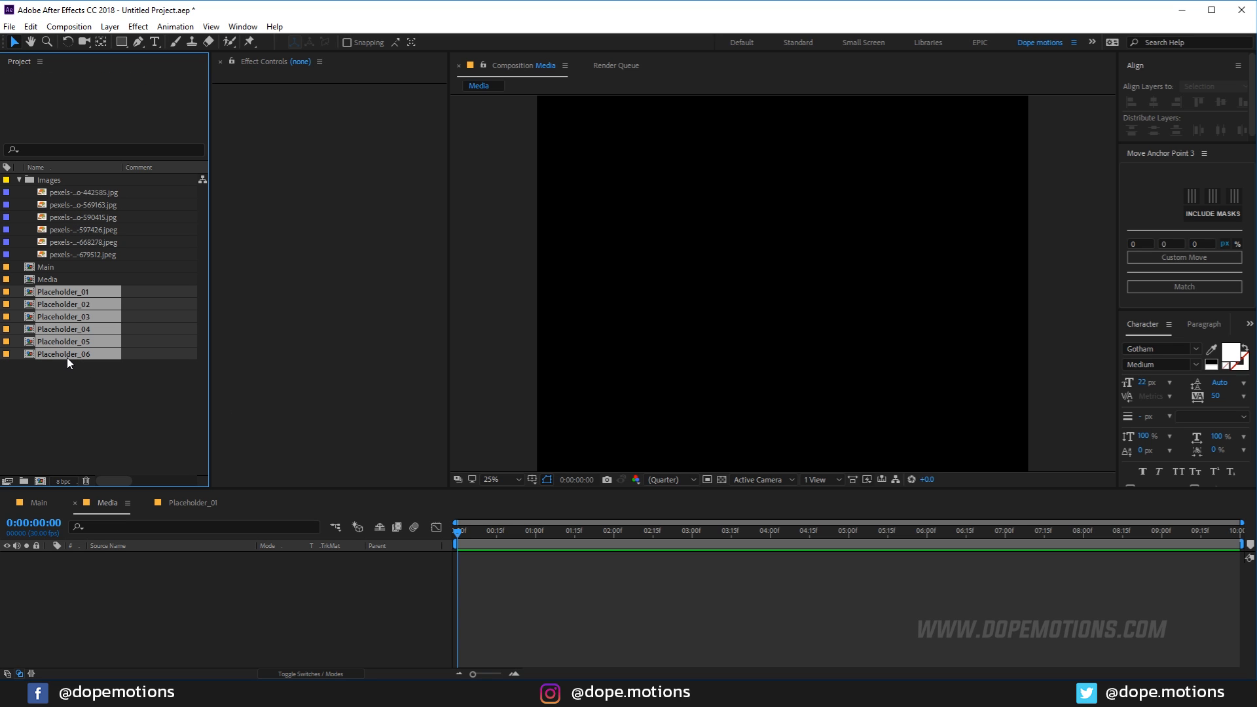
{"action": "double_click", "coordinate": [67, 357]}
{"action": "left_click", "coordinate": [184, 504]}
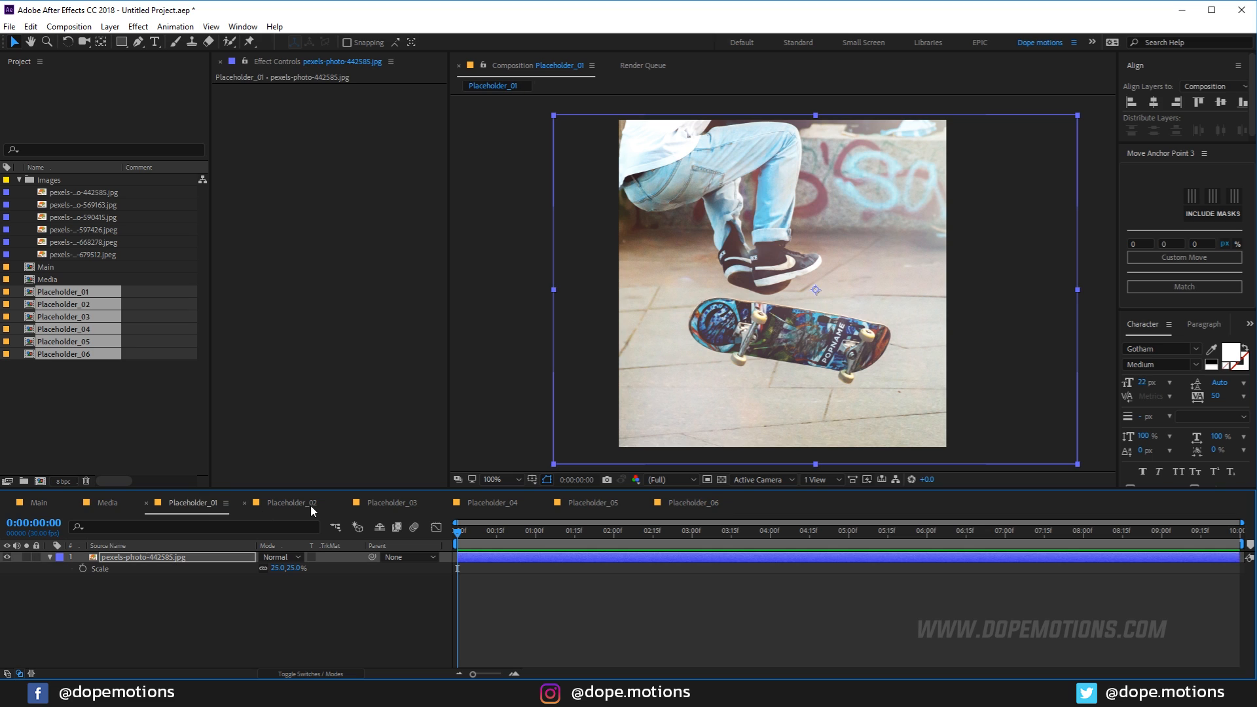
Add pexels-photo-569163.jpg above the skateboard photo in Placeholder_02 and scale it down to fit the frame.
{"action": "left_click", "coordinate": [310, 503]}
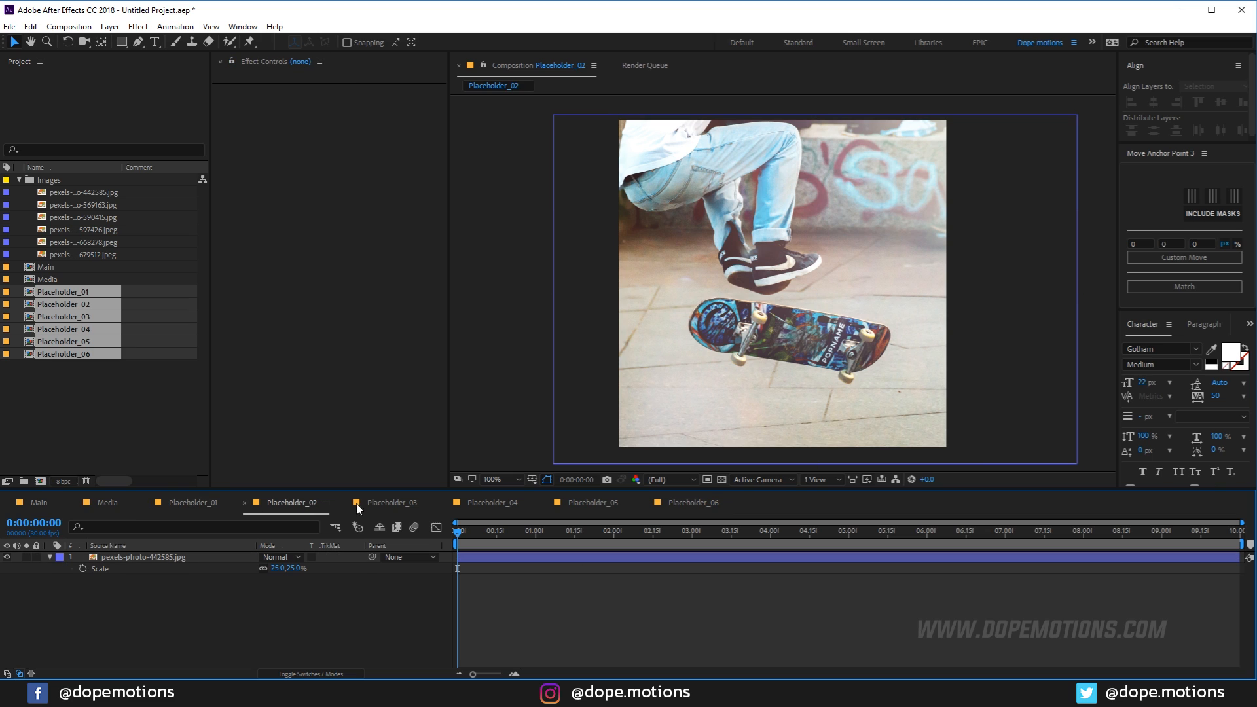
{"action": "left_click", "coordinate": [65, 203]}
{"action": "left_click_drag", "start_coordinate": [65, 203], "coordinate": [116, 556]}
{"action": "key", "text": "s"}
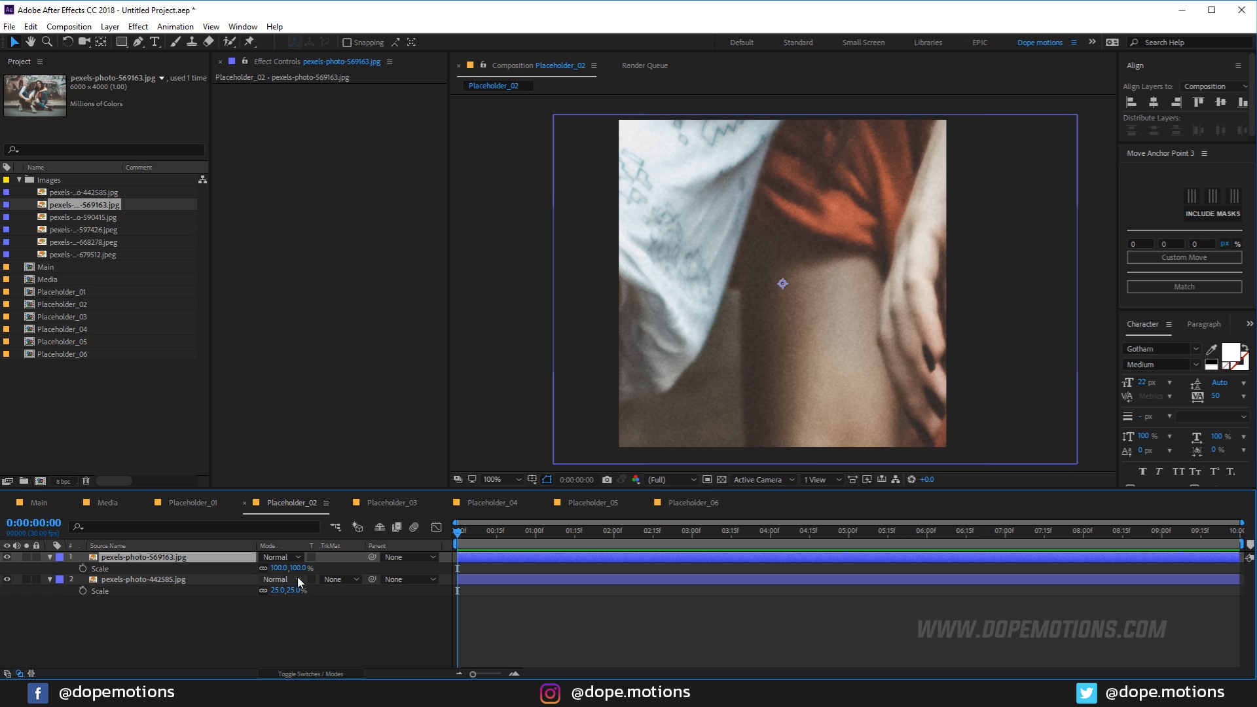
{"action": "left_click_drag", "start_coordinate": [275, 568], "coordinate": [254, 578]}
Add pexels-photo-590415.jpg above the skateboard photo in Placeholder_03 and scale it to 16%.
{"action": "left_click", "coordinate": [396, 508]}
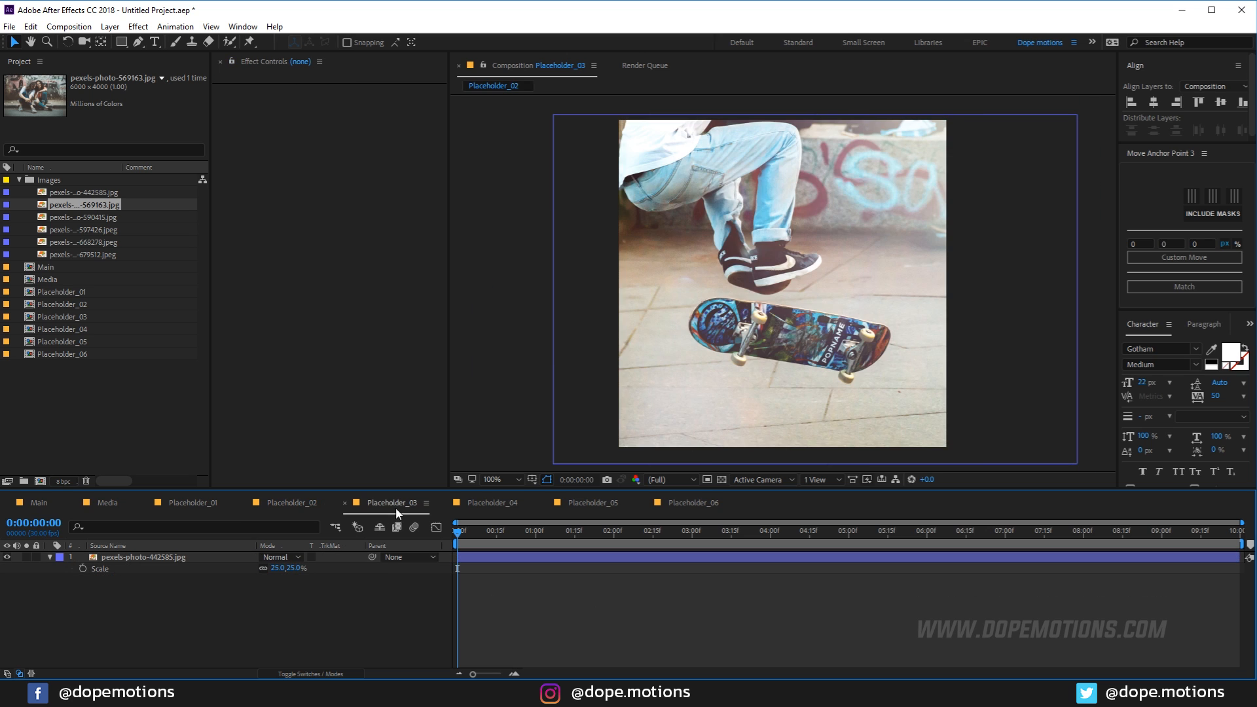
{"action": "left_click_drag", "start_coordinate": [72, 221], "coordinate": [124, 550]}
{"action": "key", "text": "s"}
{"action": "left_click_drag", "start_coordinate": [288, 568], "coordinate": [246, 567]}
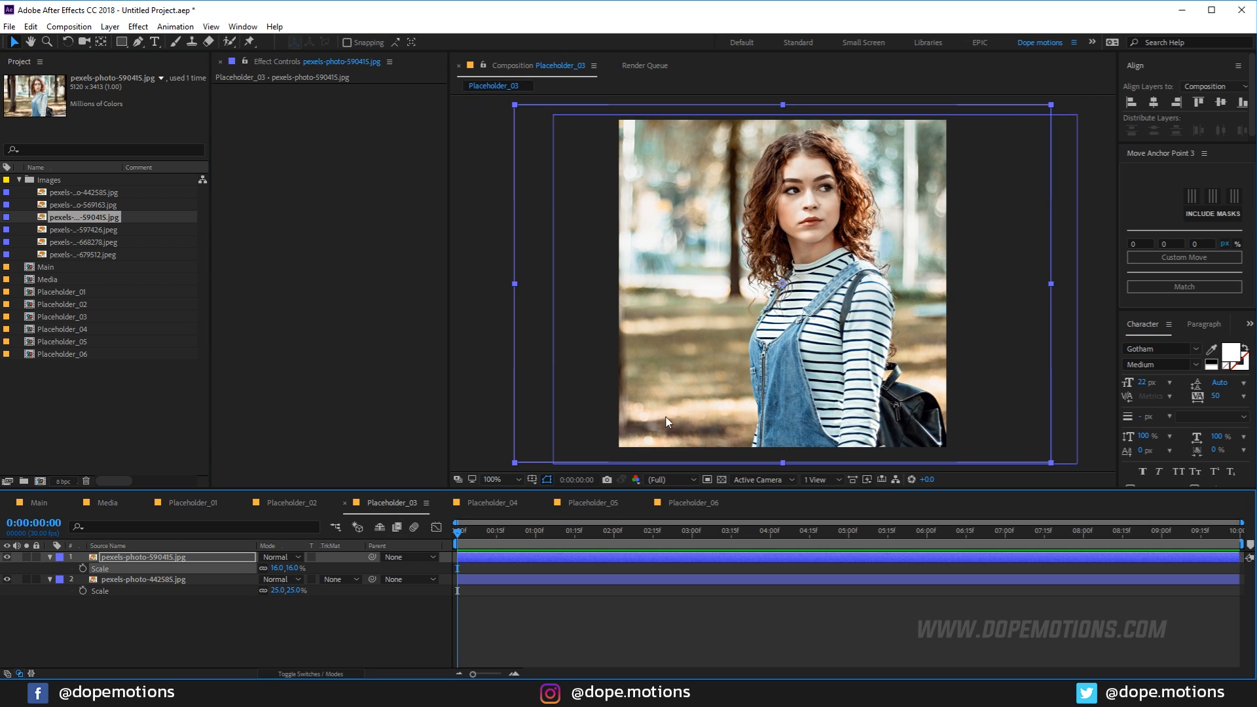
Add pexels-photo-597426.jpeg to the top of Placeholder_04, scale it to 40%, and shift it slightly up and left.
{"action": "left_click", "coordinate": [489, 503]}
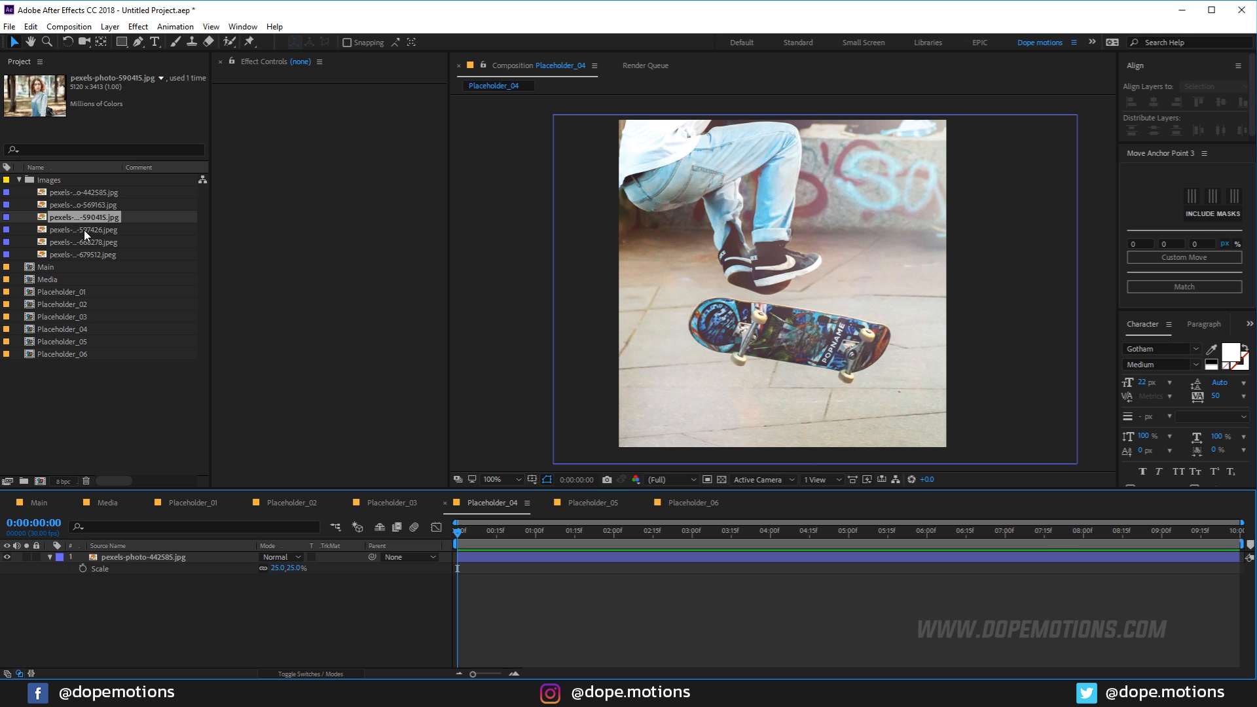
{"action": "left_click_drag", "start_coordinate": [83, 229], "coordinate": [148, 564]}
{"action": "left_click_drag", "start_coordinate": [298, 568], "coordinate": [262, 568]}
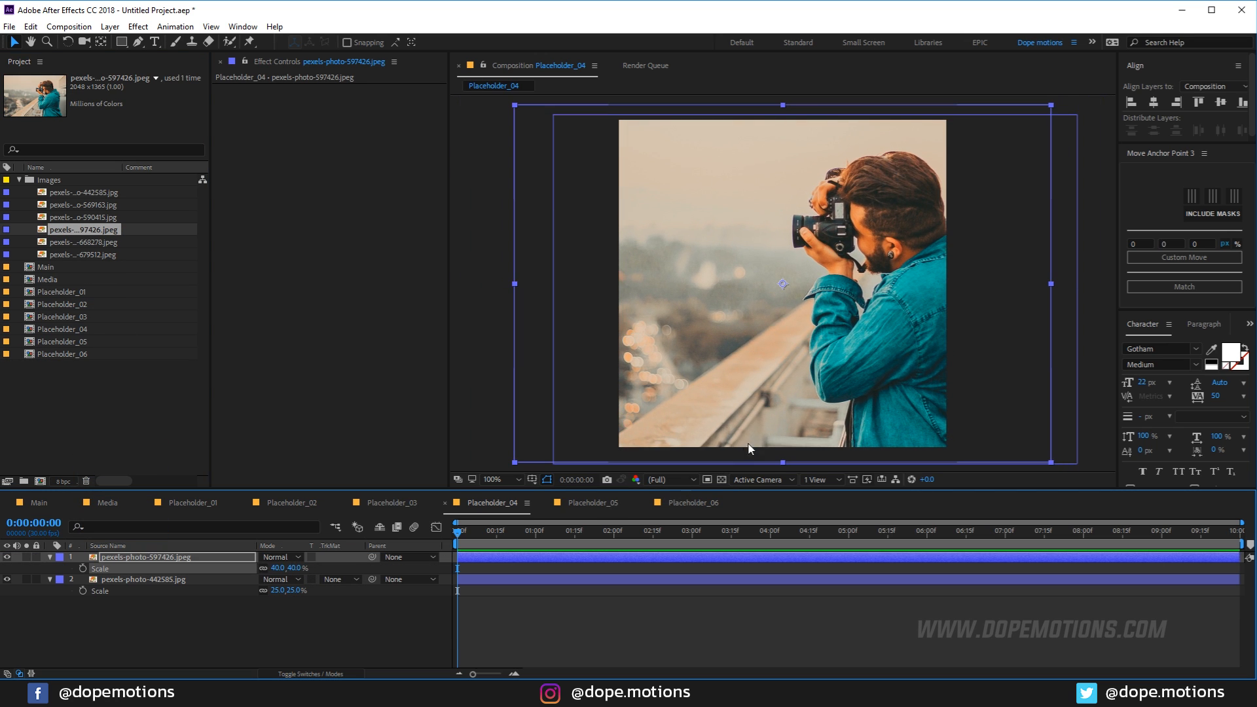
{"action": "left_click_drag", "start_coordinate": [744, 426], "coordinate": [727, 418]}
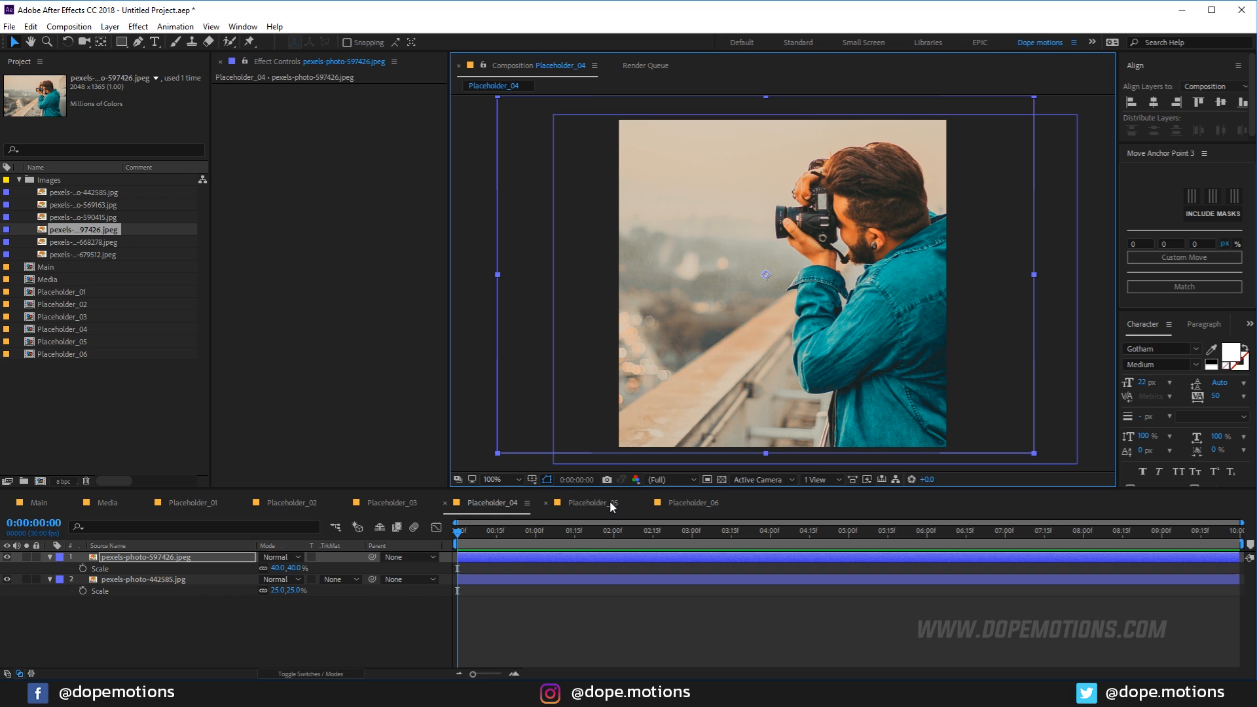
Add pexels-photo-668278.jpeg above the skateboard photo in Placeholder_05 and scale it to 44%.
{"action": "left_click", "coordinate": [610, 502]}
{"action": "left_click_drag", "start_coordinate": [85, 242], "coordinate": [124, 554]}
{"action": "key", "text": "s"}
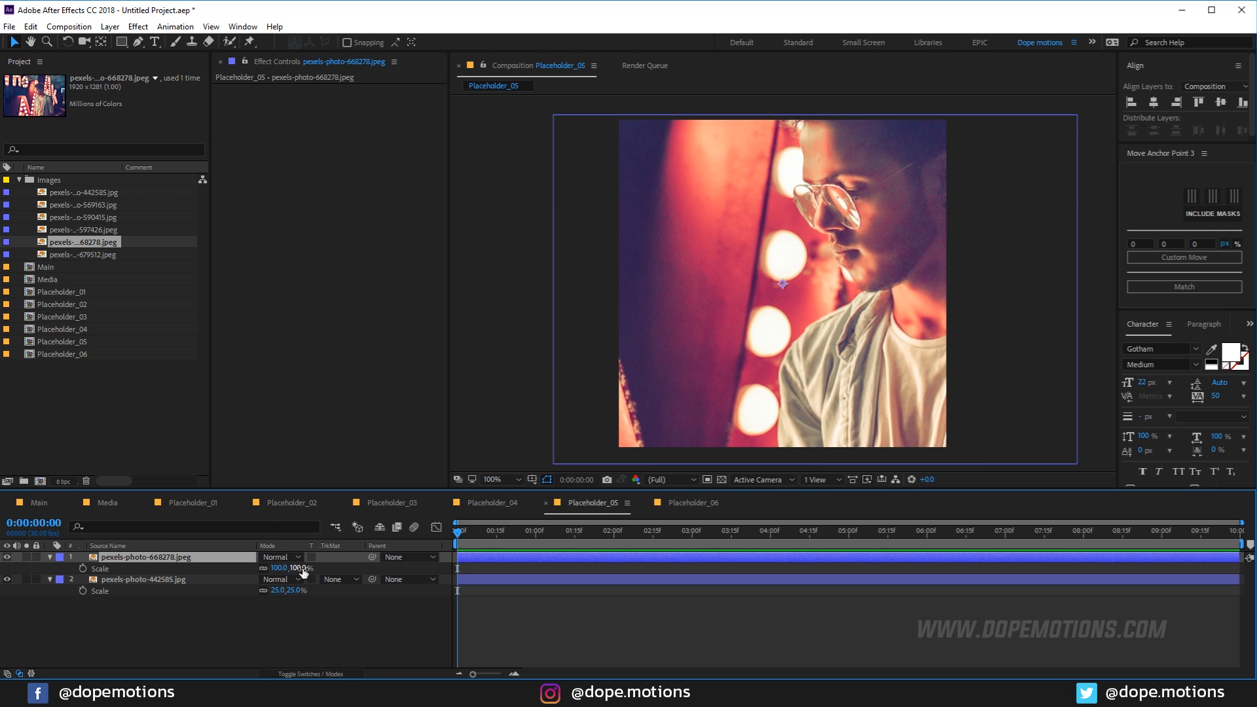
{"action": "left_click_drag", "start_coordinate": [303, 571], "coordinate": [266, 570]}
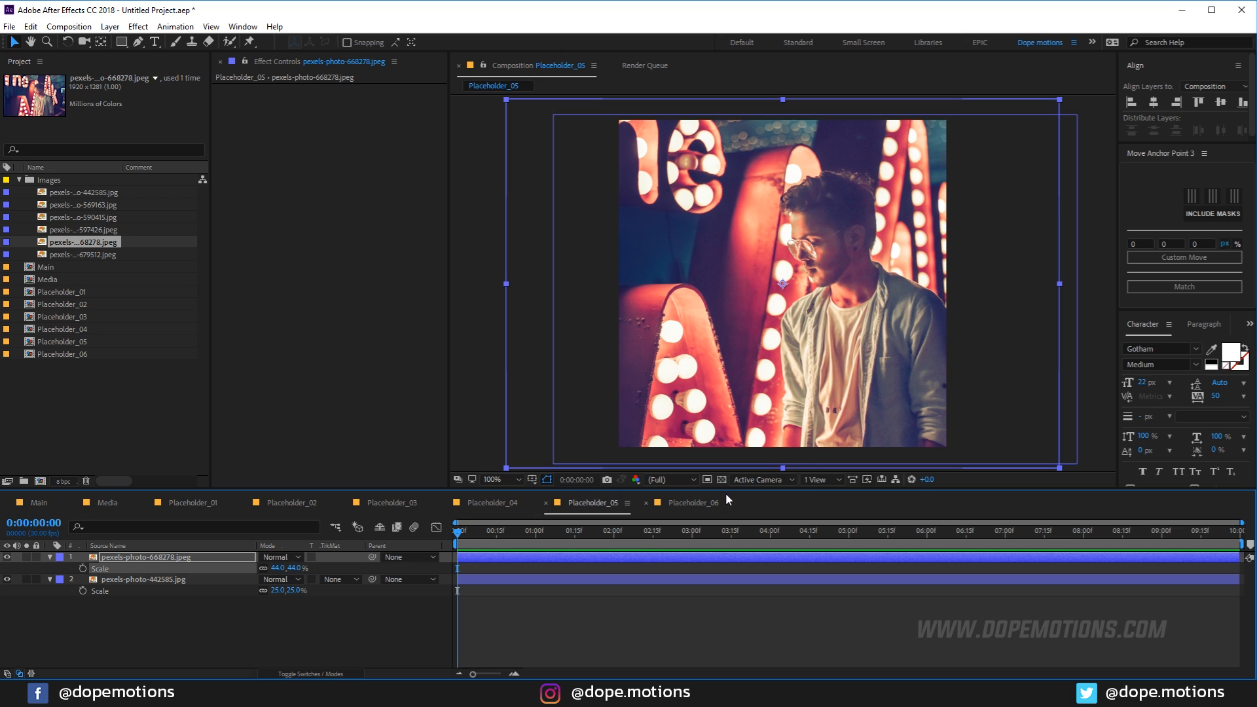
Add pexels-photo-679512.jpeg above the skateboard photo in Placeholder_06 and scale it to 45%.
{"action": "left_click", "coordinate": [725, 499]}
{"action": "left_click_drag", "start_coordinate": [115, 255], "coordinate": [143, 552]}
{"action": "key", "text": "s"}
{"action": "left_click_drag", "start_coordinate": [289, 568], "coordinate": [260, 568]}
Collapse the Images folder and add Placeholder_01 through Placeholder_06 as layers in the Media composition.
{"action": "left_click", "coordinate": [46, 502]}
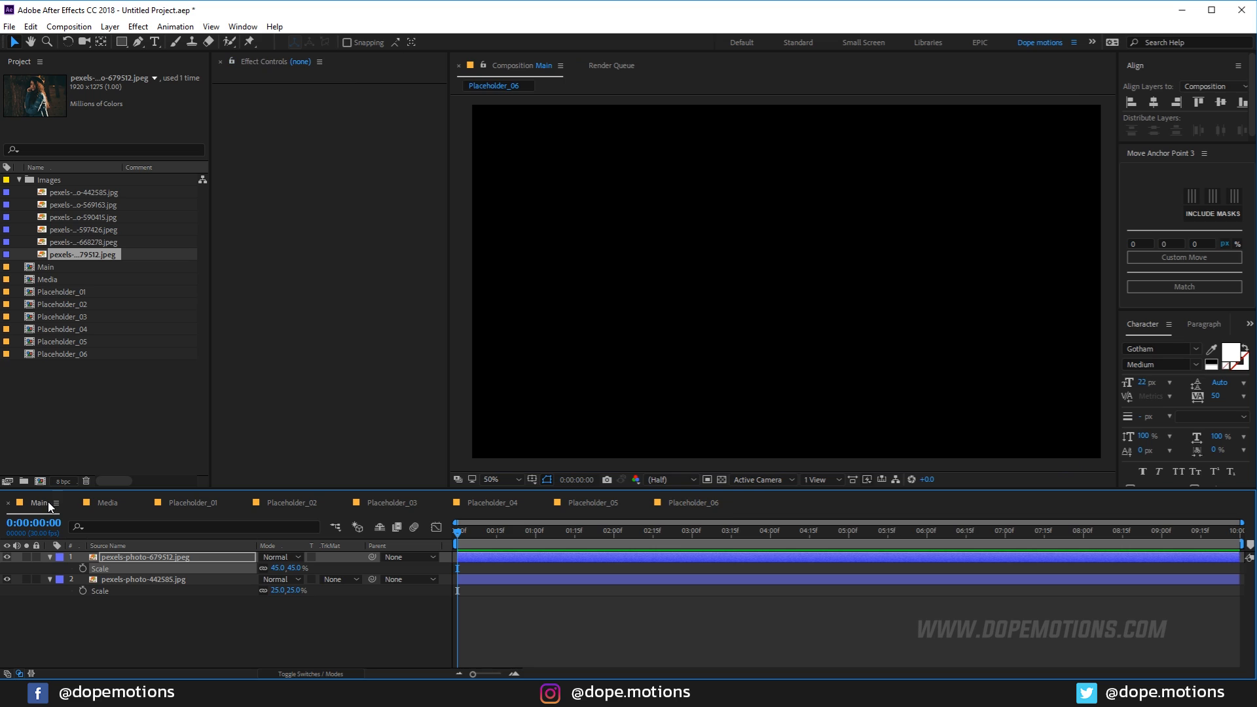
{"action": "left_click", "coordinate": [116, 502]}
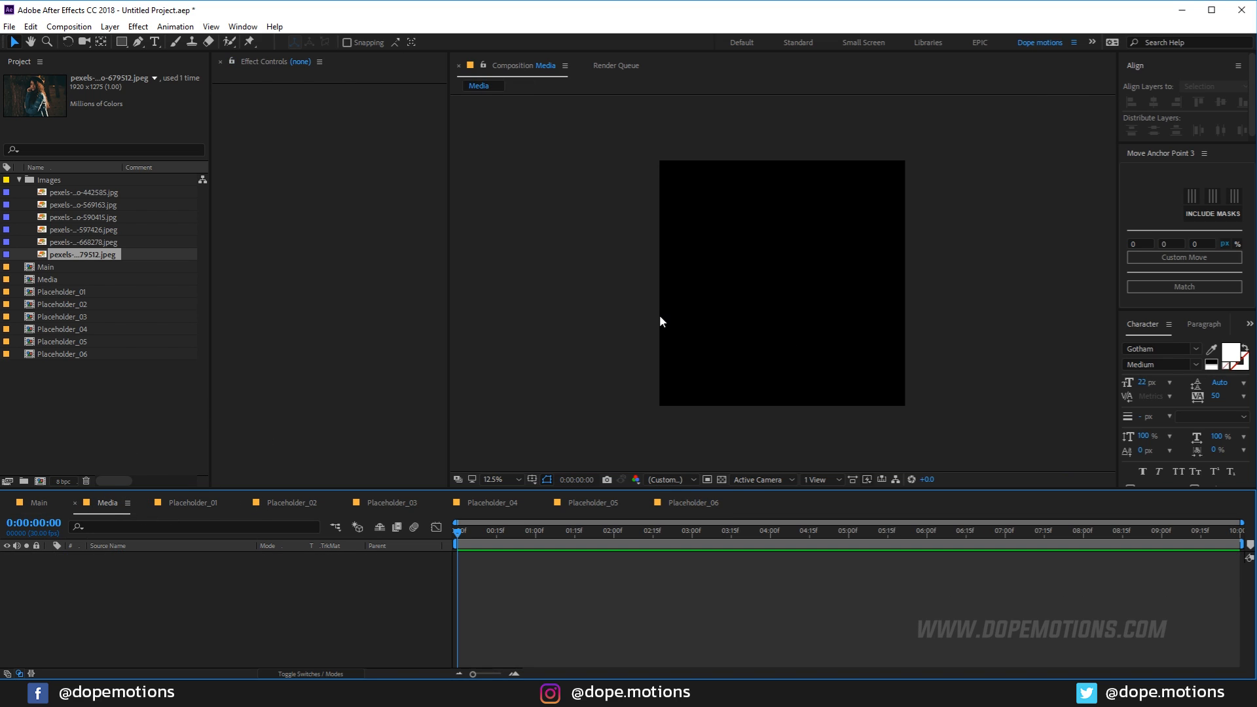
{"action": "left_click", "coordinate": [19, 180]}
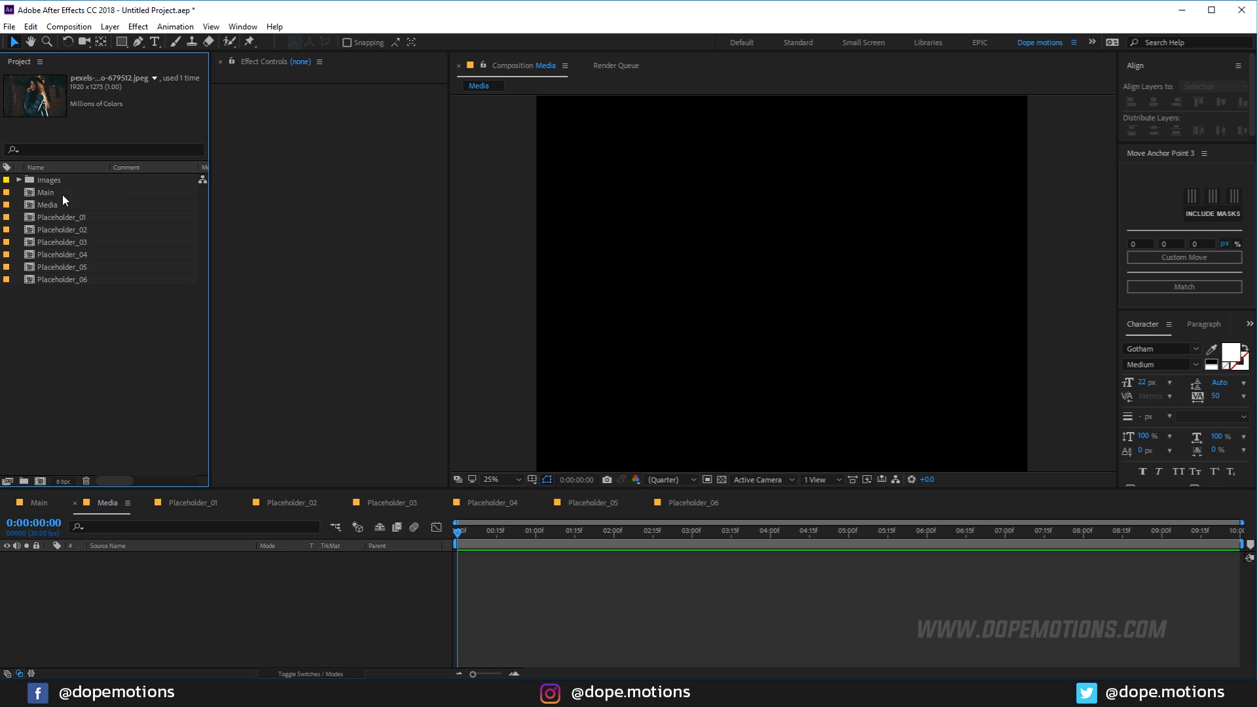
{"action": "left_click_drag", "start_coordinate": [72, 330], "coordinate": [126, 568]}
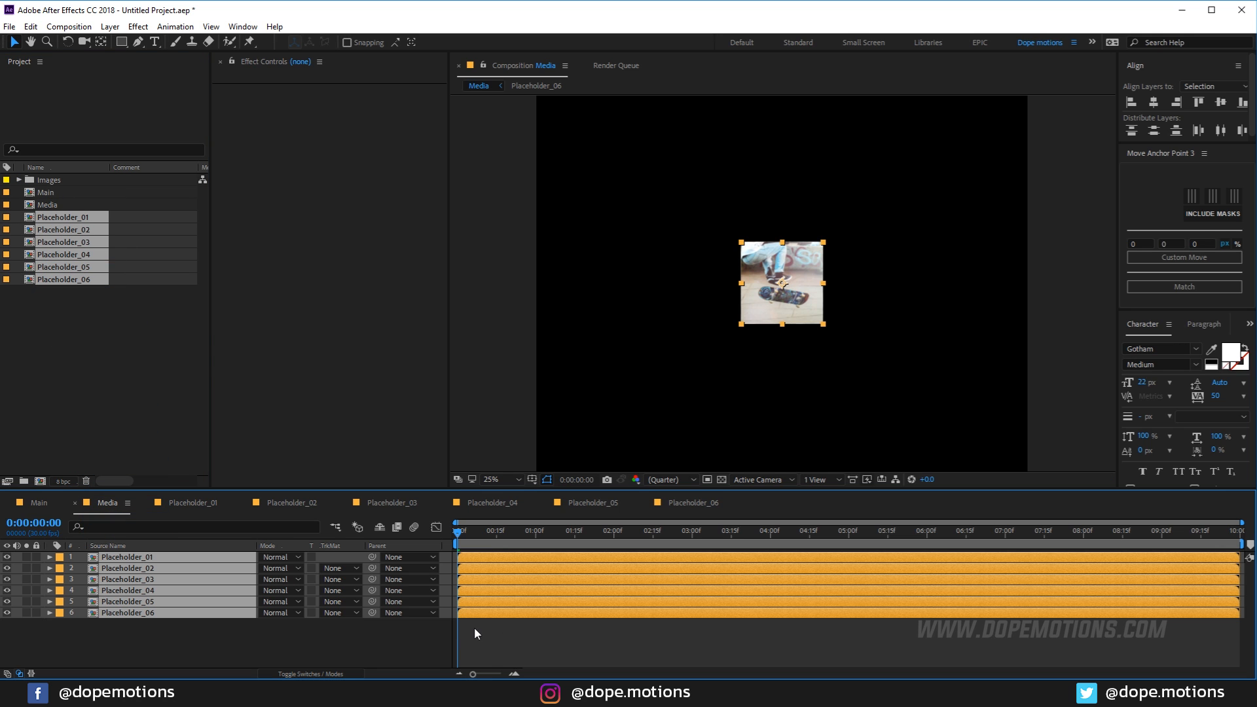
{"action": "left_click", "coordinate": [242, 640]}
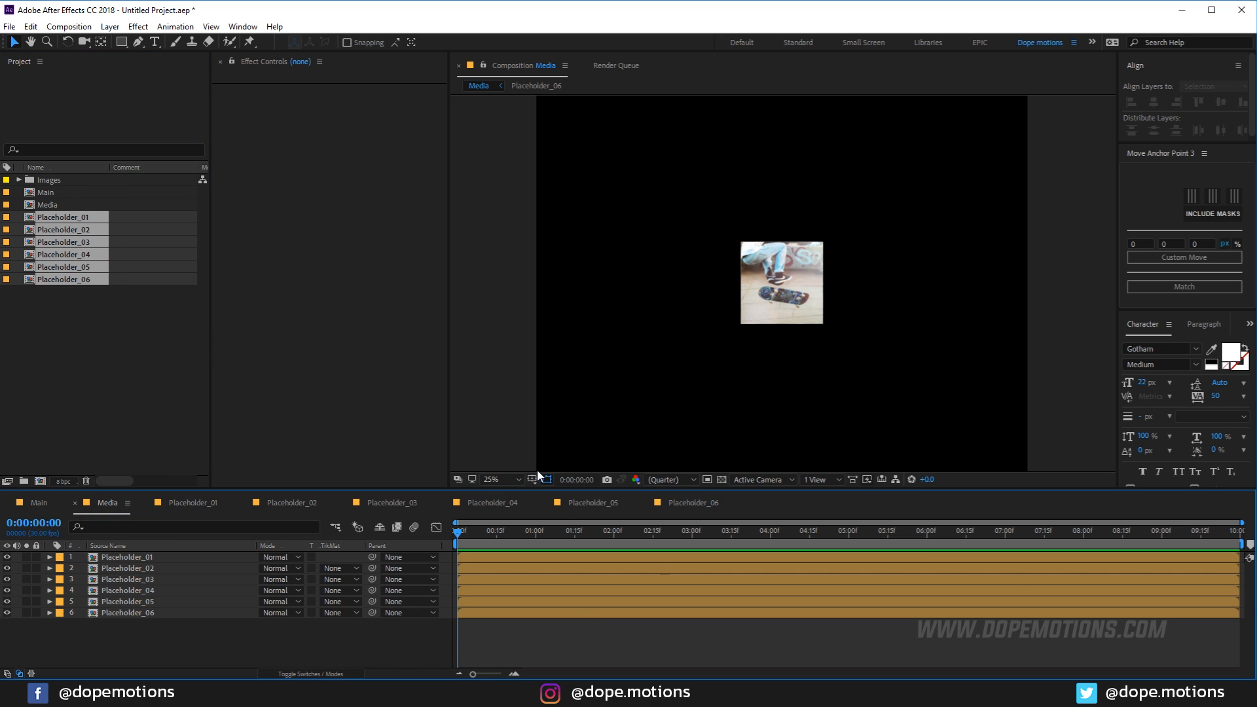
Move Placeholder_02 above and Placeholder_03 below Placeholder_01 in the Media composition, leaving small gaps between them.
{"action": "left_click", "coordinate": [143, 567]}
{"action": "left_click_drag", "start_coordinate": [775, 290], "coordinate": [774, 204]}
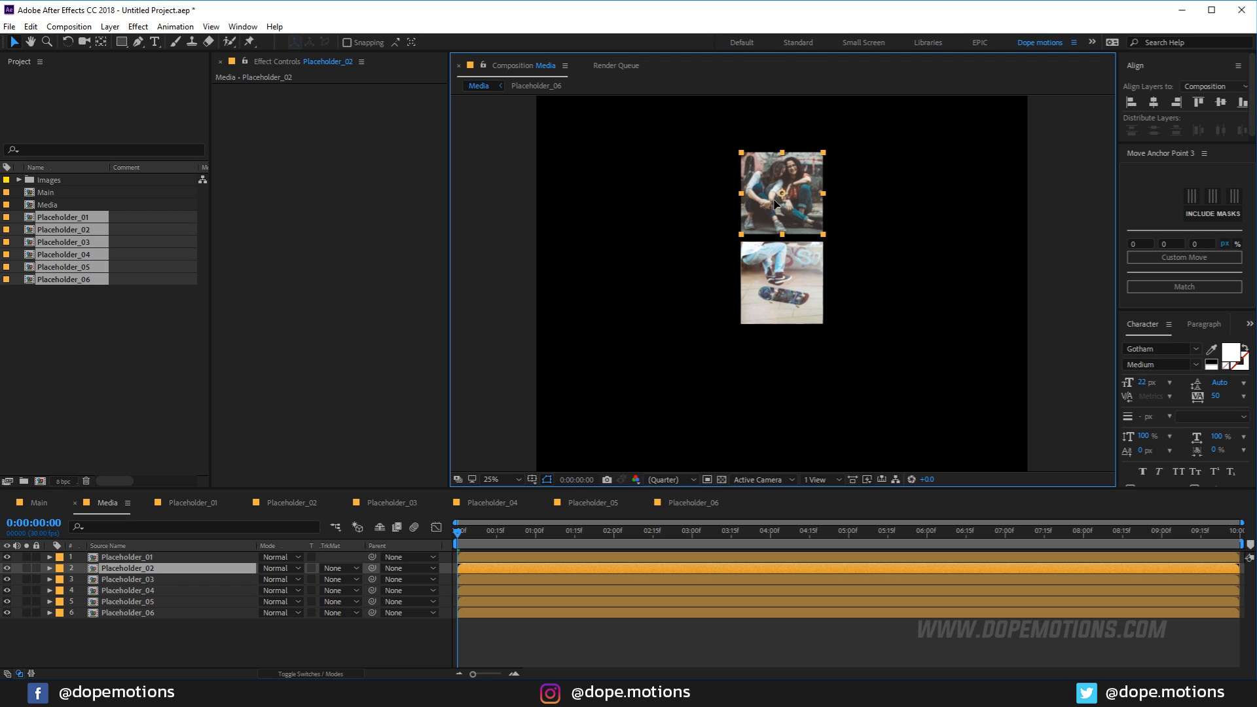
{"action": "left_click", "coordinate": [143, 579]}
{"action": "left_click_drag", "start_coordinate": [791, 307], "coordinate": [786, 379]}
Try to distribute all six placeholder layers evenly by their vertical centers.
{"action": "left_click_drag", "start_coordinate": [629, 171], "coordinate": [860, 415]}
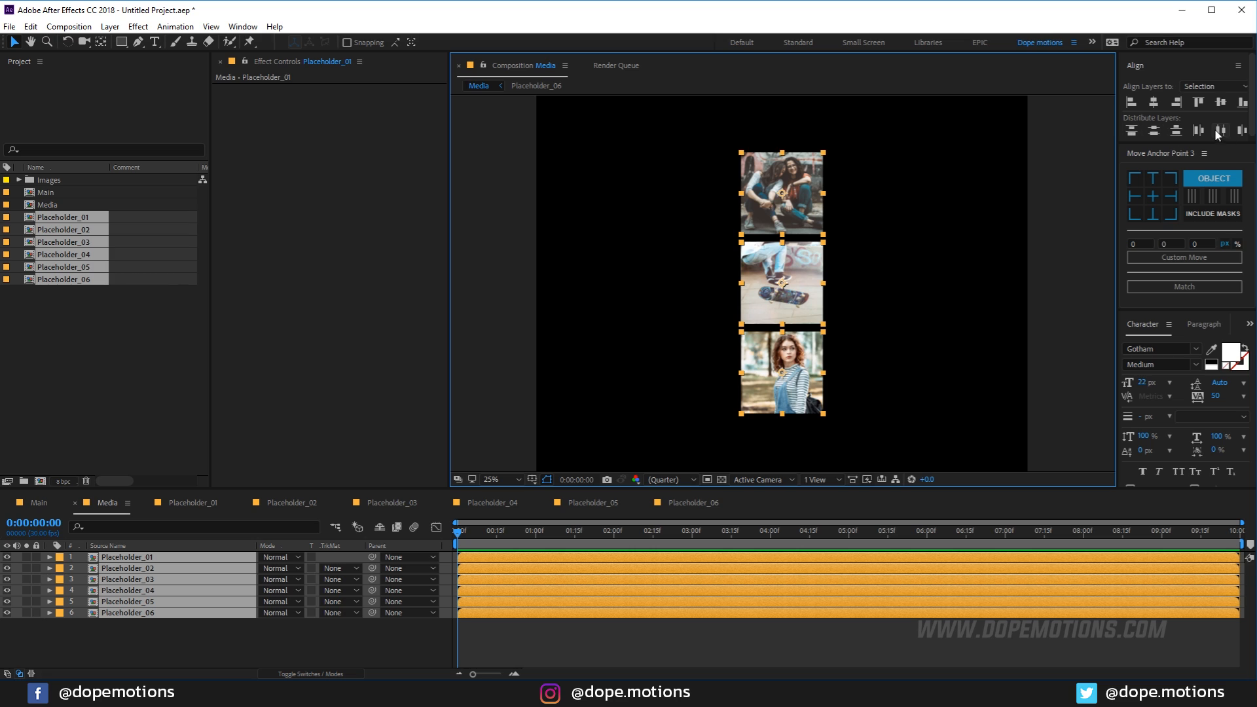
{"action": "left_click", "coordinate": [1154, 131]}
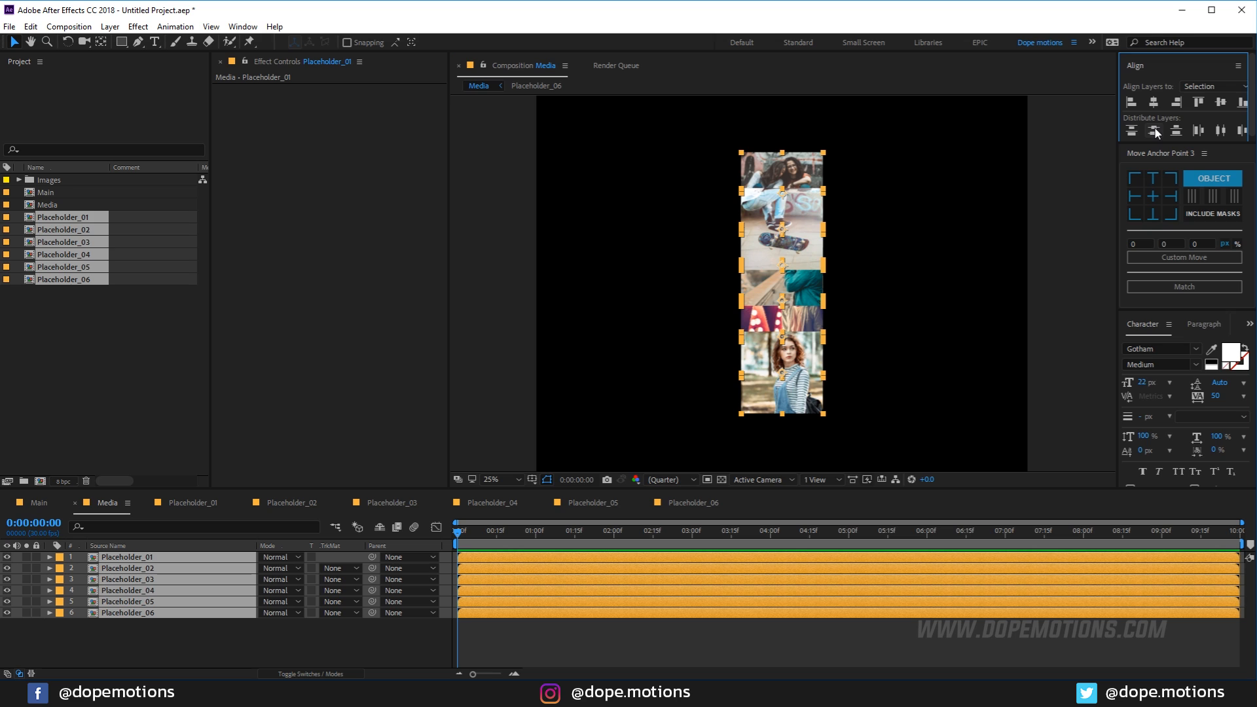
{"action": "left_click", "coordinate": [137, 627]}
Distribute only Placeholder_01, Placeholder_02 and Placeholder_03 evenly by their vertical centers.
{"action": "left_click", "coordinate": [154, 558]}
{"action": "left_click", "coordinate": [149, 578], "text": "shift"}
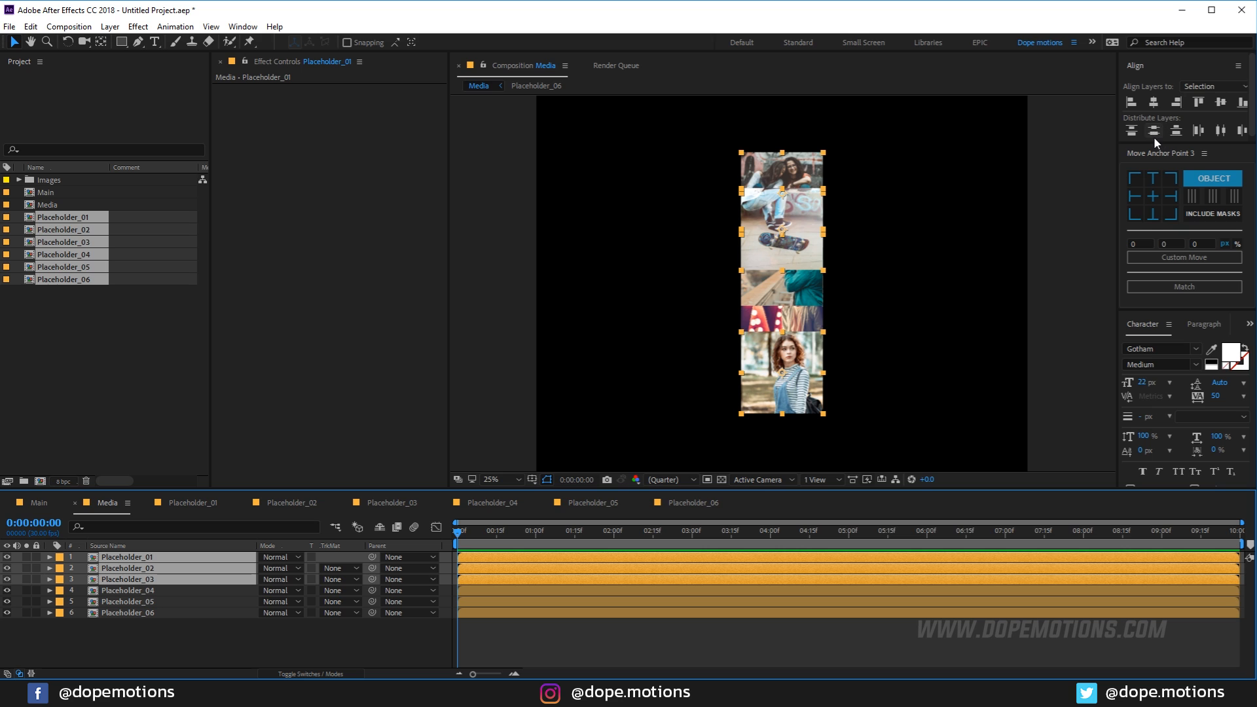
{"action": "left_click", "coordinate": [1153, 131]}
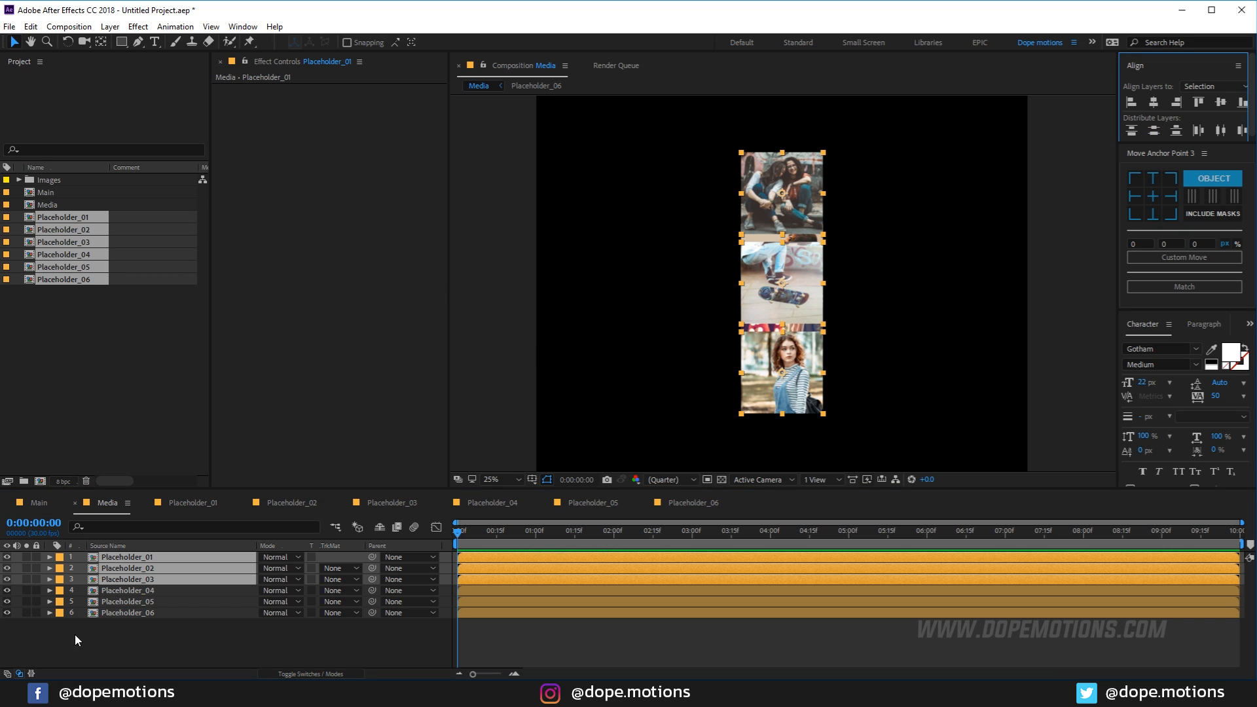
{"action": "left_click", "coordinate": [74, 634]}
Move Placeholder_04, Placeholder_05 and Placeholder_06 together to the right of the first column, leaving a small gap.
{"action": "left_click", "coordinate": [147, 591]}
{"action": "left_click", "coordinate": [151, 612], "text": "shift"}
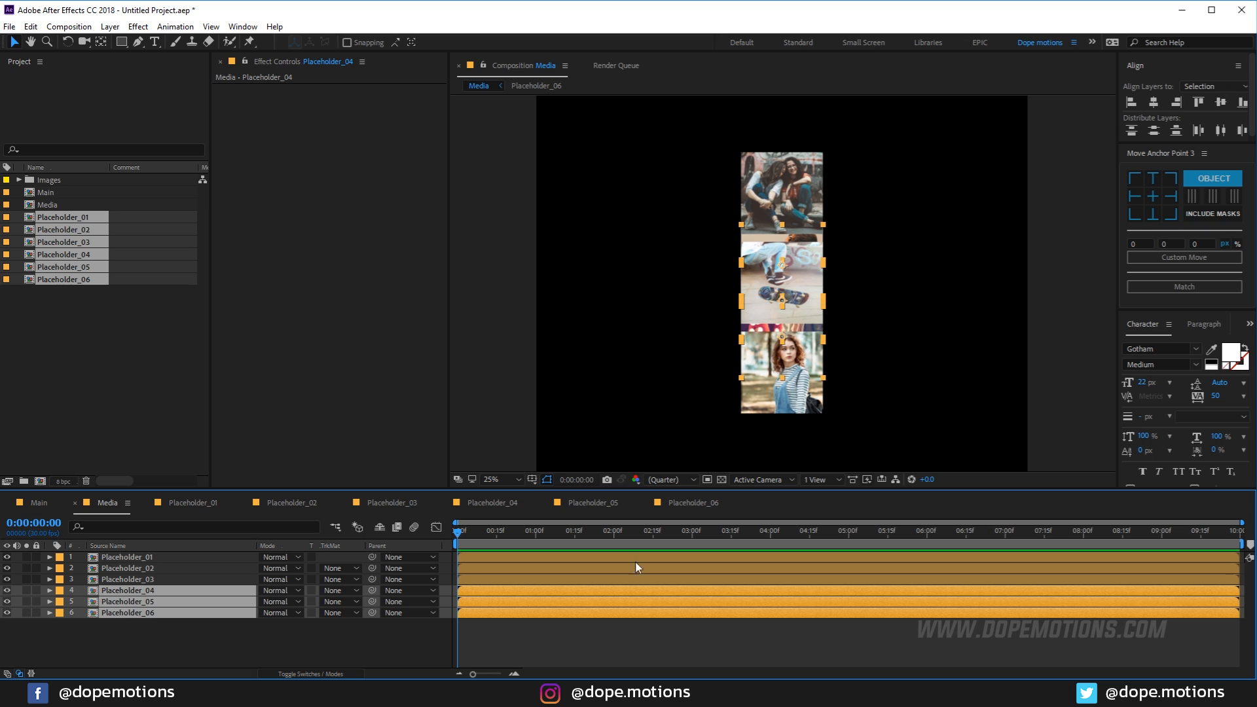
{"action": "left_click_drag", "start_coordinate": [794, 298], "coordinate": [811, 298]}
{"action": "left_click_drag", "start_coordinate": [889, 301], "coordinate": [756, 280]}
{"action": "scroll", "coordinate": [884, 301], "scroll_direction": "up", "scroll_amount": 2}
{"action": "key", "text": "v"}
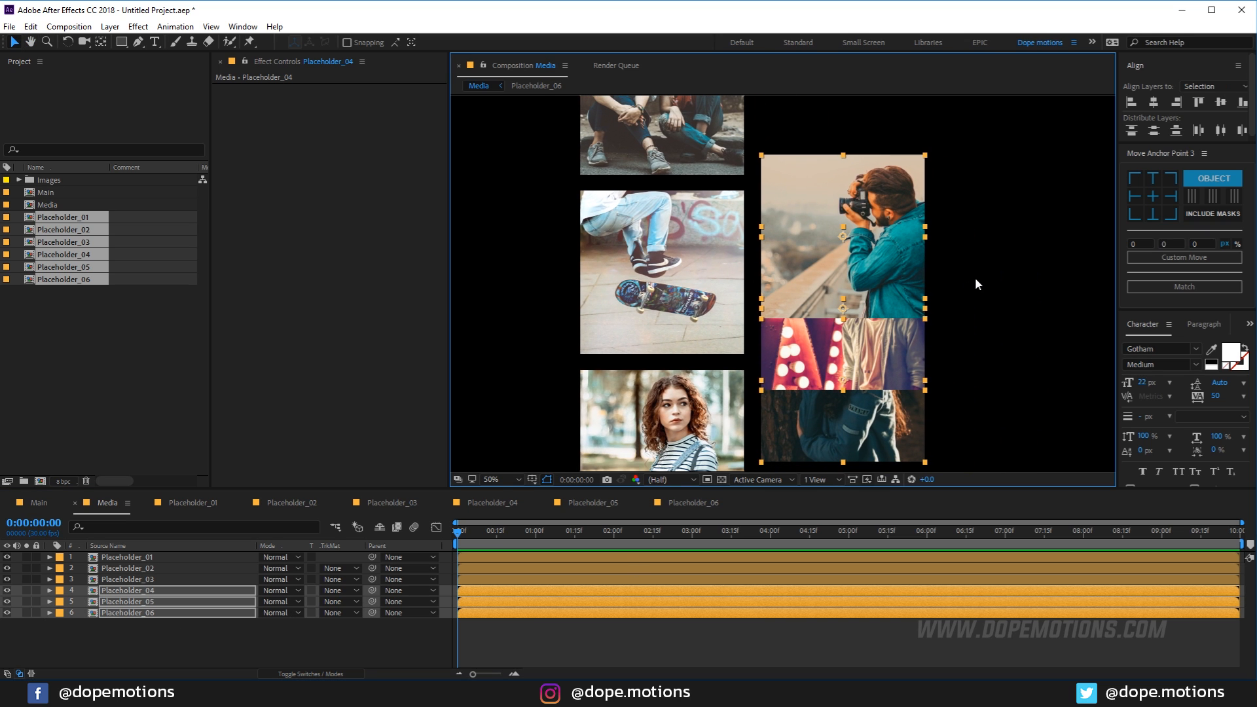
Raise Placeholder_04 in the second column and place Placeholder_05 below it with a small gap.
{"action": "left_click", "coordinate": [975, 278]}
{"action": "left_click_drag", "start_coordinate": [835, 261], "coordinate": [827, 209]}
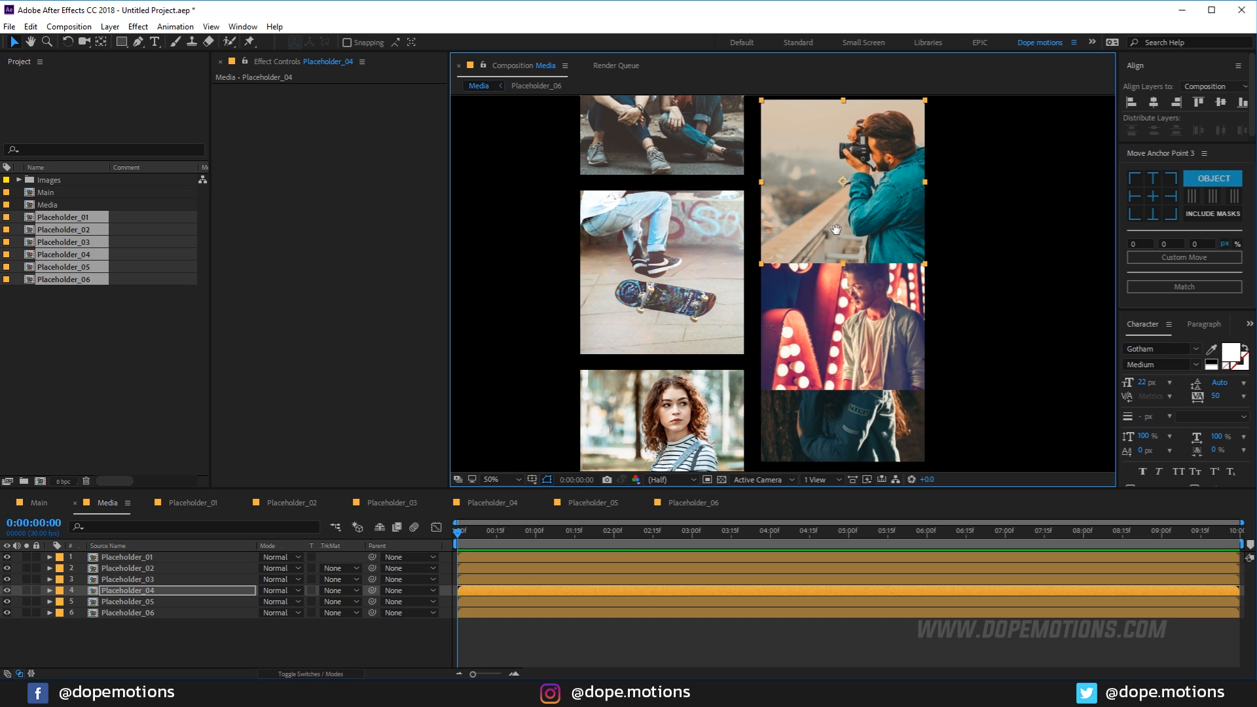
{"action": "left_click_drag", "start_coordinate": [879, 326], "coordinate": [766, 338]}
{"action": "left_click", "coordinate": [774, 380]}
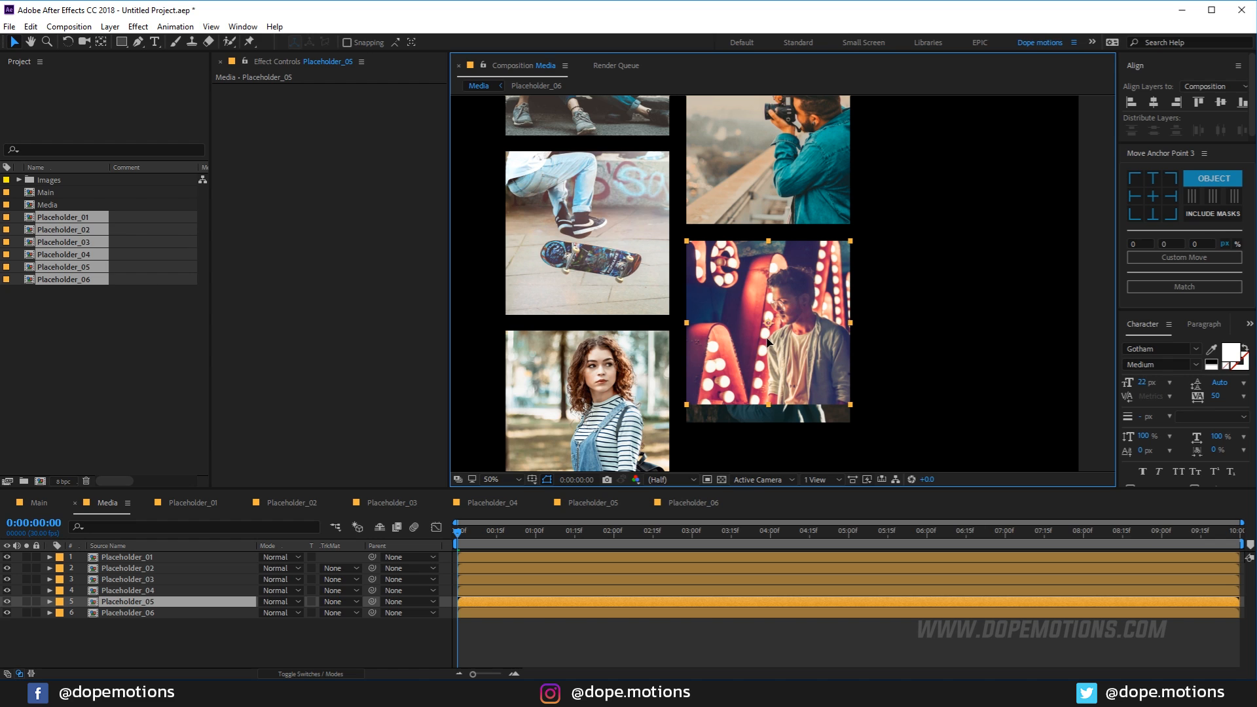
{"action": "key", "text": "Return"}
Move Placeholder_06 above Placeholder_04 in the second column, leaving a matching small gap.
{"action": "left_click", "coordinate": [134, 612]}
{"action": "left_click_drag", "start_coordinate": [797, 305], "coordinate": [714, 60]}
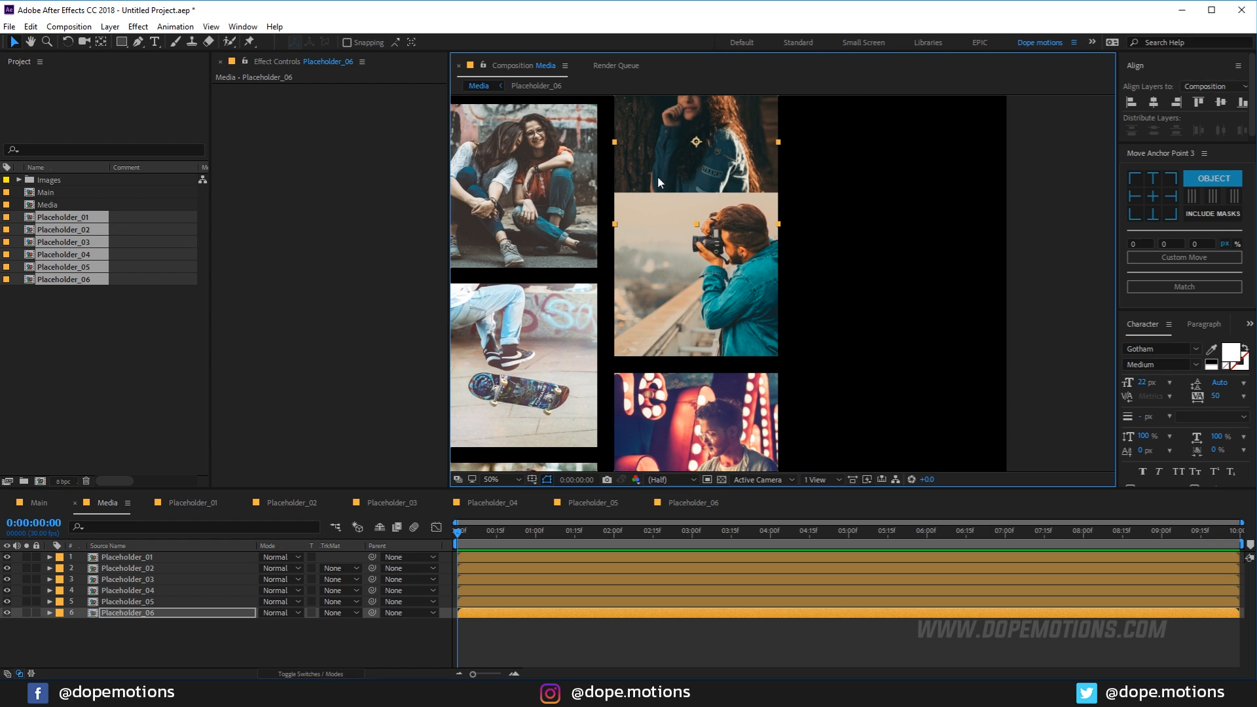
{"action": "left_click_drag", "start_coordinate": [657, 176], "coordinate": [649, 308]}
{"action": "left_click_drag", "start_coordinate": [655, 245], "coordinate": [655, 223]}
{"action": "left_click_drag", "start_coordinate": [708, 372], "coordinate": [712, 264]}
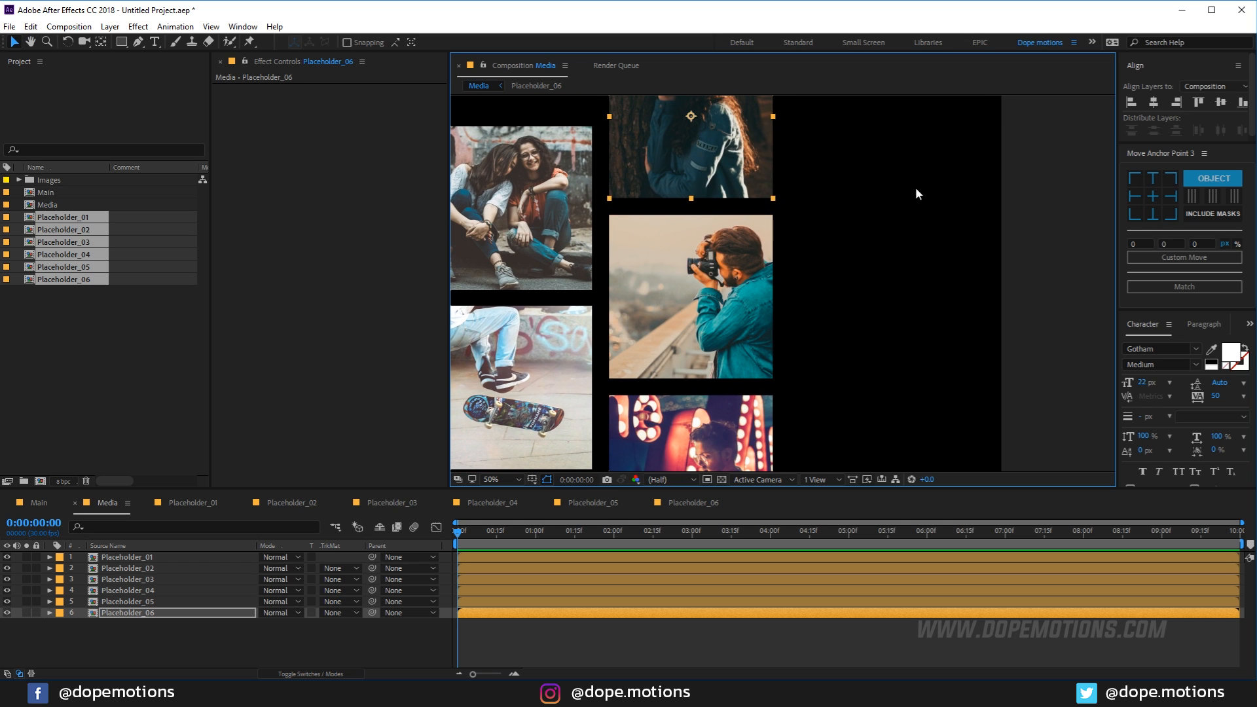
Distribute Placeholder_04, Placeholder_05 and Placeholder_06 evenly by their vertical centers.
{"action": "left_click_drag", "start_coordinate": [906, 168], "coordinate": [675, 416]}
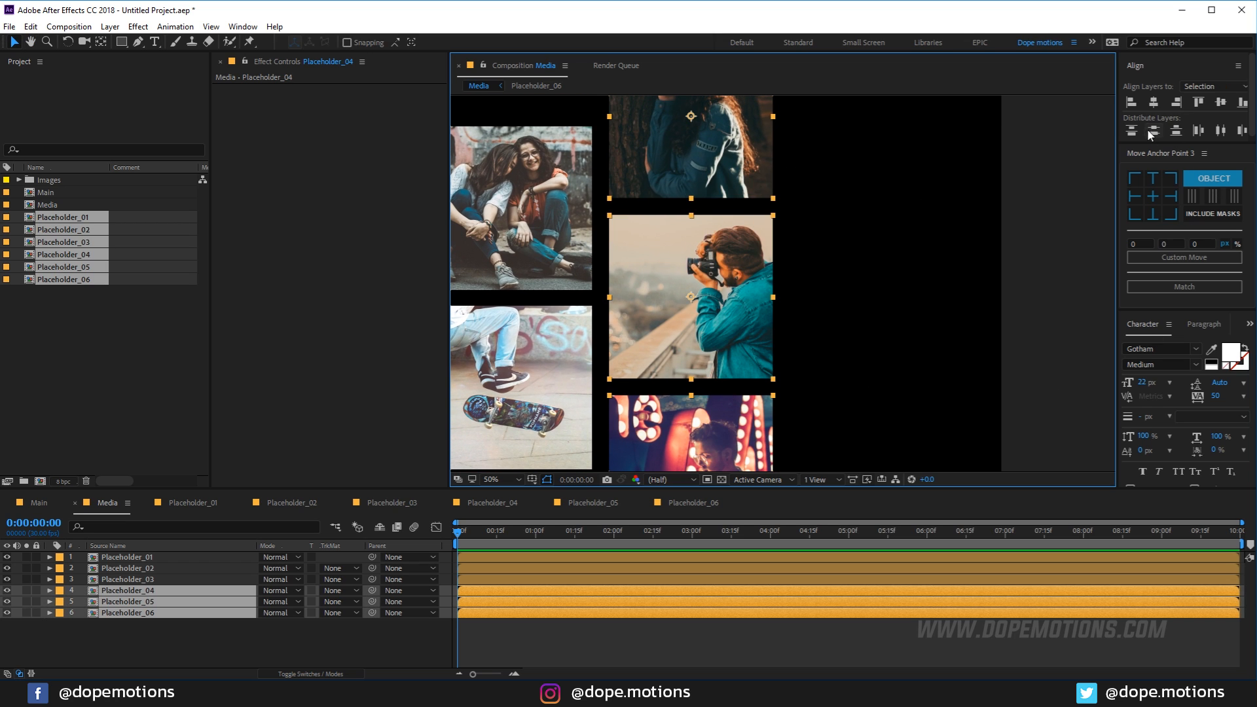
{"action": "left_click", "coordinate": [1150, 135]}
{"action": "left_click", "coordinate": [921, 294]}
{"action": "scroll", "coordinate": [851, 317], "scroll_direction": "down", "scroll_amount": 2}
{"action": "left_click_drag", "start_coordinate": [771, 333], "coordinate": [823, 295]}
{"action": "scroll", "coordinate": [822, 296], "scroll_direction": "down", "scroll_amount": 1}
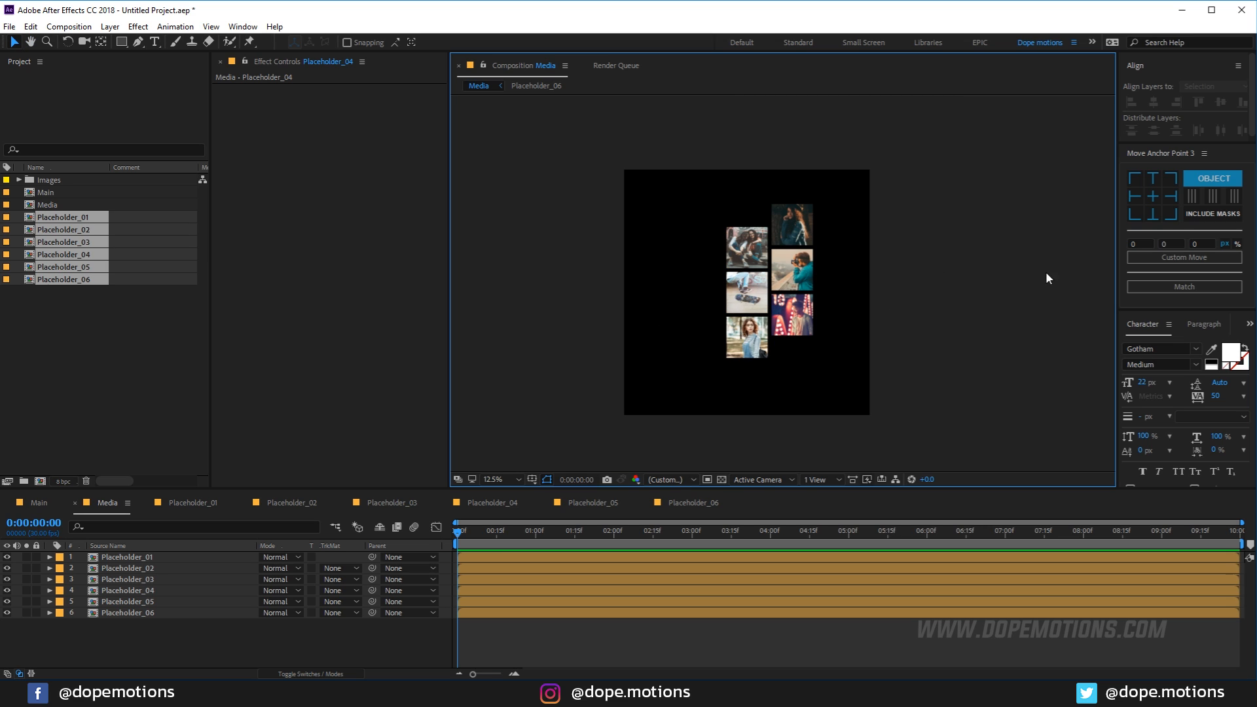
Move all six placeholder layers together so the photo grid sits near the center of the Media composition.
{"action": "left_click", "coordinate": [126, 638]}
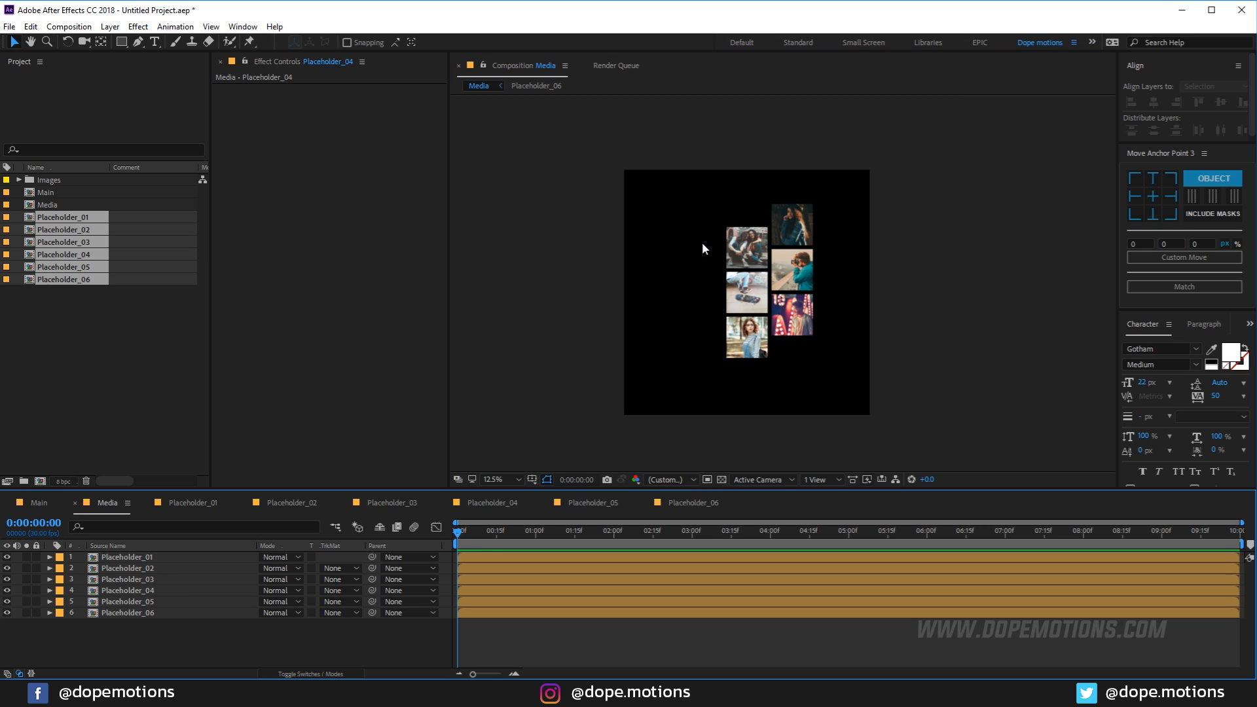
{"action": "left_click_drag", "start_coordinate": [678, 203], "coordinate": [853, 381]}
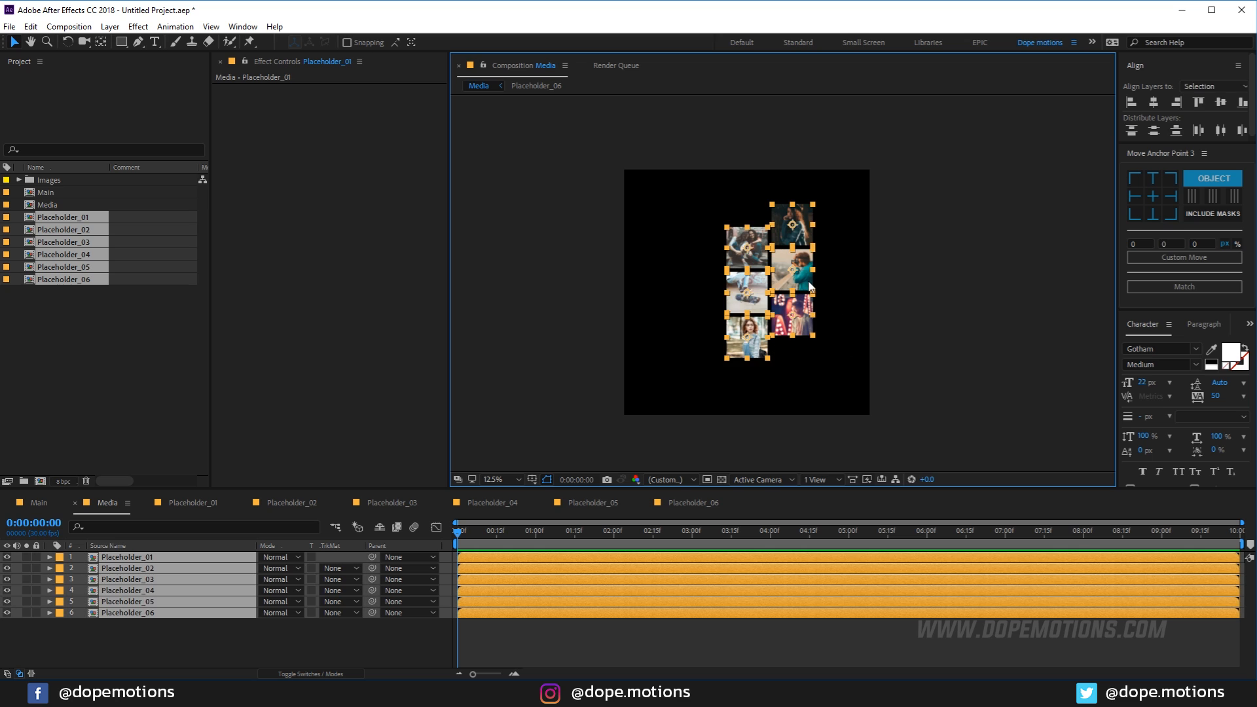
{"action": "left_click_drag", "start_coordinate": [798, 278], "coordinate": [769, 292]}
{"action": "left_click", "coordinate": [681, 408]}
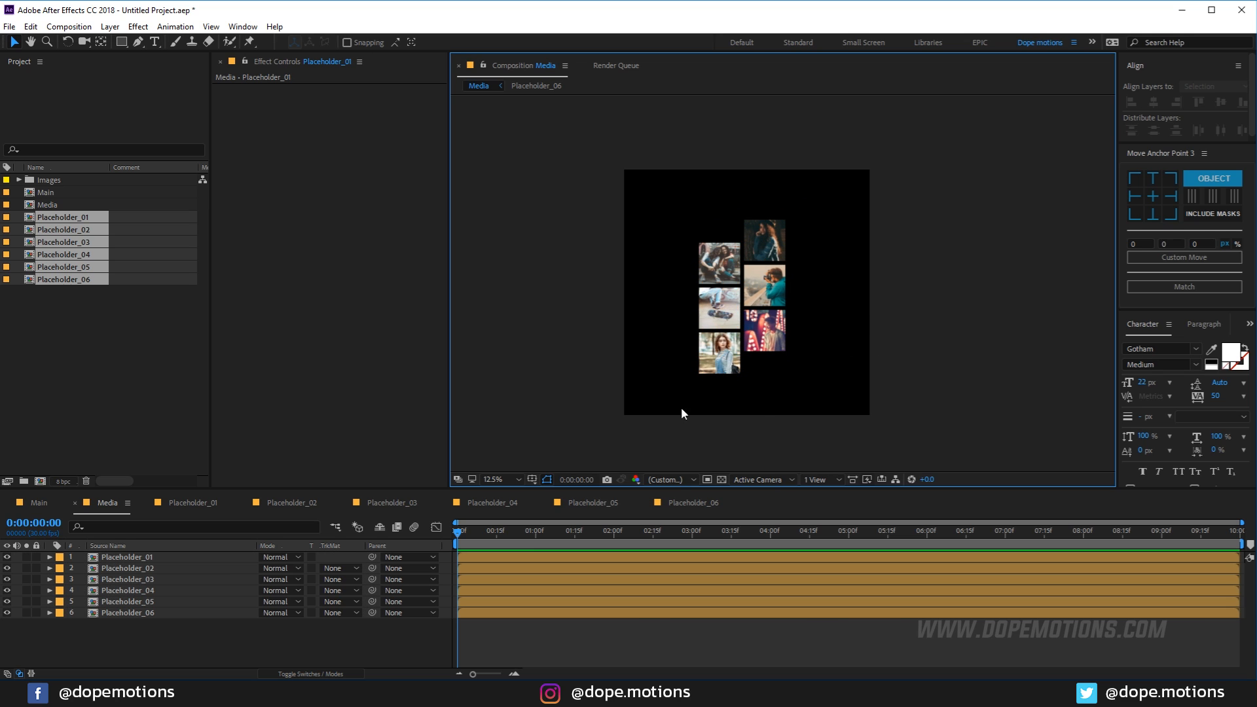
{"action": "scroll", "coordinate": [700, 343], "scroll_direction": "up", "scroll_amount": 1}
{"action": "left_click_drag", "start_coordinate": [698, 332], "coordinate": [741, 300]}
{"action": "scroll", "coordinate": [728, 276], "scroll_direction": "down", "scroll_amount": 1}
{"action": "left_click_drag", "start_coordinate": [693, 172], "coordinate": [832, 363]}
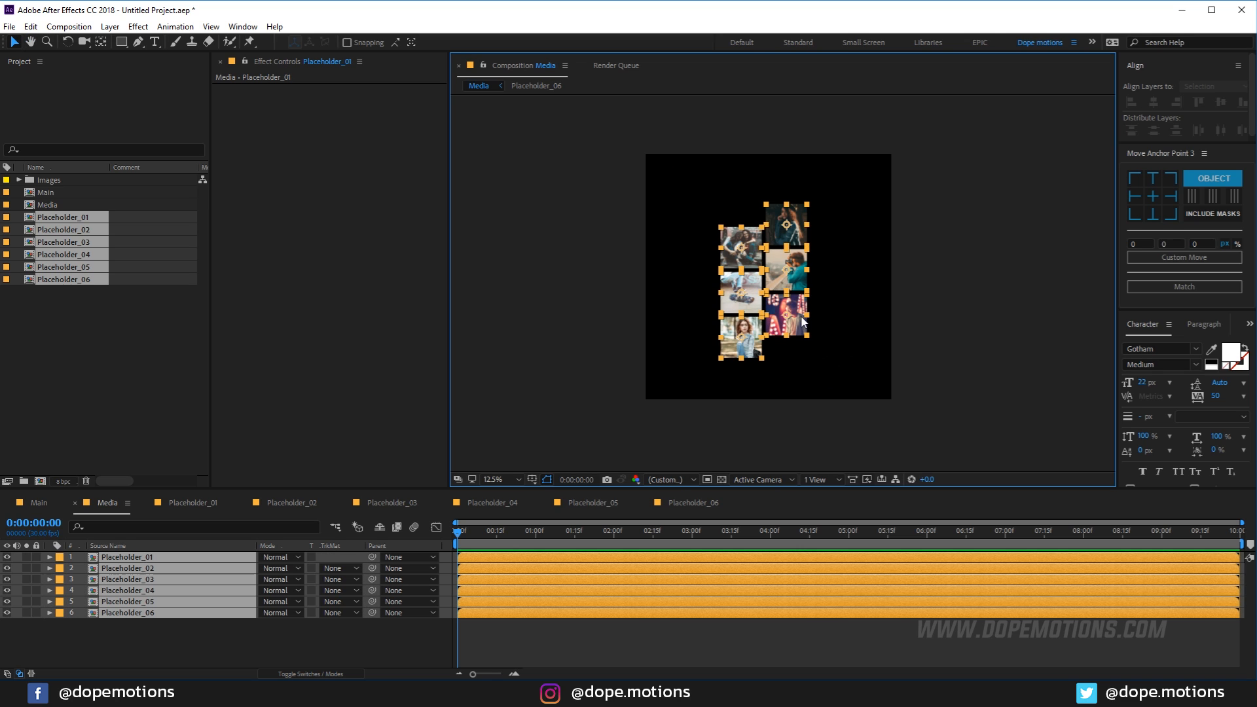
{"action": "left_click_drag", "start_coordinate": [778, 272], "coordinate": [782, 265]}
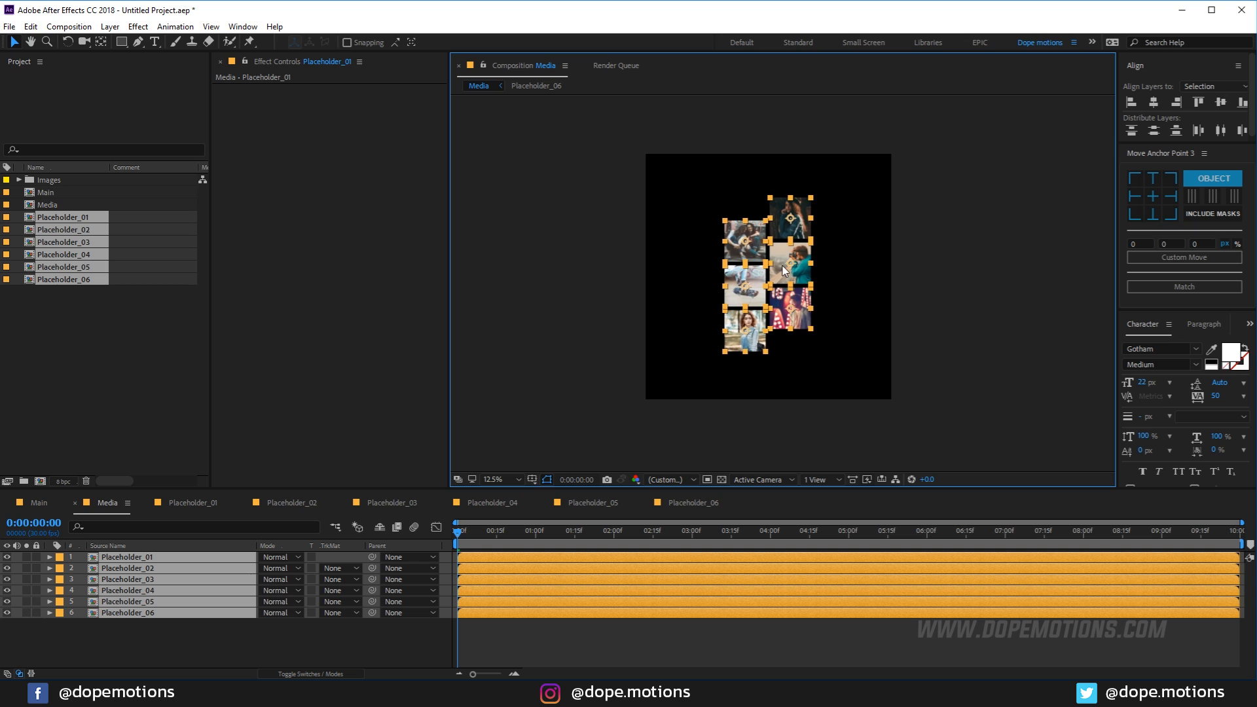
{"action": "left_click", "coordinate": [778, 347]}
Nudge the second column, Placeholder_04 to Placeholder_06, slightly left to narrow the gap between the two columns.
{"action": "scroll", "coordinate": [782, 287], "scroll_direction": "up", "scroll_amount": 1}
{"action": "scroll", "coordinate": [733, 299], "scroll_direction": "up", "scroll_amount": 1}
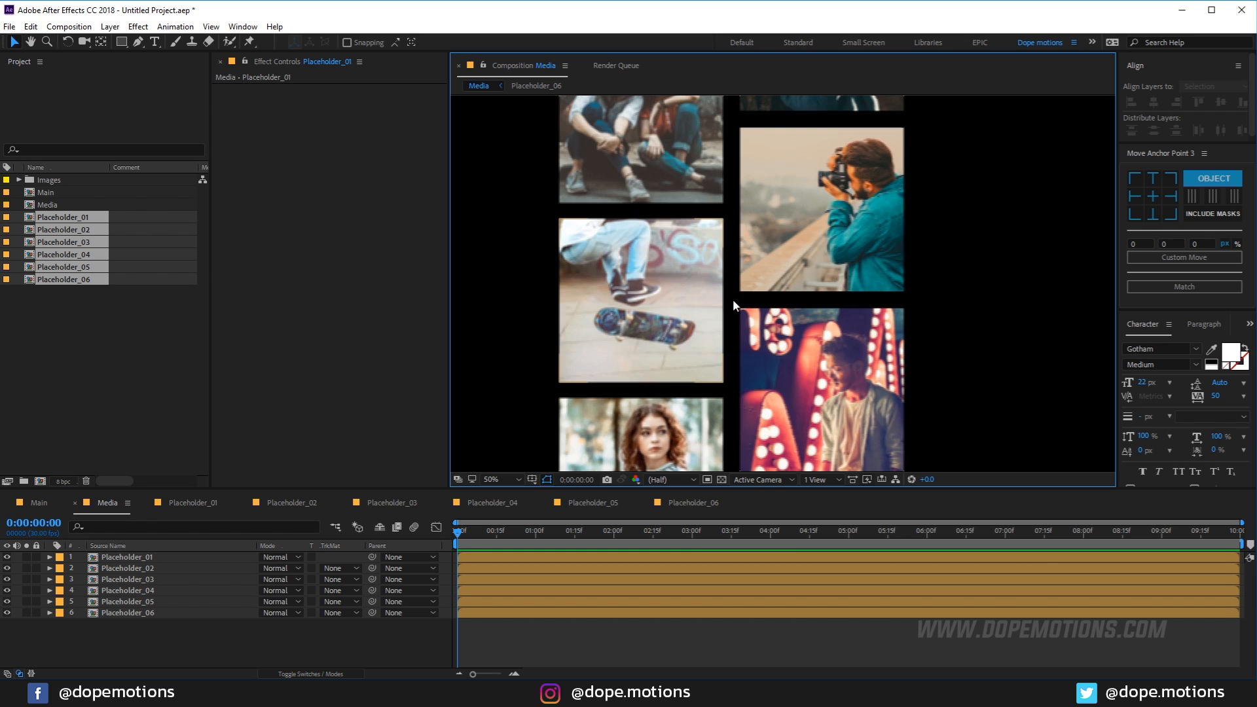
{"action": "scroll", "coordinate": [771, 307], "scroll_direction": "down", "scroll_amount": 1}
{"action": "left_click_drag", "start_coordinate": [923, 178], "coordinate": [800, 339]}
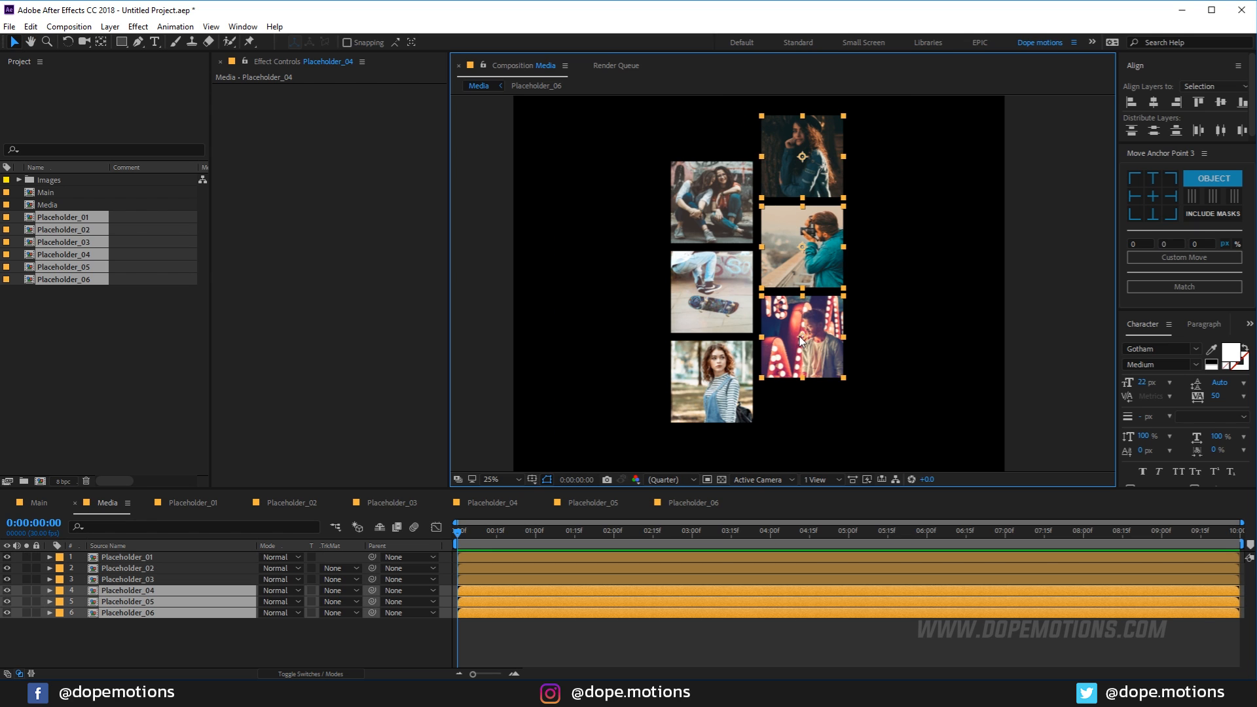
{"action": "key", "text": "Left"}
{"action": "left_click", "coordinate": [866, 333]}
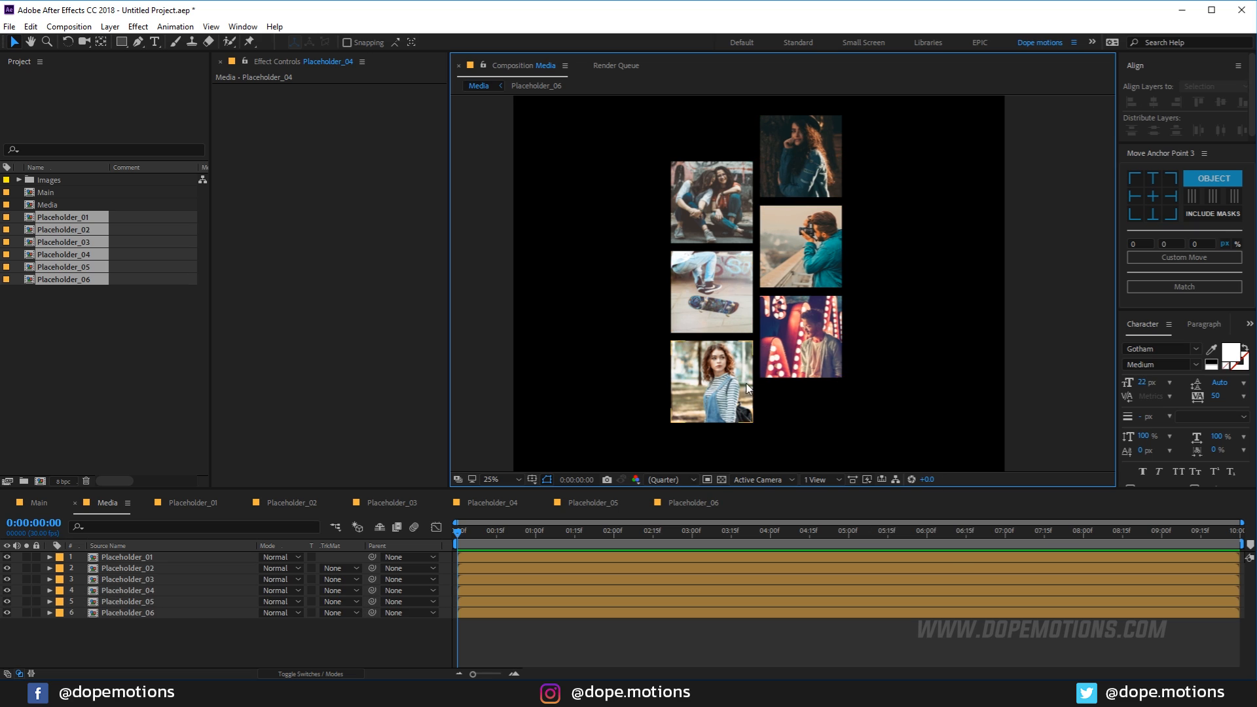
Add an adjustment layer above the photo in Placeholder_01 and apply the Transform effect to it.
{"action": "key", "text": "period"}
{"action": "key", "text": "comma"}
{"action": "left_click", "coordinate": [174, 511]}
{"action": "key", "text": "s"}
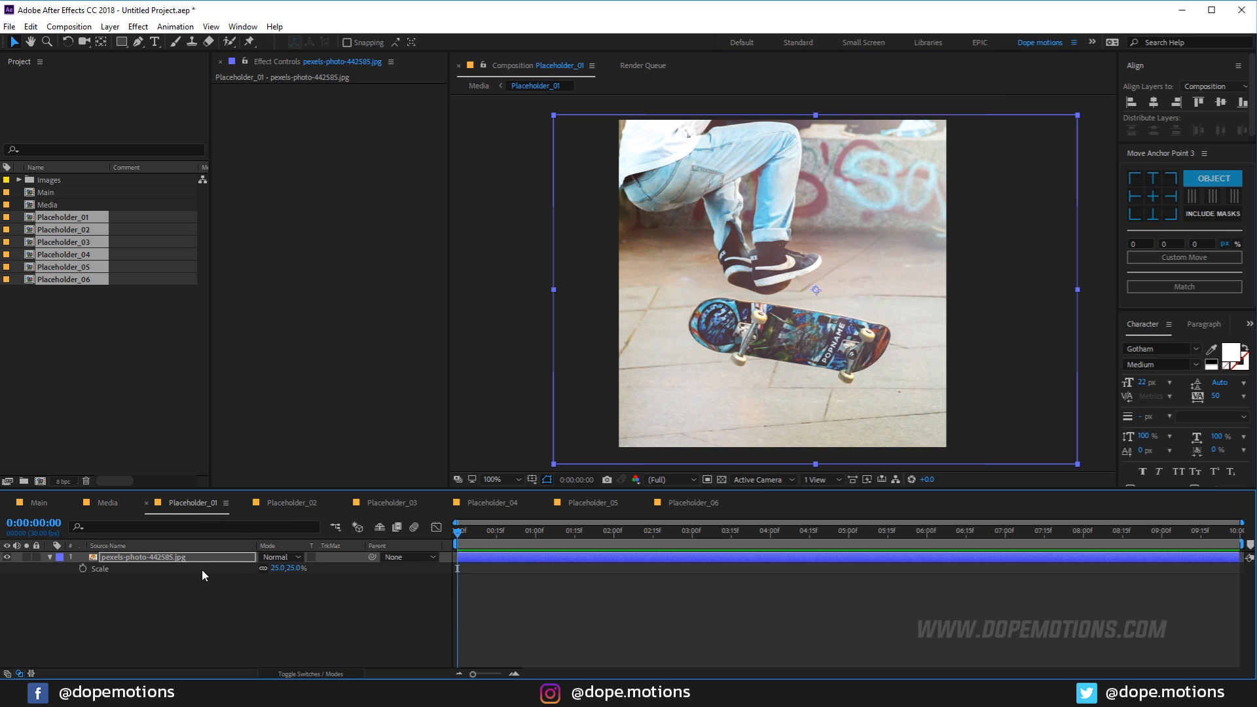
{"action": "right_click", "coordinate": [140, 636]}
{"action": "mouse_move", "coordinate": [218, 490]}
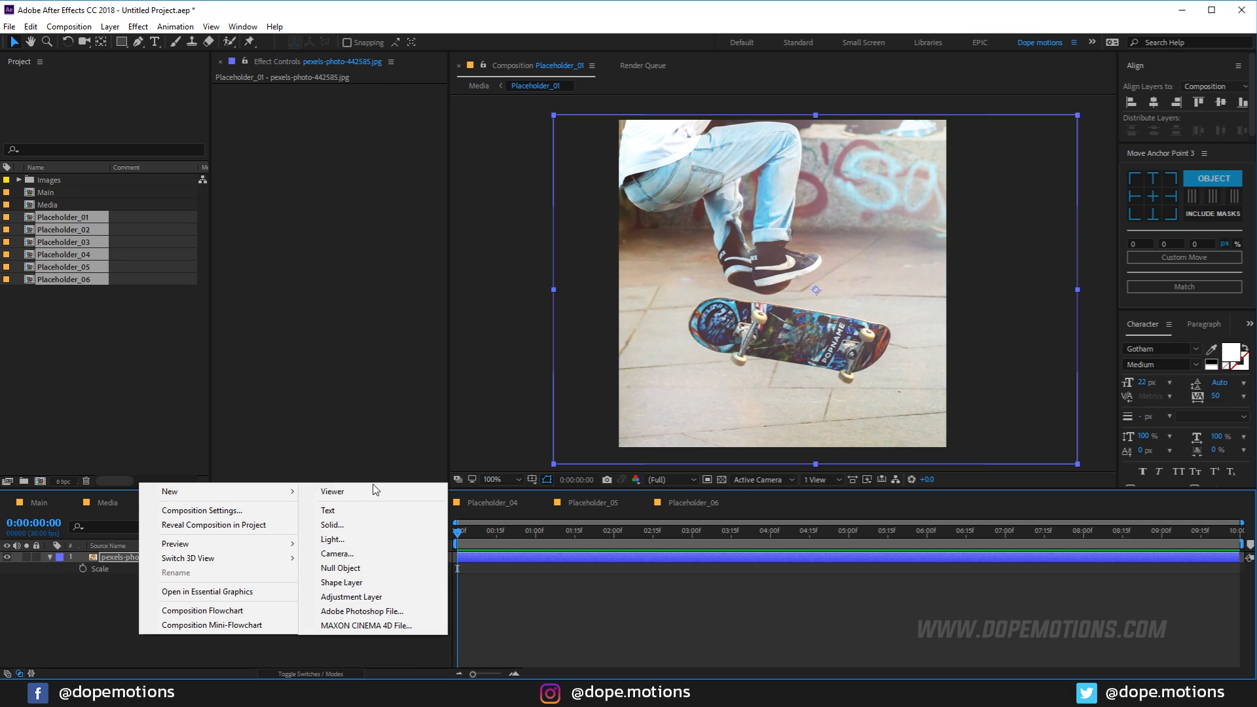
{"action": "left_click", "coordinate": [351, 597]}
{"action": "key", "text": "ctrl+space"}
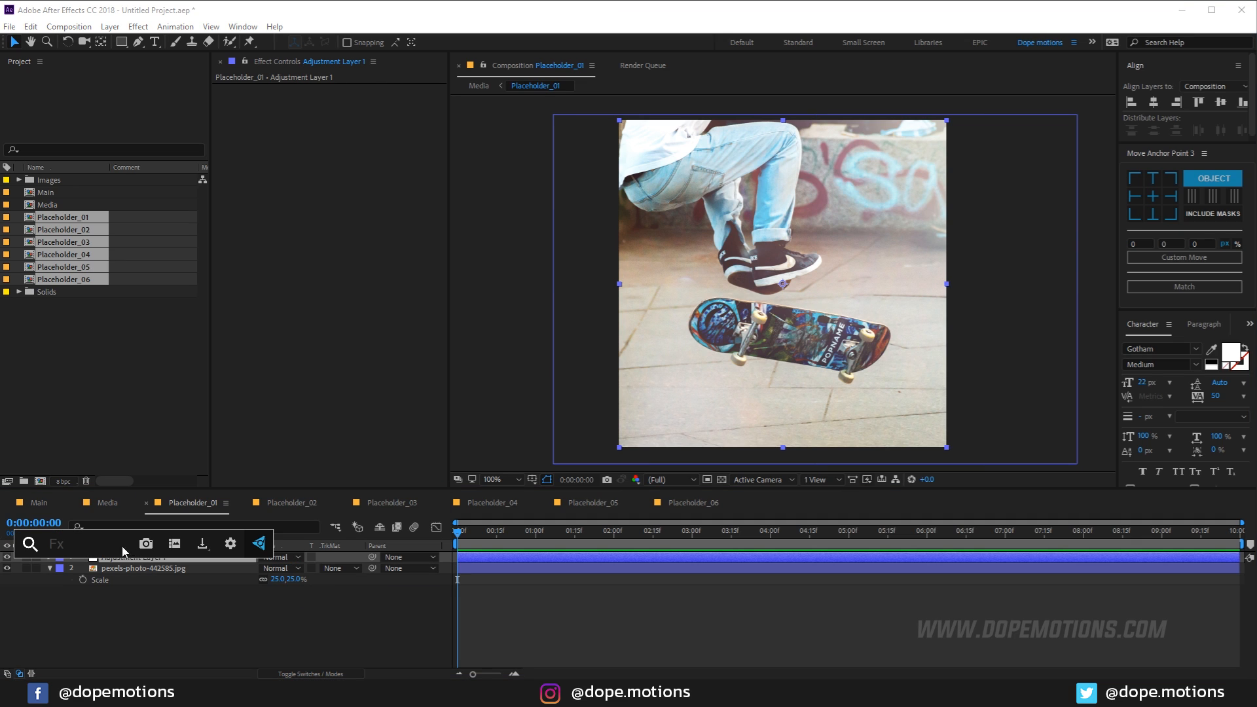
{"action": "type", "text": "tra"}
{"action": "left_click", "coordinate": [92, 575]}
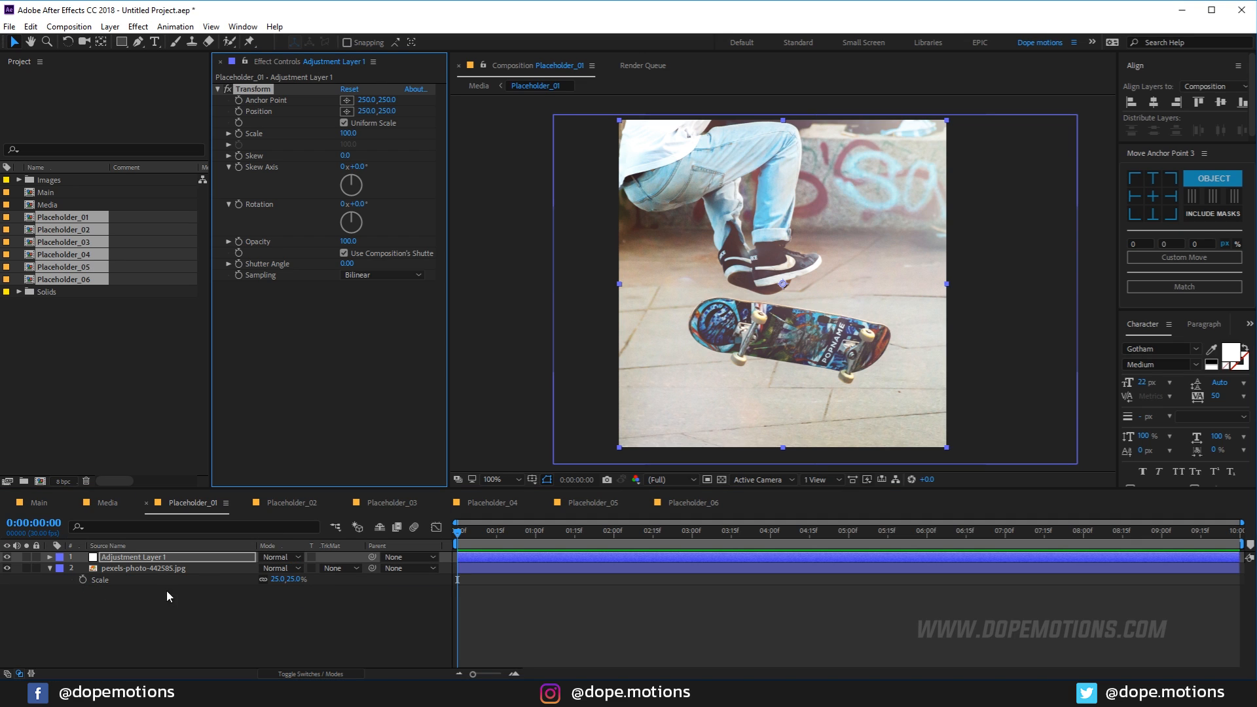
Animate the Transform effect's scale from 100 at the start to 130 at 0:00:09:29, and preview the zoom.
{"action": "left_click_drag", "start_coordinate": [354, 137], "coordinate": [364, 135]}
{"action": "key", "text": "ctrl+z"}
{"action": "left_click_drag", "start_coordinate": [477, 538], "coordinate": [1237, 540]}
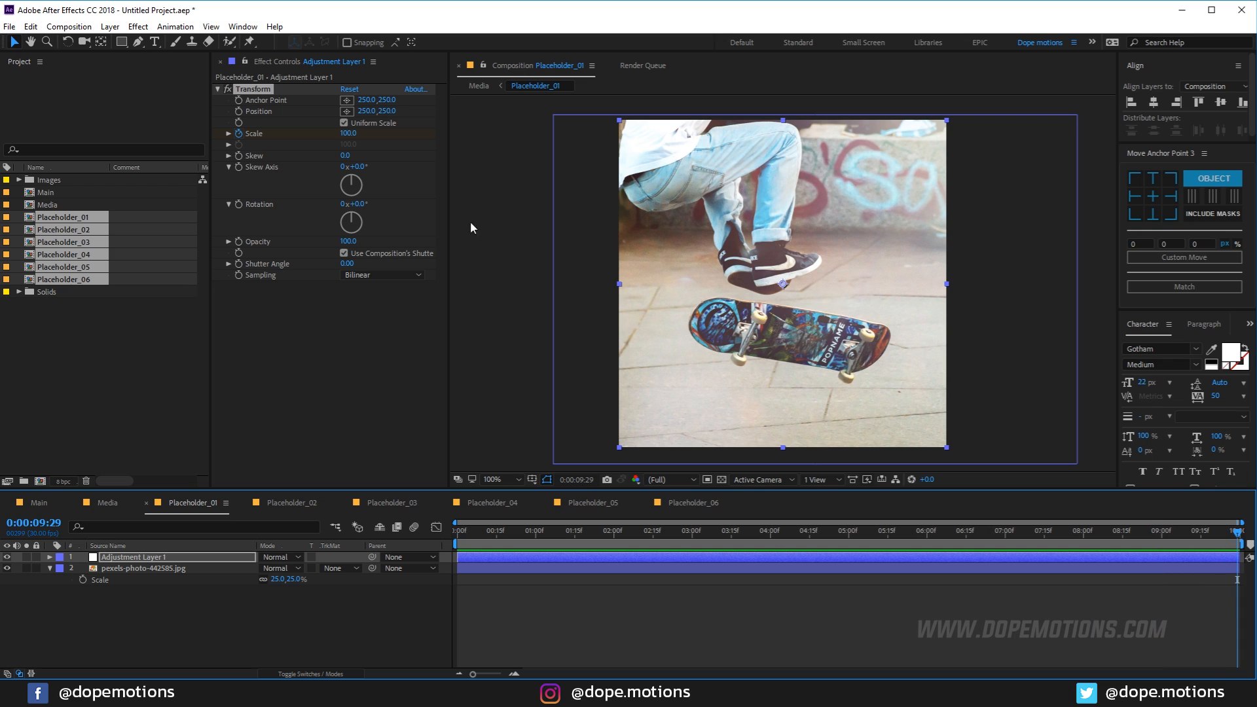
{"action": "left_click", "coordinate": [347, 135]}
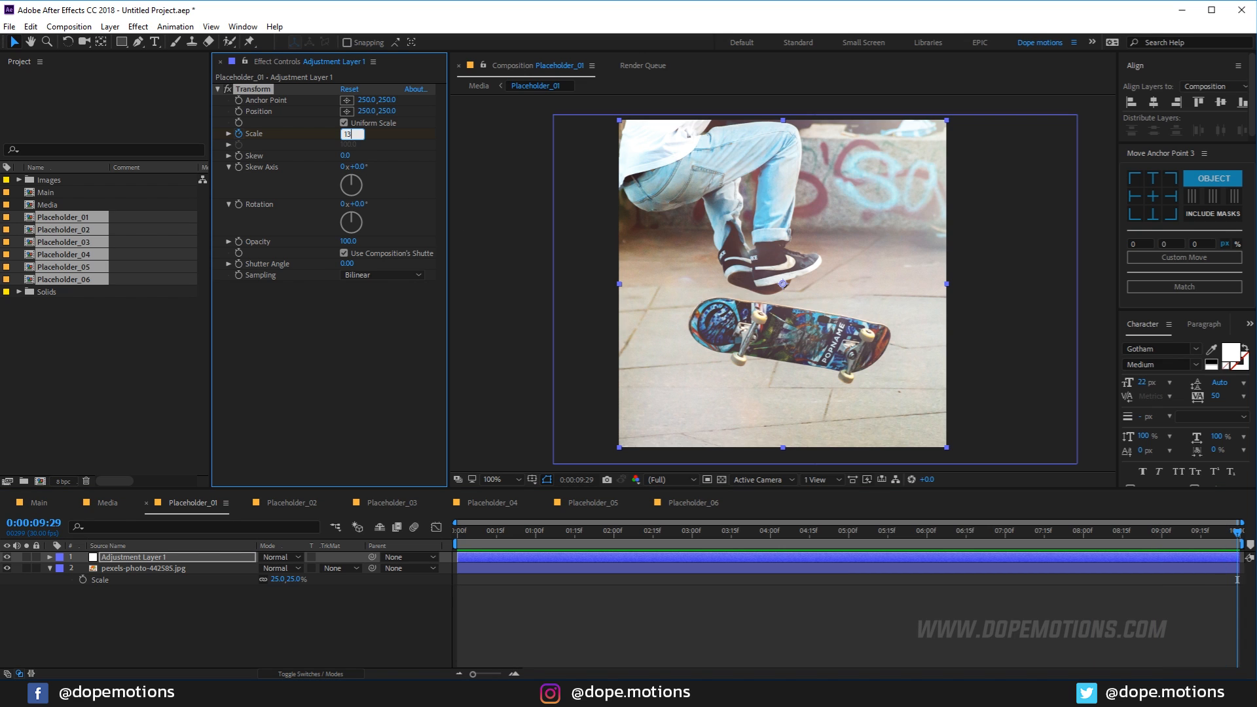
{"action": "key", "text": "Return"}
{"action": "left_click", "coordinate": [468, 525]}
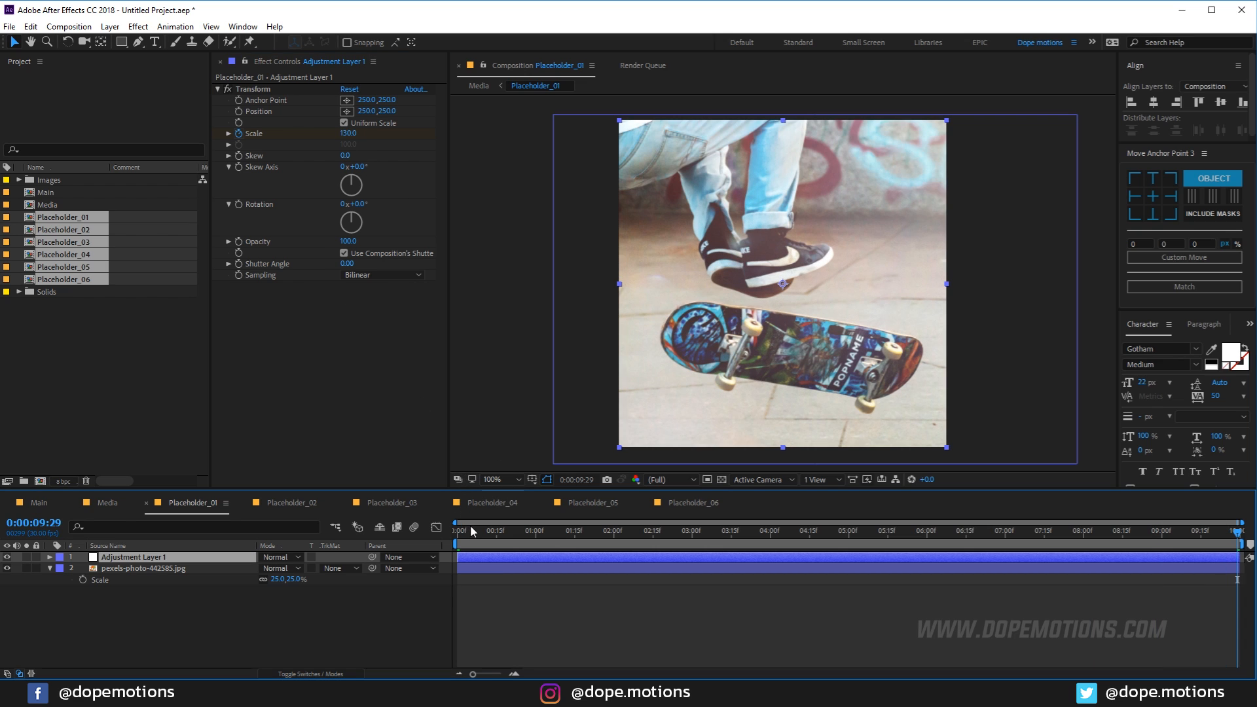
{"action": "left_click", "coordinate": [465, 537]}
{"action": "key", "text": "space"}
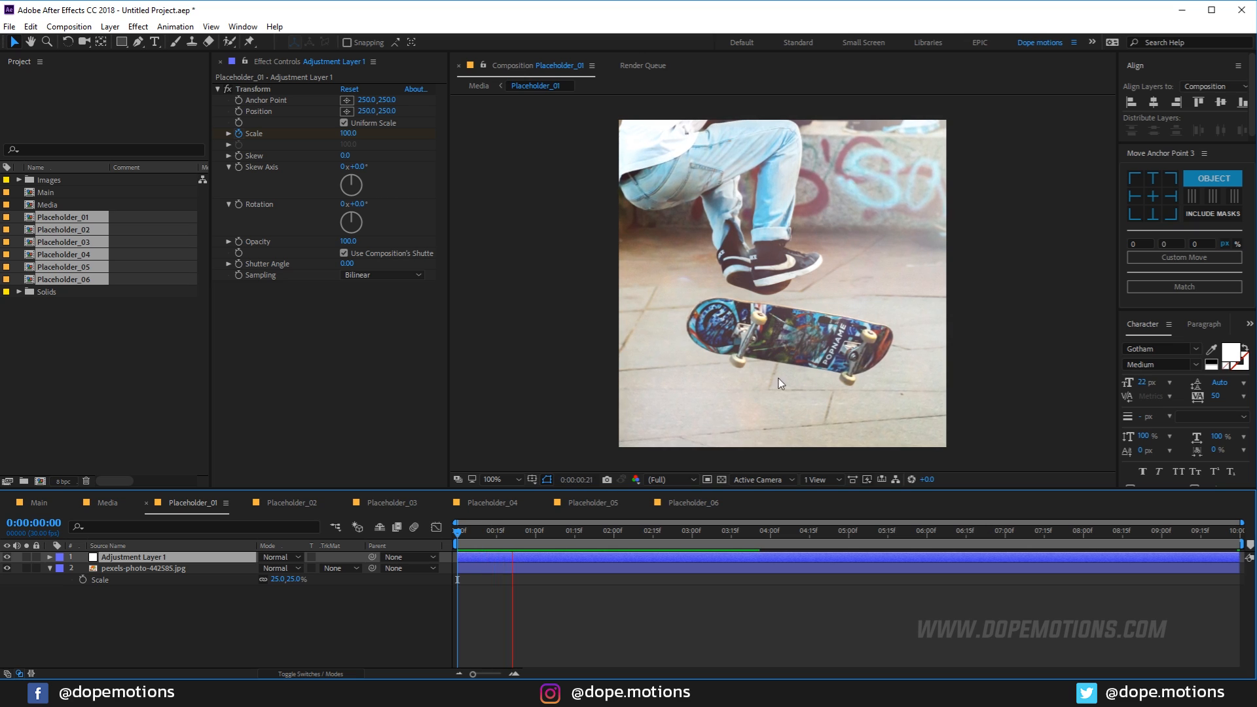
{"action": "key", "text": "space"}
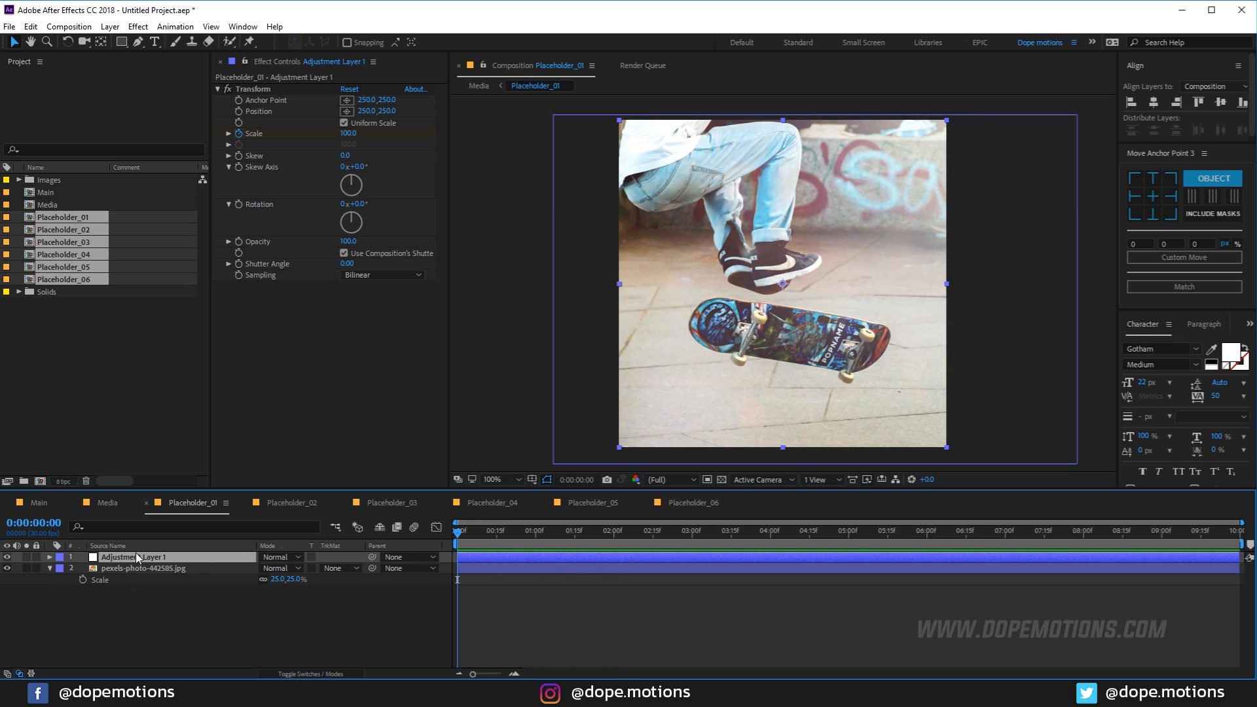
Copy the animated adjustment layer into Placeholder_02 through Placeholder_06 and check the zooms in the Media composition.
{"action": "left_click", "coordinate": [291, 504]}
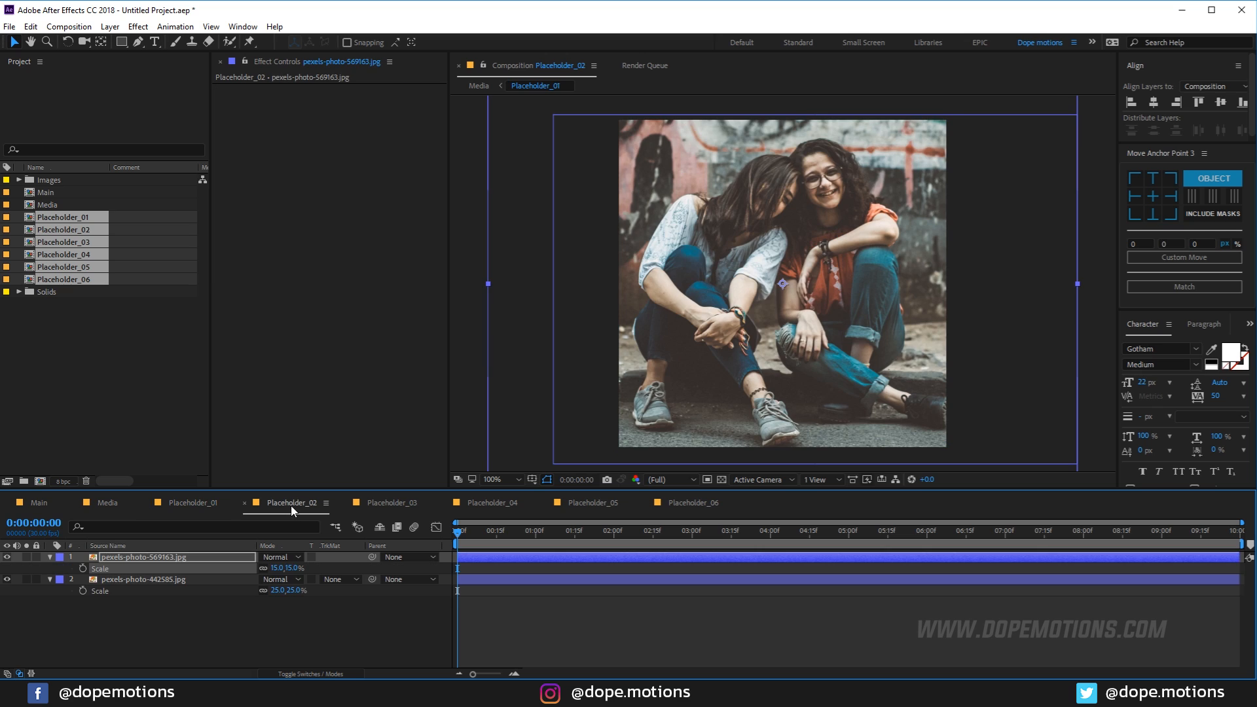
{"action": "left_click", "coordinate": [393, 502]}
{"action": "left_click", "coordinate": [501, 504]}
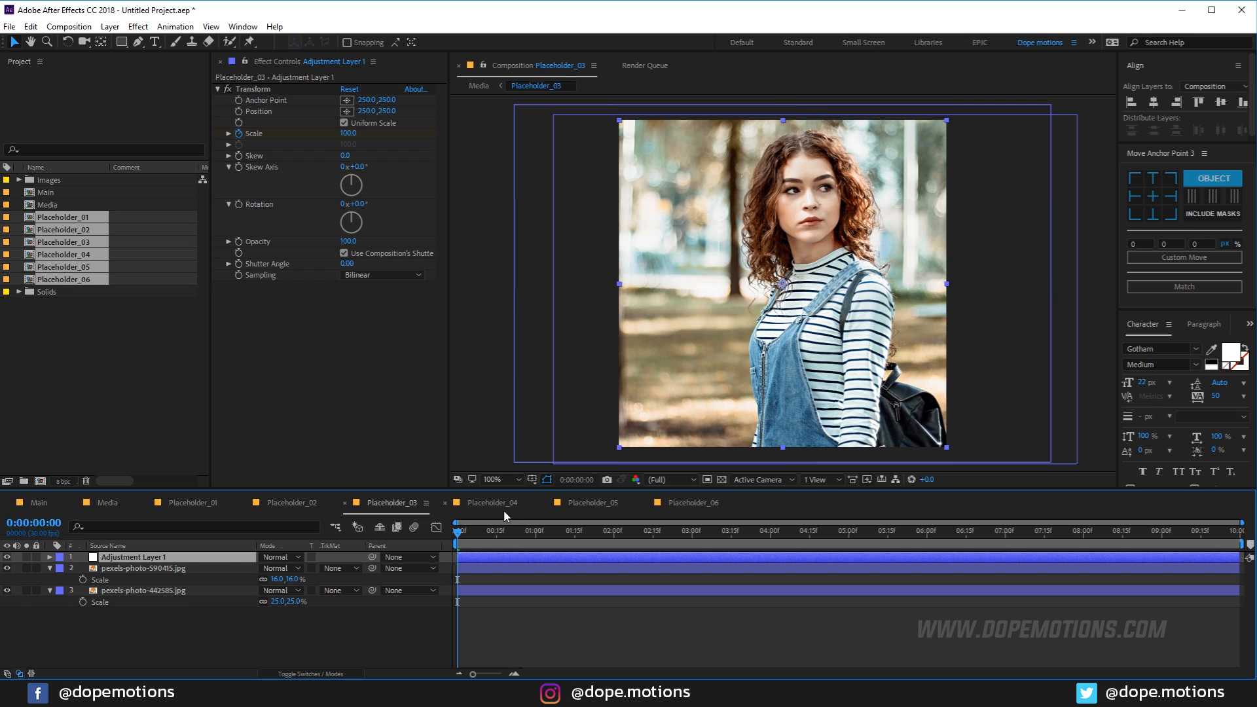
{"action": "left_click", "coordinate": [580, 505]}
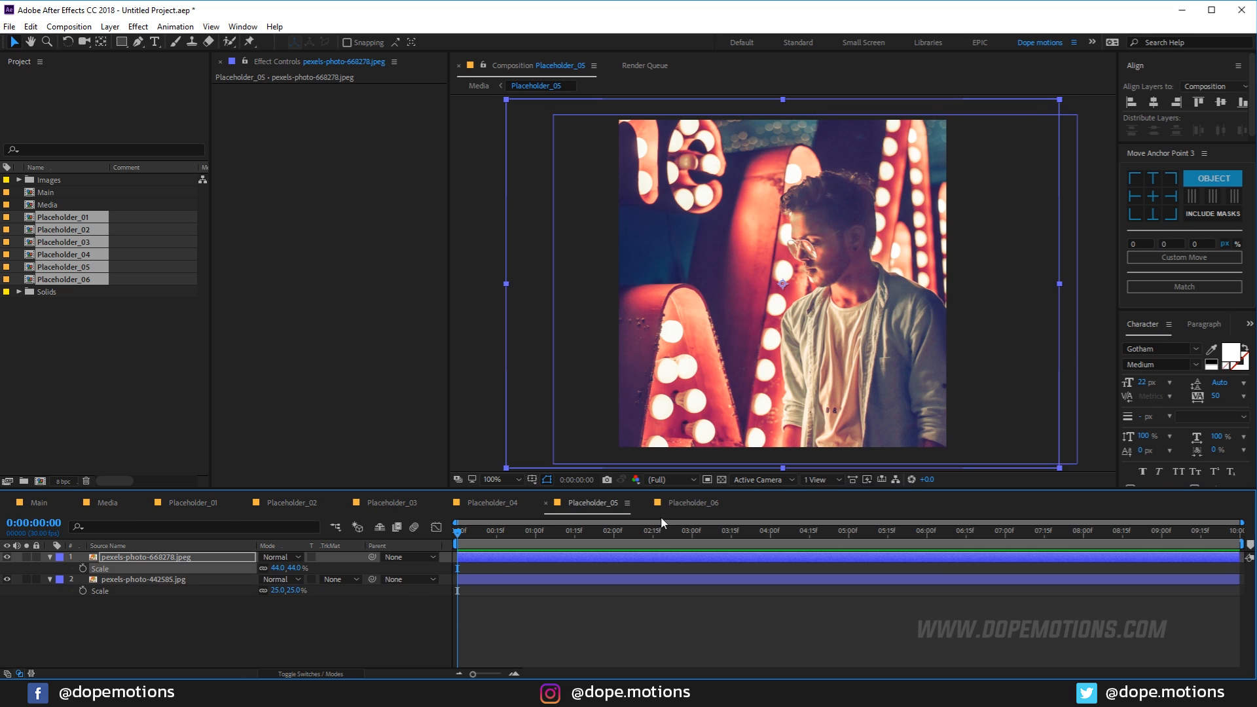
{"action": "left_click", "coordinate": [687, 504]}
{"action": "left_click", "coordinate": [108, 503]}
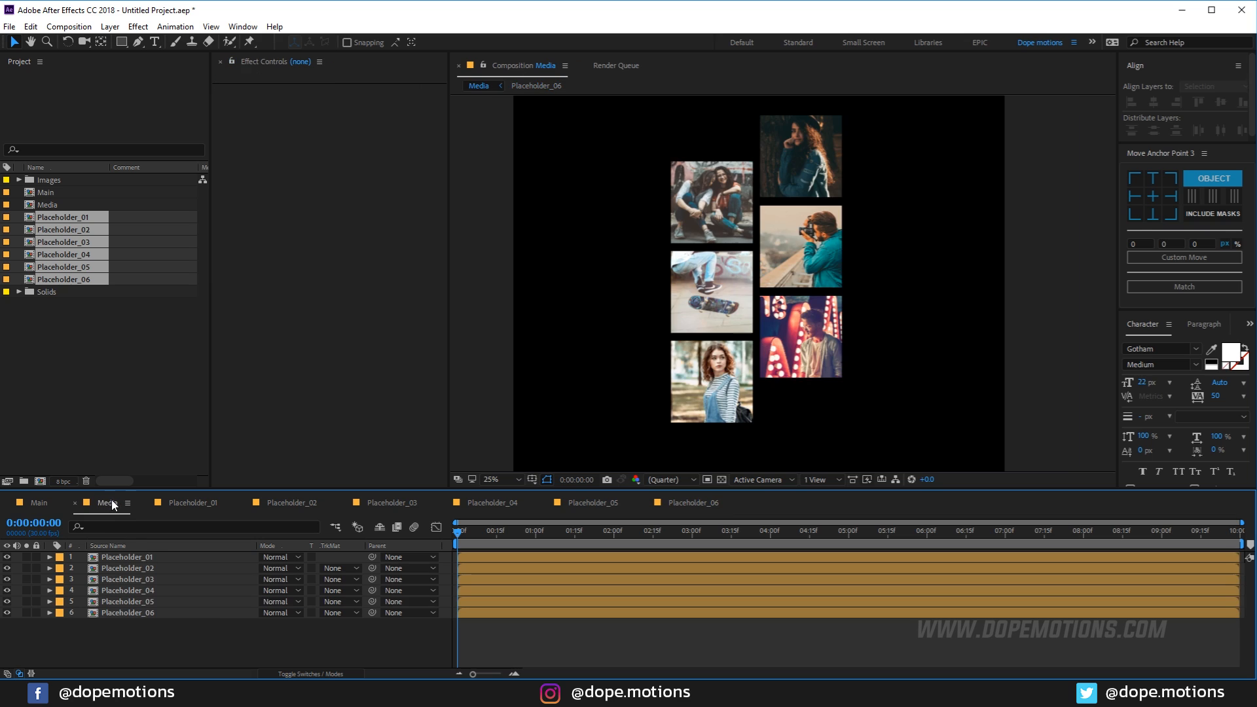
{"action": "left_click_drag", "start_coordinate": [477, 538], "coordinate": [429, 558]}
Create a white 1920 x 1080 px solid named BG in the Main composition.
{"action": "left_click", "coordinate": [39, 503]}
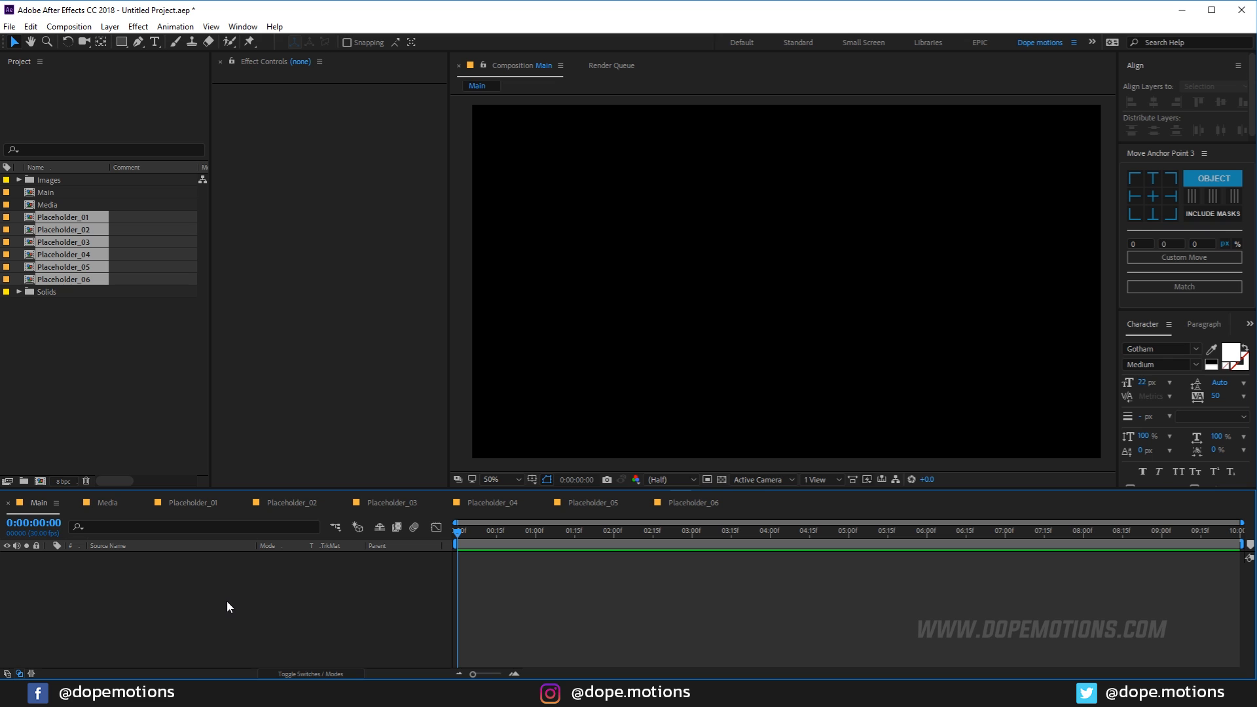
{"action": "key", "text": "ctrl+y"}
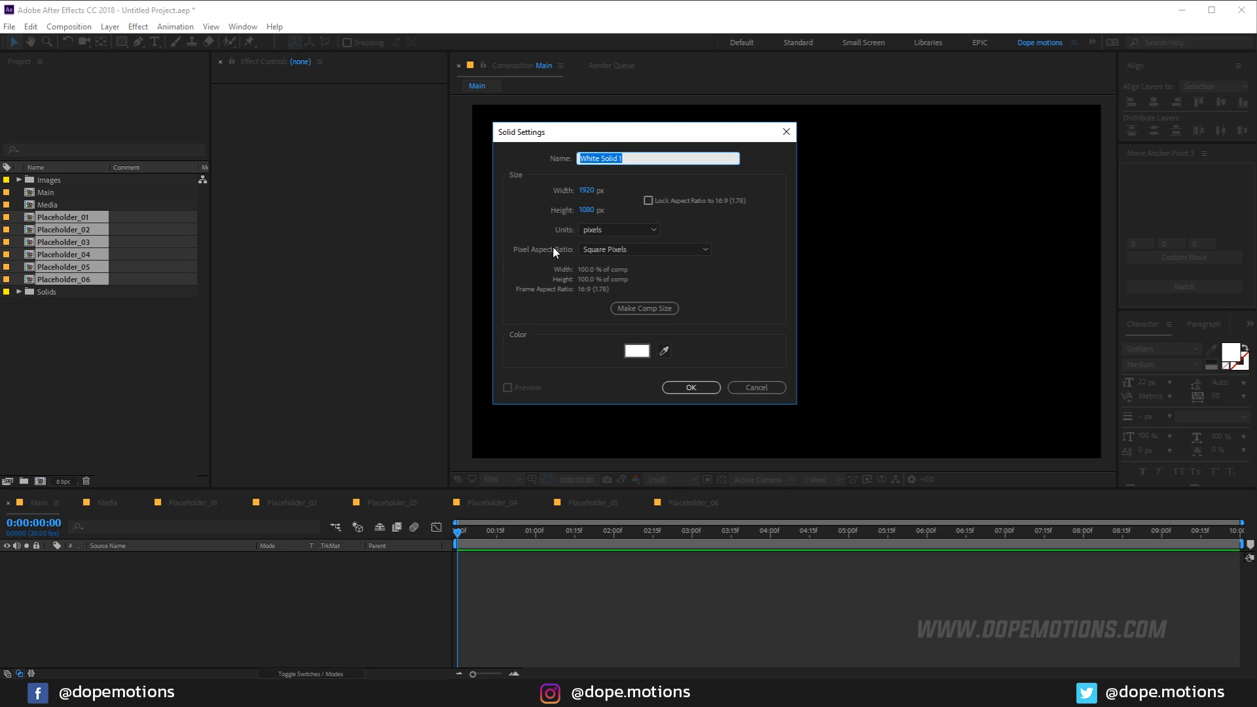
{"action": "type", "text": "BG"}
{"action": "left_click", "coordinate": [690, 387]}
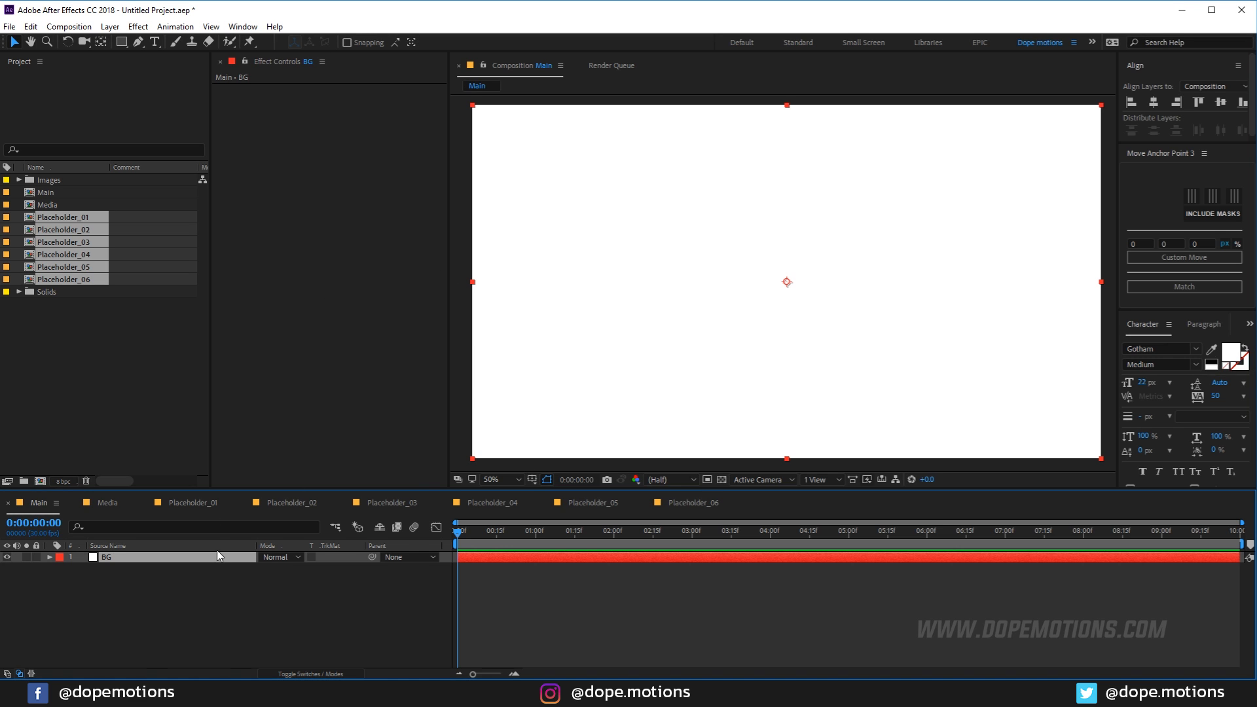
{"action": "left_click", "coordinate": [183, 635]}
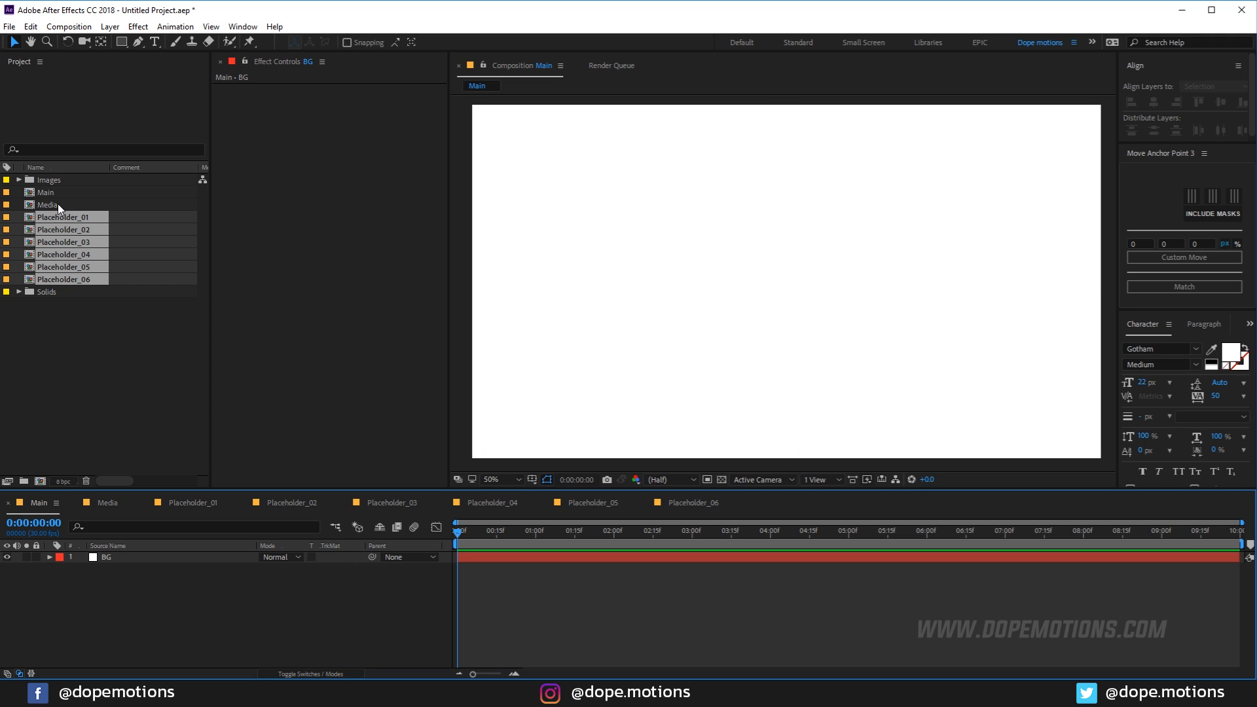
Place the Media composition above BG in Main and make it a 3D layer.
{"action": "left_click_drag", "start_coordinate": [45, 203], "coordinate": [150, 559]}
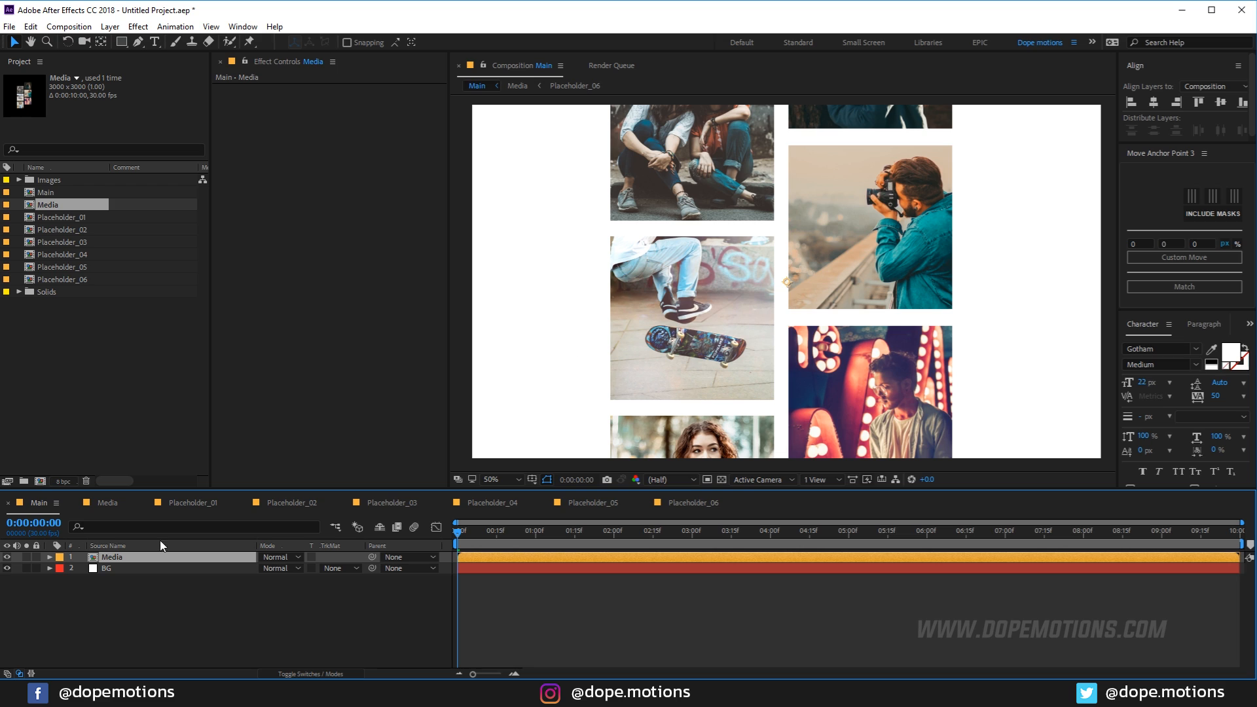
{"action": "left_click", "coordinate": [313, 676]}
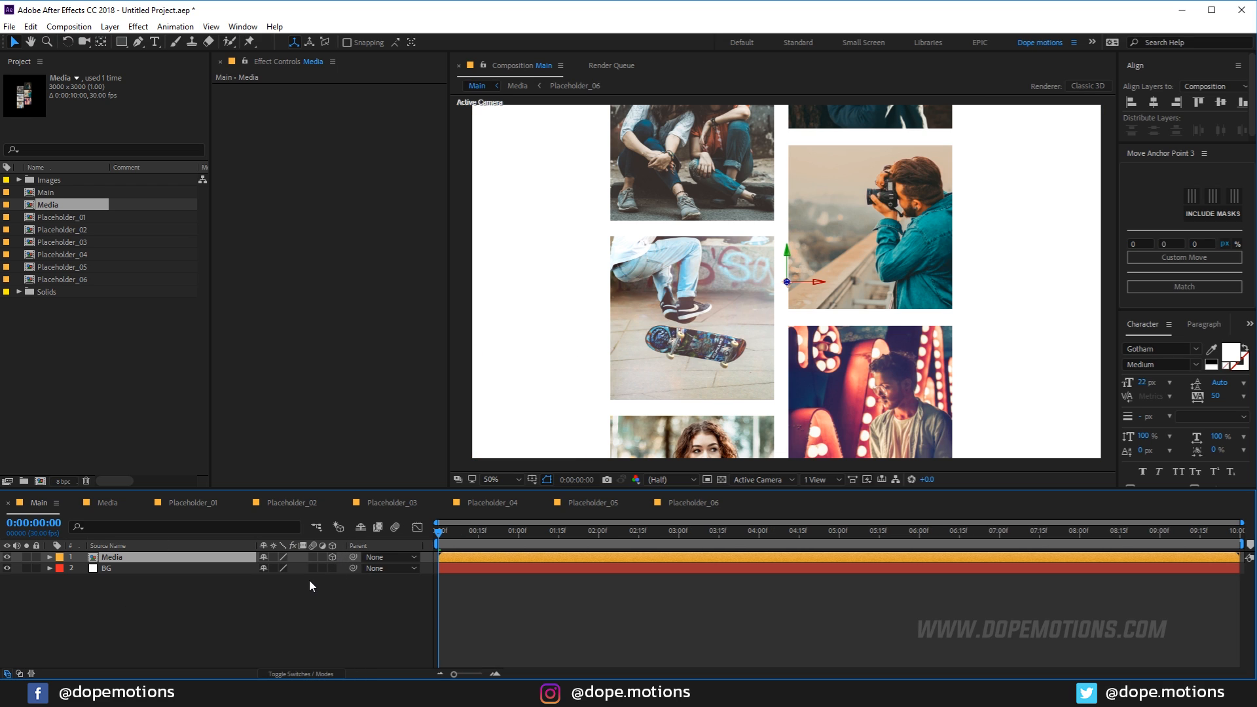
Rotate the Media layer to X -38°, Y 12° and Z 24°, and move it toward the right side of the frame.
{"action": "key", "text": "r"}
{"action": "mouse_move", "coordinate": [276, 590]}
{"action": "left_mouse_down"}
{"action": "mouse_move", "coordinate": [288, 589]}
{"action": "mouse_move", "coordinate": [254, 579]}
{"action": "mouse_move", "coordinate": [299, 600]}
{"action": "mouse_move", "coordinate": [281, 580]}
{"action": "mouse_move", "coordinate": [277, 591]}
{"action": "left_mouse_up"}
{"action": "left_click_drag", "start_coordinate": [815, 292], "coordinate": [941, 324]}
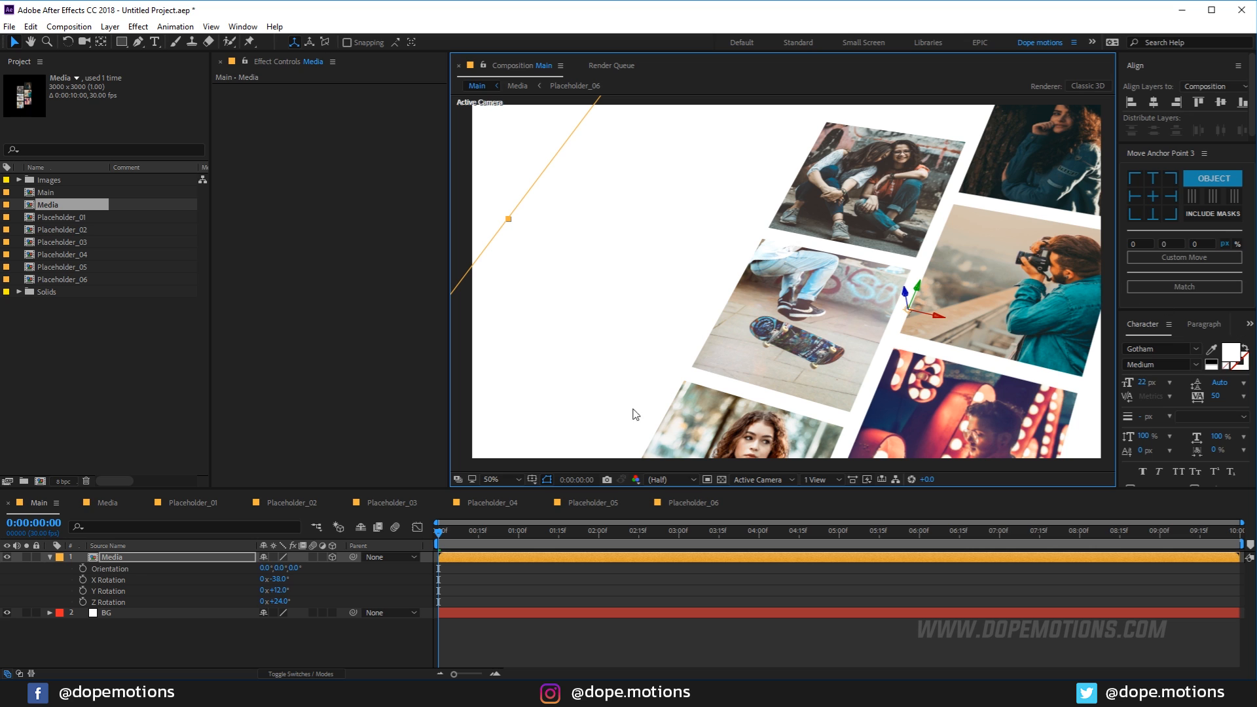
Scale the Media layer to 85% and shift it slightly up and right in the frame.
{"action": "key", "text": "s"}
{"action": "left_click_drag", "start_coordinate": [320, 569], "coordinate": [305, 560]}
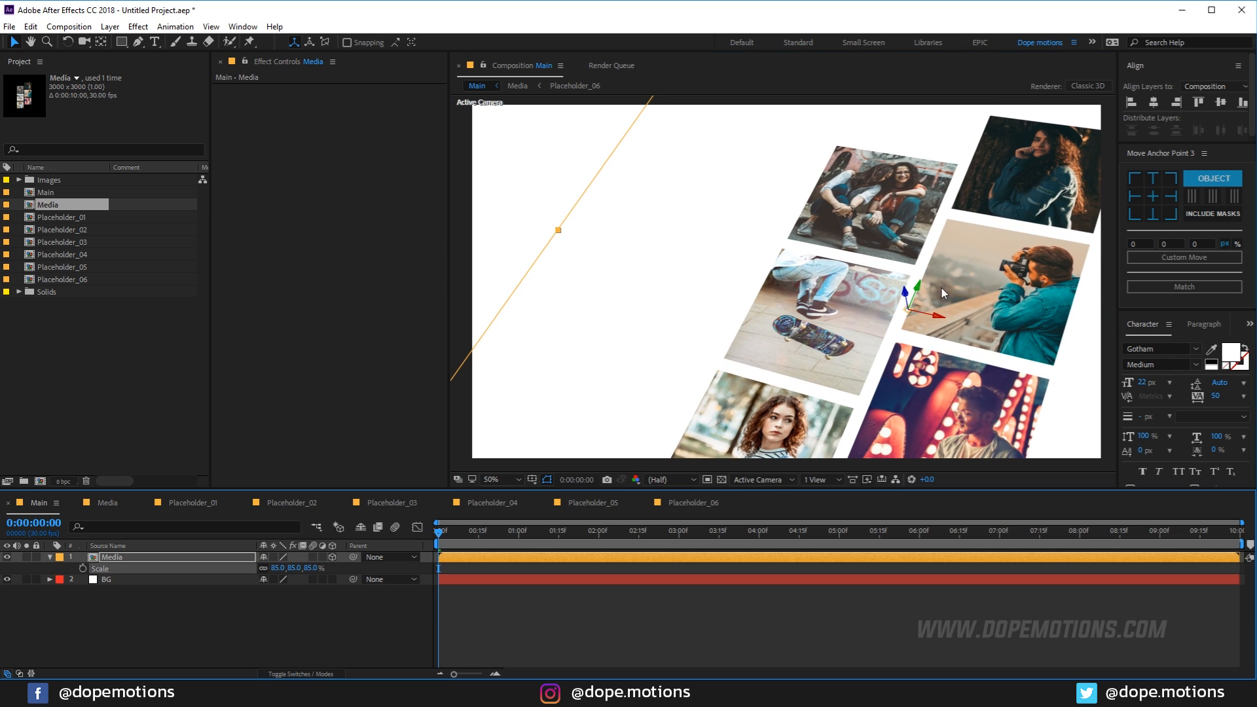
{"action": "left_click_drag", "start_coordinate": [920, 291], "coordinate": [929, 266]}
{"action": "left_click", "coordinate": [233, 658]}
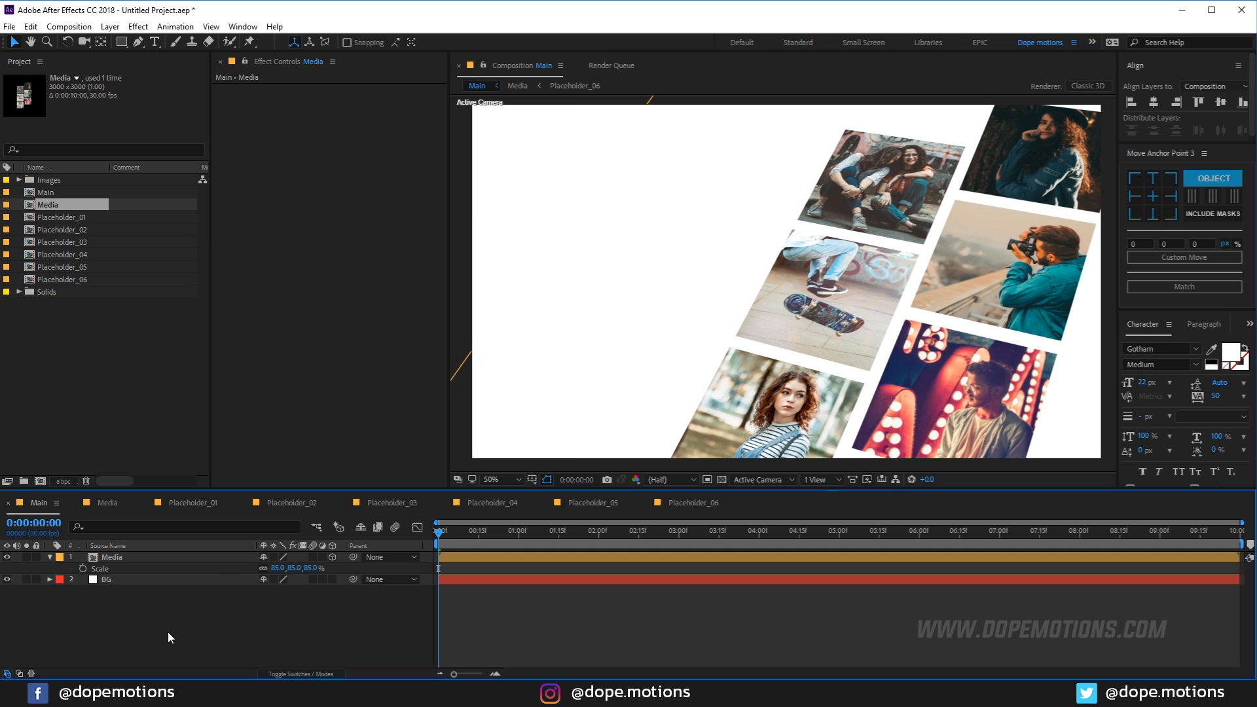
{"action": "left_click", "coordinate": [881, 300]}
{"action": "left_click_drag", "start_coordinate": [953, 295], "coordinate": [955, 295]}
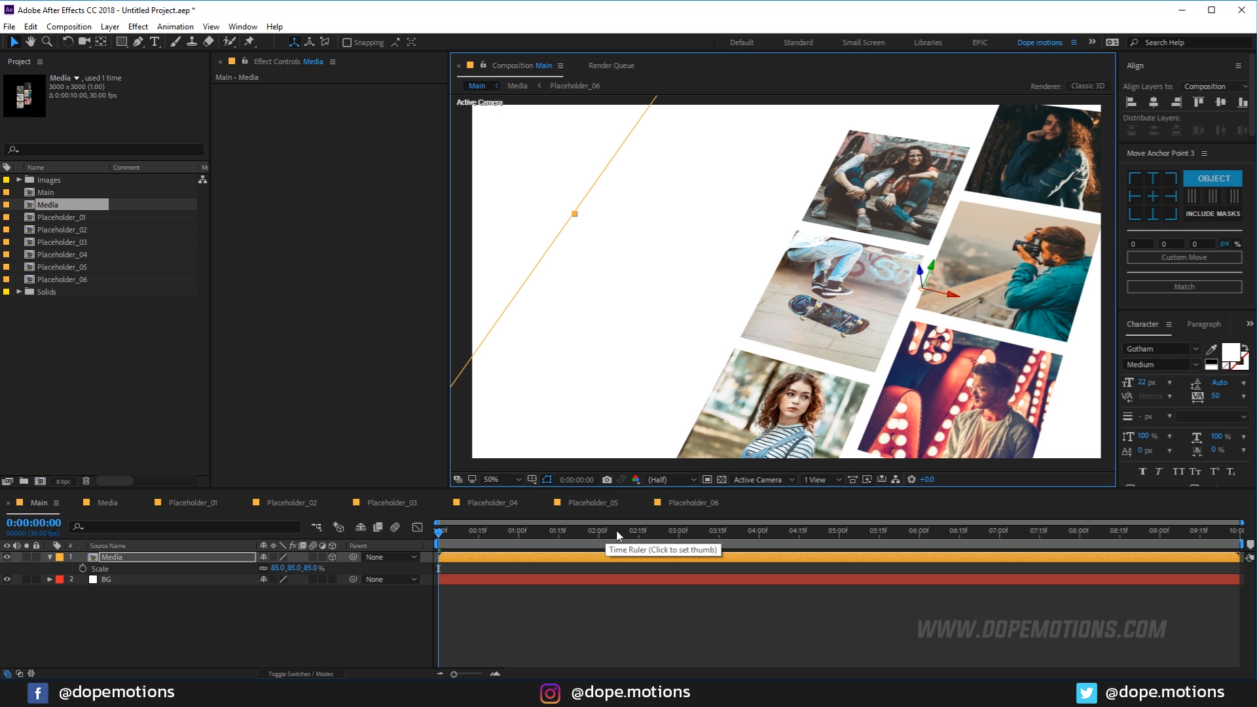
Set a Position keyframe on the Media layer at 0:00:02:00 and return to the start of the timeline.
{"action": "left_click_drag", "start_coordinate": [568, 530], "coordinate": [601, 547]}
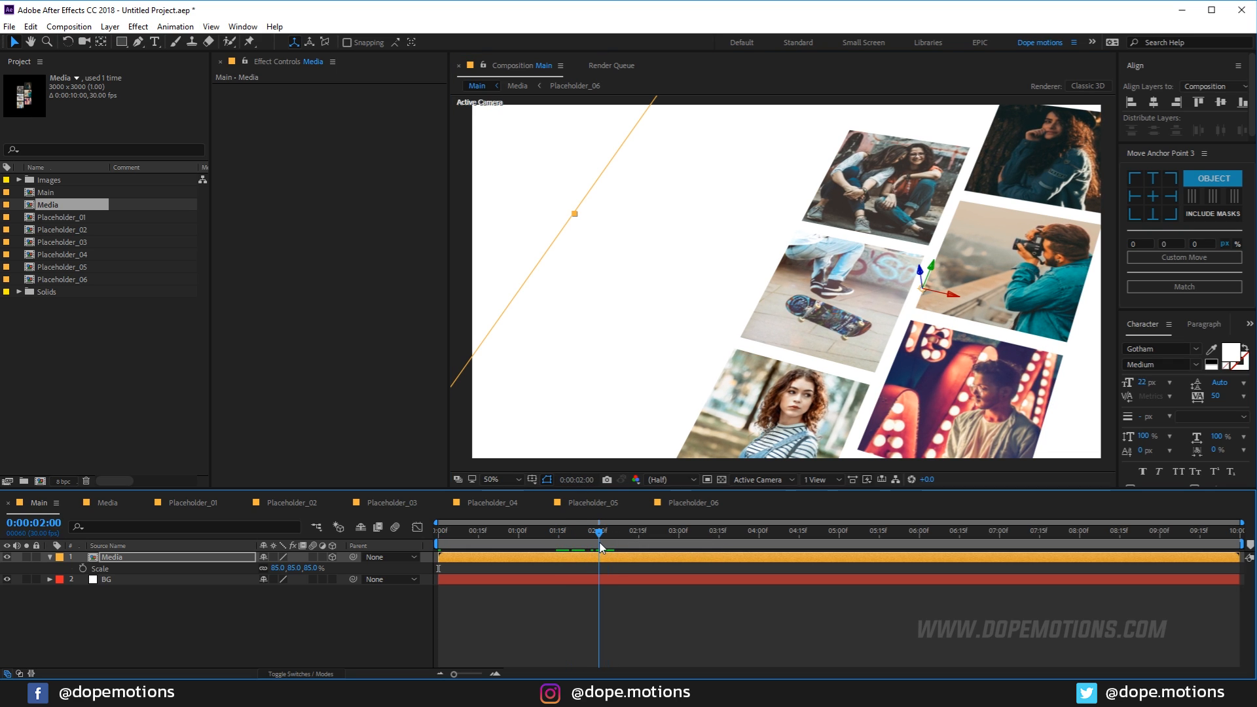
{"action": "key", "text": "Return"}
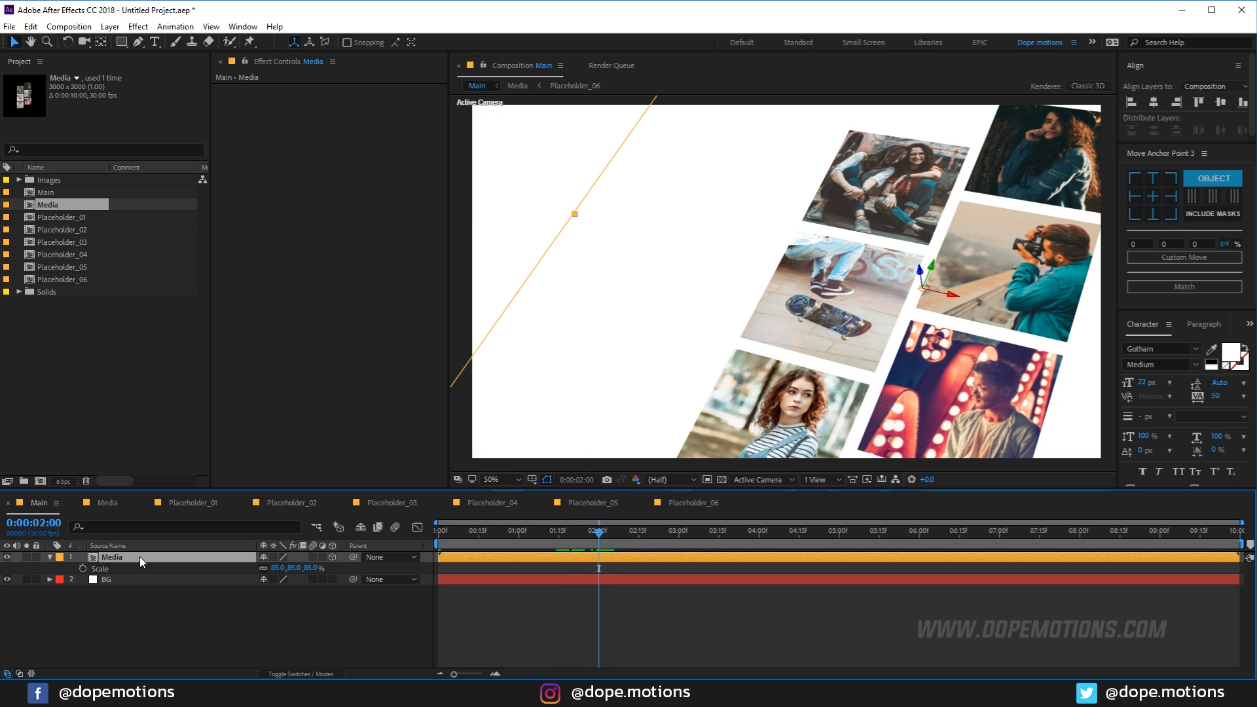
{"action": "key", "text": "p"}
{"action": "left_click", "coordinate": [82, 569]}
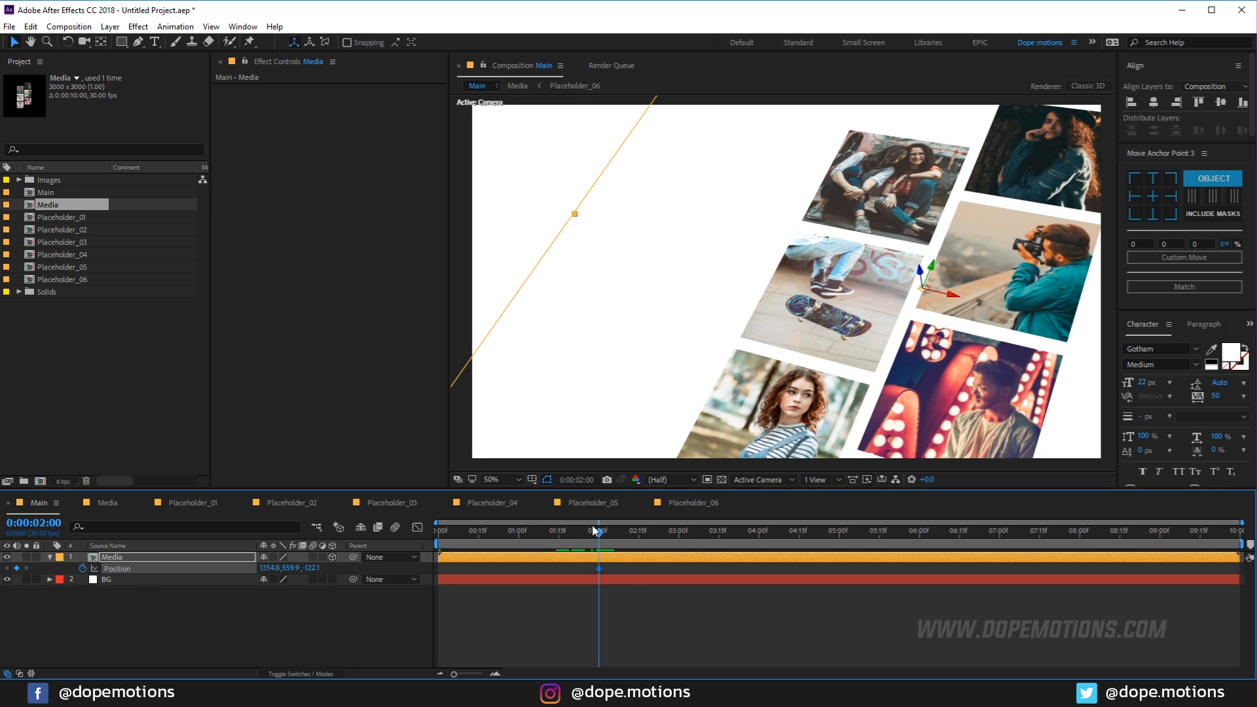
{"action": "left_click_drag", "start_coordinate": [597, 534], "coordinate": [435, 535]}
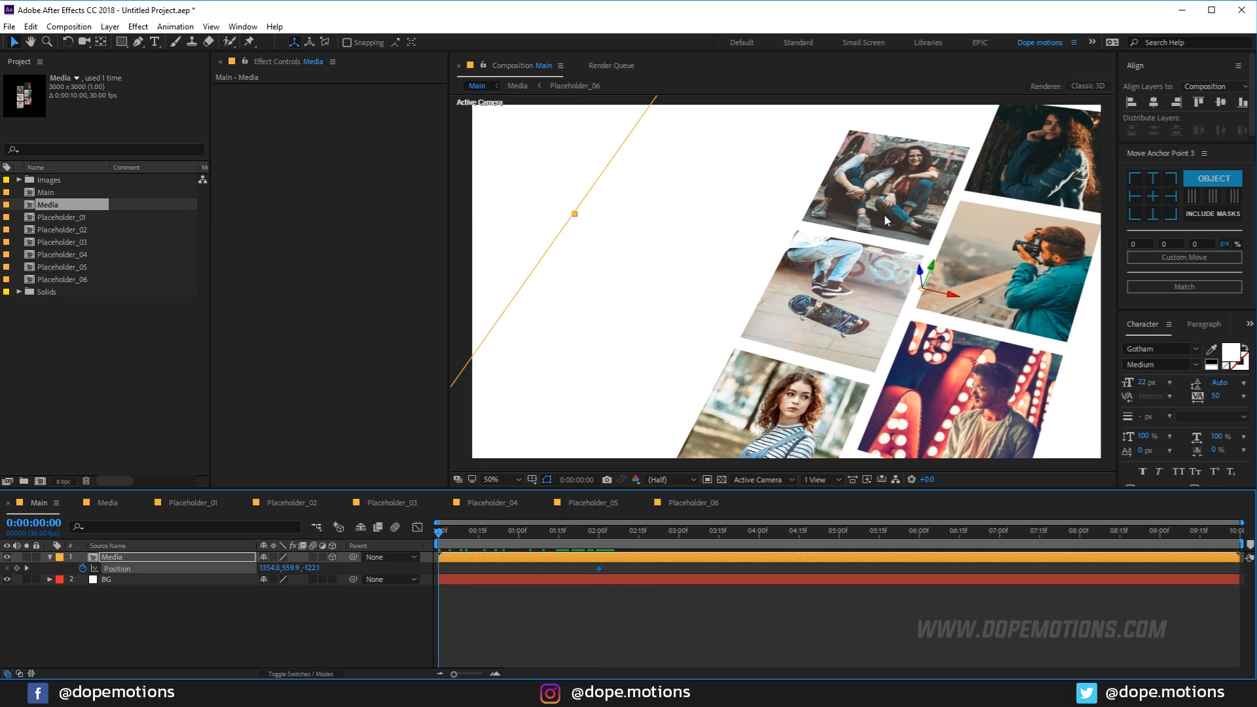
Move the Media layer down and out of frame at 0:00:00:00, to a Position of about 779, 1677, -839, and scrub the move.
{"action": "scroll", "coordinate": [885, 221], "scroll_direction": "down", "scroll_amount": 2}
{"action": "left_click_drag", "start_coordinate": [860, 277], "coordinate": [749, 484]}
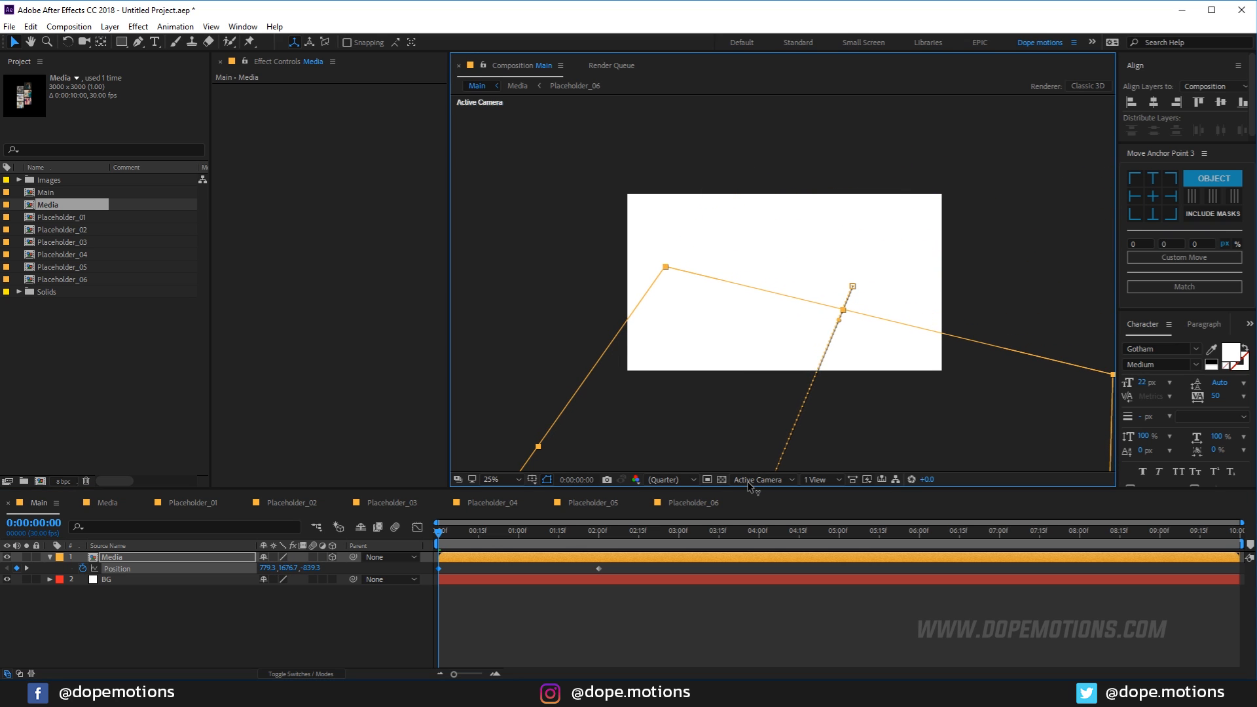
{"action": "left_click_drag", "start_coordinate": [440, 532], "coordinate": [436, 591]}
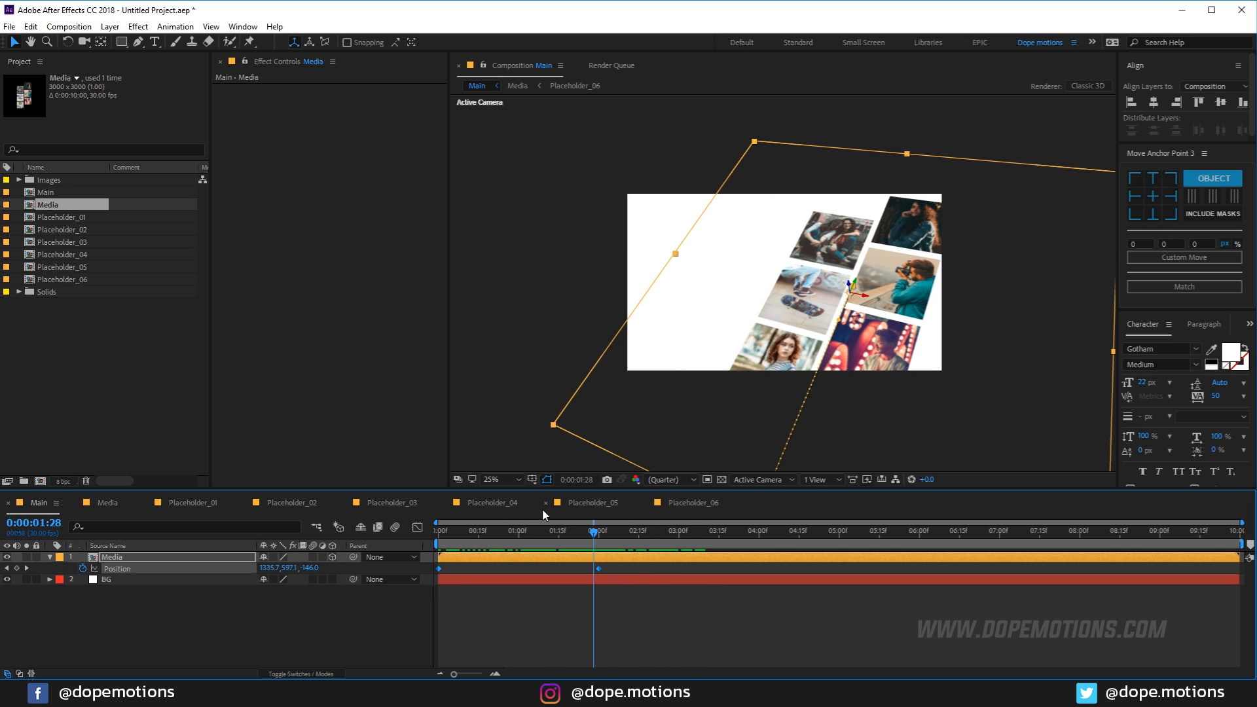
Apply Easy Ease to the Media layer's Position keyframes, reshape the speed curve to peak just after the start, and preview the move.
{"action": "key", "text": "F9"}
{"action": "left_click", "coordinate": [416, 527]}
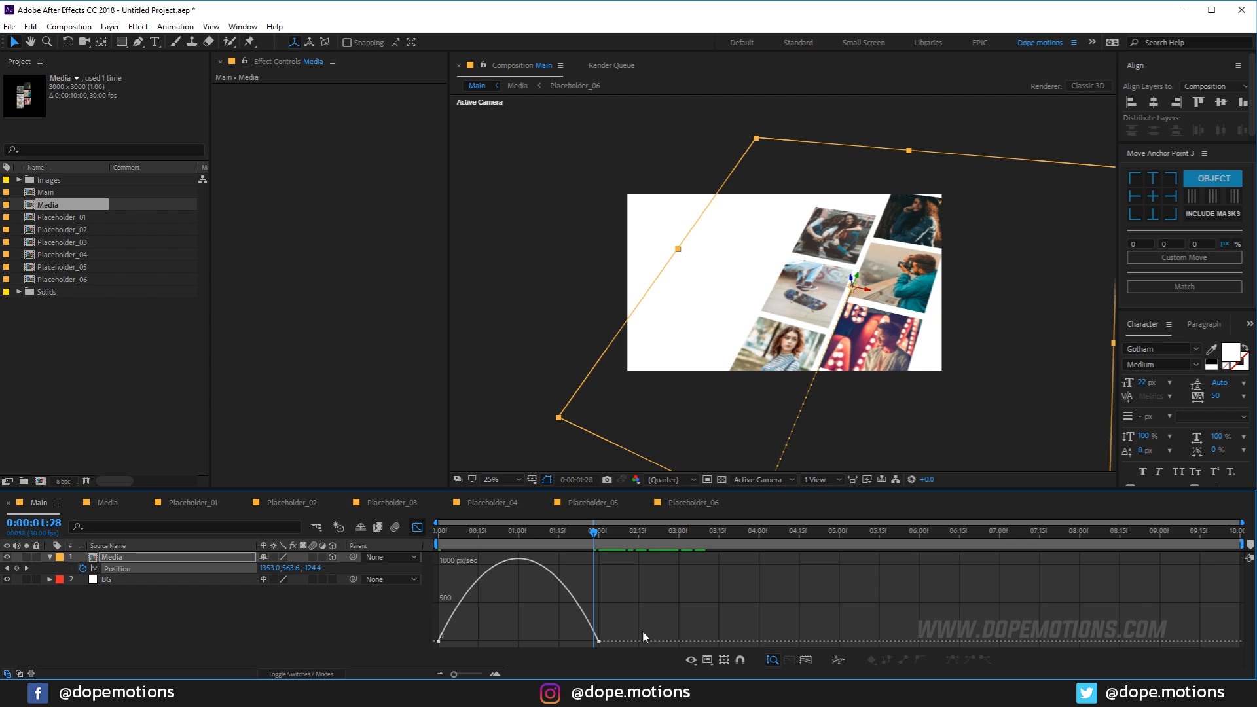
{"action": "left_click_drag", "start_coordinate": [571, 641], "coordinate": [451, 641]}
{"action": "key", "text": "Home"}
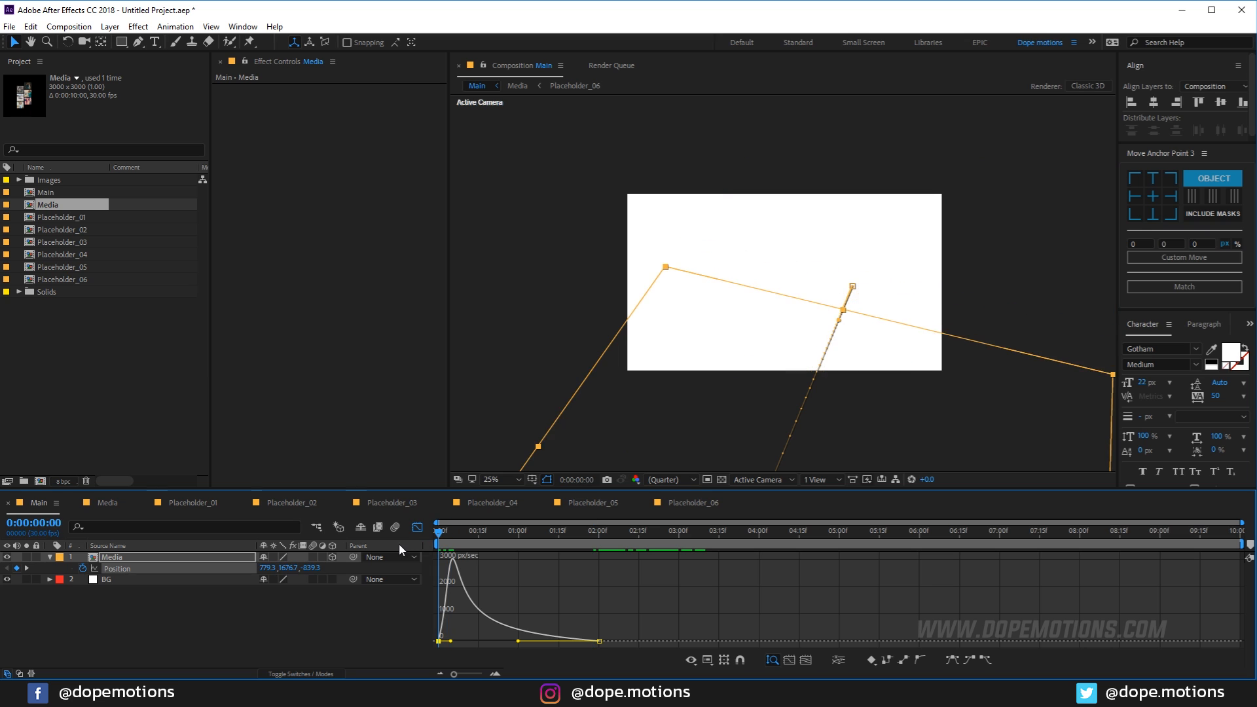
{"action": "key", "text": "space"}
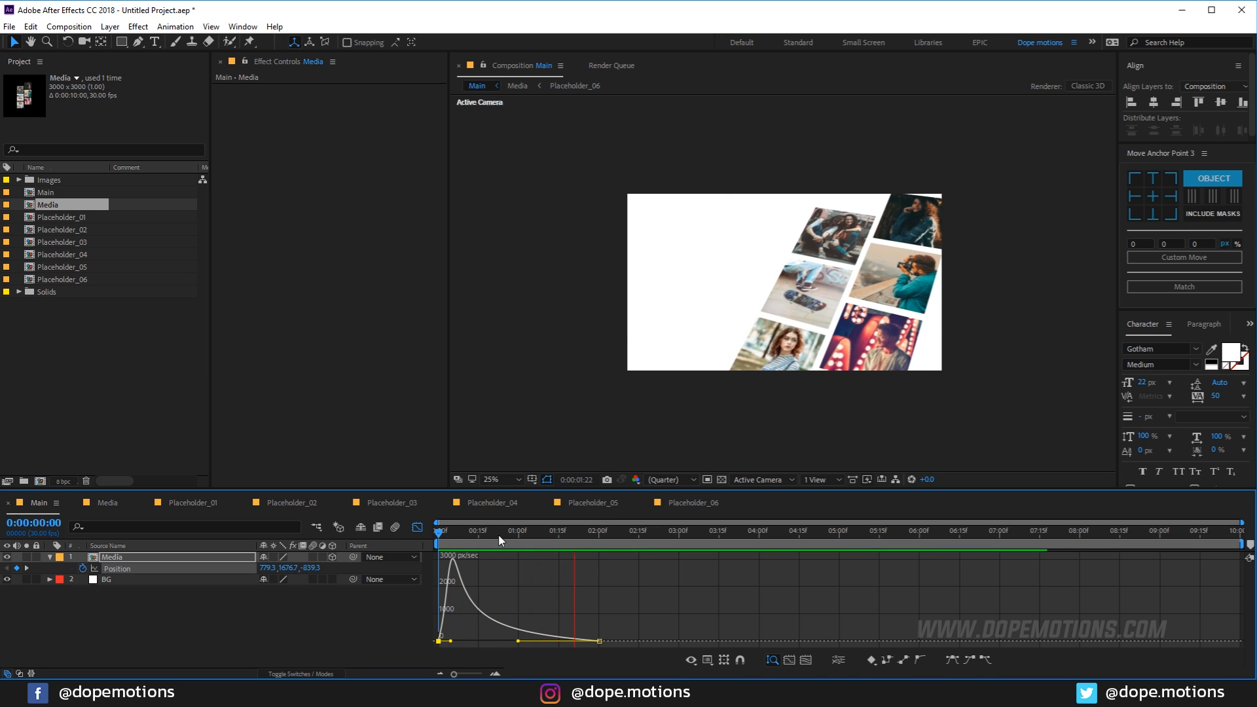
{"action": "left_click_drag", "start_coordinate": [496, 534], "coordinate": [437, 531]}
{"action": "scroll", "coordinate": [559, 386], "scroll_direction": "up", "scroll_amount": 2}
{"action": "key", "text": "space"}
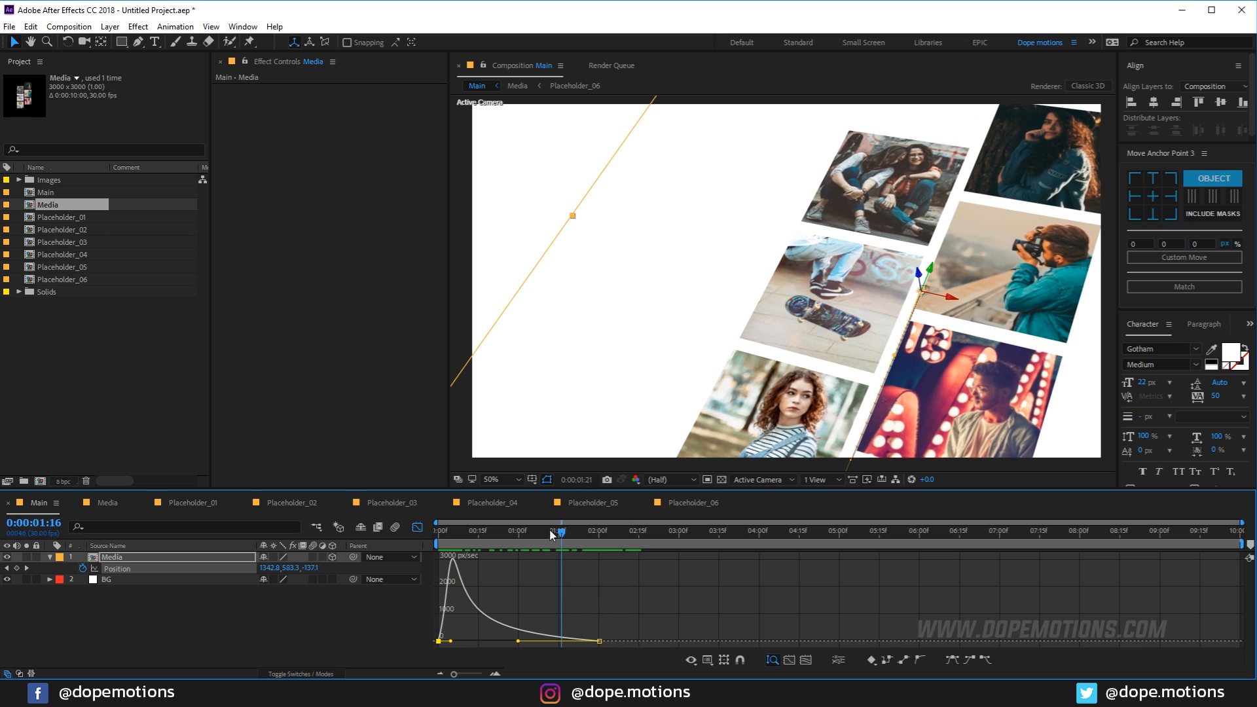
{"action": "key", "text": "space"}
{"action": "left_click", "coordinate": [417, 528]}
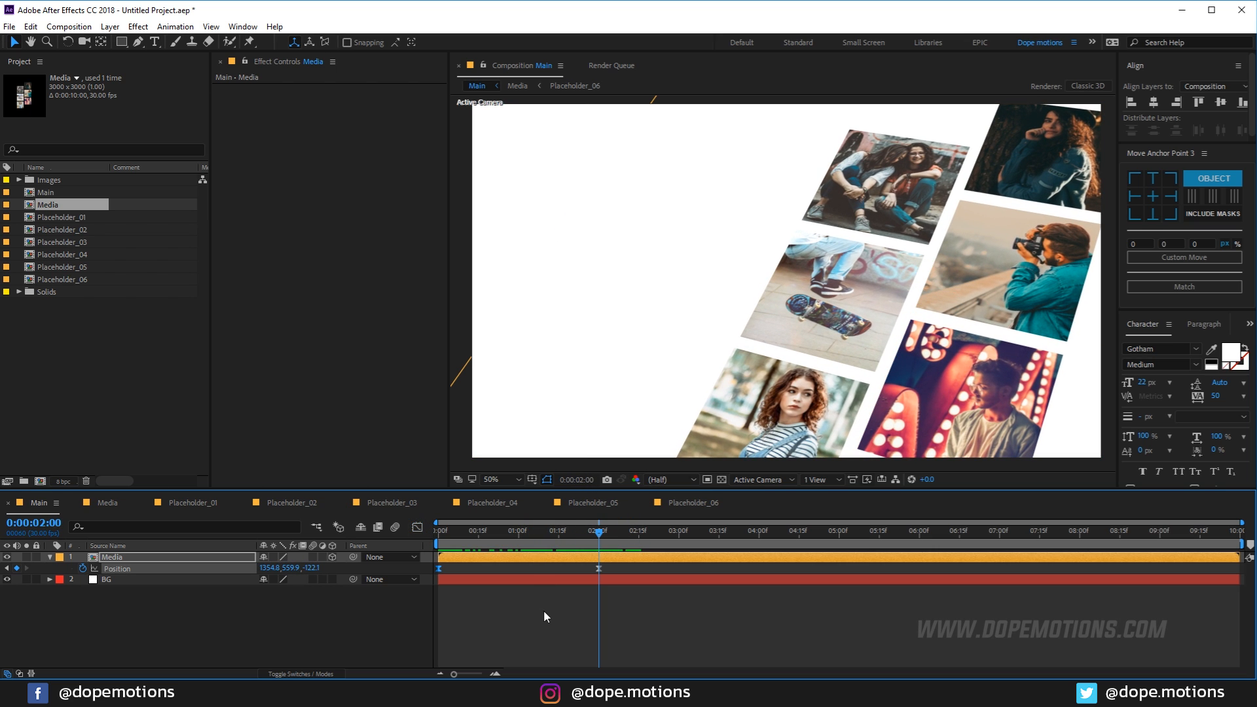
Add an end Position keyframe at 0:00:09:29 by moving the Media layer slightly up and right to about 1411, 452, -53.
{"action": "left_click_drag", "start_coordinate": [598, 531], "coordinate": [1241, 557]}
{"action": "left_click", "coordinate": [849, 338]}
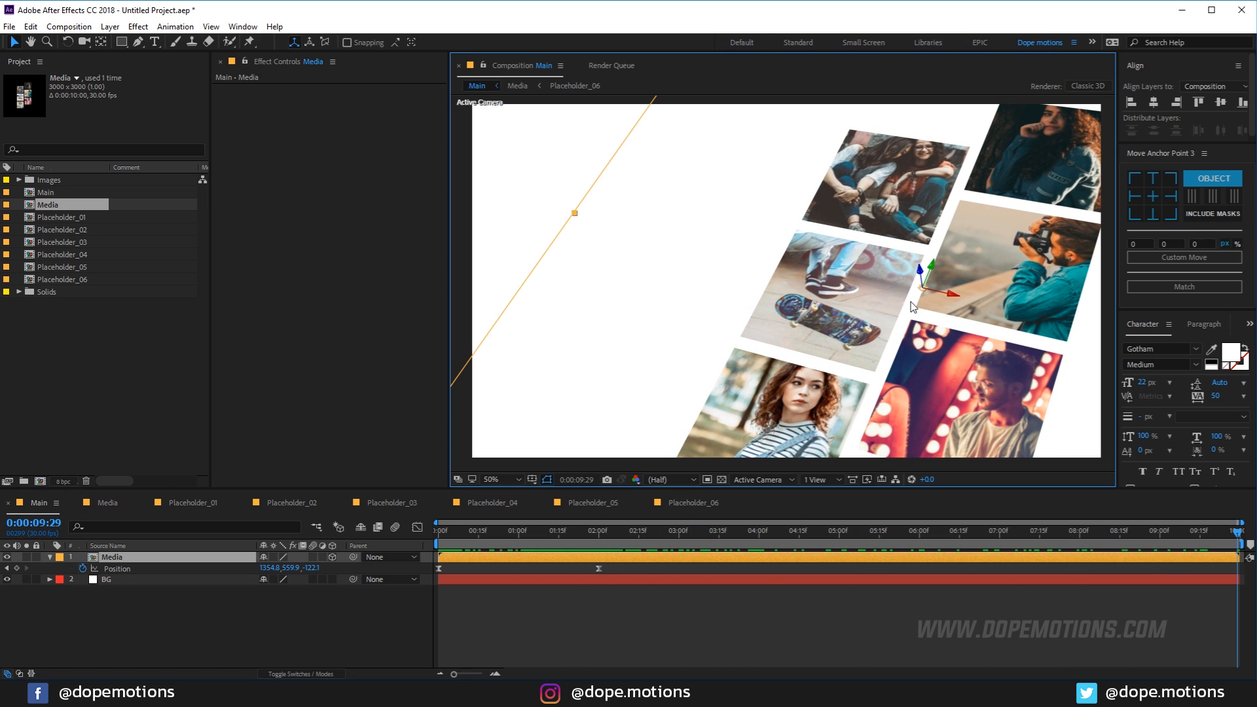
{"action": "left_click_drag", "start_coordinate": [932, 262], "coordinate": [957, 222]}
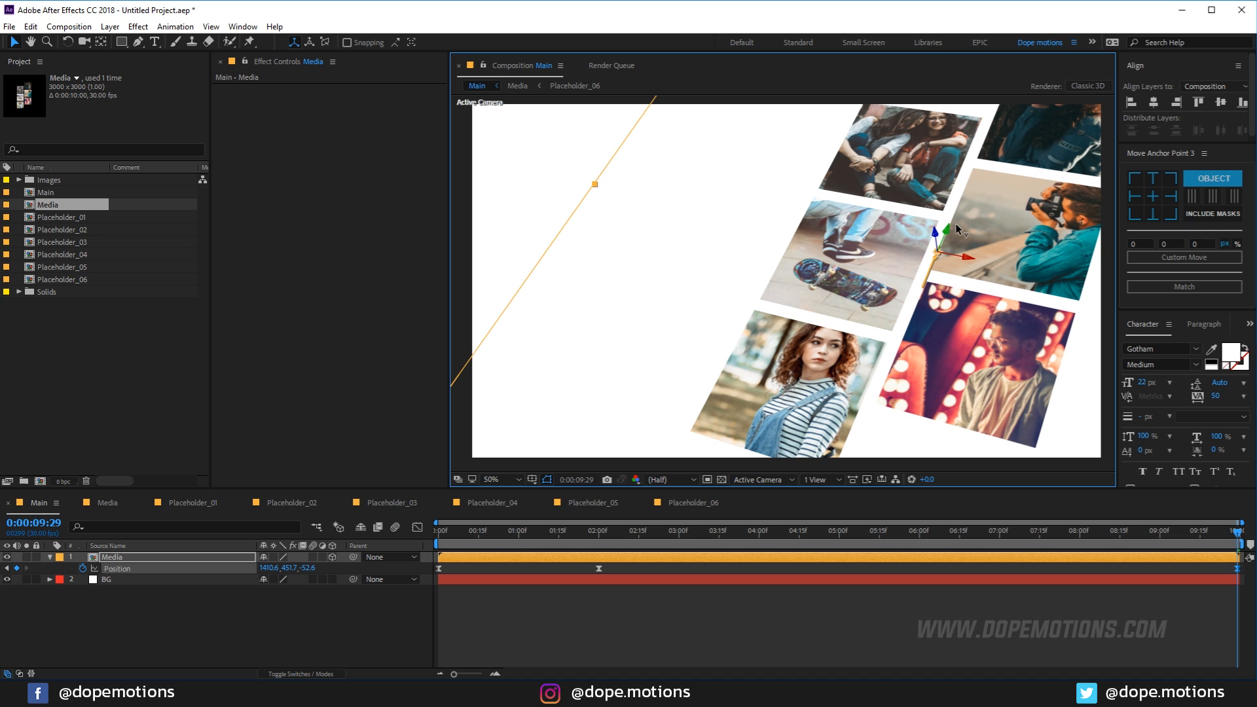
{"action": "left_click", "coordinate": [608, 606]}
{"action": "left_click_drag", "start_coordinate": [593, 538], "coordinate": [794, 567]}
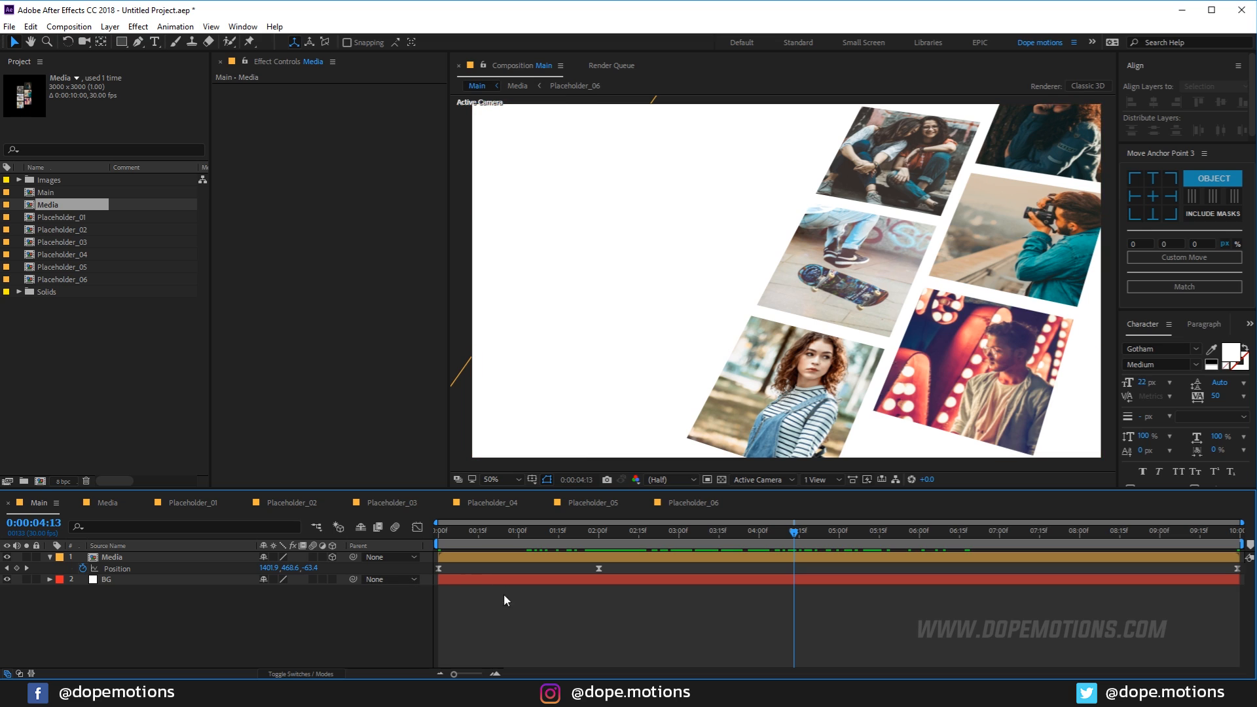
Examine the Media layer's Position speed curve around the 0:00:02:00 keyframe.
{"action": "left_click", "coordinate": [446, 567]}
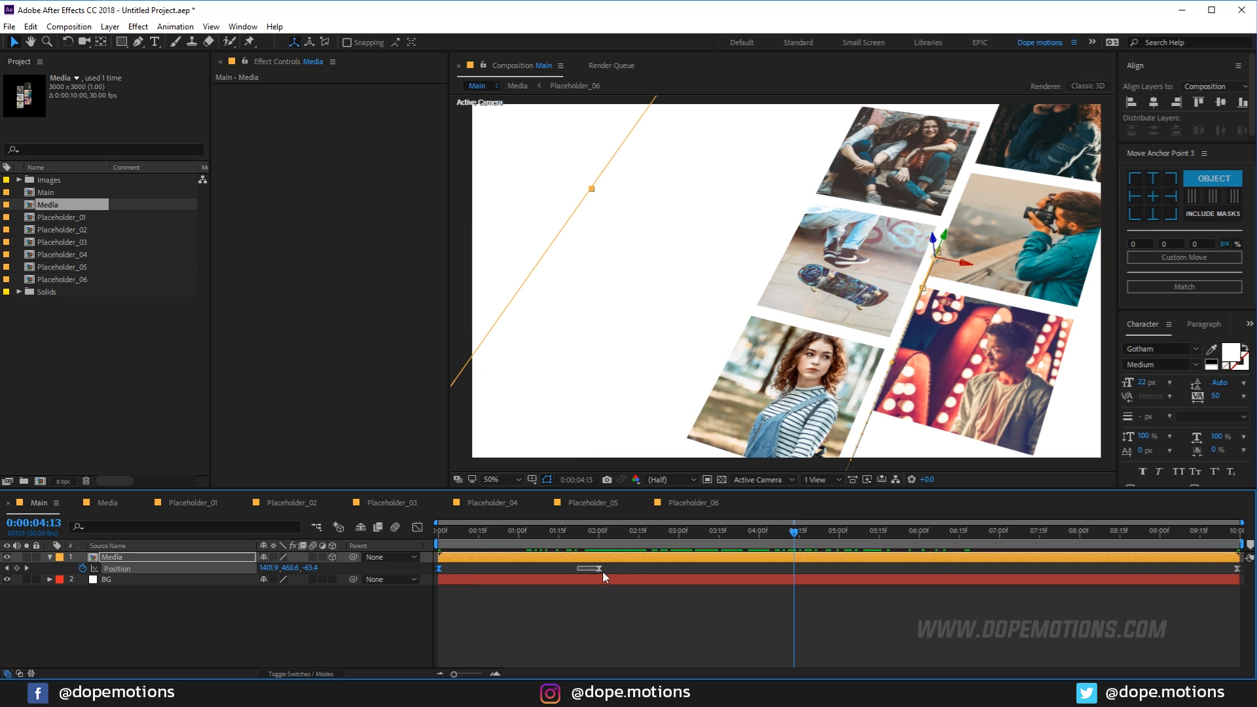
{"action": "left_click_drag", "start_coordinate": [577, 567], "coordinate": [1195, 592]}
{"action": "left_click", "coordinate": [417, 527]}
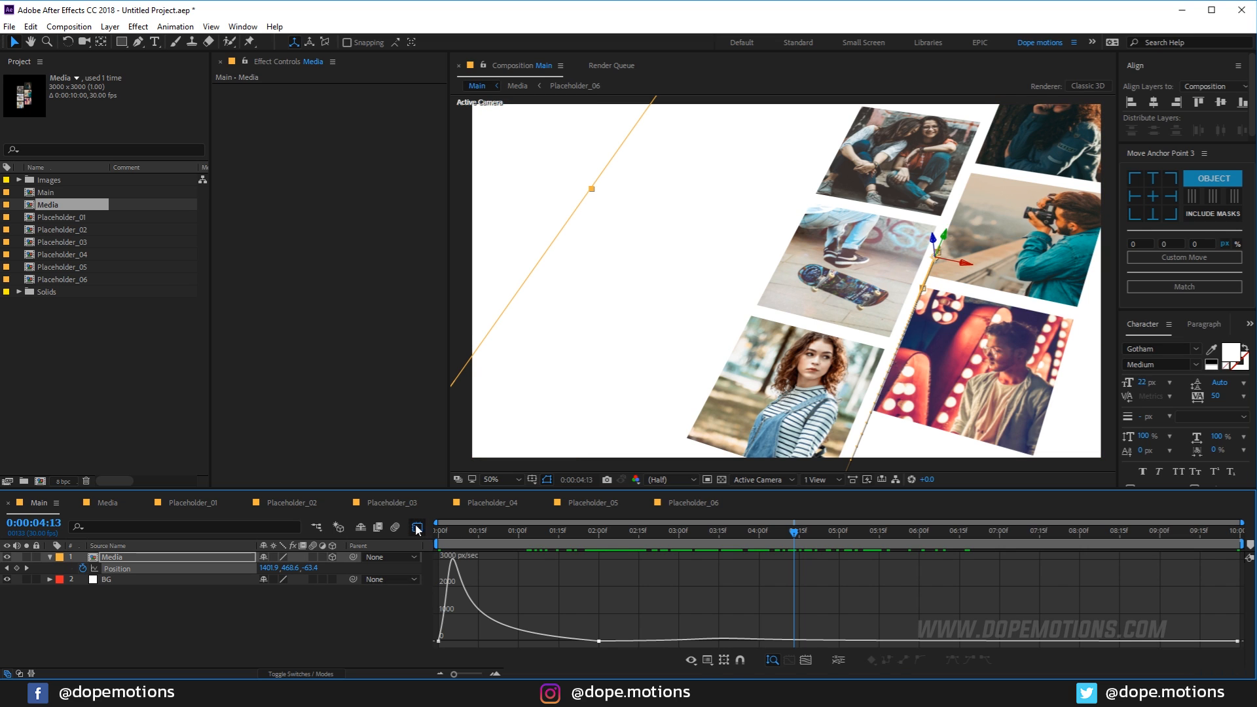
{"action": "double_click", "coordinate": [592, 640]}
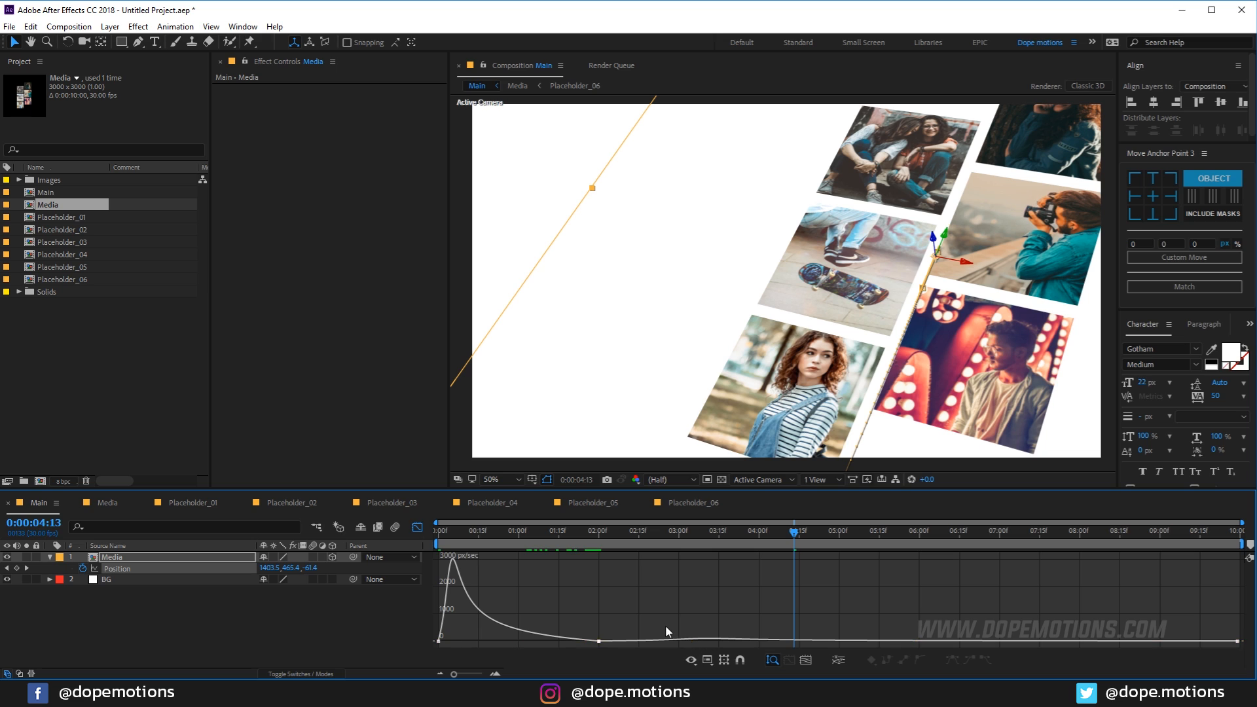
{"action": "left_click_drag", "start_coordinate": [638, 576], "coordinate": [576, 652]}
{"action": "right_click", "coordinate": [597, 642]}
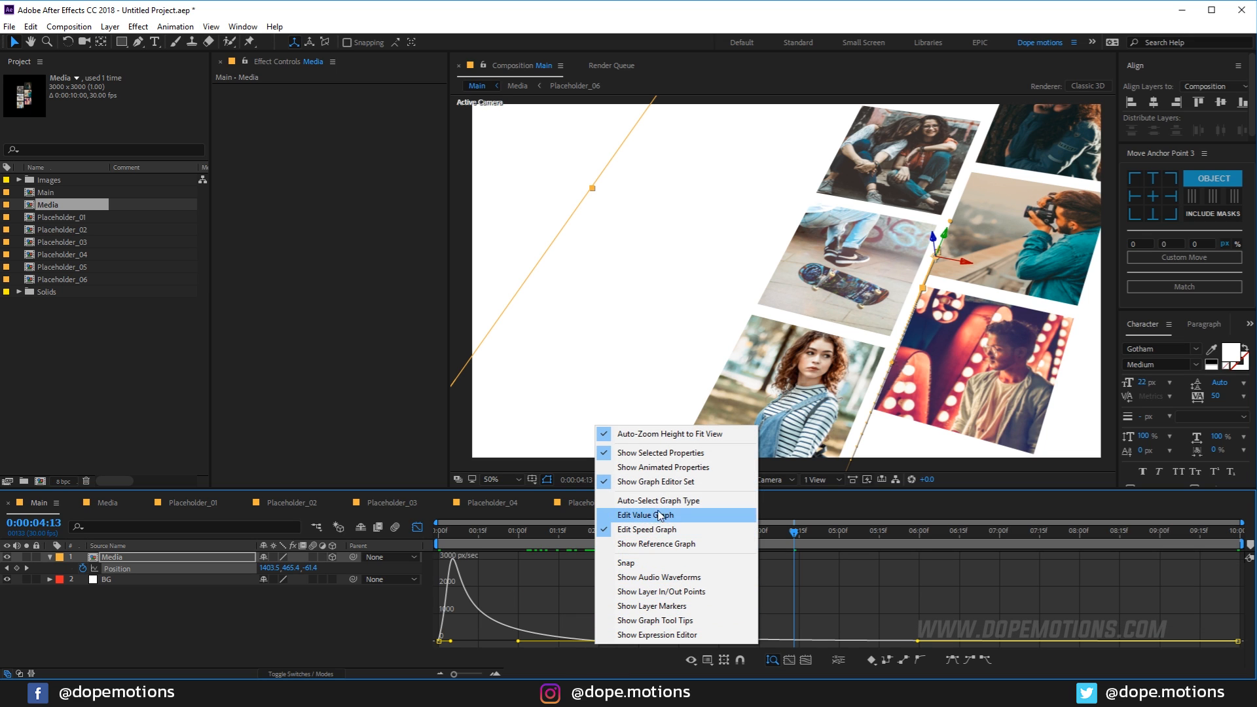
{"action": "left_click", "coordinate": [590, 574]}
{"action": "left_click", "coordinate": [417, 527]}
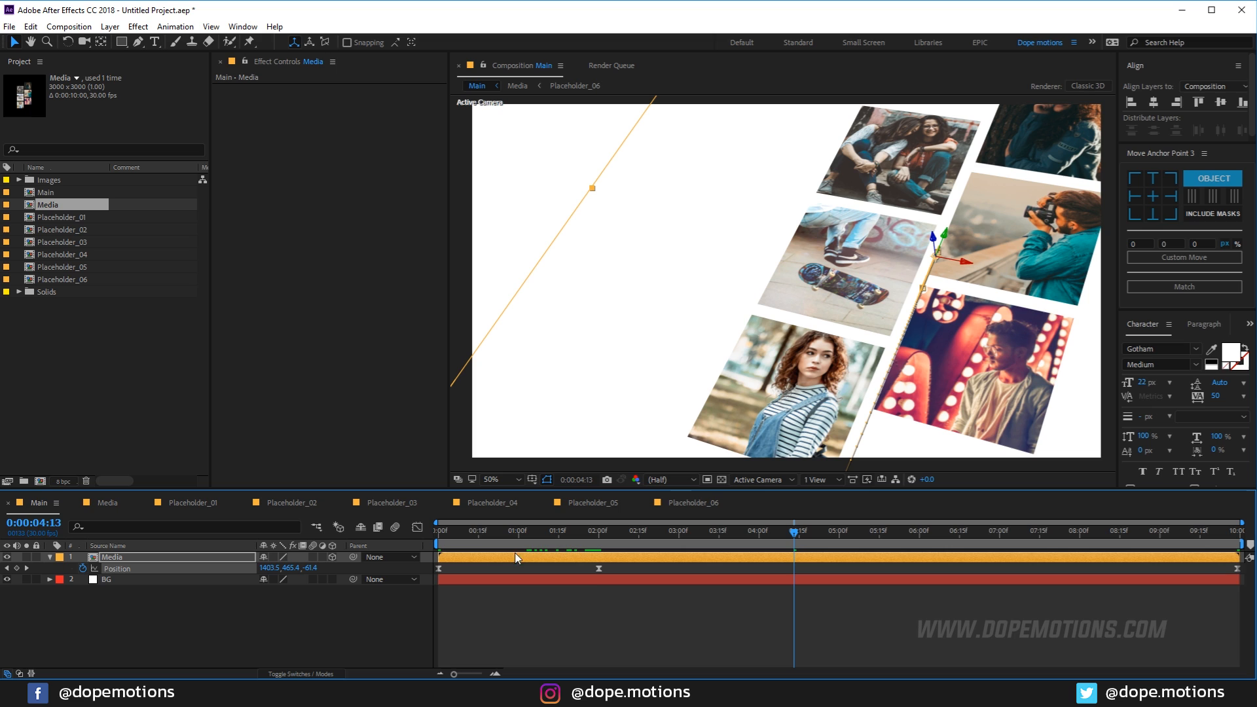
Set the spatial interpolation of the Media layer's 0:00:02:00 Position keyframe to Linear and scrub the motion around it.
{"action": "right_click", "coordinate": [599, 568]}
{"action": "mouse_move", "coordinate": [672, 561]}
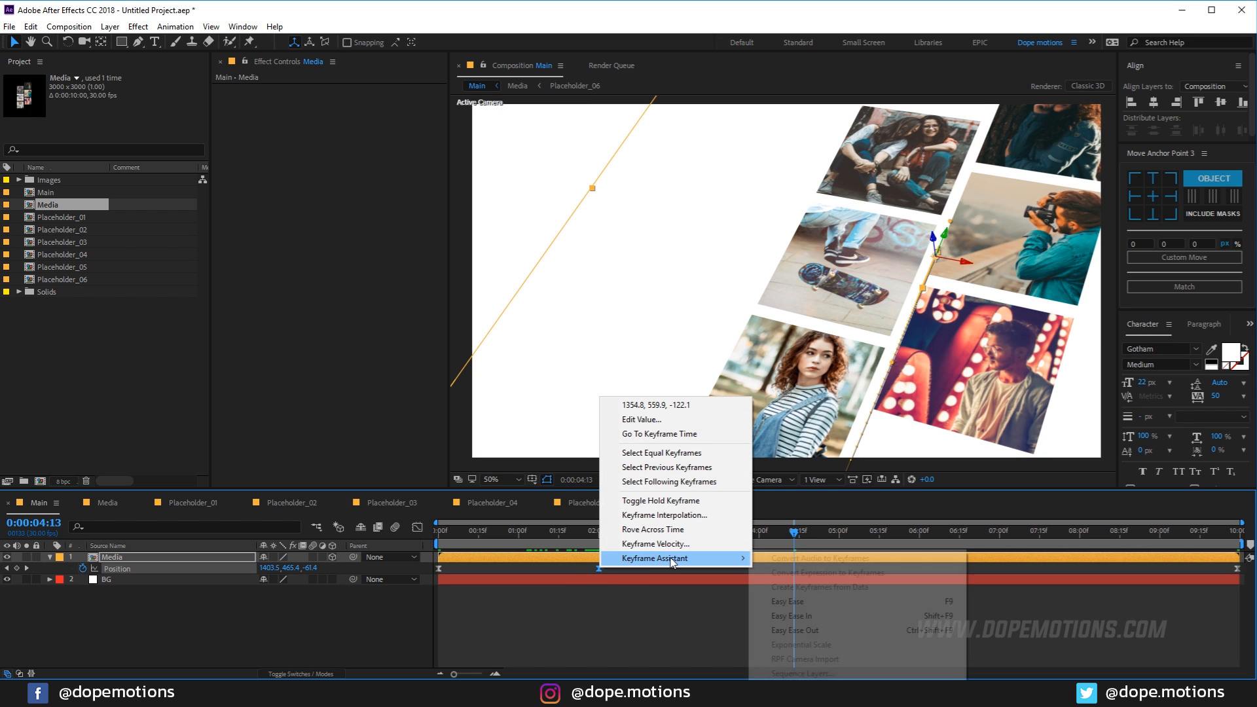
{"action": "left_click", "coordinate": [663, 515]}
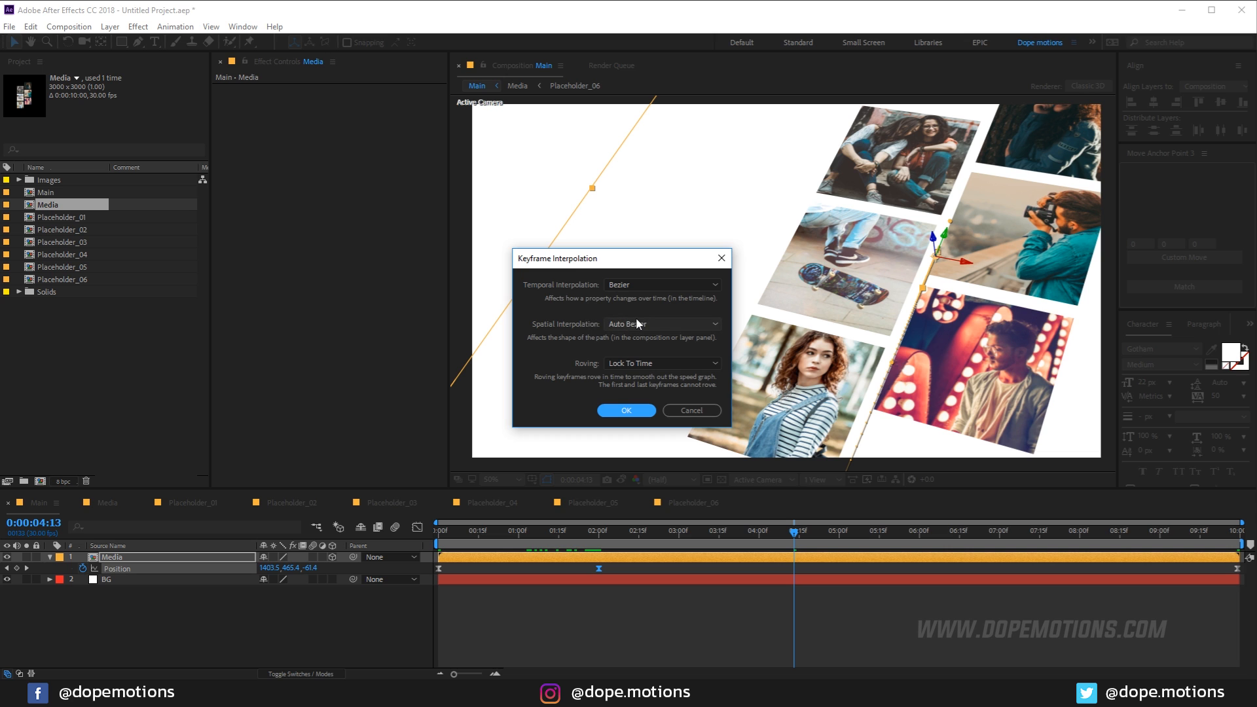
{"action": "left_click", "coordinate": [635, 323]}
{"action": "left_click", "coordinate": [628, 358]}
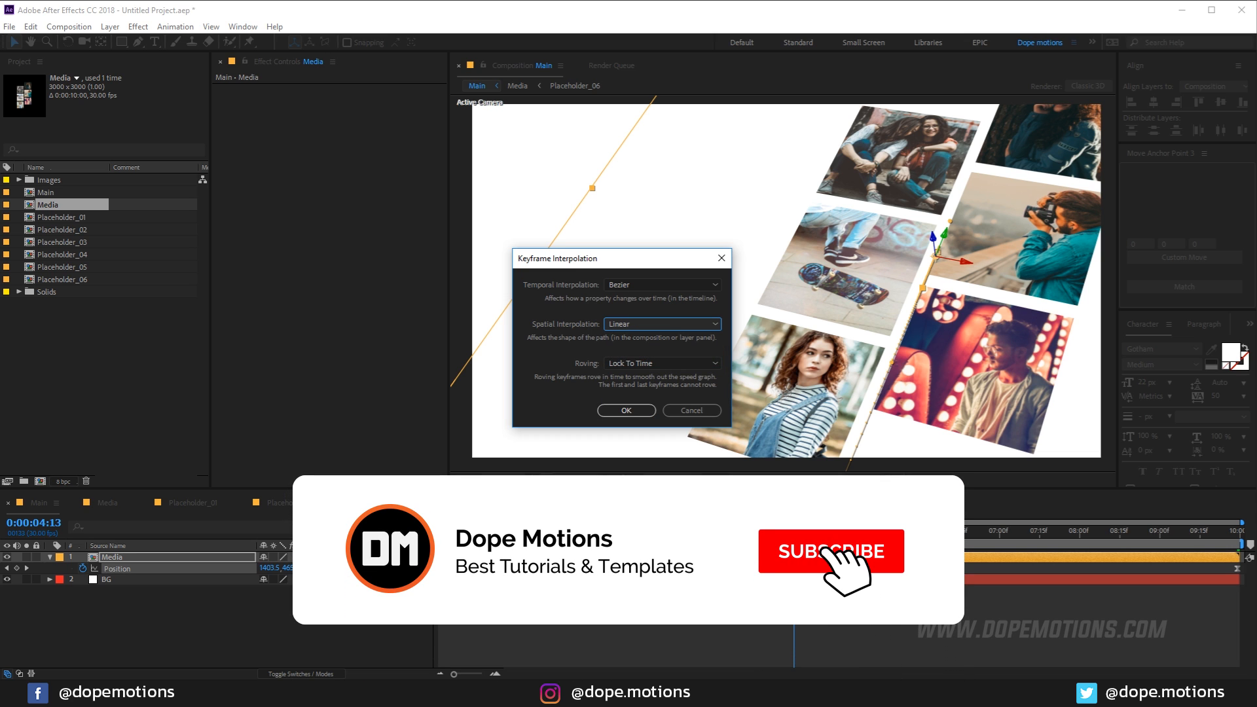
{"action": "left_click", "coordinate": [626, 410]}
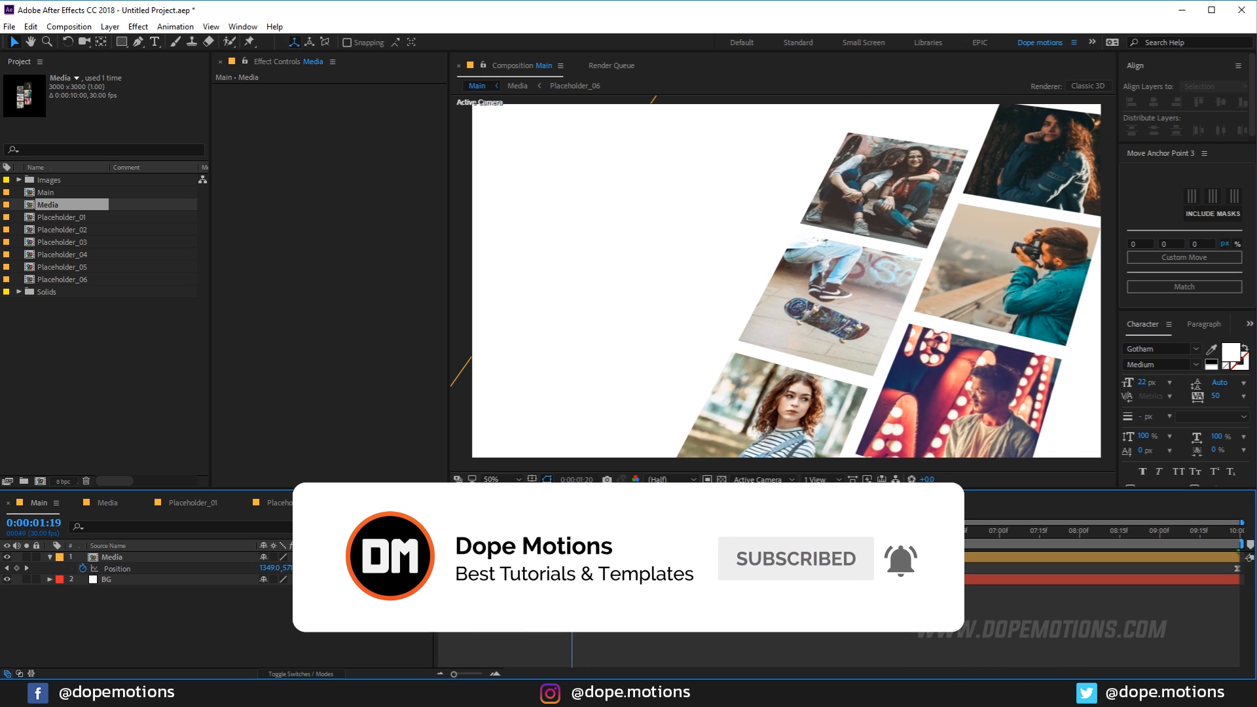
{"action": "left_click_drag", "start_coordinate": [571, 556], "coordinate": [580, 591]}
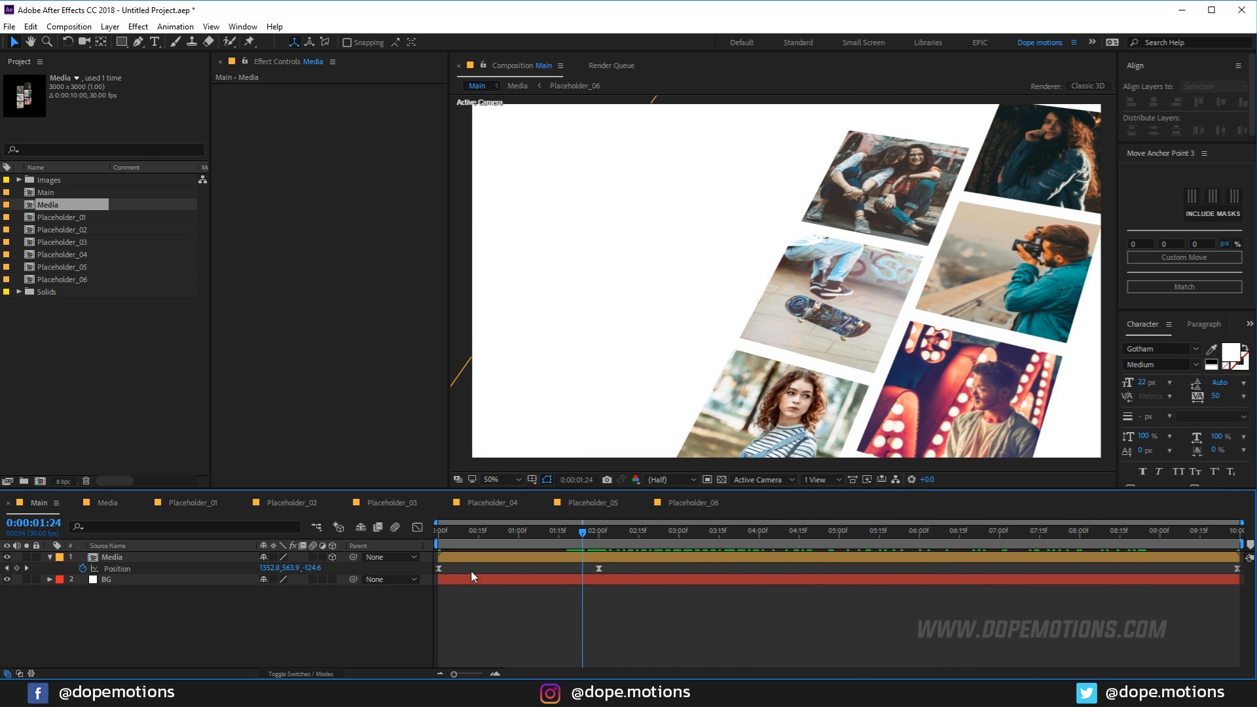
Apply Easy Ease Out to the 0:00:02:00 Position keyframe and play back the animation.
{"action": "left_click", "coordinate": [598, 568]}
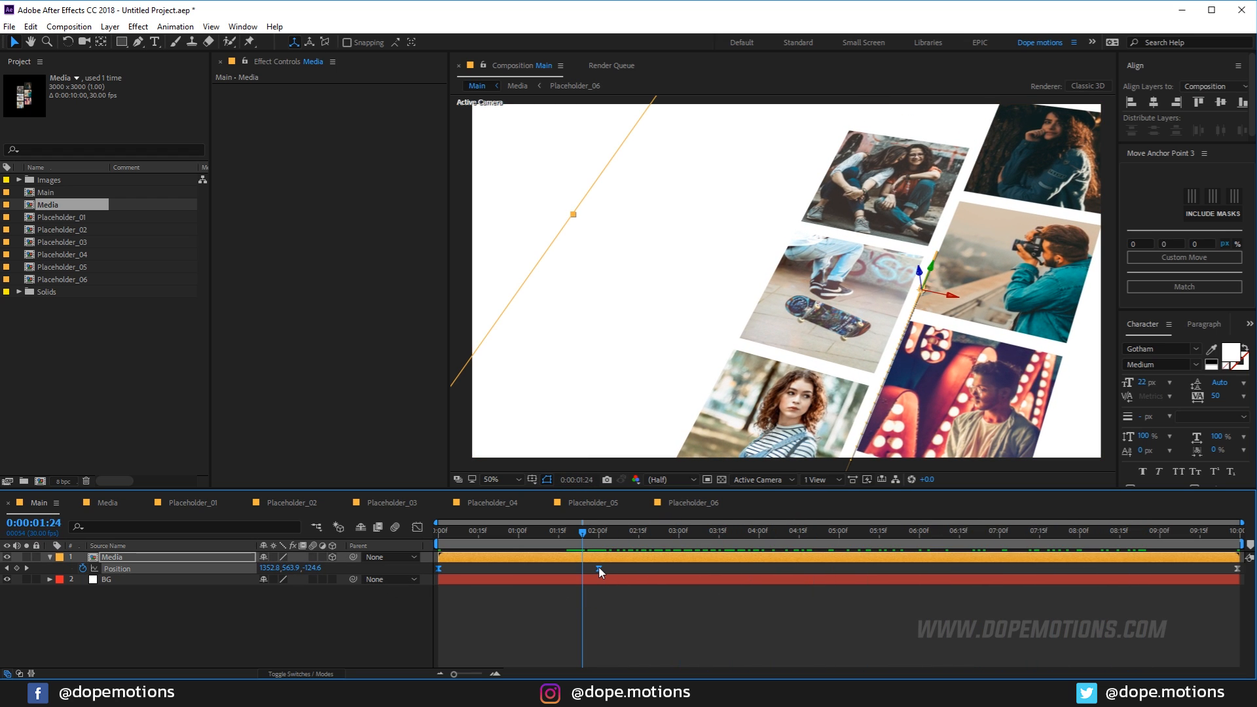
{"action": "right_click", "coordinate": [598, 569]}
{"action": "mouse_move", "coordinate": [688, 560]}
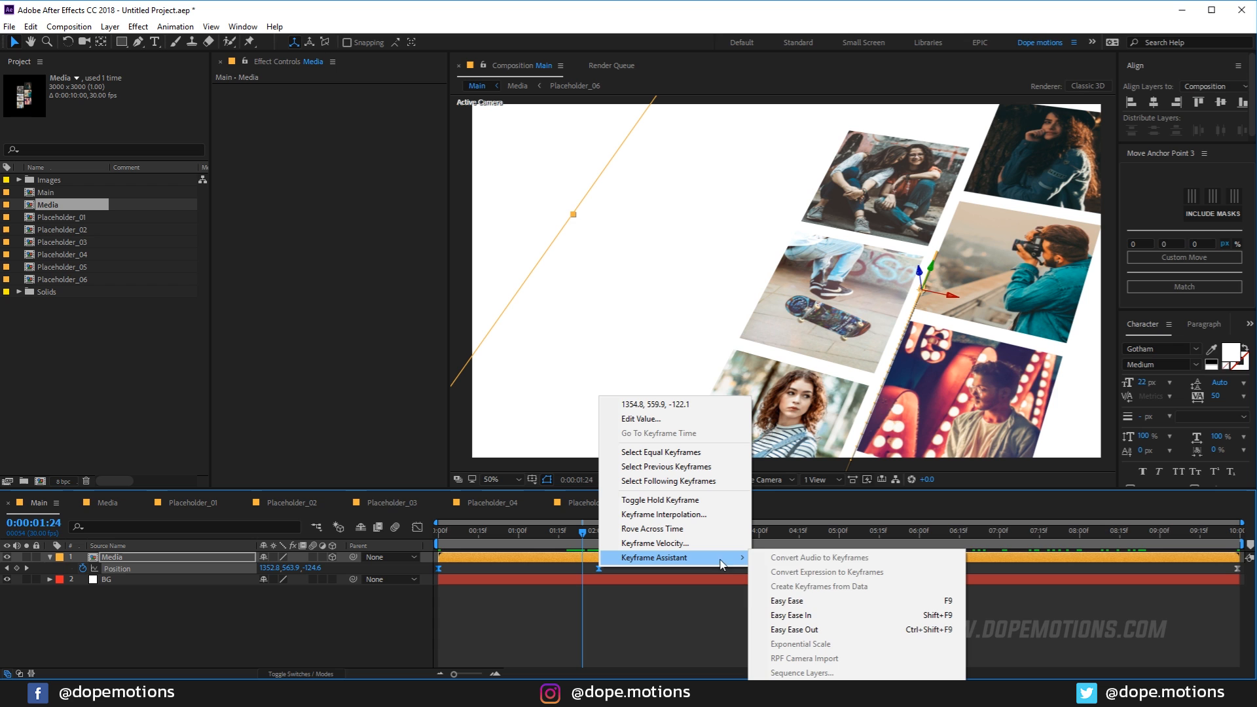
{"action": "left_click", "coordinate": [824, 630]}
{"action": "left_click", "coordinate": [720, 634]}
{"action": "key", "text": "space"}
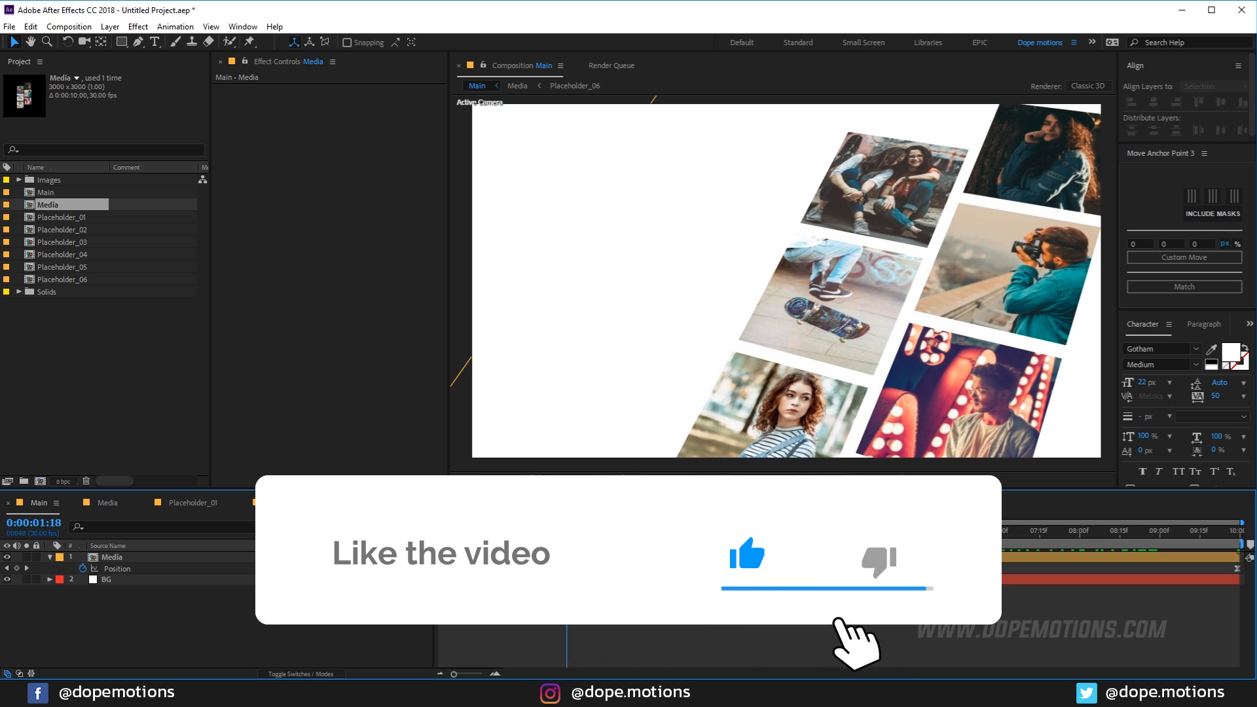
Enable Default Spatial Interpolation to Linear in the General preferences.
{"action": "left_click", "coordinate": [31, 26]}
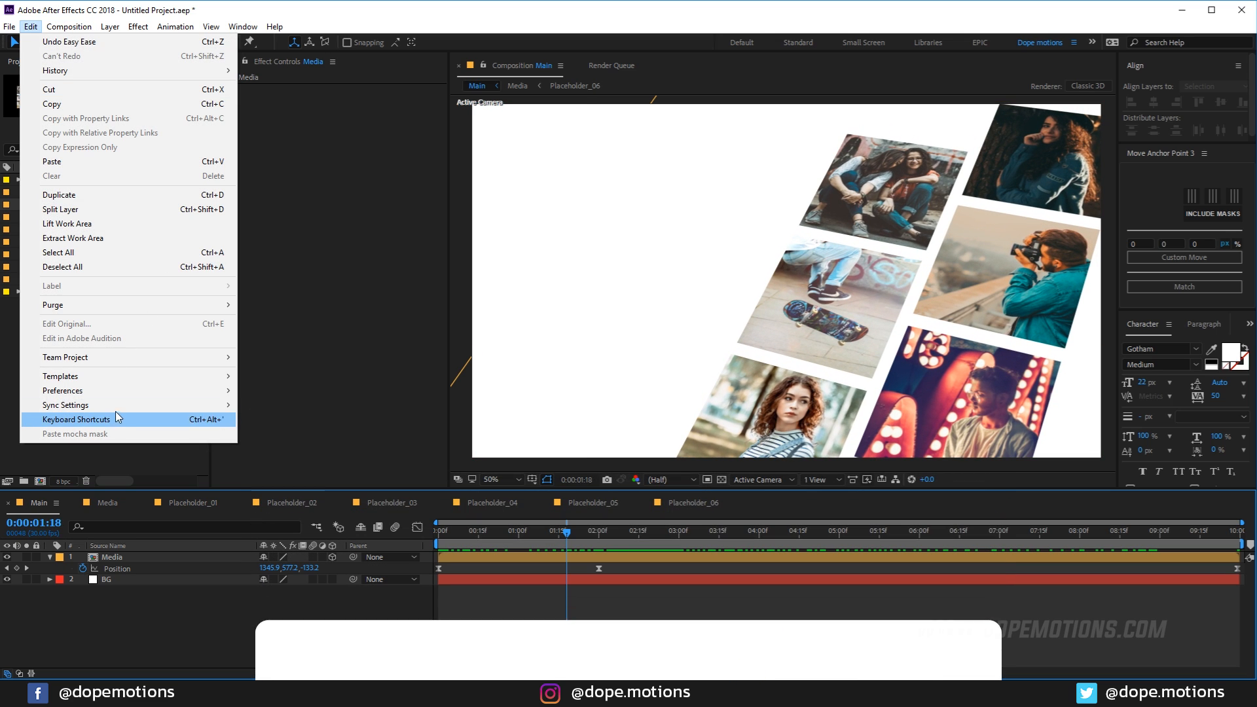
{"action": "mouse_move", "coordinate": [99, 391]}
{"action": "left_click", "coordinate": [275, 390]}
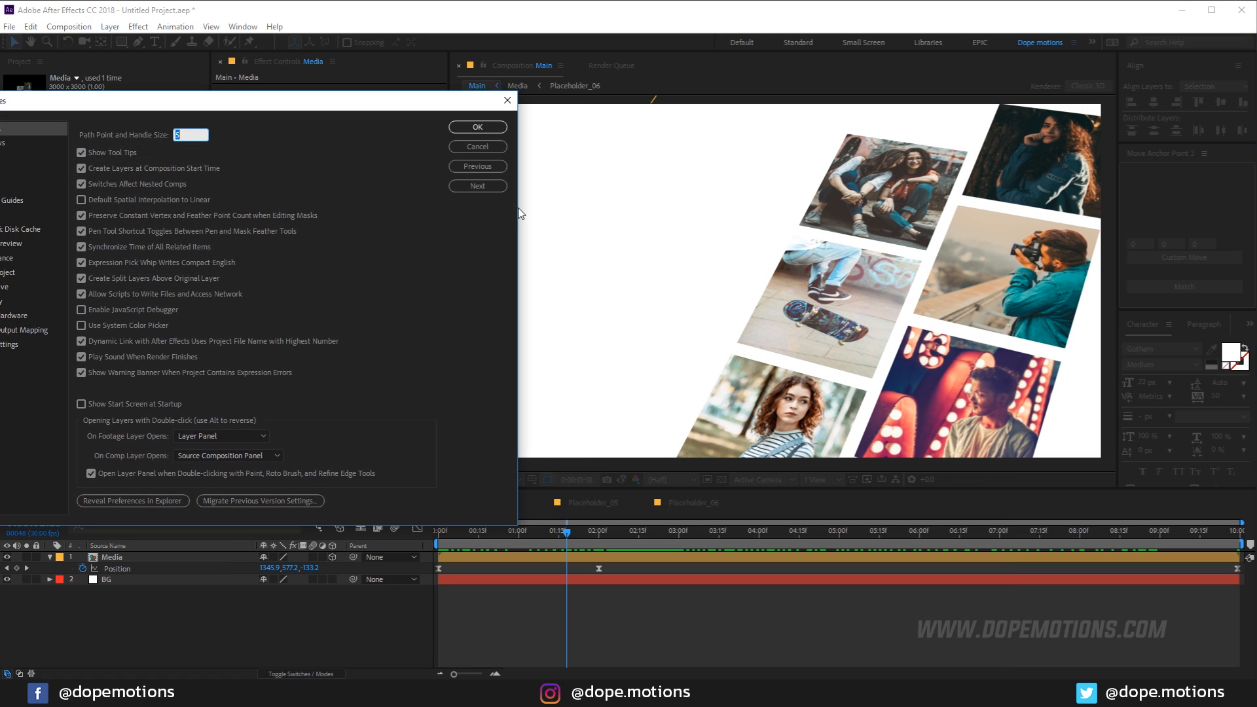
{"action": "left_click", "coordinate": [81, 201]}
{"action": "left_click", "coordinate": [477, 126]}
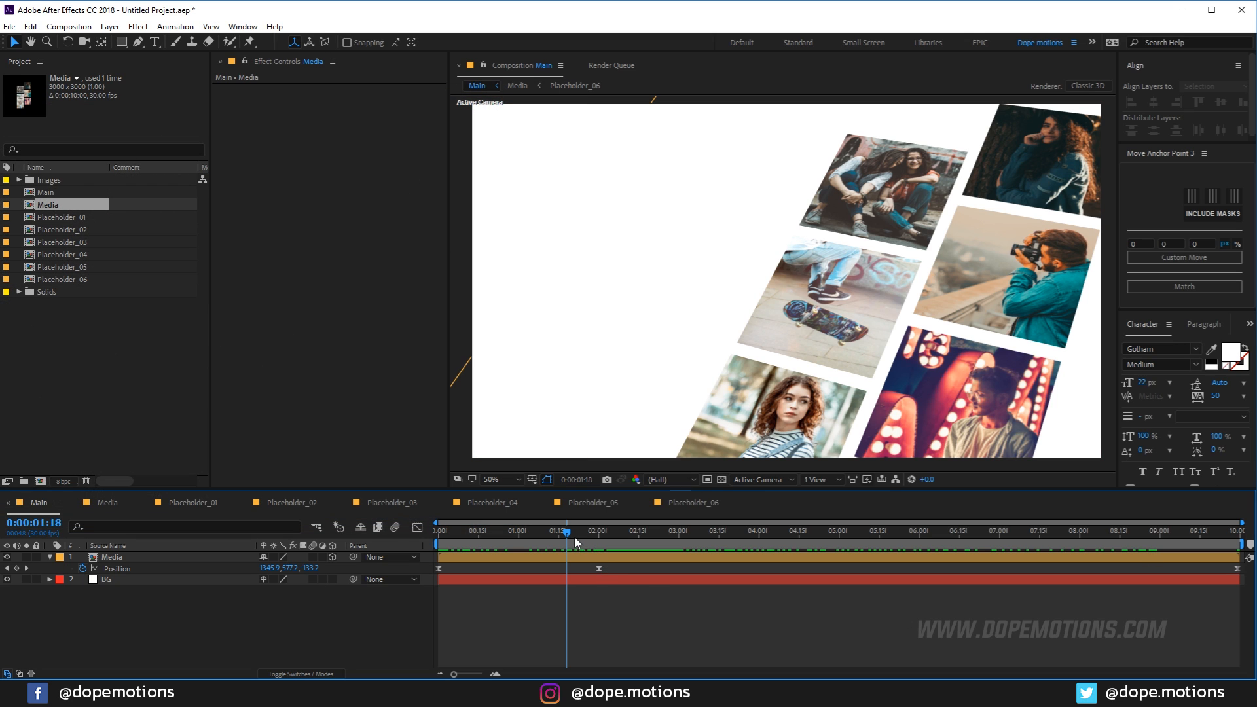
Apply Easy Ease to all three Position keyframes of the Media layer.
{"action": "left_click", "coordinate": [654, 543]}
{"action": "left_click_drag", "start_coordinate": [668, 547], "coordinate": [849, 547]}
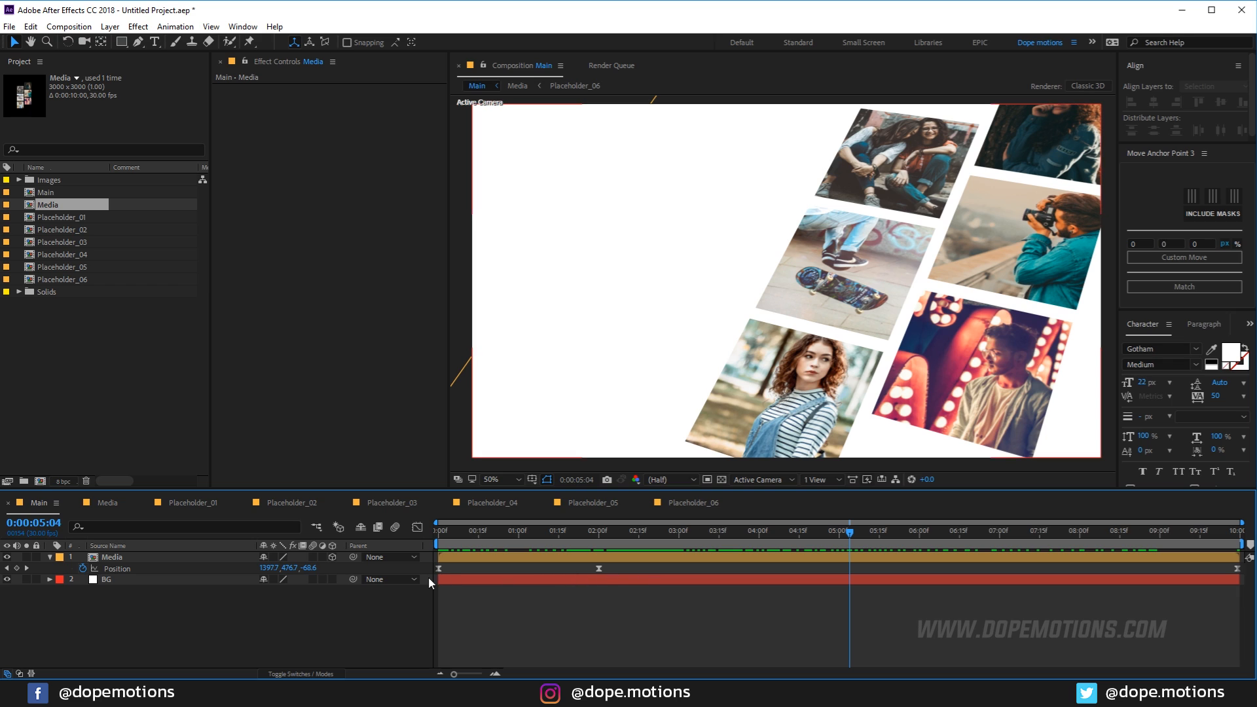
{"action": "left_click_drag", "start_coordinate": [449, 571], "coordinate": [423, 580]}
{"action": "left_click_drag", "start_coordinate": [572, 569], "coordinate": [1246, 579]}
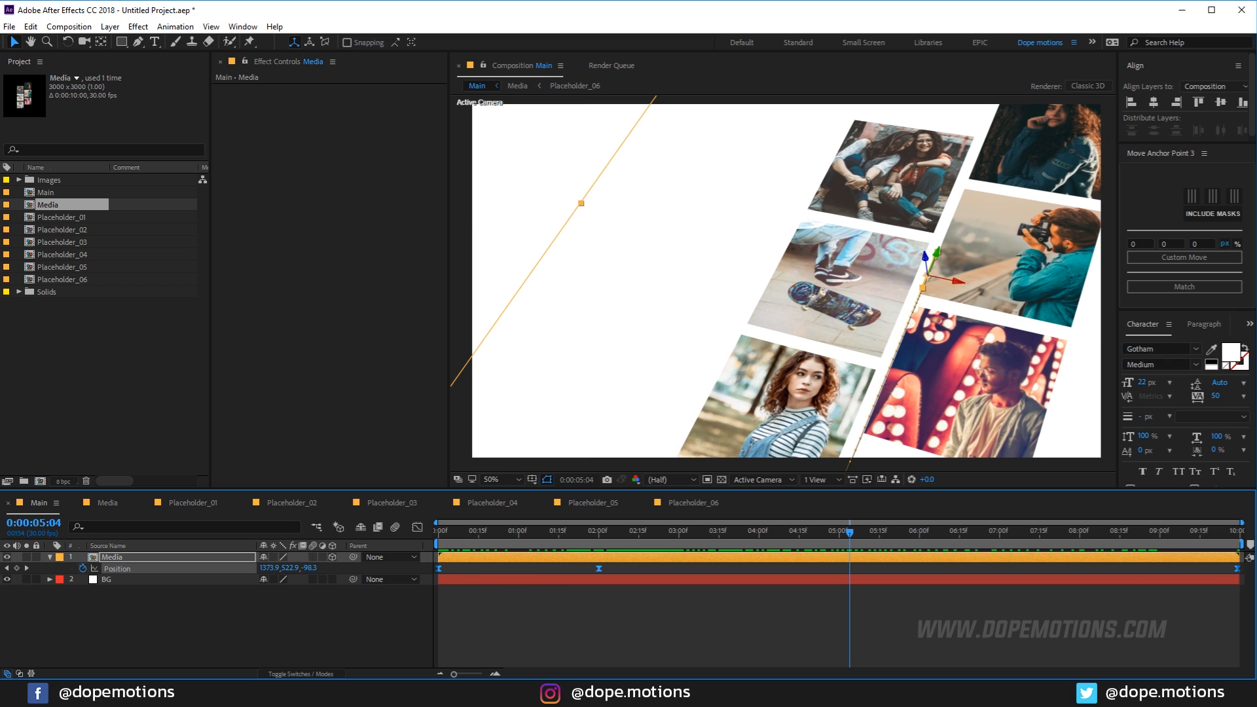
{"action": "left_click", "coordinate": [521, 591]}
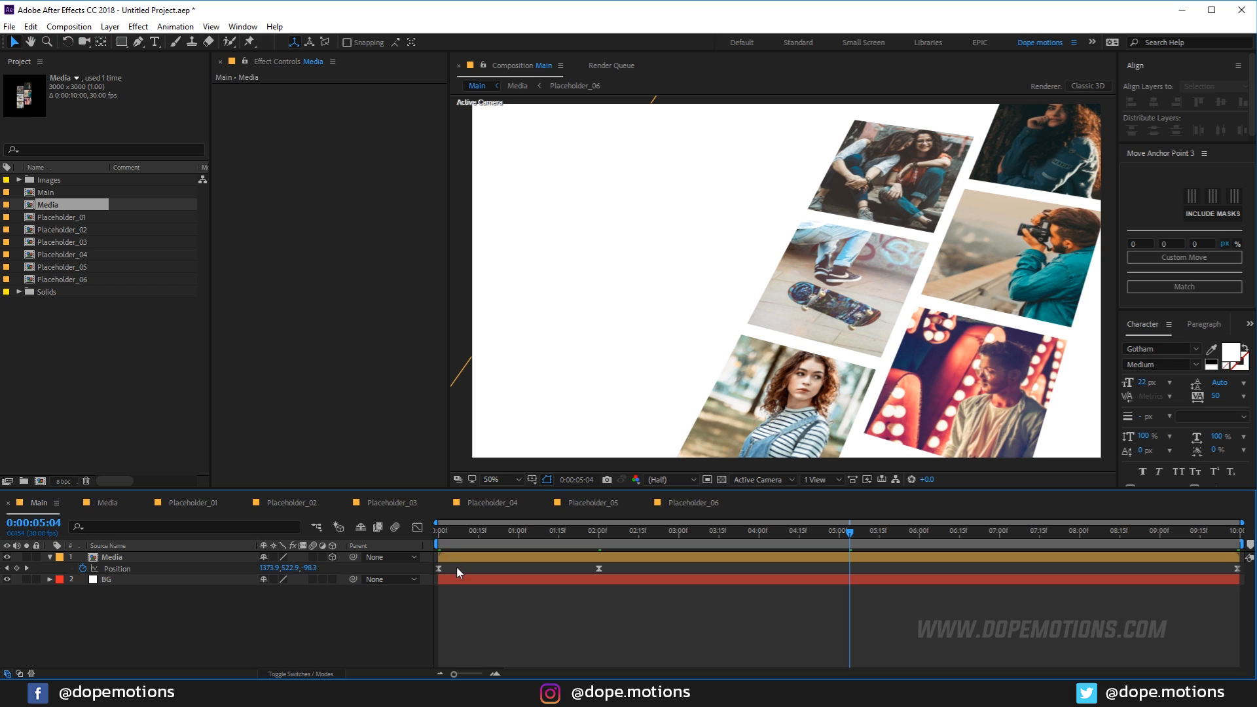
Reshape the Media layer's Position speed curve to peak just after the start and ease gradually into 0:00:02:00, previewing the result.
{"action": "left_click_drag", "start_coordinate": [457, 567], "coordinate": [429, 576]}
{"action": "left_click_drag", "start_coordinate": [622, 584], "coordinate": [622, 584]}
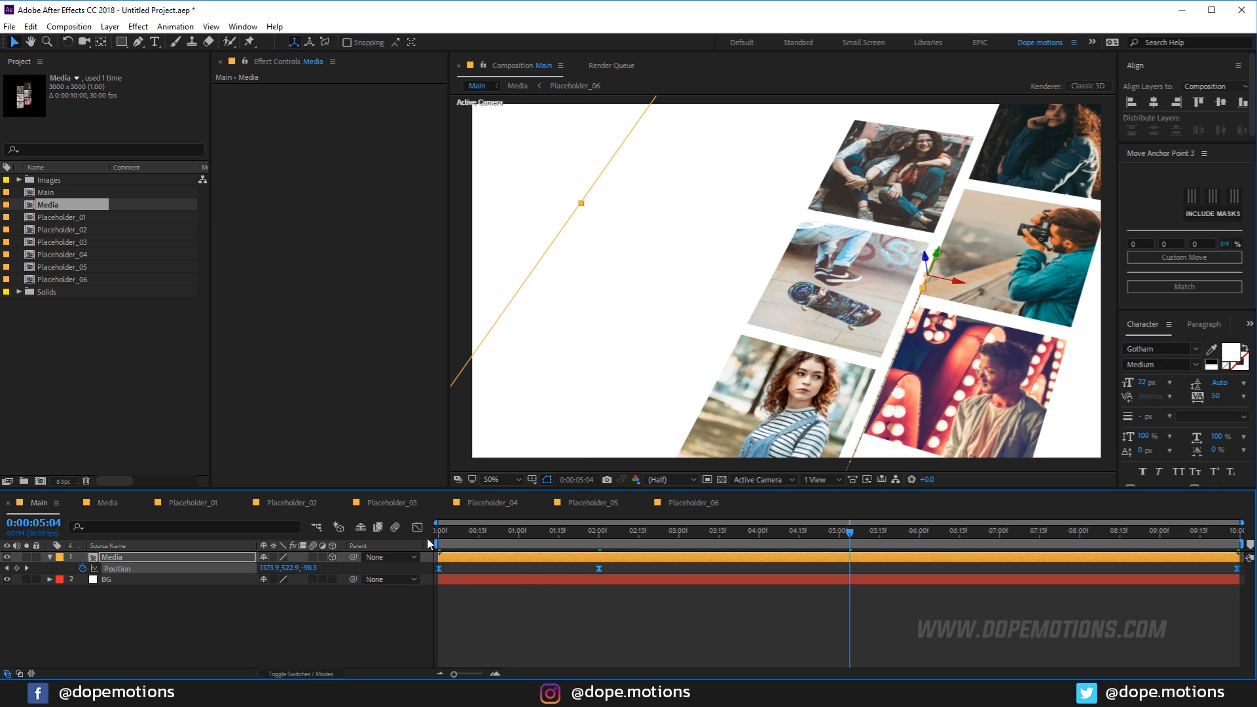
{"action": "left_click", "coordinate": [415, 528]}
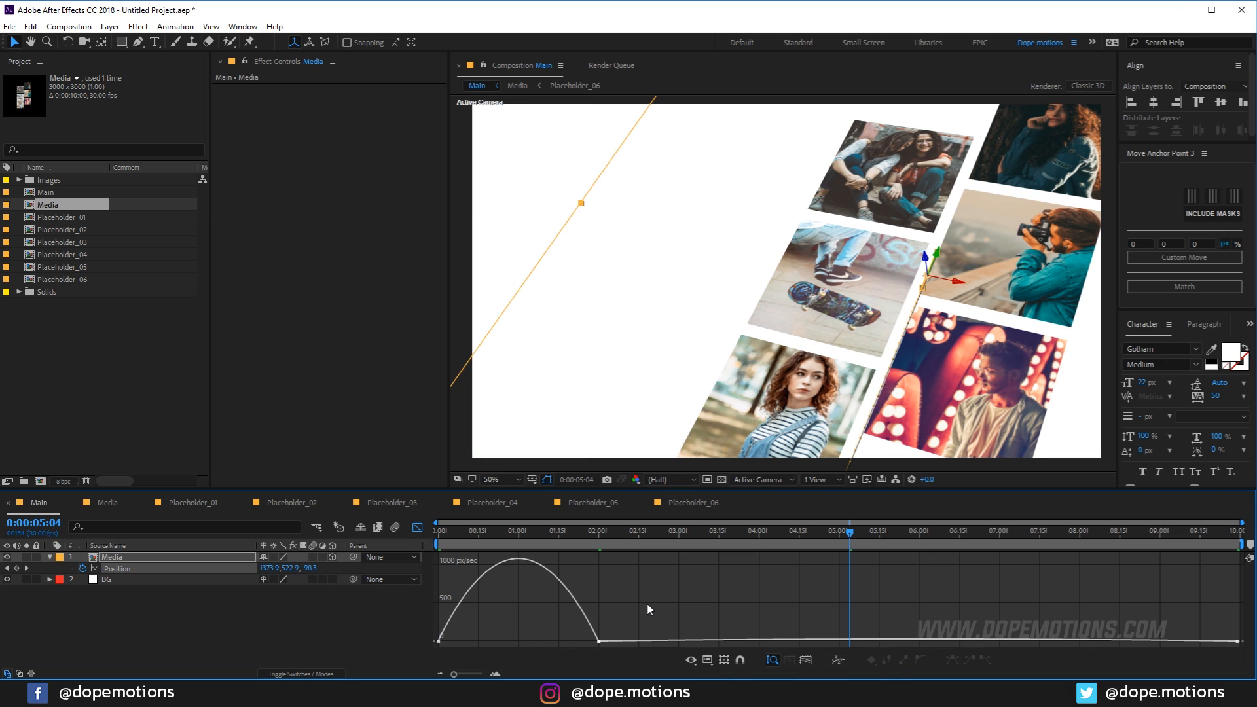
{"action": "left_click_drag", "start_coordinate": [631, 595], "coordinate": [569, 643]}
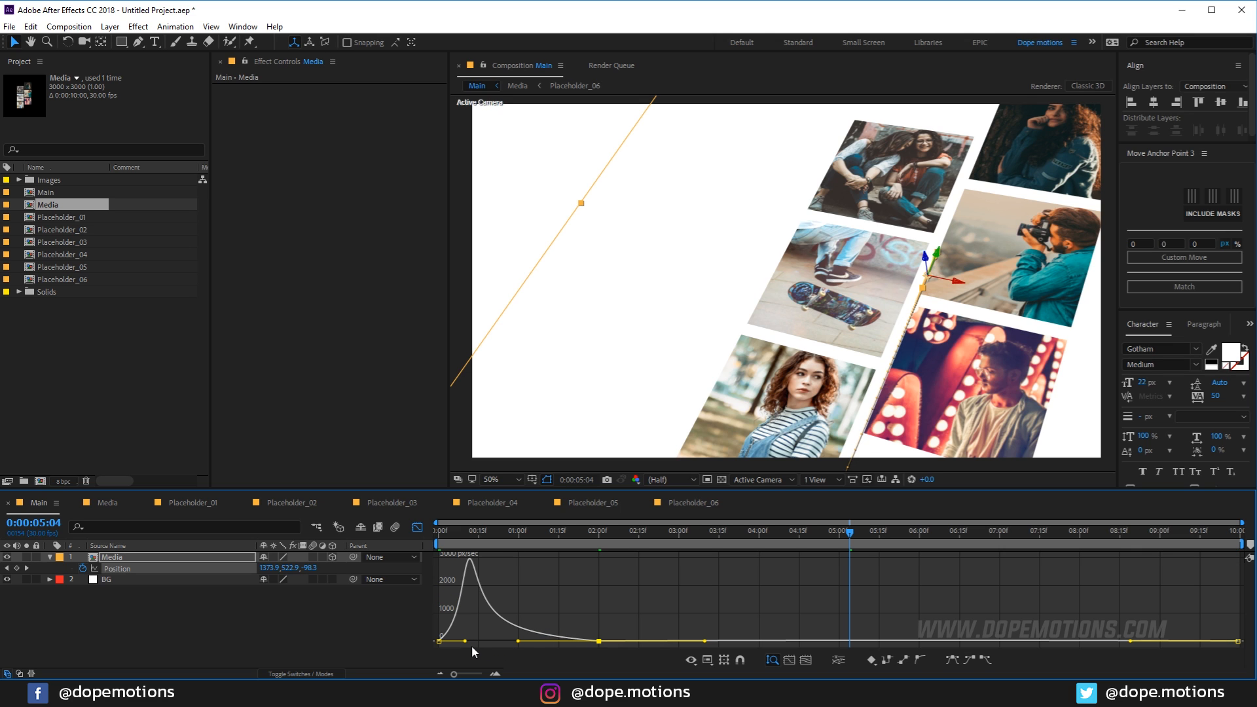
{"action": "left_click_drag", "start_coordinate": [465, 641], "coordinate": [450, 642]}
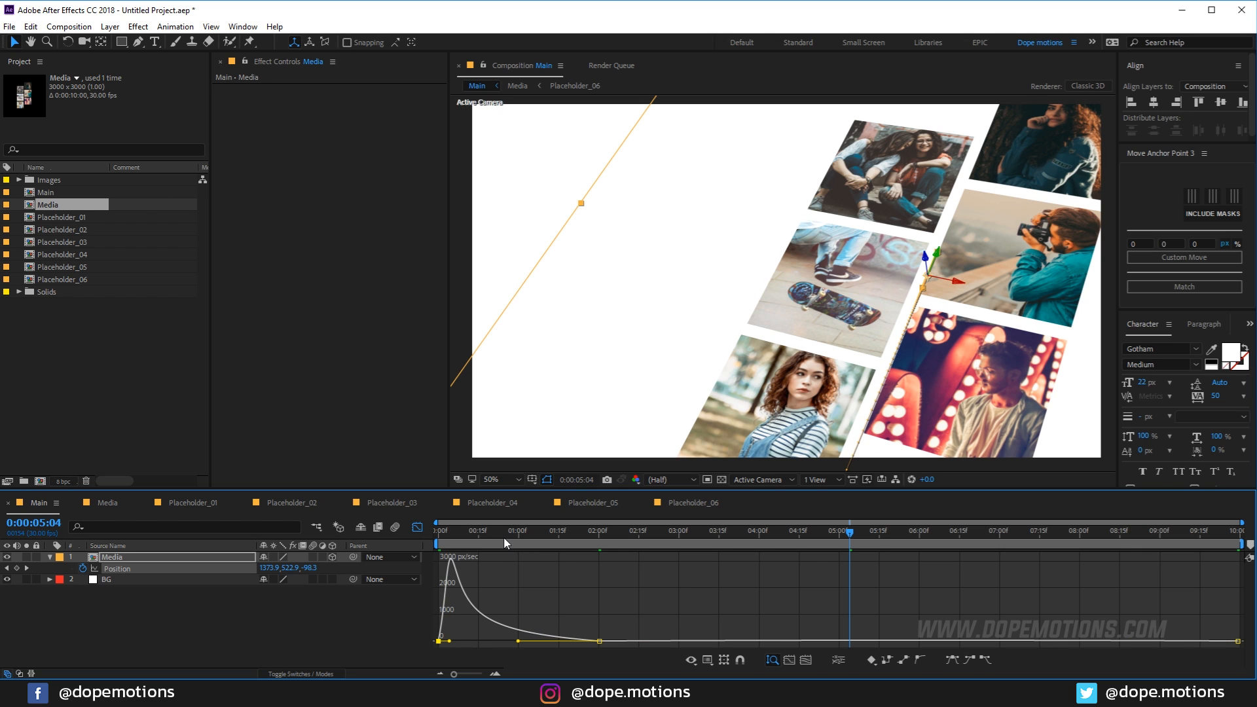
{"action": "key", "text": "Home"}
{"action": "key", "text": "space"}
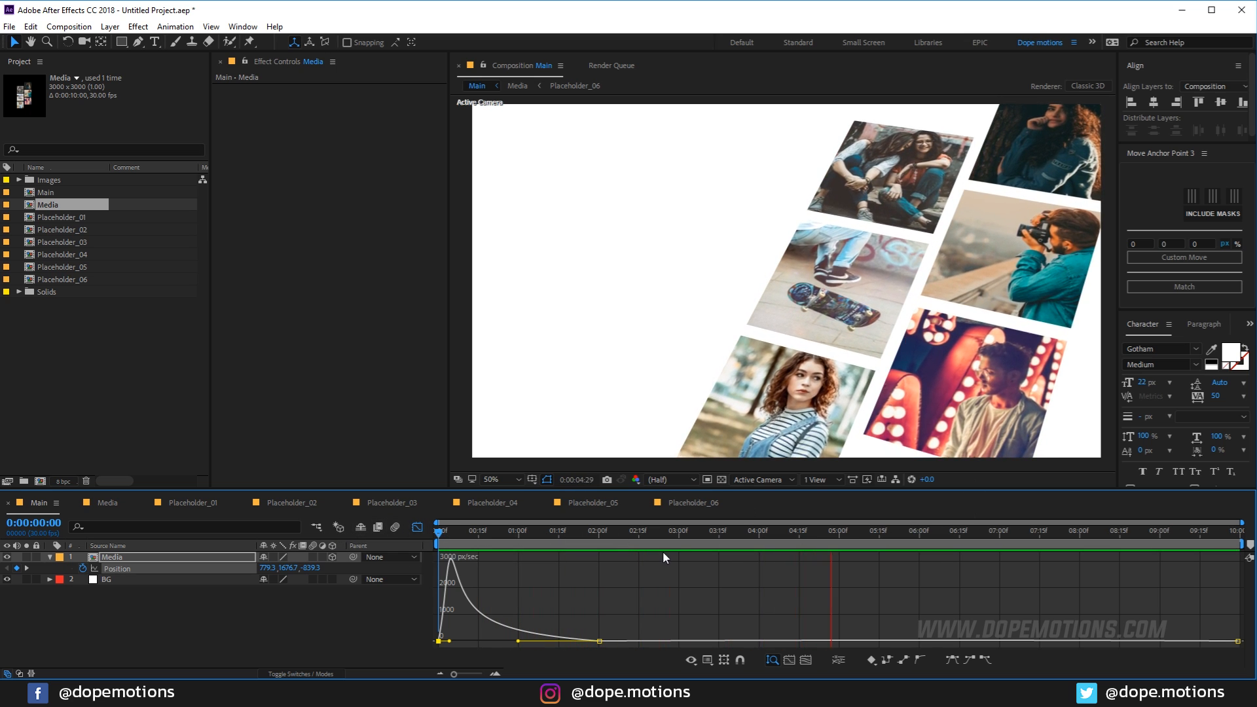
{"action": "left_click_drag", "start_coordinate": [658, 545], "coordinate": [740, 549]}
Try setting the temporal interpolation of the Media layer's 0:00:02:00 Position keyframe to Linear.
{"action": "left_click", "coordinate": [599, 641]}
{"action": "right_click", "coordinate": [599, 641]}
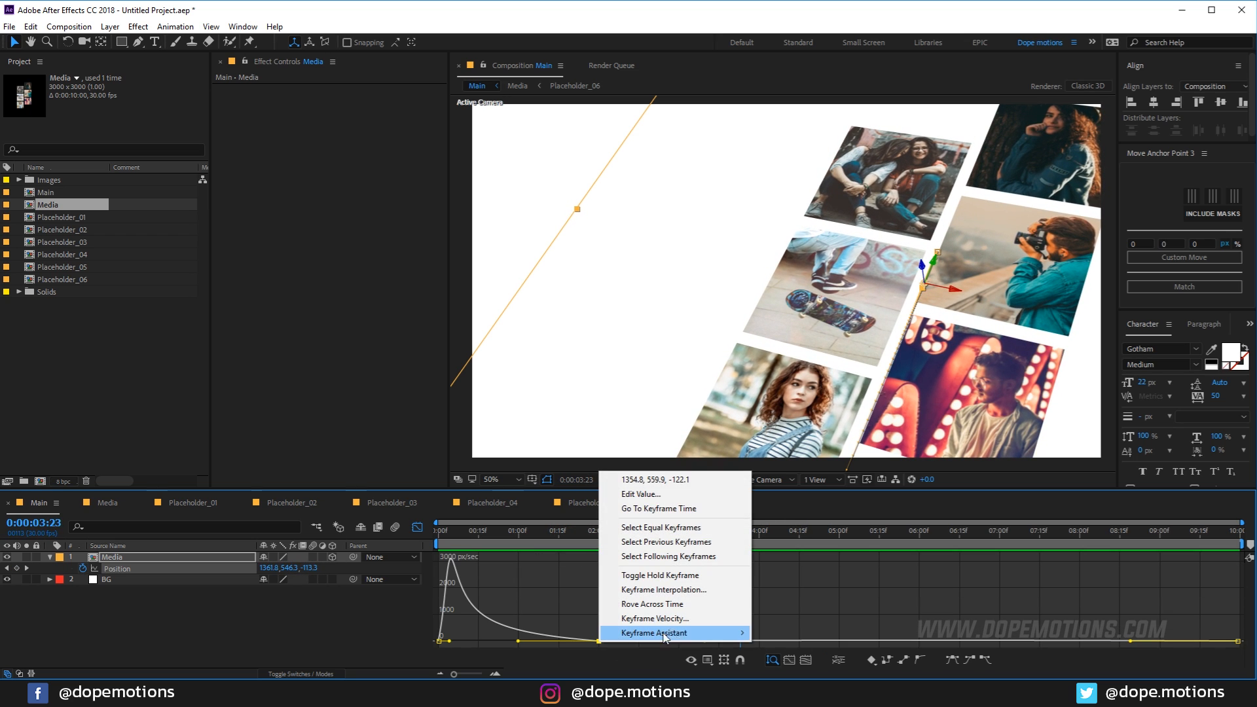
{"action": "mouse_move", "coordinate": [698, 633]}
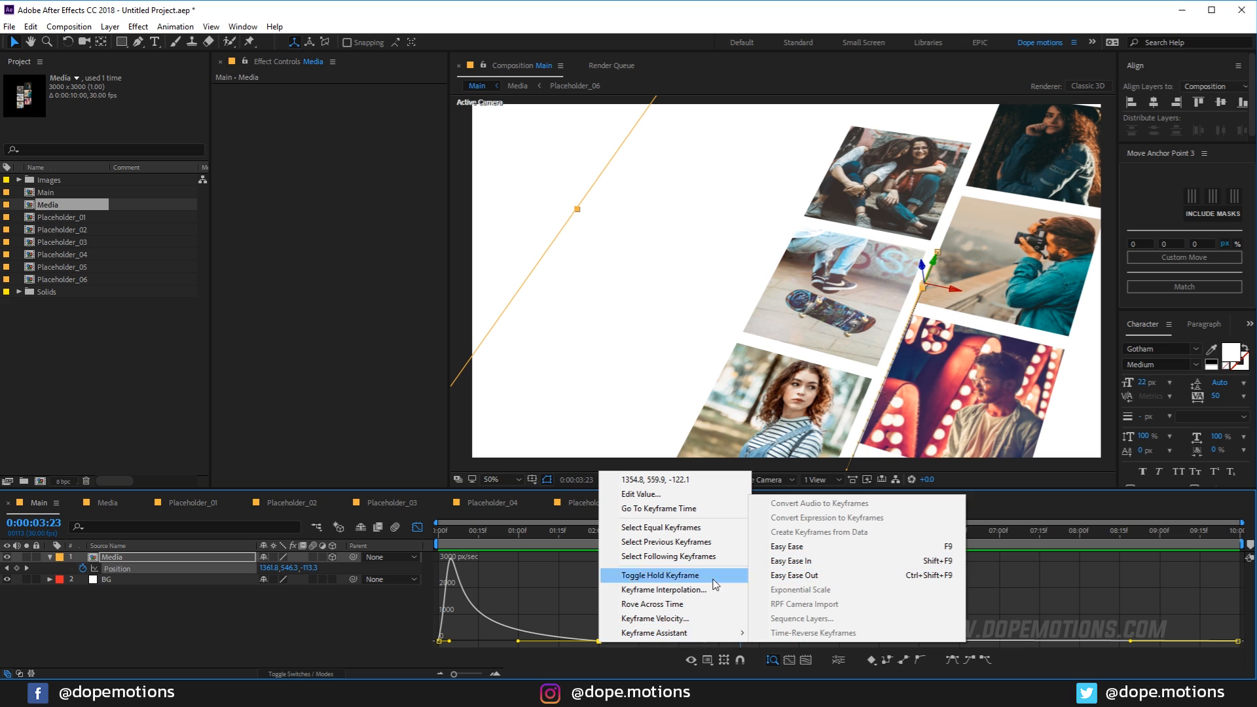
{"action": "left_click", "coordinate": [675, 591]}
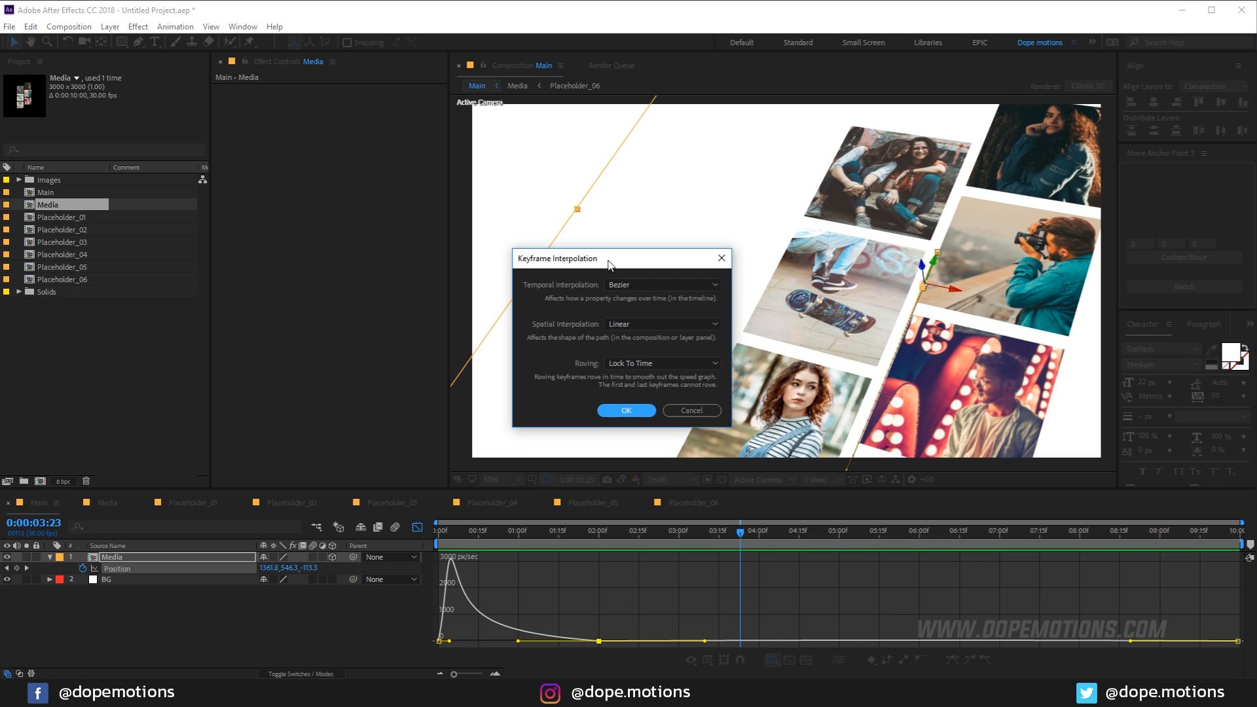
{"action": "left_click", "coordinate": [661, 285]}
{"action": "left_click", "coordinate": [625, 316]}
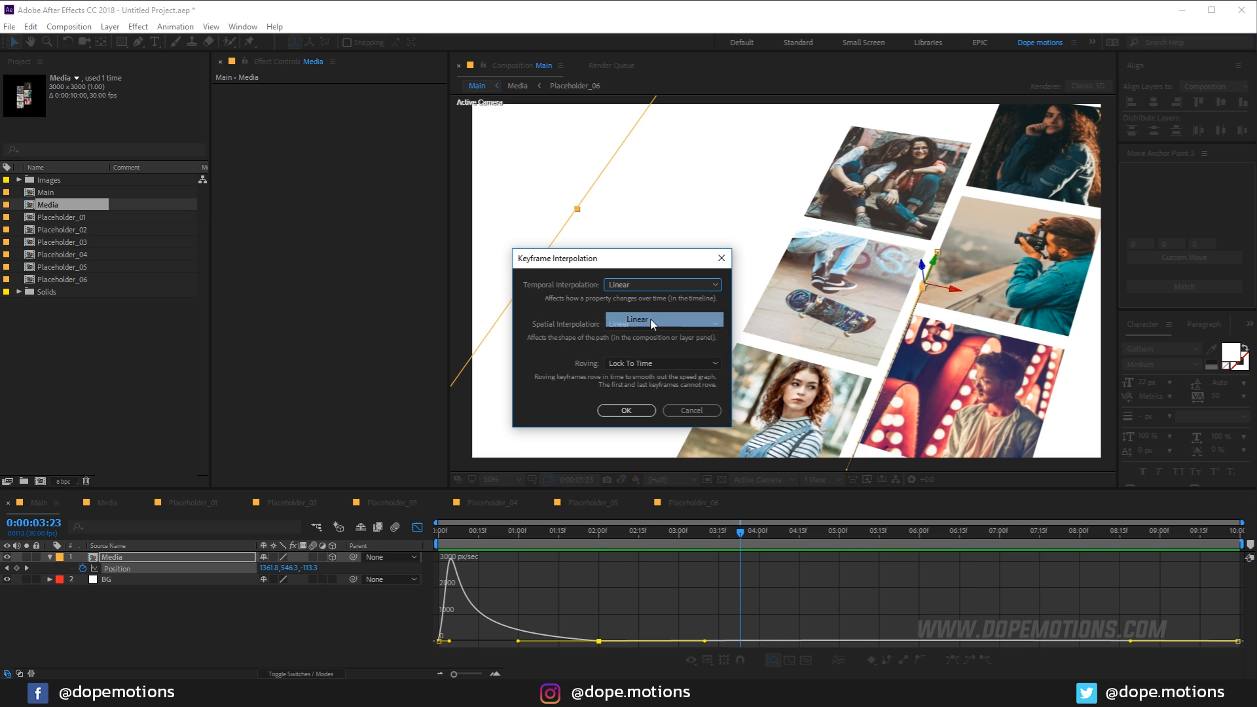
{"action": "left_click", "coordinate": [627, 411]}
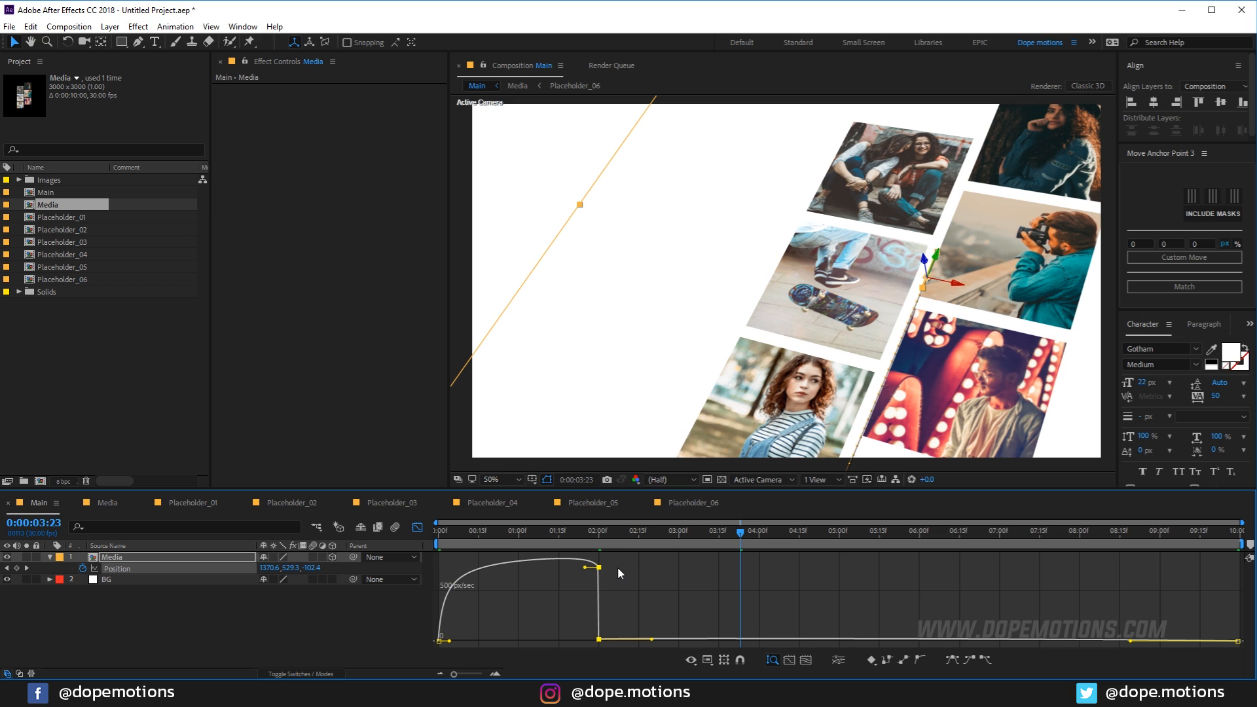
{"action": "left_click_drag", "start_coordinate": [620, 563], "coordinate": [629, 656]}
{"action": "key", "text": "F9"}
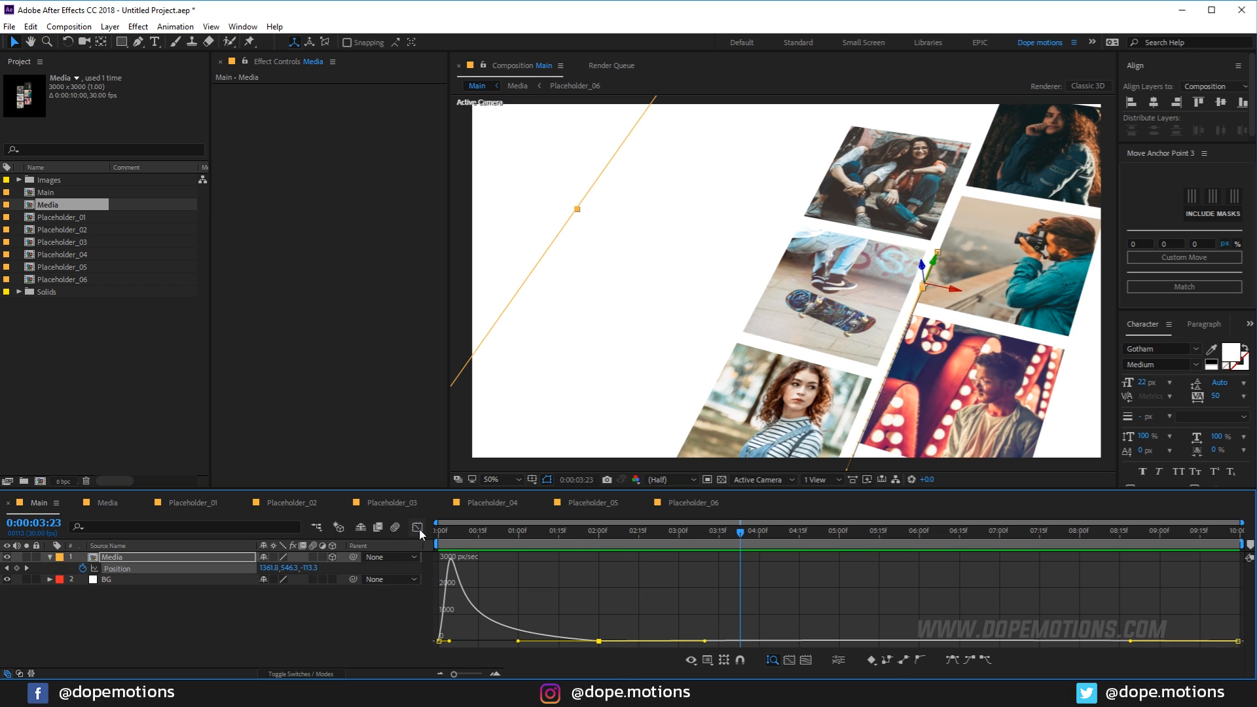
Convert the 0:00:02:00 Position keyframe directly on the timeline to remove its Easy Ease, and play back the animation from the start.
{"action": "left_click", "coordinate": [419, 530]}
{"action": "left_click", "coordinate": [599, 568], "text": "ctrl"}
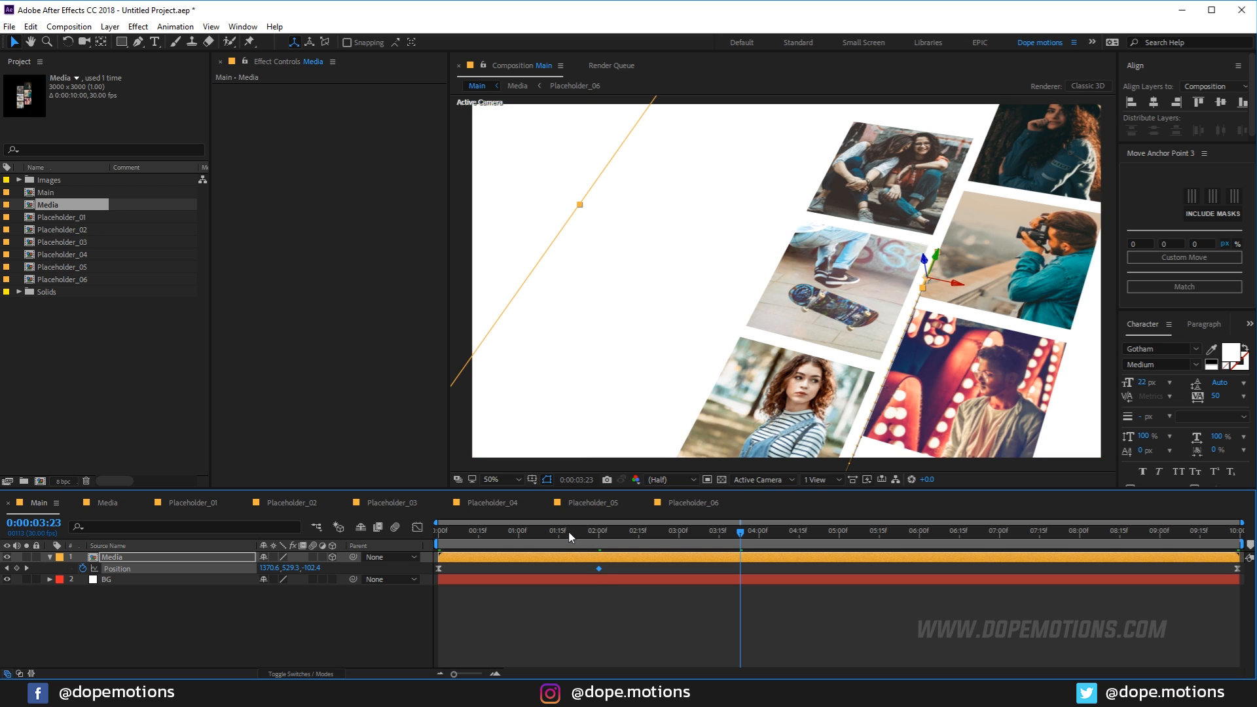
{"action": "left_click_drag", "start_coordinate": [612, 539], "coordinate": [424, 544]}
{"action": "key", "text": "space"}
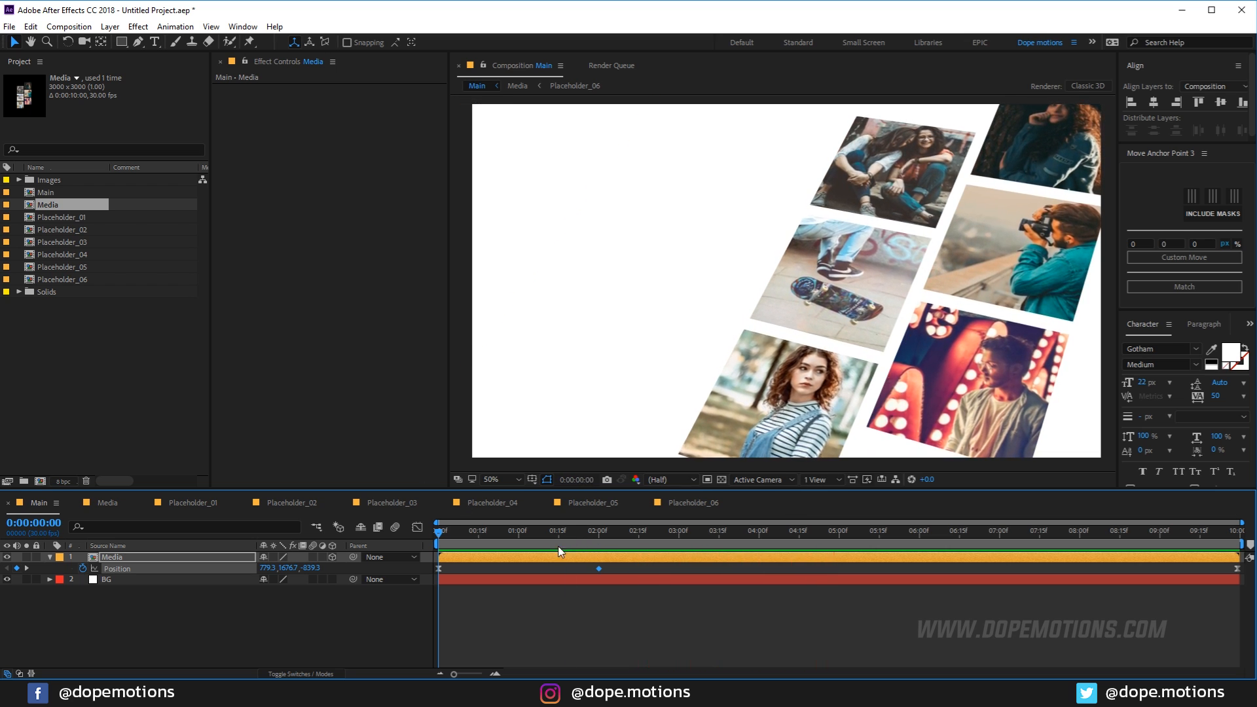
{"action": "key", "text": "space"}
{"action": "key", "text": "space"}
{"action": "key", "text": "space"}
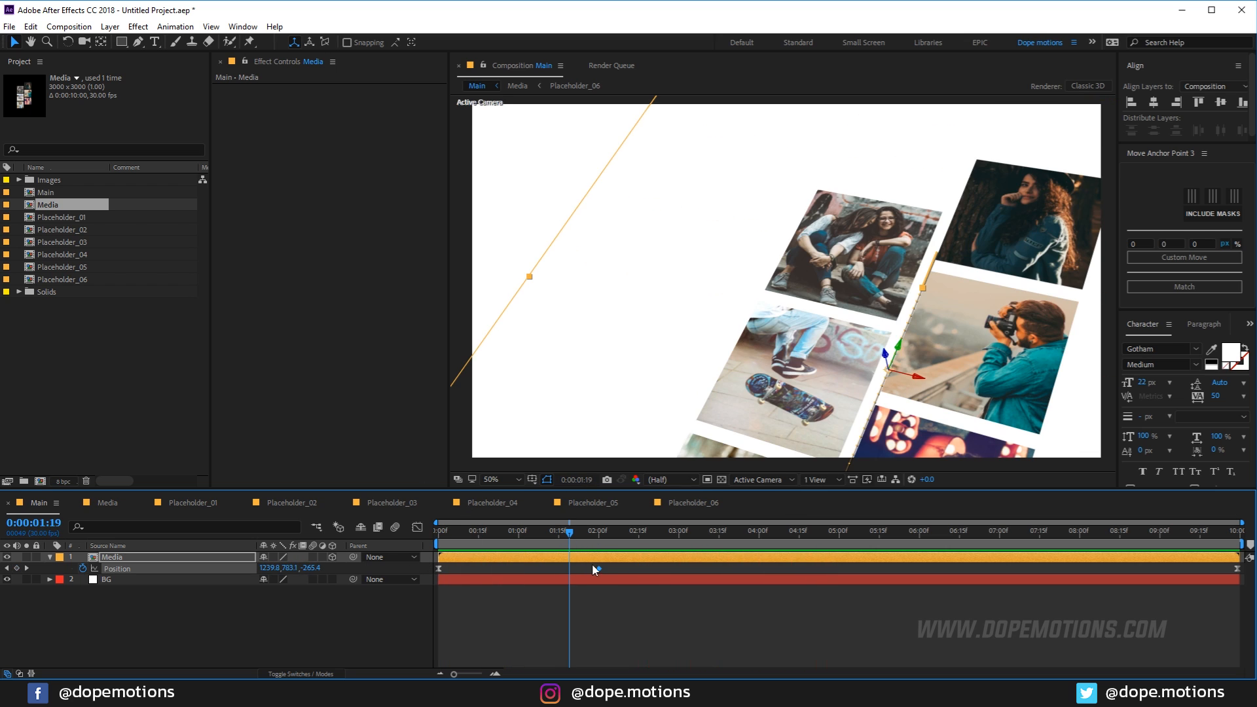
Reshape the incoming Position speed curve so it peaks early and eases gradually into 0:00:02:00, and preview the motion.
{"action": "left_click", "coordinate": [417, 527]}
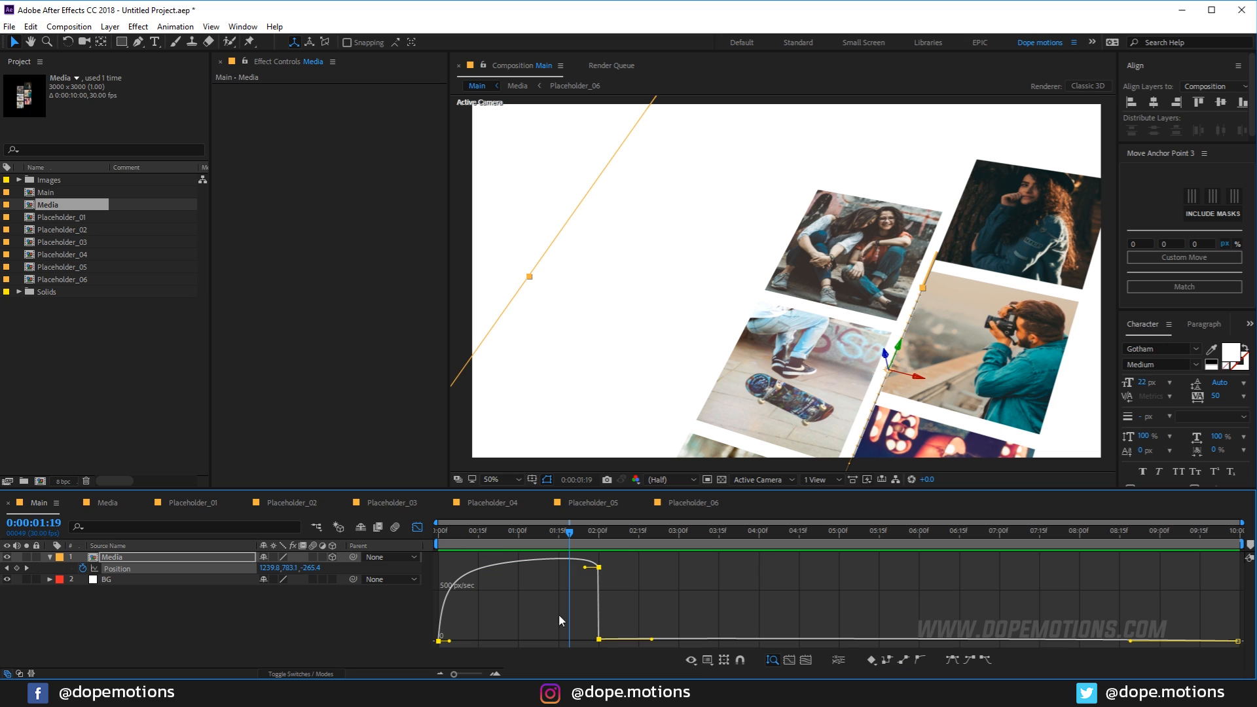
{"action": "left_click_drag", "start_coordinate": [599, 567], "coordinate": [511, 637]}
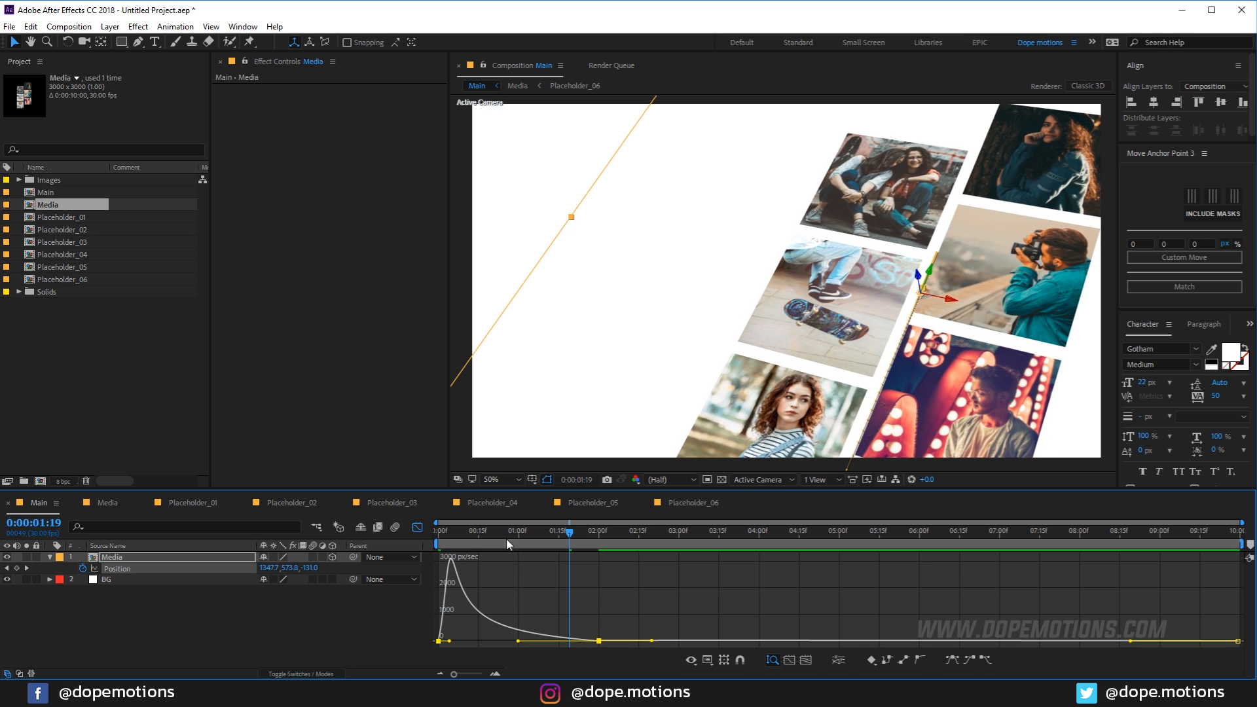
{"action": "left_click_drag", "start_coordinate": [566, 545], "coordinate": [861, 553]}
{"action": "key", "text": "space"}
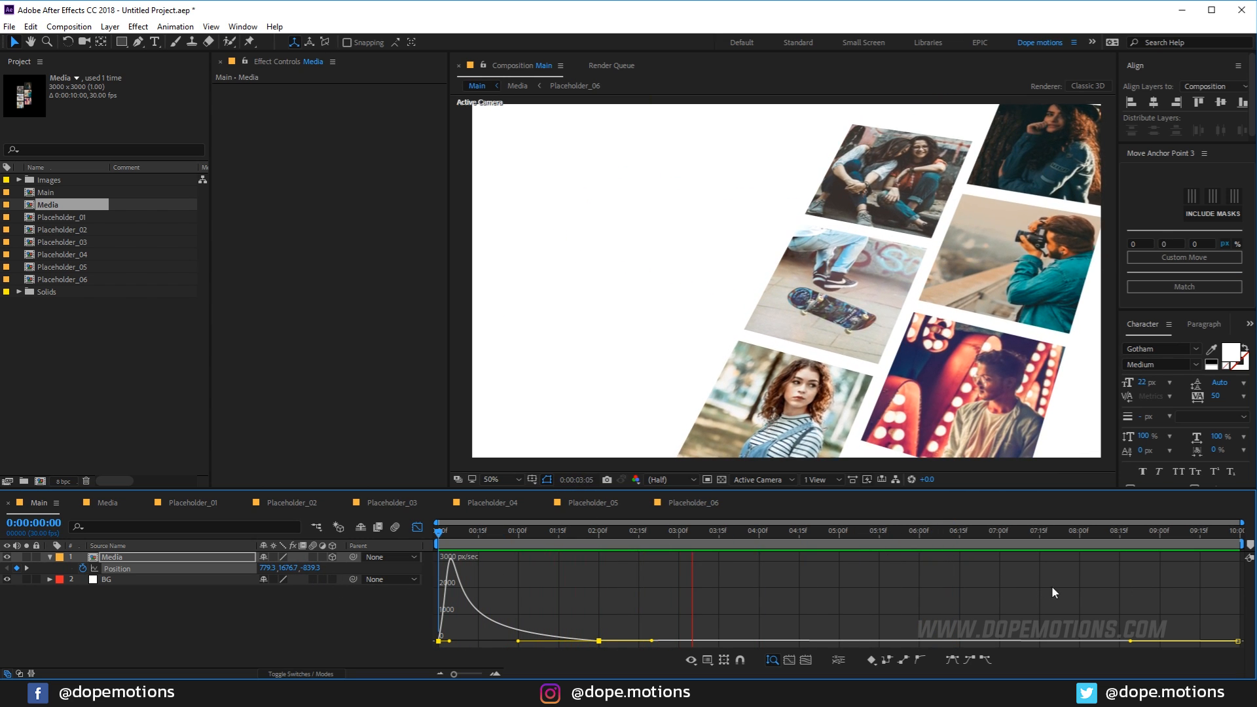
{"action": "left_click", "coordinate": [544, 532]}
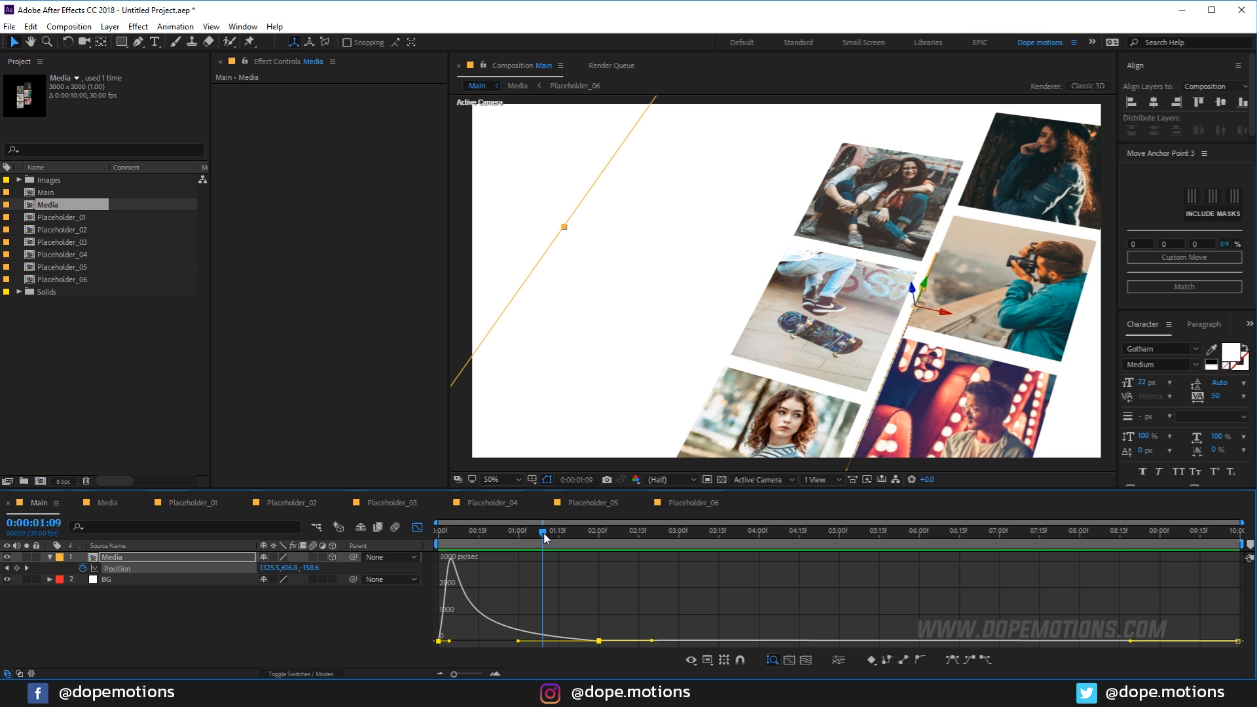
Return to the layer bar view and apply a Drop Shadow effect to the Media layer at 0:00:02:25.
{"action": "left_click", "coordinate": [417, 527]}
{"action": "left_click", "coordinate": [548, 627]}
{"action": "left_click_drag", "start_coordinate": [542, 535], "coordinate": [666, 598]}
{"action": "left_click", "coordinate": [107, 569]}
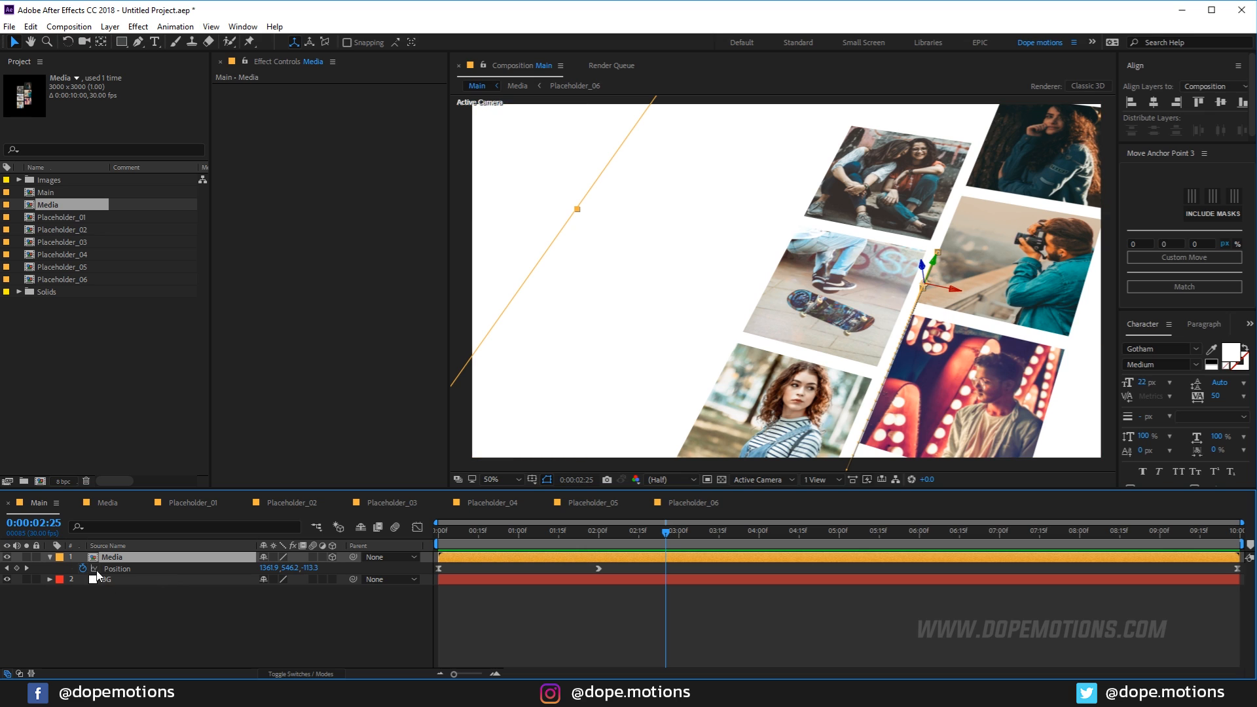
{"action": "key", "text": "ctrl+space"}
{"action": "type", "text": "dro"}
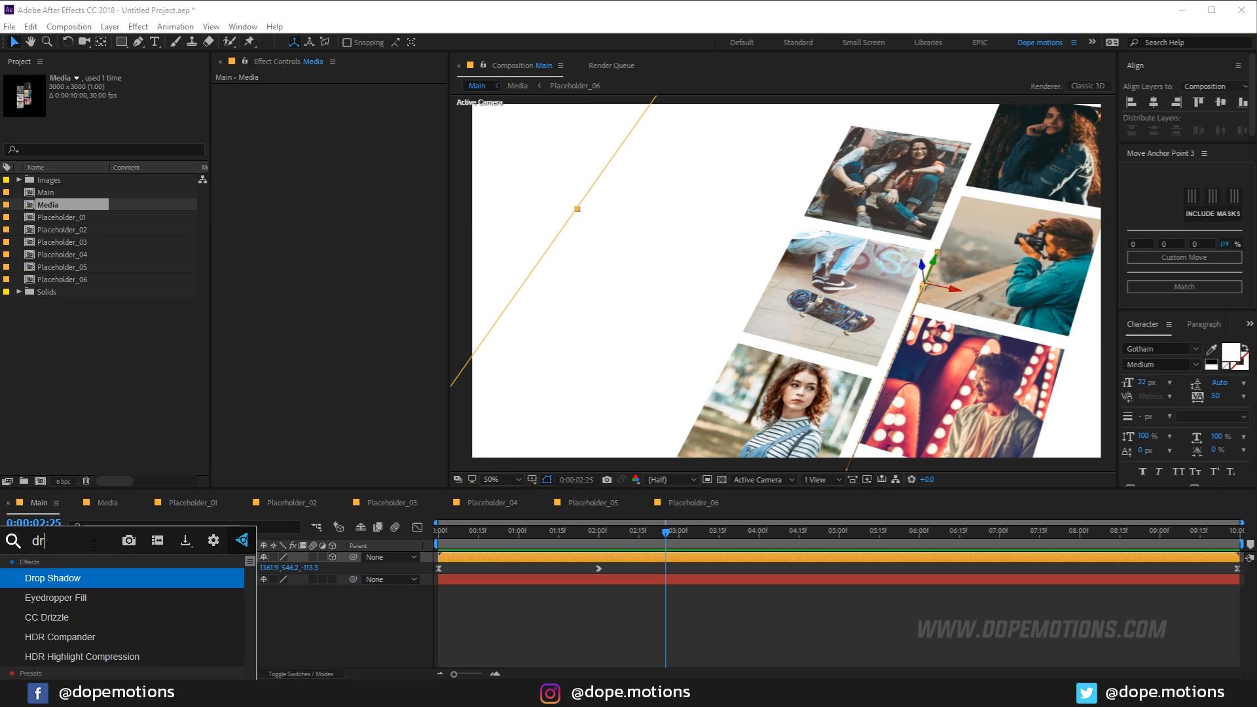
{"action": "left_click", "coordinate": [49, 578]}
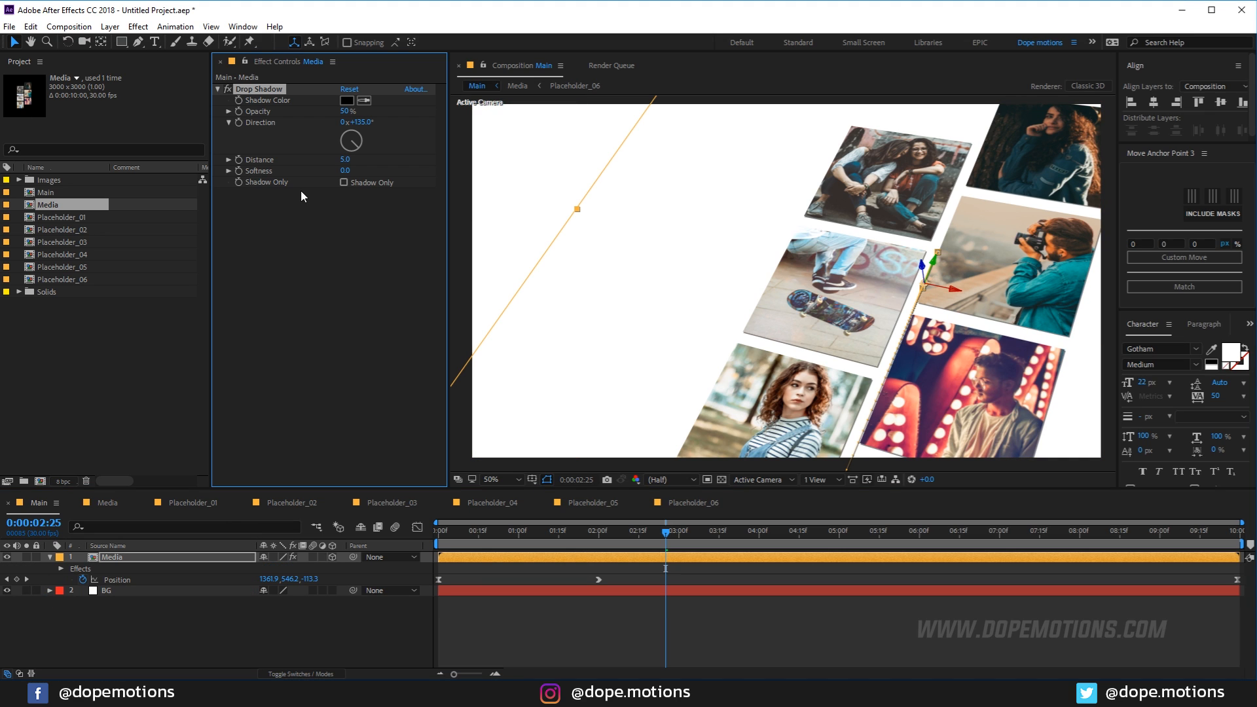
Set the drop shadow's opacity to 39%, distance to 64 and softness to 77, and preview the slide-in through 0:00:04:14.
{"action": "left_click_drag", "start_coordinate": [351, 159], "coordinate": [377, 172]}
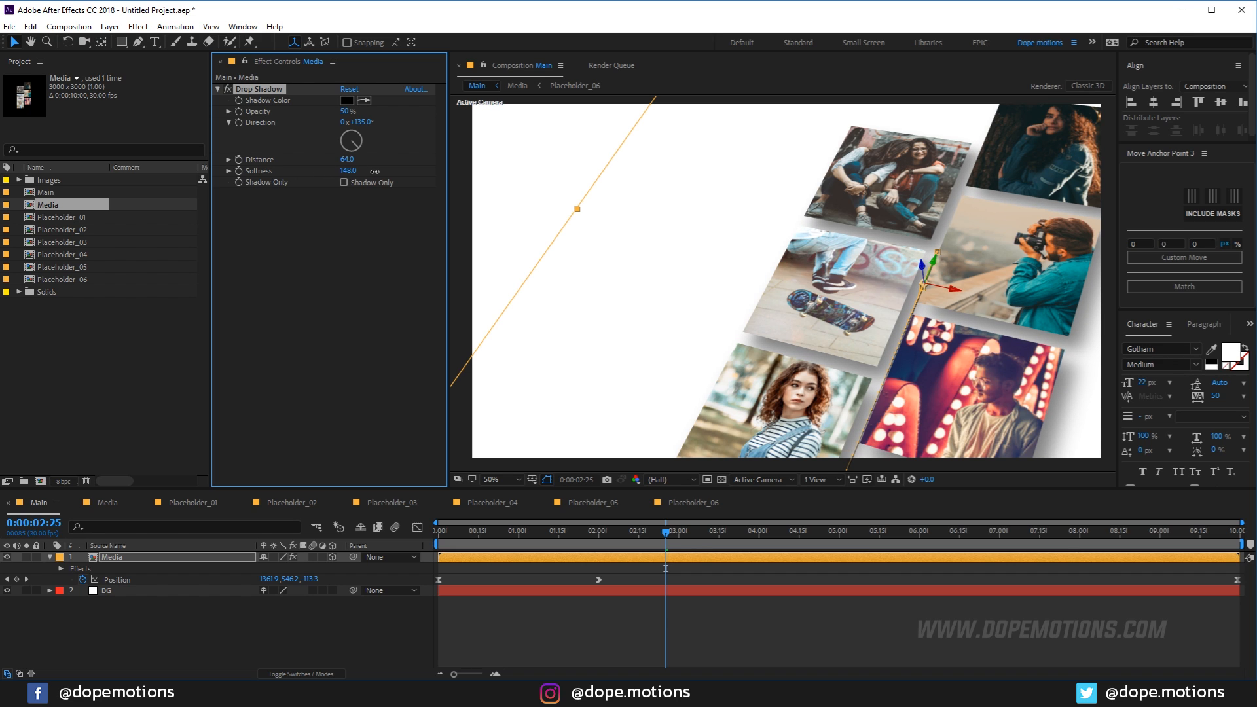
{"action": "mouse_move", "coordinate": [342, 111]}
{"action": "left_mouse_down"}
{"action": "mouse_move", "coordinate": [324, 112]}
{"action": "mouse_move", "coordinate": [339, 128]}
{"action": "left_mouse_up"}
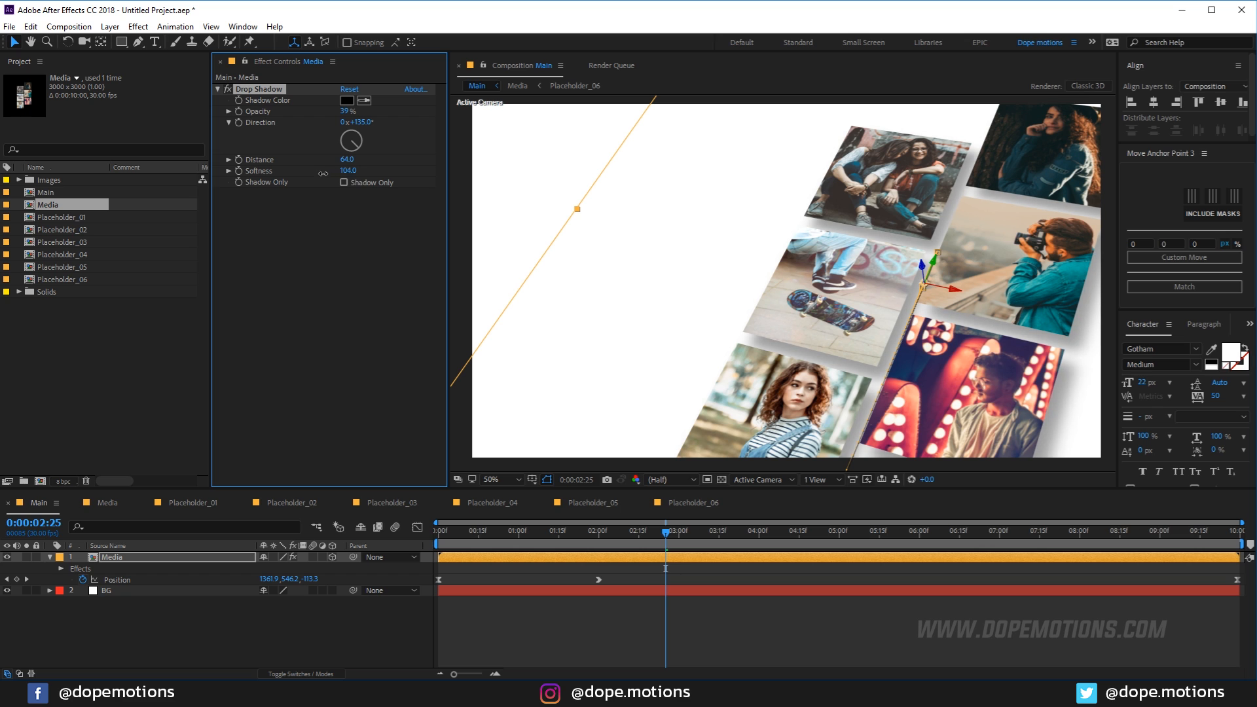
{"action": "left_click_drag", "start_coordinate": [323, 174], "coordinate": [313, 177]}
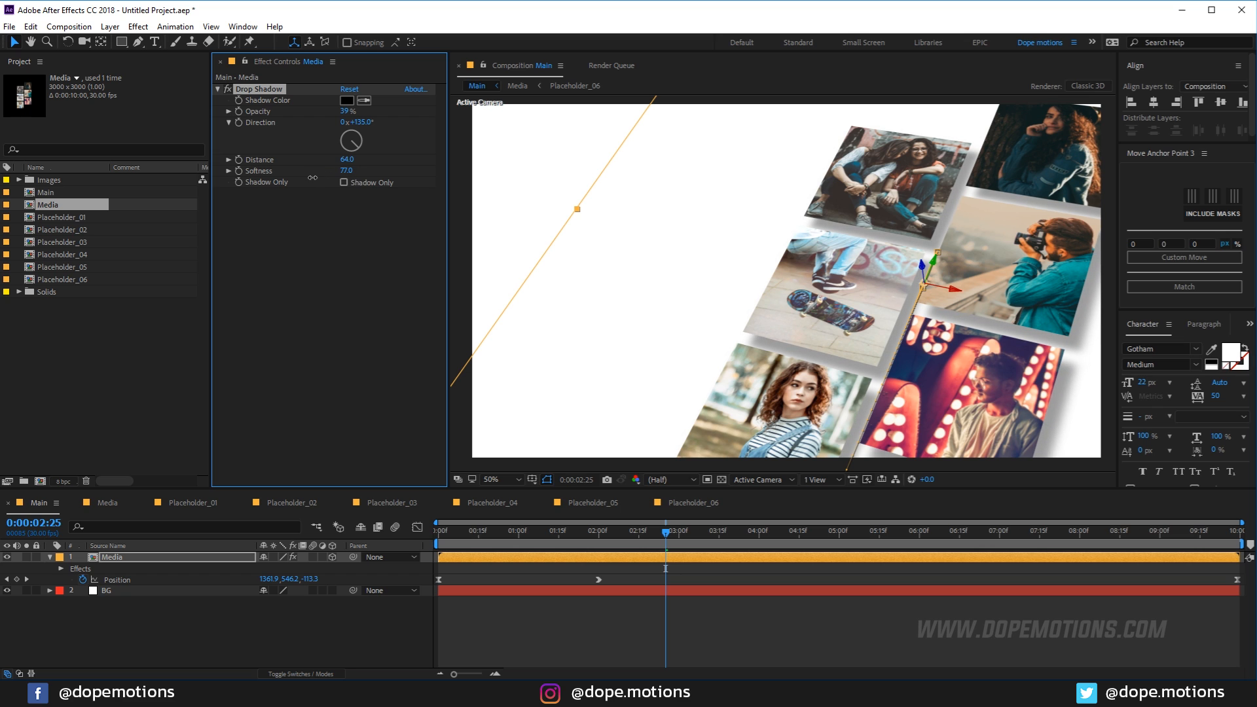
{"action": "left_click", "coordinate": [592, 591]}
{"action": "mouse_move", "coordinate": [485, 535]}
{"action": "left_mouse_down"}
{"action": "mouse_move", "coordinate": [445, 538]}
{"action": "mouse_move", "coordinate": [483, 537]}
{"action": "mouse_move", "coordinate": [468, 540]}
{"action": "left_mouse_up"}
{"action": "left_click", "coordinate": [461, 584]}
{"action": "left_click_drag", "start_coordinate": [460, 588], "coordinate": [452, 589]}
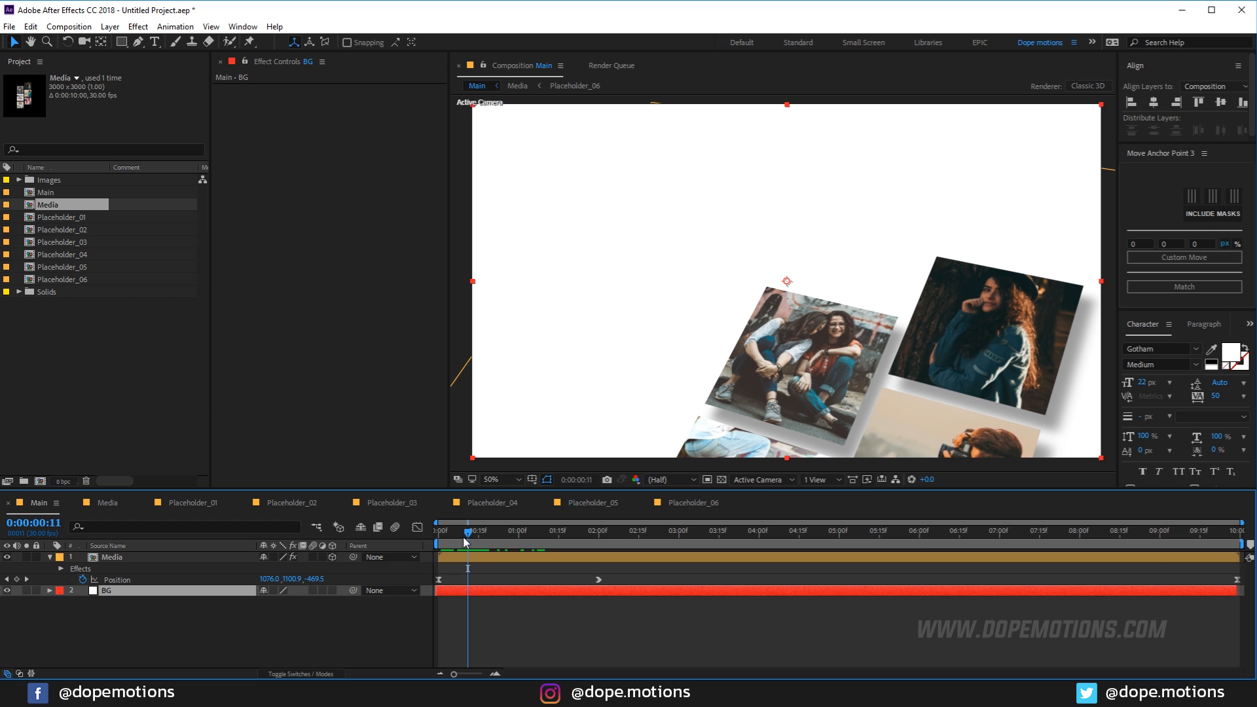
{"action": "key", "text": "space"}
{"action": "left_click_drag", "start_coordinate": [627, 548], "coordinate": [796, 560]}
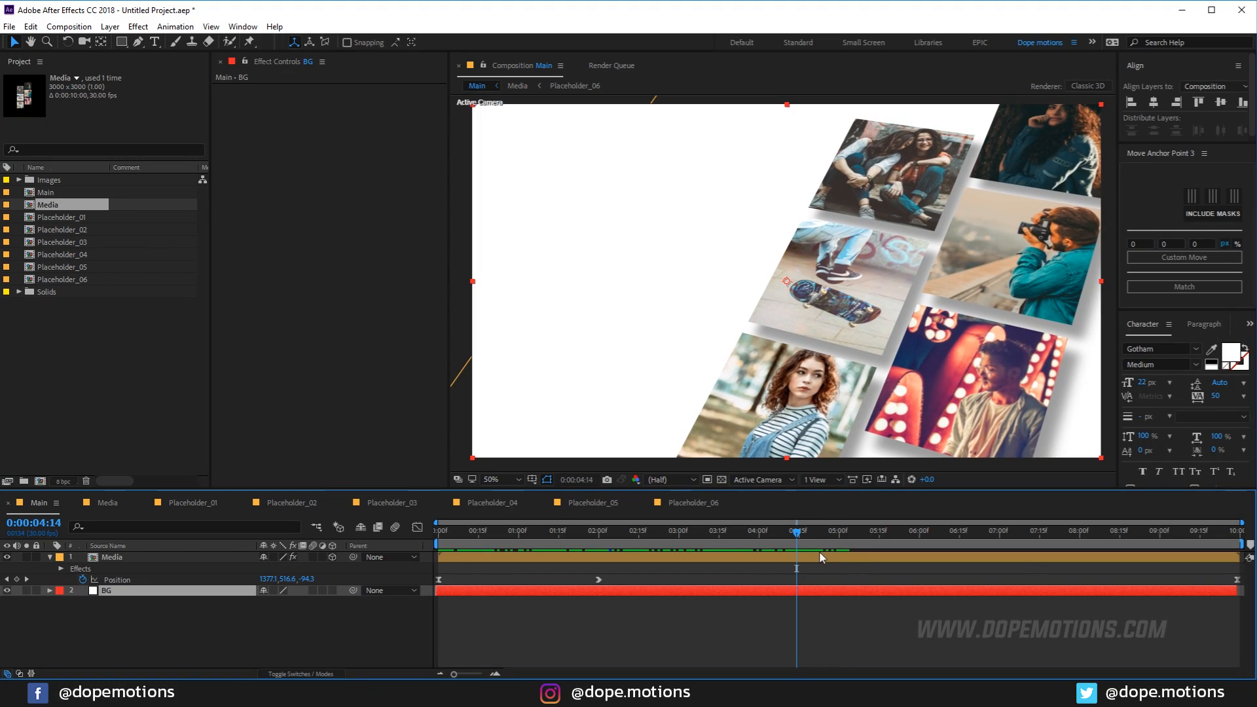
Add a "DOPE MOTIONS" text layer on the empty white area beside the photo grid.
{"action": "left_click", "coordinate": [246, 626]}
{"action": "left_click", "coordinate": [50, 557]}
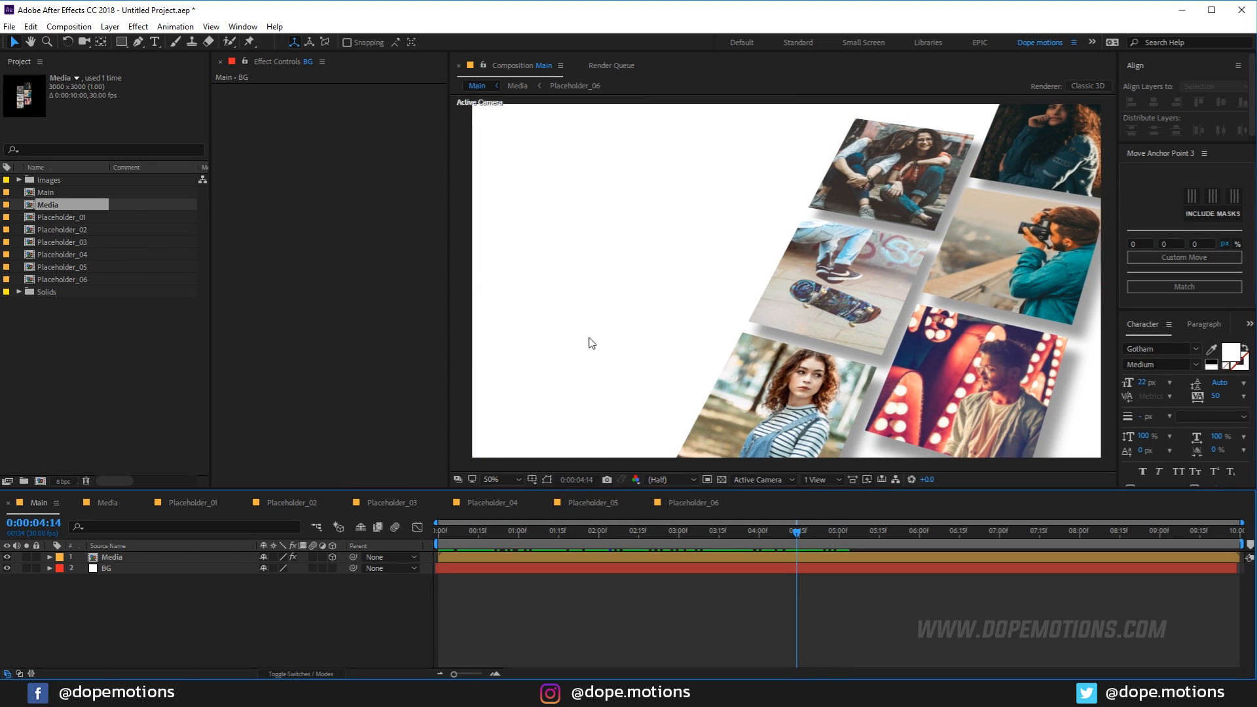
{"action": "left_click", "coordinate": [155, 43]}
{"action": "left_click", "coordinate": [514, 225]}
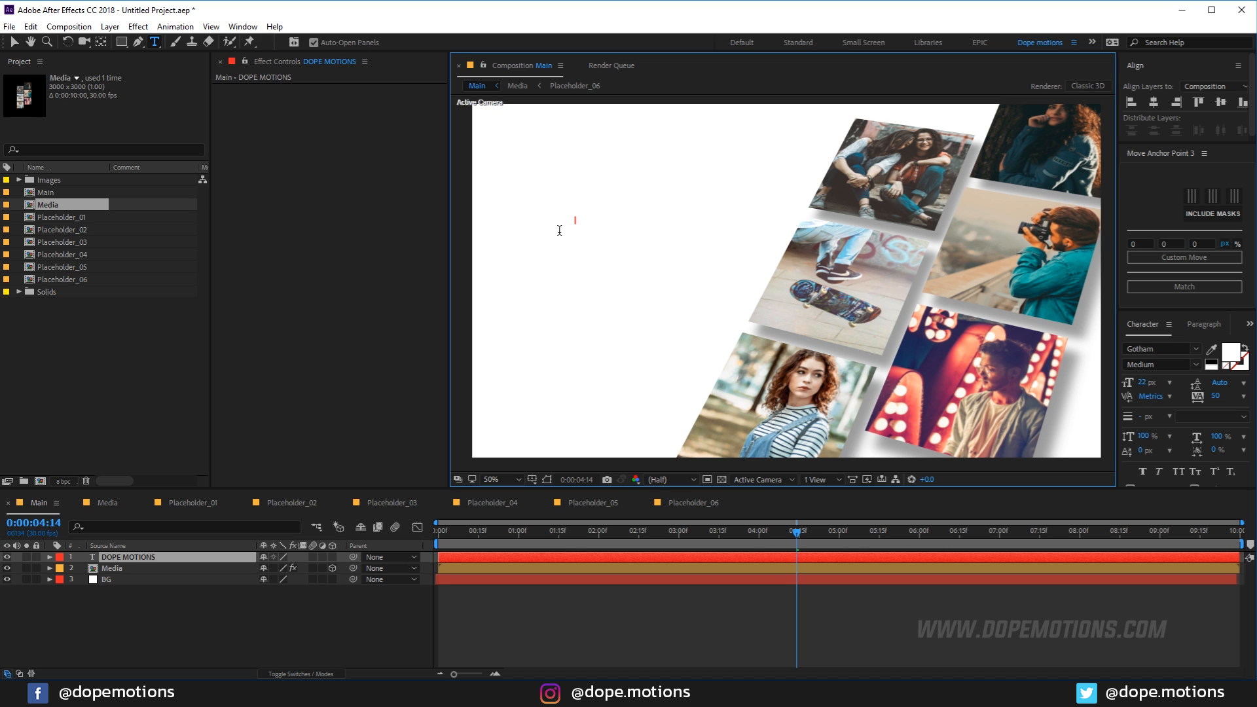
{"action": "left_click", "coordinate": [12, 43]}
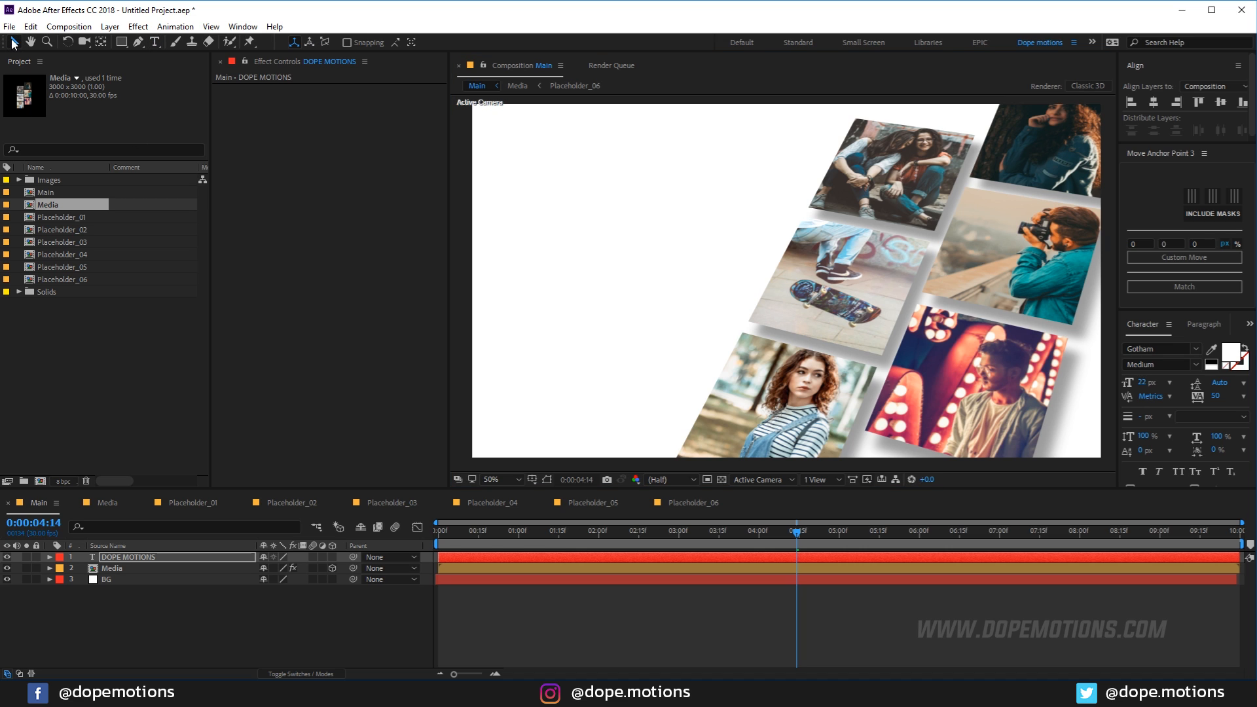
Change the DOPE MOTIONS text colour to dark gray and set its size to 80 px.
{"action": "left_click", "coordinate": [1230, 356]}
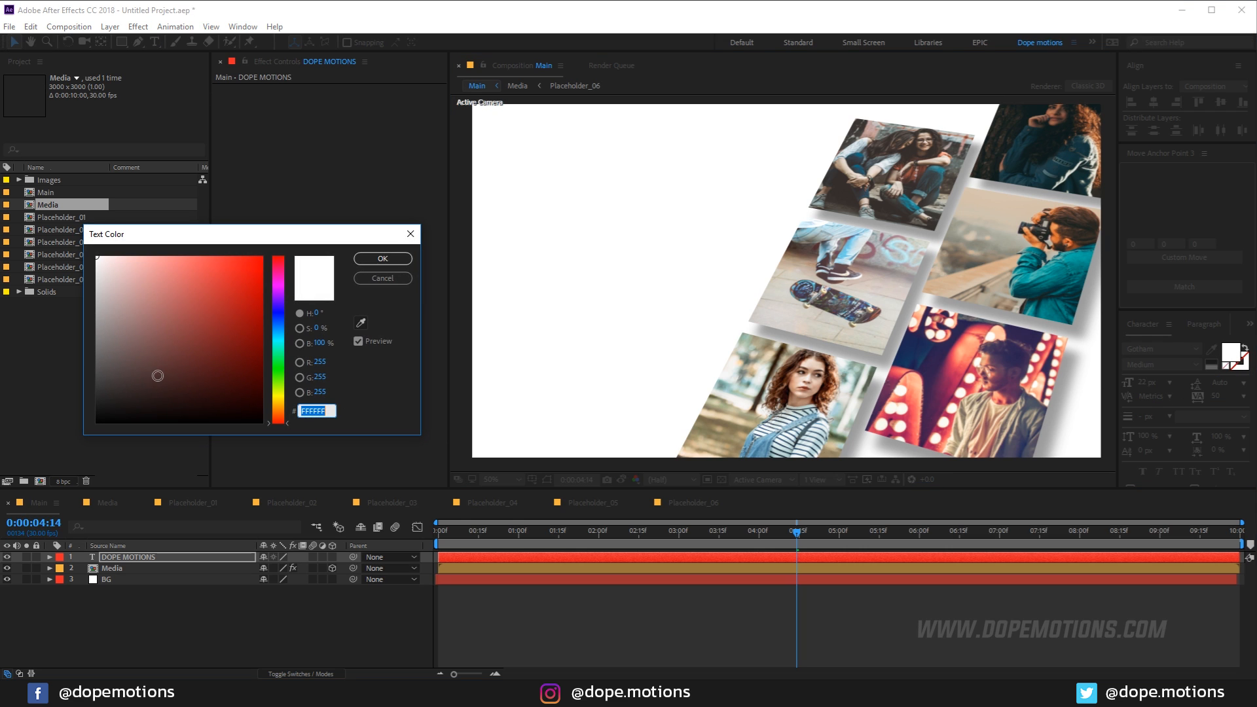
{"action": "left_click_drag", "start_coordinate": [157, 367], "coordinate": [83, 362]}
{"action": "left_click", "coordinate": [382, 259]}
{"action": "key", "text": "Caps_Lock"}
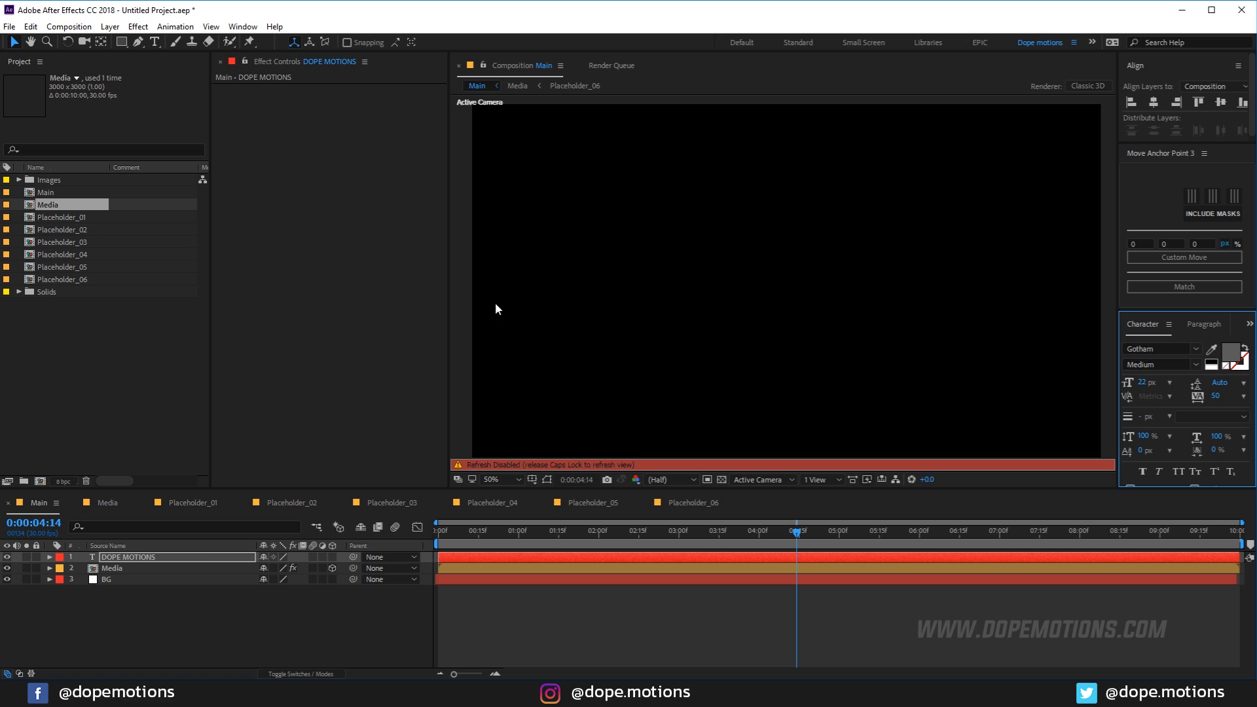
{"action": "key", "text": "Caps_Lock"}
{"action": "left_click", "coordinate": [123, 556]}
{"action": "left_click_drag", "start_coordinate": [1142, 383], "coordinate": [1153, 352]}
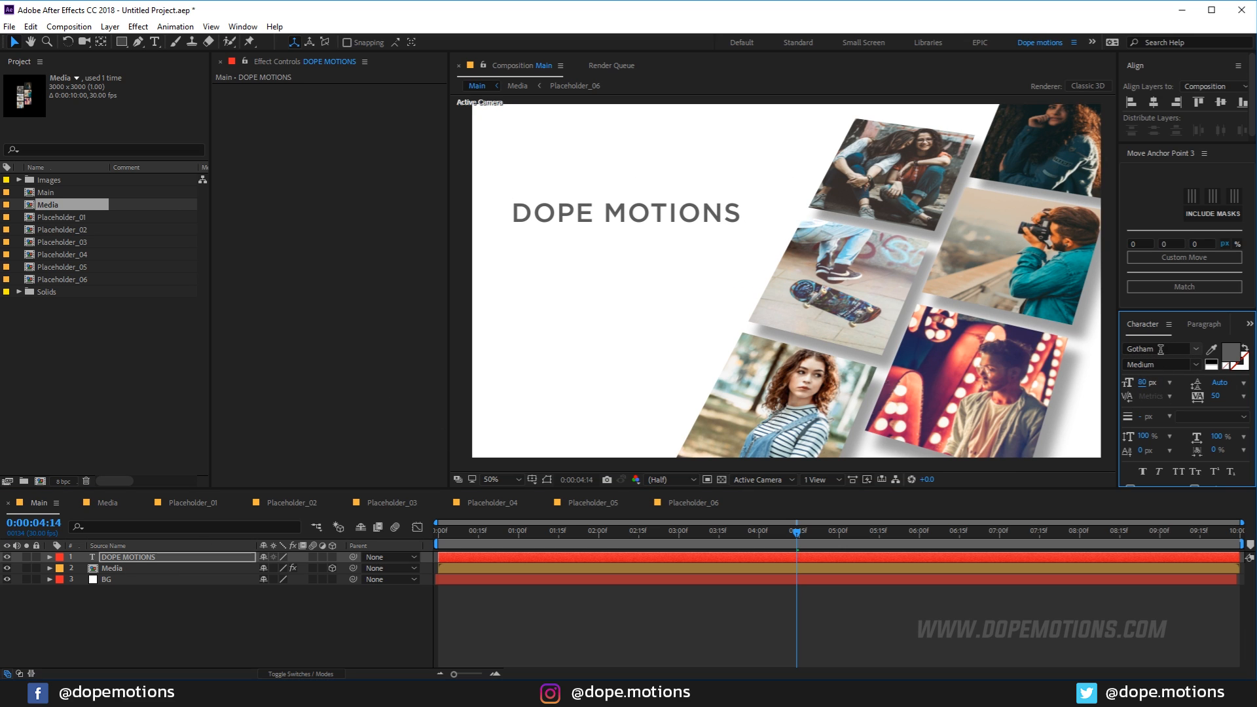
Set the DOPE MOTIONS title in Gotham Black with tracking 0, and move it slightly lower.
{"action": "left_click", "coordinate": [1160, 349]}
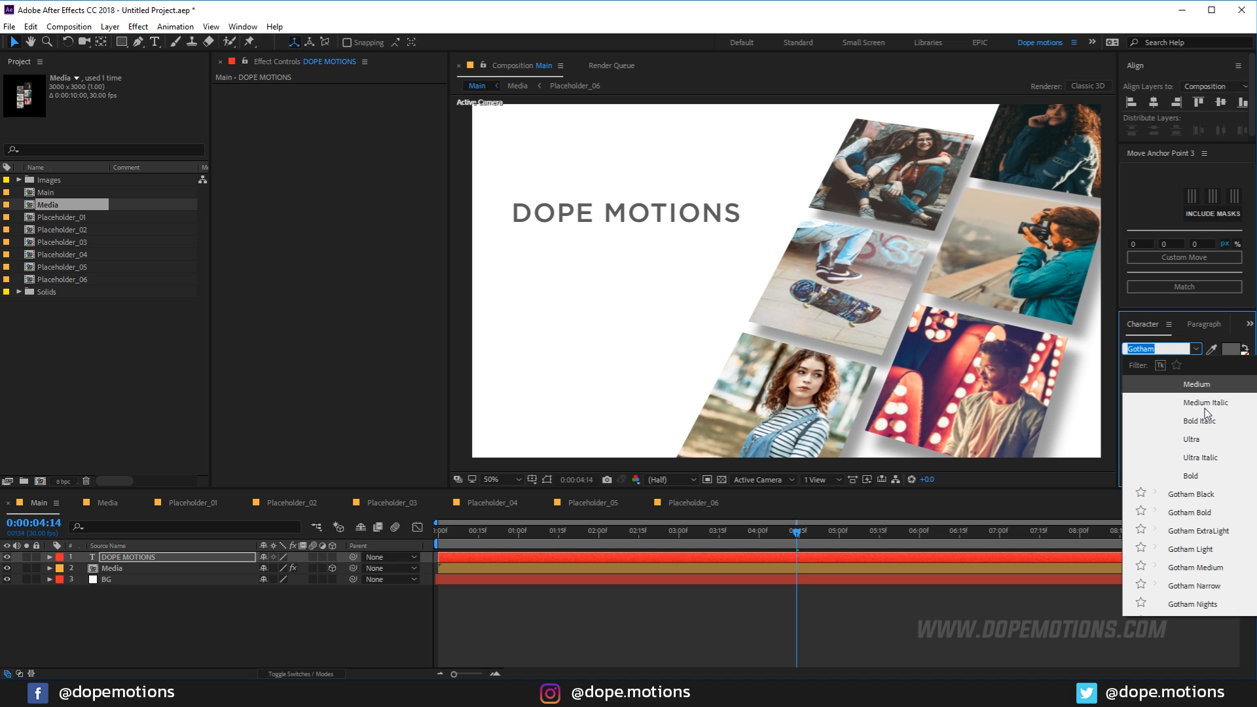
{"action": "left_click", "coordinate": [1191, 494]}
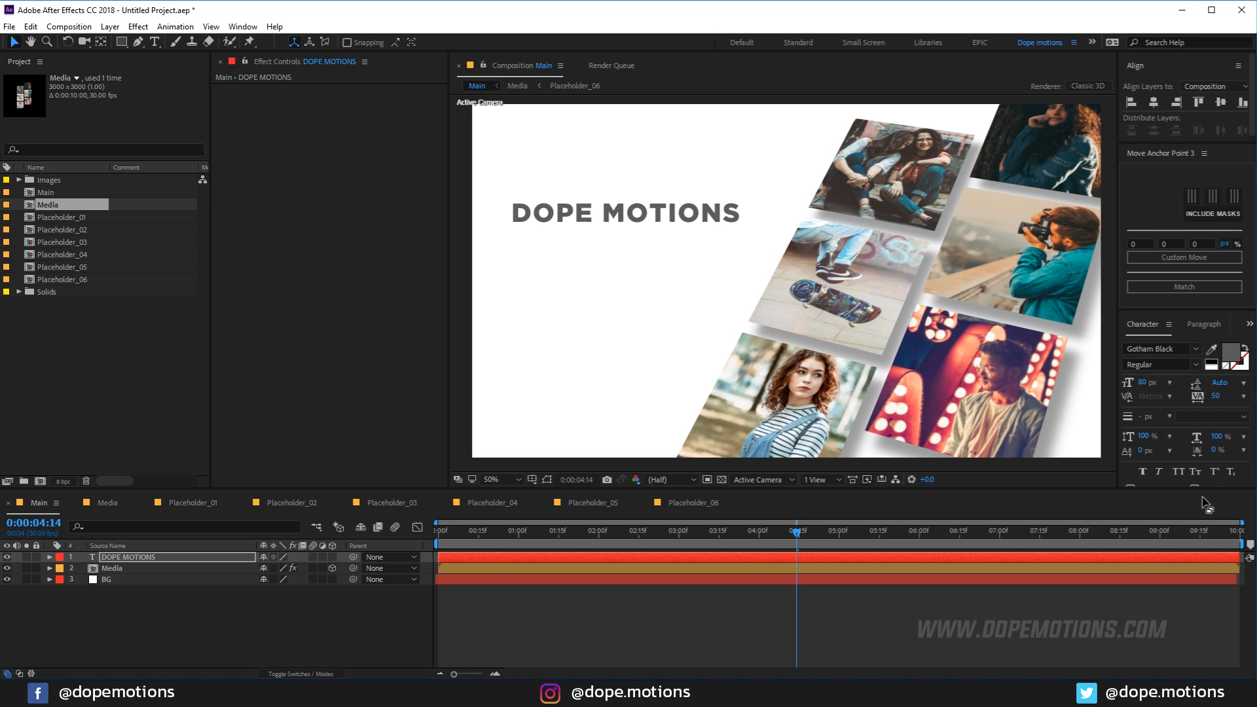
{"action": "left_click", "coordinate": [1214, 396]}
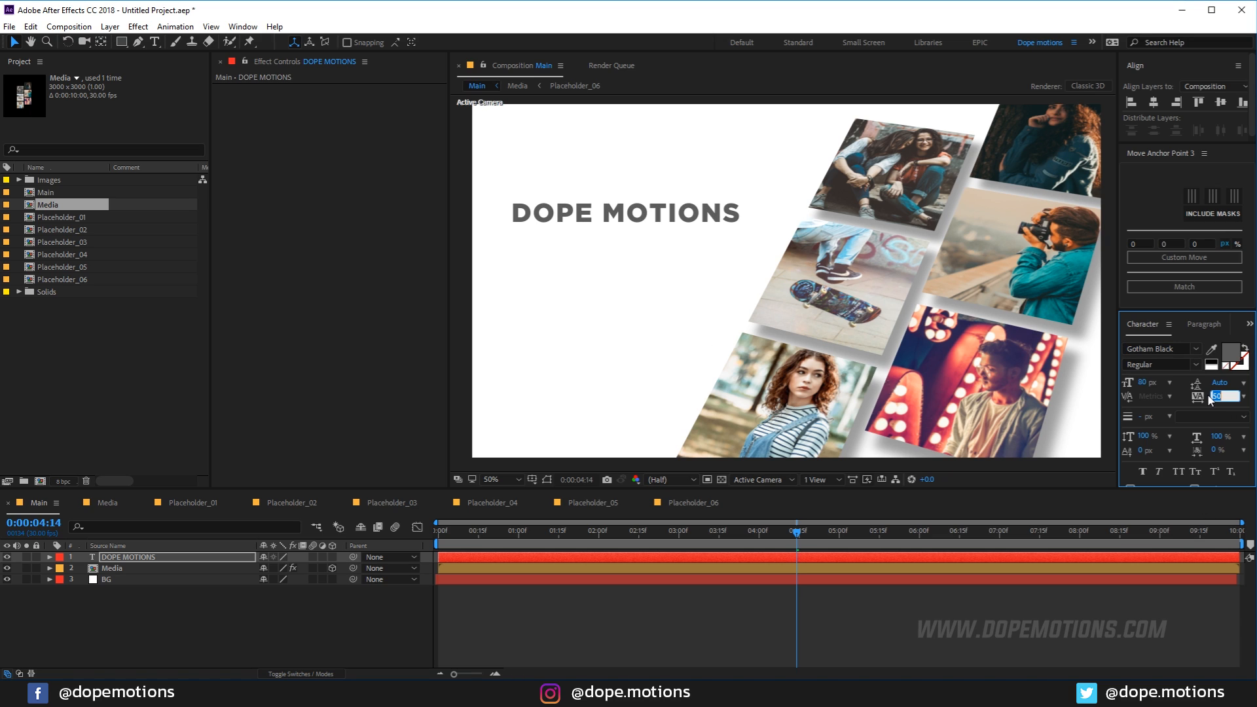
{"action": "type", "text": "0"}
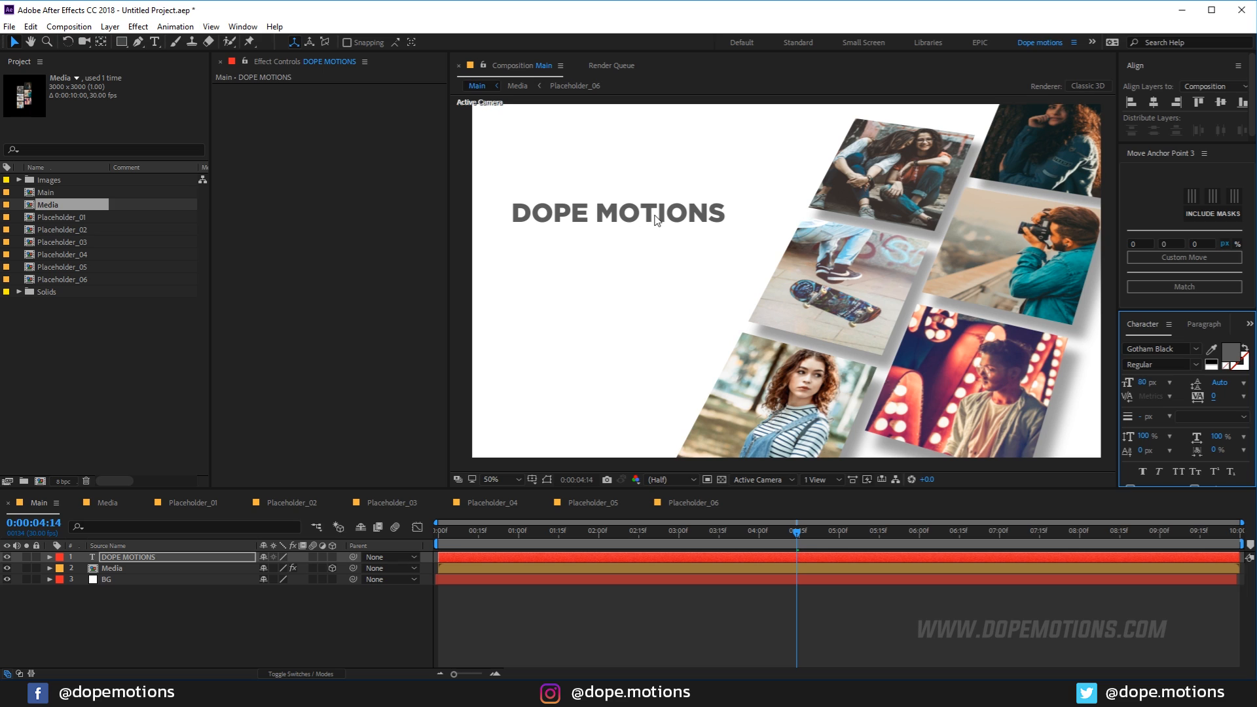
{"action": "mouse_move", "coordinate": [656, 220]}
{"action": "left_mouse_down"}
{"action": "mouse_move", "coordinate": [655, 271]}
{"action": "mouse_move", "coordinate": [654, 245]}
{"action": "left_mouse_up"}
Duplicate the DOPE MOTIONS layer, place the copy directly beneath it, and change its text to "SLIDESHOW".
{"action": "left_click", "coordinate": [132, 557]}
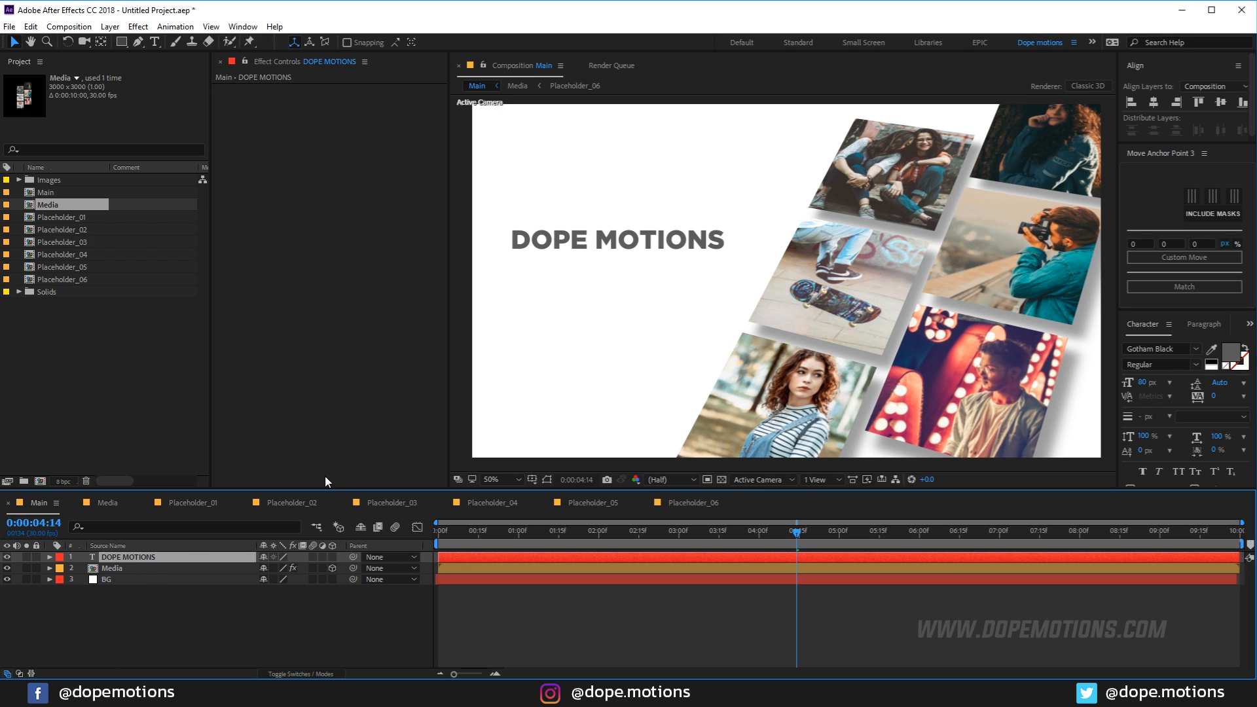
{"action": "key", "text": "ctrl+d"}
{"action": "left_click_drag", "start_coordinate": [622, 245], "coordinate": [621, 267]}
{"action": "key", "text": "Return"}
{"action": "double_click", "coordinate": [131, 557]}
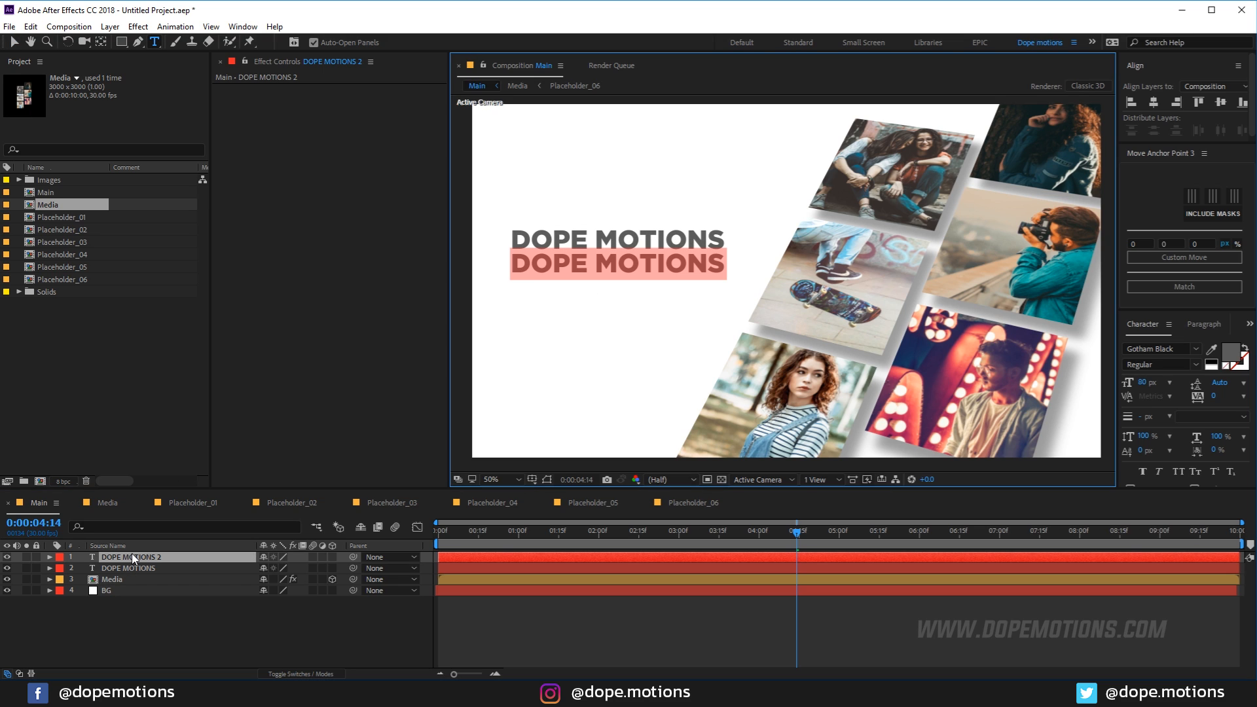
{"action": "type", "text": "SLIDESHOW"}
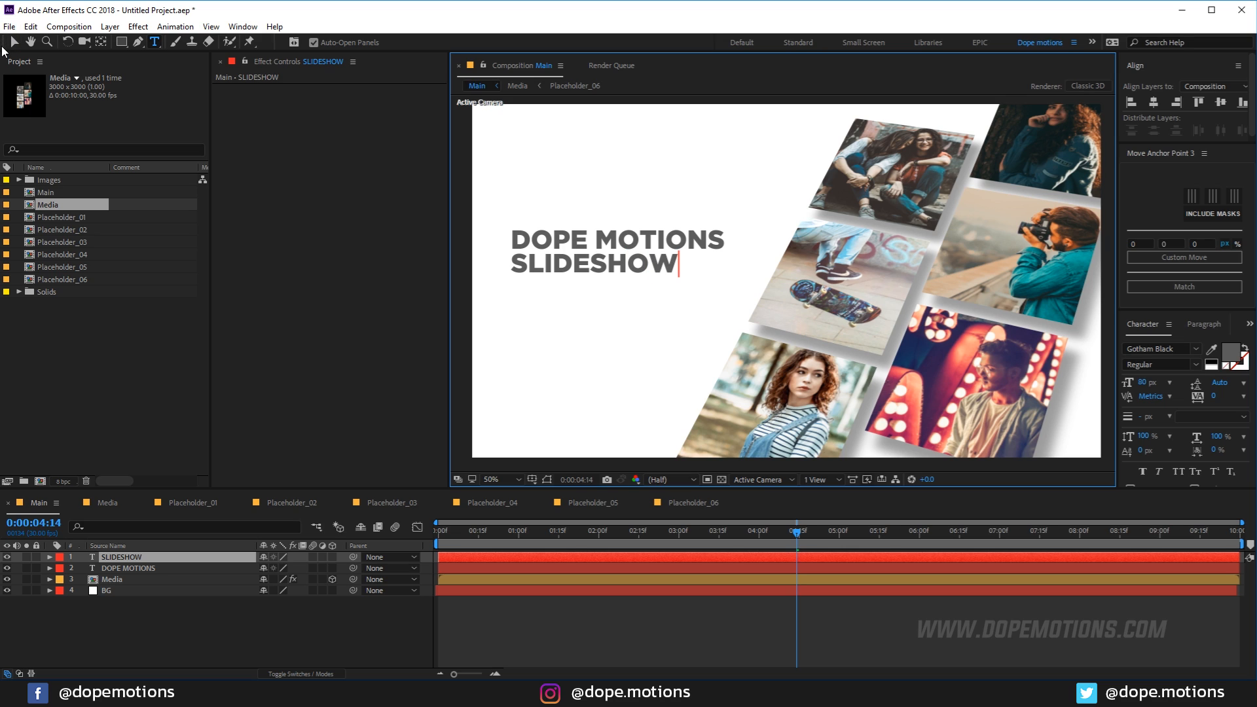
{"action": "left_click", "coordinate": [15, 42]}
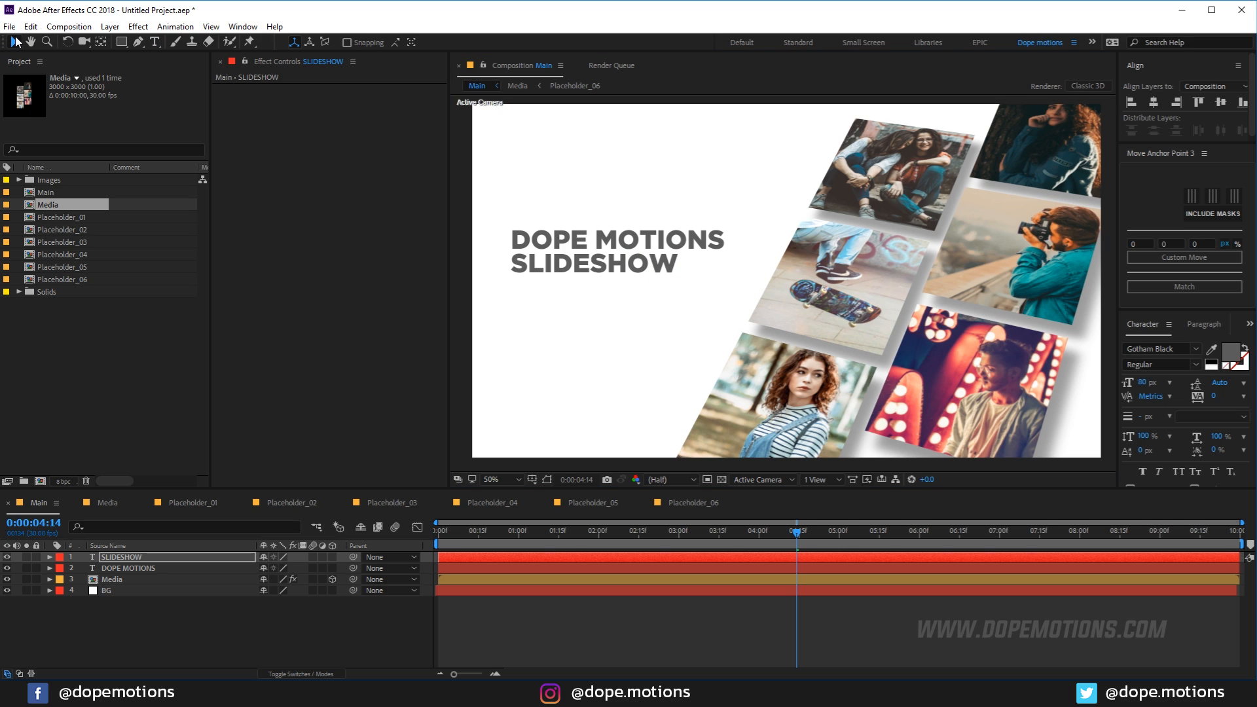
Move the SLIDESHOW line slightly lower and recolour the DOPE MOTIONS title bright orange.
{"action": "left_click_drag", "start_coordinate": [623, 275], "coordinate": [619, 290]}
{"action": "left_click_drag", "start_coordinate": [613, 285], "coordinate": [611, 275]}
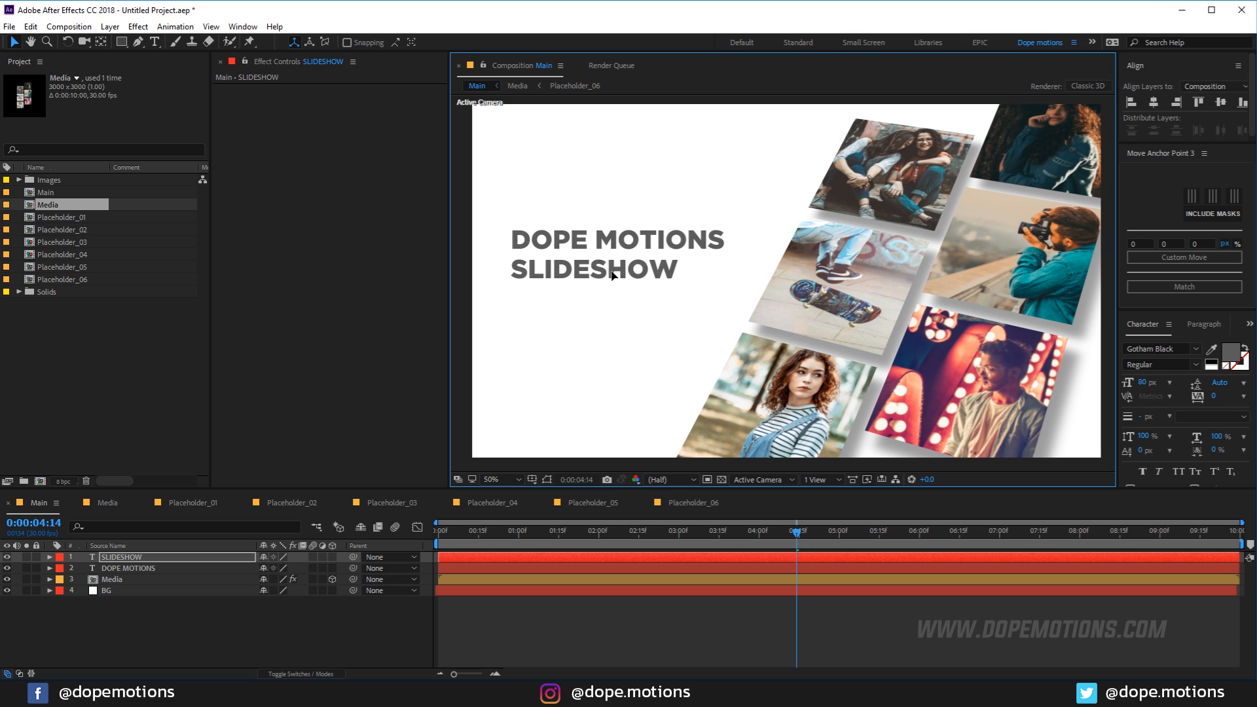
{"action": "left_click", "coordinate": [132, 567]}
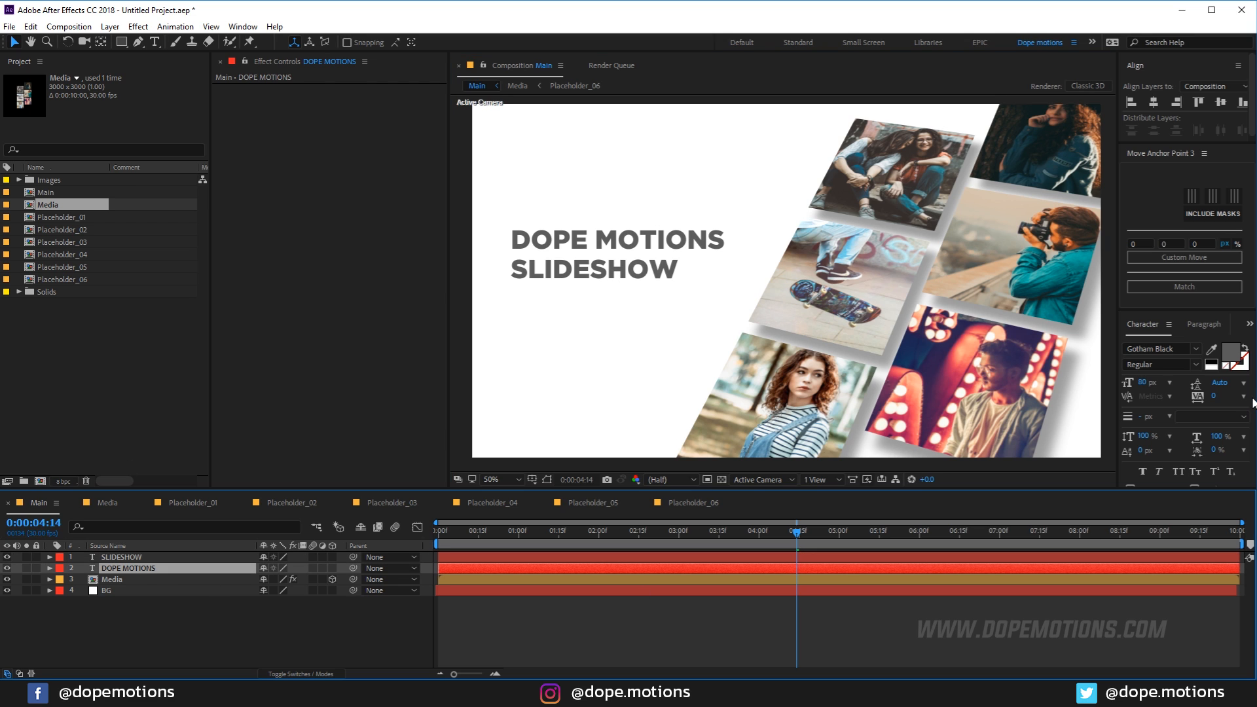
{"action": "left_click", "coordinate": [1229, 356]}
{"action": "left_click_drag", "start_coordinate": [286, 377], "coordinate": [286, 407]}
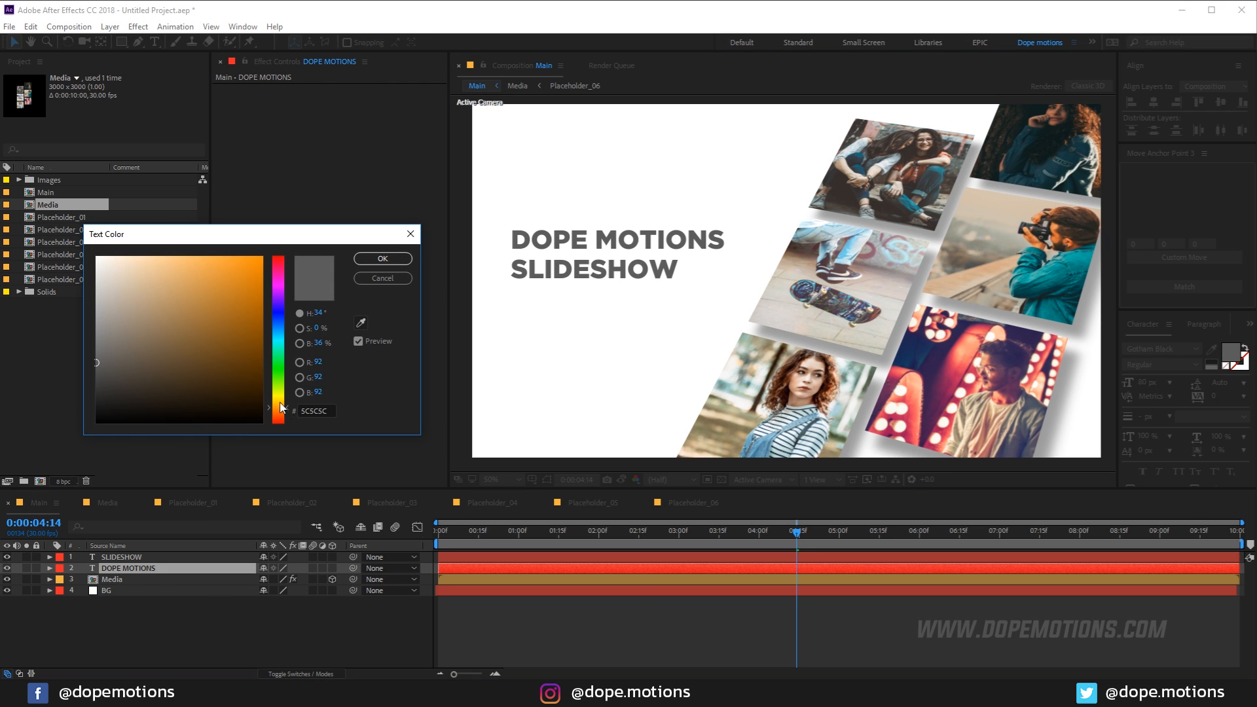
{"action": "left_click_drag", "start_coordinate": [203, 301], "coordinate": [248, 223]}
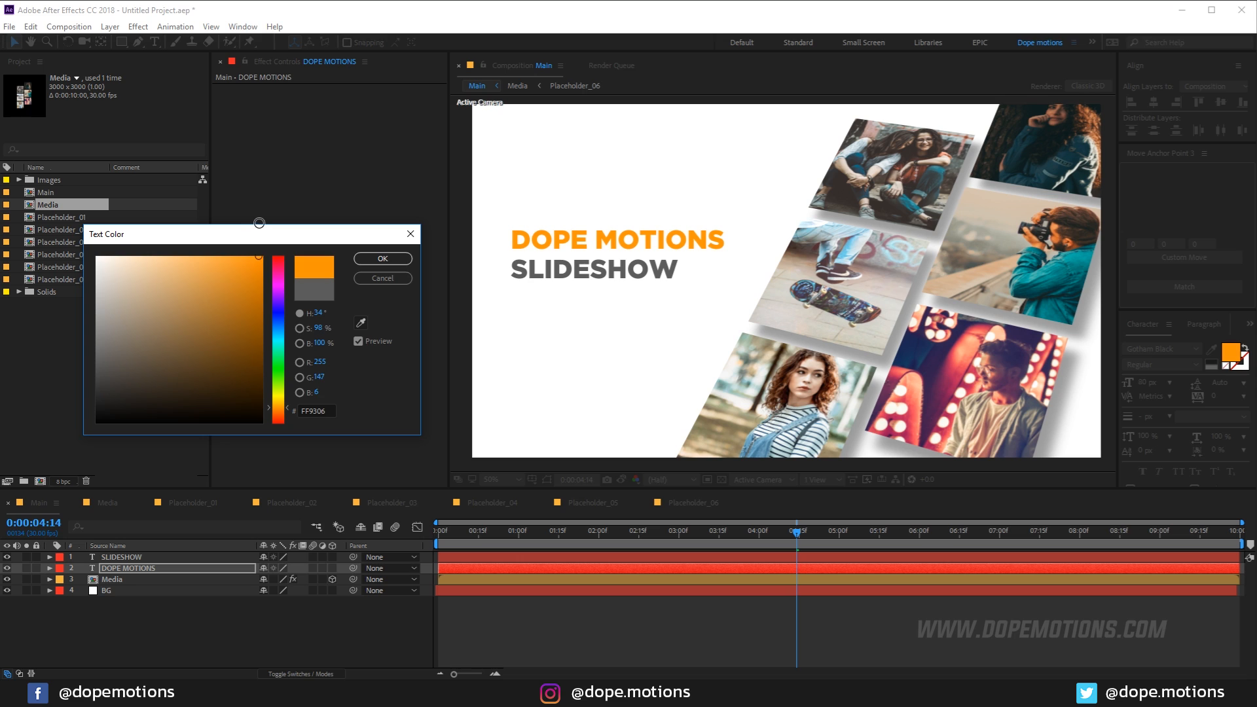
{"action": "left_click", "coordinate": [278, 403]}
{"action": "left_click", "coordinate": [383, 258]}
{"action": "left_click", "coordinate": [104, 605]}
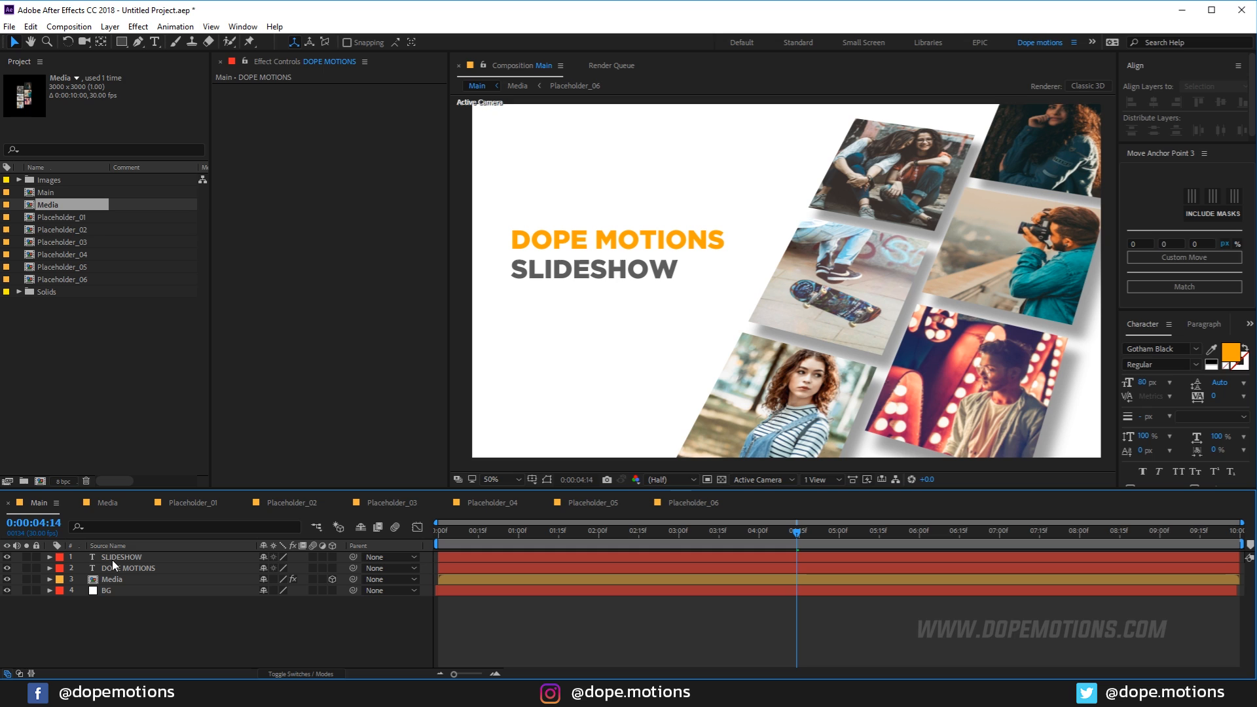
Draw a rectangle with a near-black #1C1C1C fill that covers the whole SLIDESHOW line beneath DOPE MOTIONS.
{"action": "left_click", "coordinate": [122, 42]}
{"action": "left_click", "coordinate": [350, 42]}
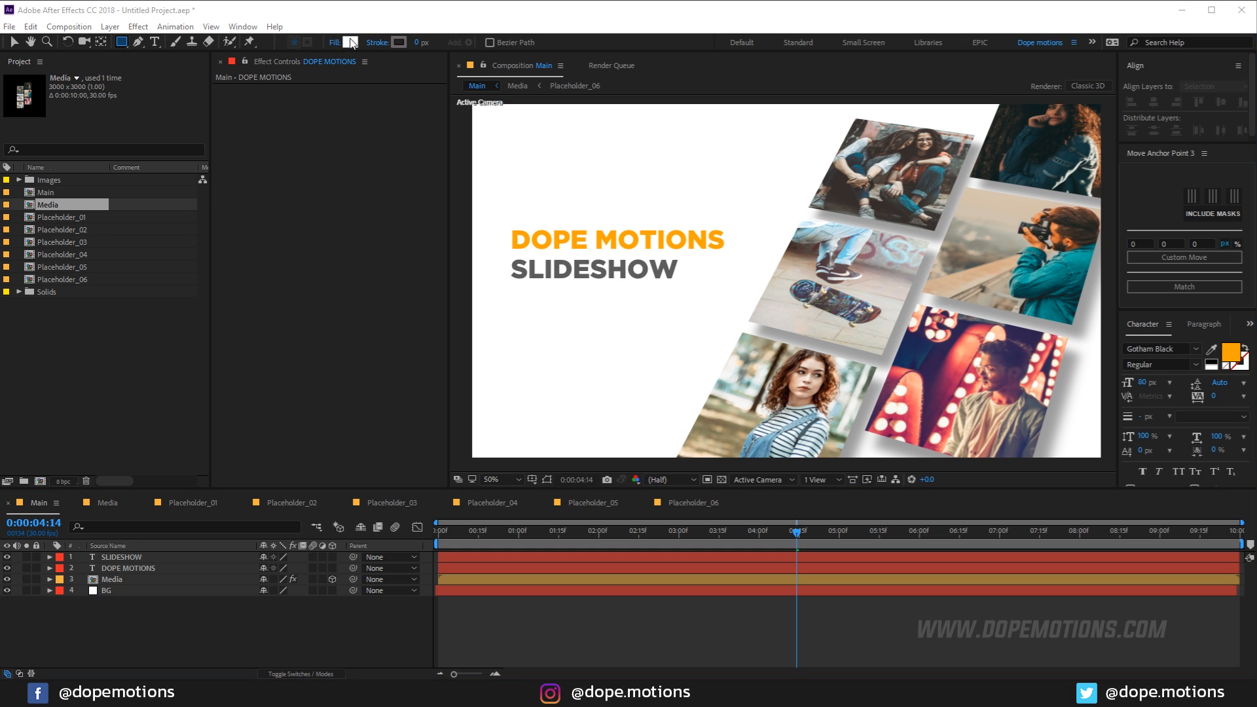
{"action": "left_click_drag", "start_coordinate": [178, 326], "coordinate": [67, 404]}
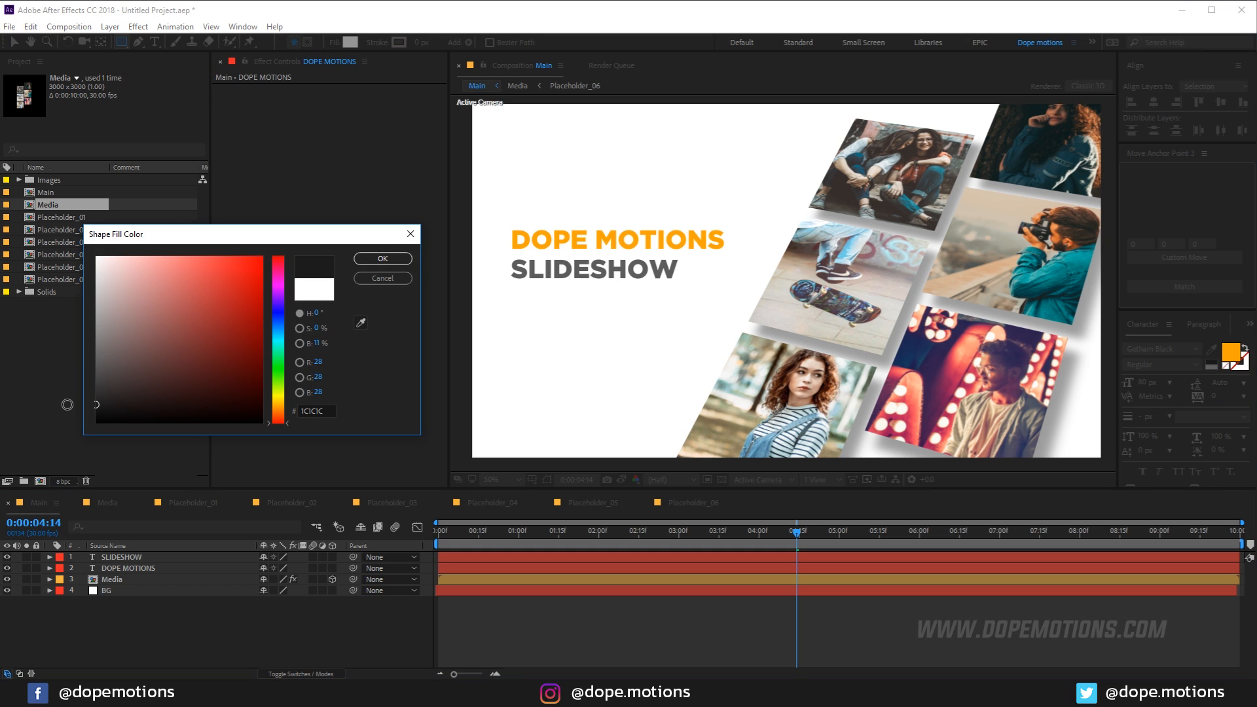
{"action": "left_click", "coordinate": [383, 258]}
{"action": "scroll", "coordinate": [444, 285], "scroll_direction": "up", "scroll_amount": 2}
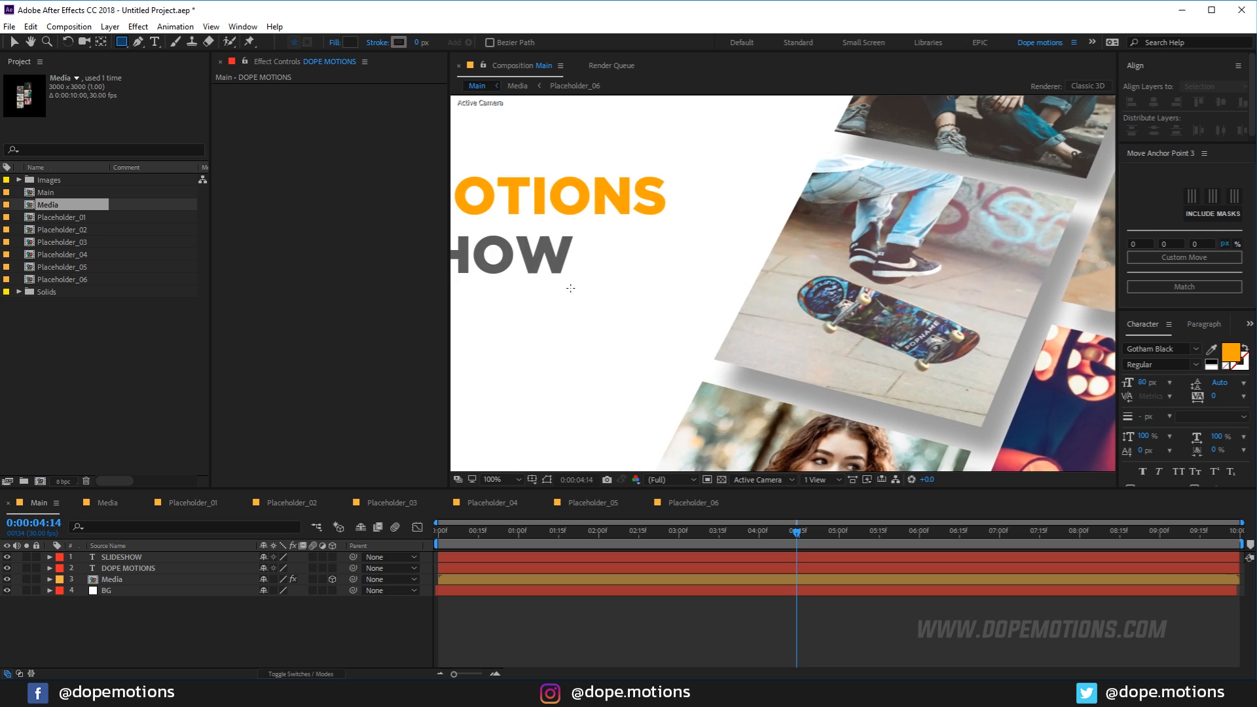
{"action": "left_click_drag", "start_coordinate": [569, 286], "coordinate": [830, 309]}
{"action": "left_click_drag", "start_coordinate": [496, 252], "coordinate": [859, 303]}
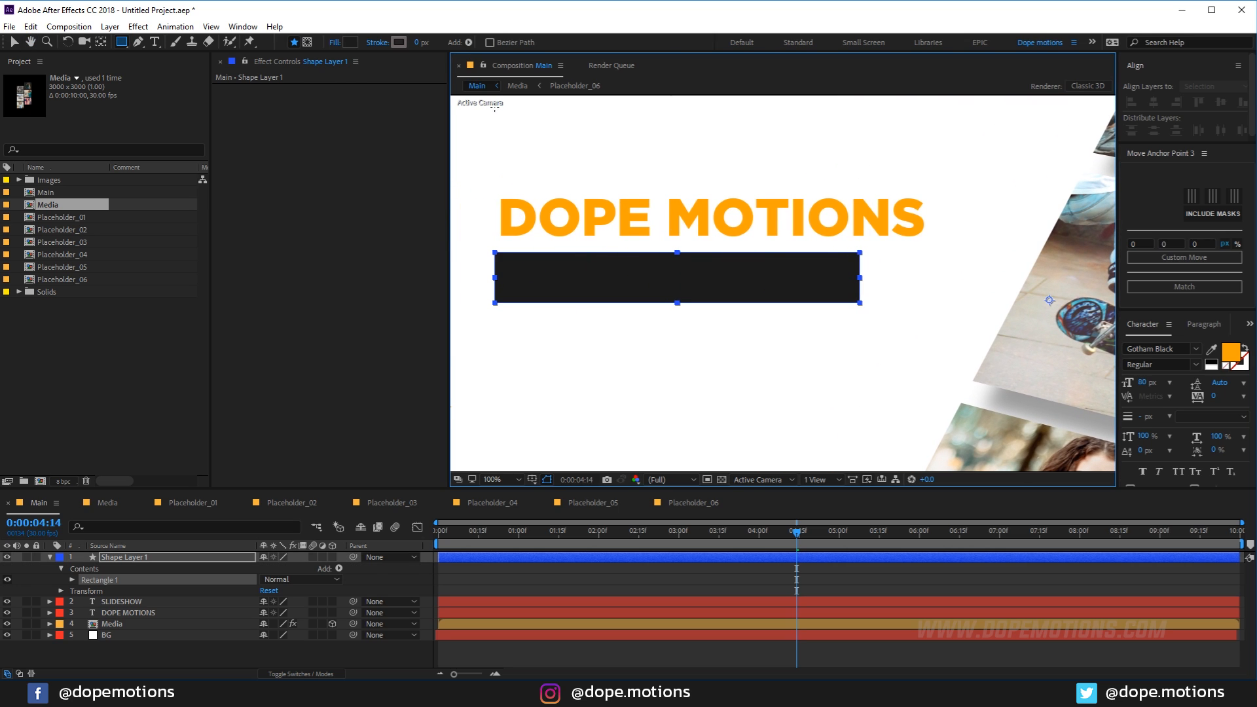
Change the rectangle's fill to dark gray #2F2F2F and move its layer directly below the SLIDESHOW text layer.
{"action": "left_click", "coordinate": [351, 42]}
{"action": "left_click_drag", "start_coordinate": [104, 393], "coordinate": [88, 392]}
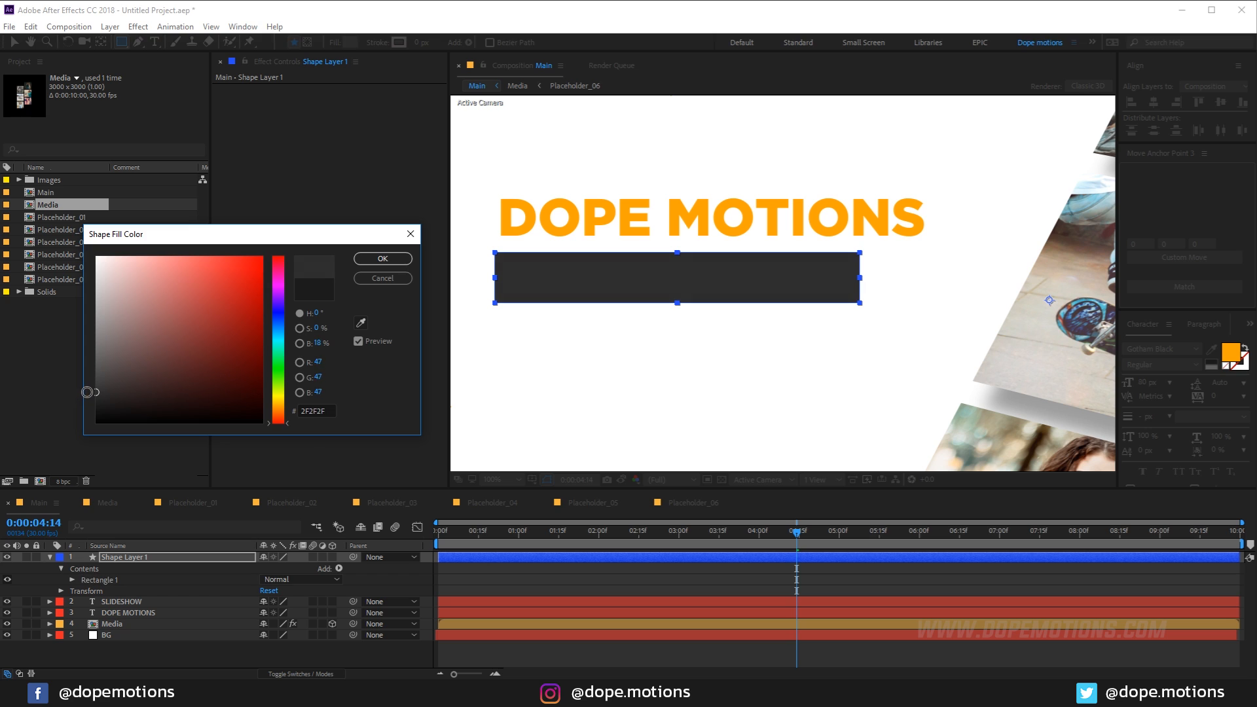
{"action": "left_click", "coordinate": [383, 258]}
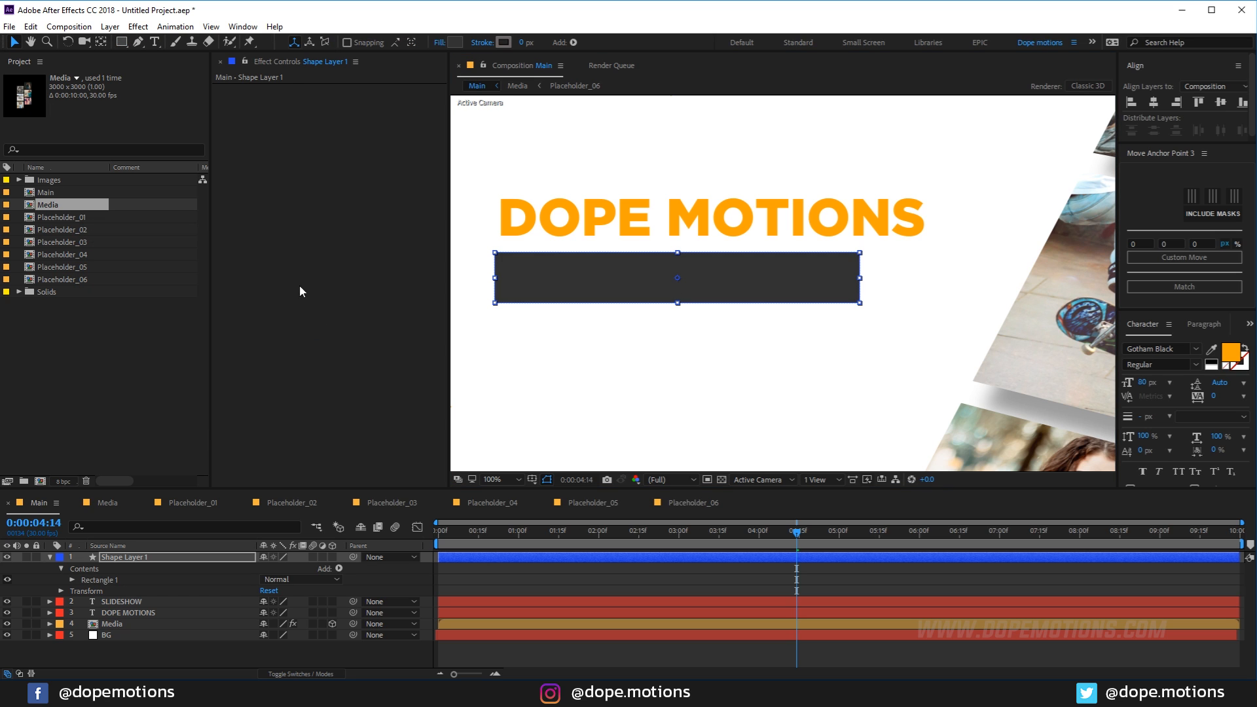
{"action": "left_click_drag", "start_coordinate": [120, 558], "coordinate": [113, 608]}
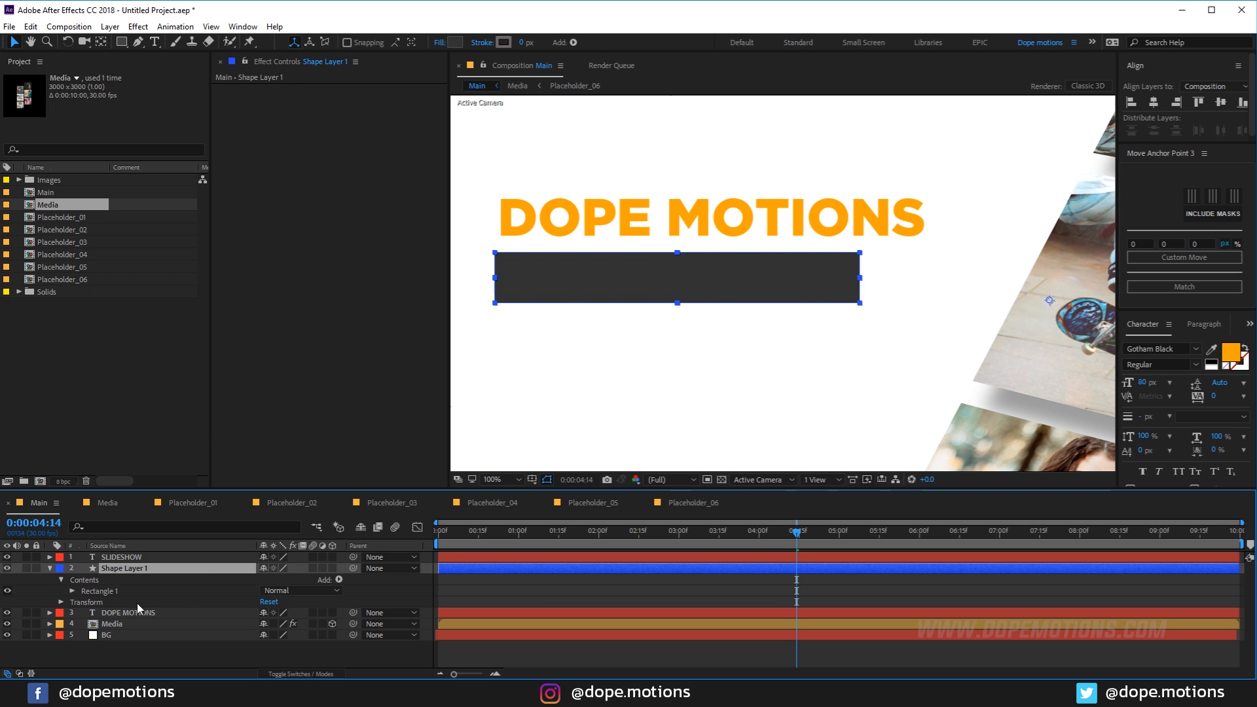
Change the SLIDESHOW text colour to white (#FFFFFF).
{"action": "left_click", "coordinate": [134, 558]}
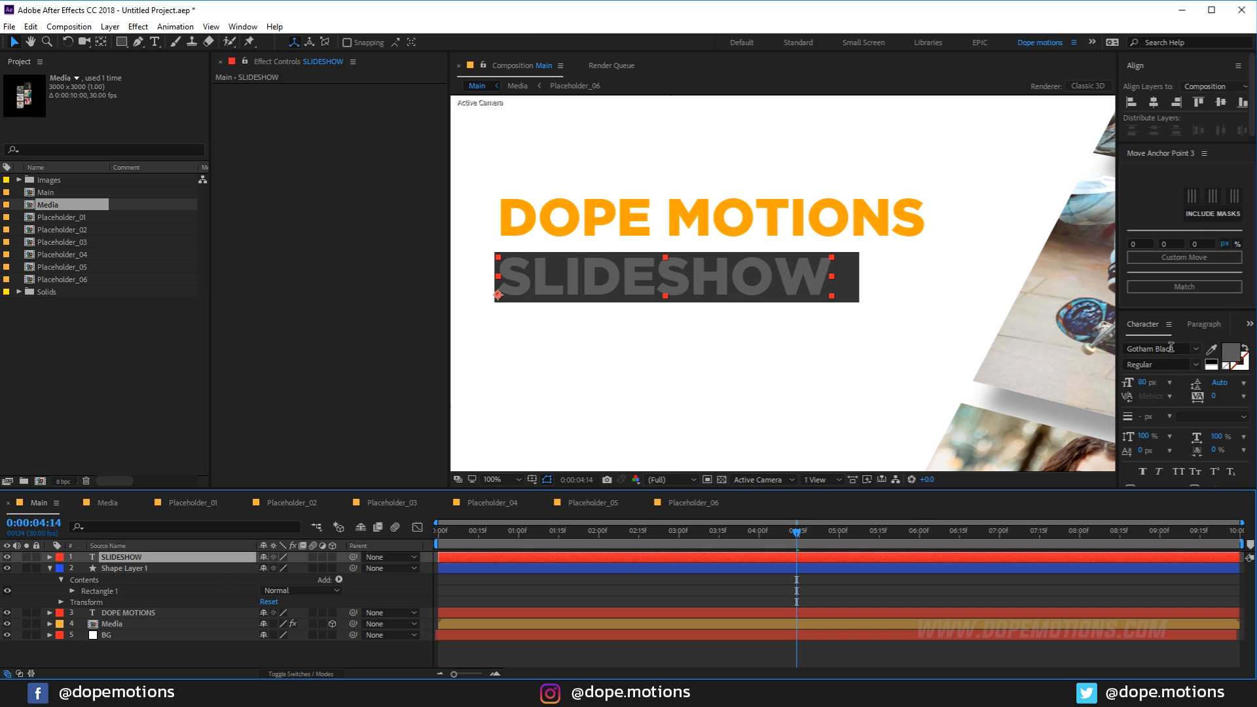
{"action": "left_click", "coordinate": [1227, 362]}
{"action": "left_click", "coordinate": [97, 257]}
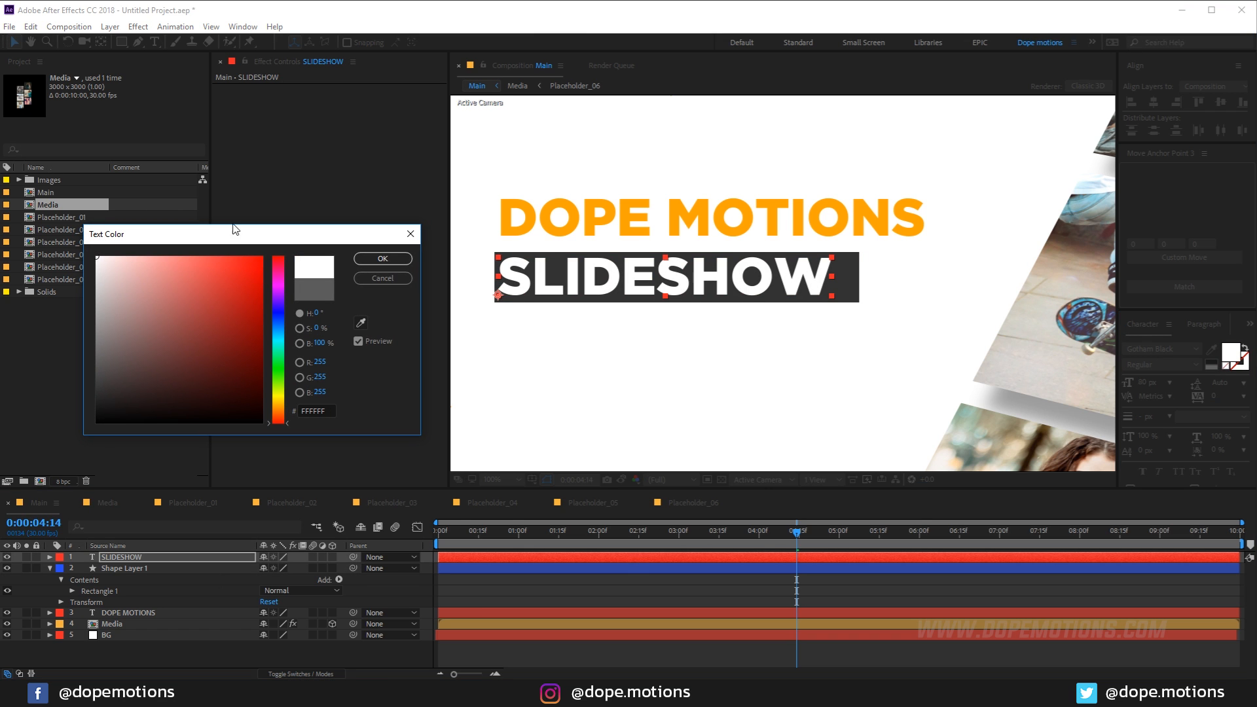
{"action": "left_click", "coordinate": [378, 259]}
{"action": "left_click", "coordinate": [178, 654]}
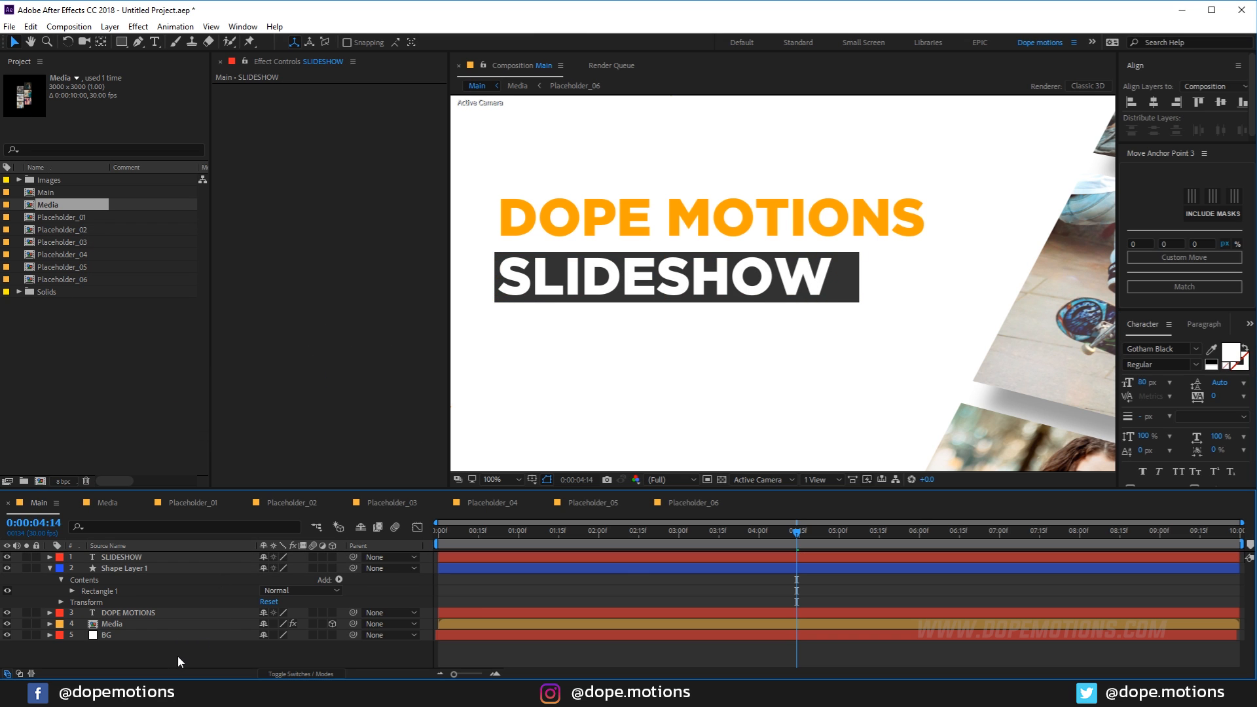
Set the SLIDESHOW text size to 50 px and move it up to sit vertically centred in the dark rectangle.
{"action": "left_click", "coordinate": [115, 559]}
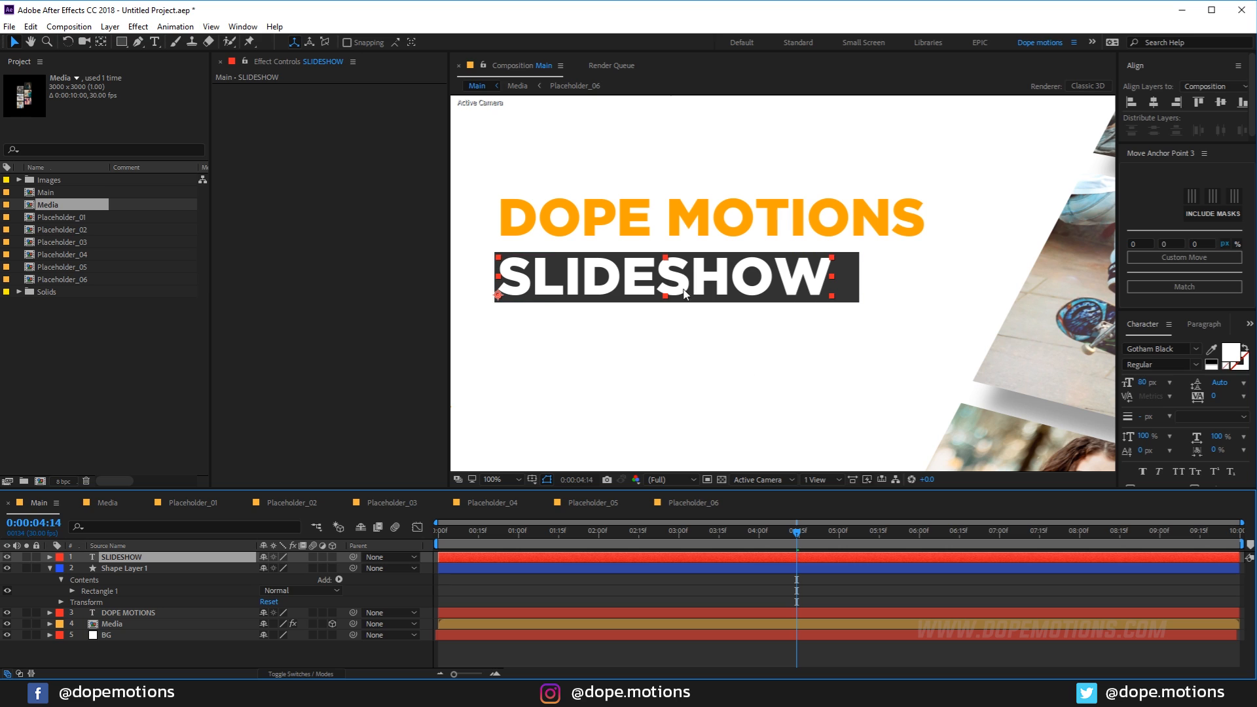
{"action": "left_click_drag", "start_coordinate": [1144, 385], "coordinate": [1016, 364]}
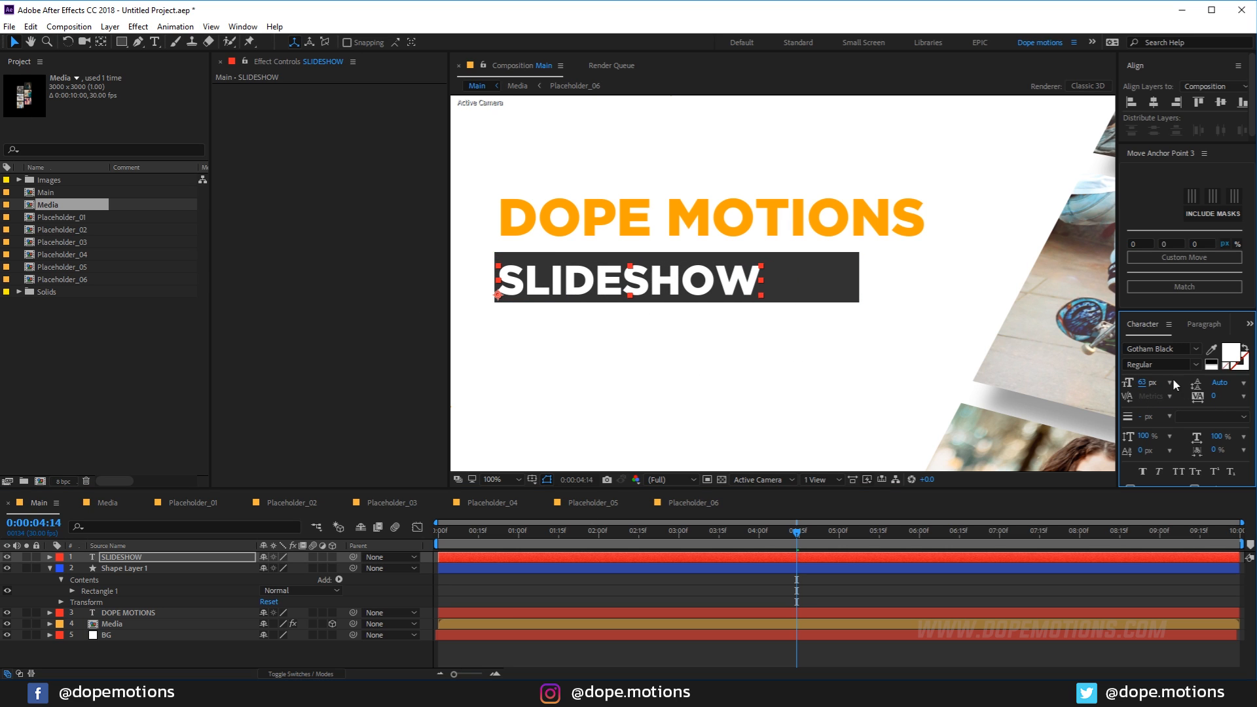
{"action": "left_click", "coordinate": [1145, 385]}
{"action": "type", "text": "50"}
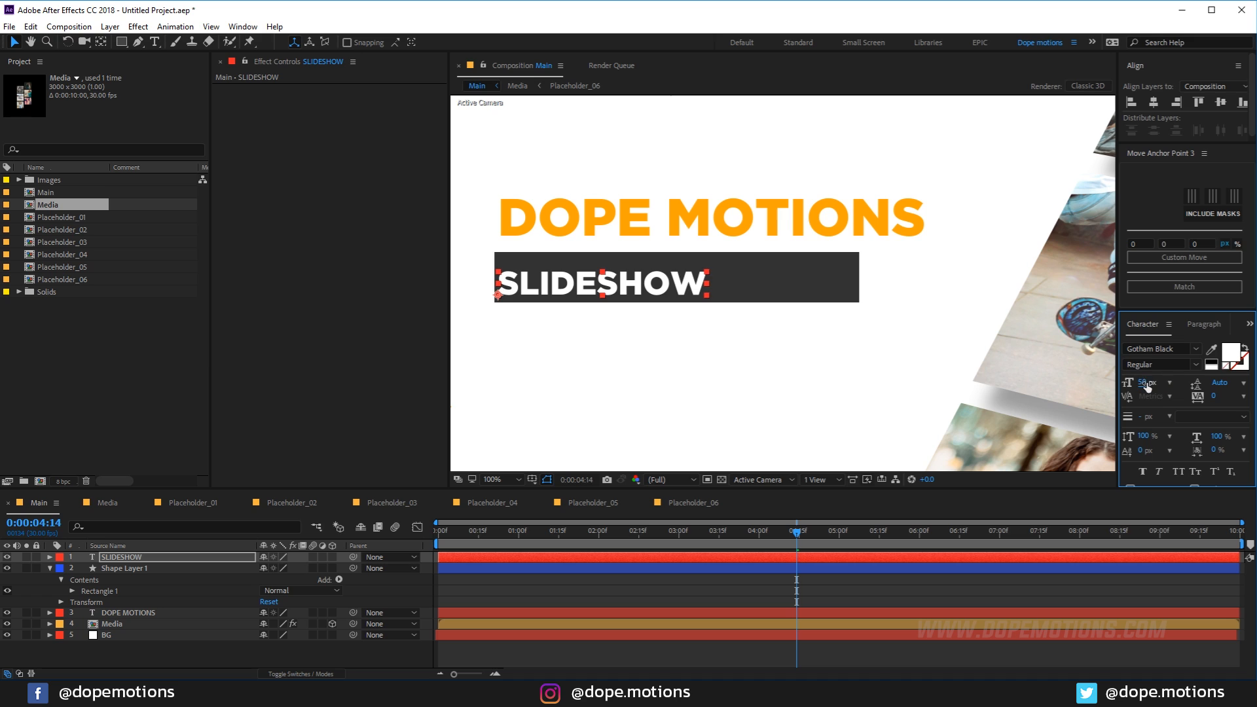
{"action": "key", "text": "Return"}
{"action": "left_click_drag", "start_coordinate": [529, 285], "coordinate": [529, 278]}
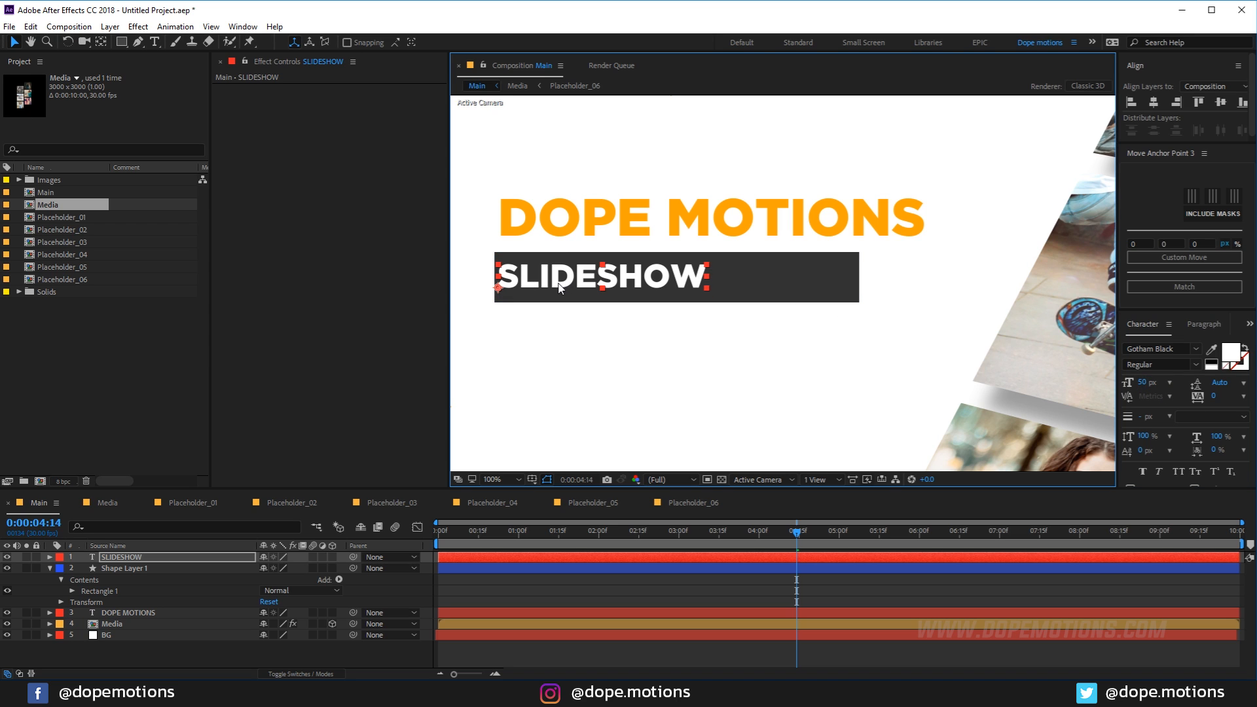
Move the dark rectangle's anchor point to the middle of its left edge and narrow the rectangle to fit the SLIDESHOW text.
{"action": "left_click", "coordinate": [125, 568]}
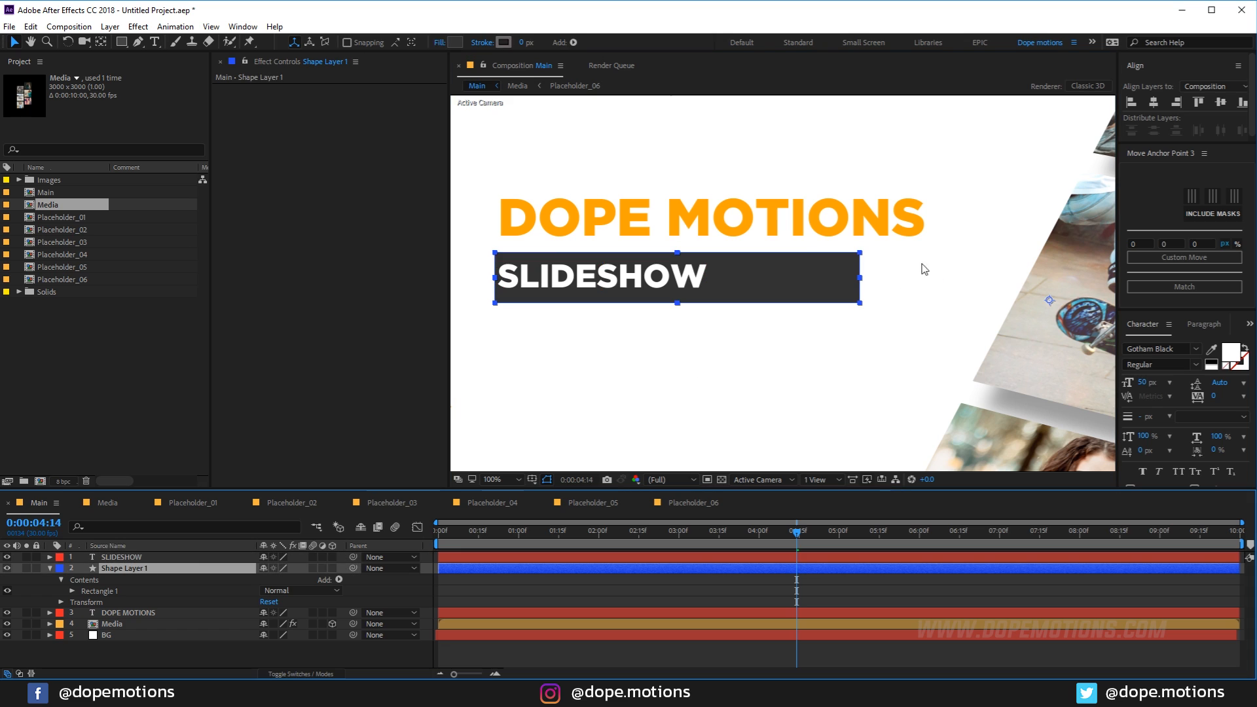
{"action": "left_click", "coordinate": [1132, 198]}
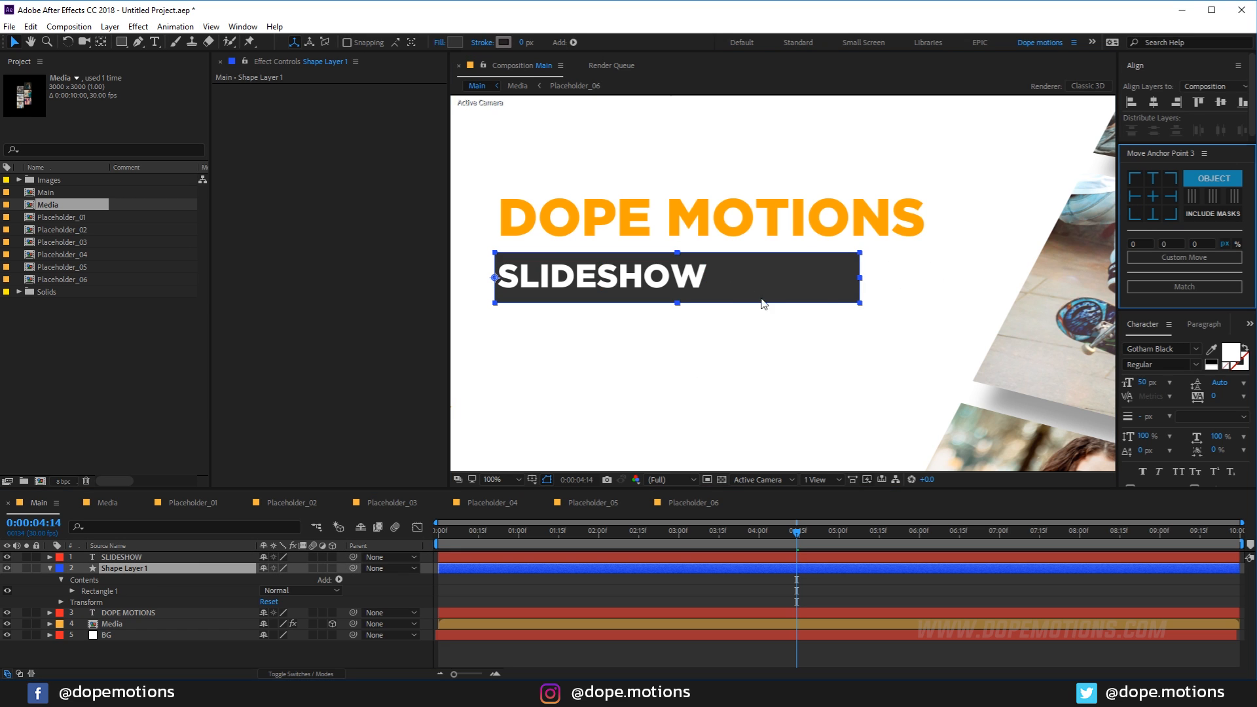
{"action": "left_click_drag", "start_coordinate": [852, 278], "coordinate": [713, 276]}
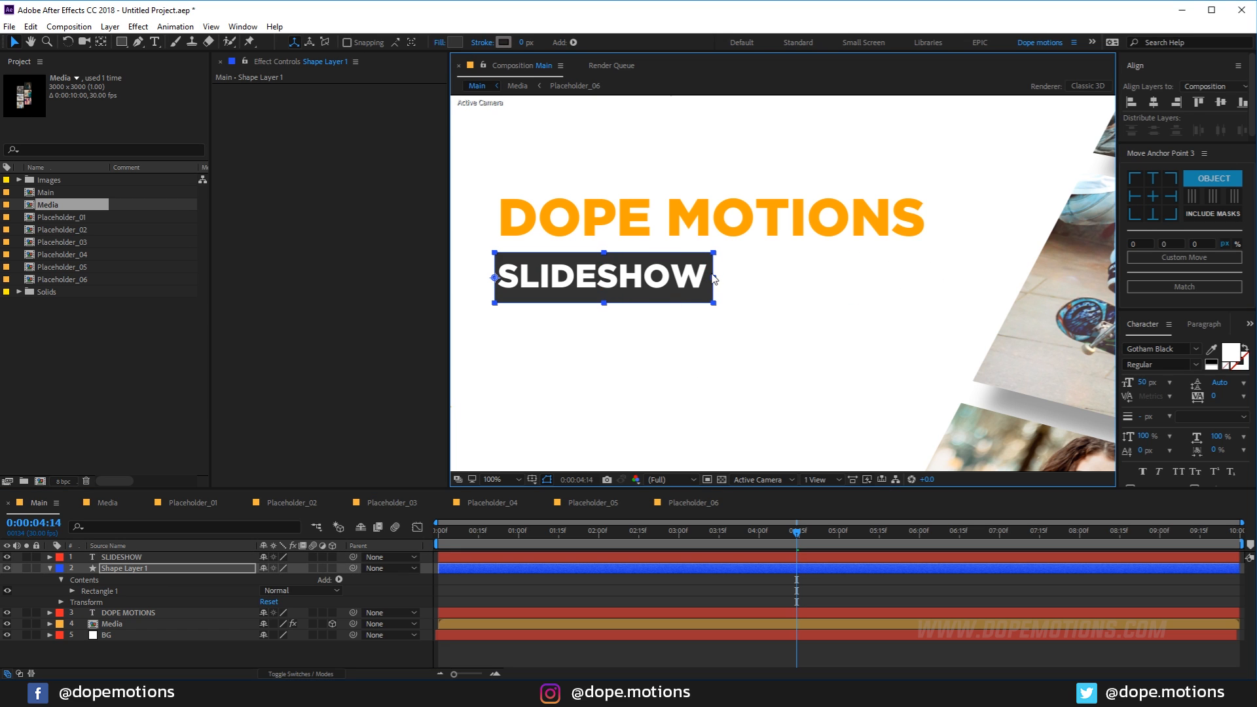
Nudge the SLIDESHOW text slightly to the right so it sits evenly inside the dark rectangle.
{"action": "left_click", "coordinate": [116, 557]}
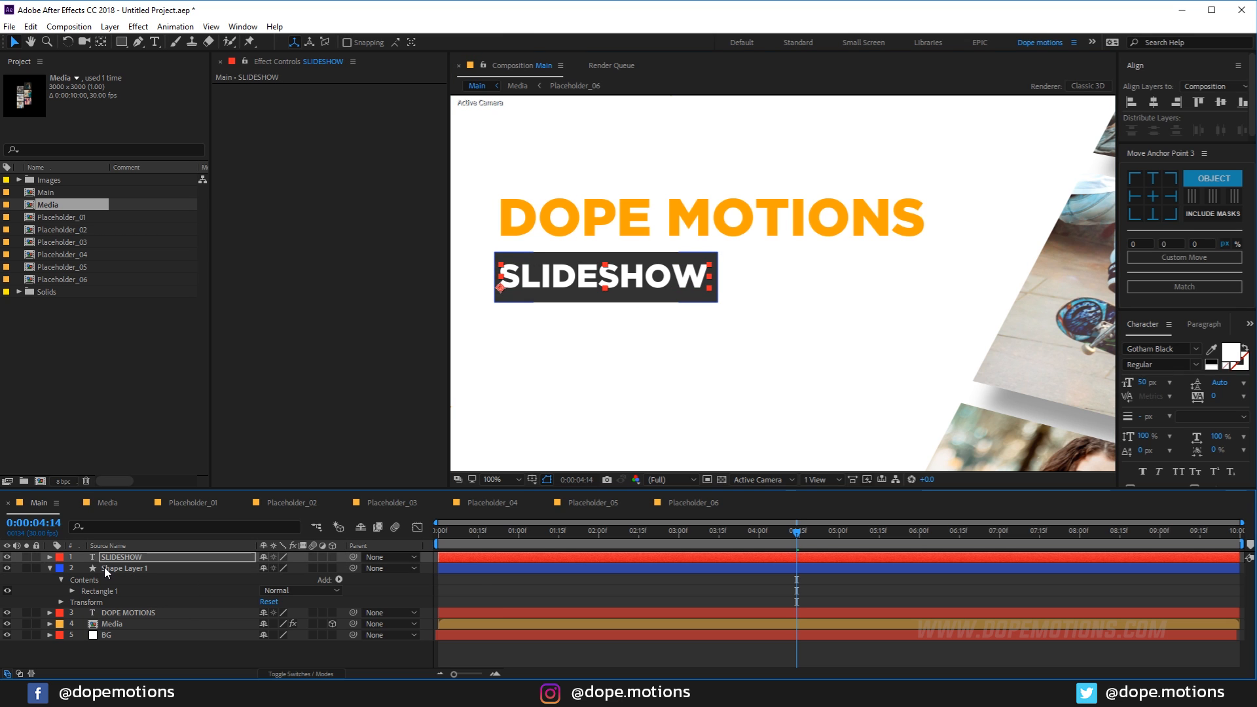
{"action": "left_click", "coordinate": [598, 316]}
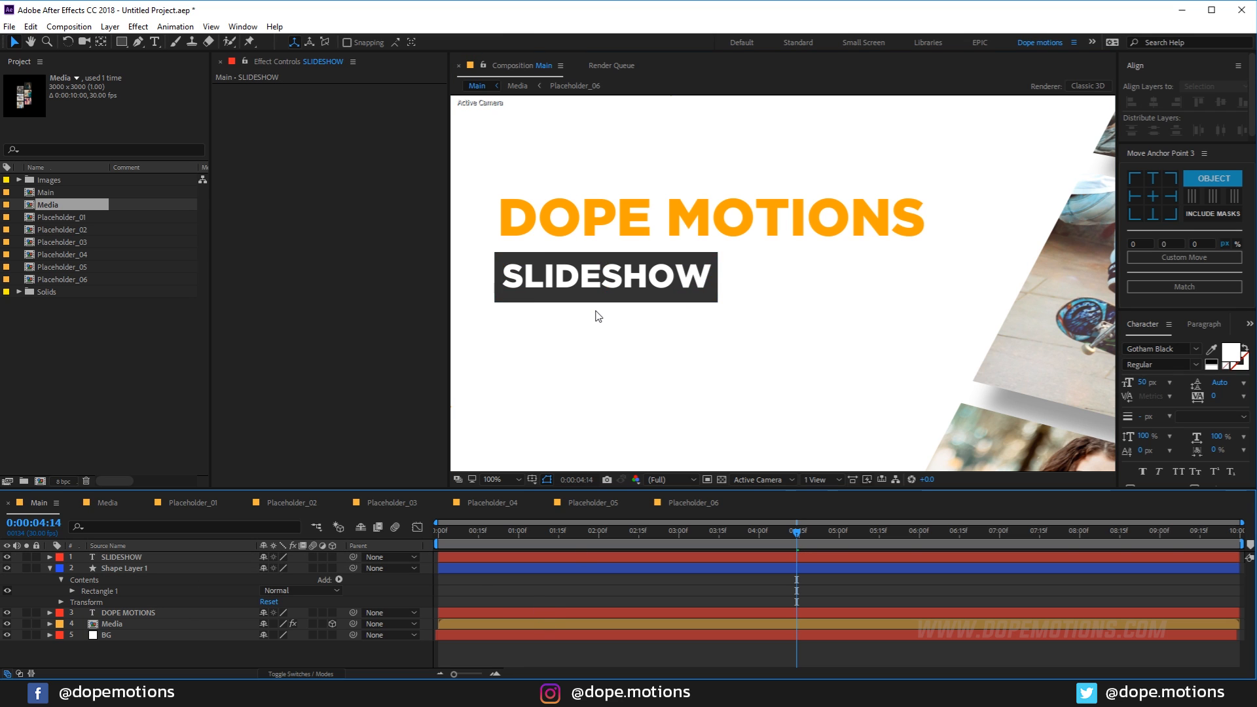
{"action": "scroll", "coordinate": [598, 316], "scroll_direction": "down", "scroll_amount": 1}
{"action": "scroll", "coordinate": [740, 373], "scroll_direction": "down", "scroll_amount": 1}
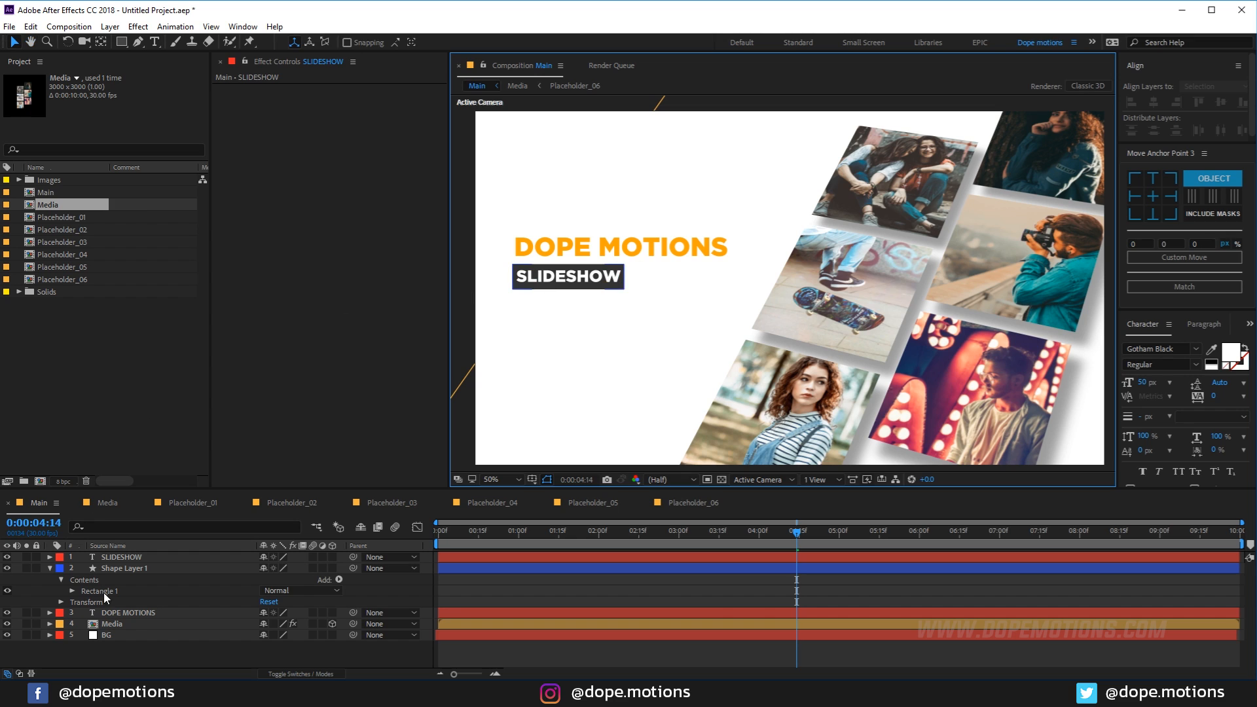
Collapse the shape layer's properties and rename the layer "Box".
{"action": "left_click", "coordinate": [50, 569]}
{"action": "left_click", "coordinate": [112, 567]}
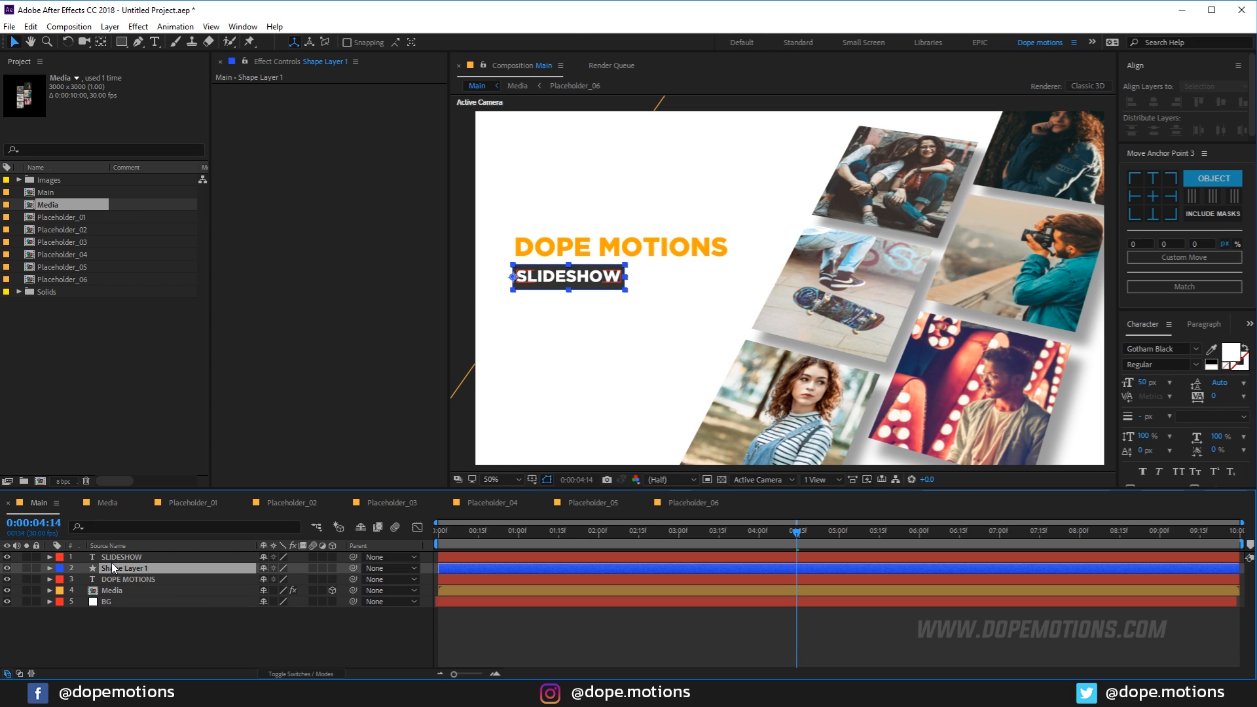
{"action": "key", "text": "Return"}
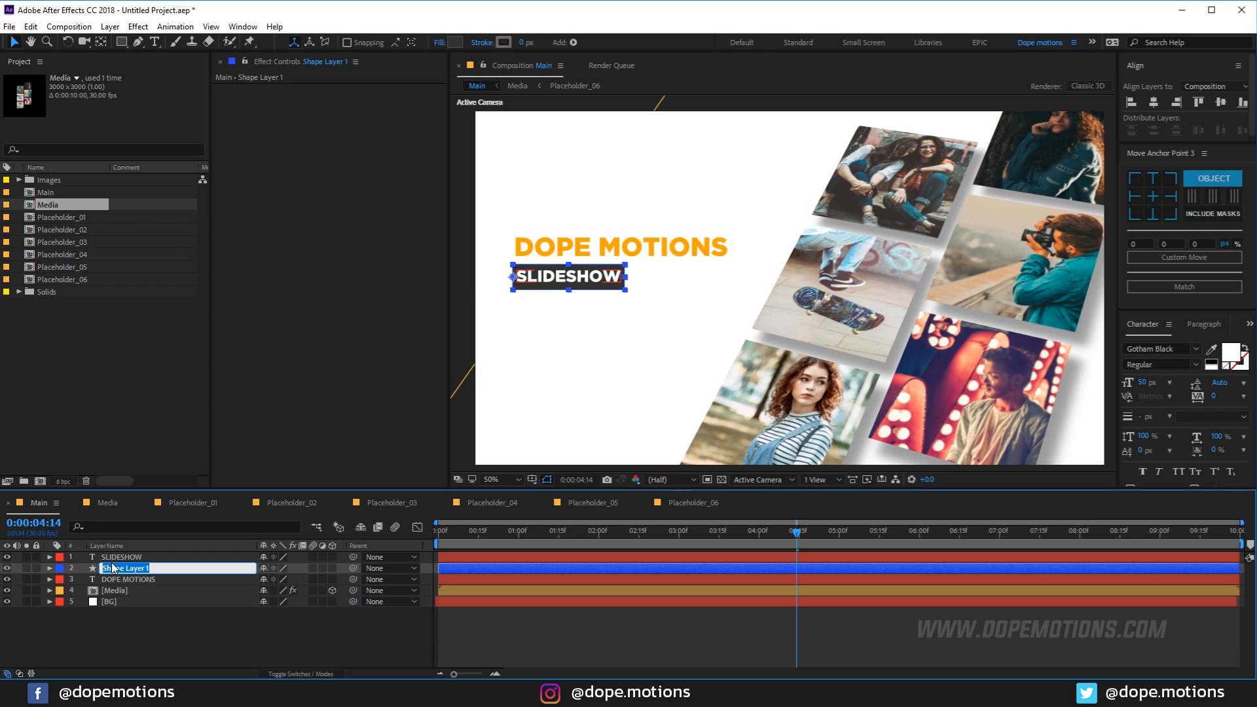
{"action": "type", "text": "Box"}
{"action": "key", "text": "Return"}
{"action": "left_click", "coordinate": [116, 631]}
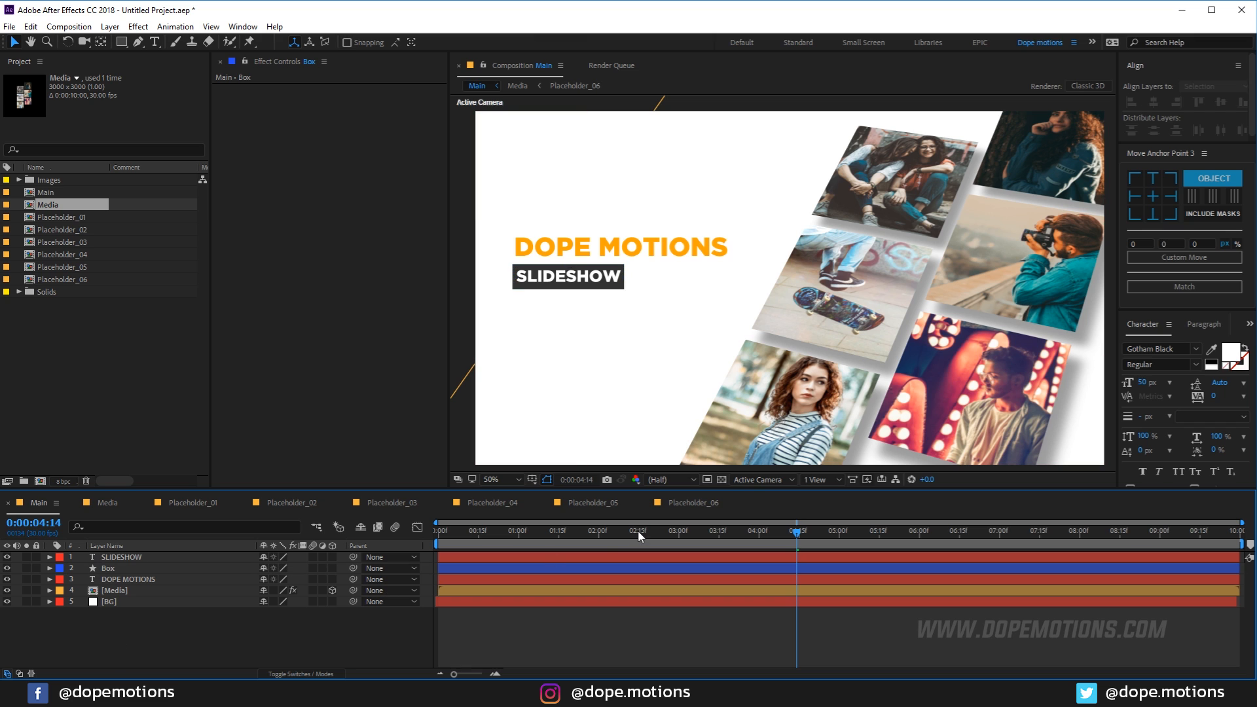
Keyframe DOPE MOTIONS to slide in from beyond the frame's left edge, from Position -660, 442 at 0:00 to its resting place at 2:00.
{"action": "left_click_drag", "start_coordinate": [596, 532], "coordinate": [716, 538]}
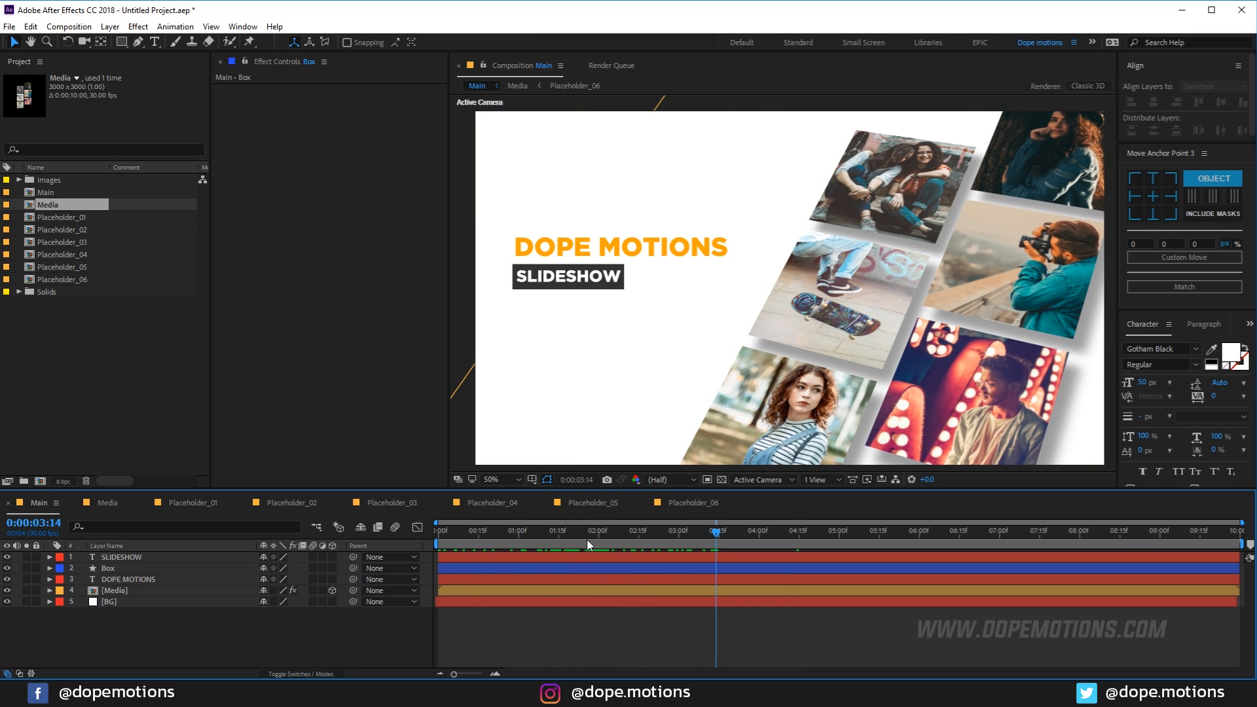
{"action": "left_click_drag", "start_coordinate": [588, 544], "coordinate": [600, 543]}
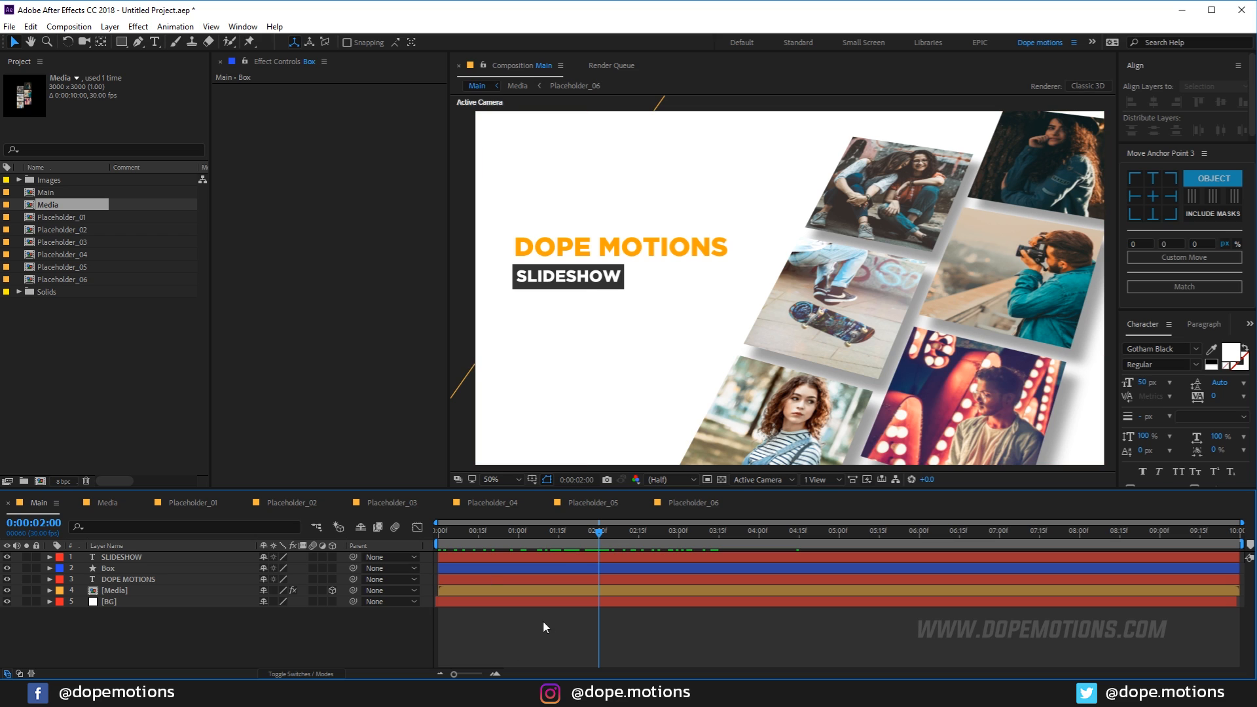
{"action": "left_click", "coordinate": [125, 579]}
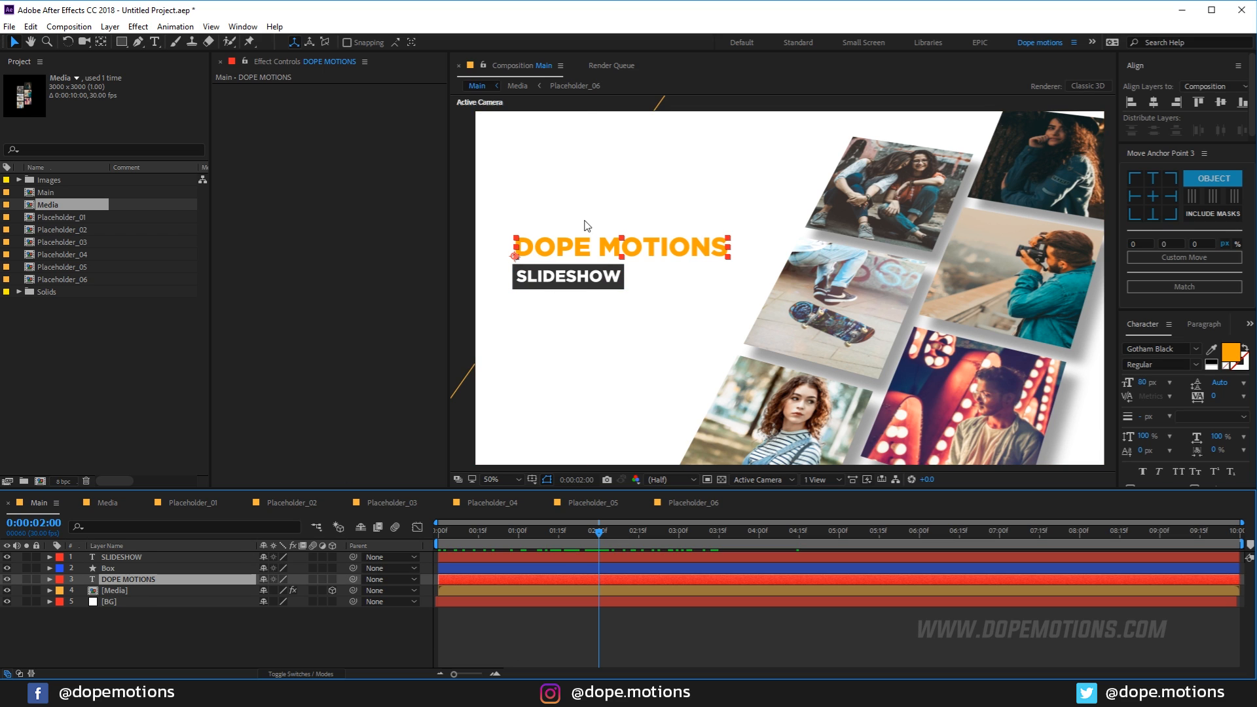
{"action": "key", "text": "p"}
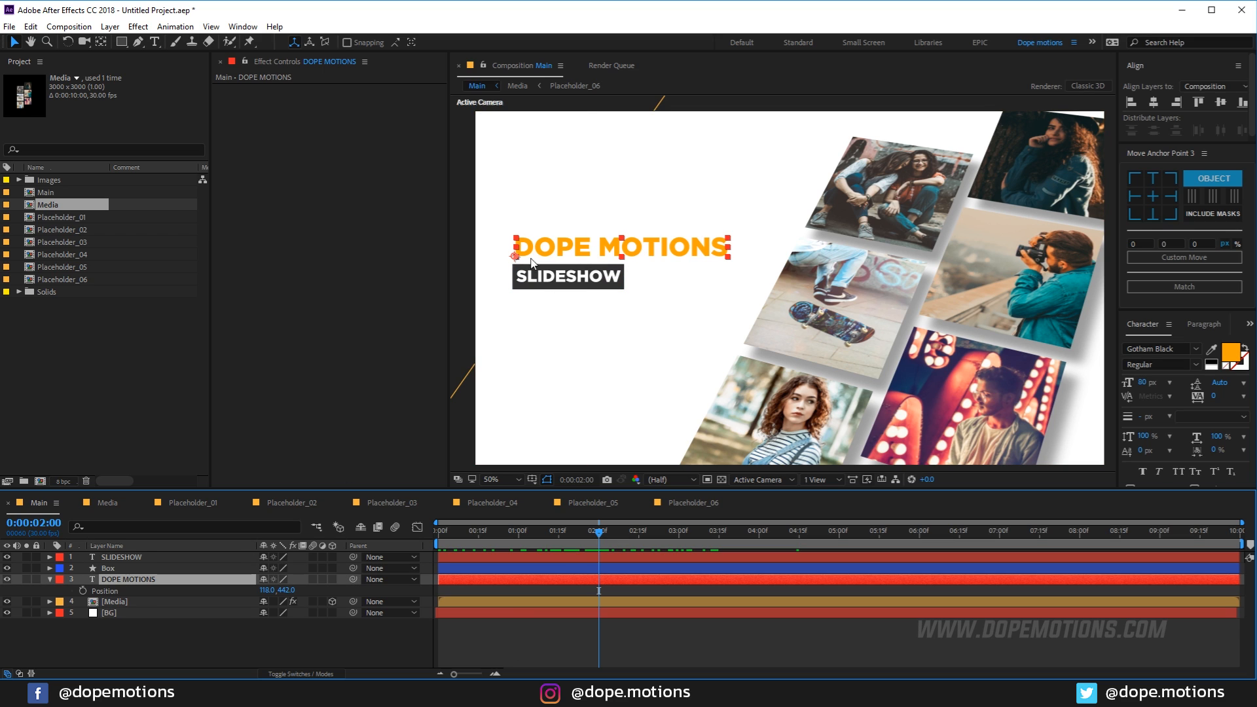
{"action": "left_click", "coordinate": [82, 591]}
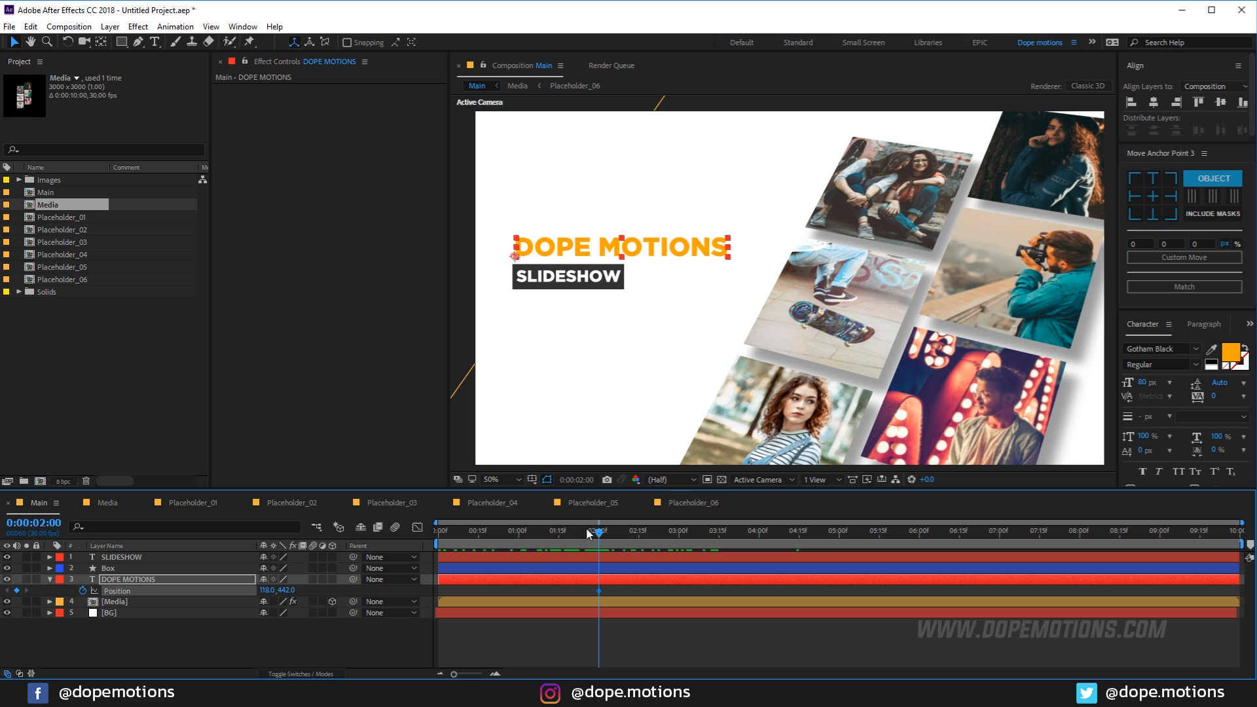
{"action": "left_click_drag", "start_coordinate": [588, 534], "coordinate": [410, 543]}
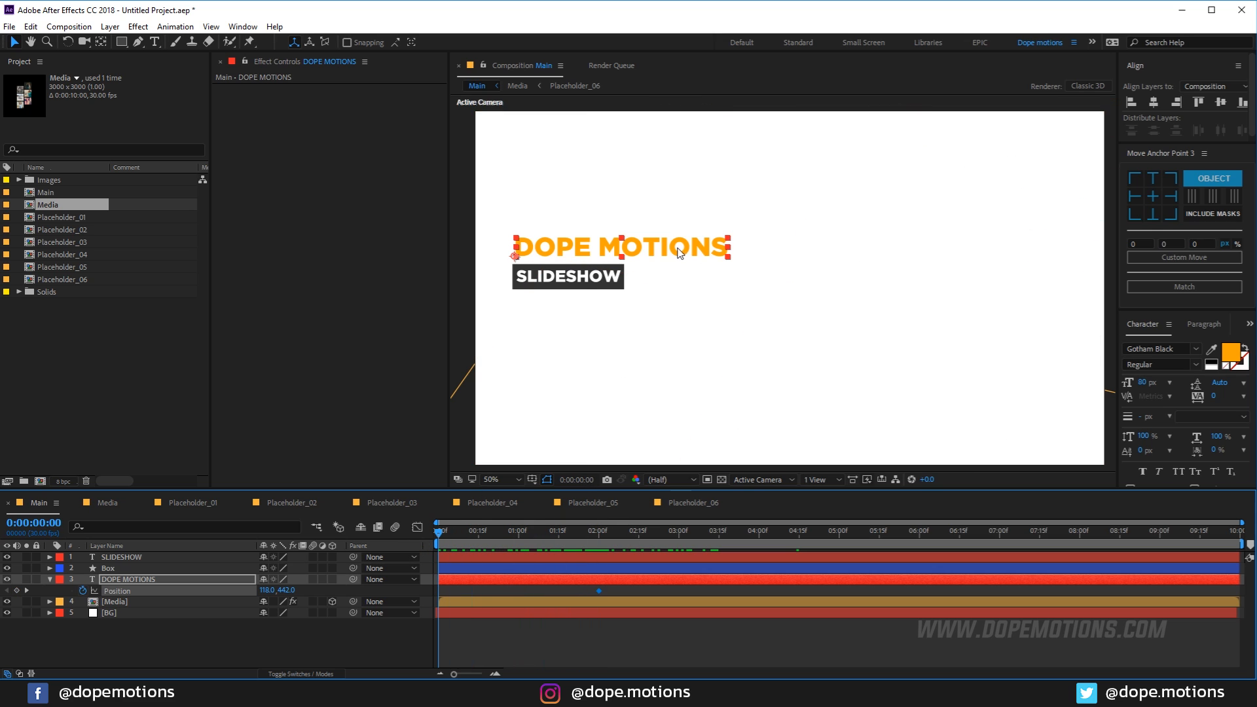
{"action": "left_click_drag", "start_coordinate": [678, 252], "coordinate": [426, 256]}
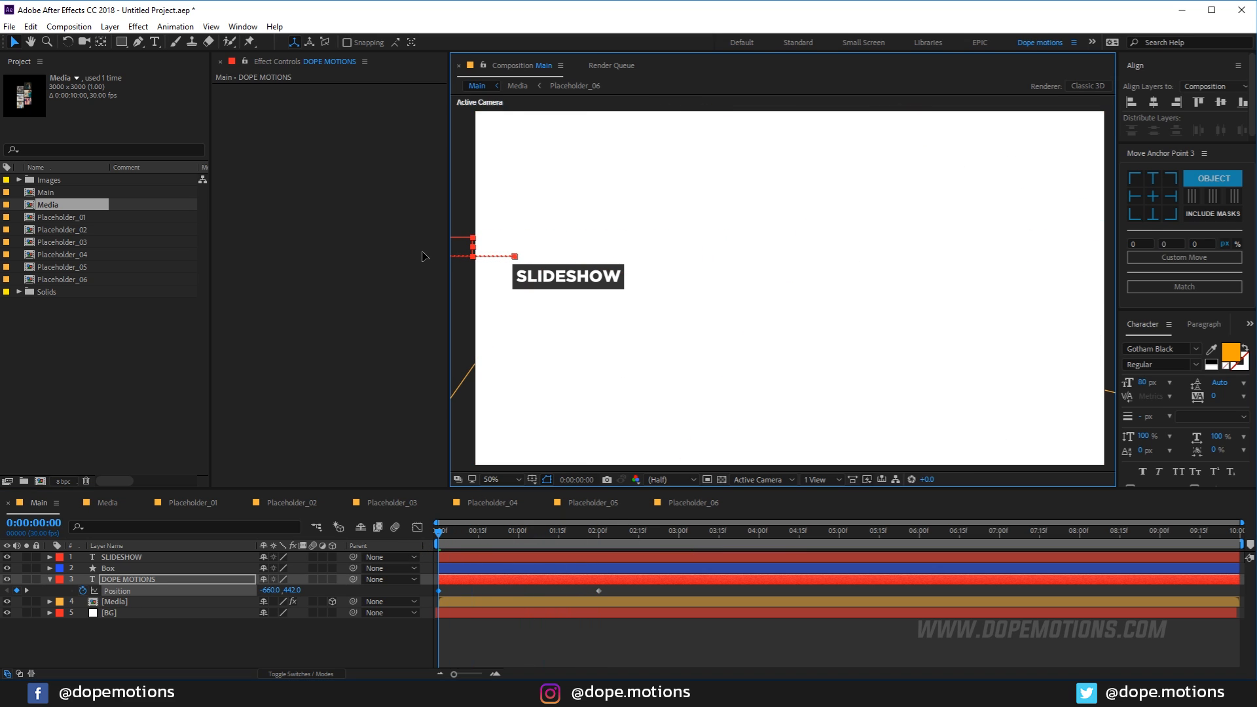
Apply Easy Ease to both DOPE MOTIONS Position keyframes, reshape their speed graph into a sharp early peak with a long slow-down, and preview the slide-in.
{"action": "left_click_drag", "start_coordinate": [440, 554], "coordinate": [403, 602]}
{"action": "key", "text": "F9"}
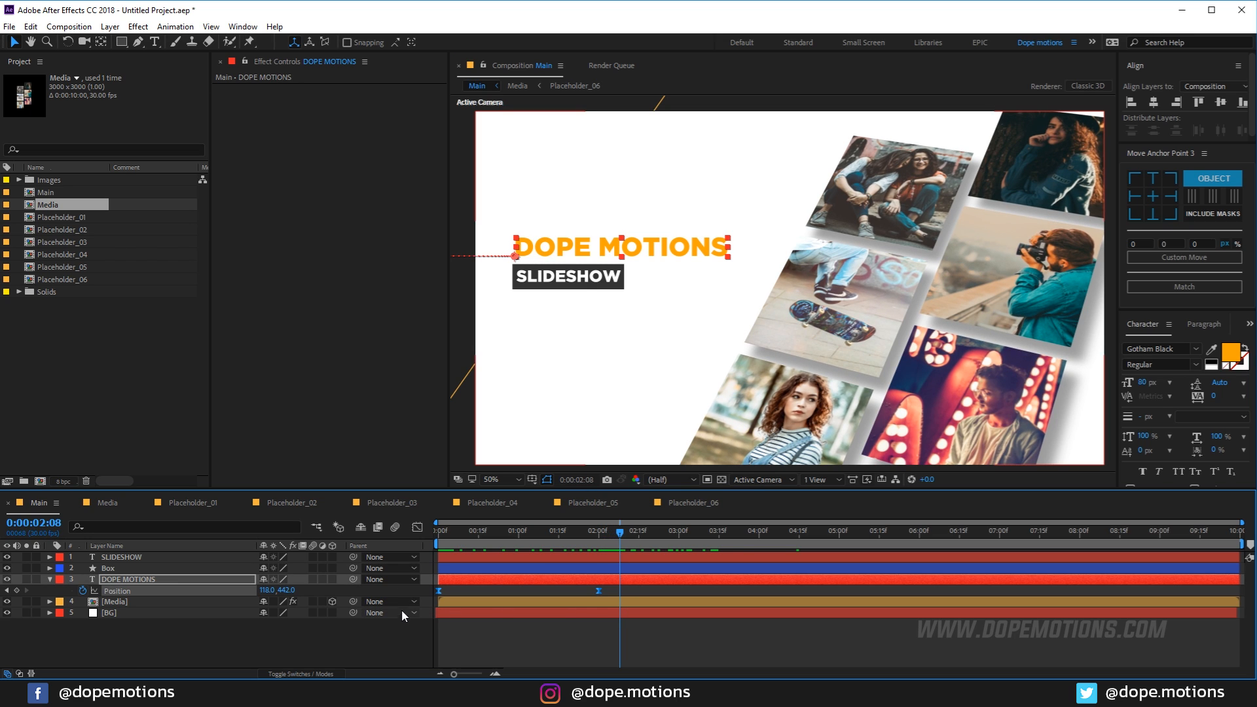
{"action": "left_click", "coordinate": [417, 528]}
{"action": "left_click_drag", "start_coordinate": [593, 639], "coordinate": [426, 647]}
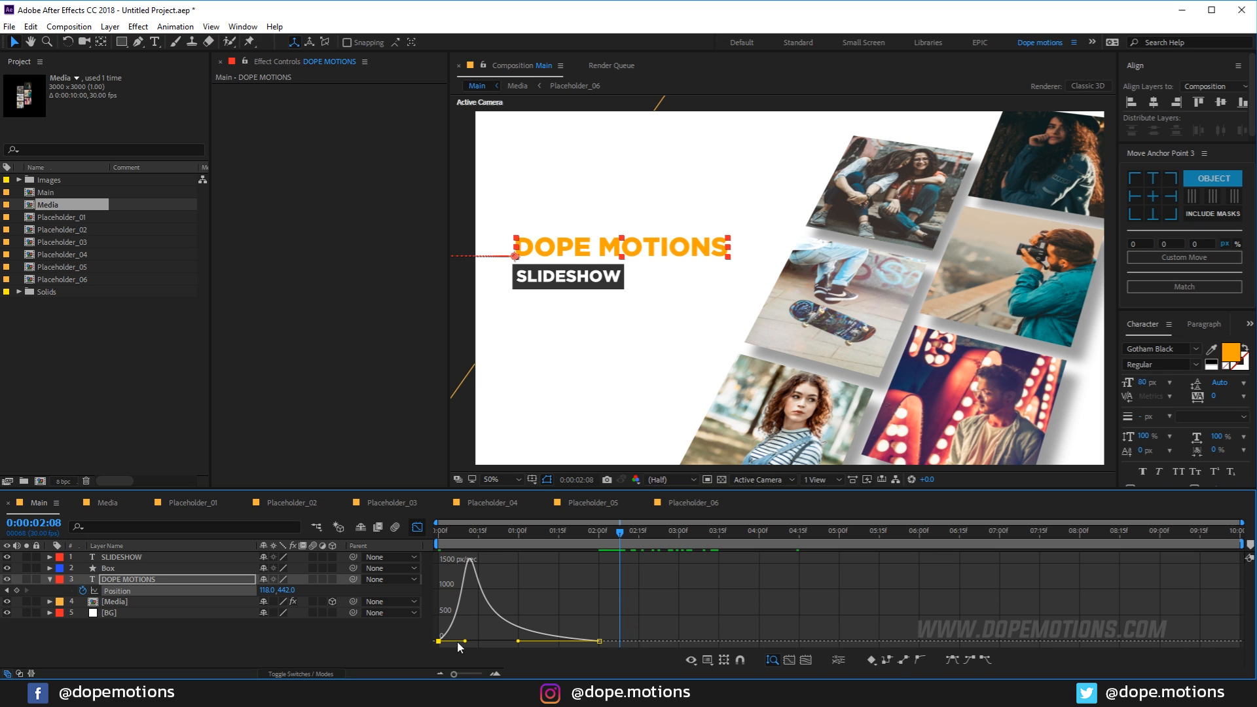
{"action": "left_click_drag", "start_coordinate": [466, 642], "coordinate": [454, 642]}
{"action": "key", "text": "space"}
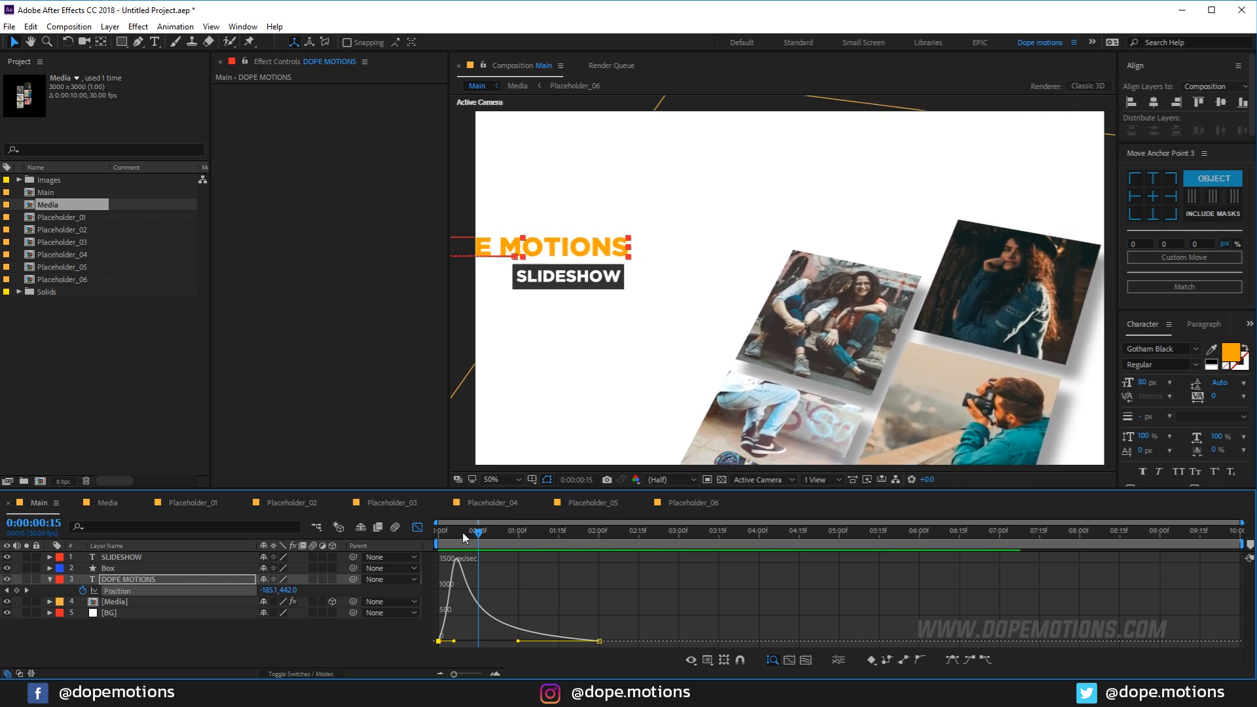
{"action": "key", "text": "space"}
{"action": "left_click_drag", "start_coordinate": [517, 545], "coordinate": [598, 548]}
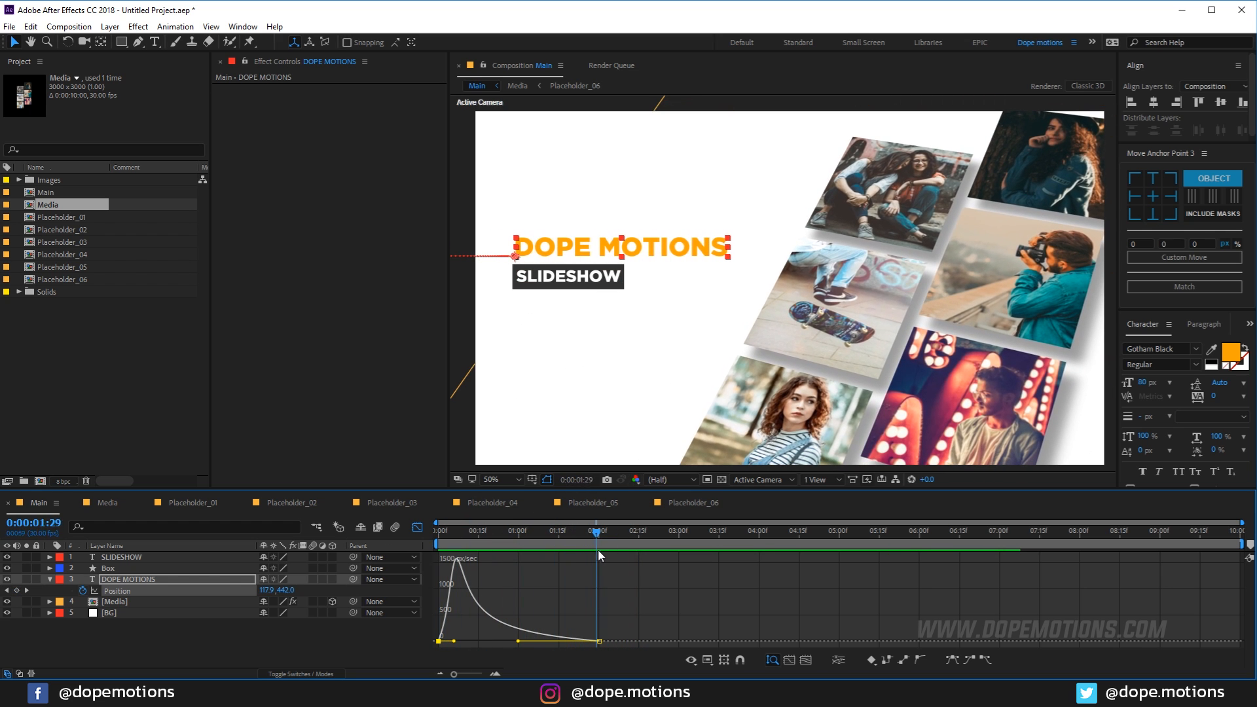
Collapse the DOPE MOTIONS layer's properties, select the Box layer, and switch the timeline from the graph back to layer bars.
{"action": "left_click", "coordinate": [49, 579]}
{"action": "left_click", "coordinate": [77, 634]}
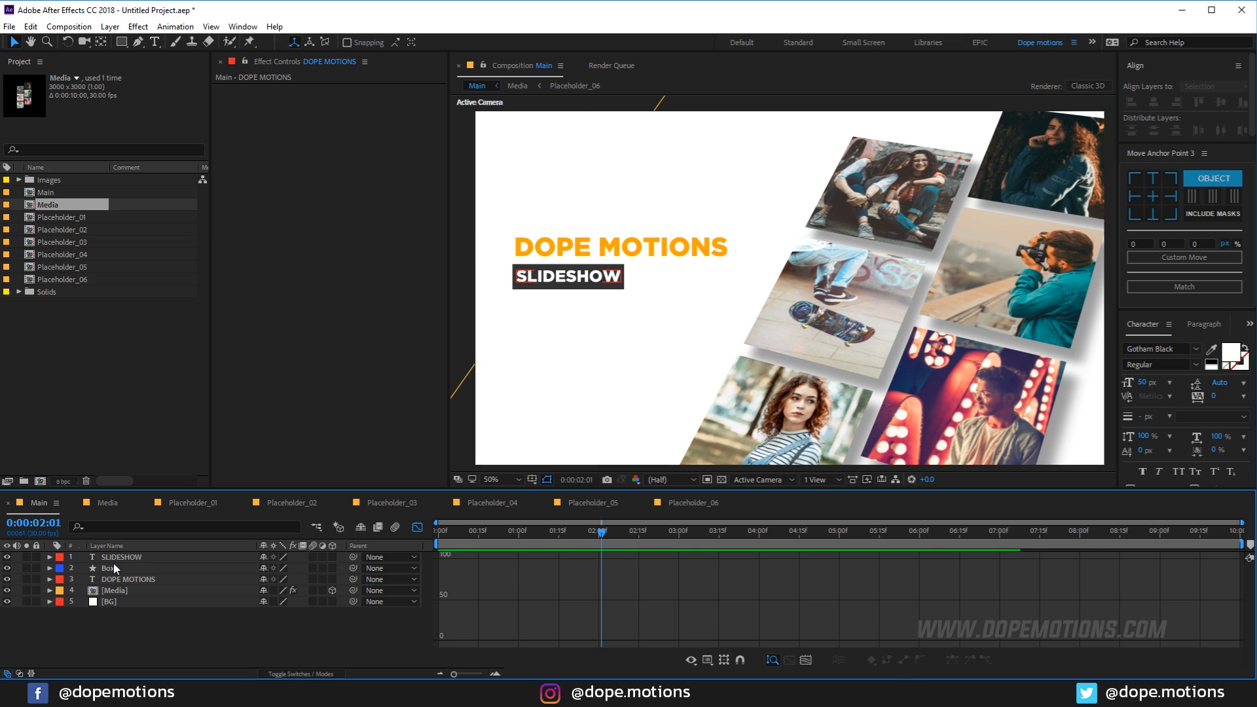
{"action": "left_click", "coordinate": [111, 567]}
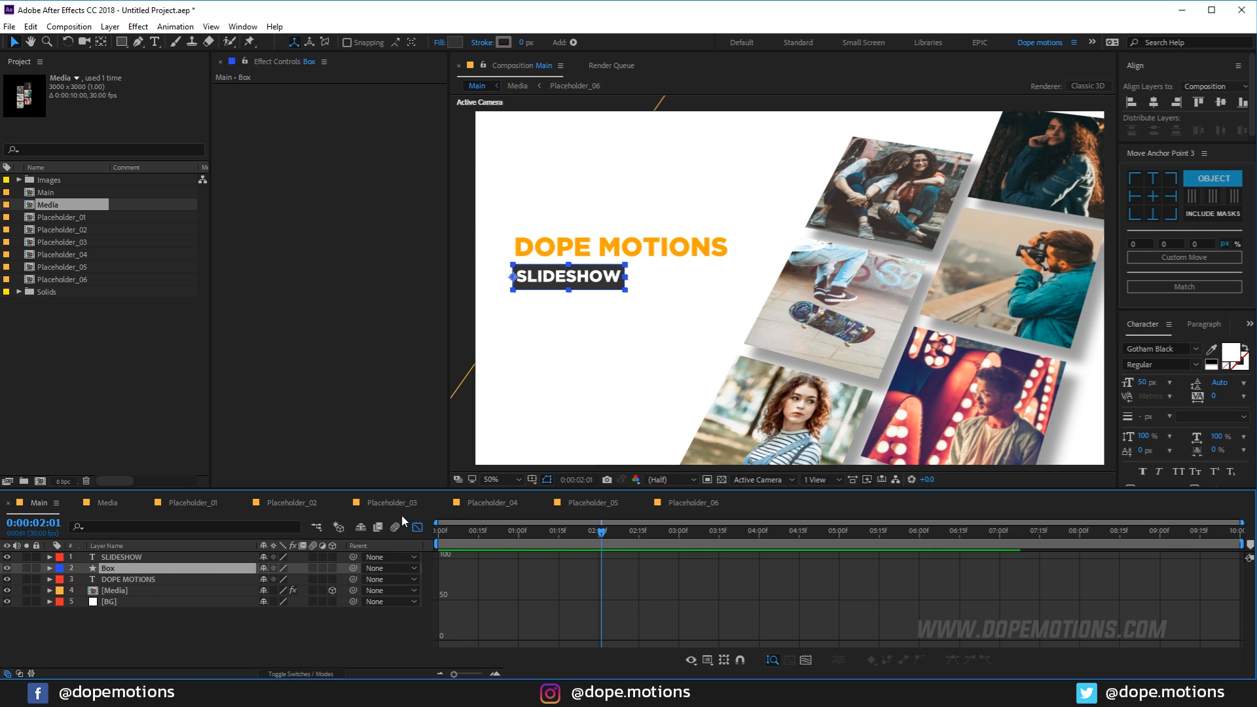
{"action": "left_click", "coordinate": [416, 528]}
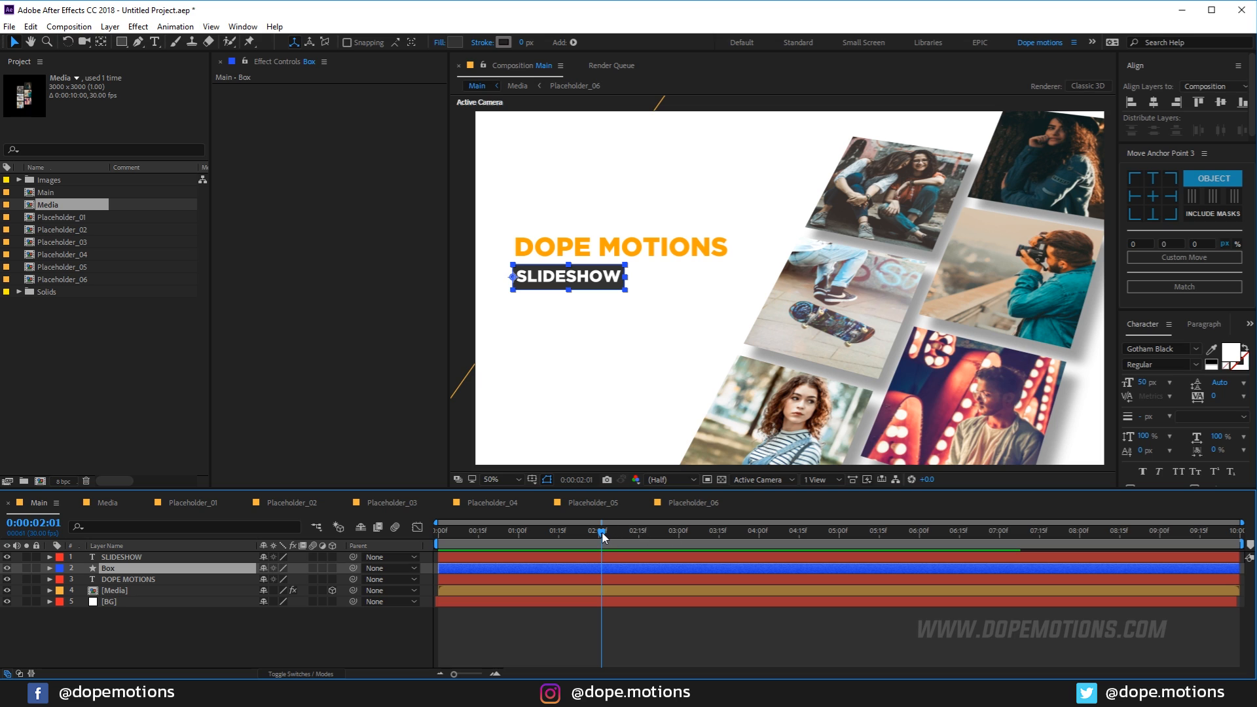
Keyframe the Box layer's position at 2 seconds and move it off the frame's left edge at 0 seconds, to -355, 505.5.
{"action": "left_click_drag", "start_coordinate": [603, 536], "coordinate": [599, 535]}
{"action": "key", "text": "alt+shift+p"}
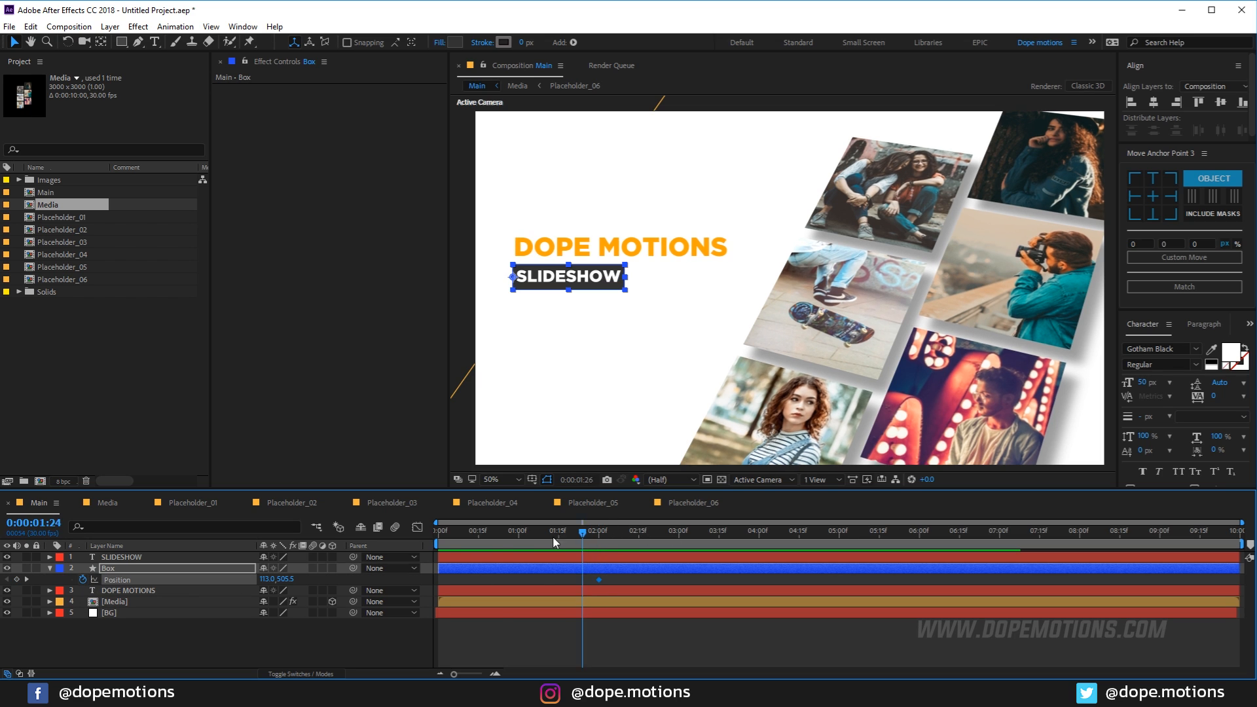
{"action": "key", "text": "Home"}
{"action": "left_click_drag", "start_coordinate": [573, 288], "coordinate": [421, 303]}
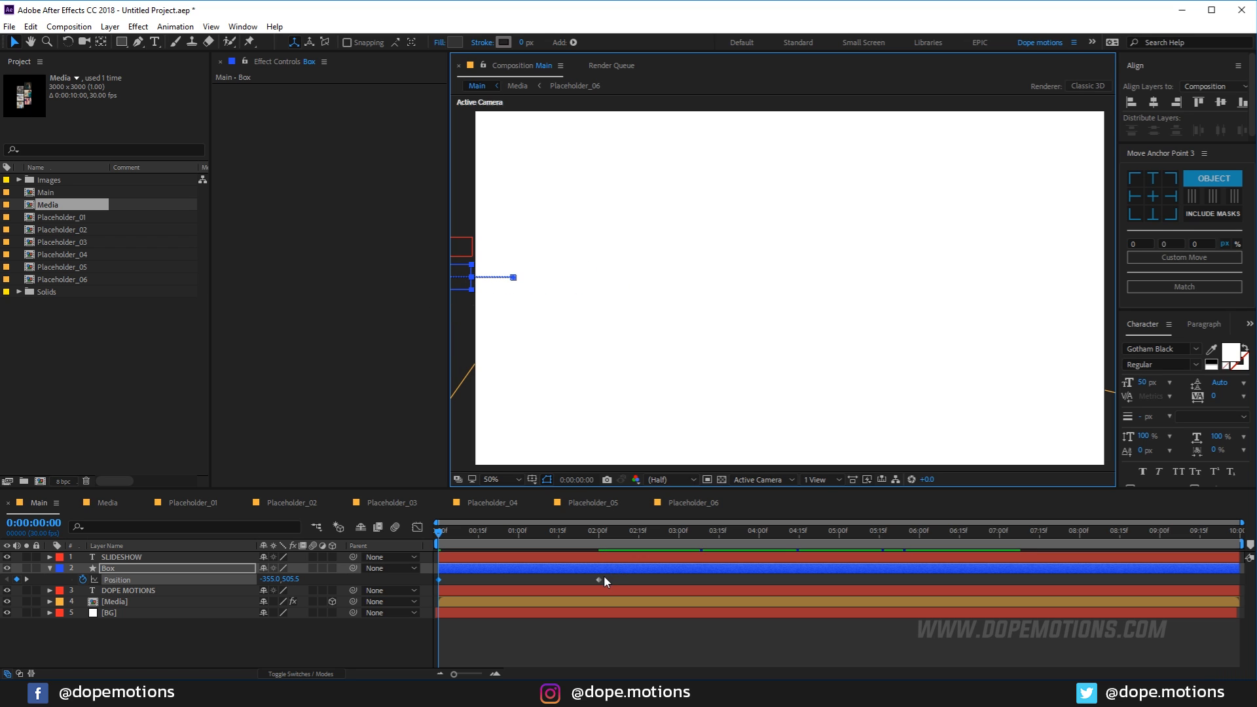
Easy-ease both Box position keyframes and shape the speed graph to peak early and slow gradually, playing back the result.
{"action": "left_click_drag", "start_coordinate": [603, 576], "coordinate": [383, 602]}
{"action": "key", "text": "F9"}
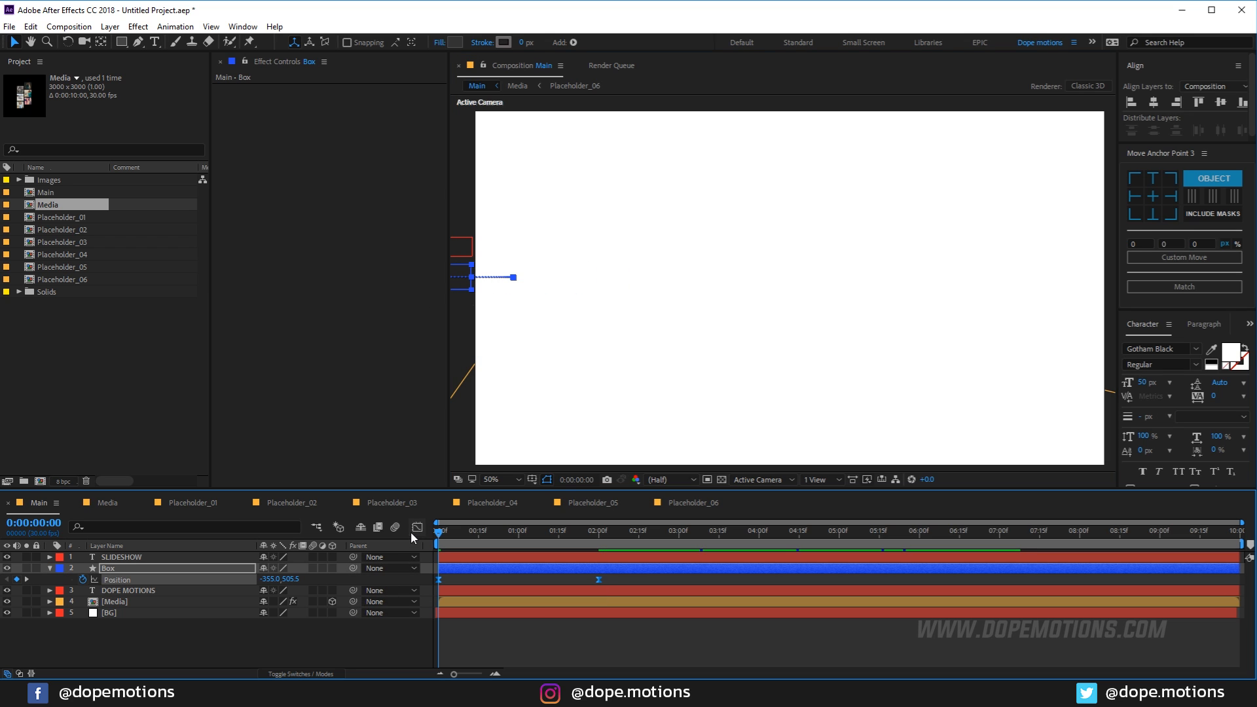
{"action": "left_click", "coordinate": [417, 527]}
{"action": "left_click_drag", "start_coordinate": [569, 642], "coordinate": [453, 642]}
{"action": "key", "text": "space"}
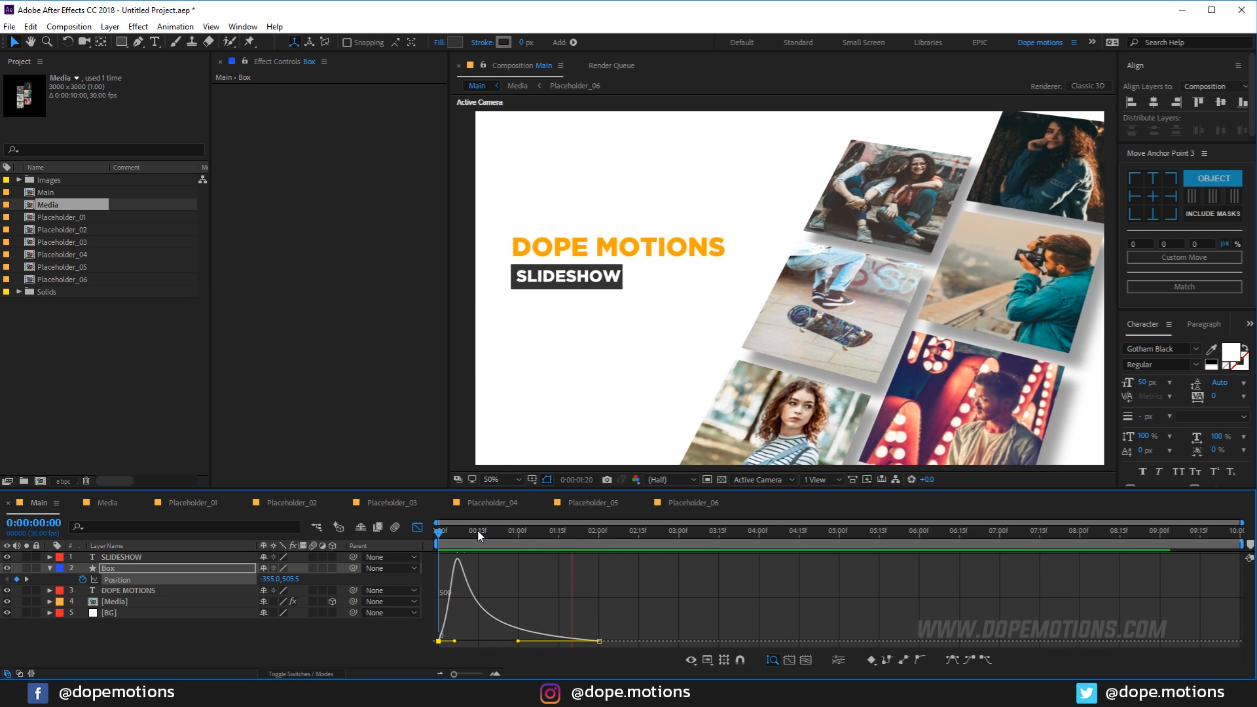
Add a position keyframe to the SLIDESHOW text layer at 2 seconds.
{"action": "key", "text": "shift+F3"}
{"action": "left_click_drag", "start_coordinate": [499, 533], "coordinate": [598, 538]}
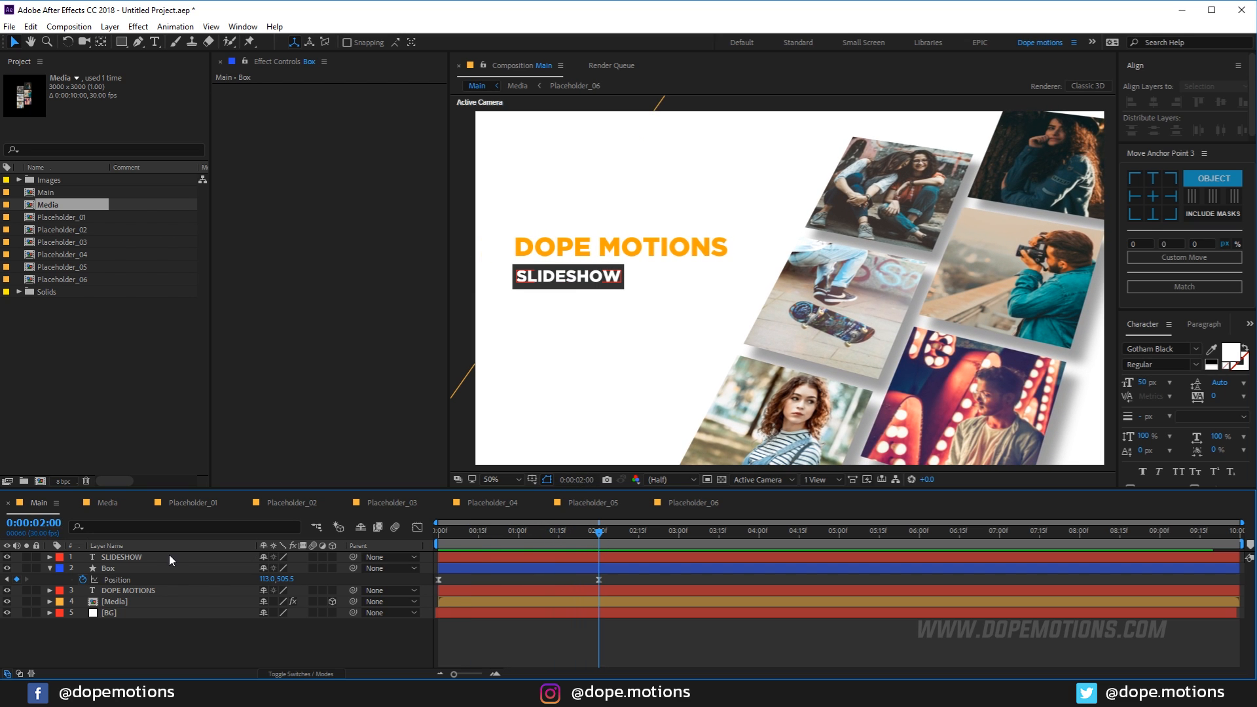
{"action": "left_click", "coordinate": [140, 558]}
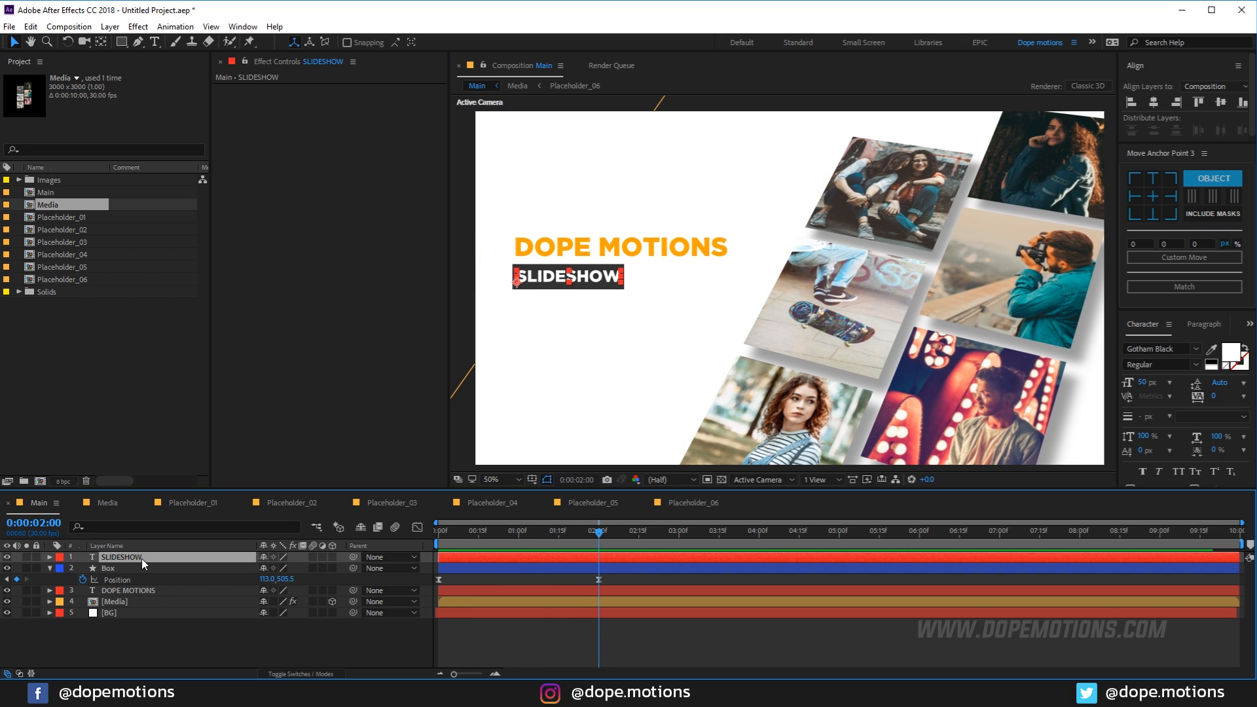
{"action": "key", "text": "p"}
{"action": "left_click", "coordinate": [83, 568]}
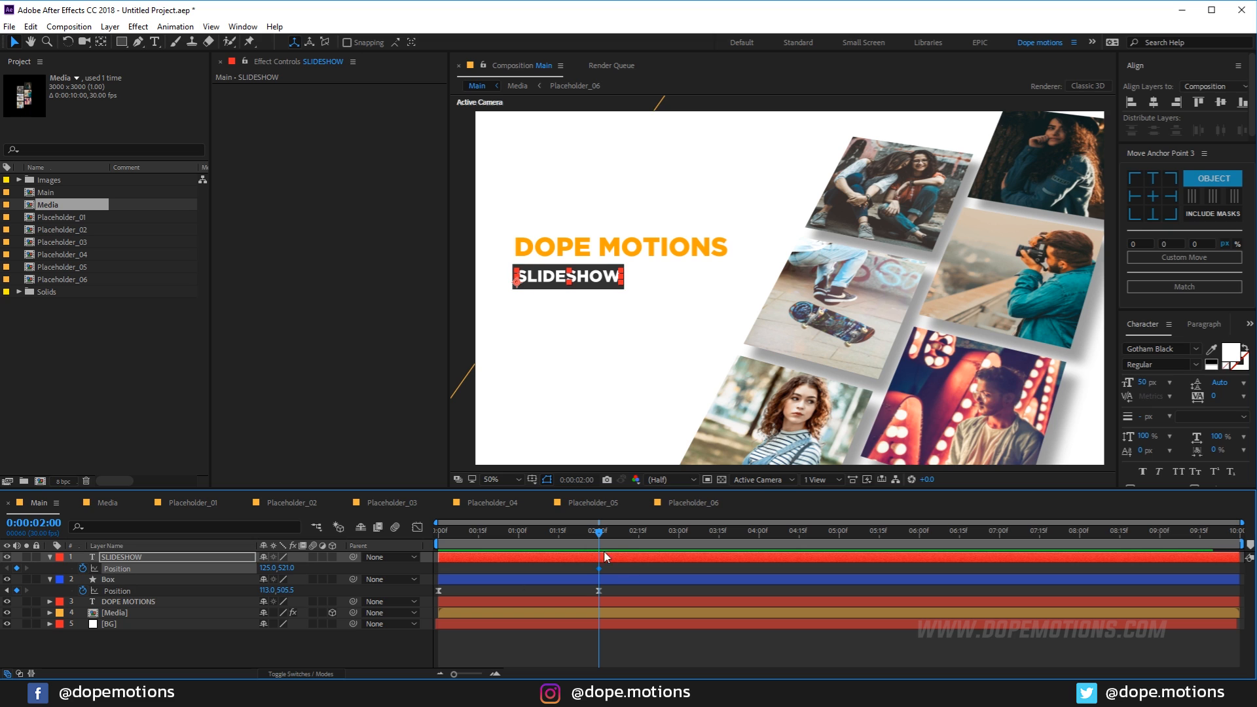
At 0 seconds, raise the SLIDESHOW text straight up to position 125, 447 and check its movement.
{"action": "left_click_drag", "start_coordinate": [599, 532], "coordinate": [429, 555]}
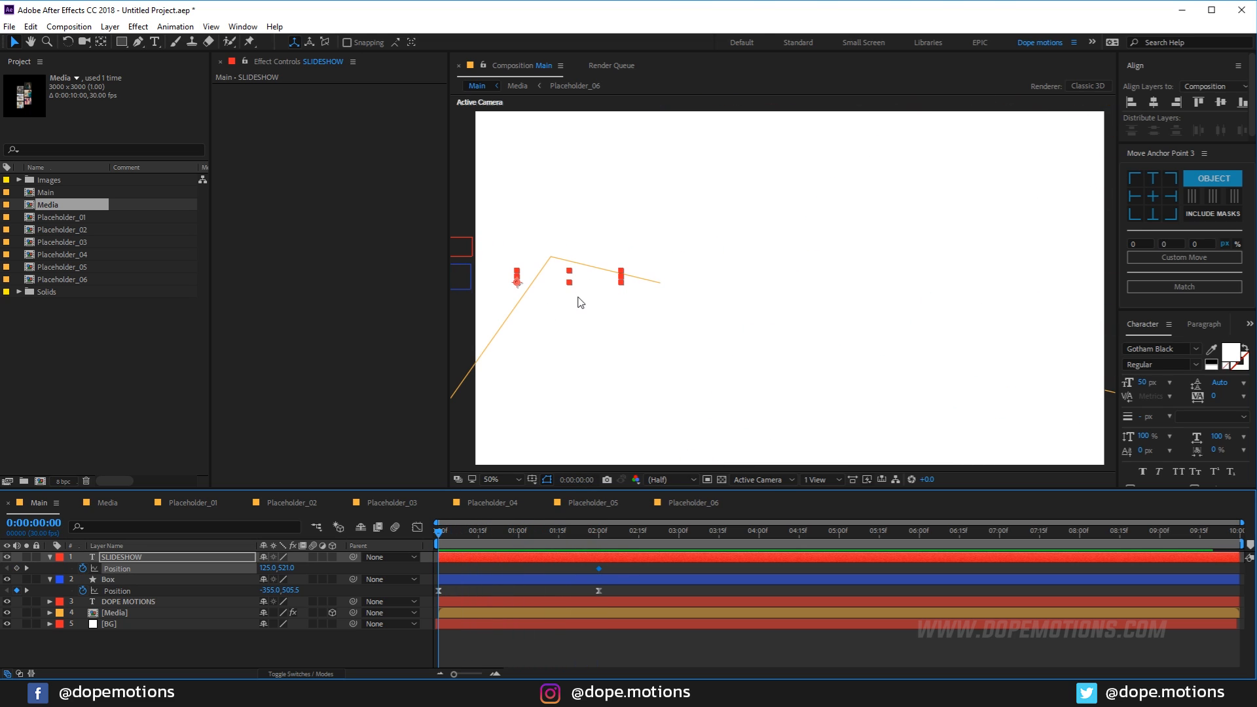
{"action": "scroll", "coordinate": [576, 299], "scroll_direction": "up", "scroll_amount": 1}
{"action": "key", "text": "space"}
{"action": "left_click_drag", "start_coordinate": [529, 284], "coordinate": [852, 399]}
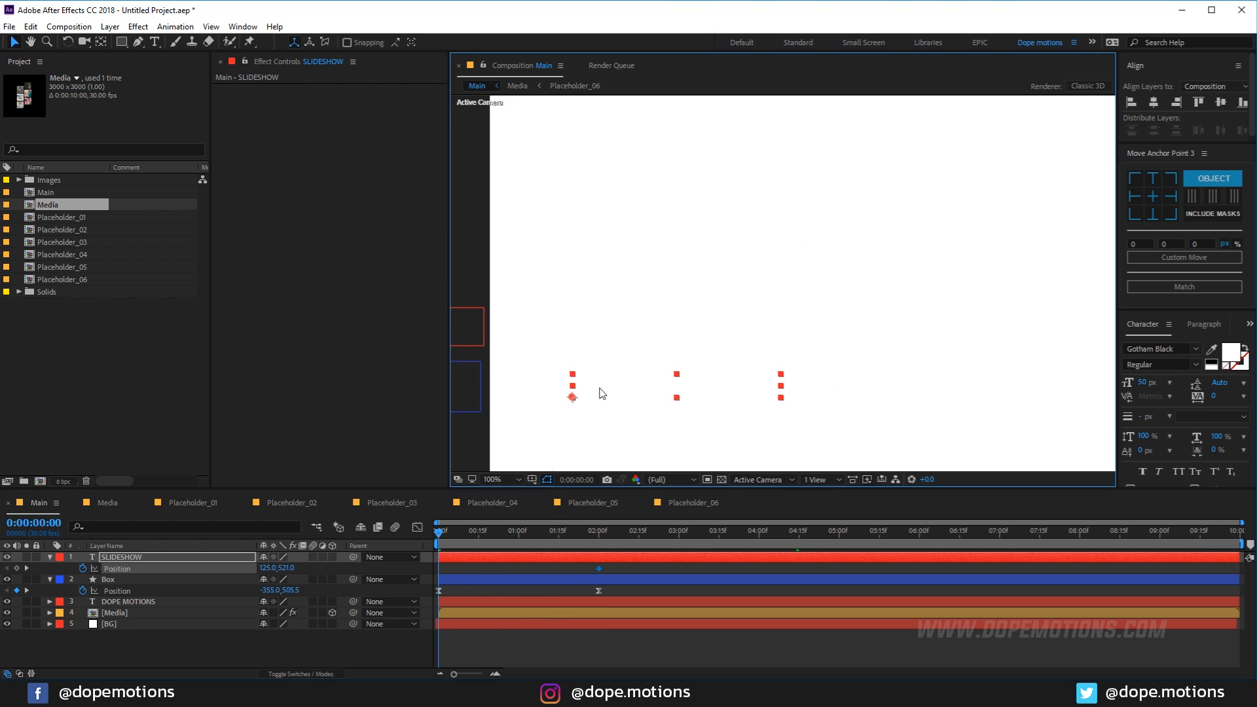
{"action": "left_click_drag", "start_coordinate": [610, 385], "coordinate": [609, 338]}
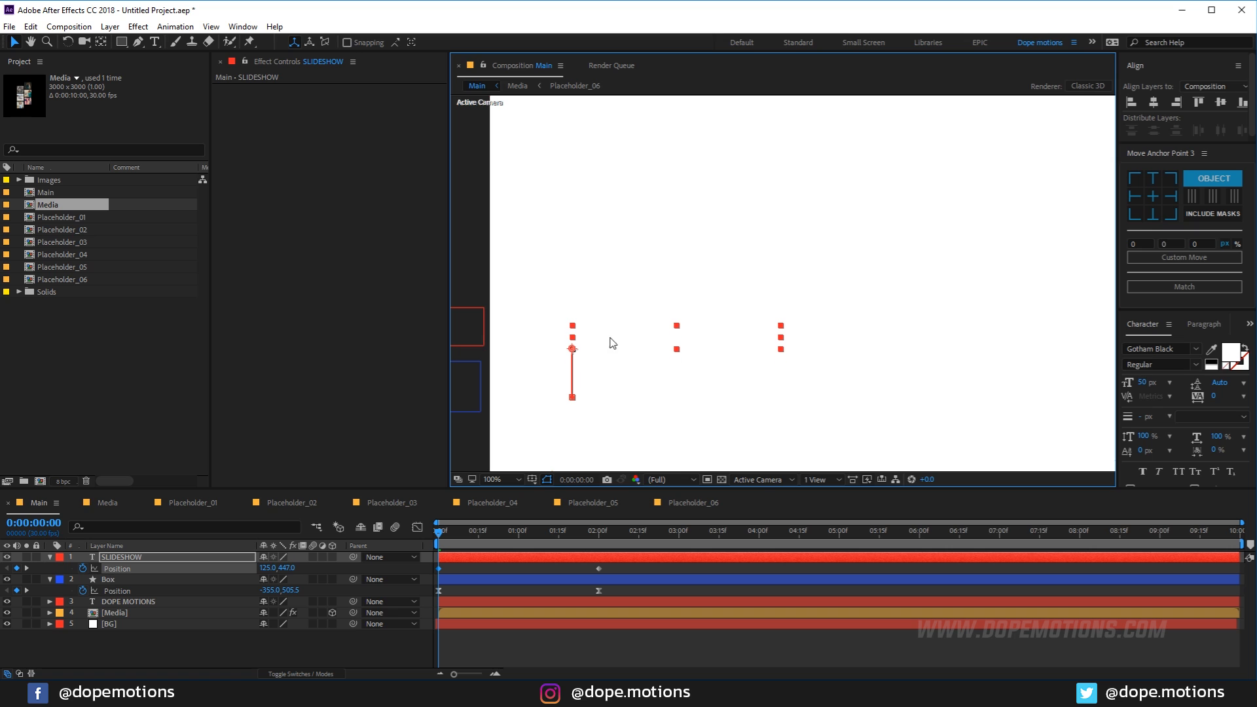
{"action": "left_click_drag", "start_coordinate": [457, 538], "coordinate": [555, 544]}
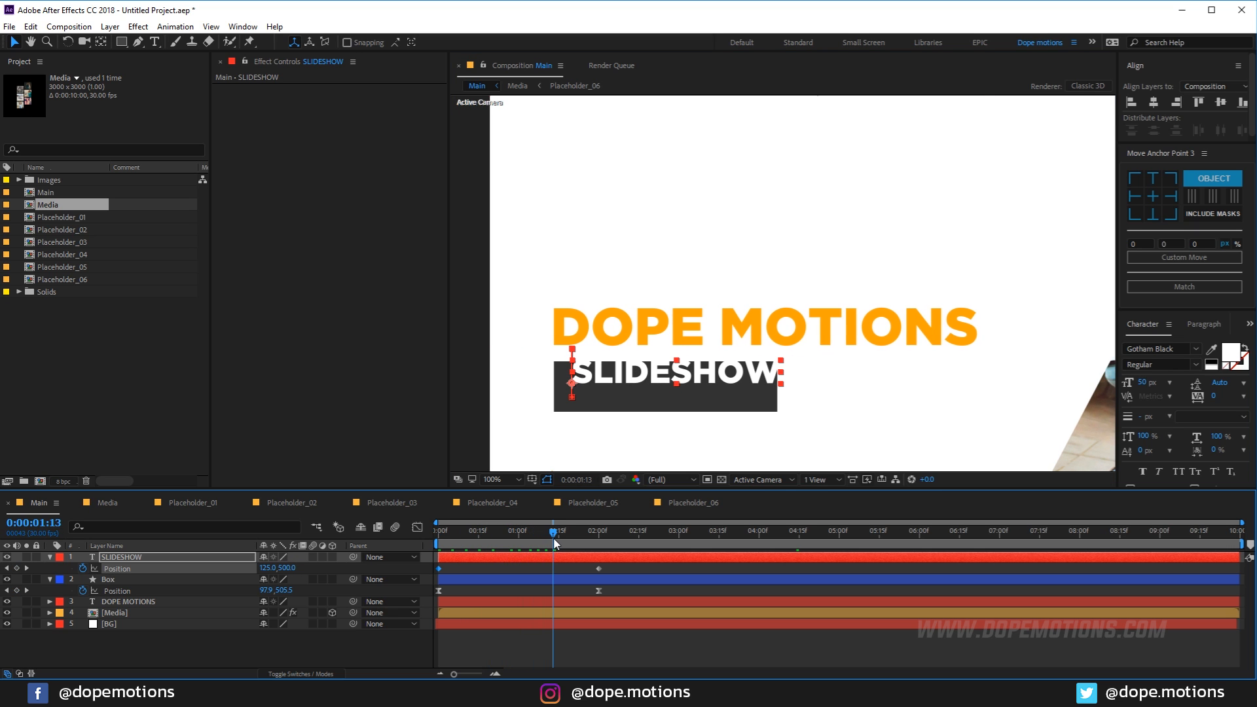
Duplicate the Box layer and rename the copy M.
{"action": "left_click", "coordinate": [120, 579], "text": "shift"}
{"action": "left_click", "coordinate": [120, 578]}
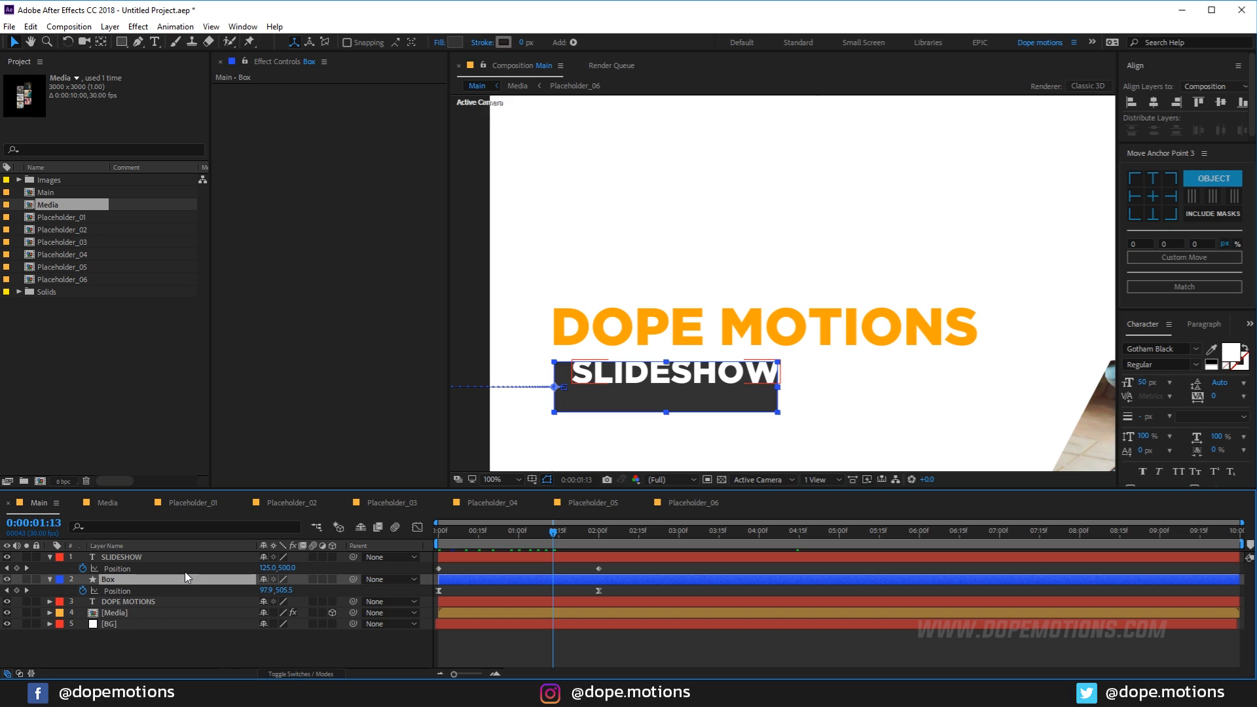
{"action": "key", "text": "ctrl+d"}
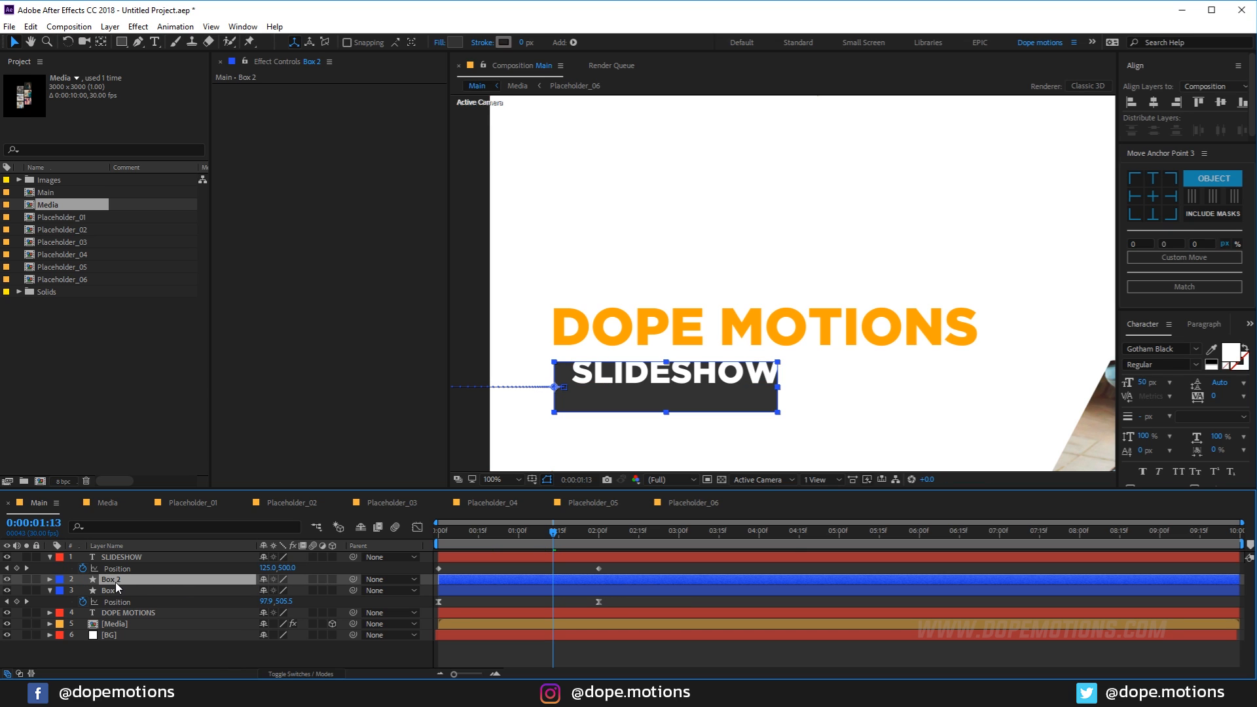
{"action": "key", "text": "Return"}
{"action": "type", "text": "M"}
{"action": "key", "text": "Return"}
Place layer M directly above SLIDESHOW and set it as the SLIDESHOW layer's alpha matte, checking the reveal.
{"action": "left_click", "coordinate": [50, 591]}
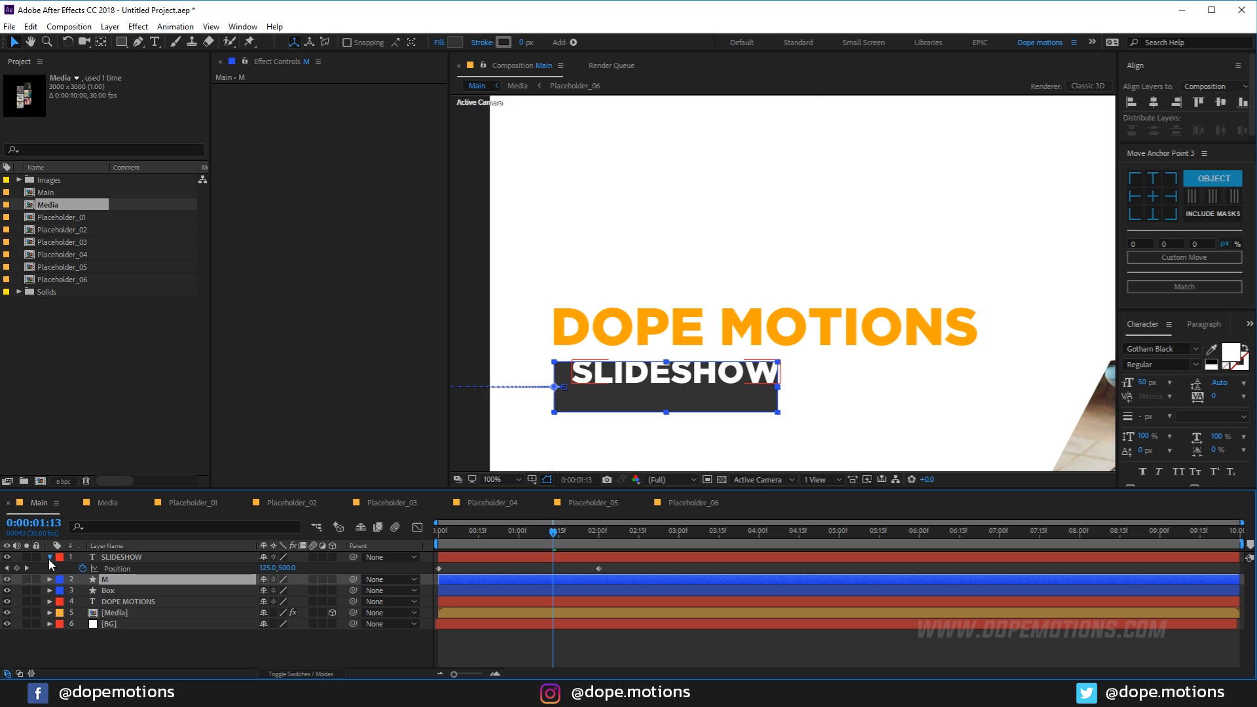
{"action": "left_click", "coordinate": [49, 557]}
{"action": "left_click_drag", "start_coordinate": [108, 560], "coordinate": [112, 571]}
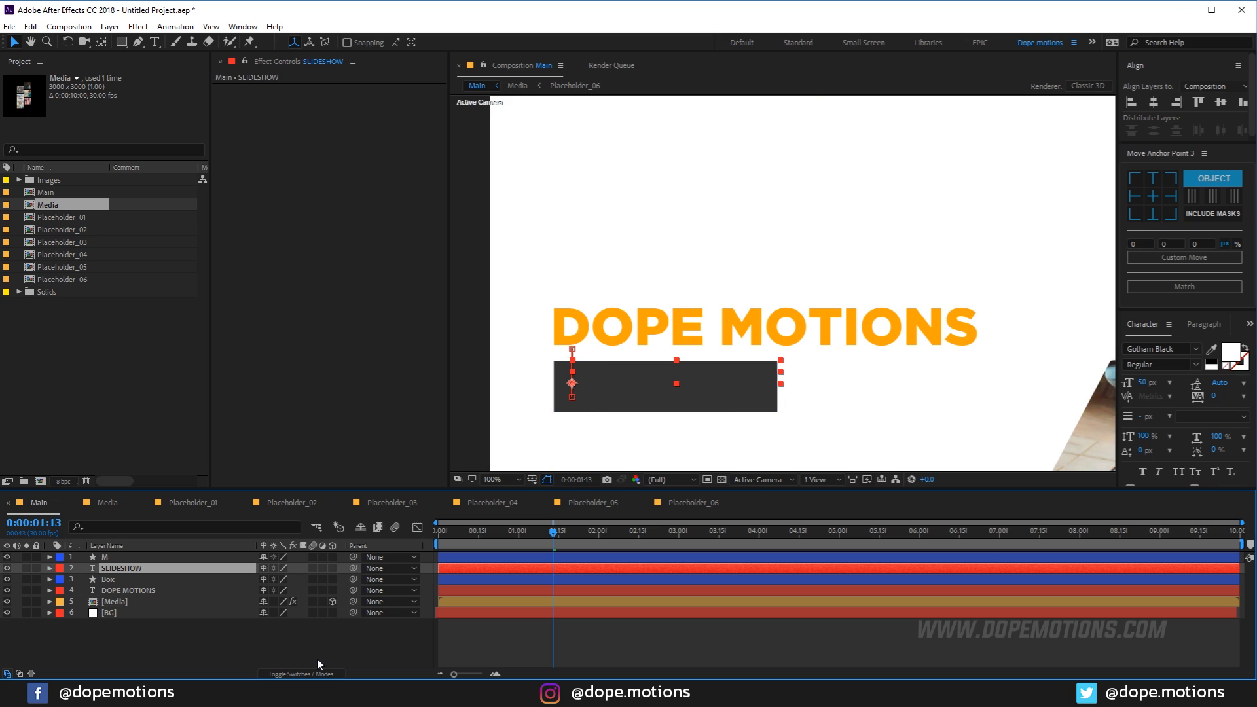
{"action": "left_click", "coordinate": [301, 674]}
{"action": "left_click", "coordinate": [348, 567]}
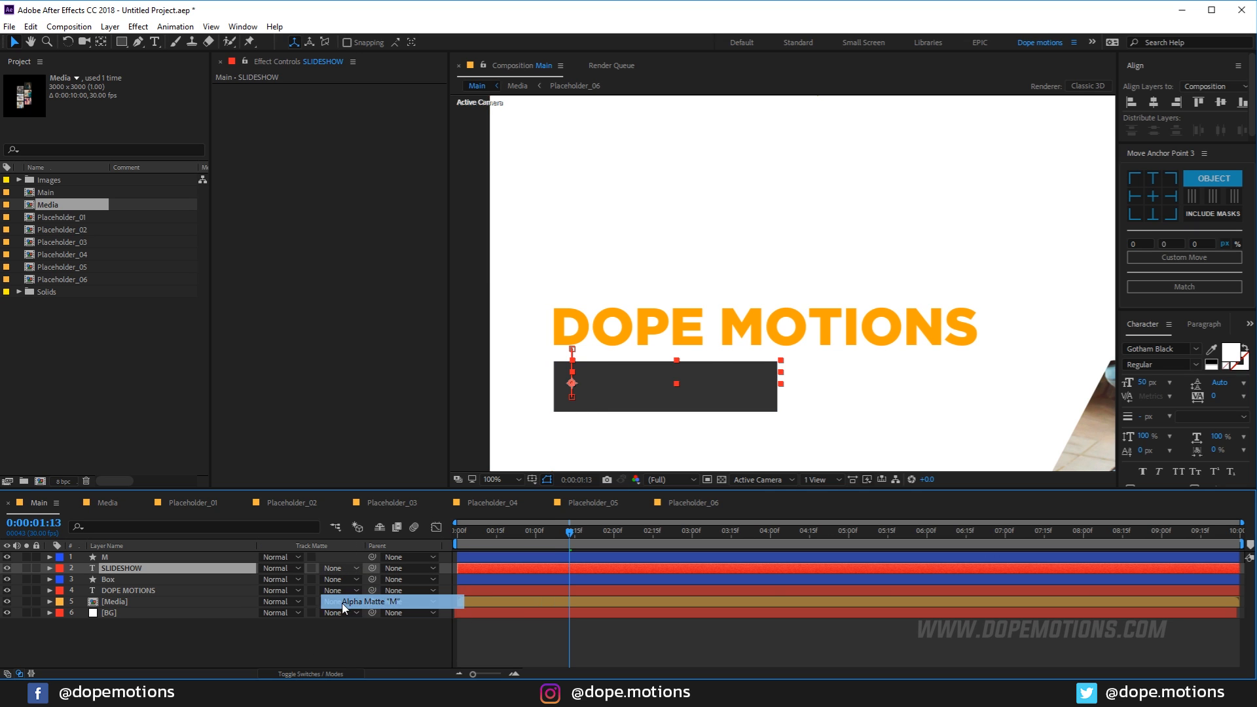
{"action": "left_click", "coordinate": [368, 601]}
{"action": "left_click", "coordinate": [582, 541]}
{"action": "left_click_drag", "start_coordinate": [599, 541], "coordinate": [648, 544]}
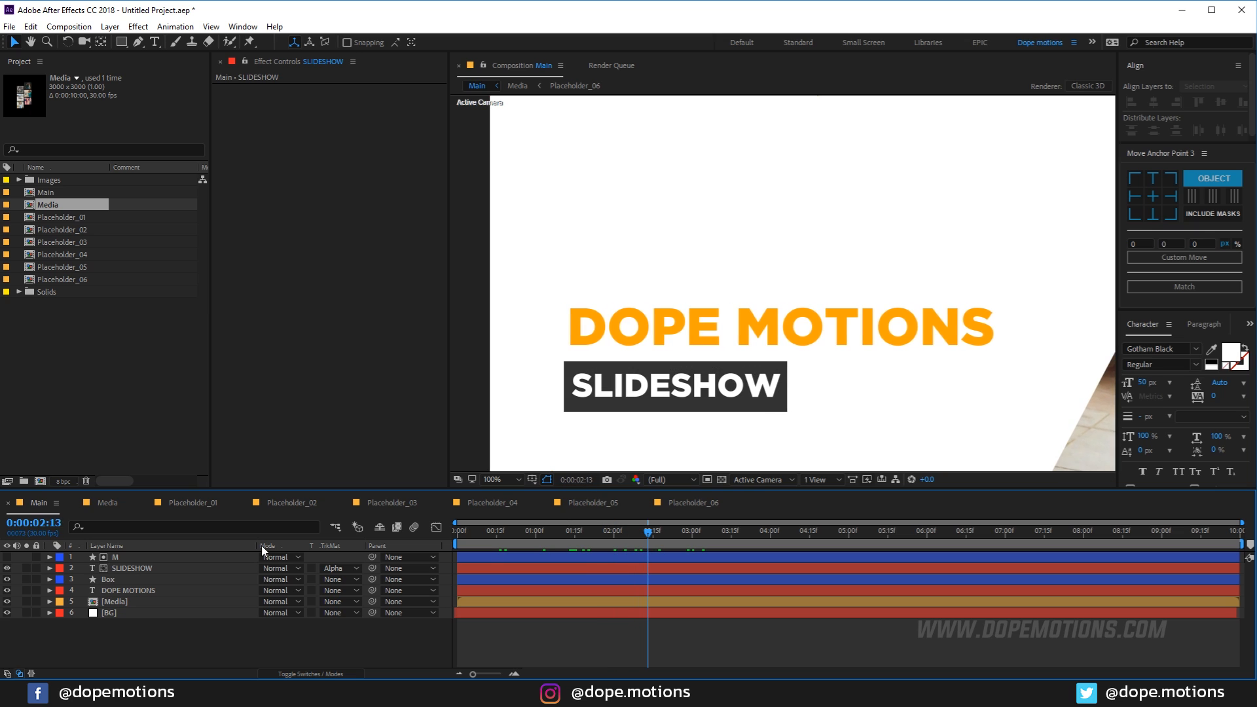
Ease the SLIDESHOW position keyframes and shape their speed graph to peak early and slow gradually.
{"action": "left_click", "coordinate": [141, 567]}
{"action": "key", "text": "p"}
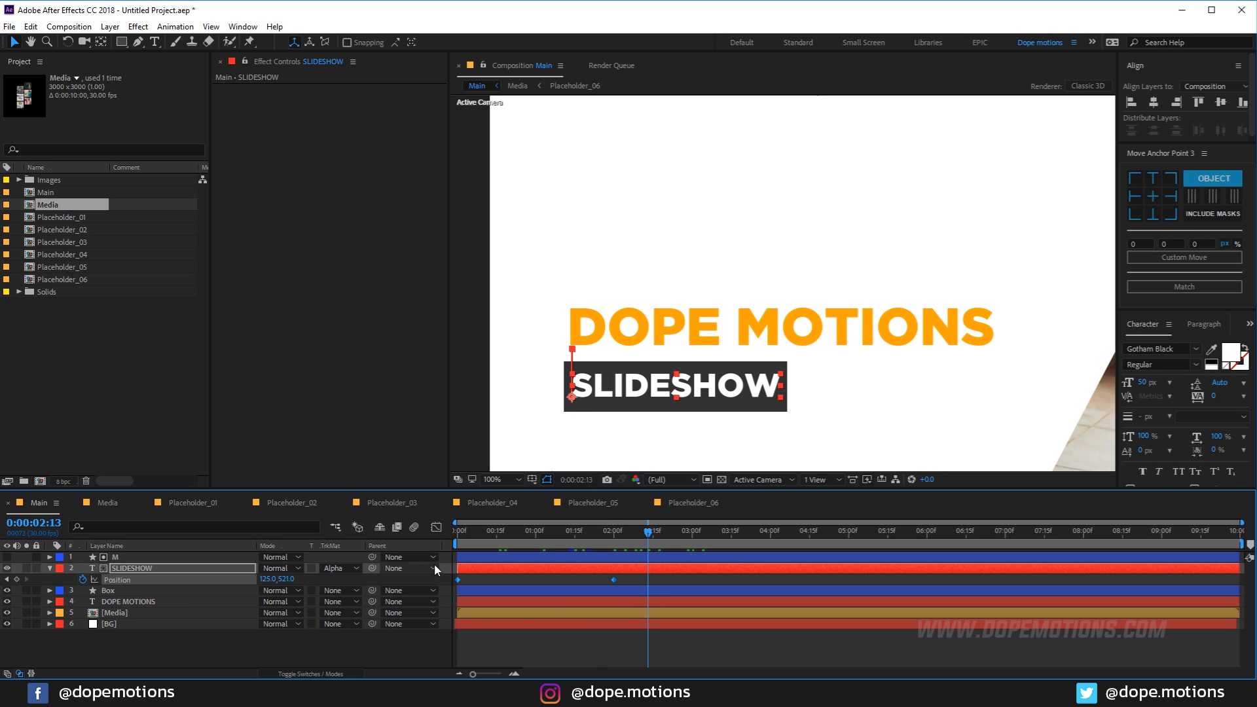
{"action": "left_click", "coordinate": [436, 527]}
{"action": "left_click", "coordinate": [614, 641]}
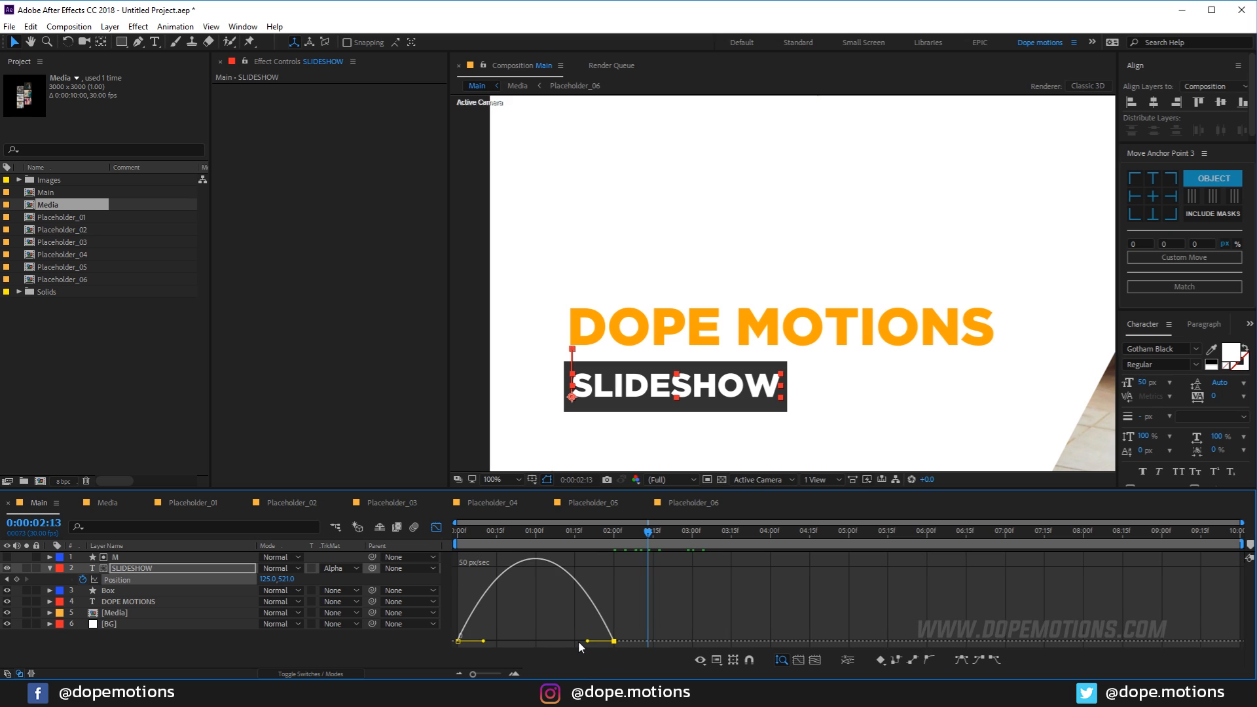
{"action": "left_click_drag", "start_coordinate": [588, 641], "coordinate": [471, 642]}
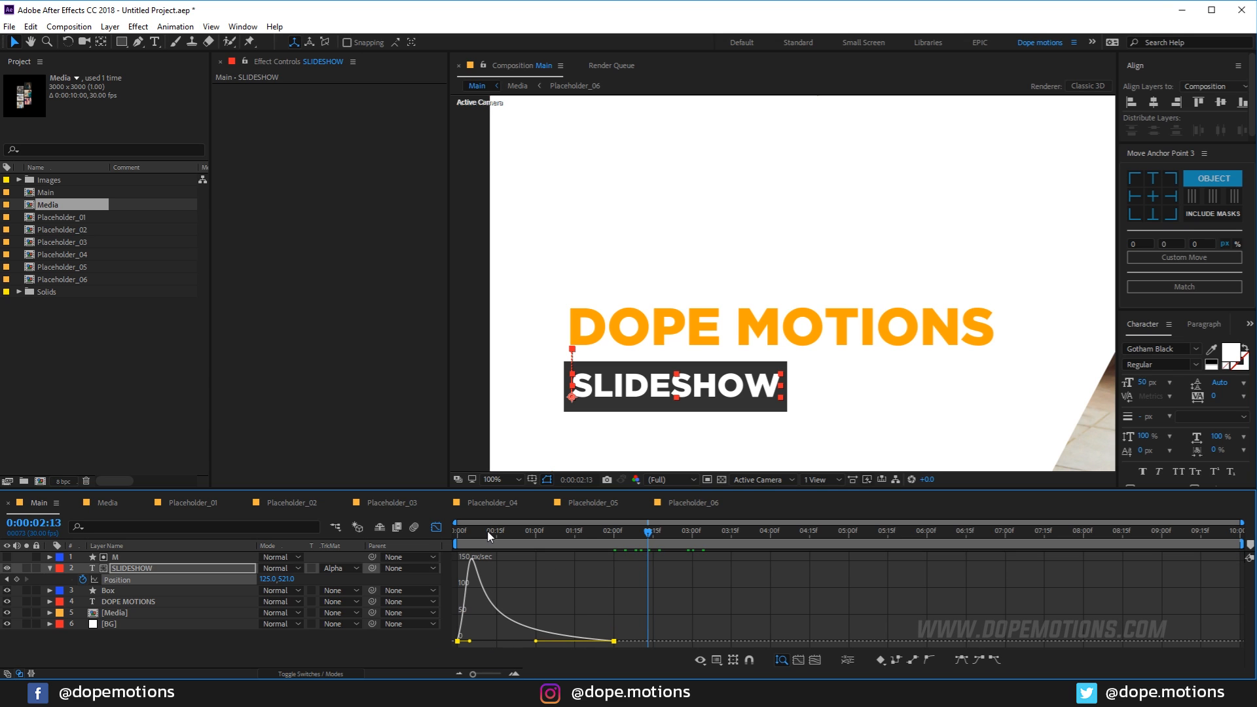
Play the title animation from the start and check it with the whole composition in view.
{"action": "key", "text": "Home"}
{"action": "key", "text": "space"}
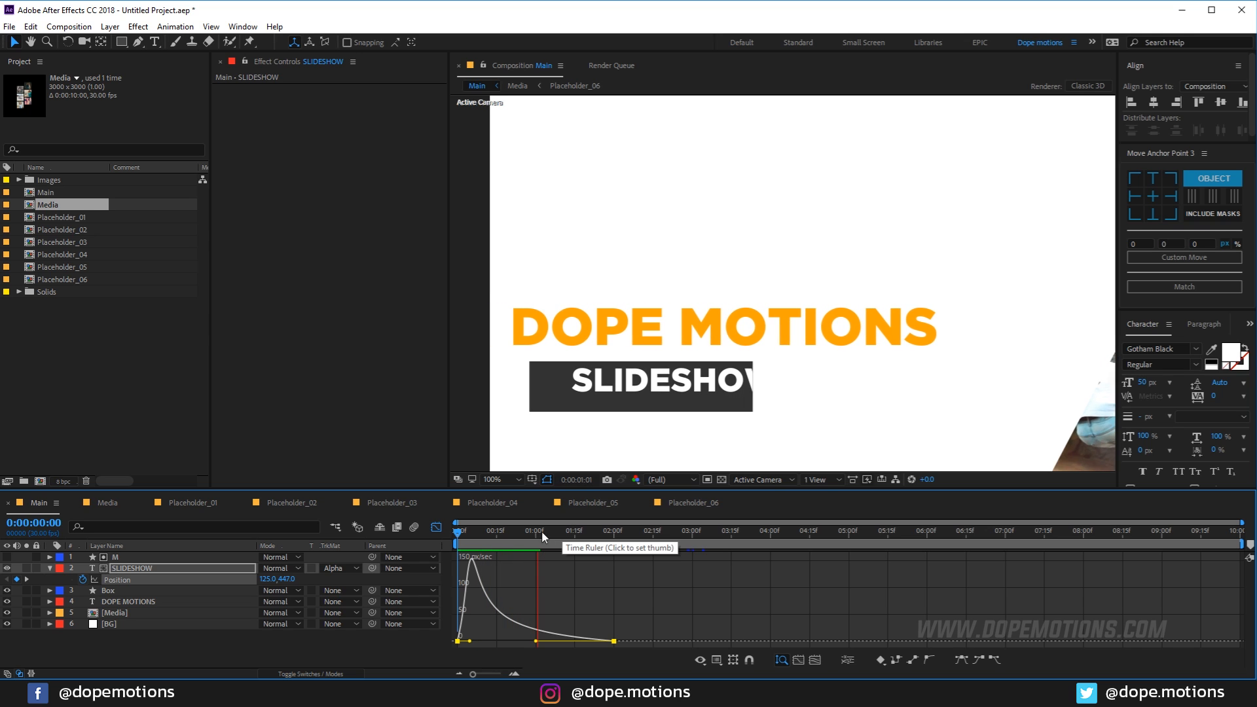
{"action": "key", "text": "space"}
{"action": "scroll", "coordinate": [647, 388], "scroll_direction": "down", "scroll_amount": 2}
{"action": "left_click_drag", "start_coordinate": [665, 372], "coordinate": [503, 317]}
{"action": "key", "text": "space"}
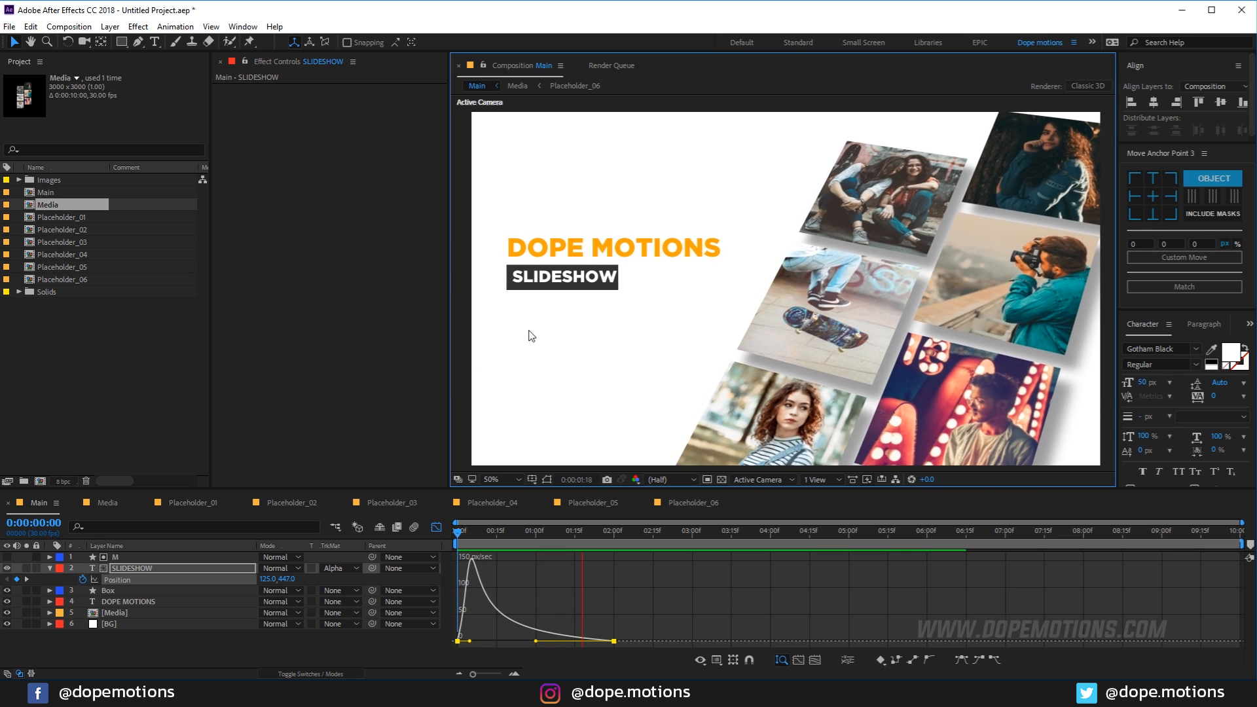
End the work area at 0:00:02:19, preview it, and return to the collapsed layer view with nothing selected.
{"action": "left_click", "coordinate": [664, 539]}
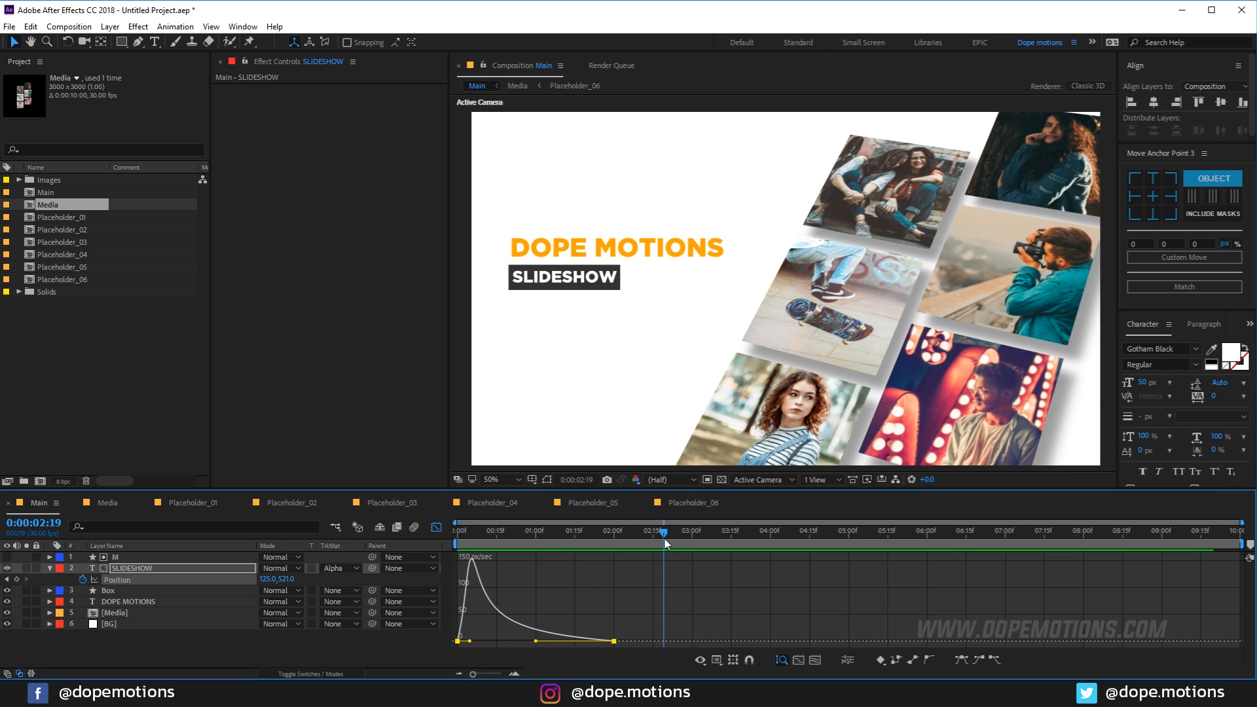
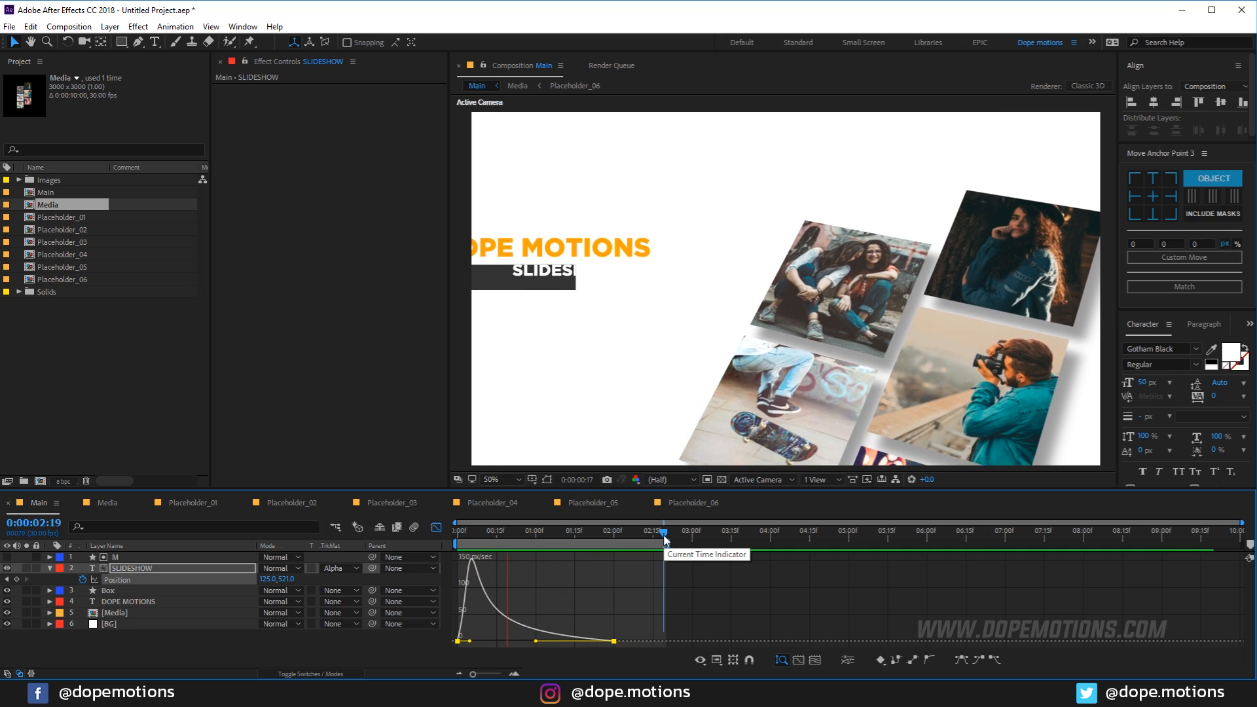
{"action": "left_click", "coordinate": [595, 533]}
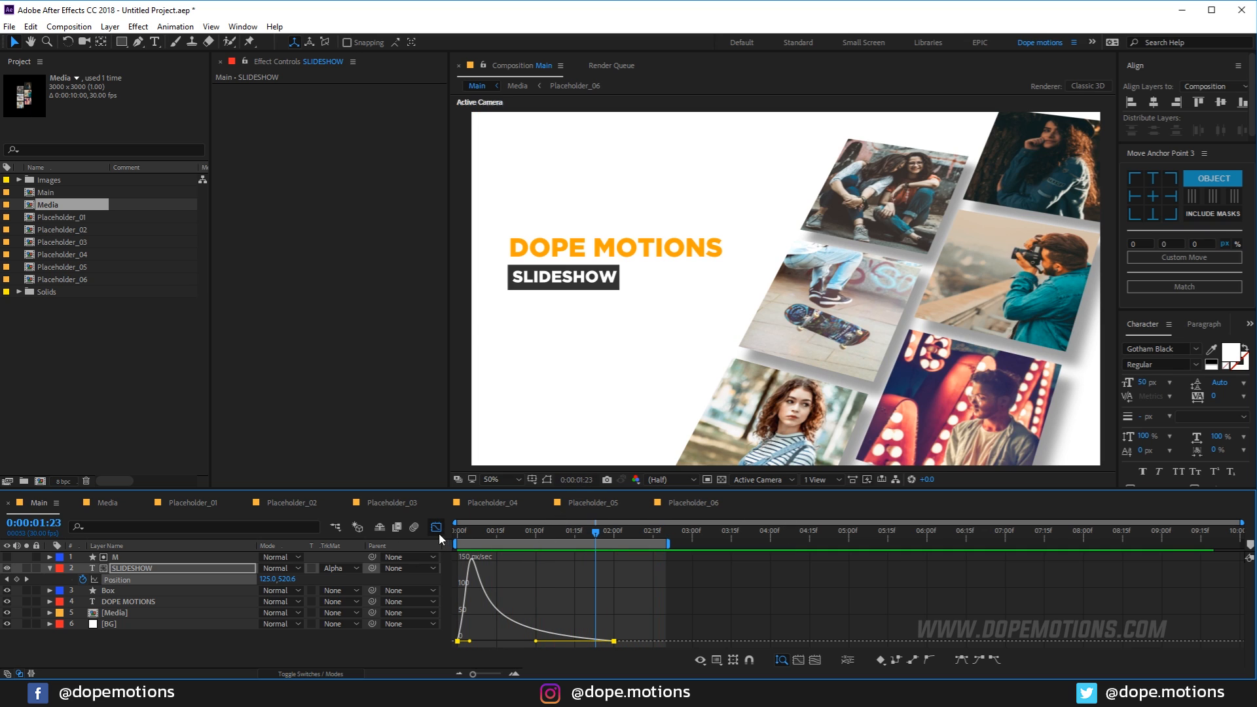
{"action": "left_click", "coordinate": [436, 527]}
{"action": "left_click", "coordinate": [50, 568]}
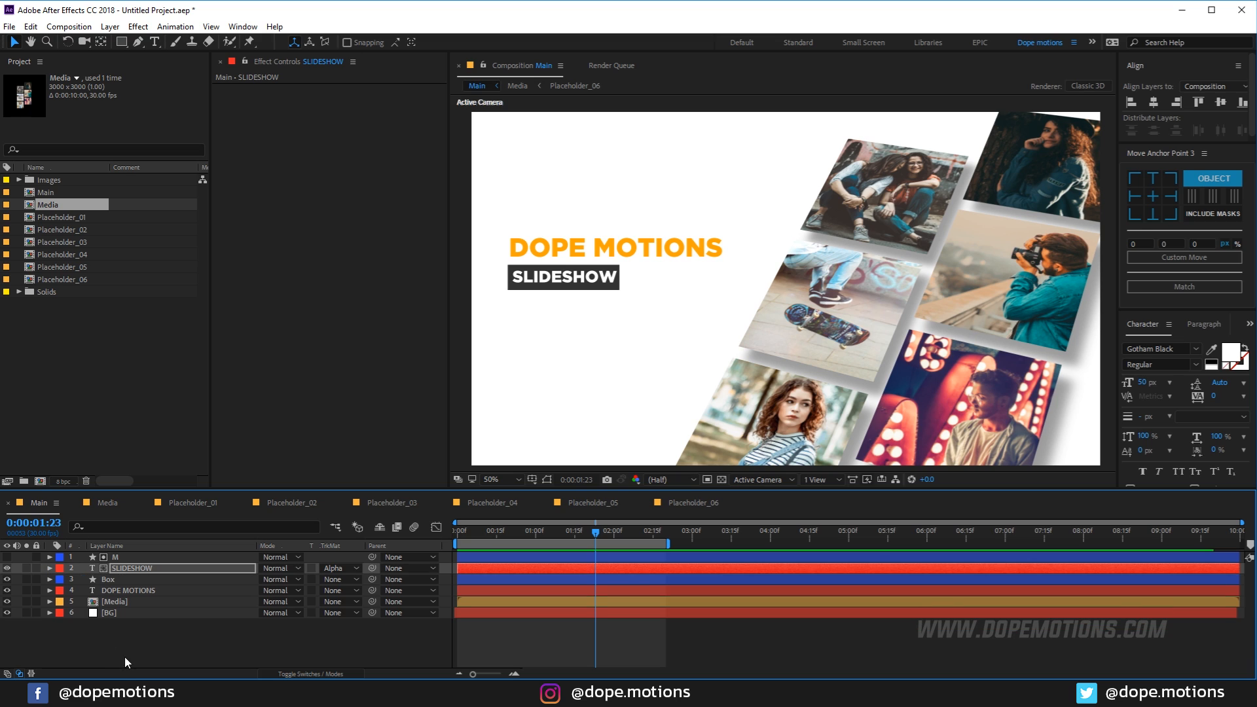
{"action": "left_click", "coordinate": [125, 657]}
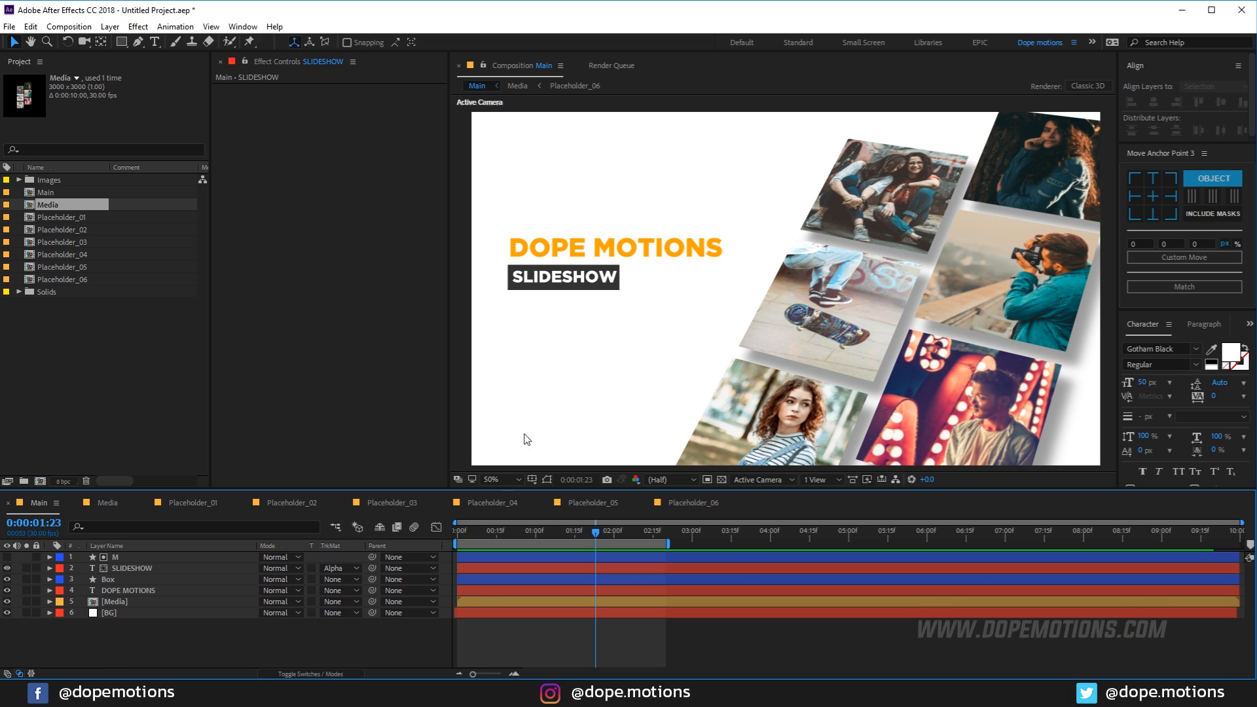
Draw a square outline with no fill across the title text using the Rectangle tool.
{"action": "left_click", "coordinate": [121, 41]}
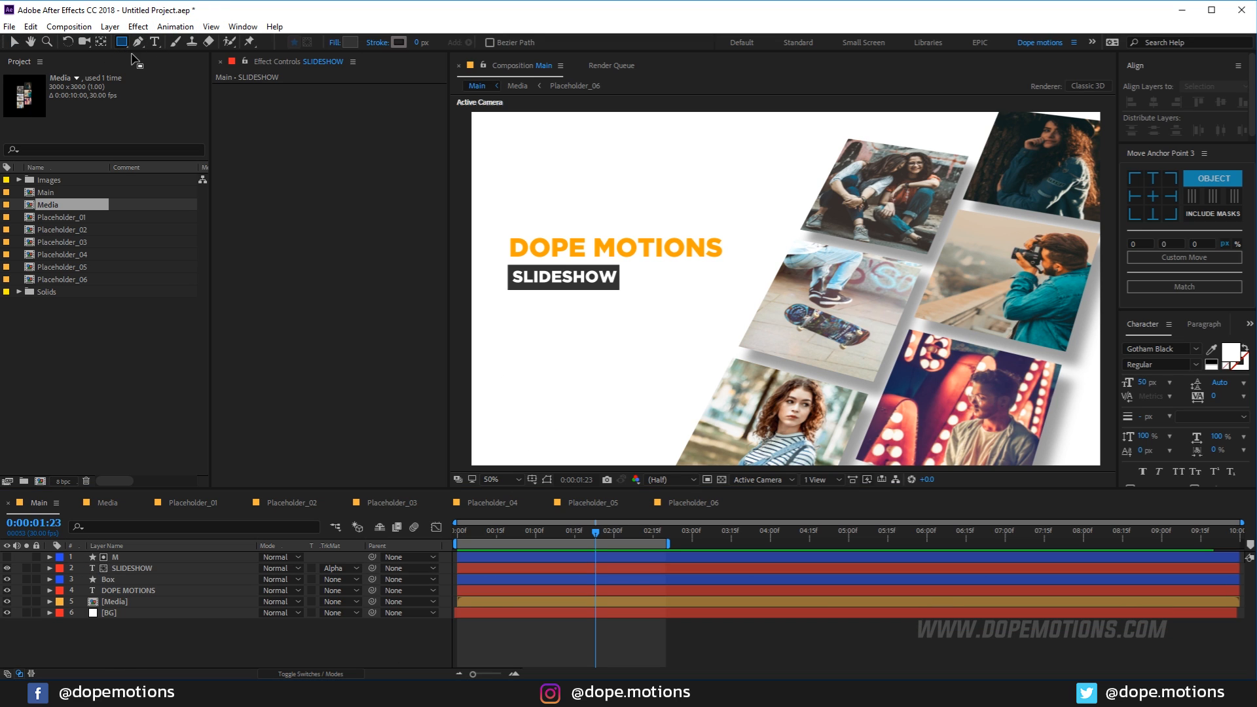
{"action": "left_click", "coordinate": [334, 43]}
{"action": "left_click", "coordinate": [554, 310]}
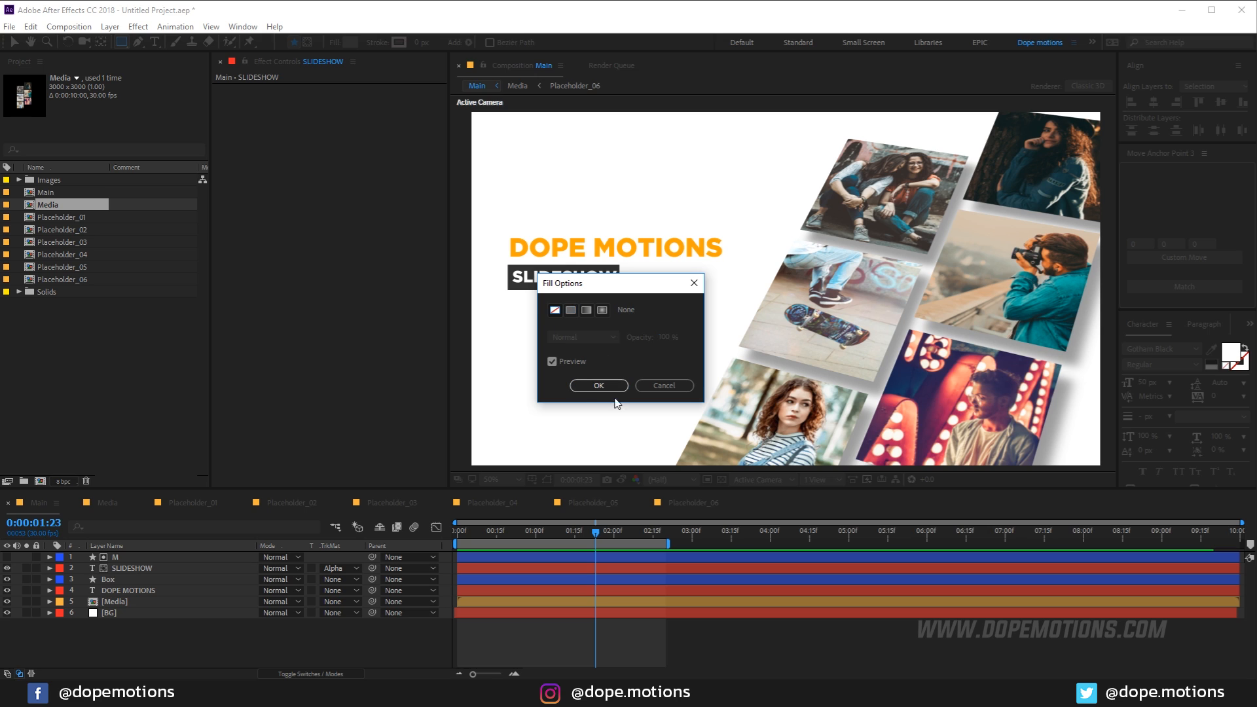
{"action": "left_click", "coordinate": [597, 386]}
{"action": "left_click", "coordinate": [417, 42]}
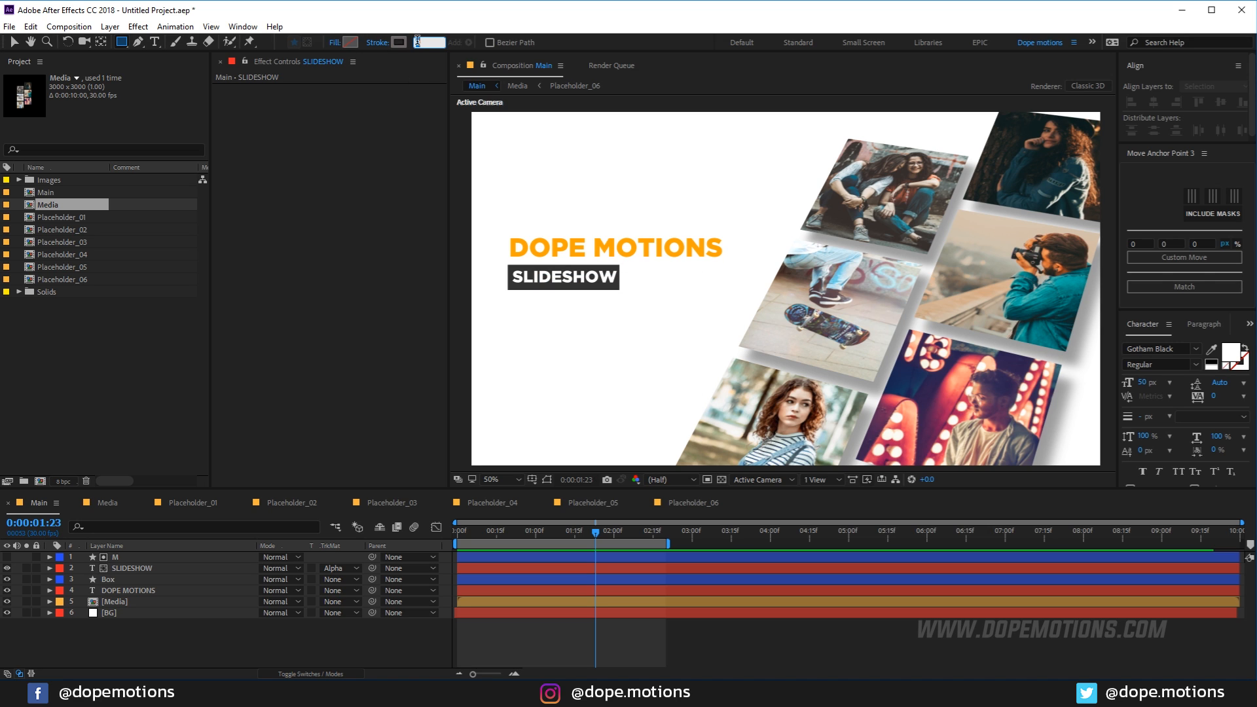
{"action": "key", "text": "Return"}
{"action": "mouse_move", "coordinate": [626, 273]}
{"action": "left_mouse_down"}
{"action": "mouse_move", "coordinate": [695, 335]}
{"action": "mouse_move", "coordinate": [671, 331]}
{"action": "left_mouse_up"}
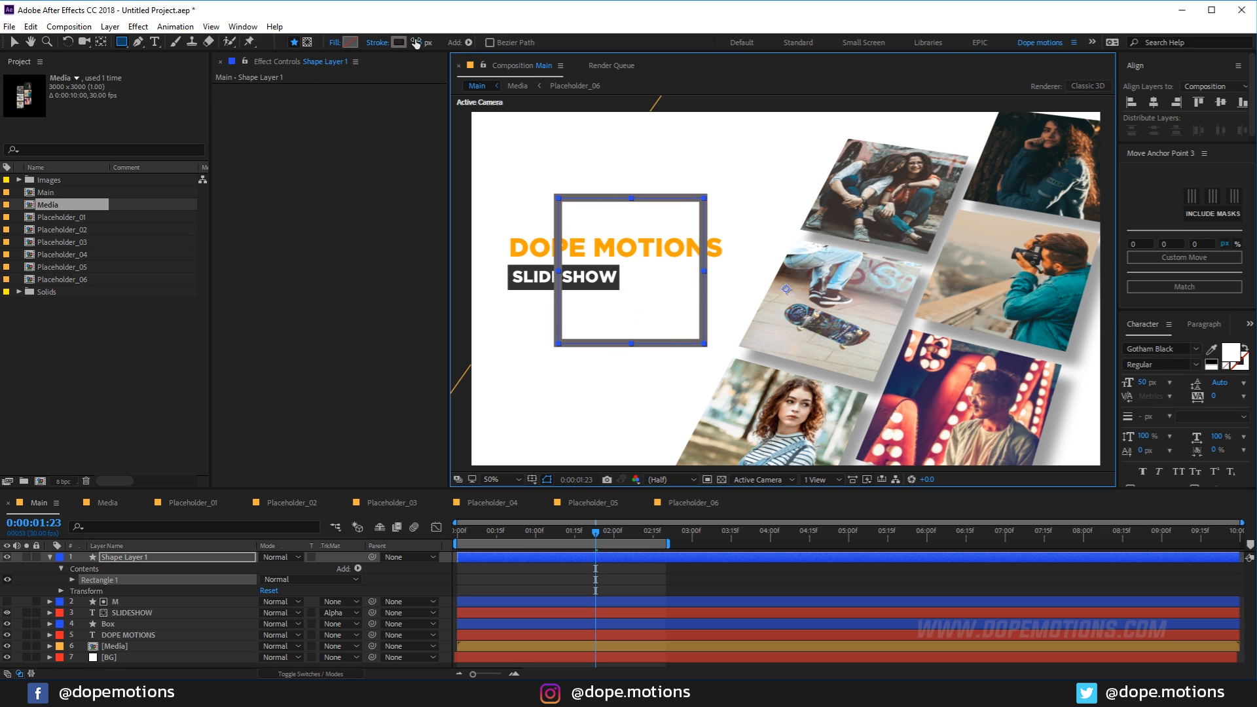
Thicken the square outline's stroke to about 80 px and colour it light grey BCBCBC.
{"action": "left_click_drag", "start_coordinate": [417, 44], "coordinate": [463, 66]}
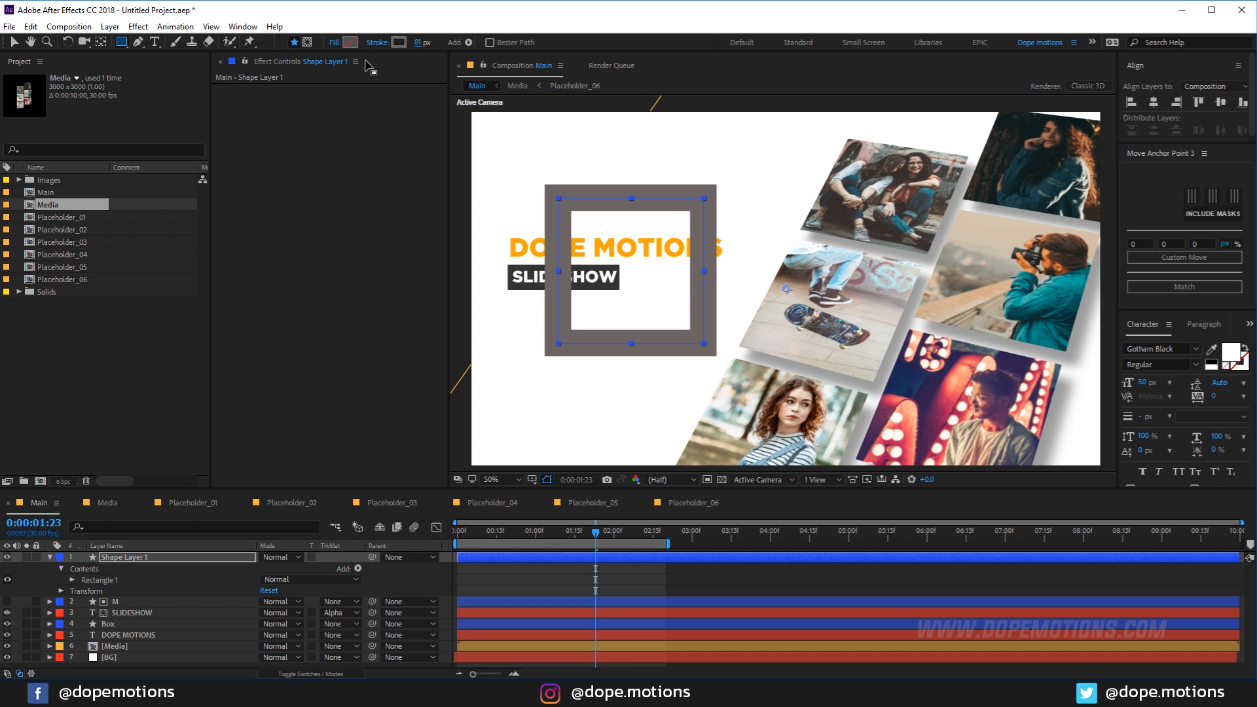
{"action": "left_click", "coordinate": [401, 42]}
{"action": "left_click_drag", "start_coordinate": [144, 367], "coordinate": [35, 303]}
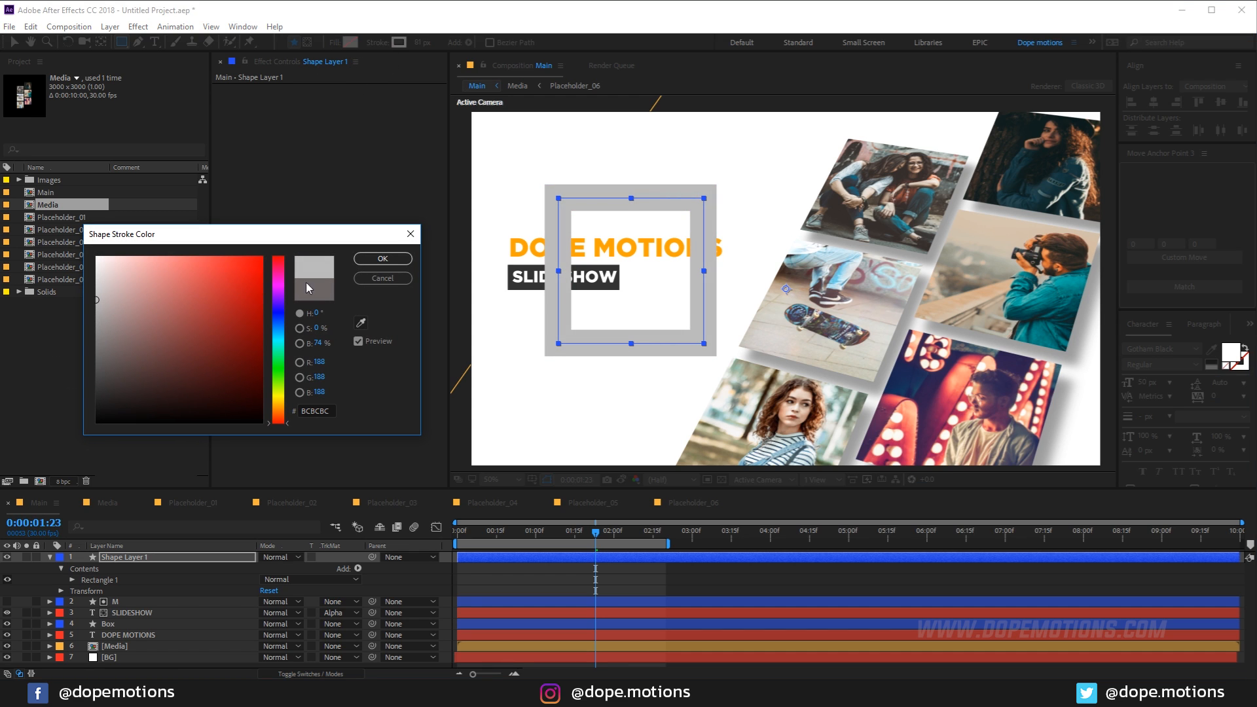
{"action": "left_click", "coordinate": [383, 259]}
Rotate the square outline to 45° and move it, with its anchor point centred, over the composition's left edge.
{"action": "left_click", "coordinate": [16, 45]}
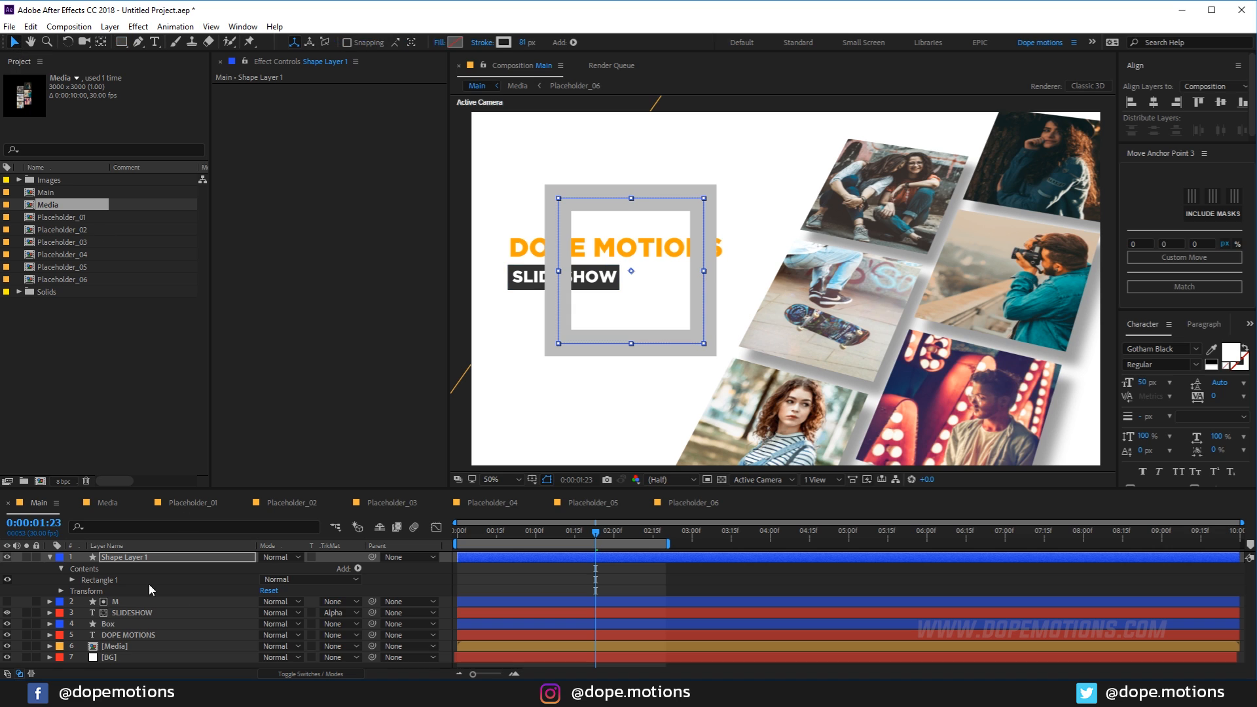
{"action": "left_click", "coordinate": [120, 560]}
{"action": "key", "text": "r"}
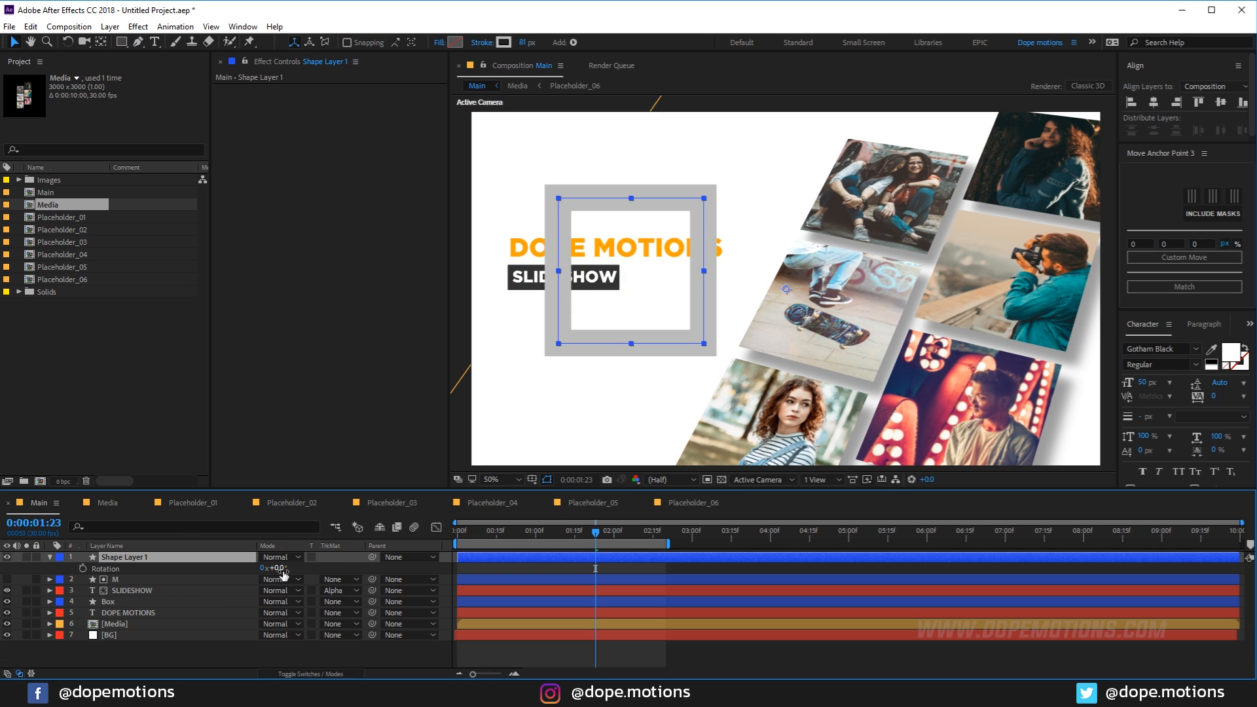
{"action": "type", "text": "45"}
{"action": "key", "text": "Return"}
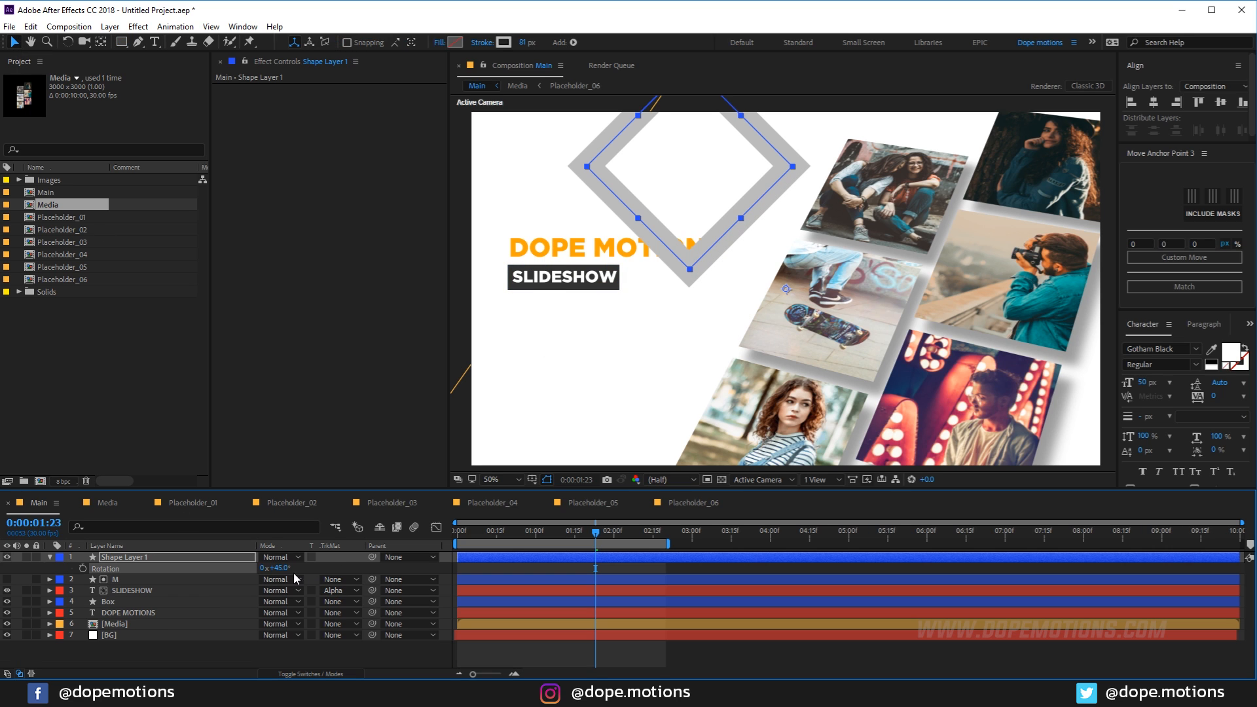
{"action": "left_click", "coordinate": [1154, 206]}
{"action": "left_click_drag", "start_coordinate": [687, 167], "coordinate": [483, 266]}
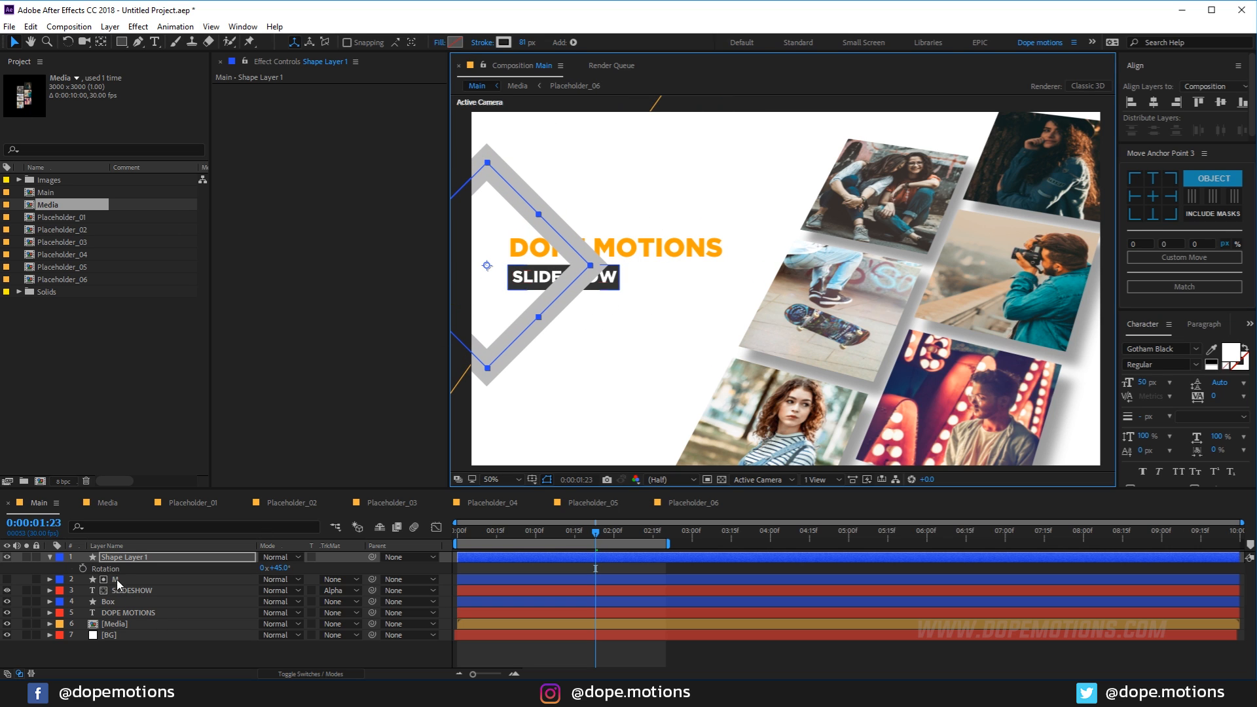
Enlarge the diamond outline by increasing its Rectangle Path size while keeping its stroke width.
{"action": "left_click", "coordinate": [119, 549]}
{"action": "left_click", "coordinate": [120, 561]}
{"action": "key", "text": "u"}
{"action": "key", "text": "u"}
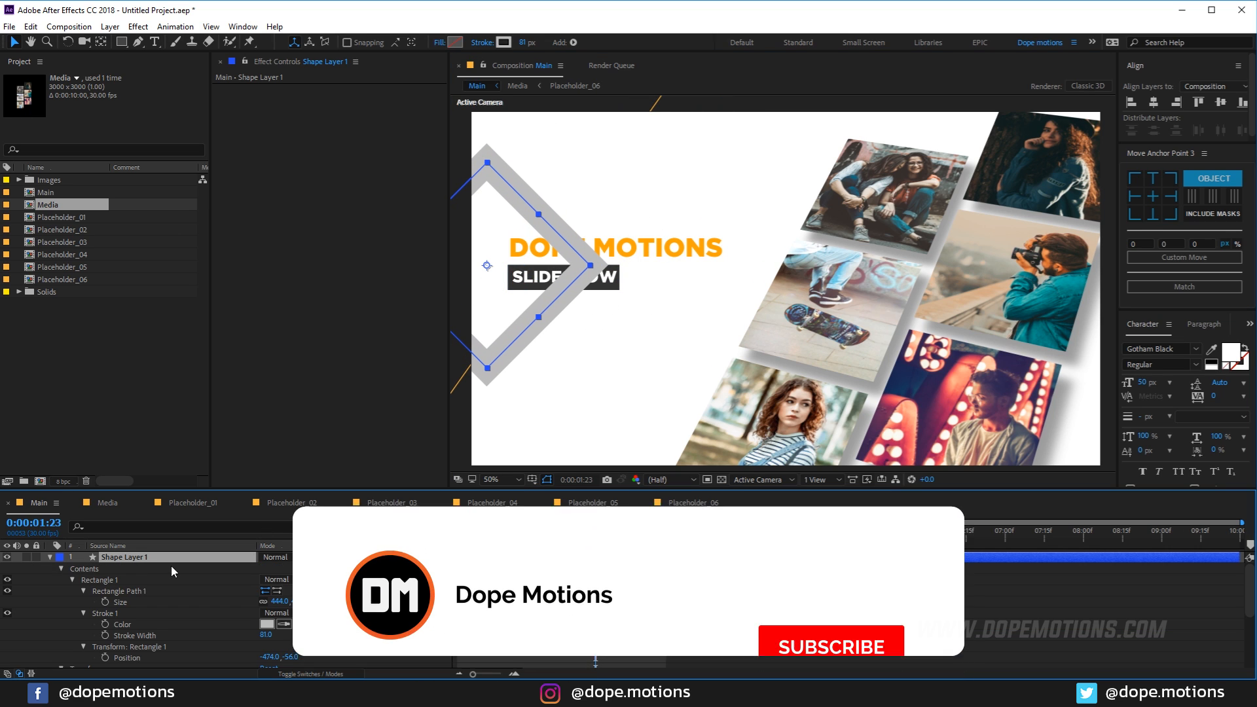
{"action": "left_click_drag", "start_coordinate": [293, 603], "coordinate": [412, 603]}
{"action": "key", "text": "u"}
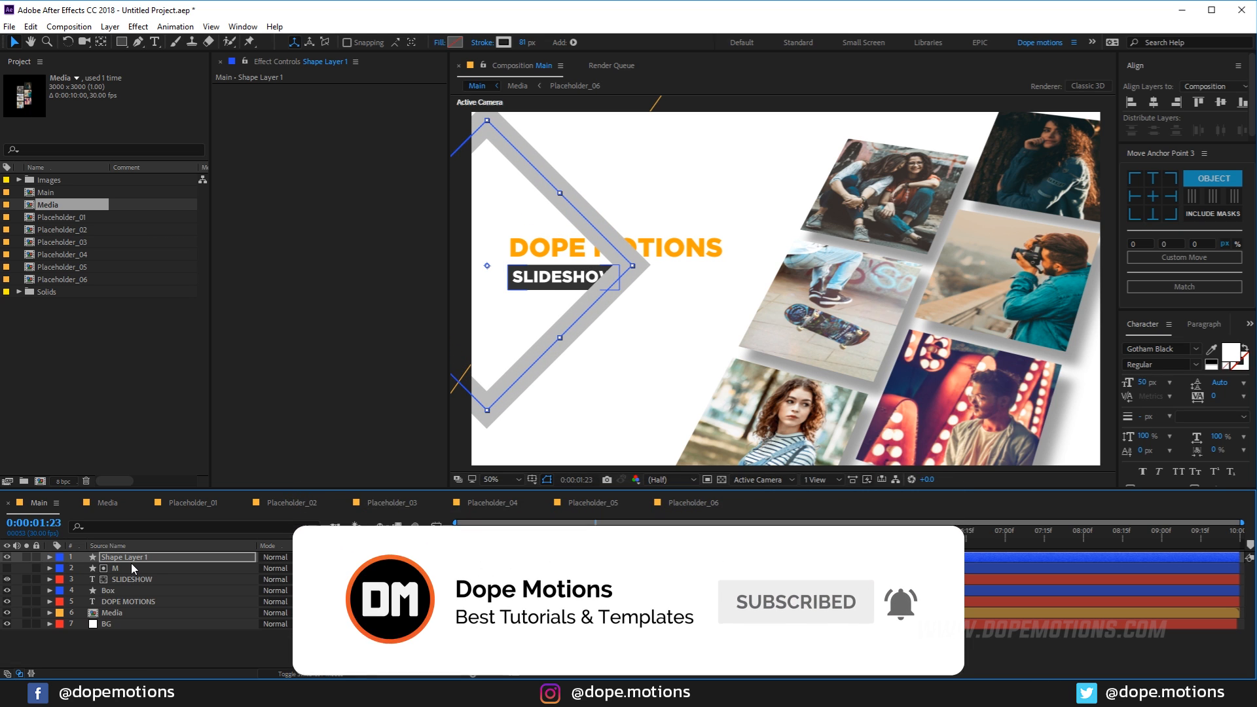
Place the diamond's shape layer directly beneath the Media layer and above BG.
{"action": "left_click", "coordinate": [131, 613]}
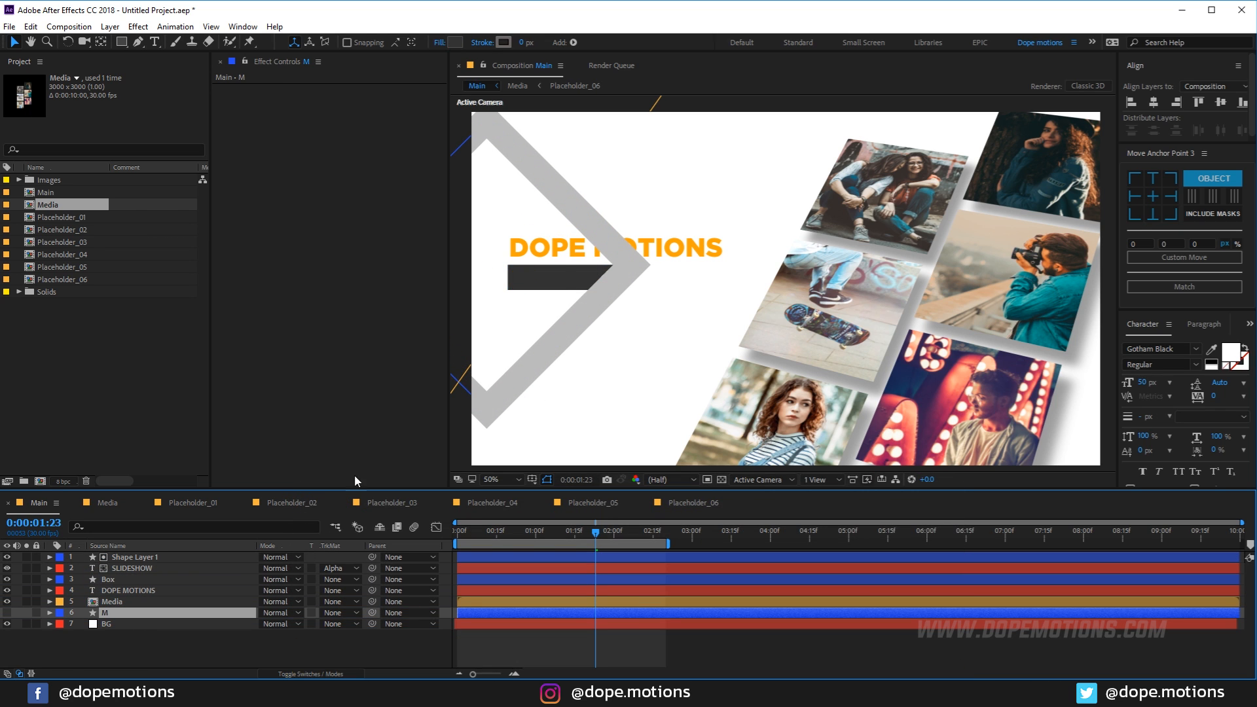
{"action": "mouse_move", "coordinate": [131, 613]}
{"action": "left_mouse_down"}
{"action": "mouse_move", "coordinate": [121, 563]}
{"action": "mouse_move", "coordinate": [131, 618]}
{"action": "left_mouse_up"}
{"action": "left_click", "coordinate": [125, 558]}
{"action": "left_click", "coordinate": [112, 601]}
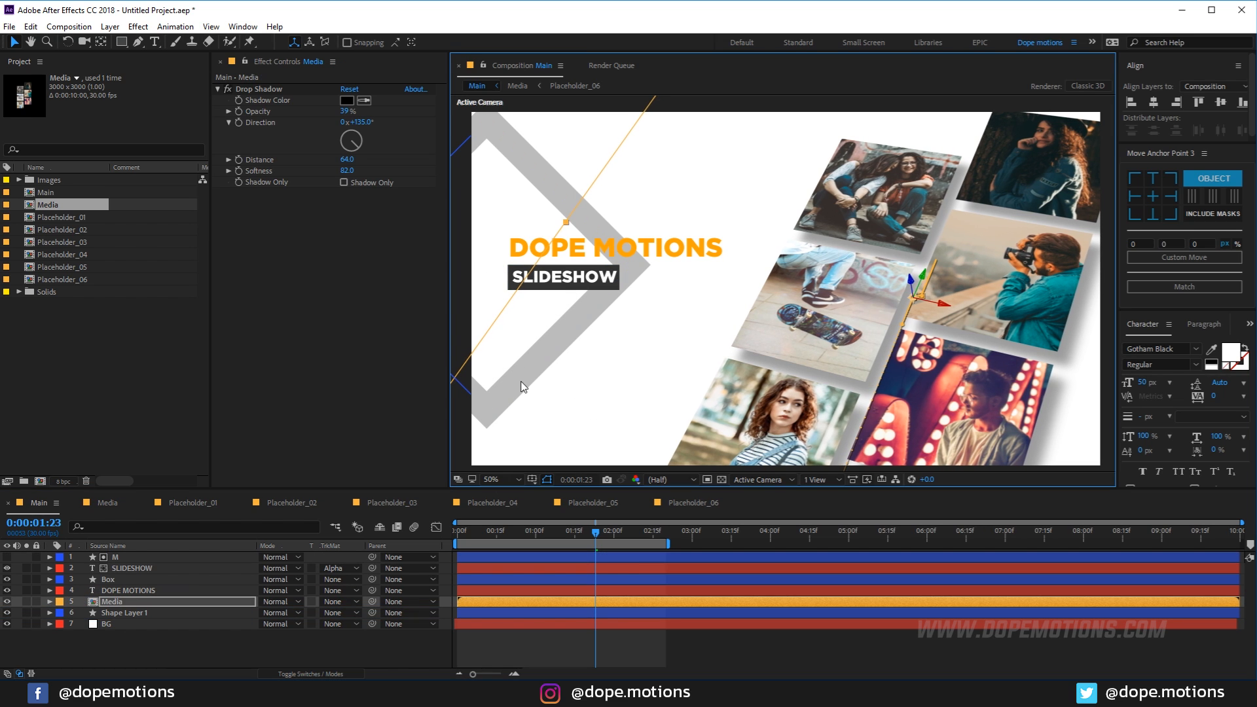
{"action": "left_click", "coordinate": [110, 610]}
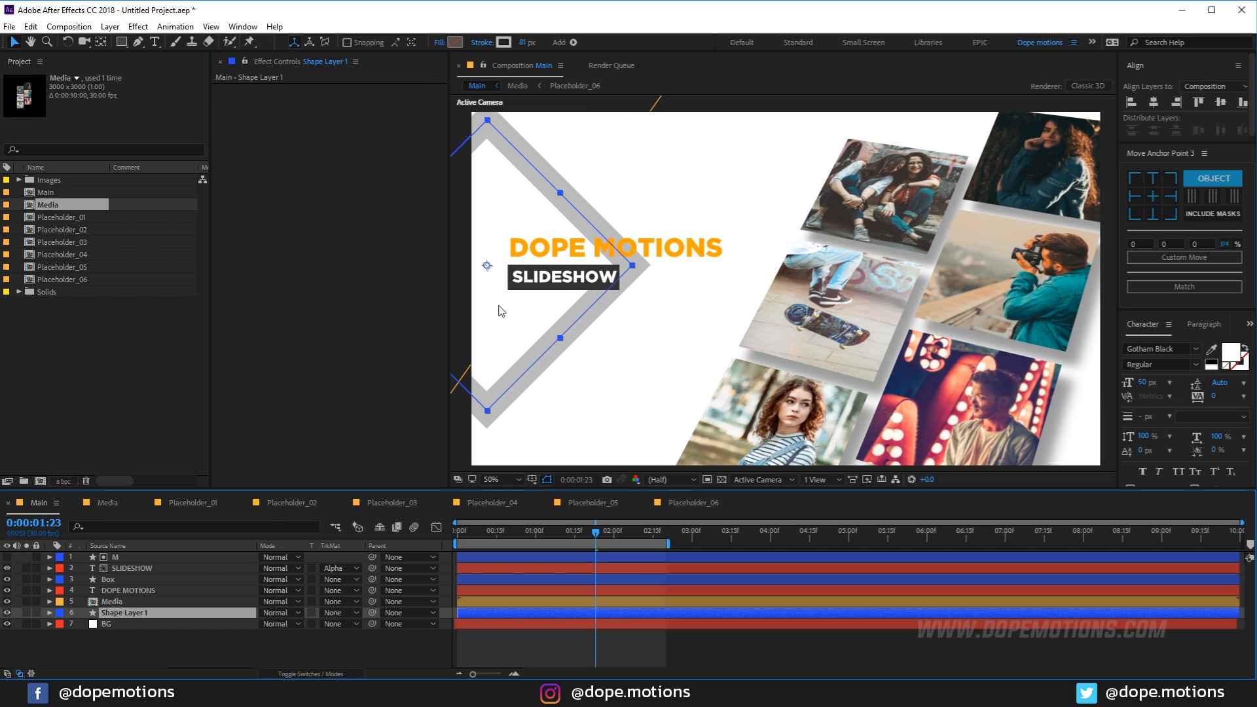
Shift the diamond slightly further left and lighten its stroke to a very pale grey.
{"action": "left_click_drag", "start_coordinate": [486, 275], "coordinate": [467, 275]}
{"action": "key", "text": "Return"}
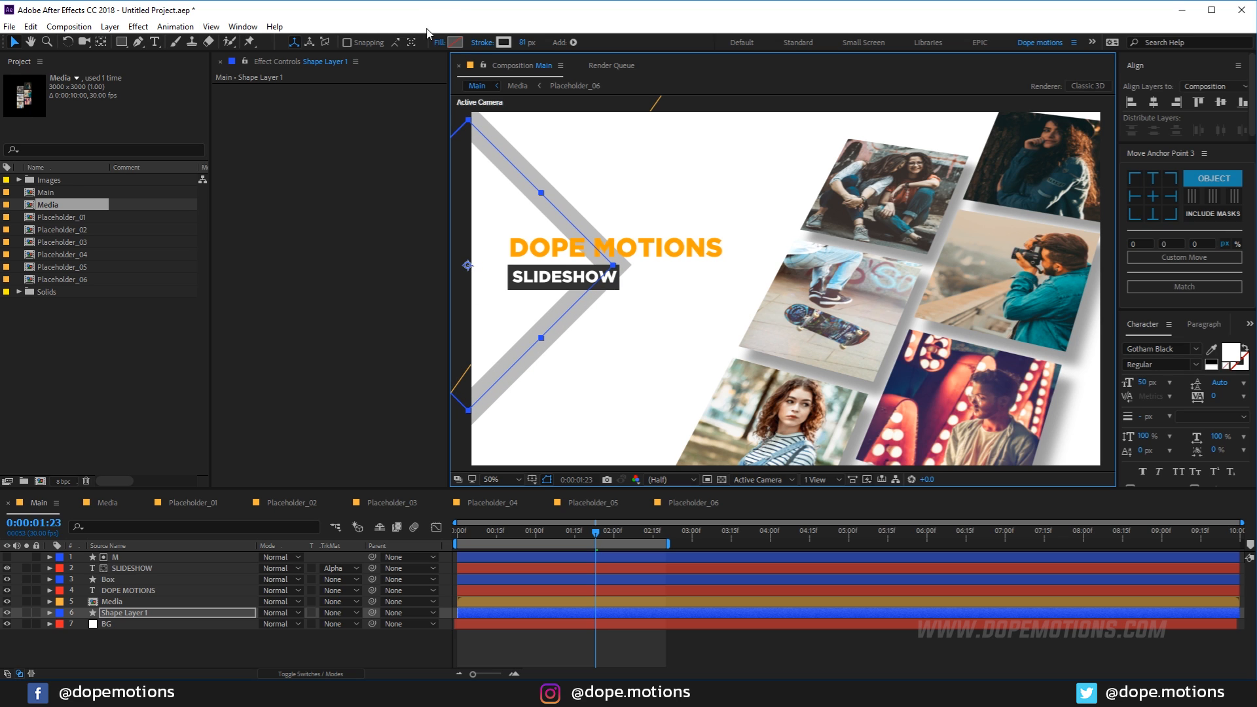
{"action": "left_click", "coordinate": [504, 42]}
{"action": "left_click_drag", "start_coordinate": [108, 265], "coordinate": [76, 265]}
{"action": "key", "text": "Return"}
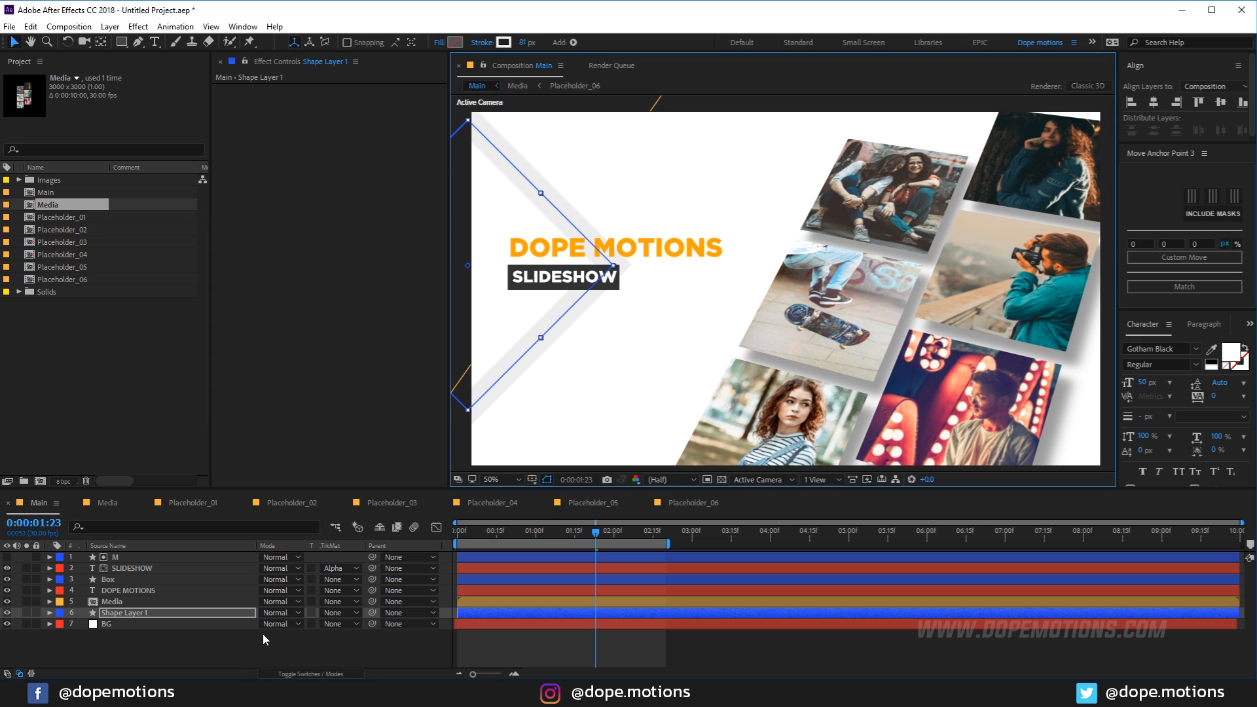
{"action": "left_click", "coordinate": [257, 634]}
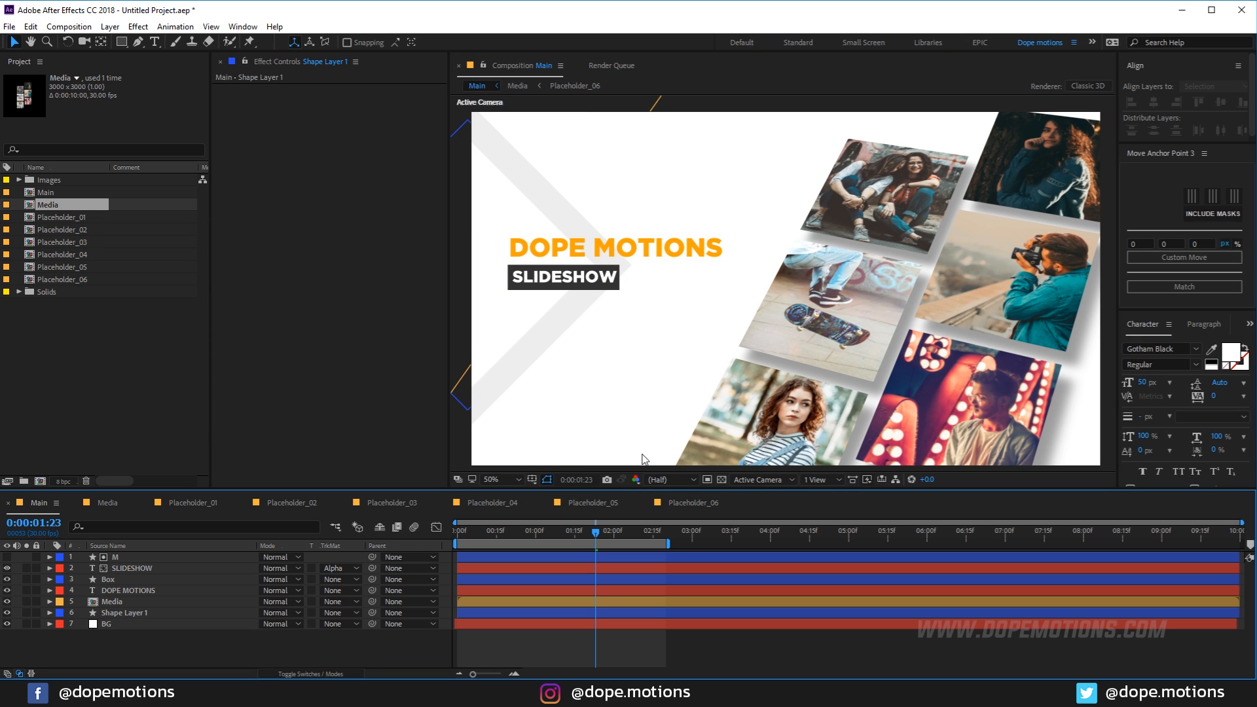
Align the diamond shape to the vertical centre of the composition.
{"action": "mouse_move", "coordinate": [657, 434]}
{"action": "left_mouse_down"}
{"action": "mouse_move", "coordinate": [667, 450]}
{"action": "mouse_move", "coordinate": [656, 423]}
{"action": "mouse_move", "coordinate": [670, 415]}
{"action": "left_mouse_up"}
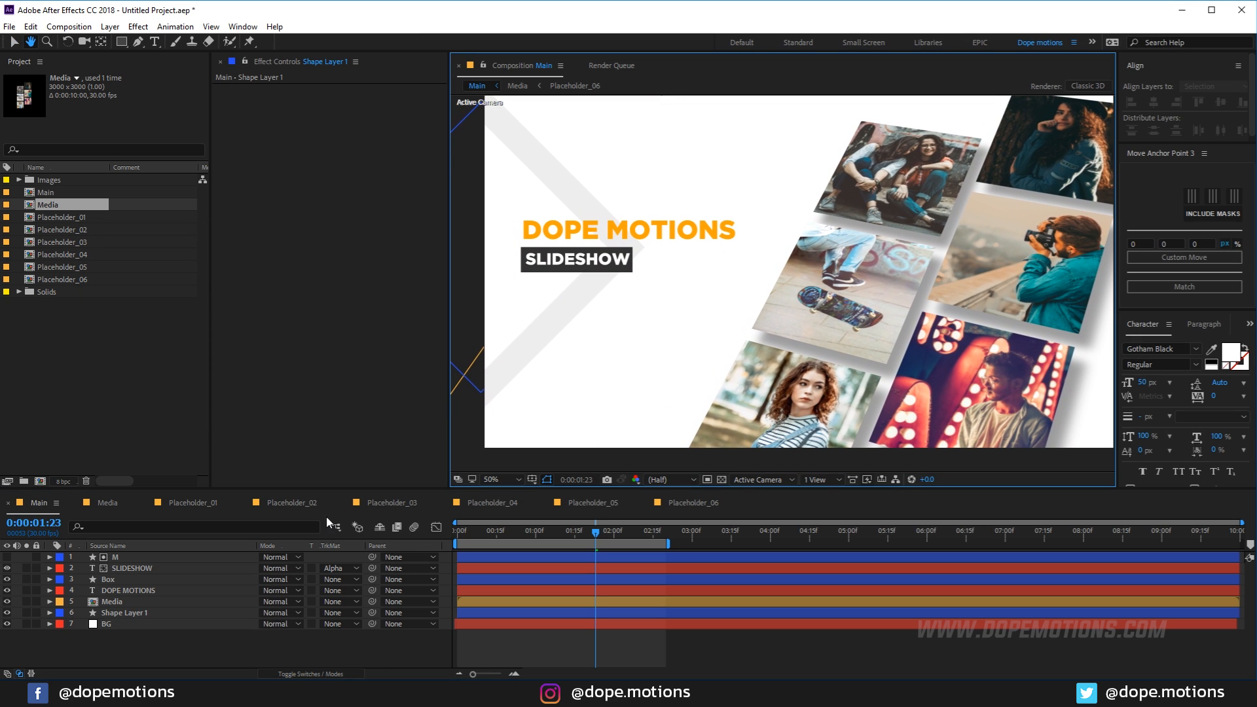
{"action": "left_click", "coordinate": [127, 613]}
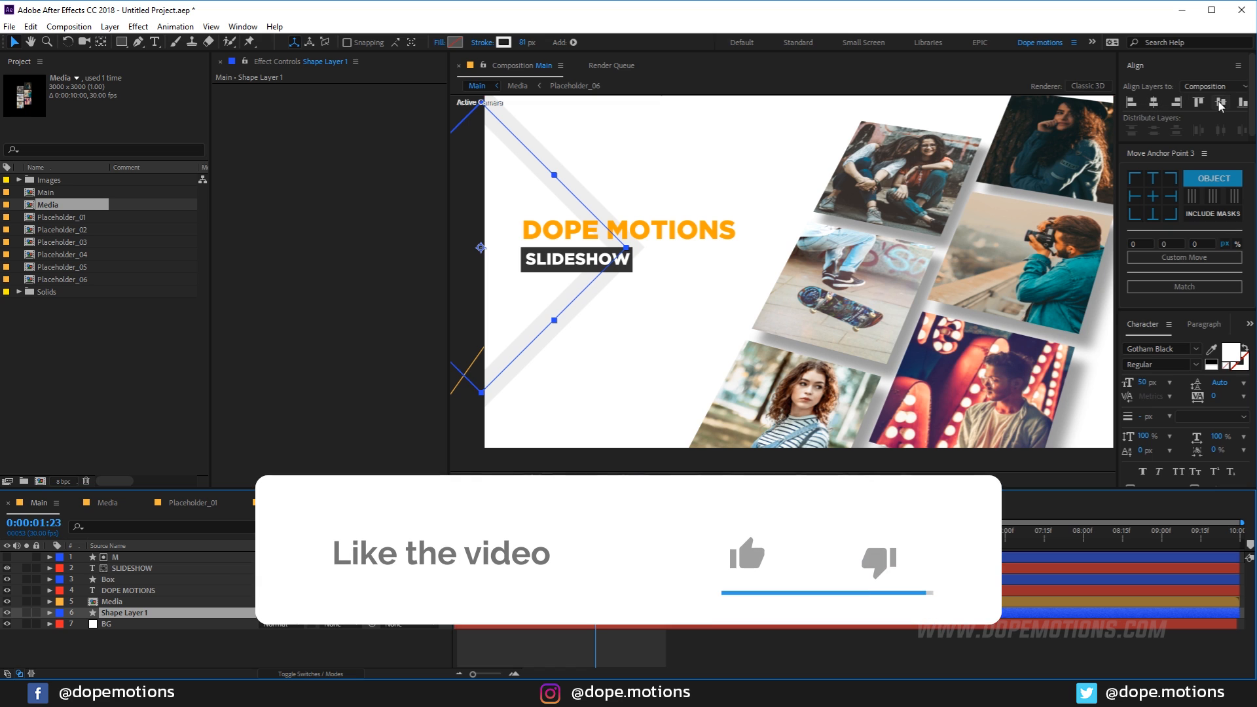
{"action": "left_click", "coordinate": [1221, 103]}
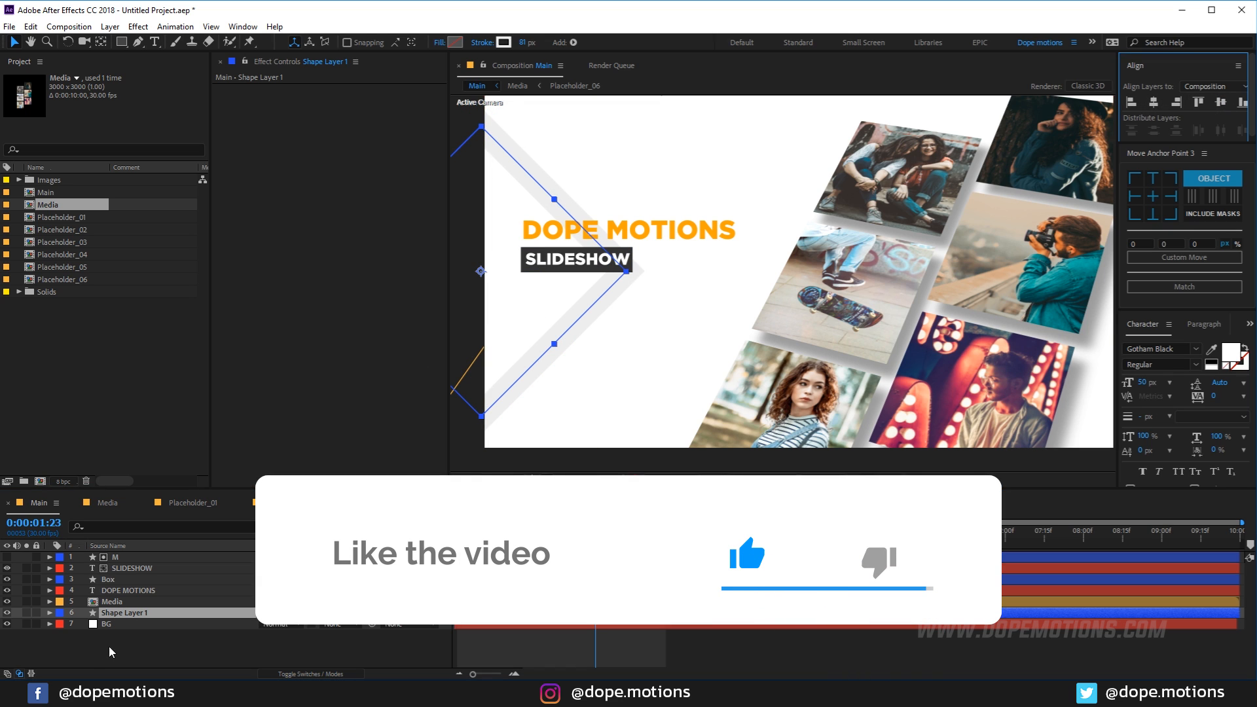
{"action": "left_click", "coordinate": [92, 655]}
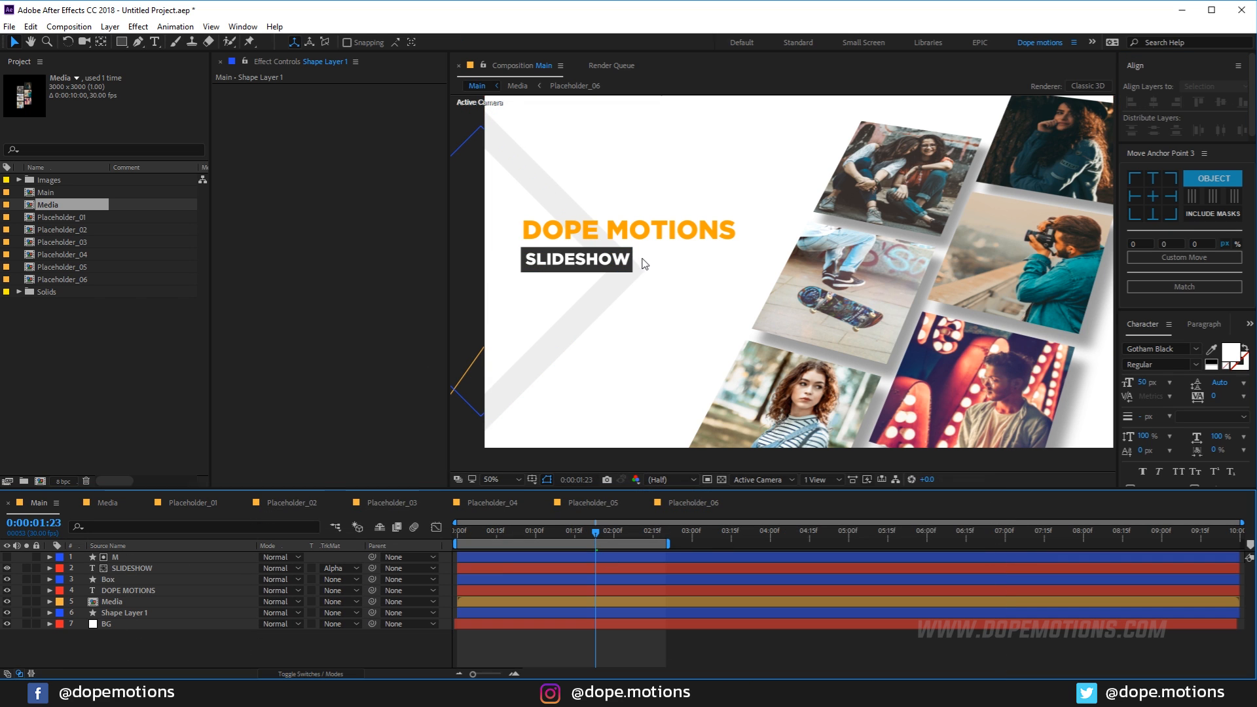
Pre-compose the M, SLIDESHOW, Box and DOPE MOTIONS layers as Title and move it slightly down towards the diamond tip's height.
{"action": "left_click", "coordinate": [123, 556]}
{"action": "left_click", "coordinate": [125, 568], "text": "shift"}
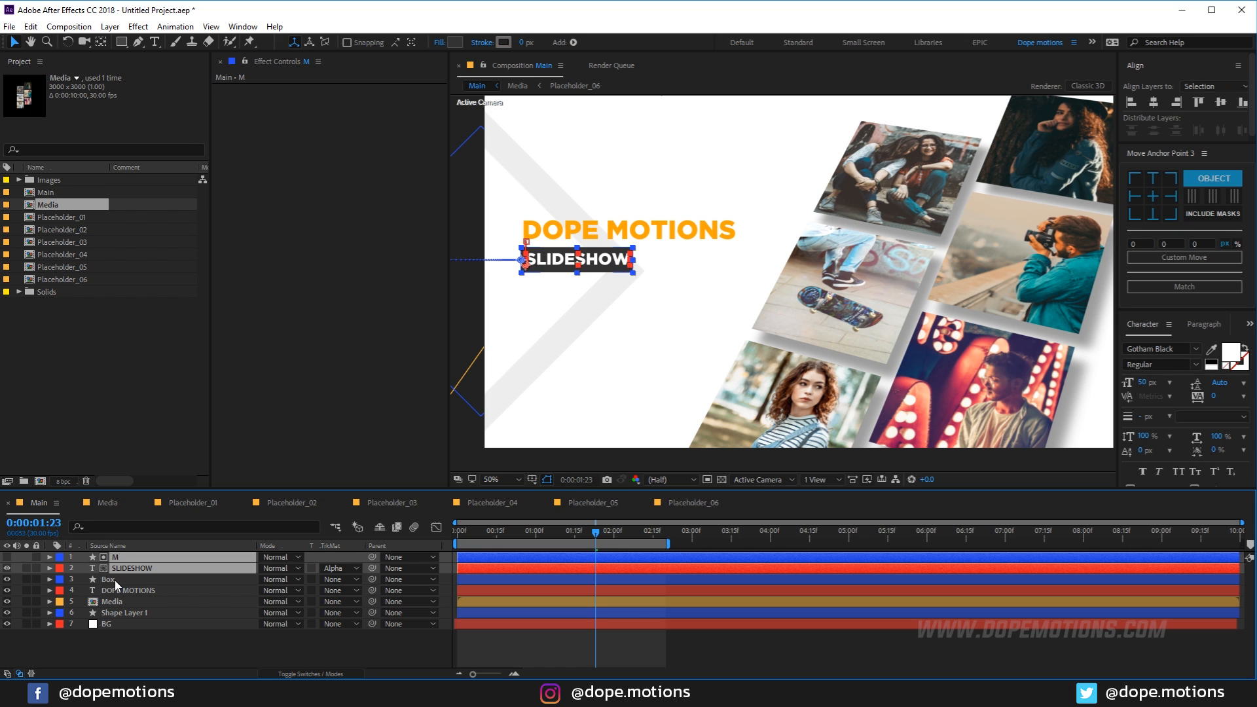
{"action": "left_click", "coordinate": [115, 580], "text": "shift"}
{"action": "left_click", "coordinate": [117, 589], "text": "shift"}
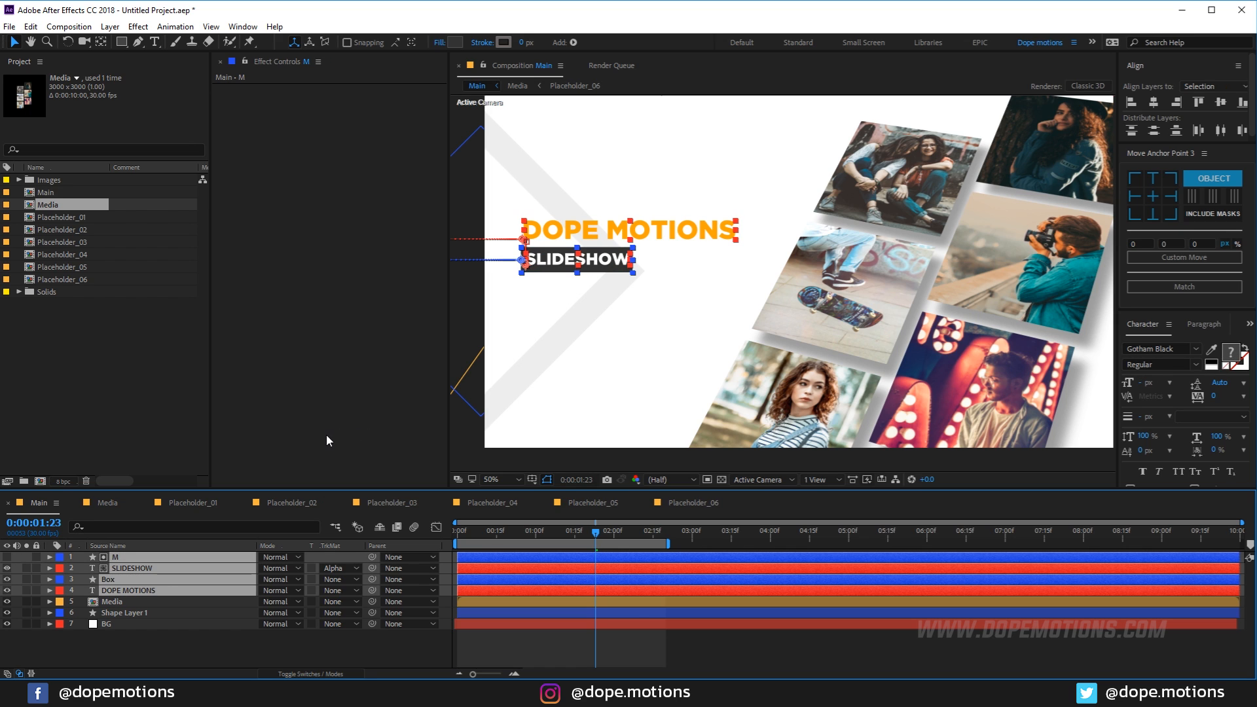
{"action": "key", "text": "ctrl+shift+c"}
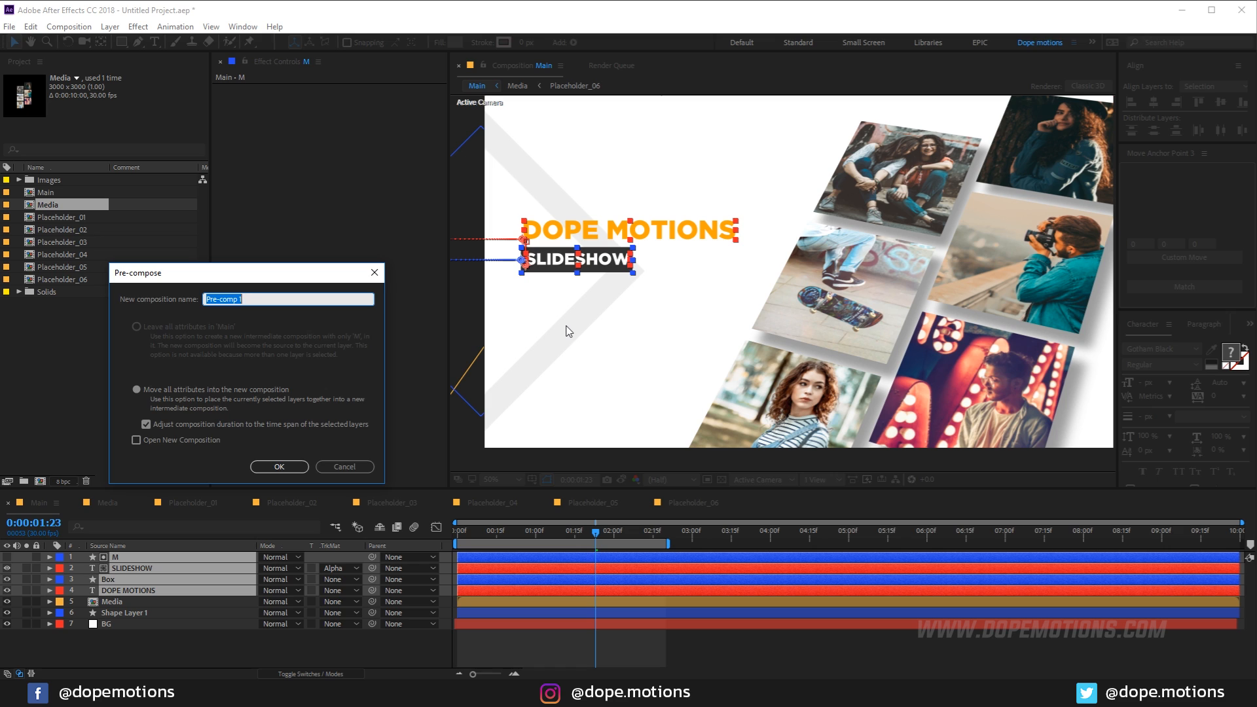
{"action": "type", "text": "Title"}
{"action": "key", "text": "Return"}
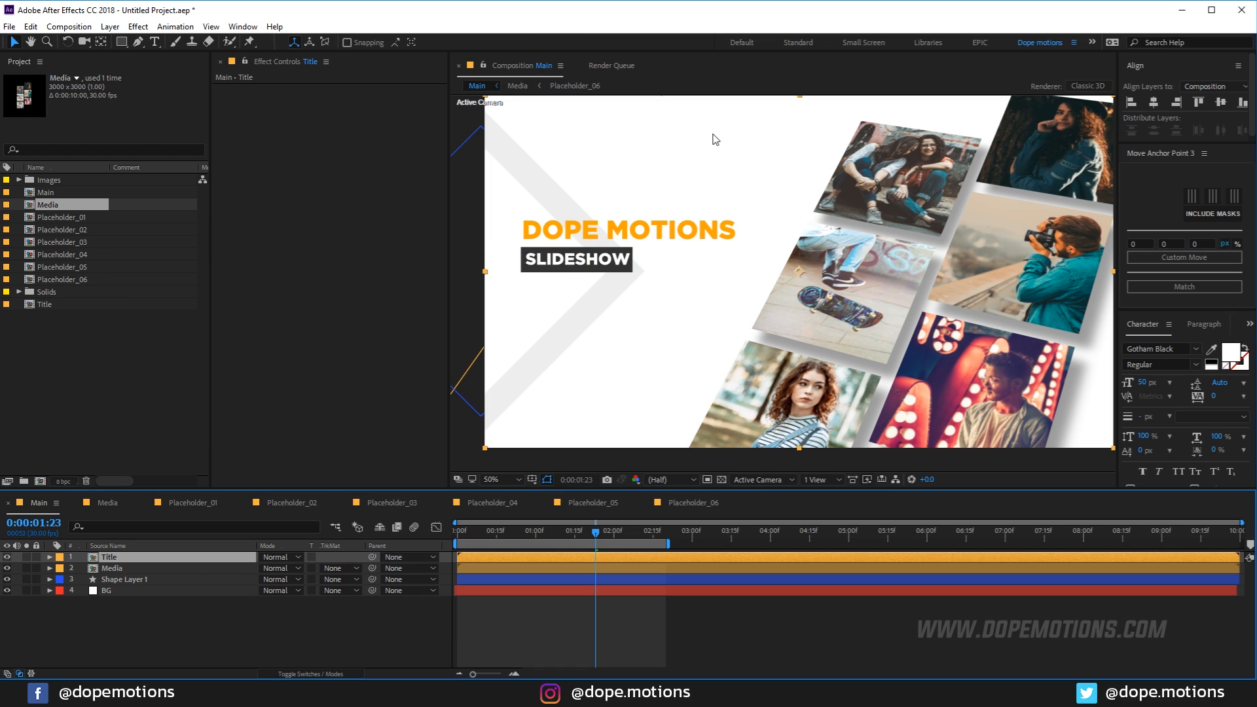
{"action": "left_click_drag", "start_coordinate": [609, 272], "coordinate": [608, 289]}
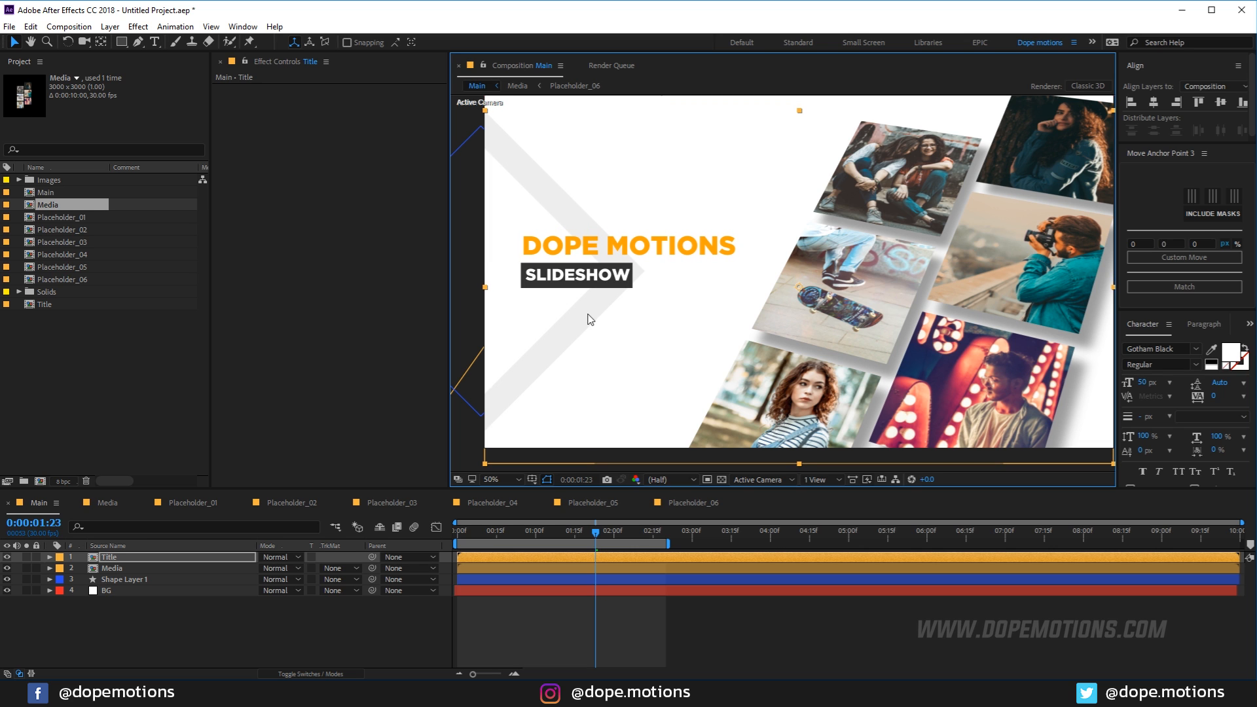
{"action": "key", "text": "space"}
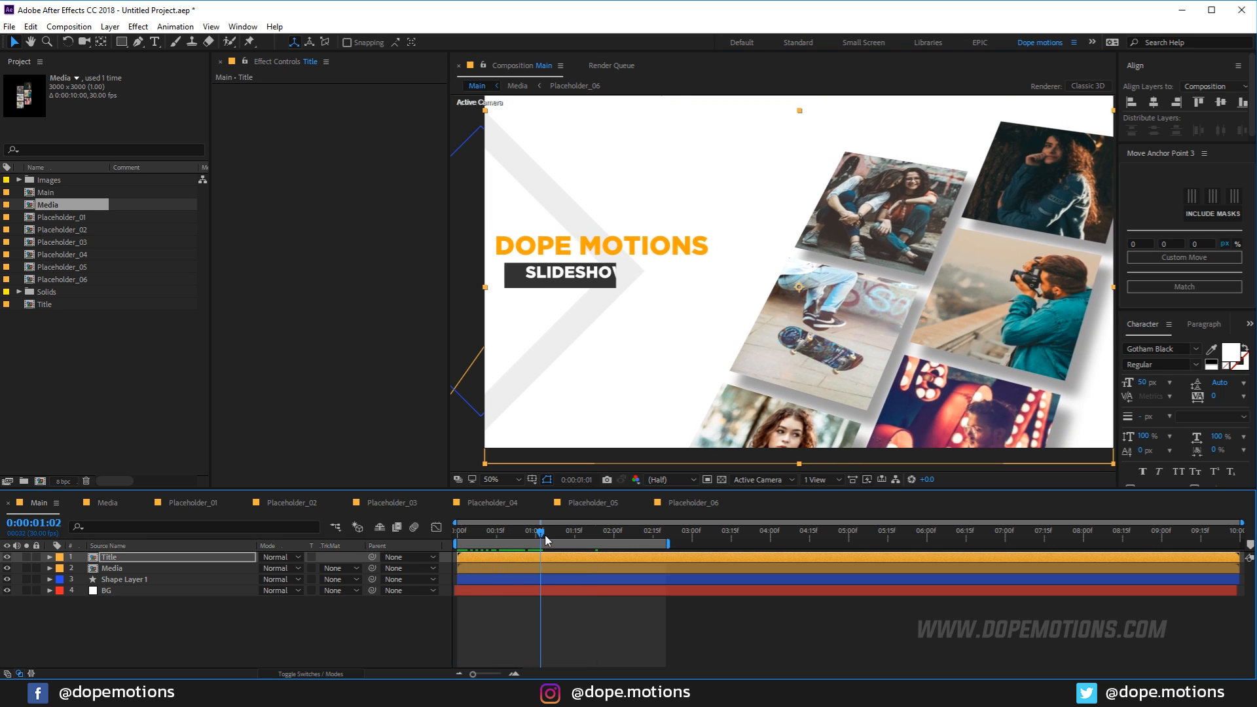
Set Position and Rotation keyframes for the diamond's shape layer at 0:00:02:00.
{"action": "left_click_drag", "start_coordinate": [567, 542], "coordinate": [614, 552]}
{"action": "left_click", "coordinate": [129, 580]}
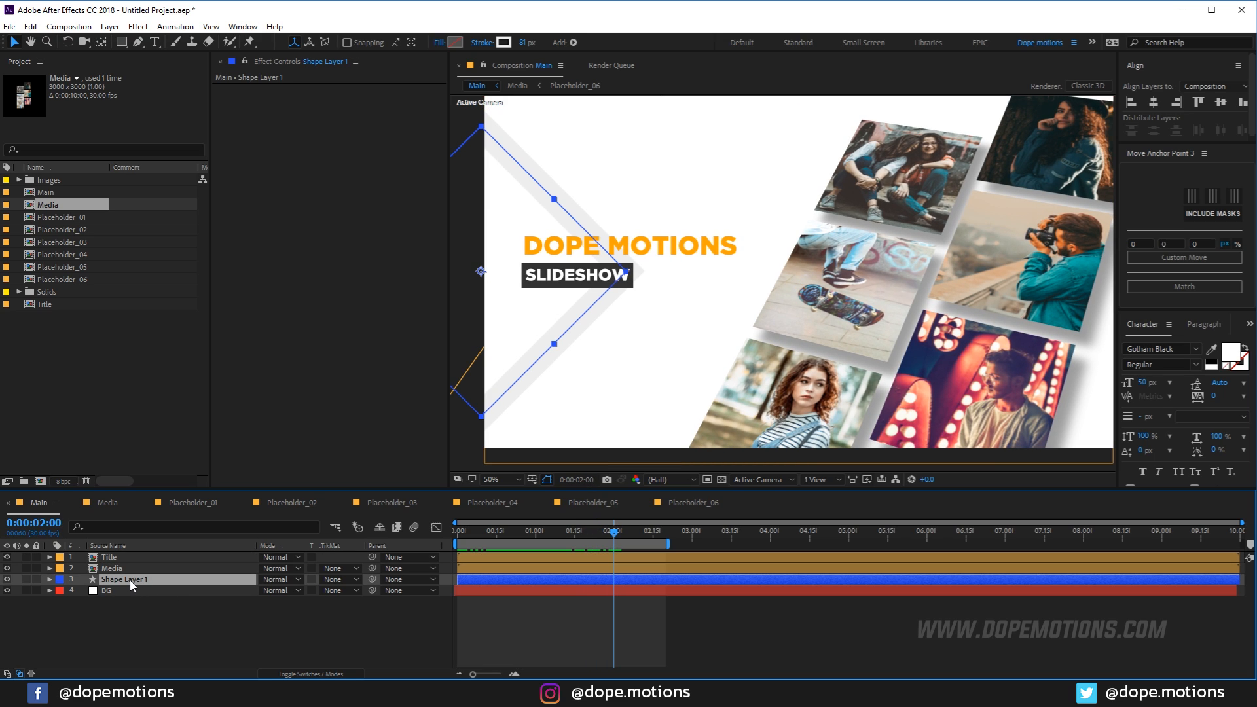
{"action": "key", "text": "p"}
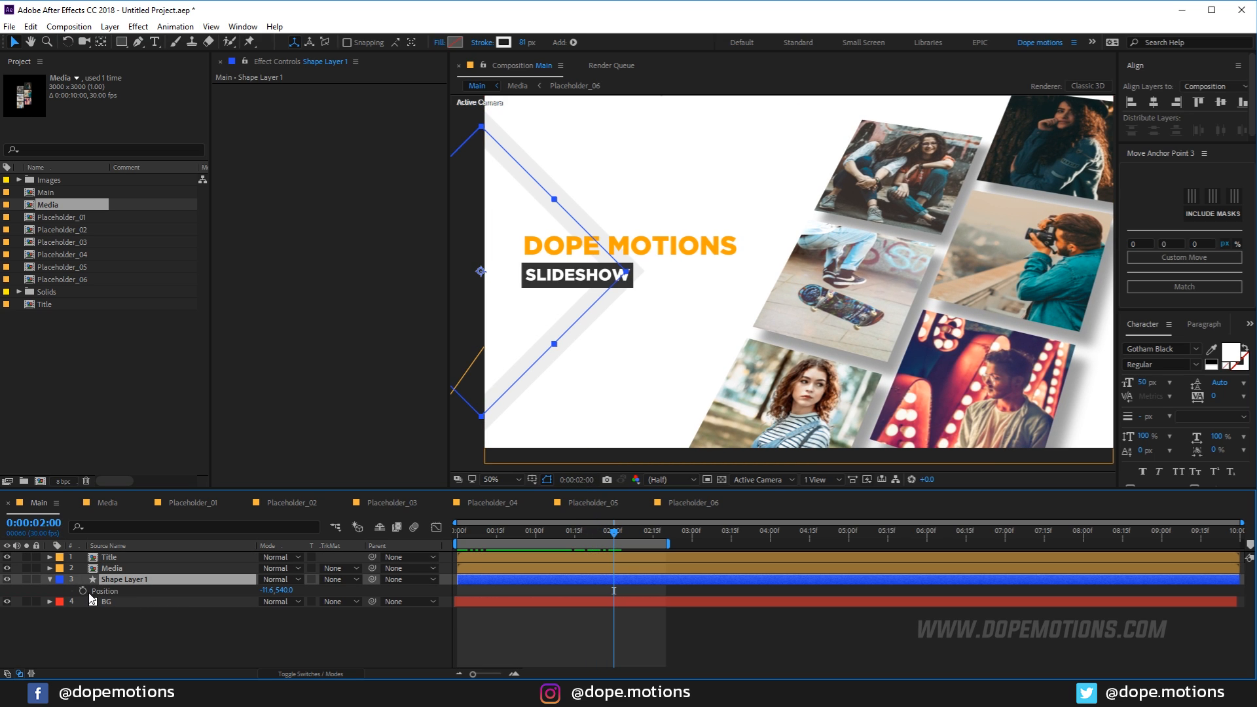
{"action": "key", "text": "alt+shift+p"}
{"action": "key", "text": "r"}
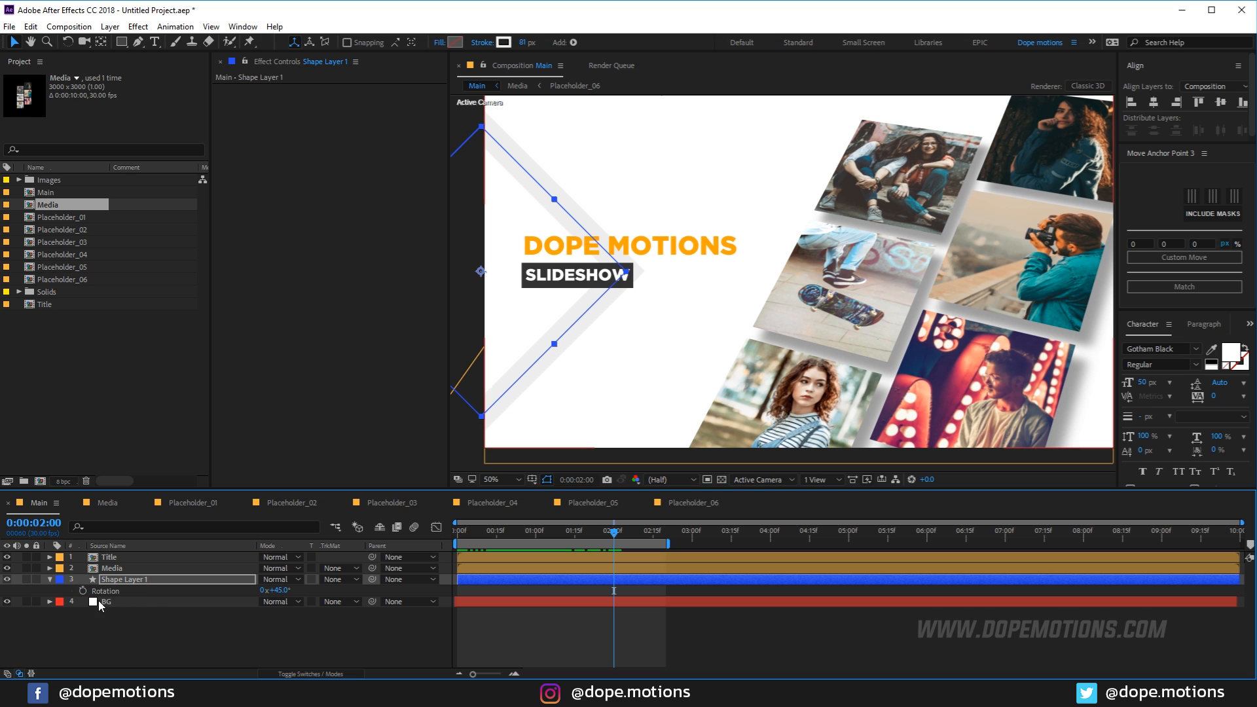
{"action": "left_click", "coordinate": [82, 591]}
{"action": "key", "text": "shift+p"}
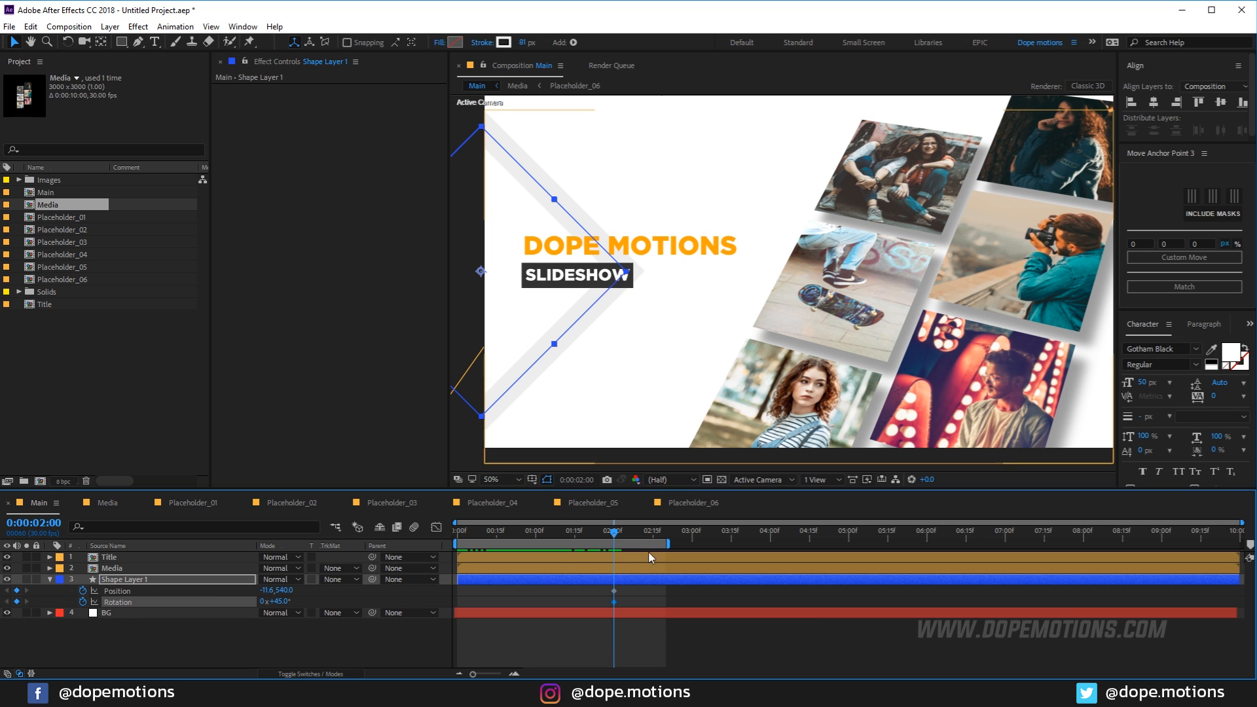
At 0:00:00:00, move the diamond out of frame to the left, to about X -509.6, and set its rotation to 0°.
{"action": "left_click_drag", "start_coordinate": [614, 532], "coordinate": [403, 554]}
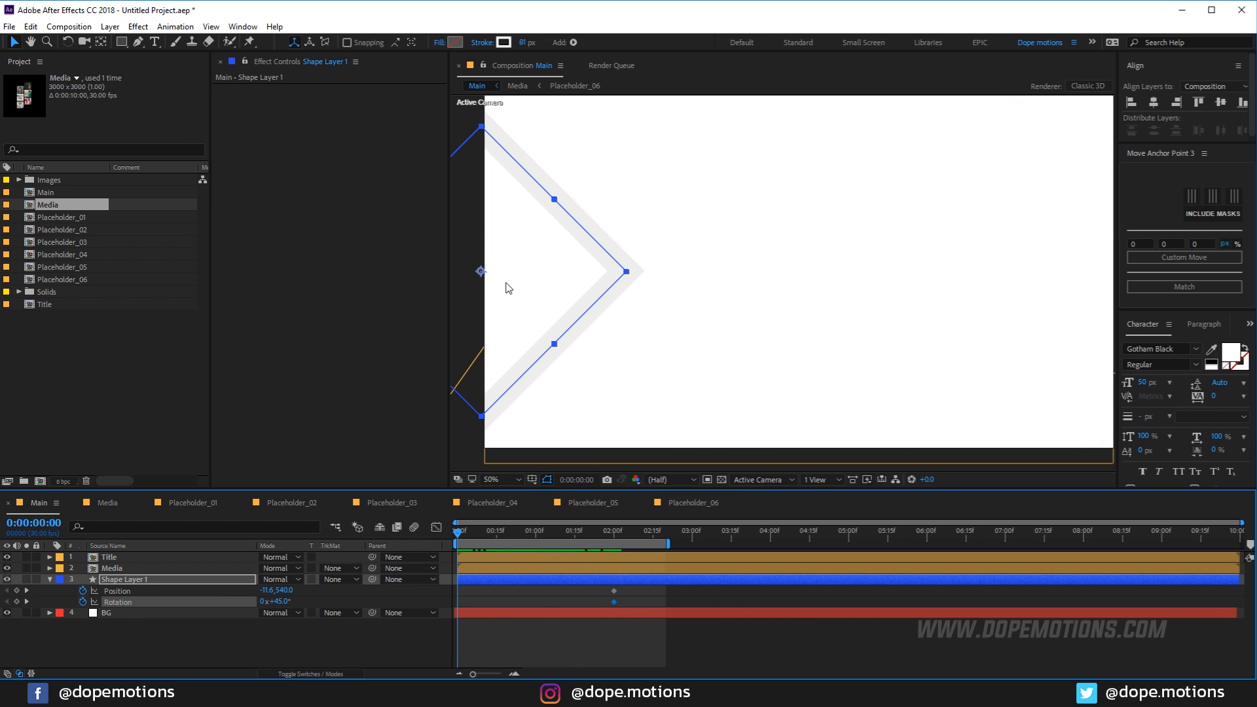
{"action": "left_click_drag", "start_coordinate": [486, 276], "coordinate": [324, 283]}
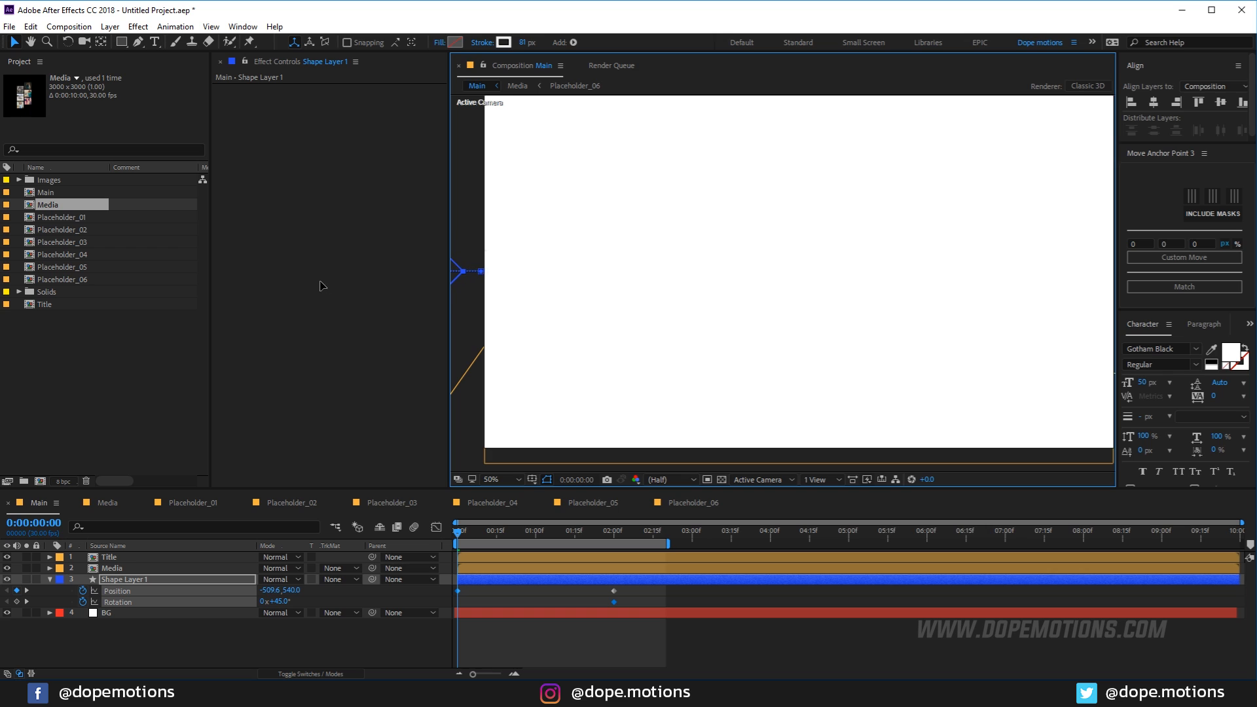
{"action": "left_click", "coordinate": [280, 601]}
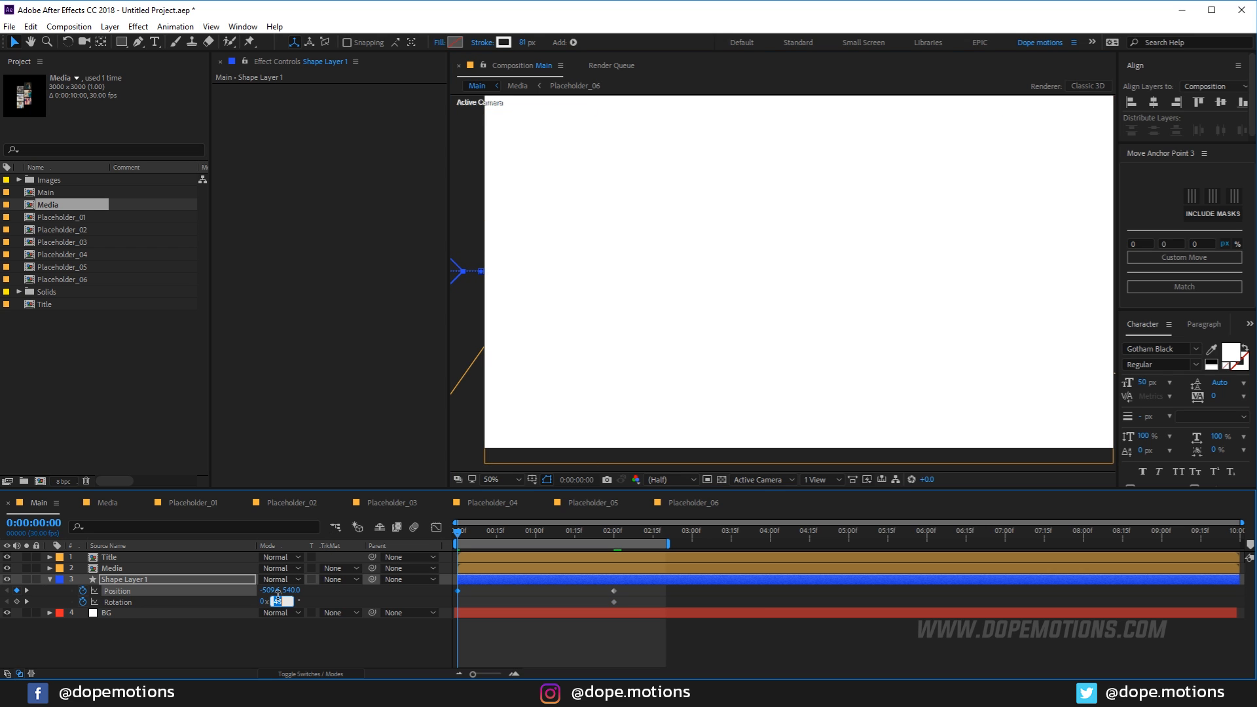
{"action": "left_click", "coordinate": [292, 655]}
Easy-ease the diamond's Position and Rotation keyframes and reshape their speed curves for a fast start and a long slow-down.
{"action": "left_click_drag", "start_coordinate": [623, 585], "coordinate": [418, 621]}
{"action": "key", "text": "F9"}
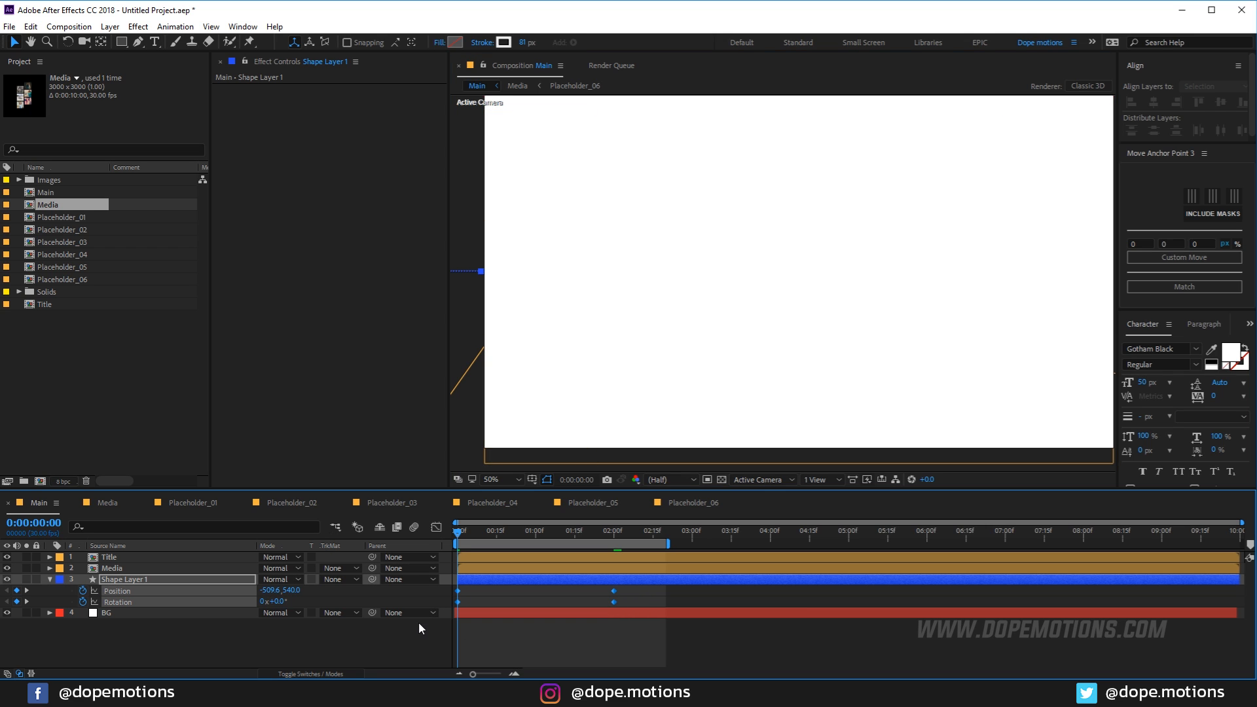
{"action": "left_click", "coordinate": [435, 528]}
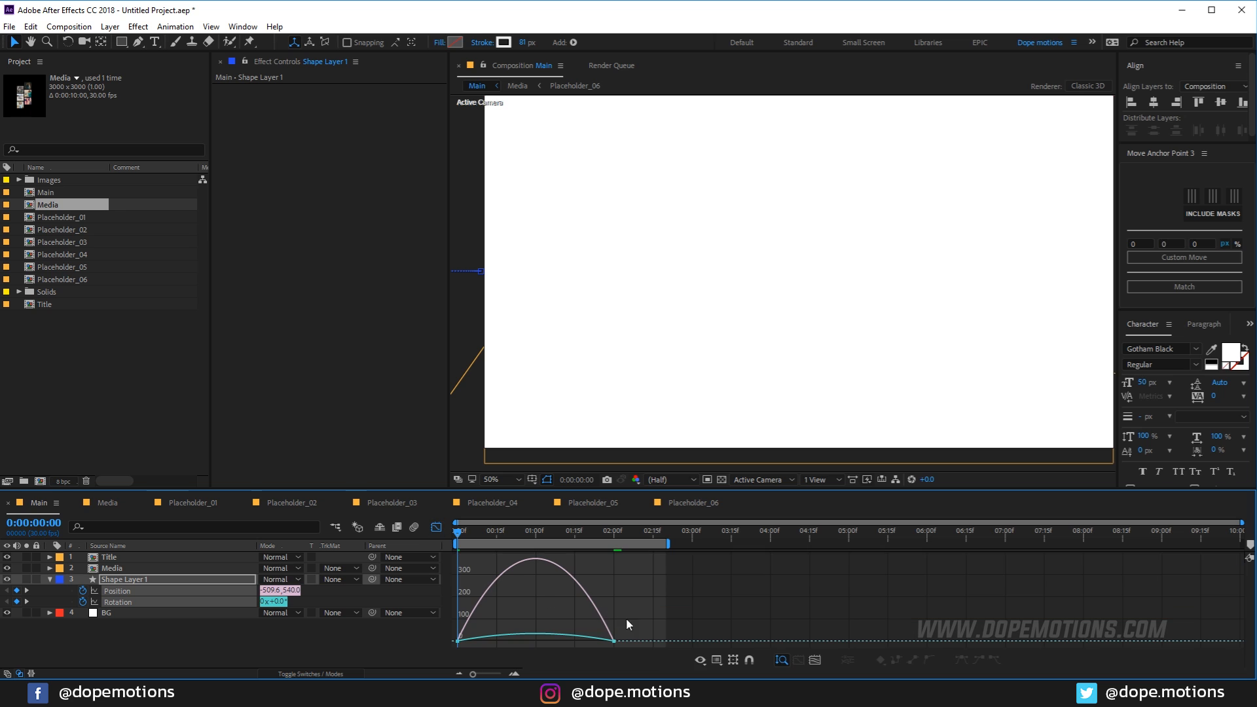
{"action": "left_click_drag", "start_coordinate": [635, 614], "coordinate": [502, 646]}
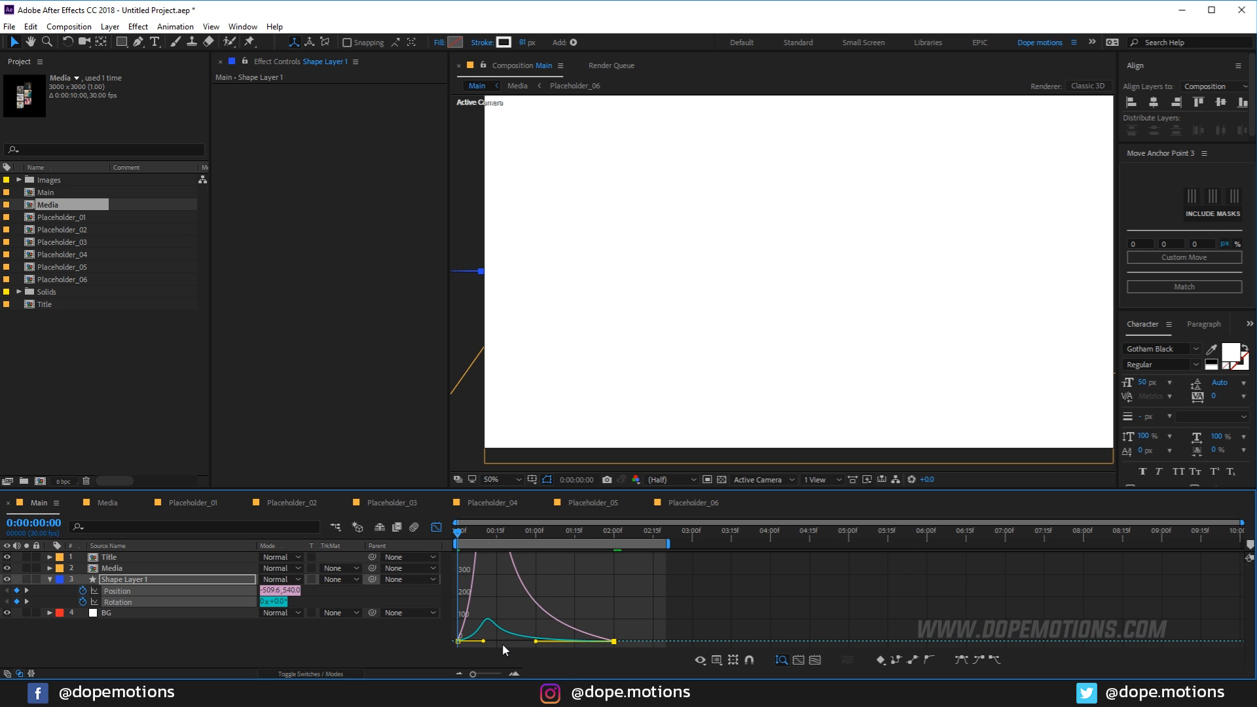
Preview the diamond's entrance and return to the collapsed layer view at 0:00:02:08.
{"action": "key", "text": "space"}
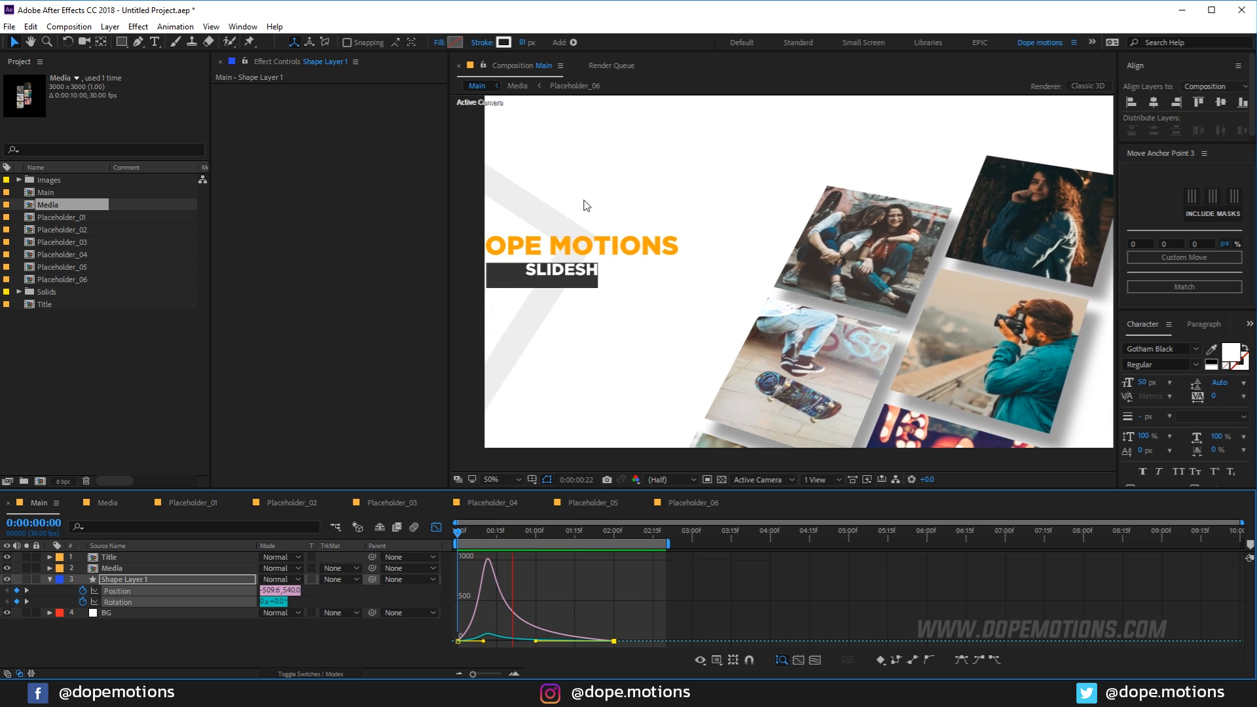
{"action": "left_click", "coordinate": [634, 531]}
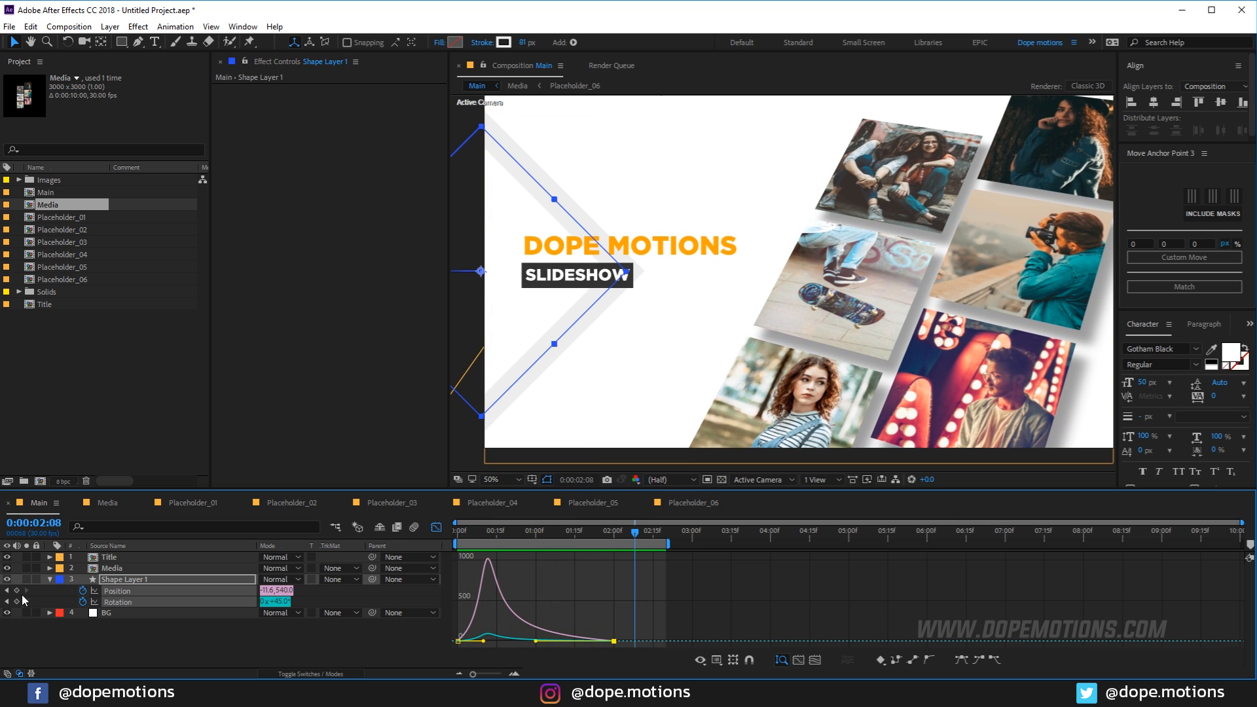
{"action": "left_click", "coordinate": [49, 580]}
{"action": "left_click", "coordinate": [438, 527]}
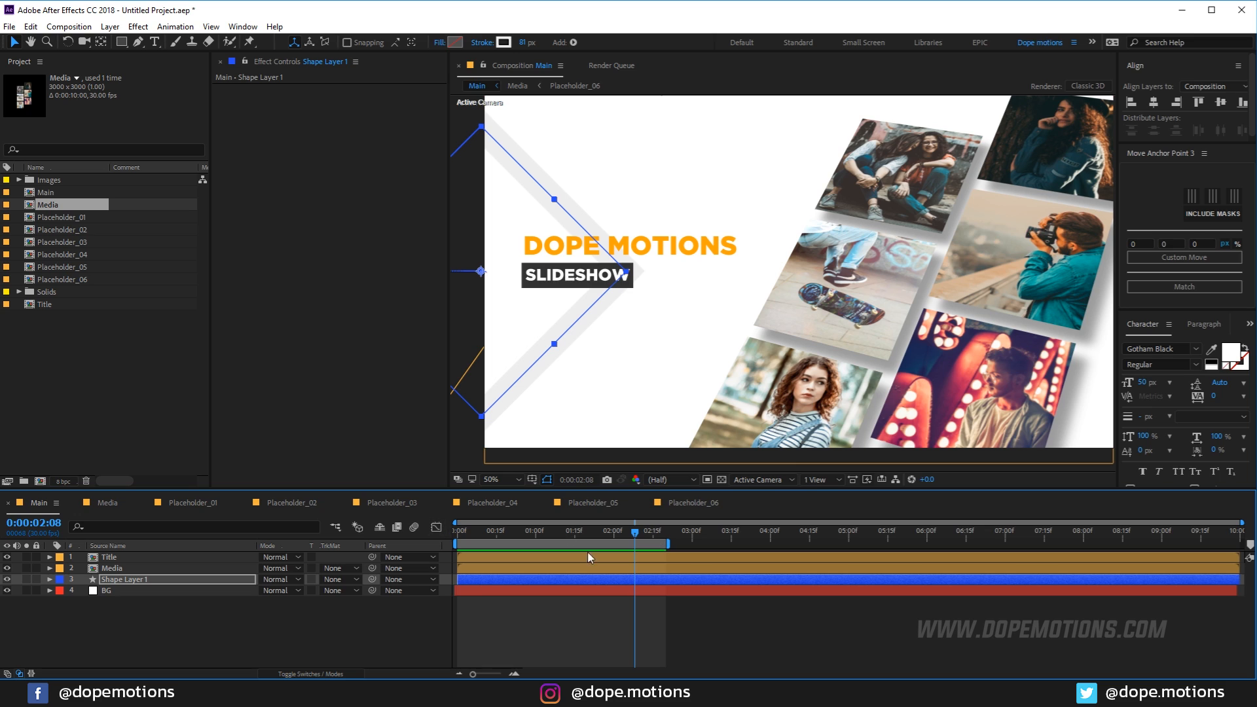
Duplicate the diamond's shape layer and enlarge the copy's rectangle path to 736 by 736.
{"action": "left_click", "coordinate": [127, 582]}
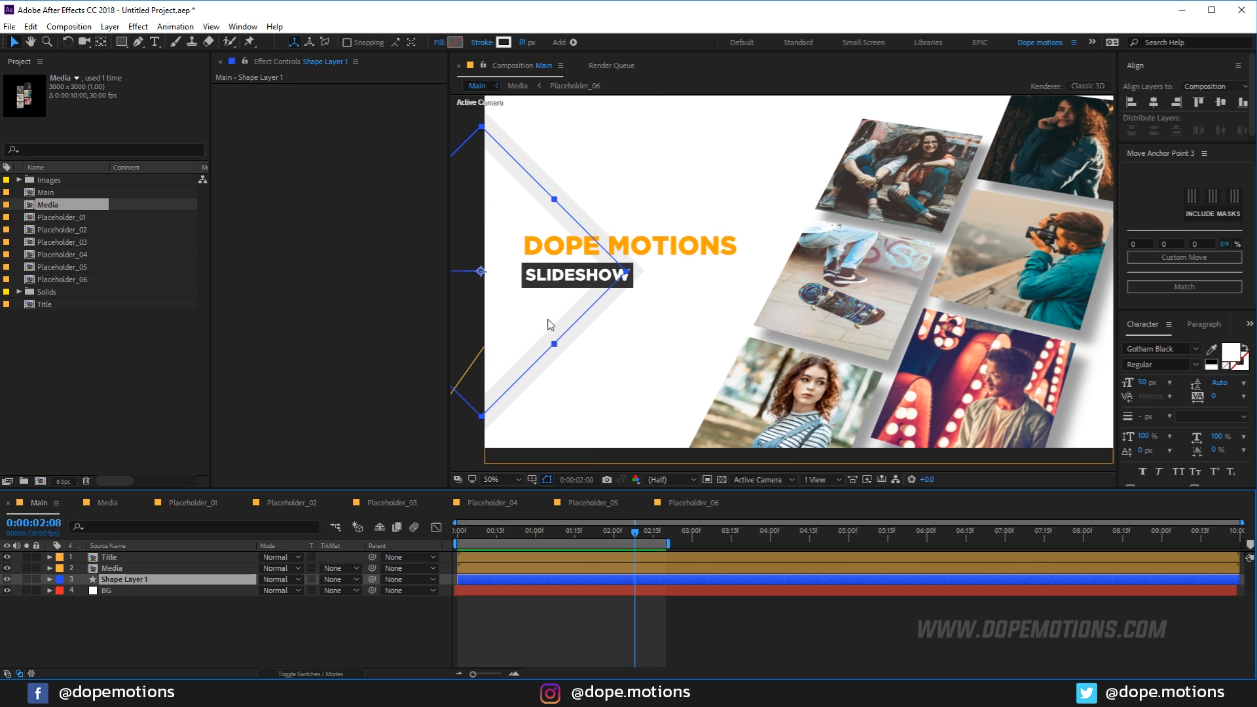
{"action": "key", "text": "ctrl+d"}
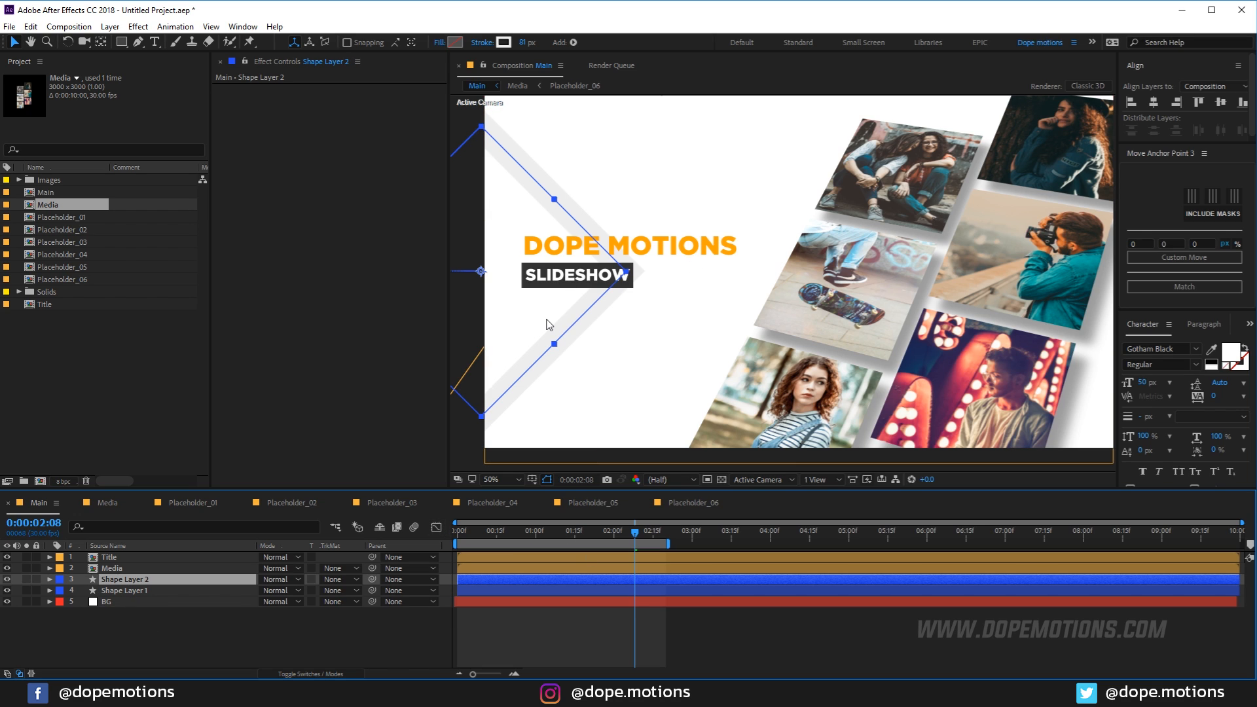
{"action": "key", "text": "u"}
{"action": "key", "text": "u"}
{"action": "left_click_drag", "start_coordinate": [298, 627], "coordinate": [367, 624]}
{"action": "key", "text": "Return"}
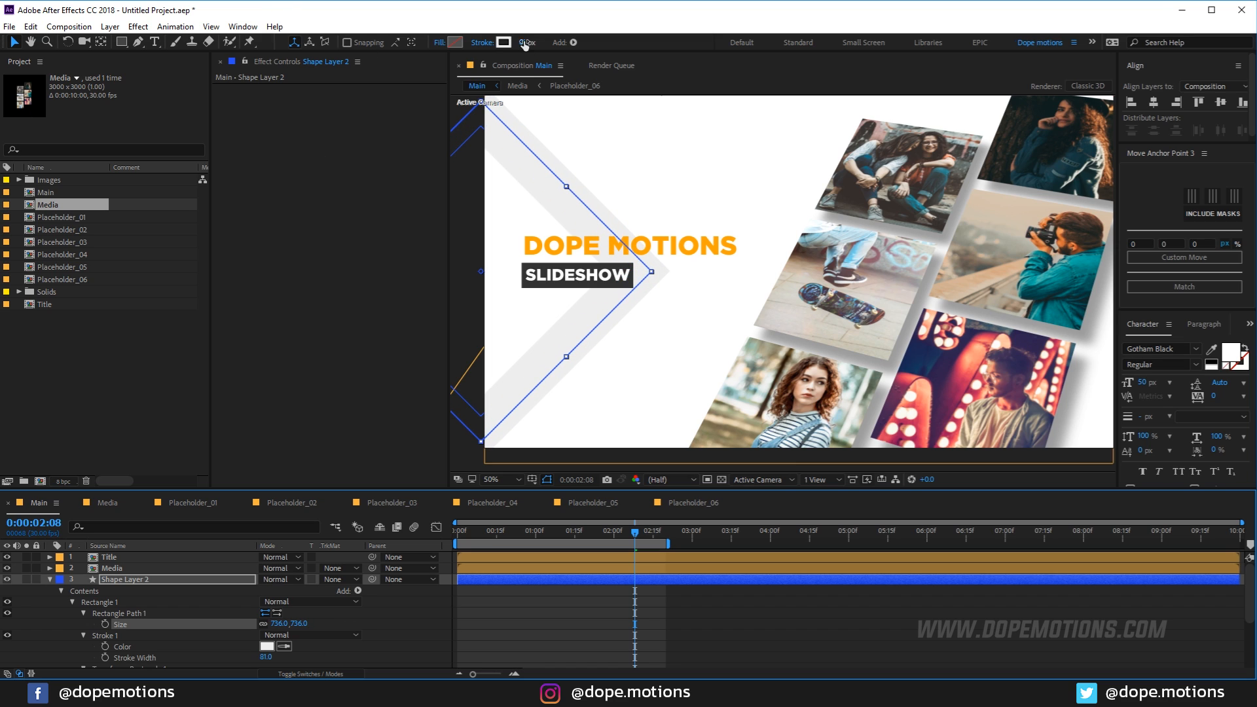
Turn the duplicated diamond into a thin outer outline with a rectangle size of 816 by 816 and an 8 px stroke.
{"action": "left_click_drag", "start_coordinate": [524, 44], "coordinate": [484, 43]}
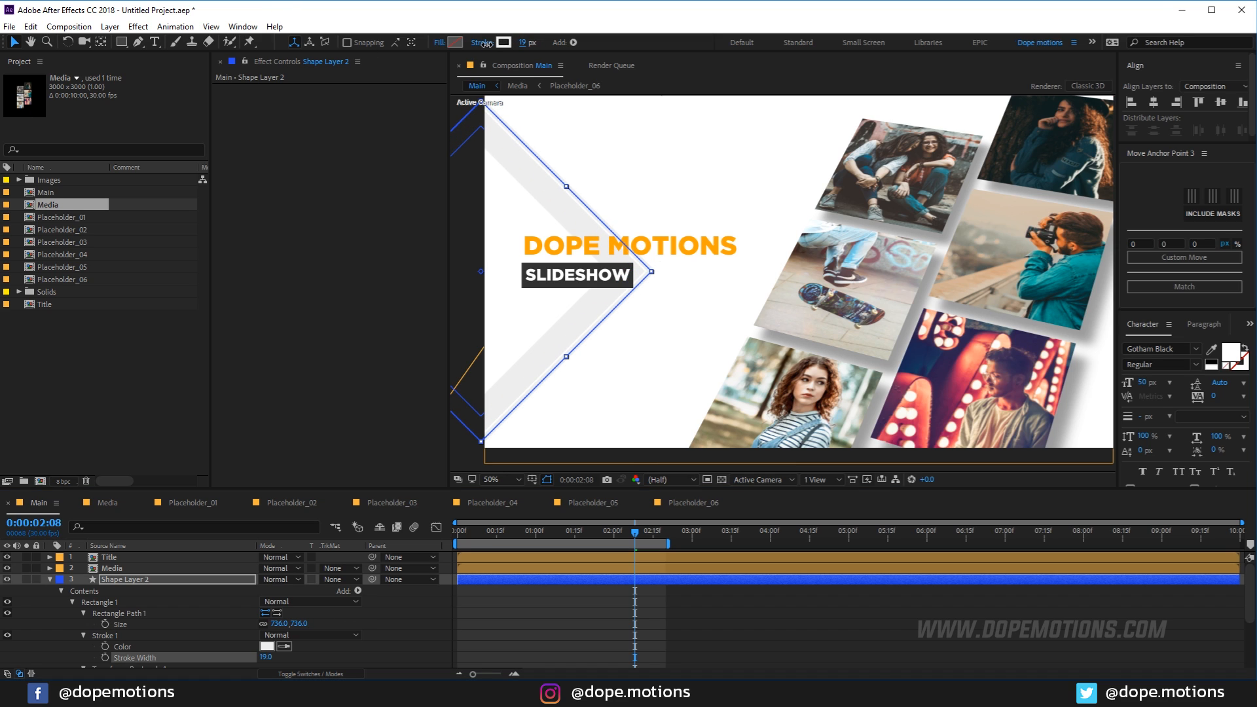
{"action": "key", "text": "ctrl+shift+h"}
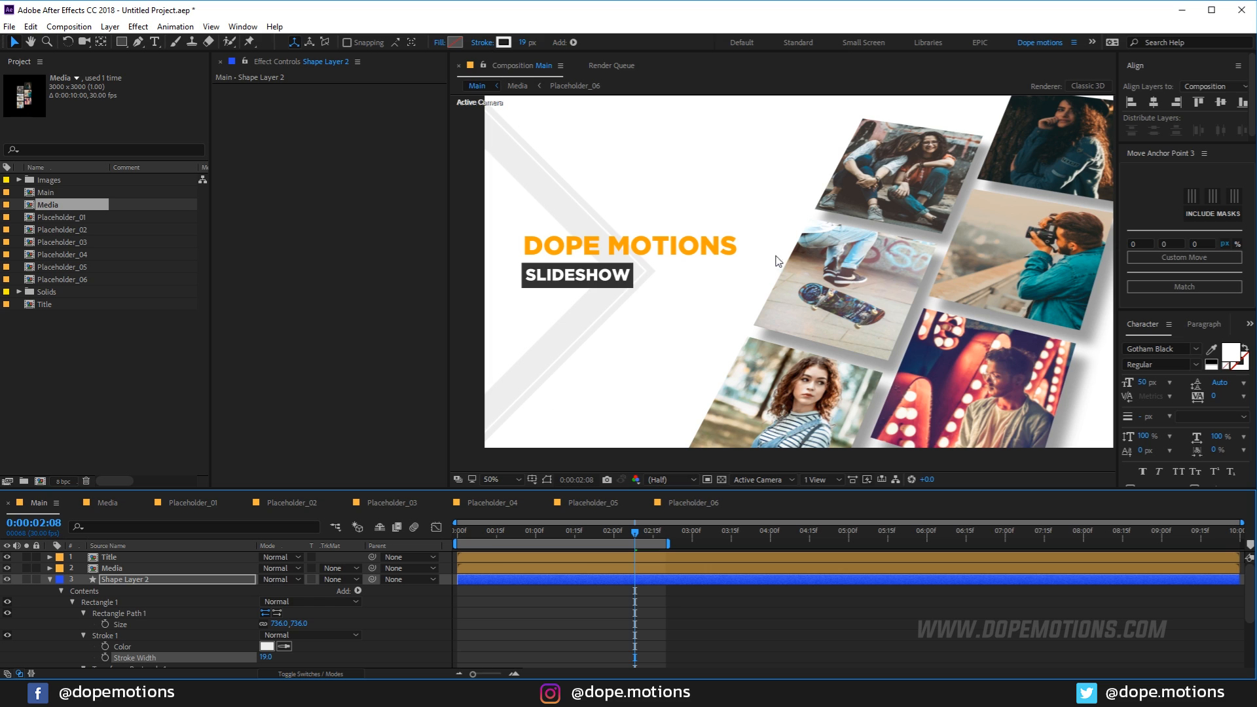
{"action": "left_click_drag", "start_coordinate": [298, 624], "coordinate": [338, 610]}
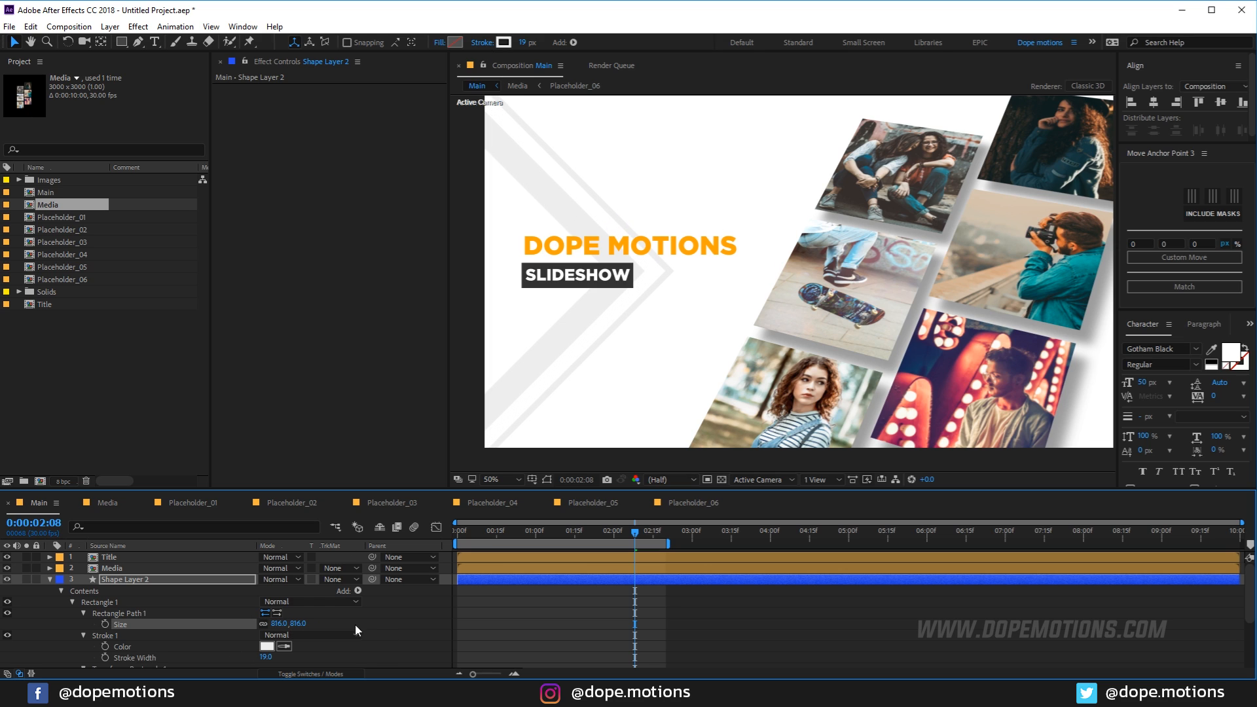
{"action": "left_click_drag", "start_coordinate": [520, 43], "coordinate": [509, 46]}
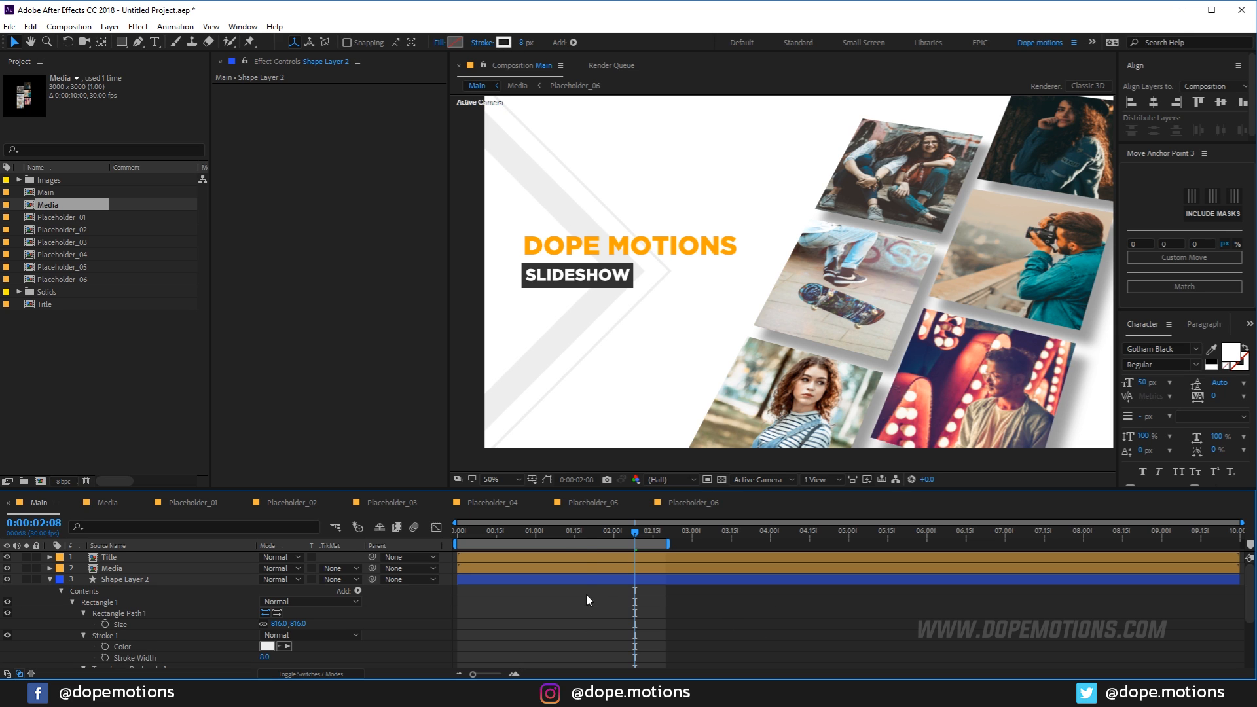
Collapse the thin outline's layer and shift its start by a few frames so it trails the thick diamond.
{"action": "mouse_move", "coordinate": [574, 533]}
{"action": "left_mouse_down"}
{"action": "mouse_move", "coordinate": [462, 533]}
{"action": "mouse_move", "coordinate": [585, 555]}
{"action": "left_mouse_up"}
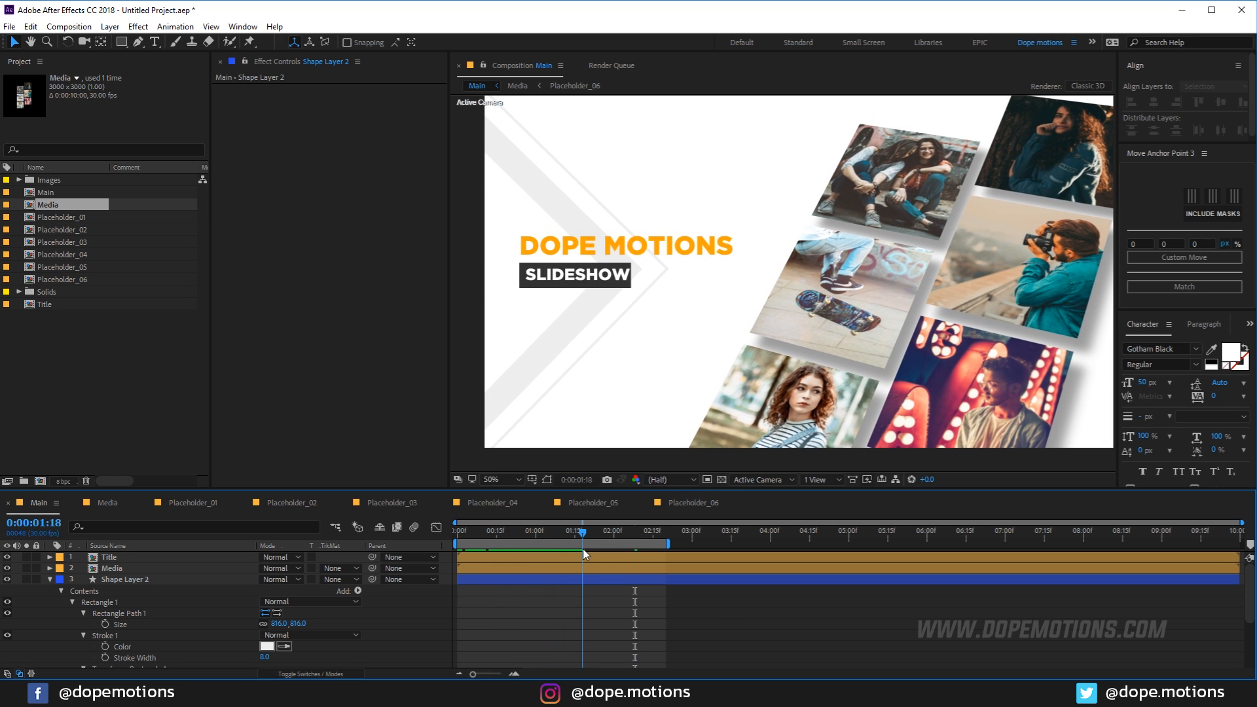
{"action": "left_click", "coordinate": [49, 580]}
{"action": "left_click_drag", "start_coordinate": [485, 583], "coordinate": [522, 578]}
{"action": "left_click", "coordinate": [479, 533]}
{"action": "left_click_drag", "start_coordinate": [478, 532], "coordinate": [505, 581]}
{"action": "left_click_drag", "start_coordinate": [460, 533], "coordinate": [493, 580]}
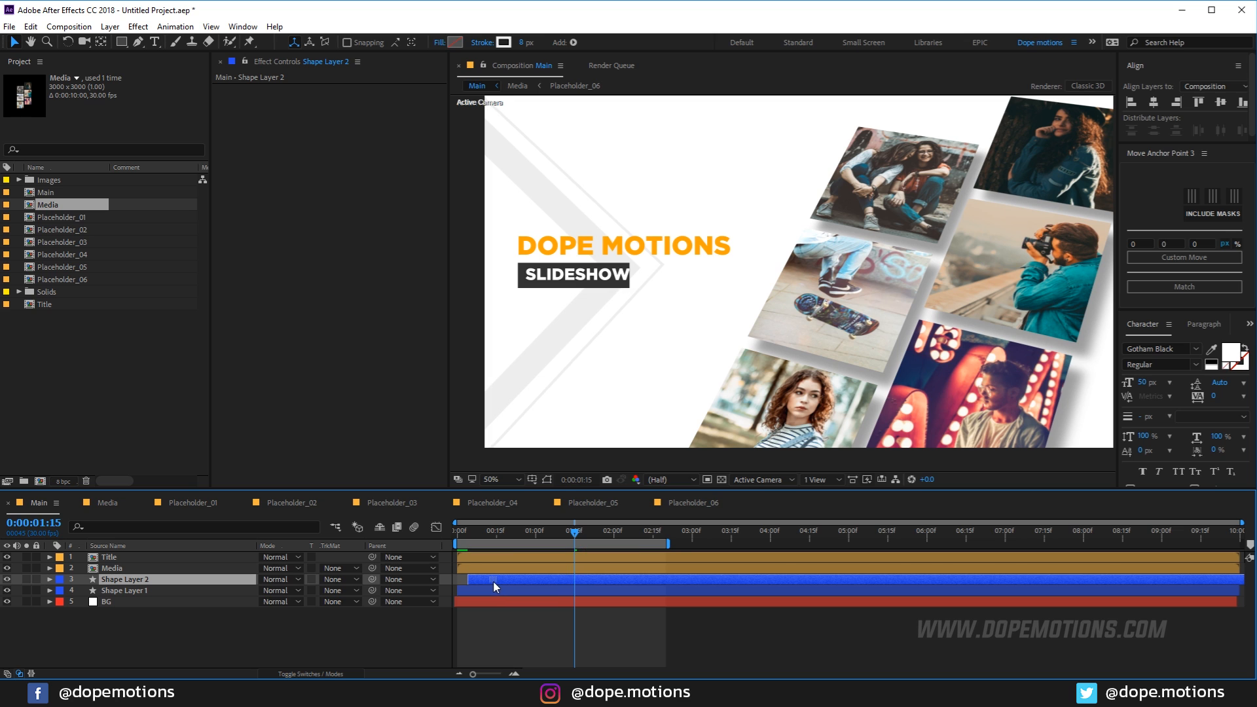
Extend the work area to 0:00:04:00, preview the staggered diamond entrance and deselect the layer.
{"action": "mouse_move", "coordinate": [458, 532]}
{"action": "left_mouse_down"}
{"action": "mouse_move", "coordinate": [440, 532]}
{"action": "mouse_move", "coordinate": [660, 576]}
{"action": "mouse_move", "coordinate": [773, 550]}
{"action": "left_mouse_up"}
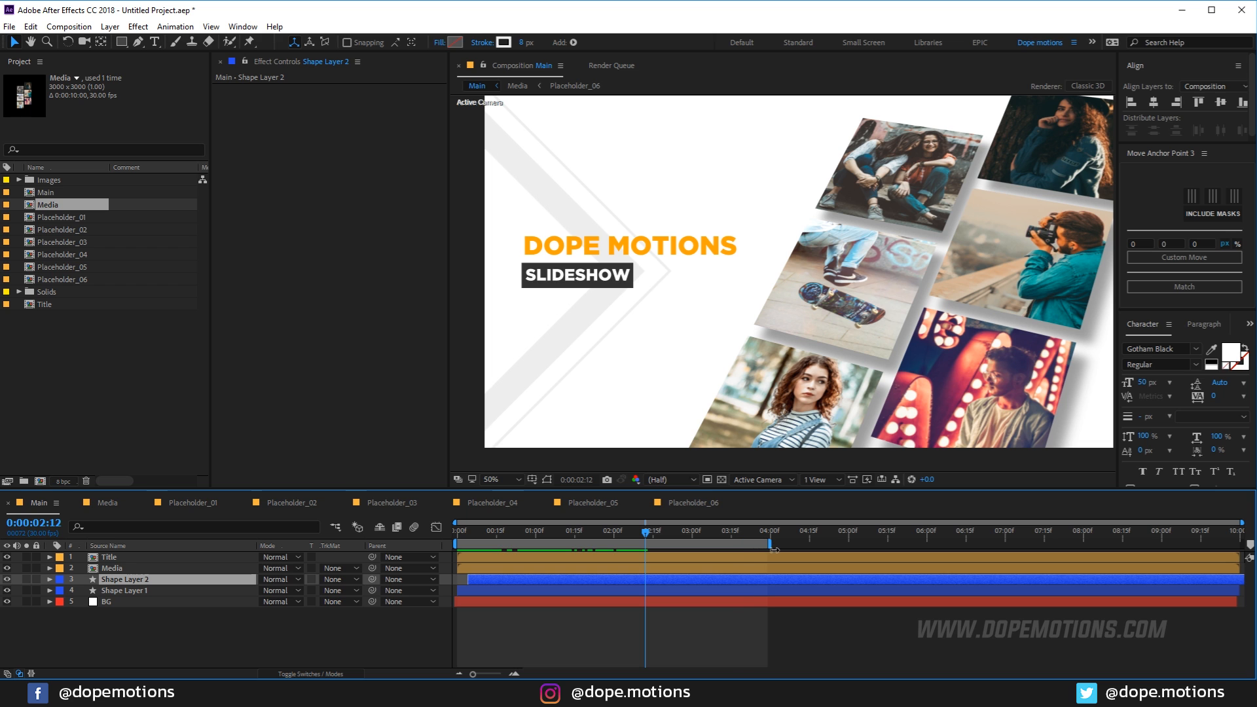
{"action": "key", "text": "space"}
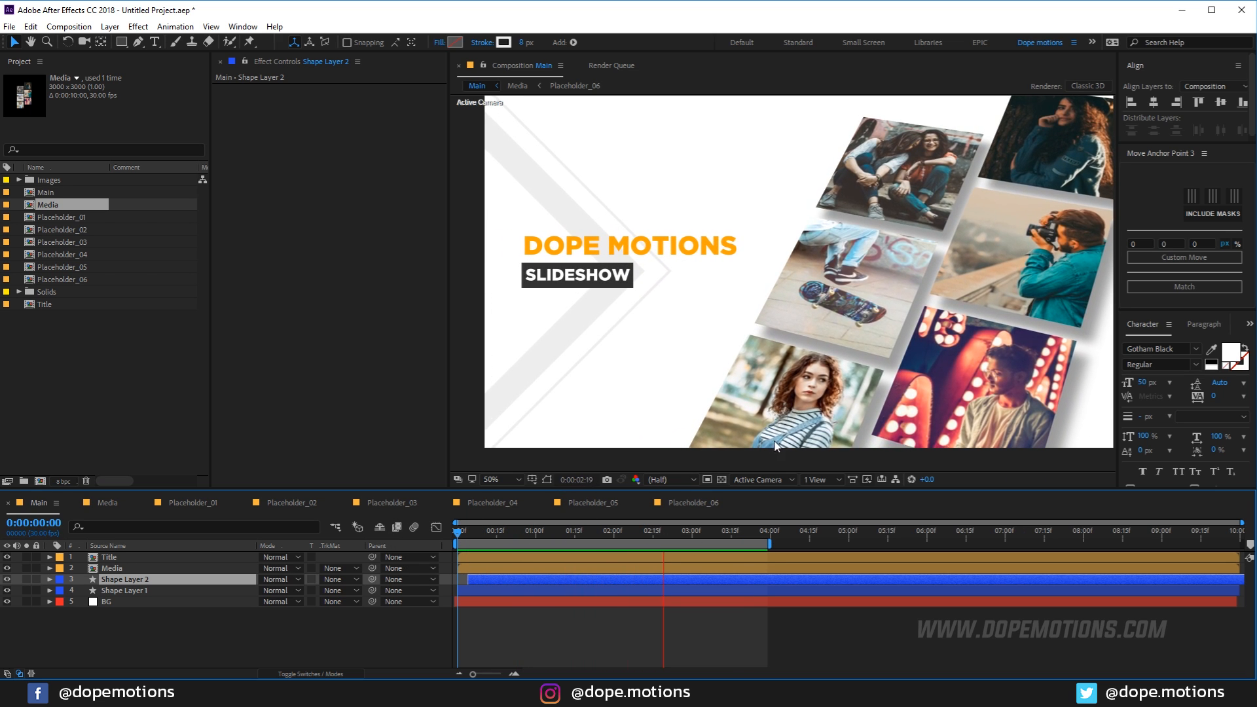
{"action": "key", "text": "space"}
{"action": "left_click", "coordinate": [119, 640]}
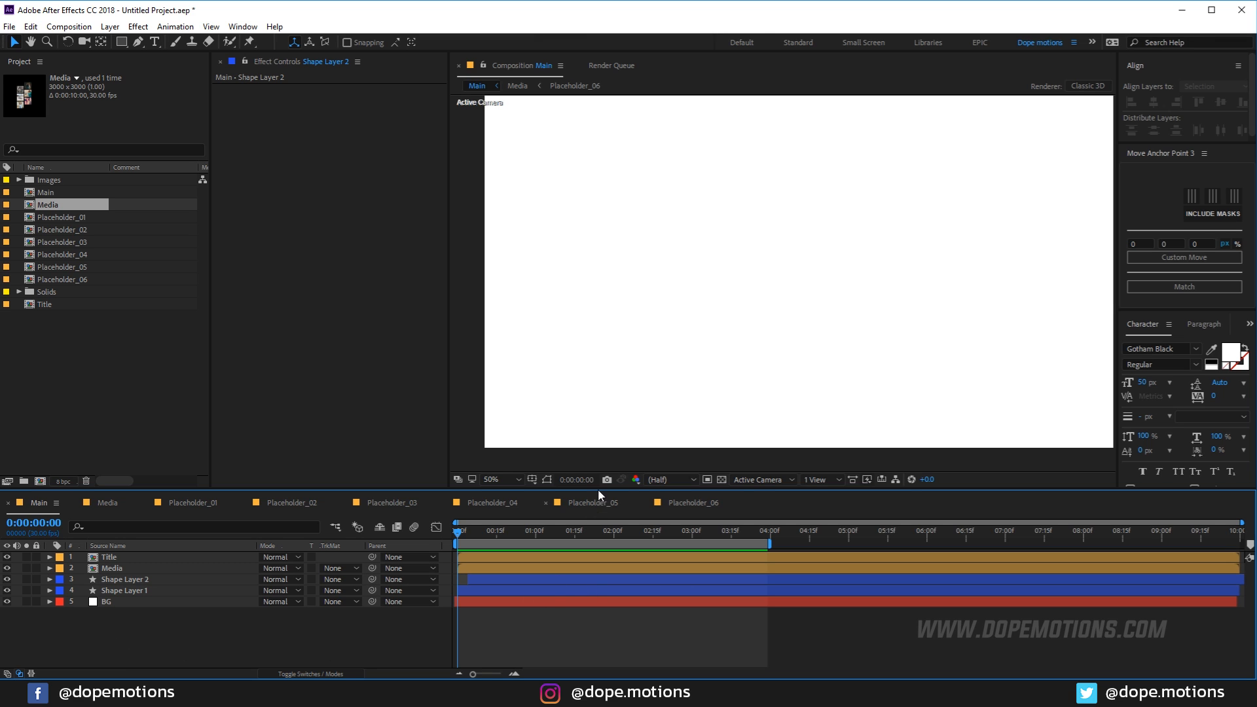
Close the Media and Placeholder_01 to Placeholder_06 timelines, leaving only Main open.
{"action": "left_click", "coordinate": [74, 503]}
{"action": "left_click", "coordinate": [75, 503]}
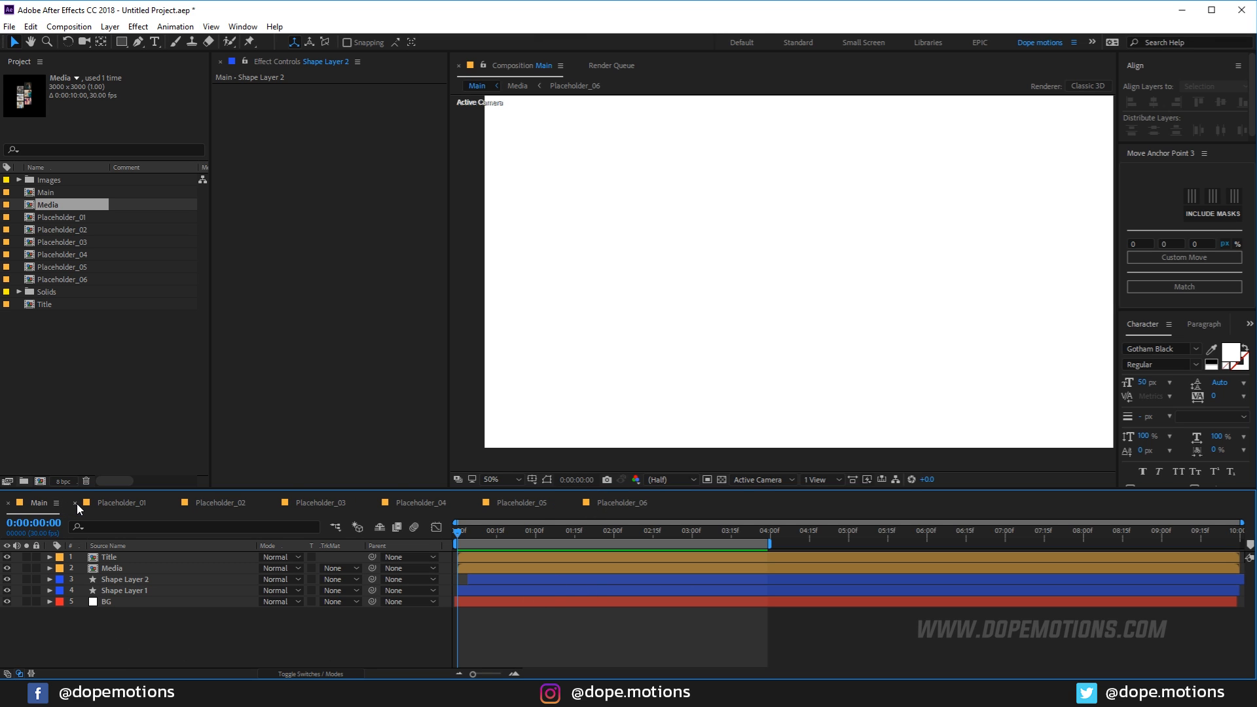
{"action": "left_click", "coordinate": [76, 503]}
{"action": "left_click", "coordinate": [75, 503]}
{"action": "left_click", "coordinate": [76, 503]}
{"action": "left_click", "coordinate": [76, 503]}
{"action": "left_click", "coordinate": [76, 503]}
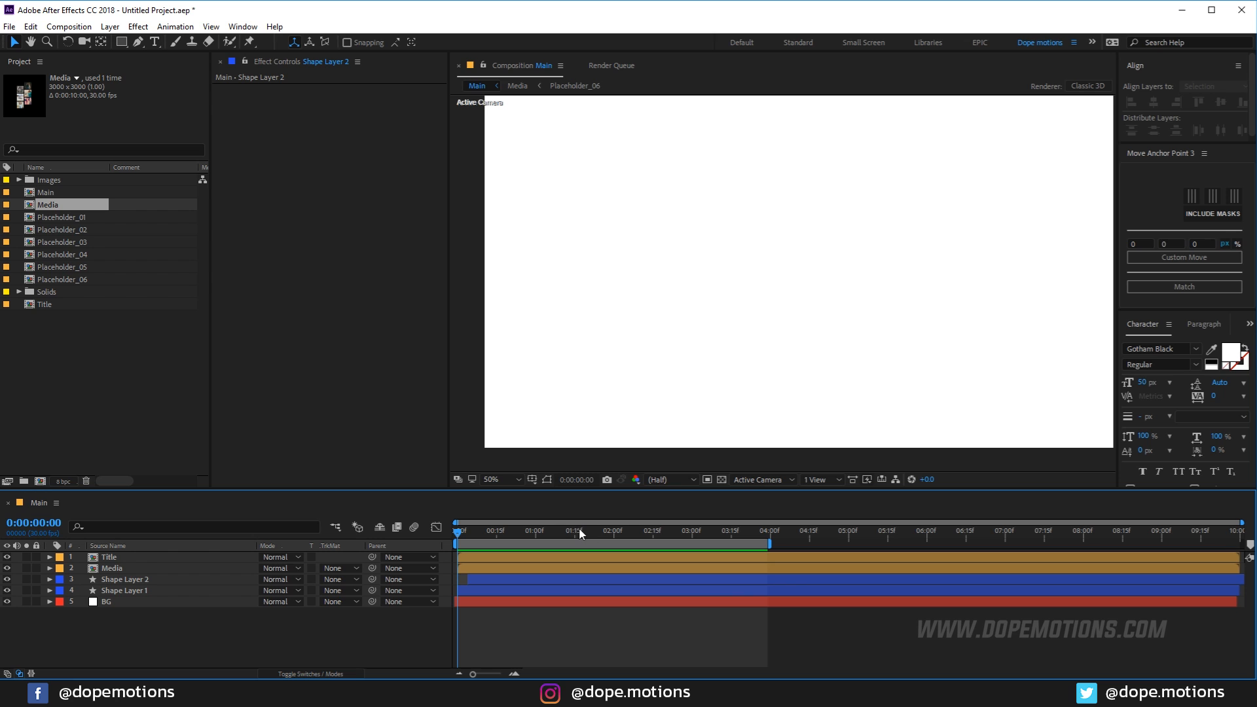
Move the playhead to 0:00:03:04 and open the Animation Studio extension.
{"action": "left_click_drag", "start_coordinate": [580, 533], "coordinate": [702, 532]}
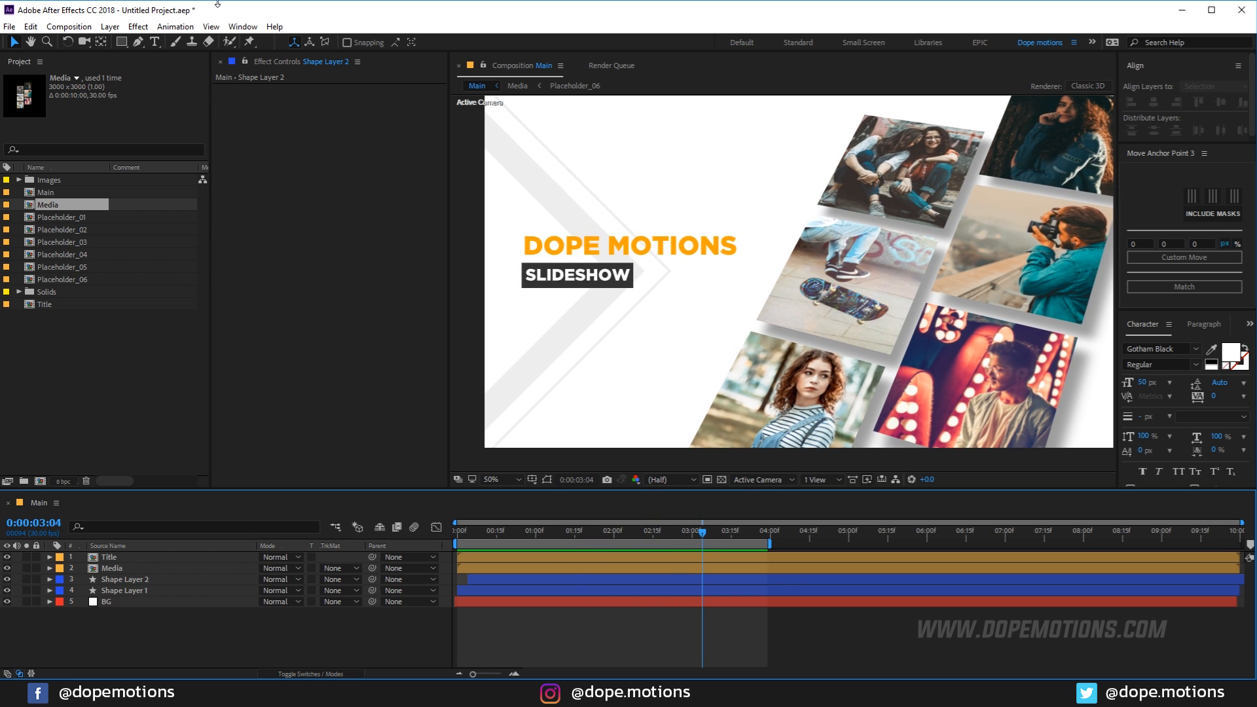
{"action": "left_click", "coordinate": [241, 27]}
{"action": "mouse_move", "coordinate": [497, 82]}
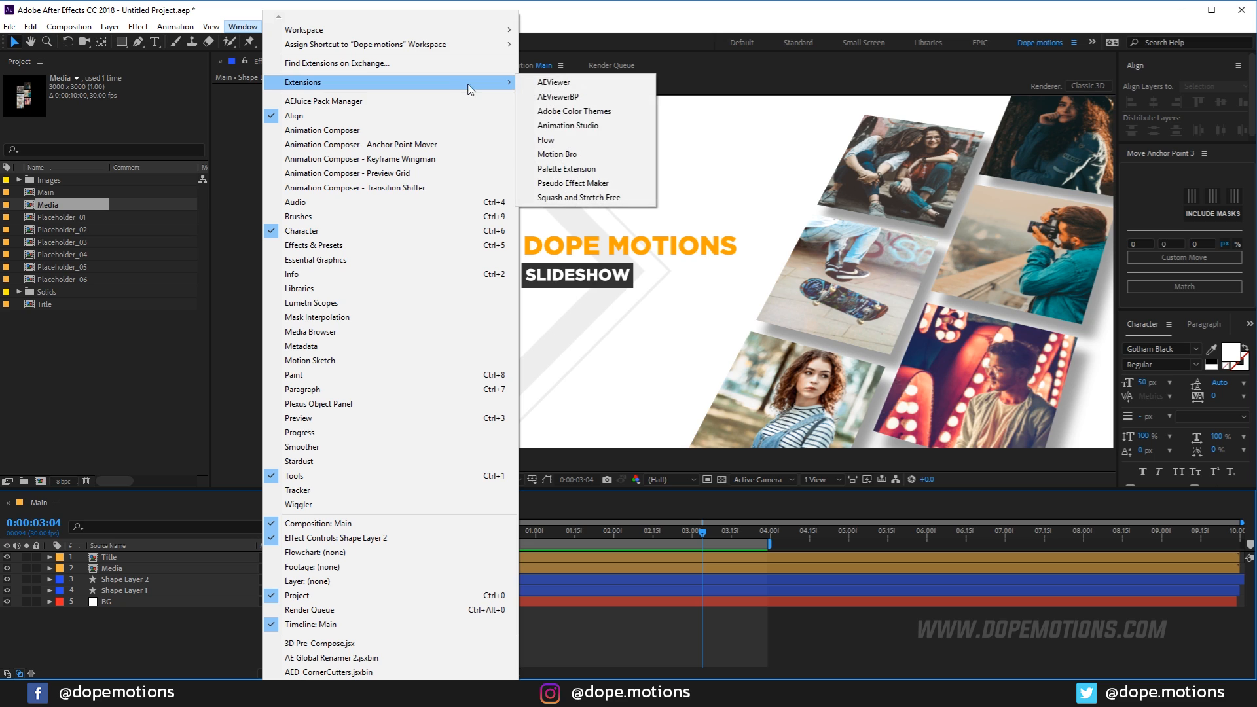
{"action": "left_click", "coordinate": [589, 128]}
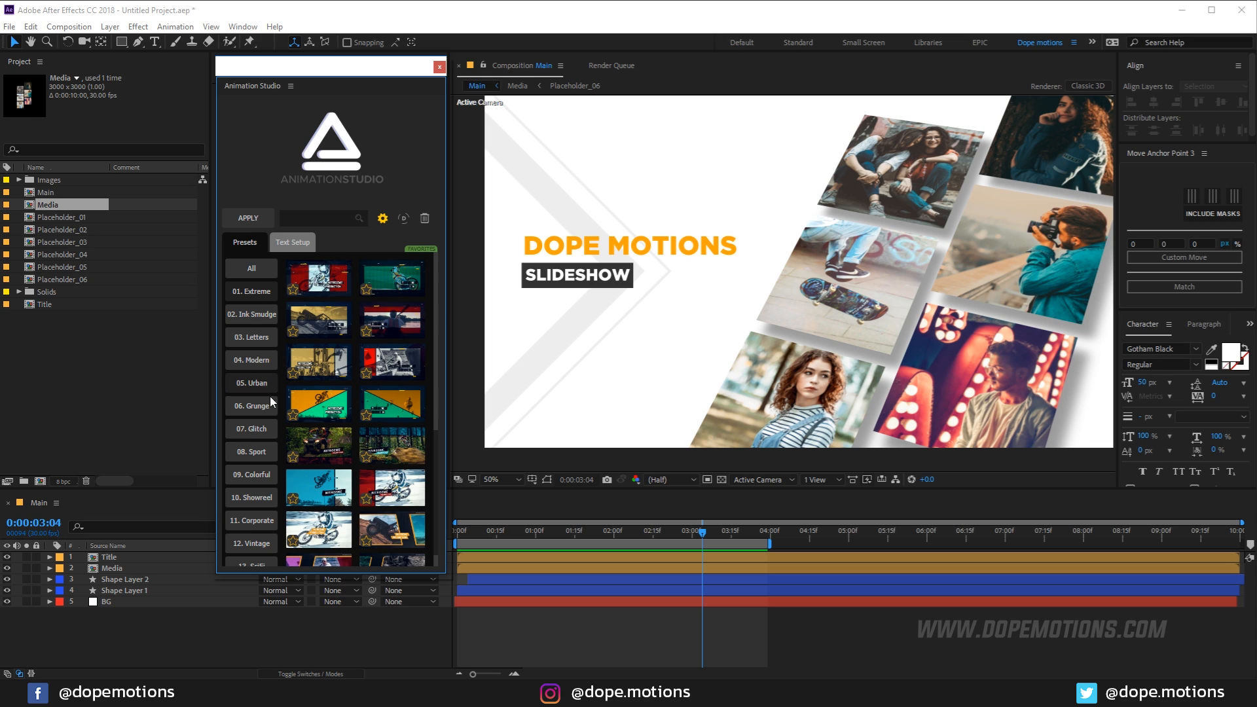
Browse the SciFi presets in Animation Studio and watch several of their previews.
{"action": "scroll", "coordinate": [249, 375], "scroll_direction": "down", "scroll_amount": 2}
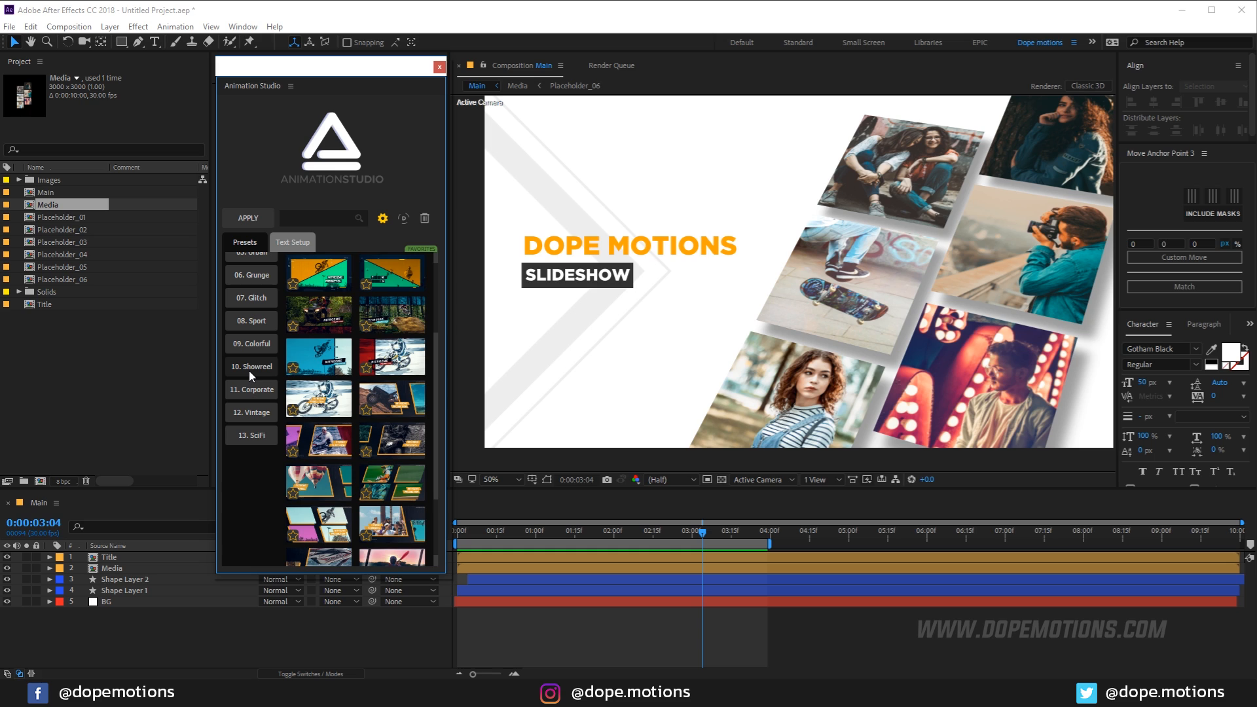
{"action": "left_click", "coordinate": [253, 440]}
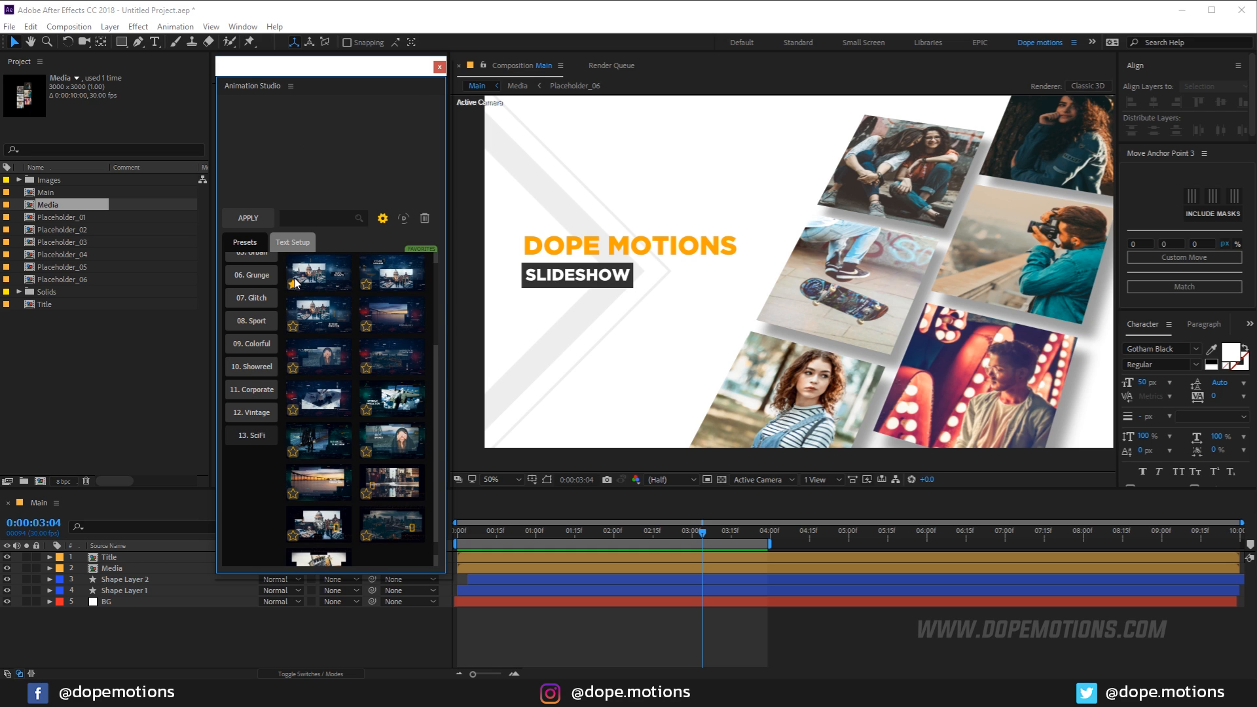
{"action": "mouse_move", "coordinate": [410, 282]}
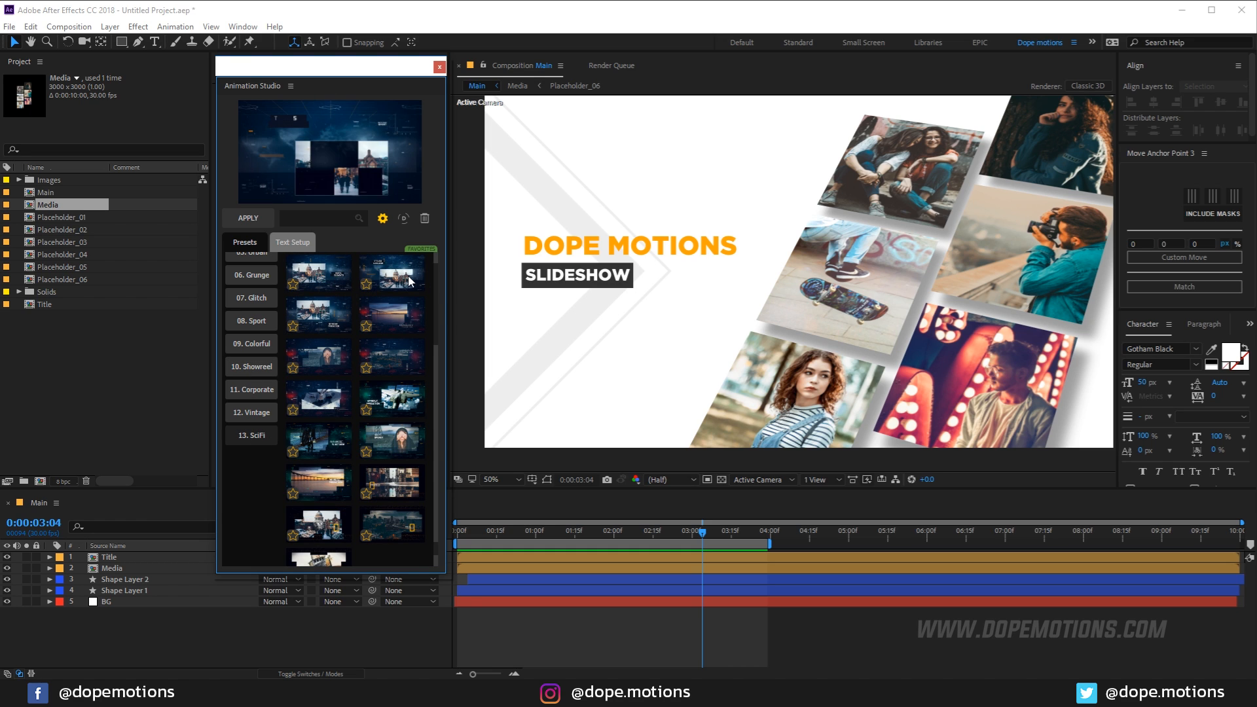
{"action": "mouse_move", "coordinate": [354, 324]}
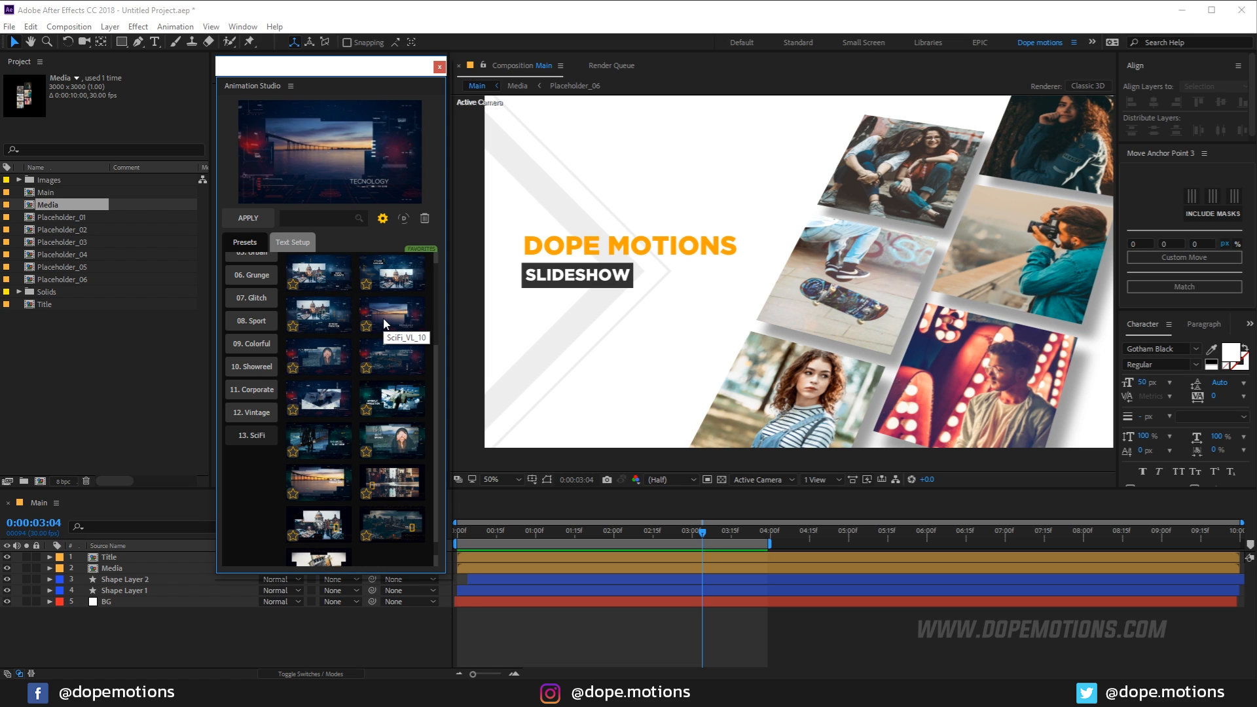
{"action": "mouse_move", "coordinate": [309, 357]}
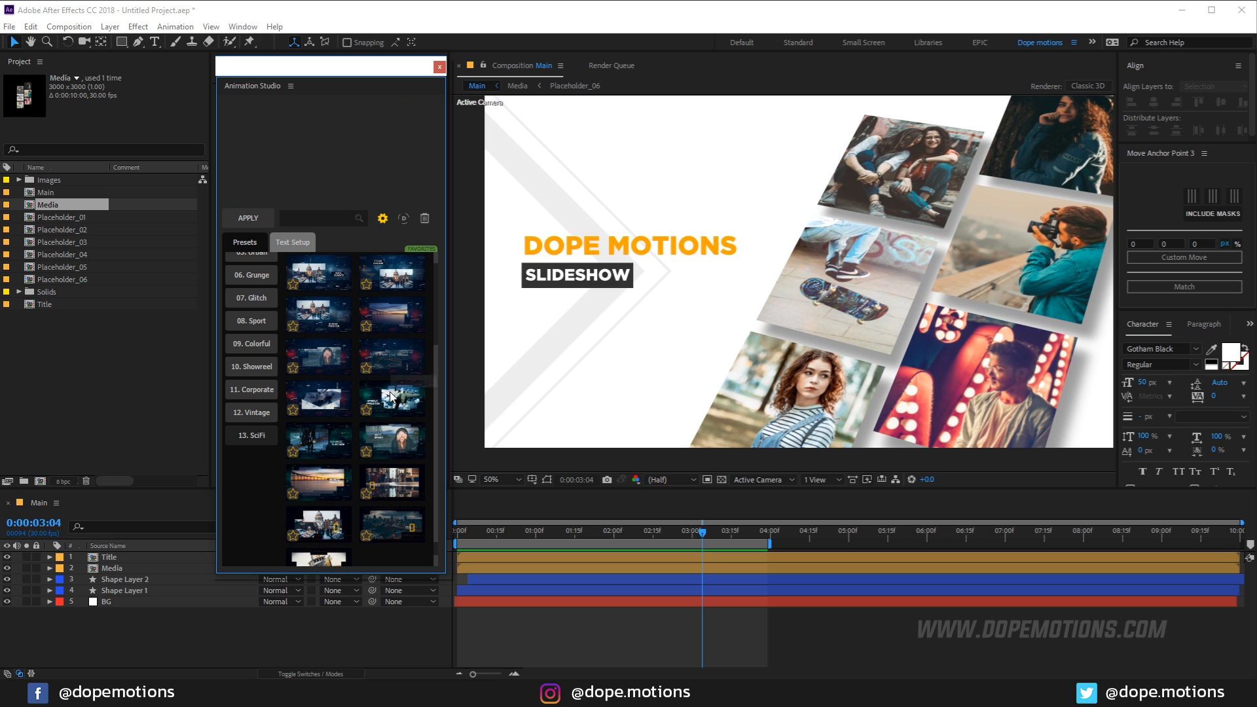
{"action": "mouse_move", "coordinate": [312, 387]}
{"action": "scroll", "coordinate": [291, 357], "scroll_direction": "up", "scroll_amount": 3}
Show the 02. Ink Smudge presets and compare the previews of several of them.
{"action": "left_click", "coordinate": [256, 316]}
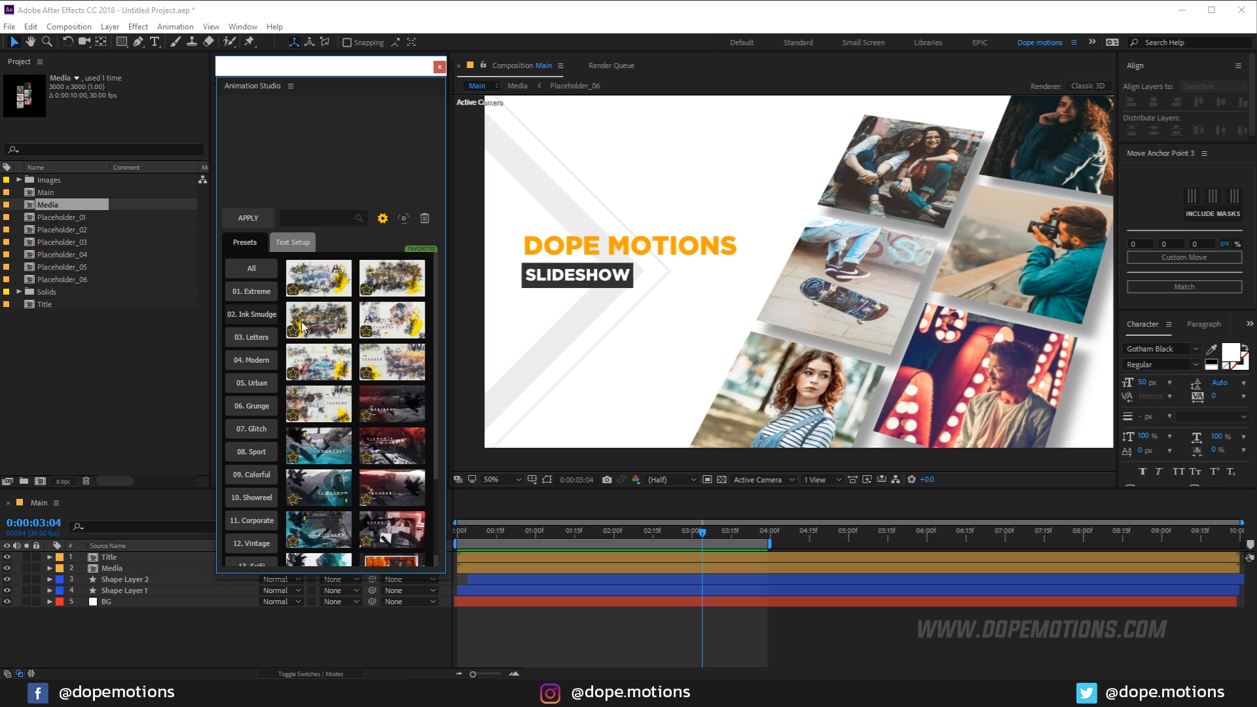
{"action": "left_click", "coordinate": [399, 409]}
{"action": "left_click", "coordinate": [392, 444]}
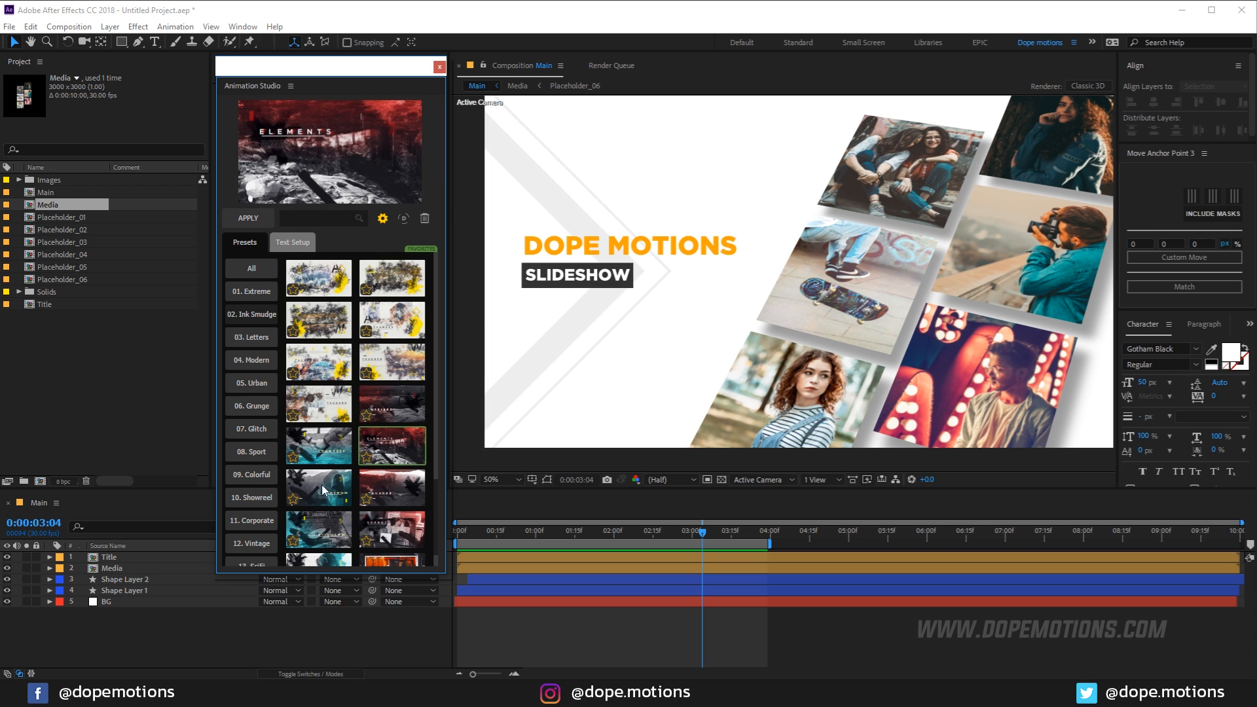
{"action": "left_click", "coordinate": [326, 444]}
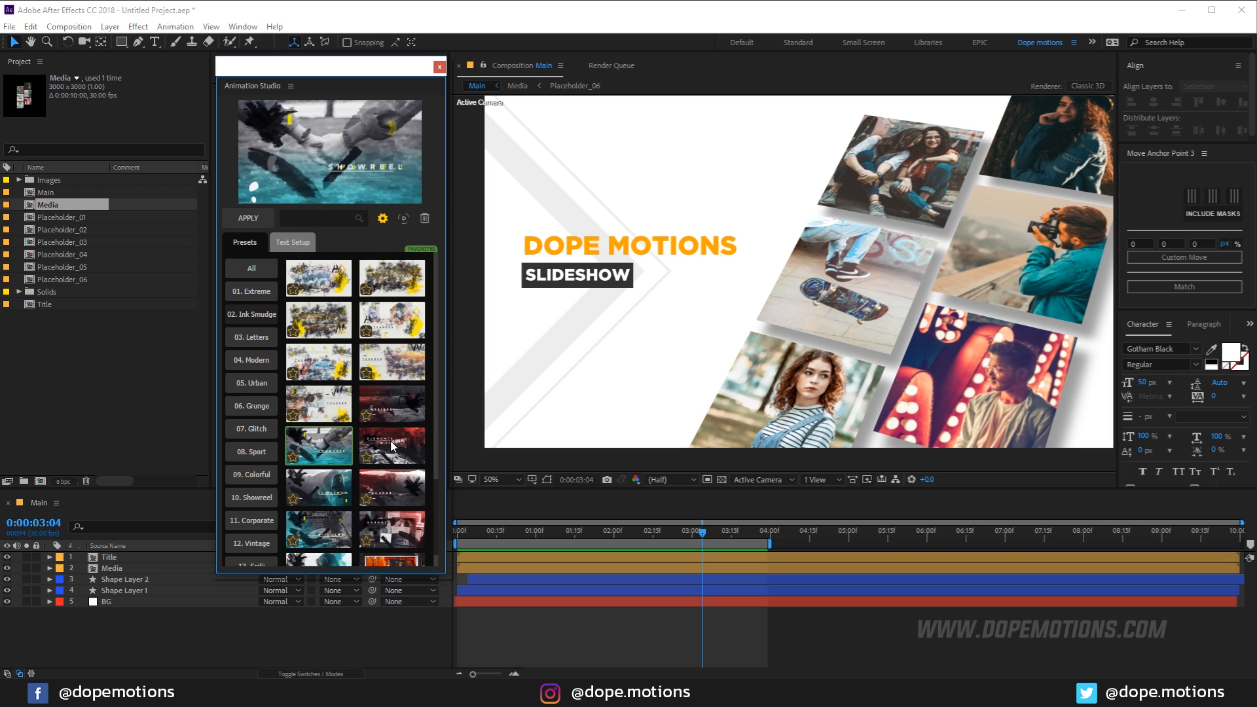
{"action": "left_click", "coordinate": [380, 492]}
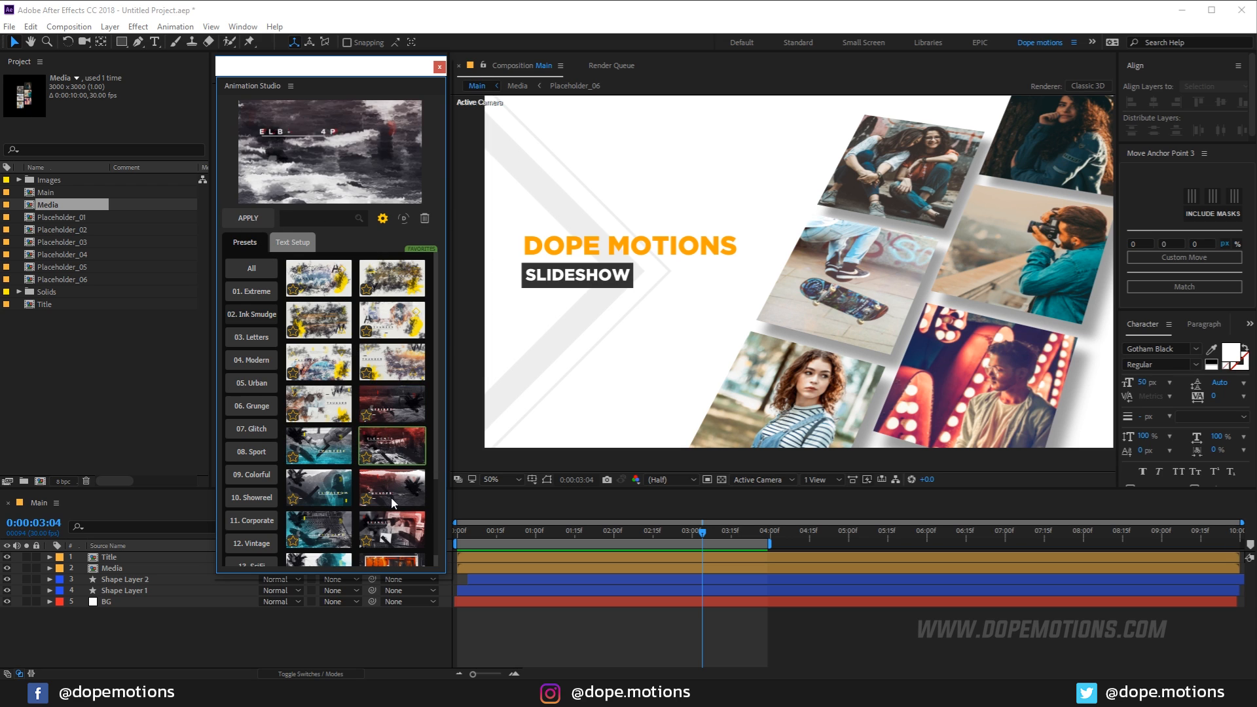
{"action": "left_click", "coordinate": [312, 485]}
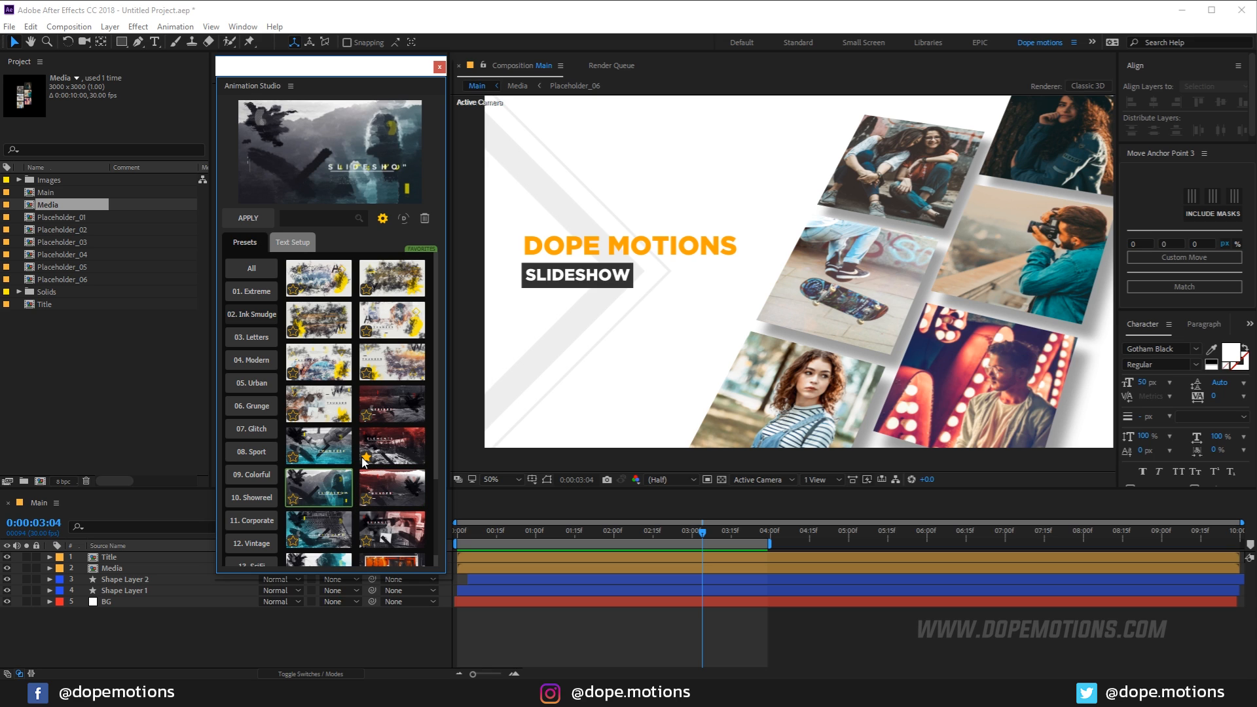
Apply the THUNDER Ink Smudge preset to Main at 0:00:00:00, cancelling the missing-font prompts.
{"action": "left_click", "coordinate": [370, 496]}
{"action": "key", "text": "Home"}
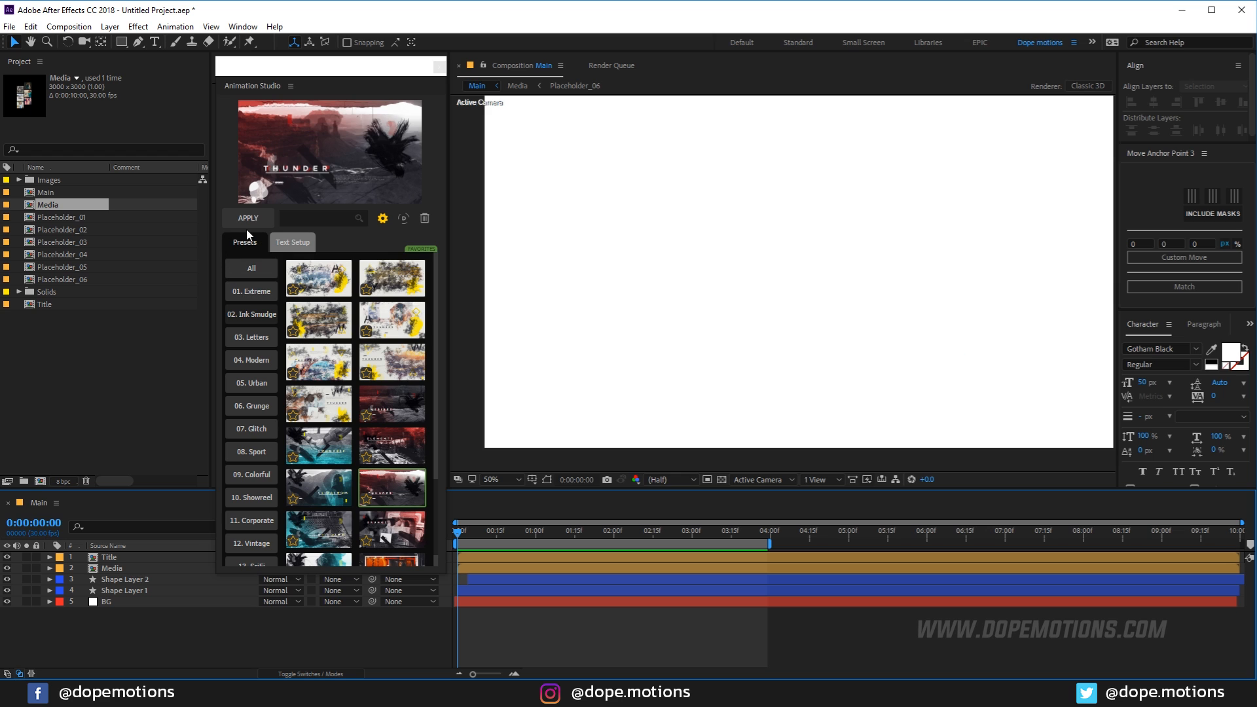
{"action": "left_click", "coordinate": [249, 222]}
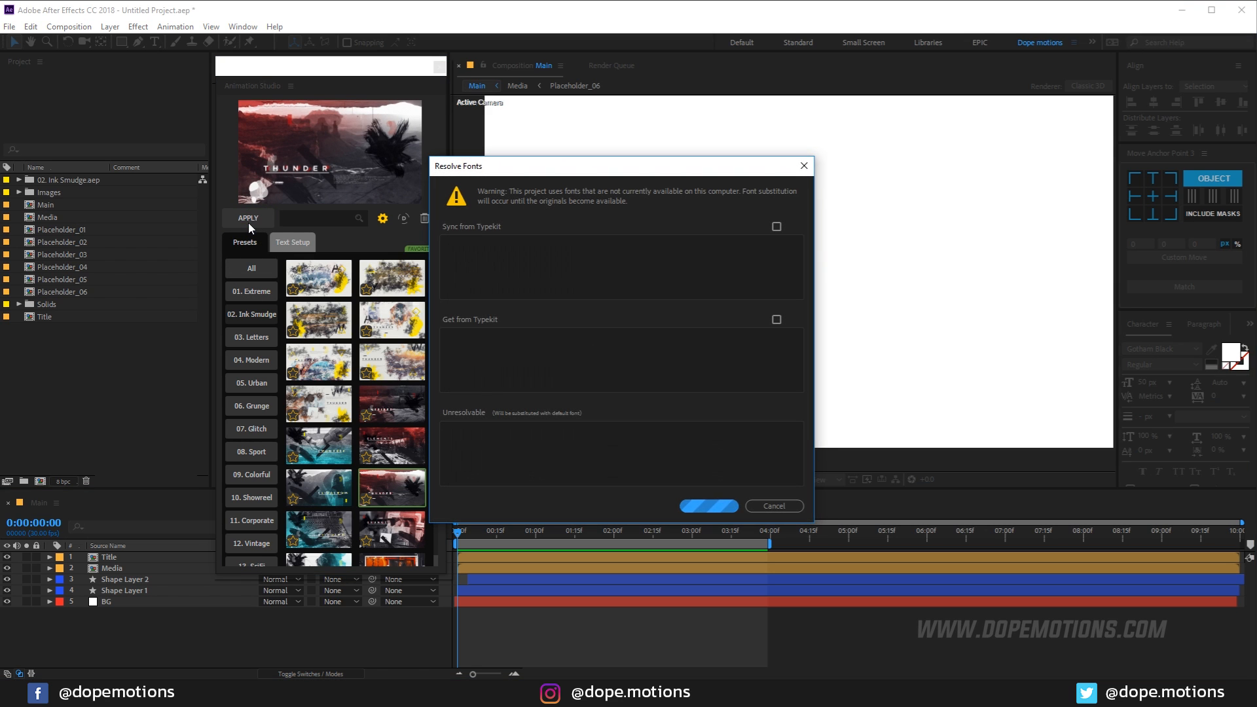
{"action": "left_click", "coordinate": [765, 505]}
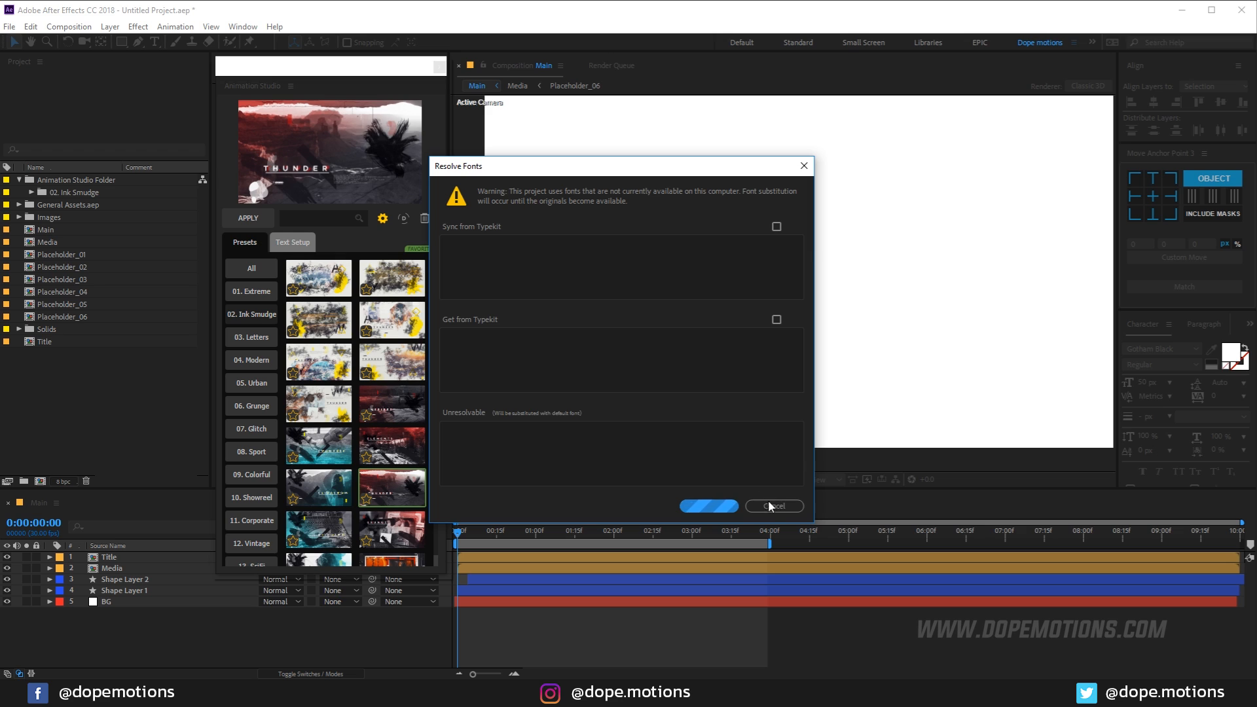
{"action": "left_click", "coordinate": [768, 504]}
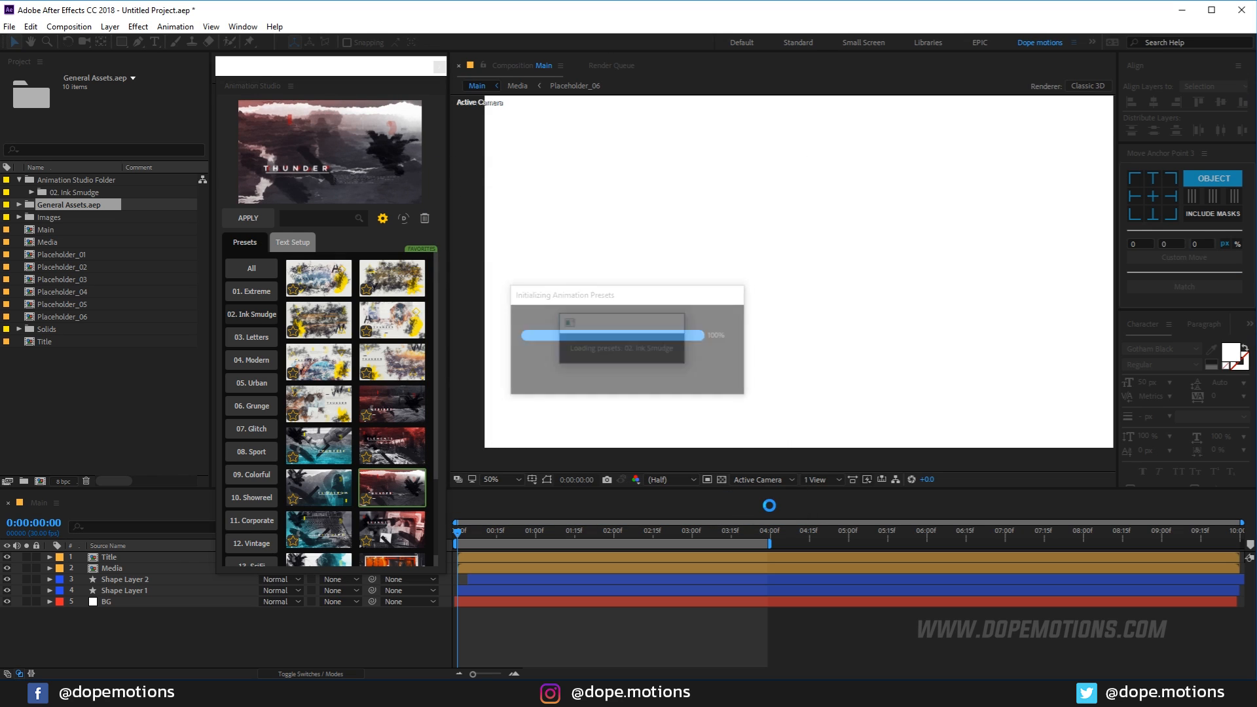
Scrub through the Ink Smudge overlay, hide the Title layer and check the result at 0:00:03:01.
{"action": "left_click_drag", "start_coordinate": [487, 533], "coordinate": [491, 533]}
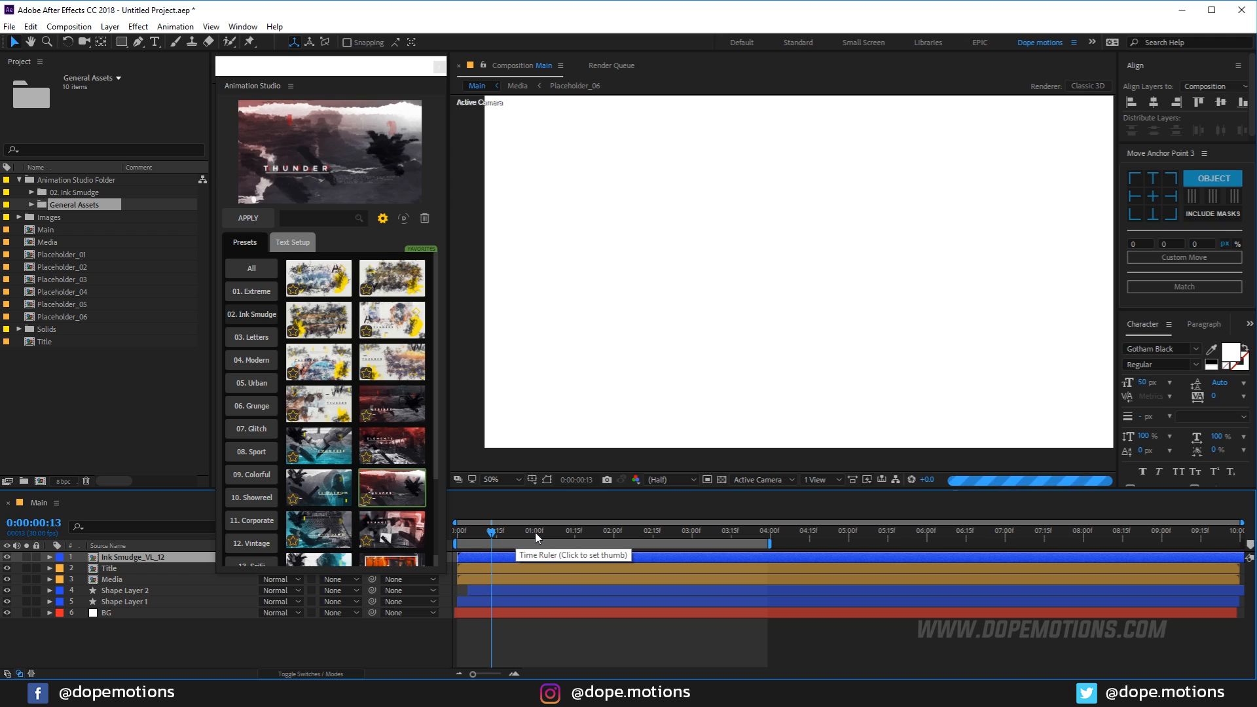
{"action": "left_click_drag", "start_coordinate": [488, 533], "coordinate": [652, 532]}
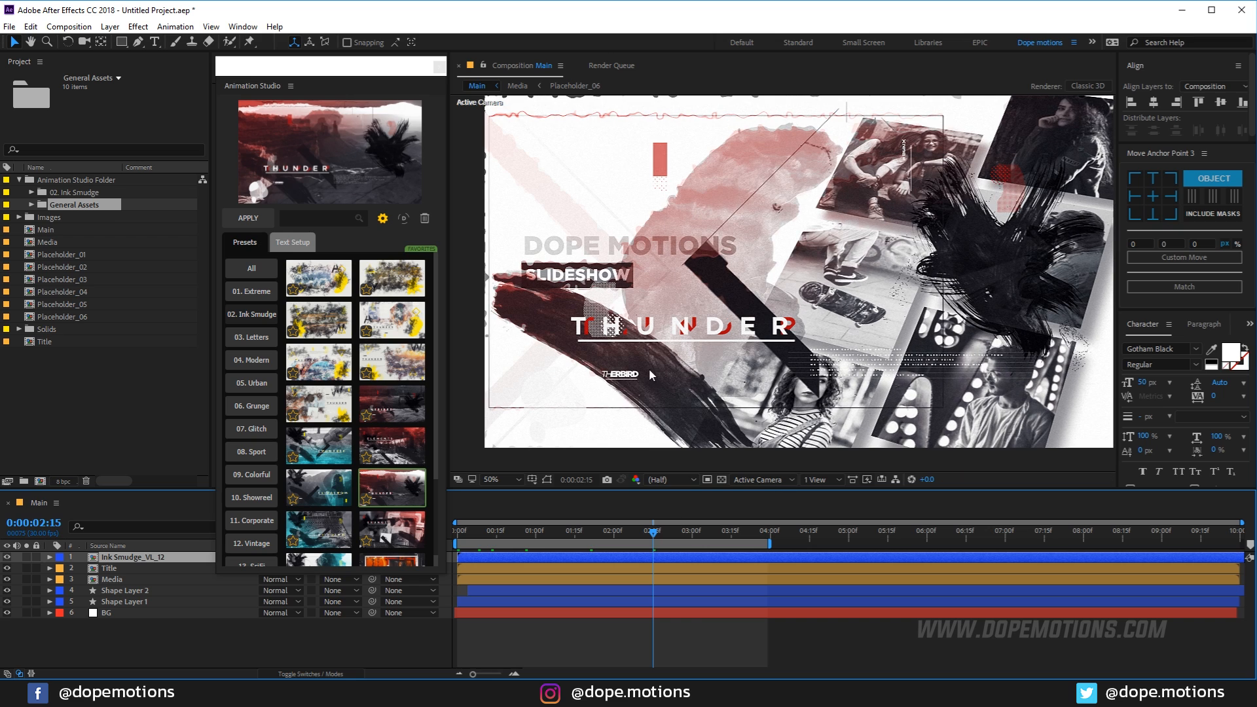
{"action": "left_click", "coordinate": [7, 568]}
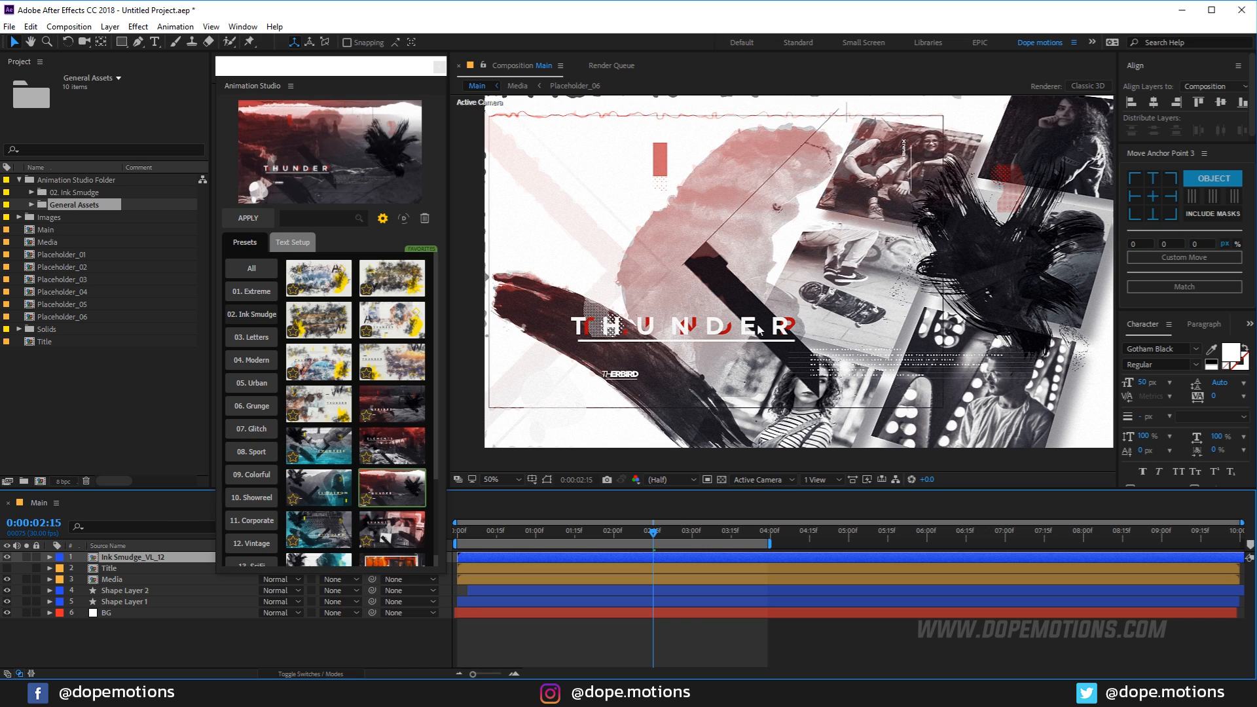
{"action": "left_click", "coordinate": [693, 530]}
{"action": "left_click_drag", "start_coordinate": [731, 542], "coordinate": [703, 538]}
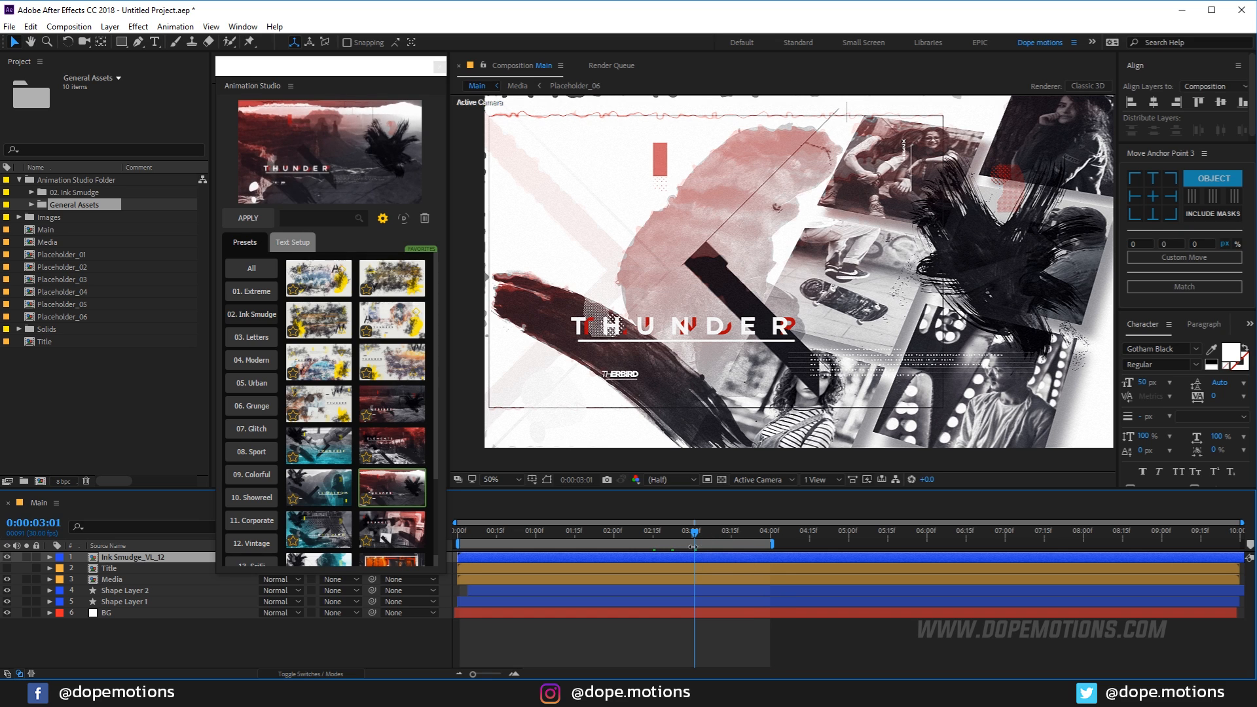
Open the Ink Smudge_VL_12 composition from Main at 0:00:03:14 and dock the Animation Studio panel beside Effect Controls.
{"action": "left_click", "coordinate": [728, 530]}
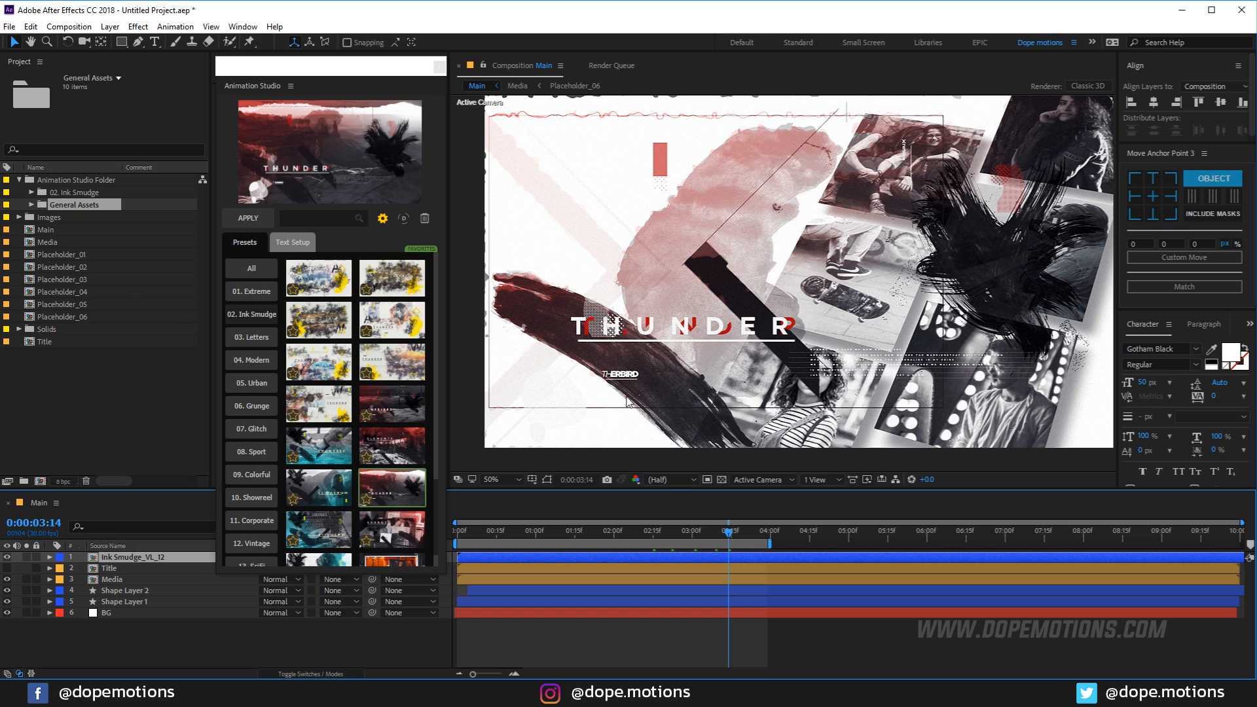
{"action": "double_click", "coordinate": [119, 557]}
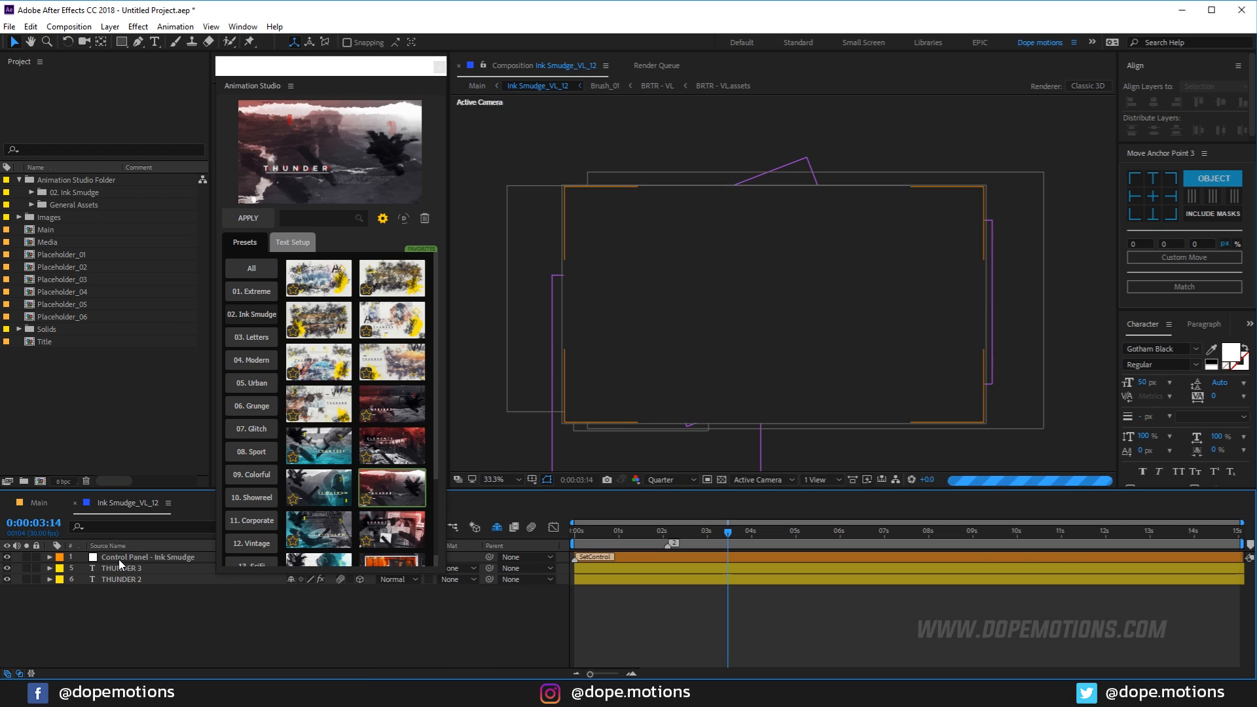
{"action": "left_click_drag", "start_coordinate": [364, 72], "coordinate": [271, 157]}
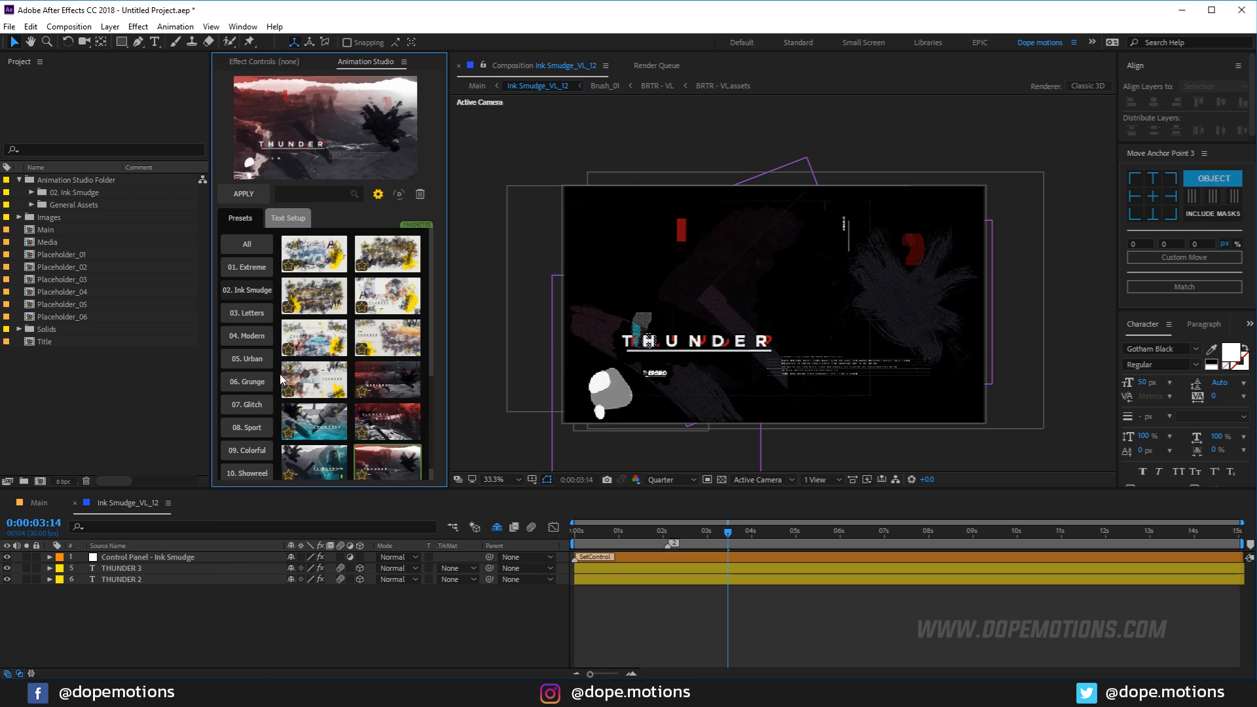
Reveal the shy layers in Ink Smudge_VL_12, hide the Brush_04 layer and check the result in Main at 0:00:03:01.
{"action": "left_click", "coordinate": [496, 527]}
{"action": "key", "text": "slash"}
{"action": "key", "text": "comma"}
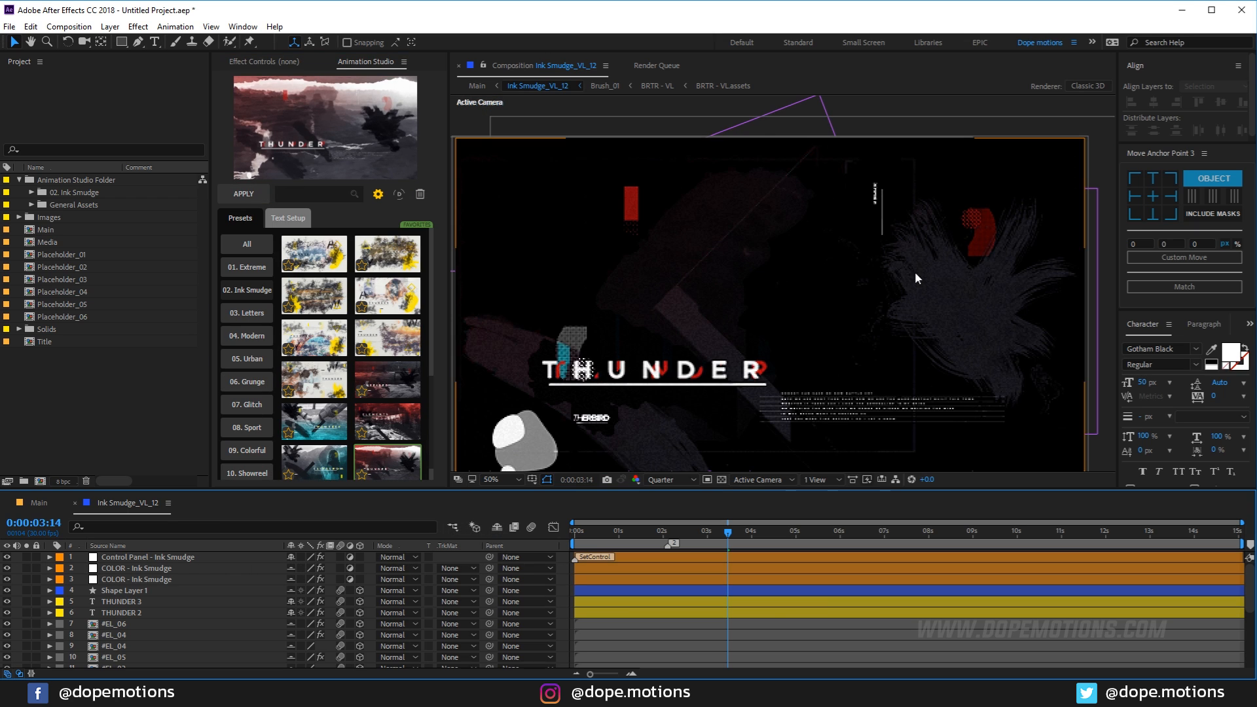
{"action": "scroll", "coordinate": [179, 611], "scroll_direction": "down", "scroll_amount": 4}
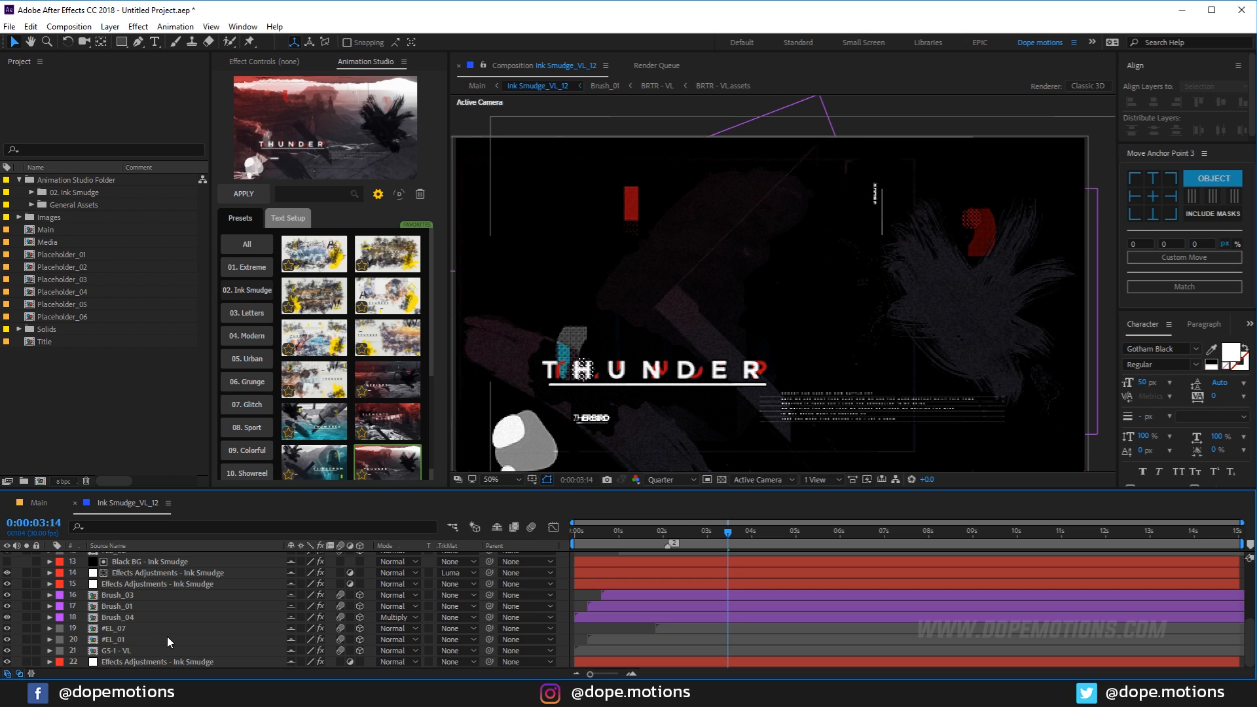
{"action": "left_click", "coordinate": [7, 617]}
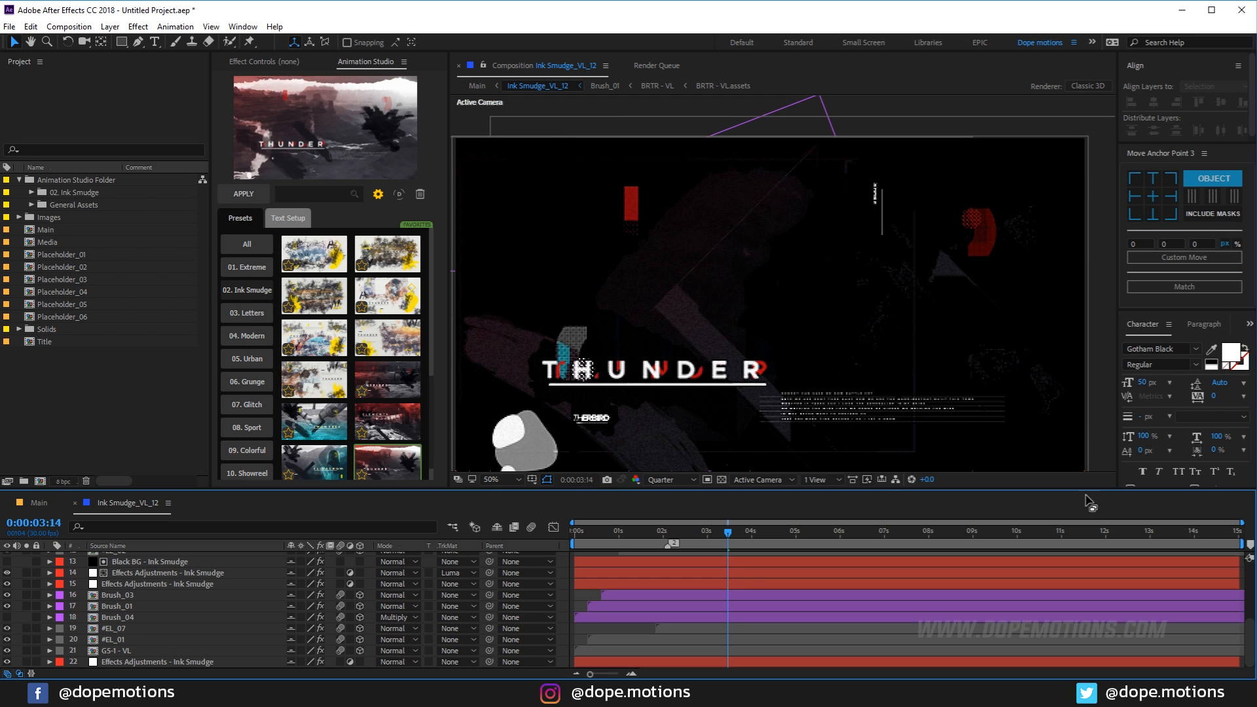
{"action": "left_click", "coordinate": [39, 502]}
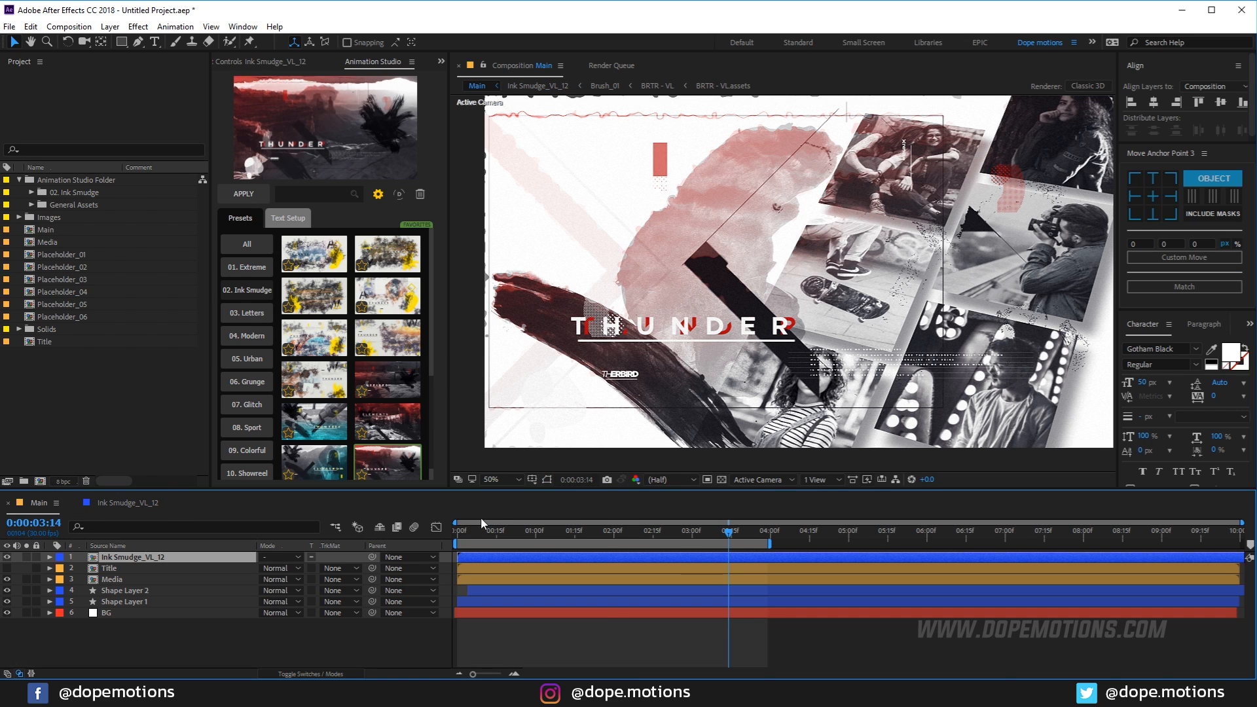
{"action": "left_click_drag", "start_coordinate": [491, 532], "coordinate": [639, 534]}
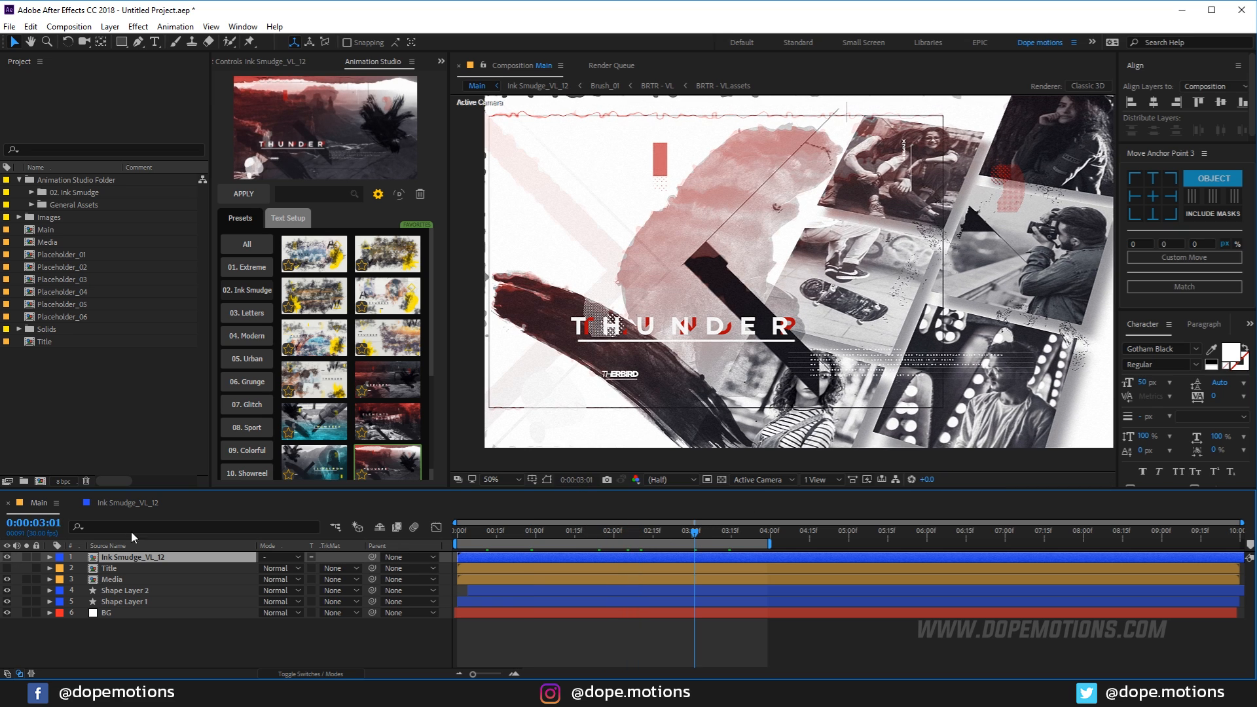
Hide the shy layers in Ink Smudge_VL_12 again and set the control panel layer's Toner Level to 5.
{"action": "left_click", "coordinate": [124, 502]}
{"action": "left_click", "coordinate": [497, 527]}
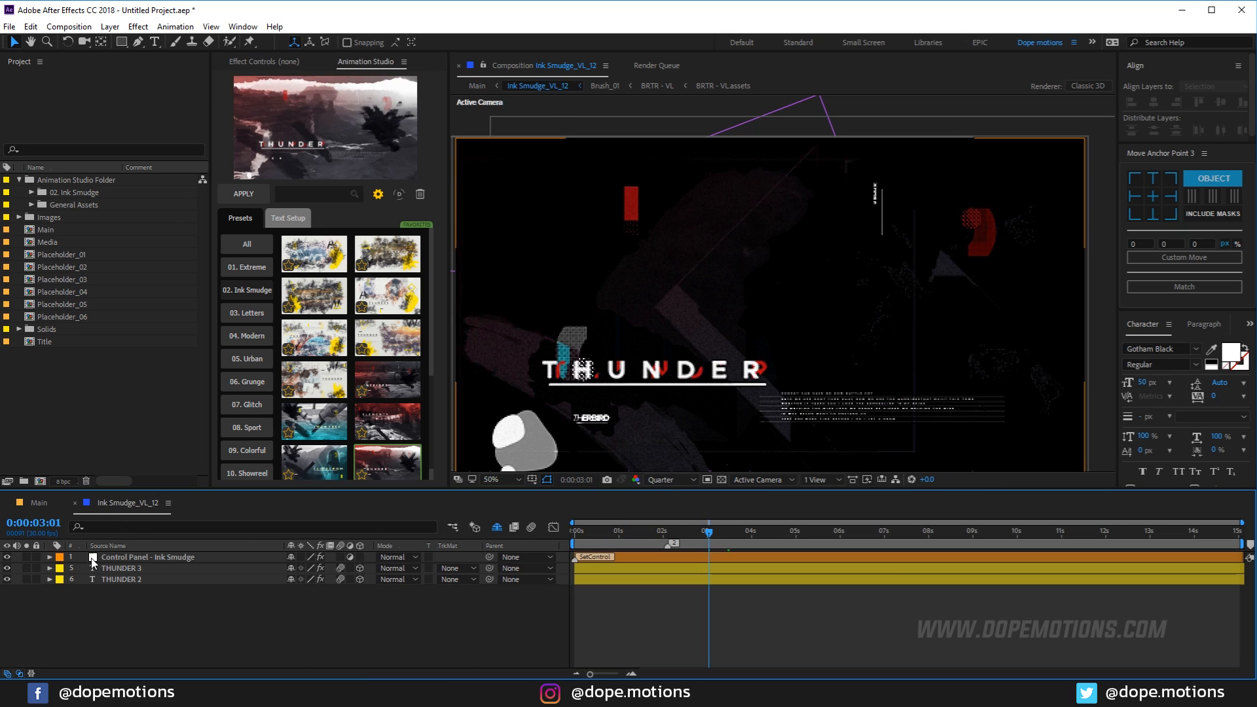
{"action": "left_click", "coordinate": [484, 185]}
{"action": "left_click", "coordinate": [283, 64]}
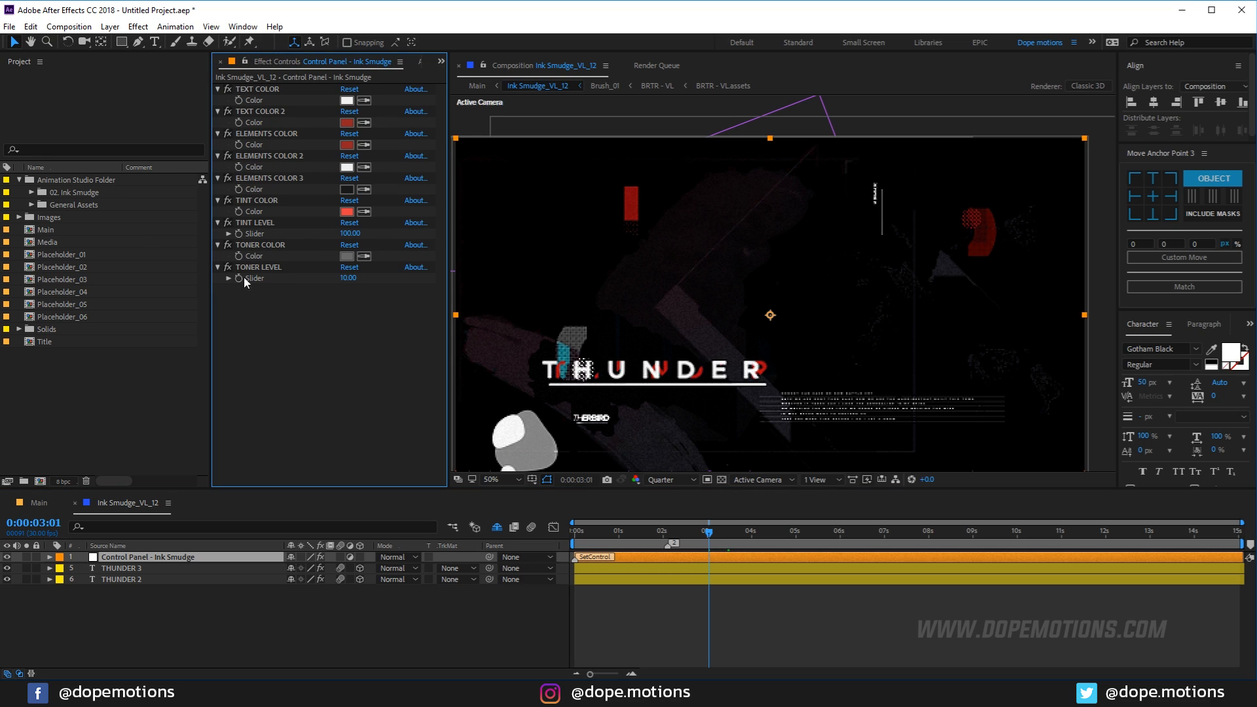
{"action": "left_click", "coordinate": [348, 278]}
{"action": "type", "text": "5"}
{"action": "key", "text": "Return"}
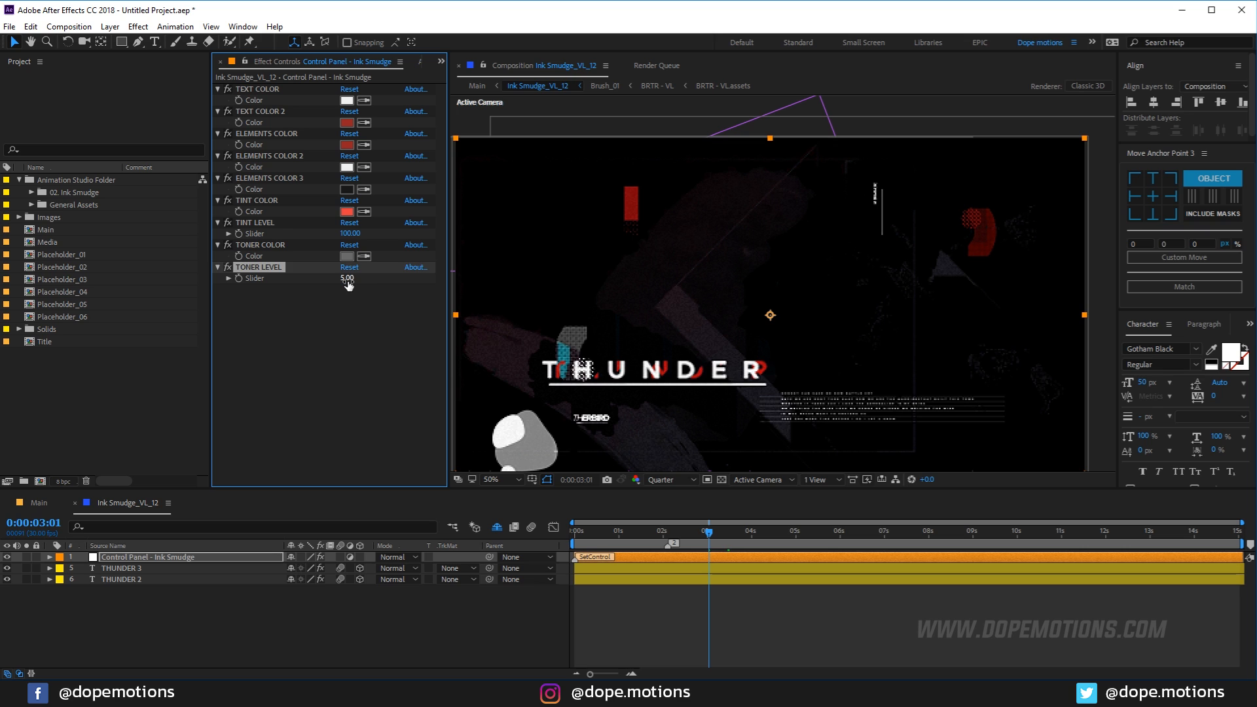
Try white (#FFFFFF) as the Toner Color and check its effect in Main.
{"action": "left_click", "coordinate": [347, 256]}
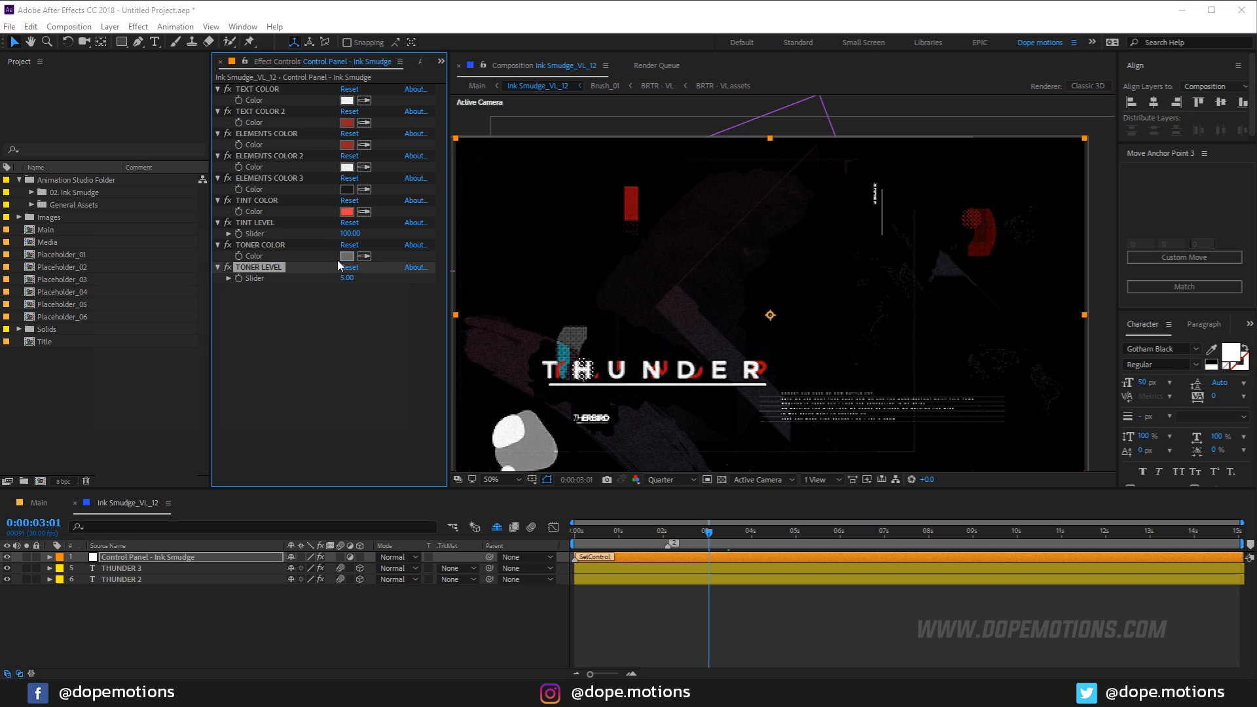
{"action": "left_click_drag", "start_coordinate": [173, 399], "coordinate": [72, 252]}
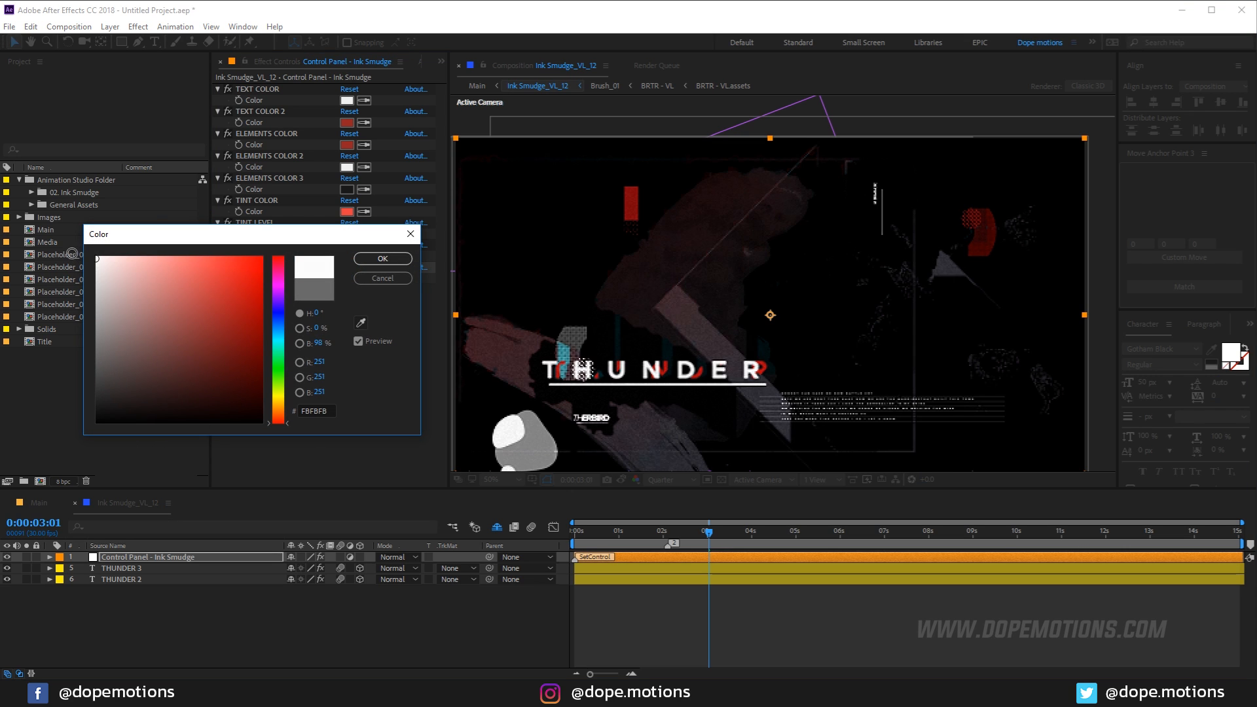
{"action": "left_click", "coordinate": [383, 258]}
{"action": "left_click", "coordinate": [51, 505]}
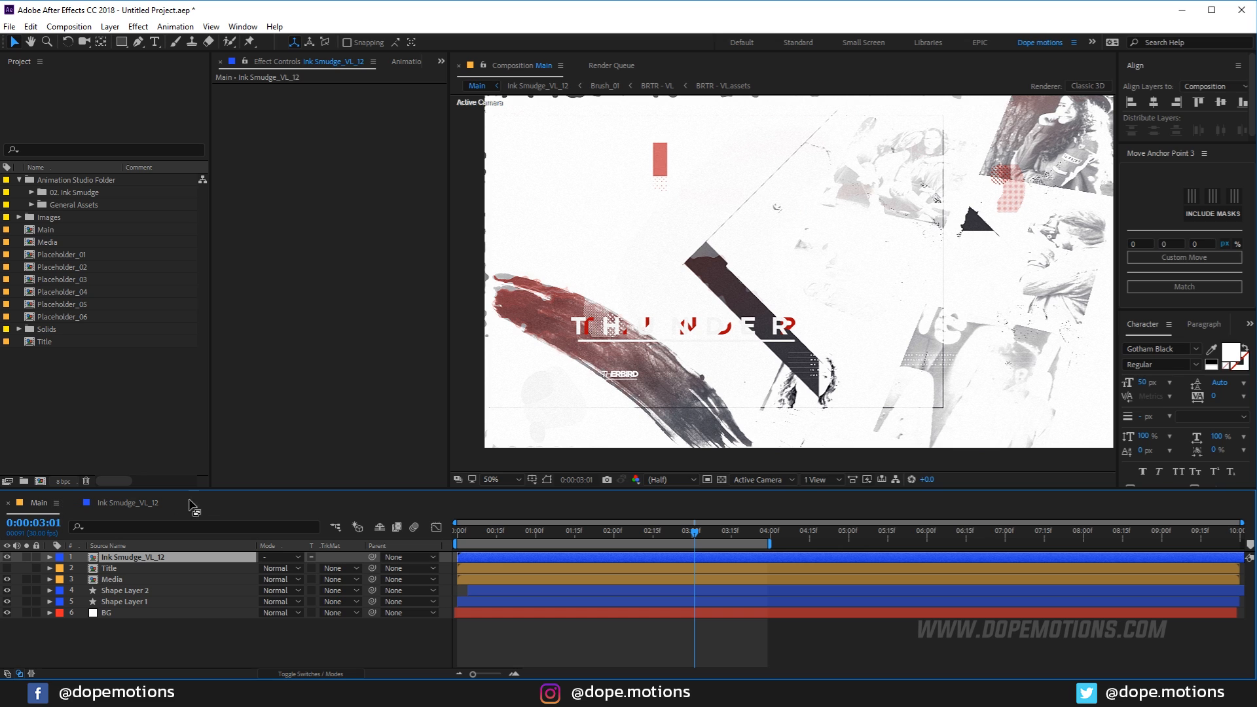
Try a dark grey Toner Color in Ink Smudge_VL_12 and compare the result in Main.
{"action": "left_click", "coordinate": [142, 505]}
{"action": "left_click", "coordinate": [346, 256]}
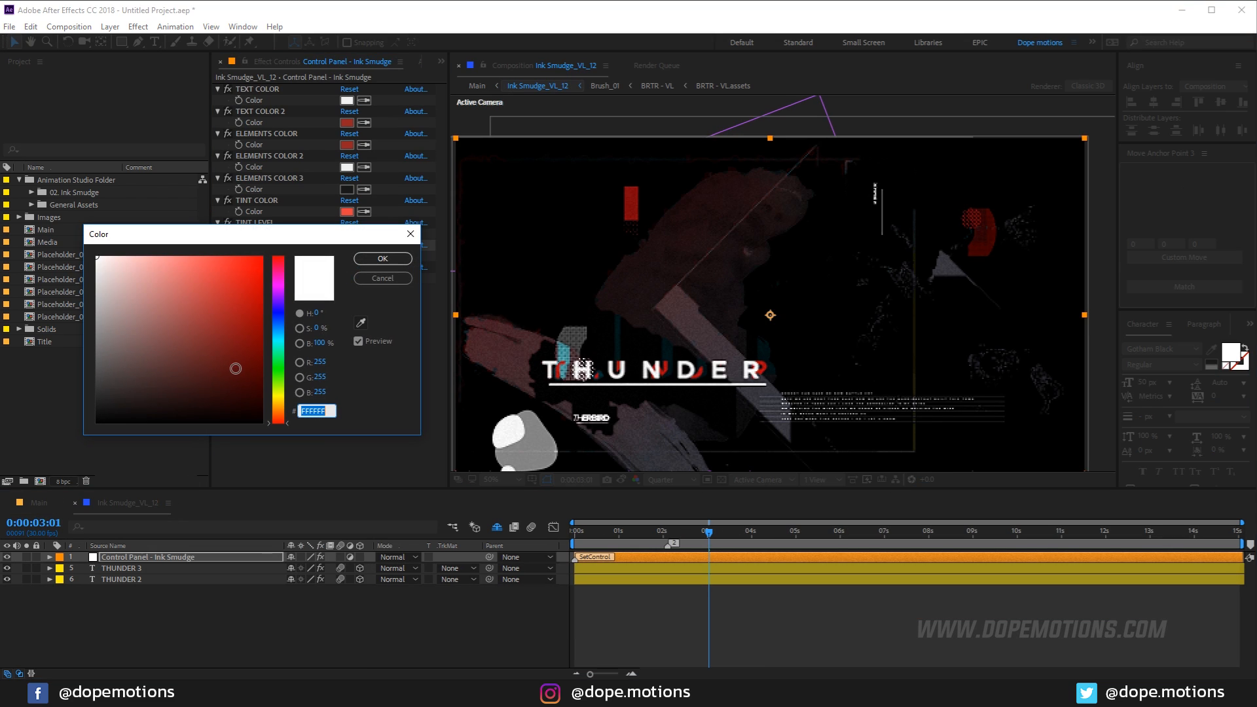
{"action": "left_click_drag", "start_coordinate": [158, 316], "coordinate": [74, 382]}
{"action": "left_click", "coordinate": [381, 259]}
{"action": "left_click", "coordinate": [41, 504]}
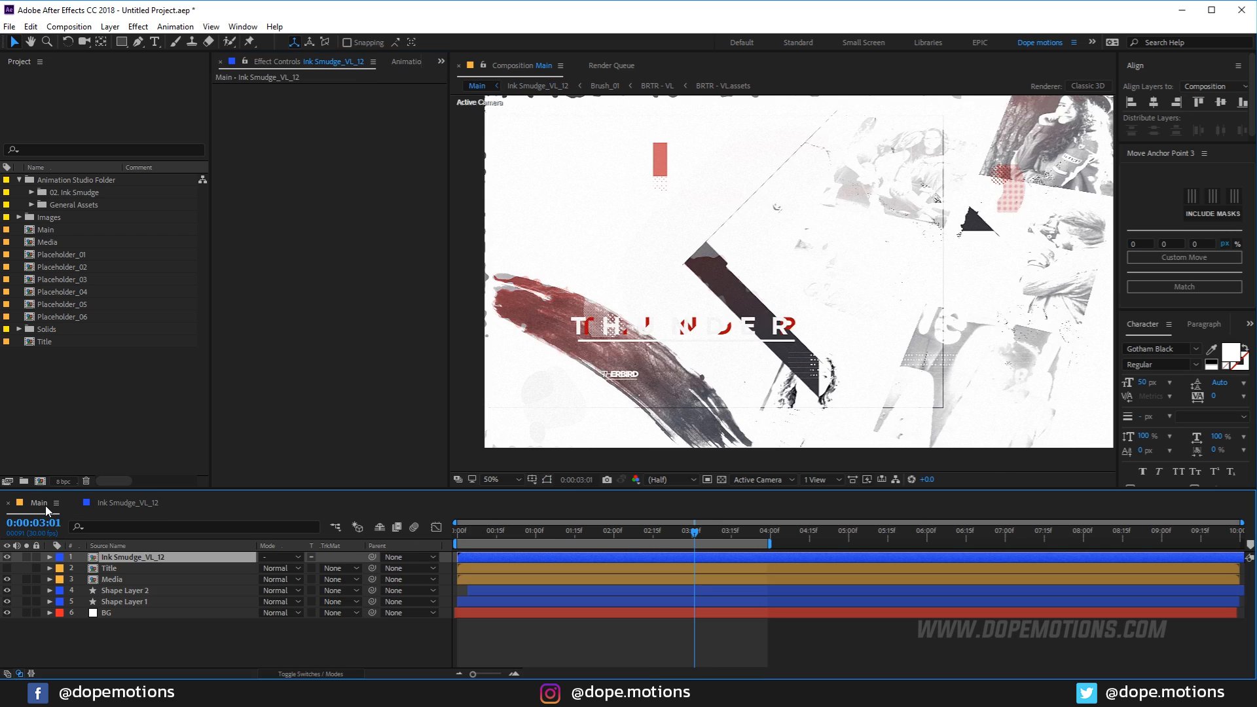
Set the Ink Smudge control panel's Toner Color to a mid grey.
{"action": "left_click", "coordinate": [157, 502]}
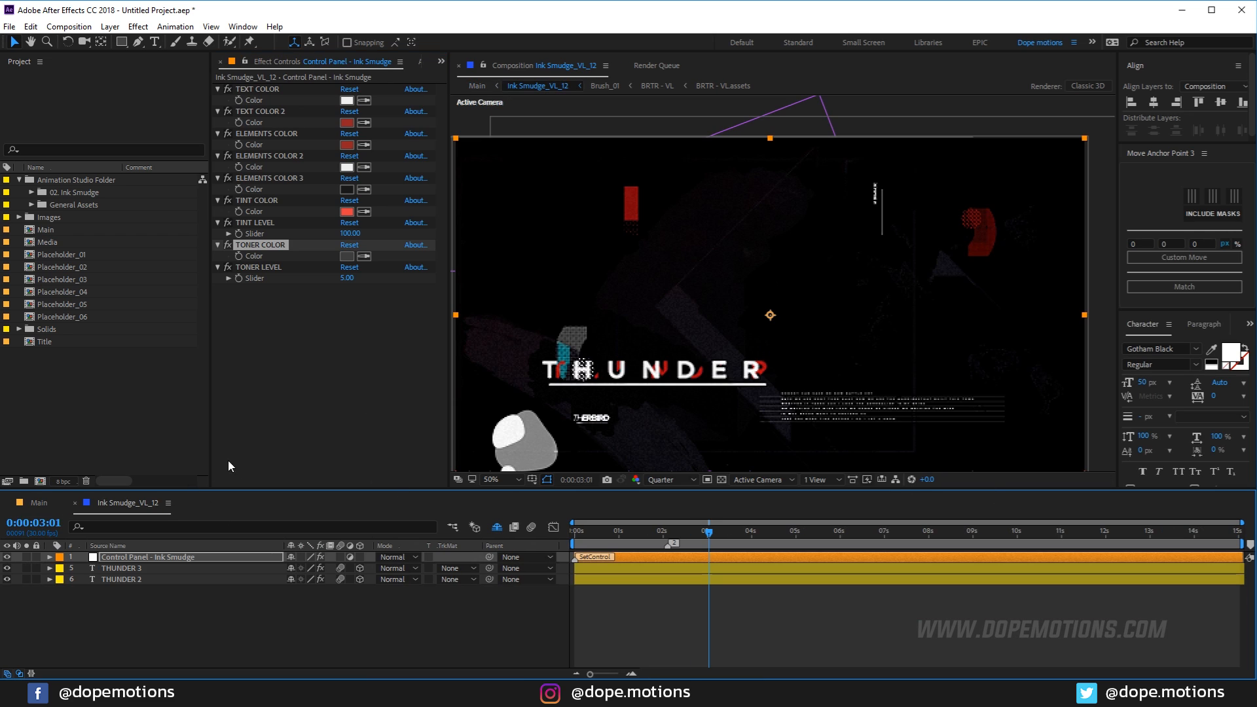
{"action": "left_click", "coordinate": [347, 256]}
{"action": "left_click_drag", "start_coordinate": [131, 368], "coordinate": [84, 368]}
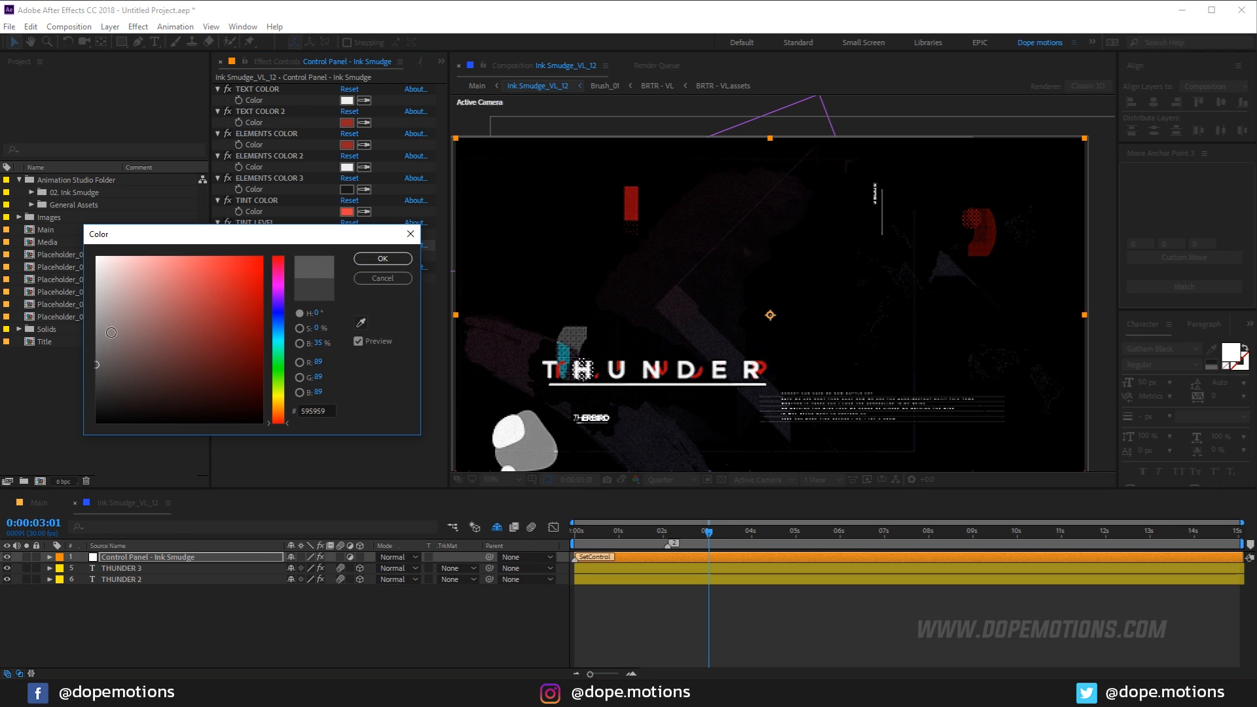
{"action": "left_click", "coordinate": [383, 260]}
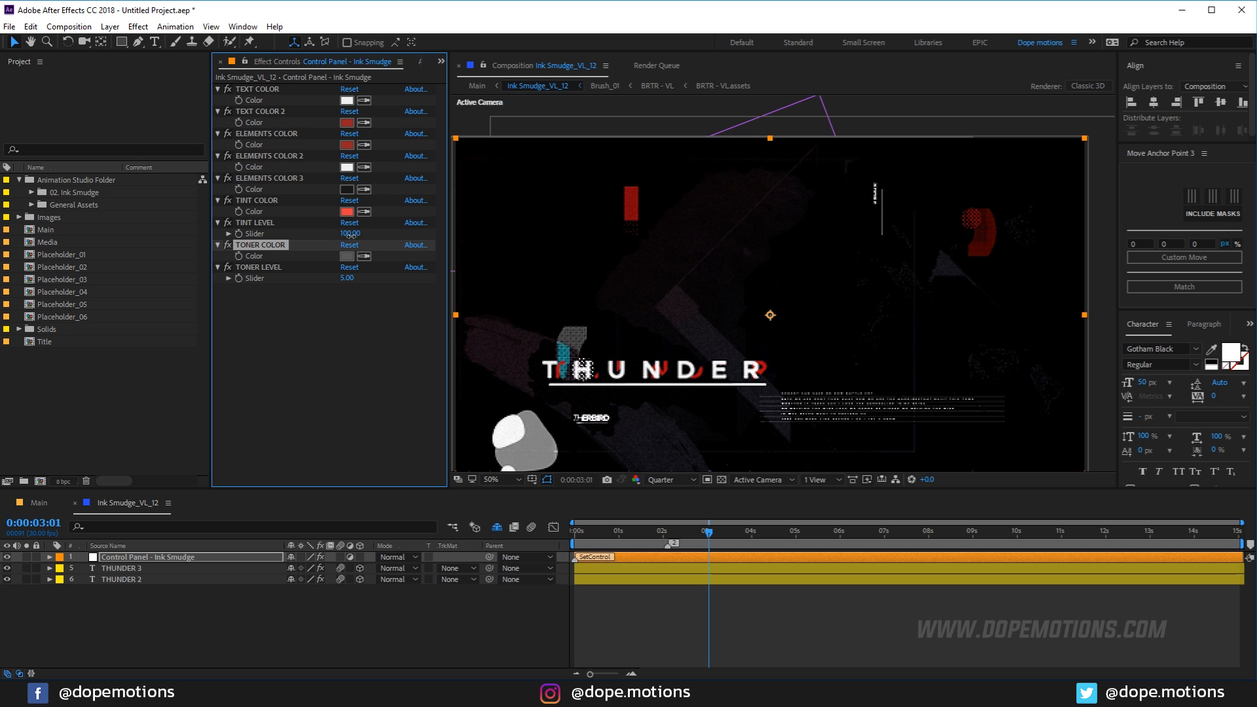
Set the Tint Level to 50 and check the ink overlay in Main.
{"action": "left_click", "coordinate": [350, 233]}
{"action": "type", "text": "50"}
{"action": "key", "text": "Return"}
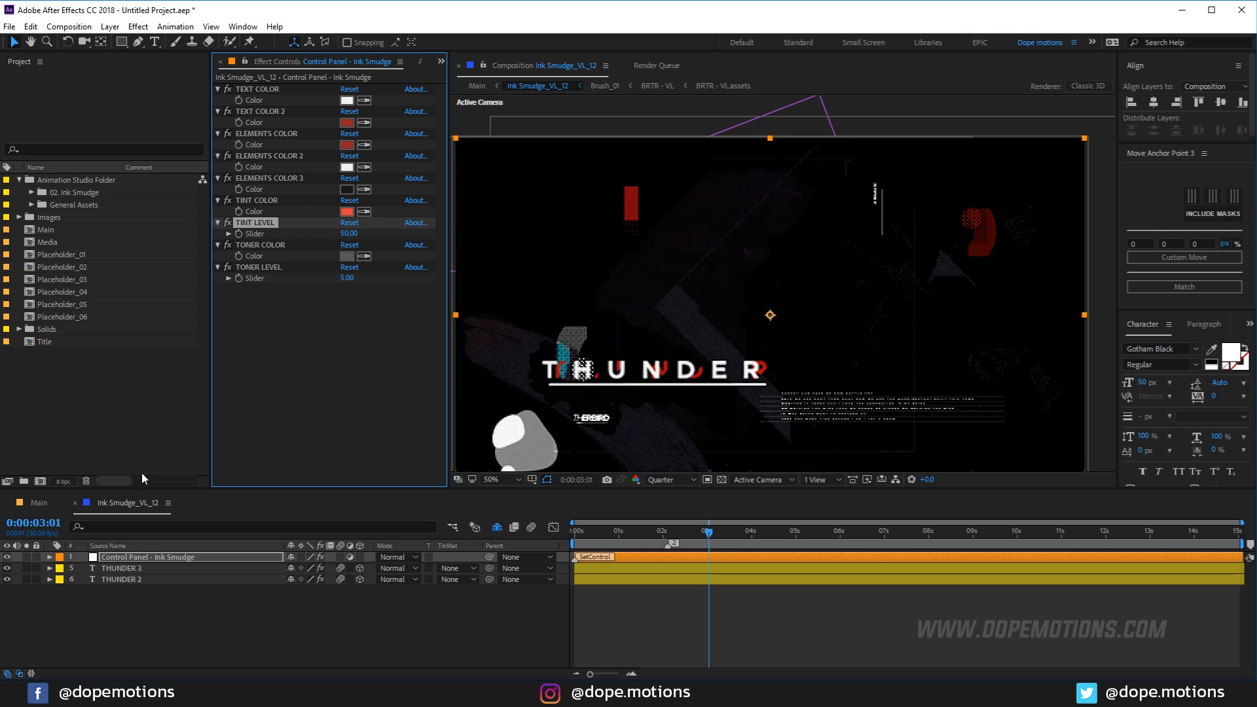
{"action": "left_click", "coordinate": [53, 502]}
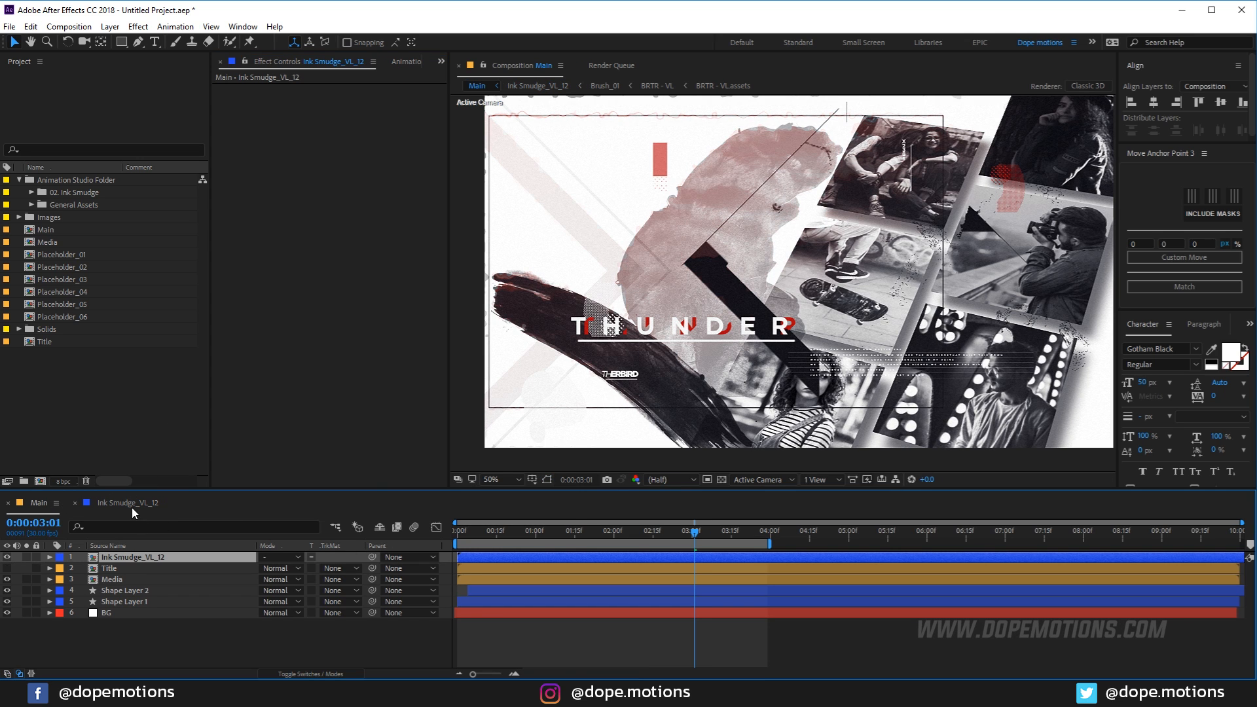
Change the Ink Smudge Tint Color to orange (#E98F3F) and check it in Main.
{"action": "left_click", "coordinate": [129, 502]}
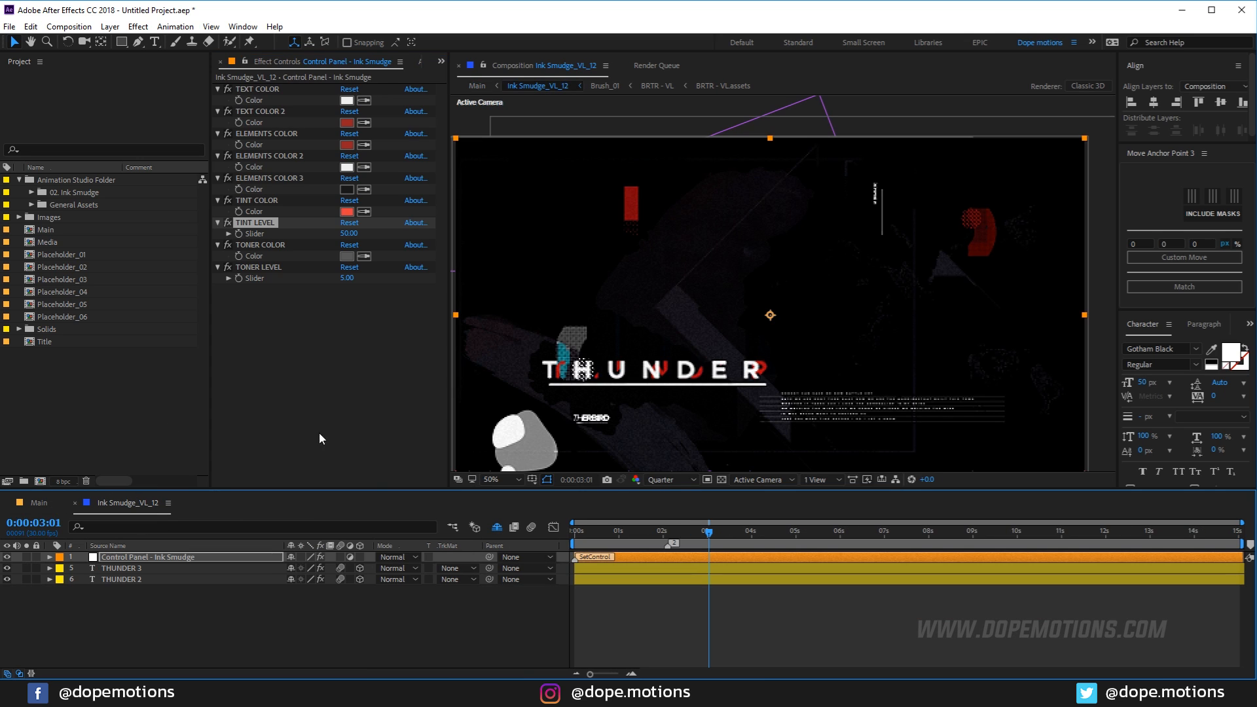
{"action": "left_click", "coordinate": [346, 212]}
{"action": "left_click_drag", "start_coordinate": [283, 334], "coordinate": [278, 415]}
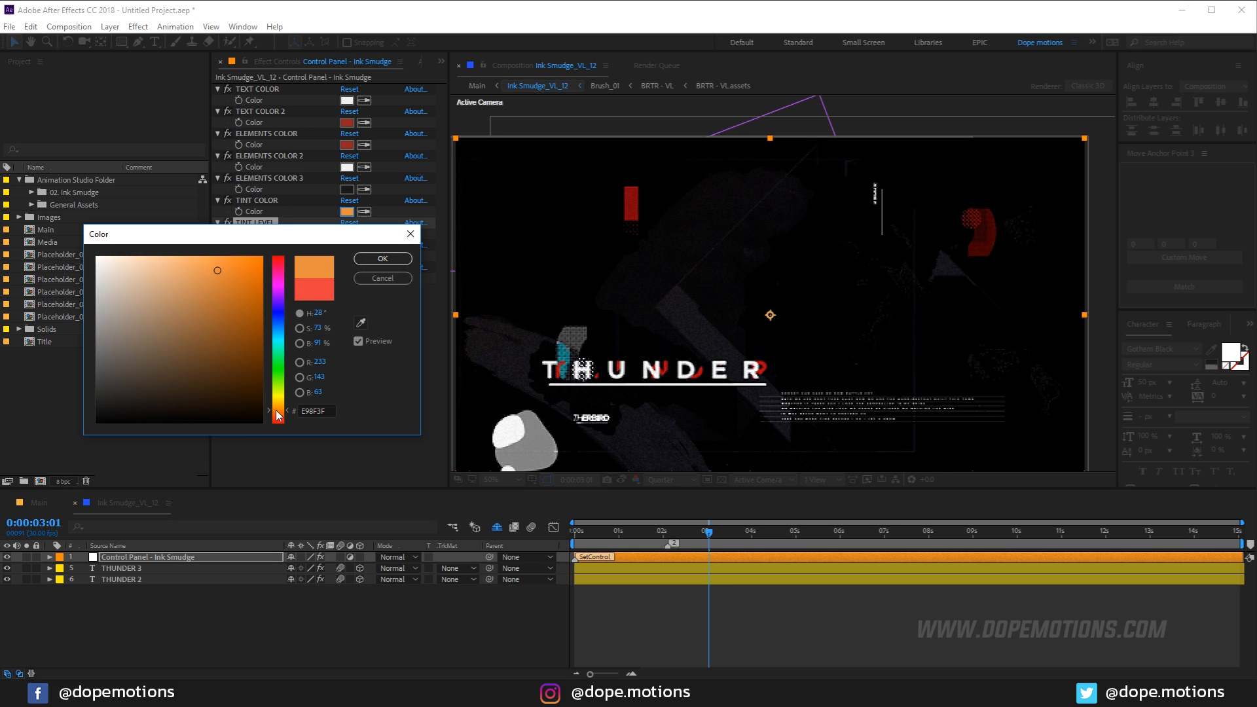
{"action": "left_click", "coordinate": [388, 258]}
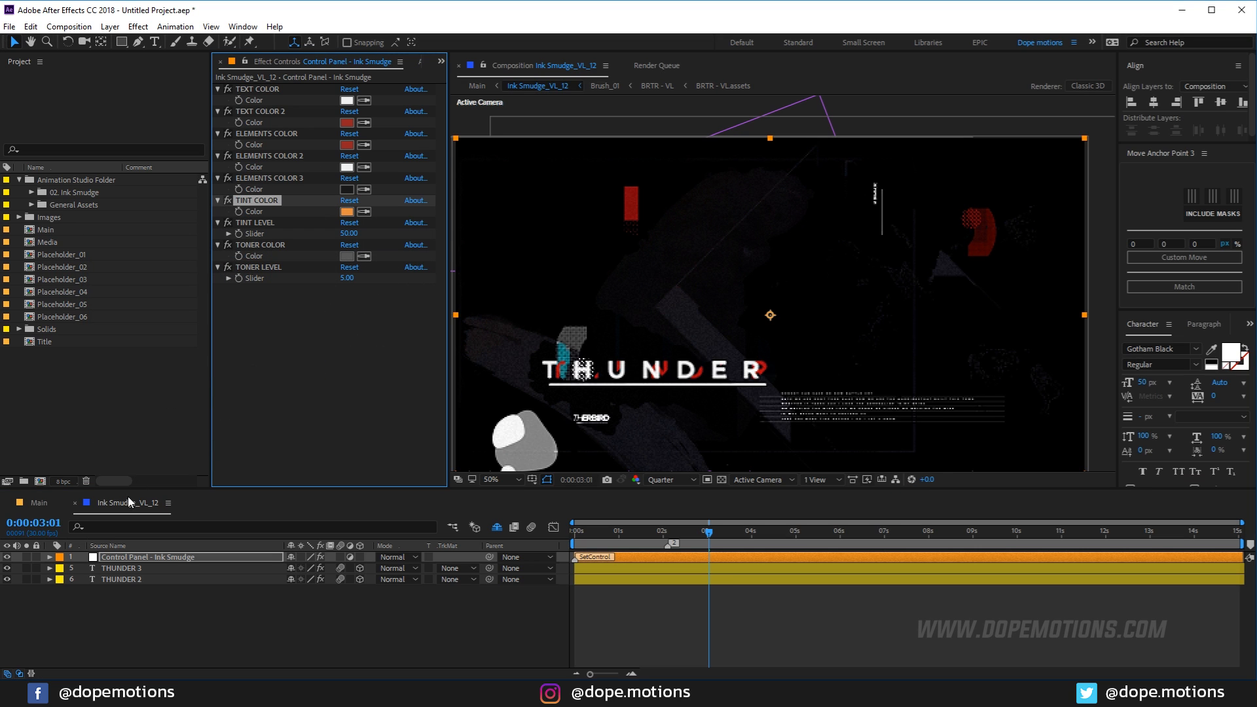
{"action": "left_click", "coordinate": [57, 506]}
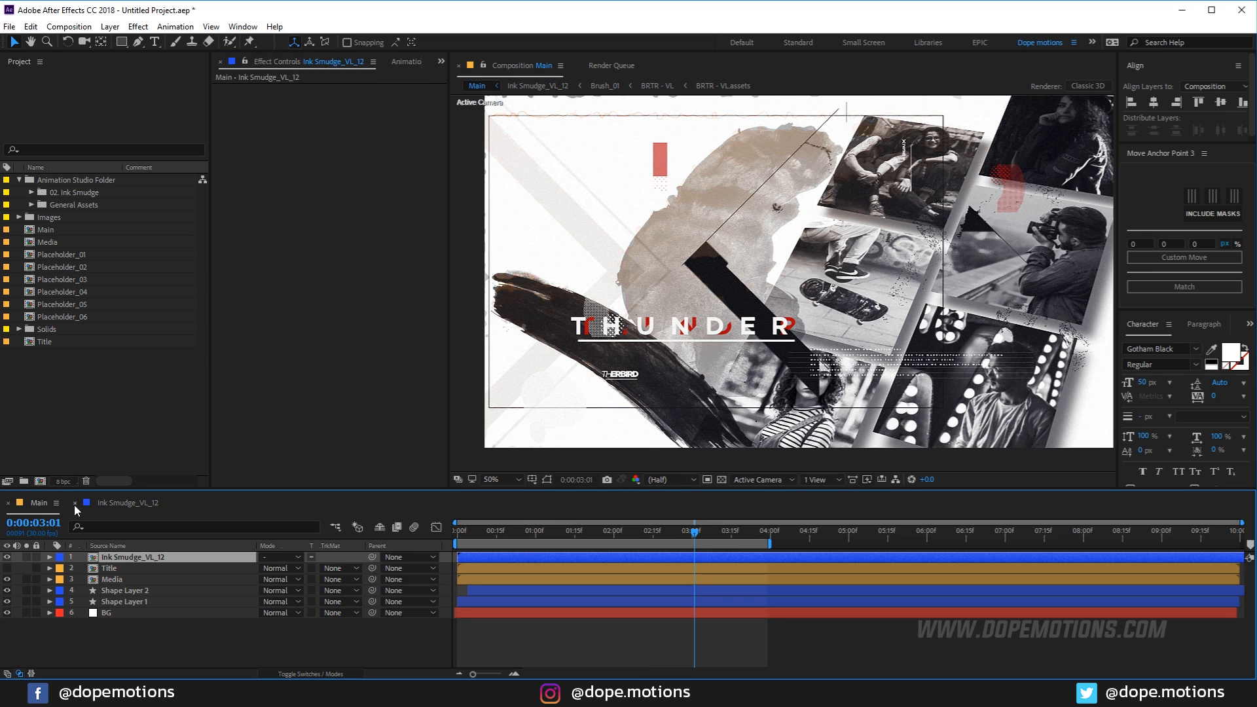
Sample the orange Tint Color for Elements Color and Text Color 2, and review the animation in Main up to 0:00:02:22.
{"action": "left_click", "coordinate": [128, 503]}
{"action": "left_click", "coordinate": [364, 145]}
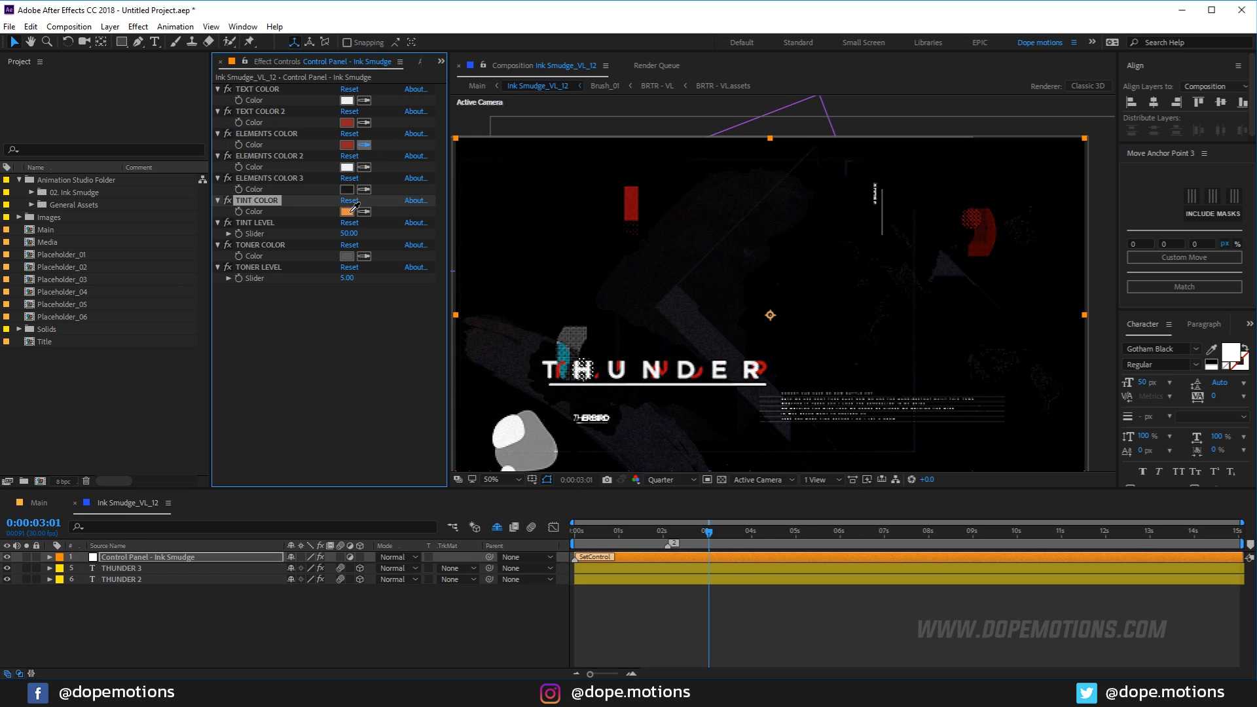
{"action": "left_click", "coordinate": [351, 210]}
{"action": "left_click", "coordinate": [352, 147]}
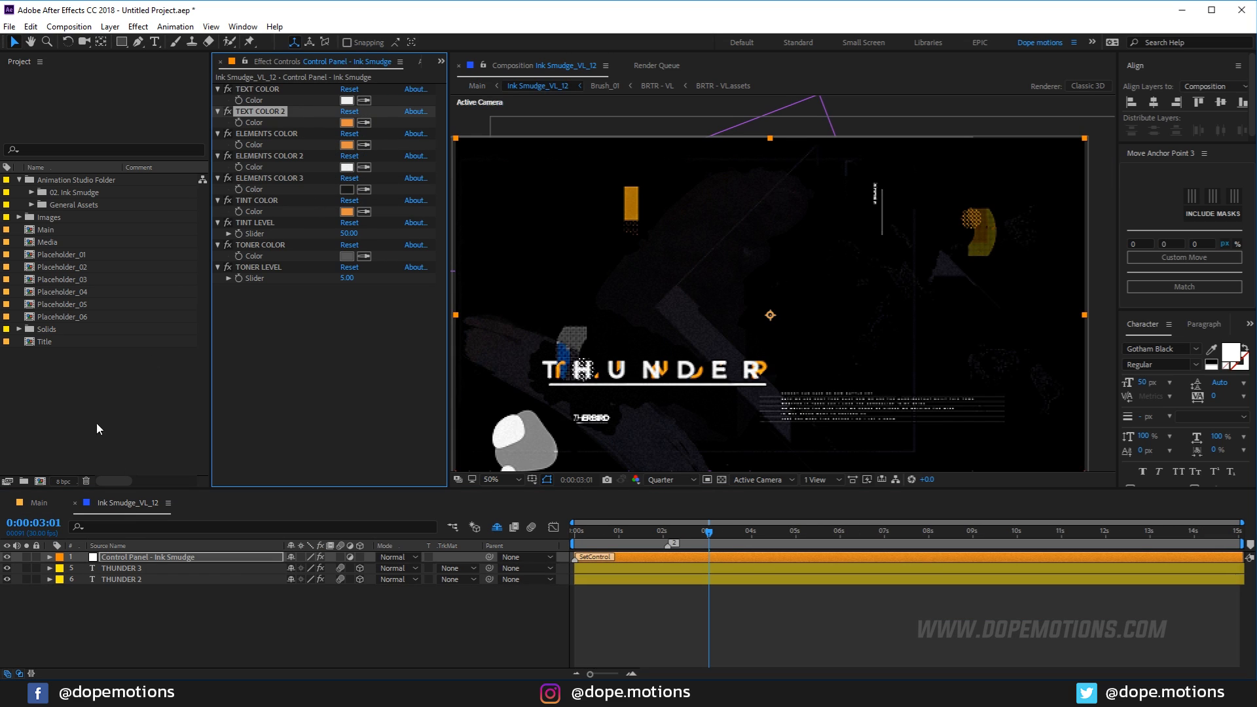
{"action": "left_click", "coordinate": [37, 502]}
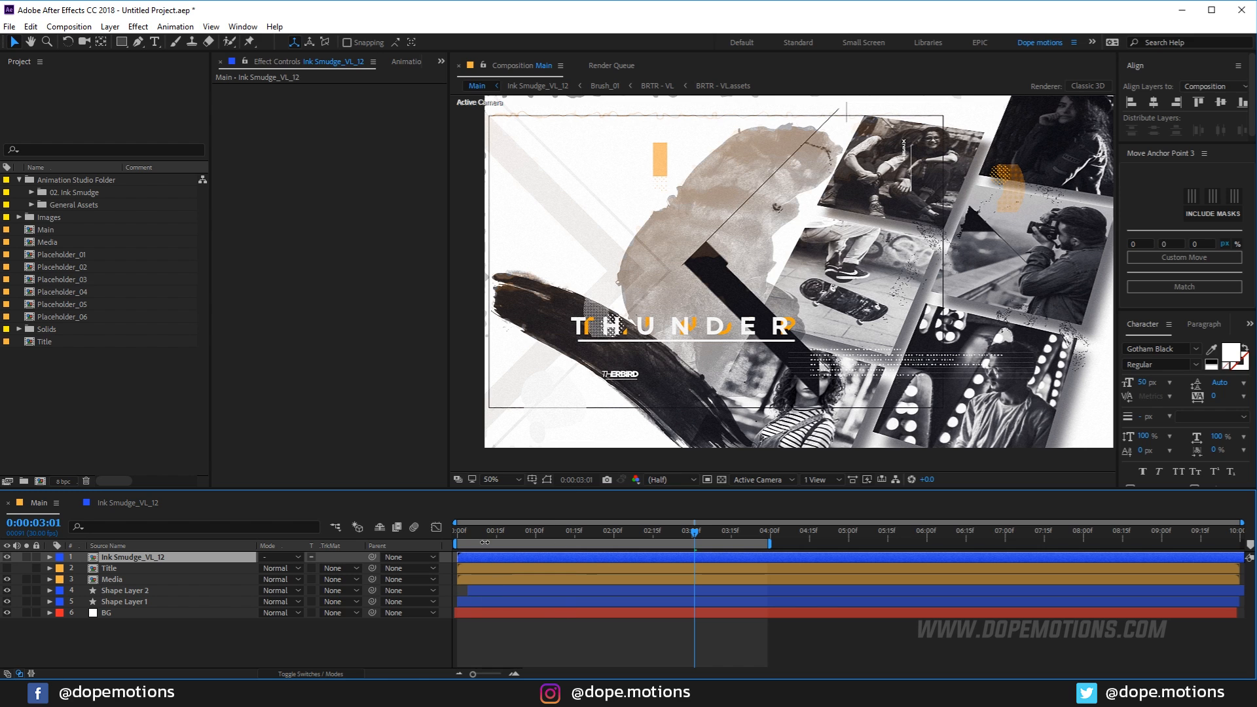
{"action": "left_click_drag", "start_coordinate": [487, 537], "coordinate": [673, 524]}
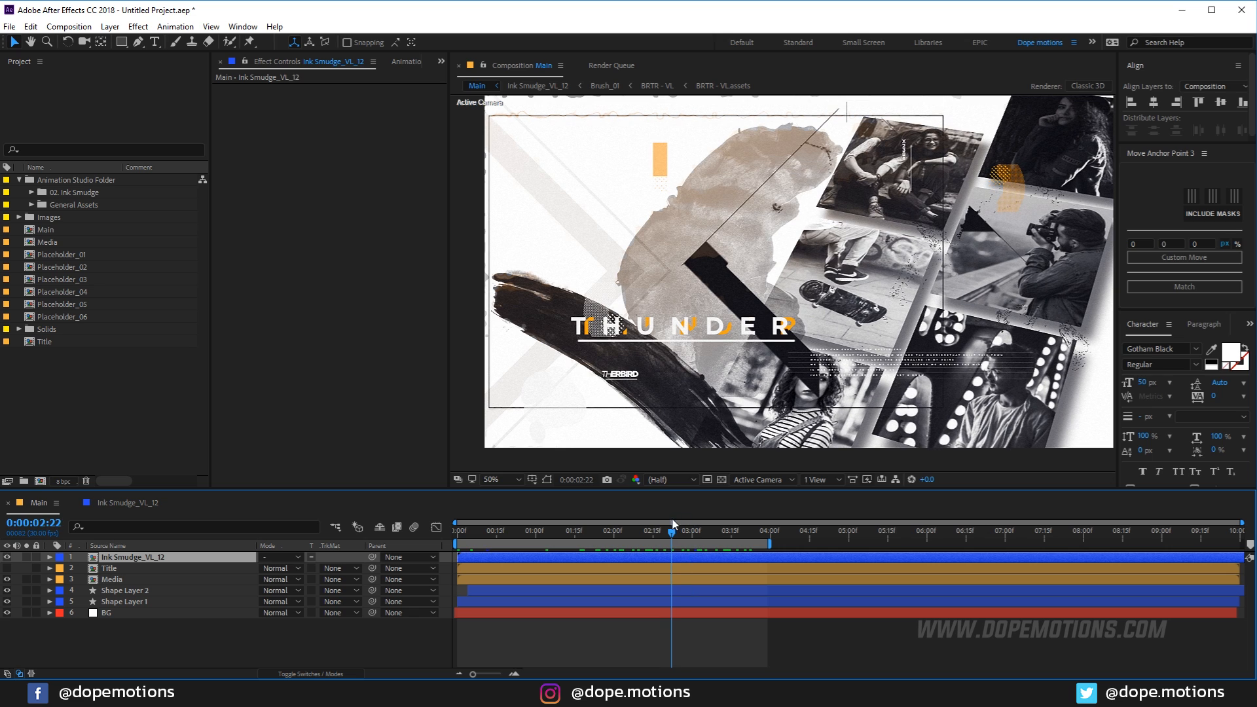
Set Elements Color 3 of the Ink Smudge control panel to a deep orange and check the result in Main.
{"action": "left_click", "coordinate": [166, 507]}
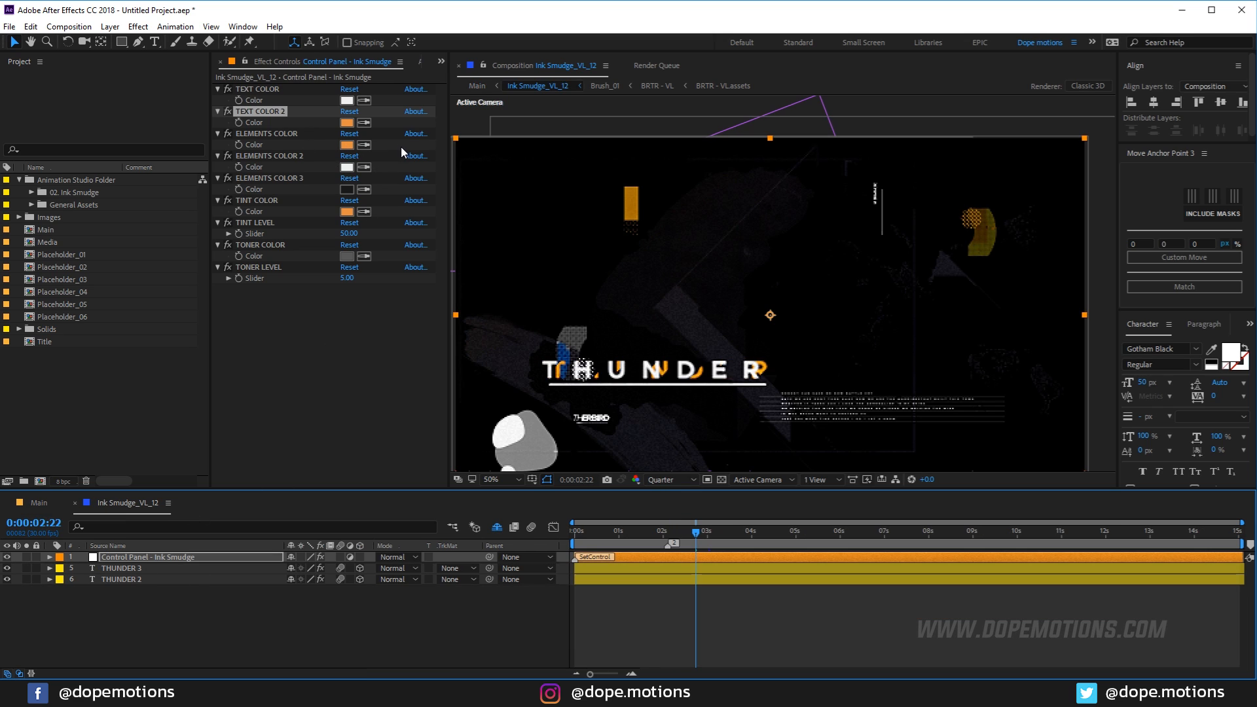
{"action": "left_click", "coordinate": [350, 190]}
{"action": "left_click_drag", "start_coordinate": [197, 283], "coordinate": [24, 224]}
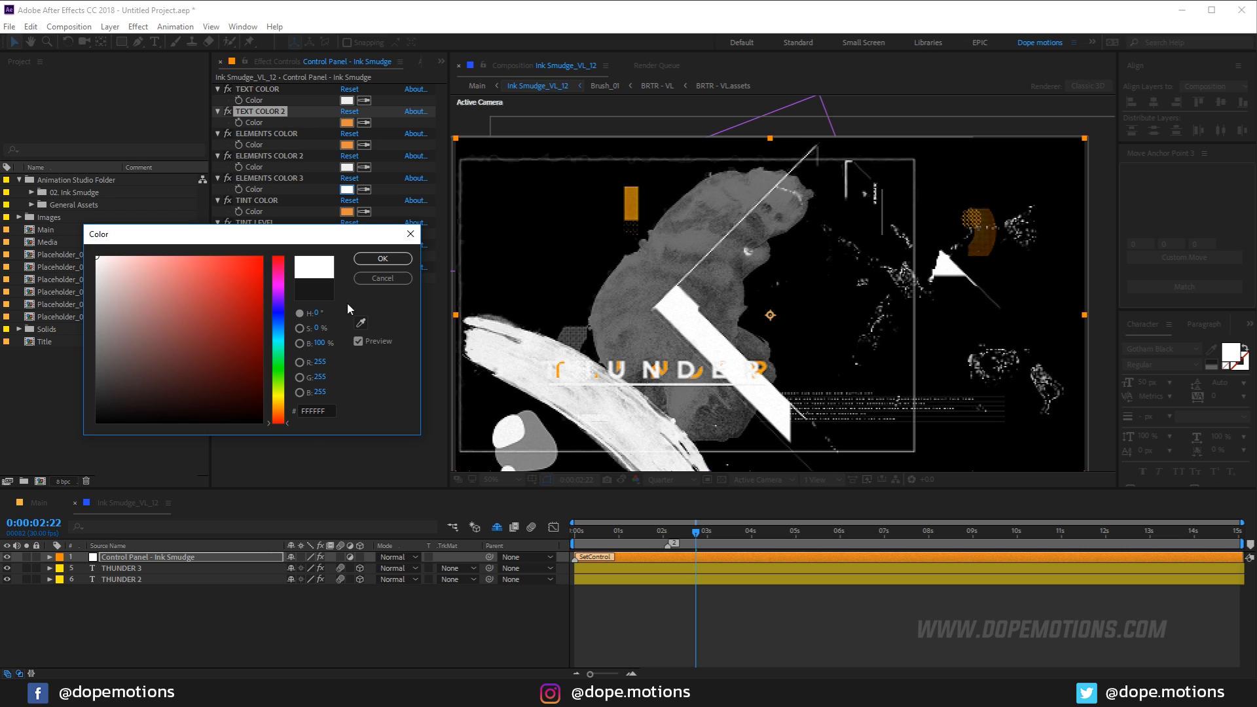
{"action": "left_click_drag", "start_coordinate": [279, 380], "coordinate": [278, 404]}
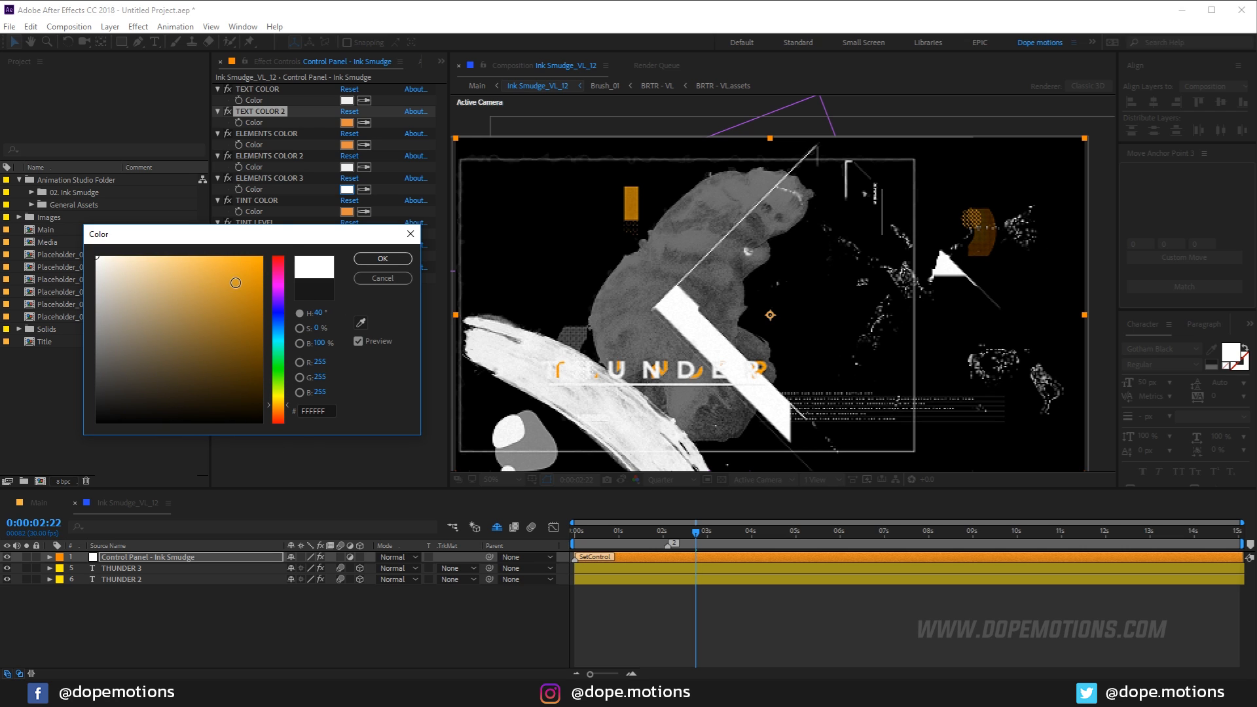
{"action": "left_click_drag", "start_coordinate": [236, 283], "coordinate": [268, 219]}
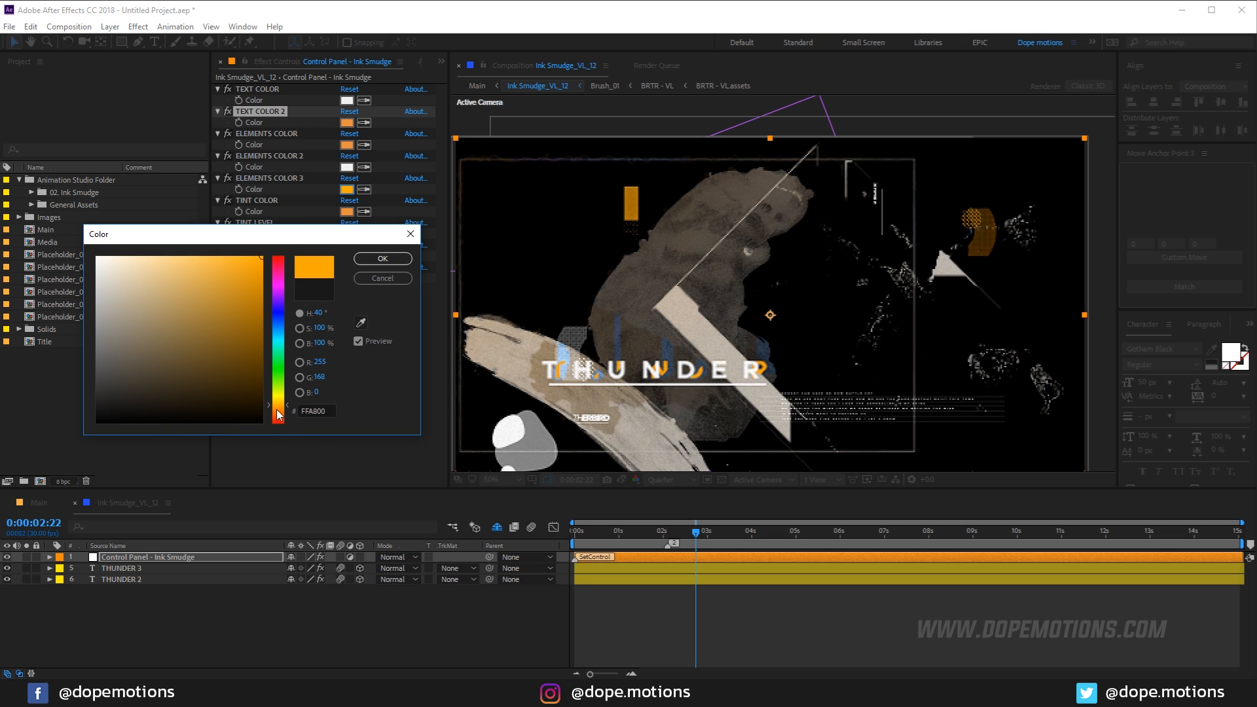
{"action": "left_click_drag", "start_coordinate": [278, 414], "coordinate": [278, 418]}
{"action": "left_click", "coordinate": [383, 259]}
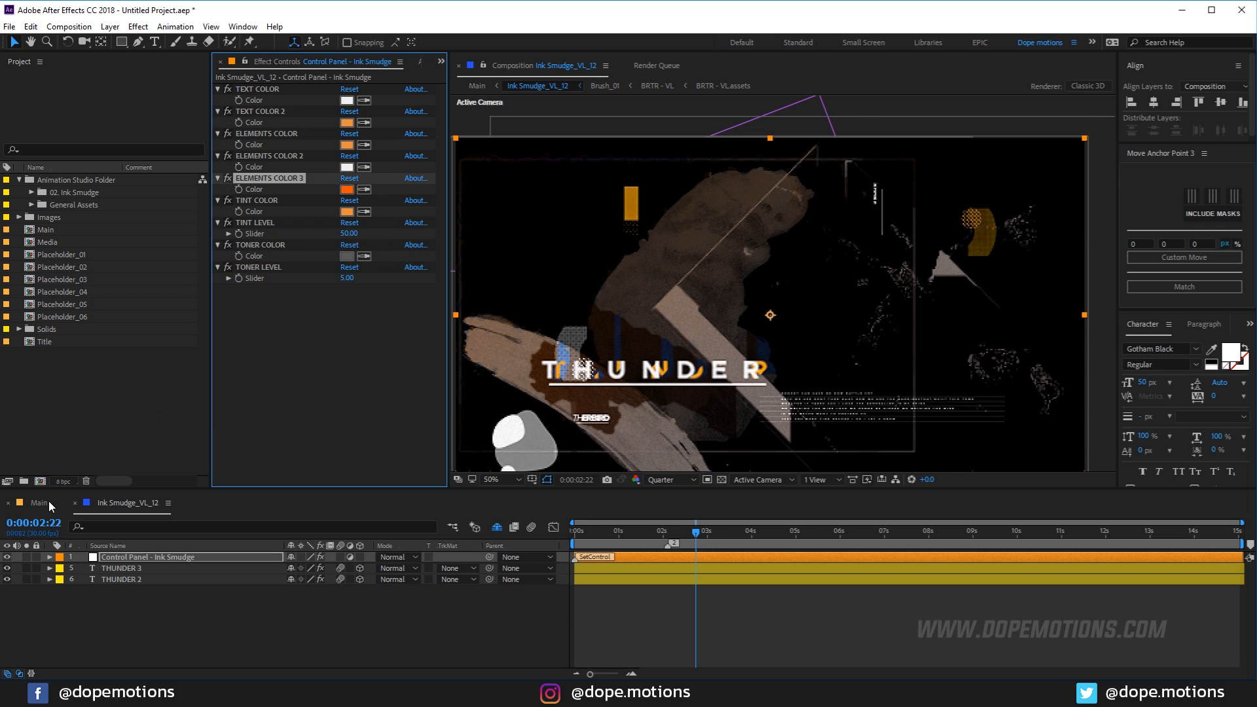
{"action": "left_click", "coordinate": [39, 502]}
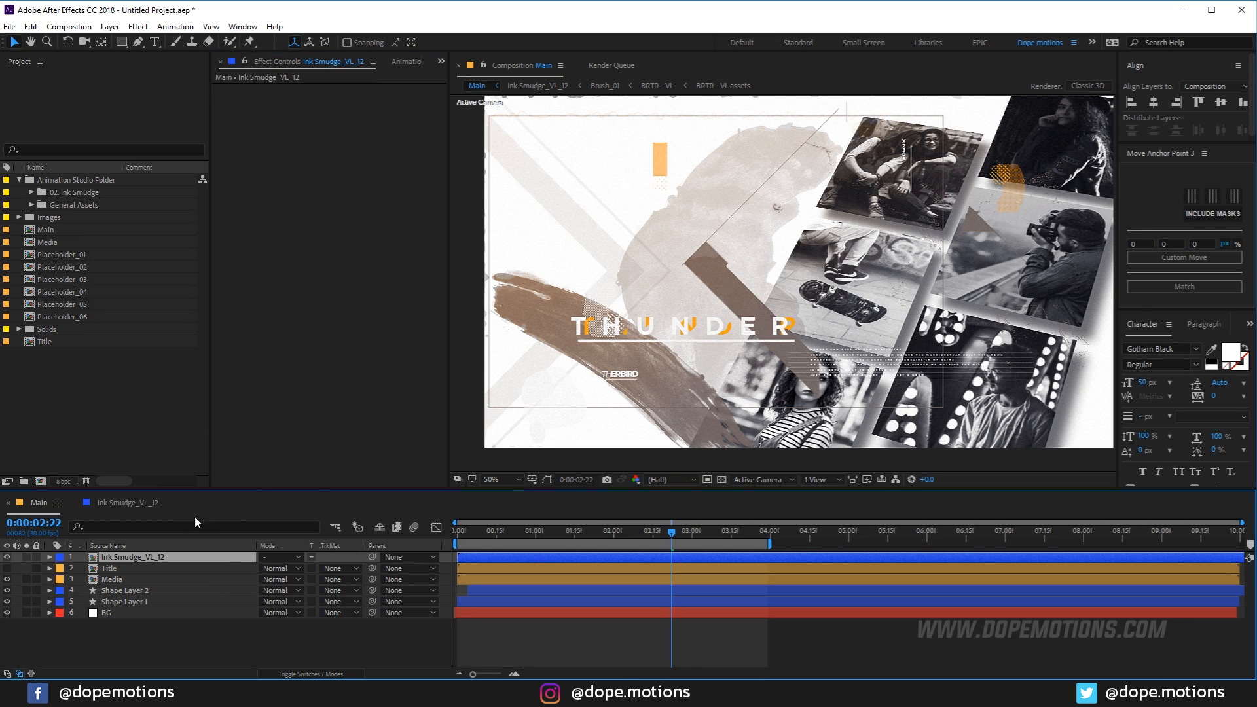
Undo the Elements Color 3 change, turn on the transparency grid for Ink Smudge_VL_12, and check the result in Main.
{"action": "left_click", "coordinate": [135, 504]}
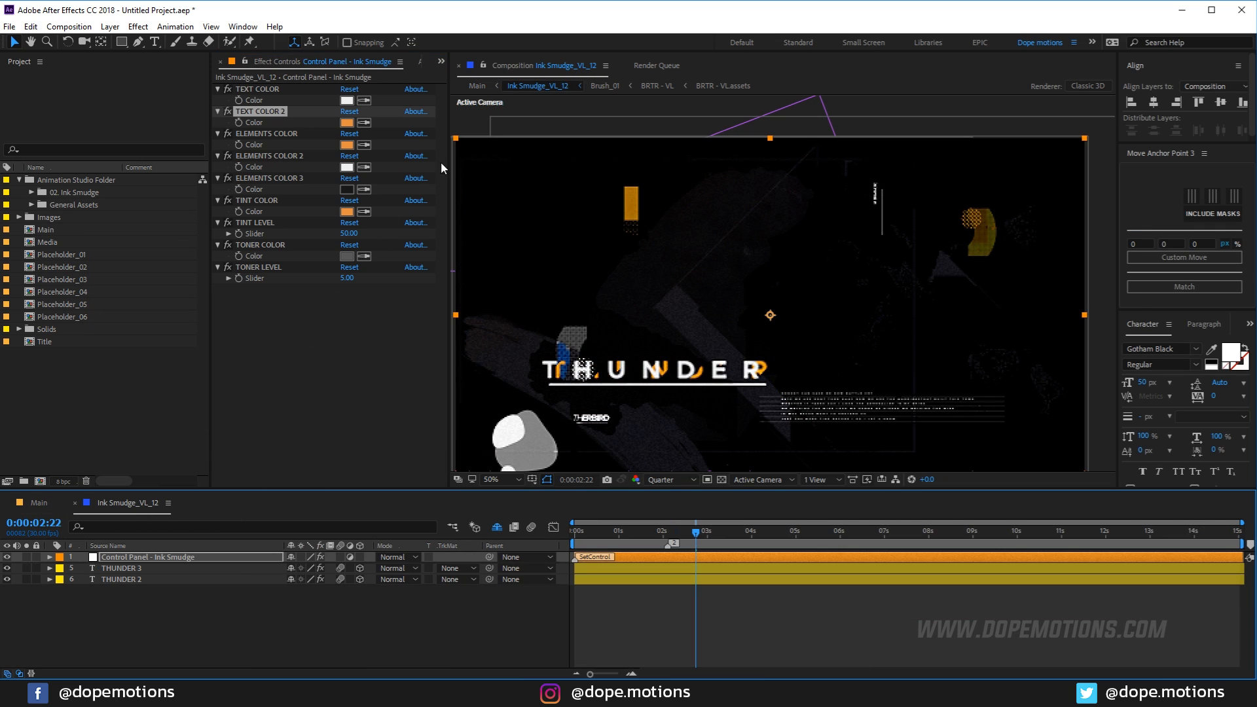
{"action": "left_click_drag", "start_coordinate": [834, 321], "coordinate": [859, 284]}
{"action": "scroll", "coordinate": [816, 332], "scroll_direction": "down", "scroll_amount": 2}
{"action": "left_click", "coordinate": [721, 480]}
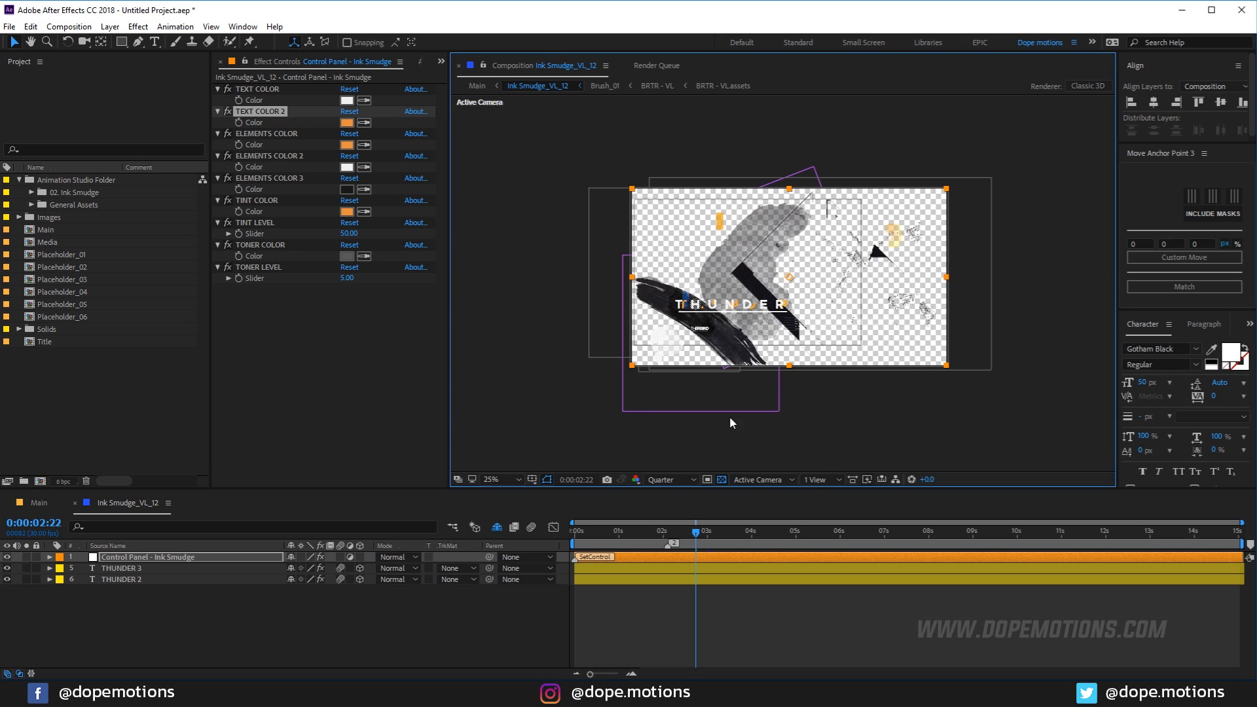
{"action": "scroll", "coordinate": [752, 370], "scroll_direction": "up", "scroll_amount": 2}
{"action": "left_click", "coordinate": [41, 502]}
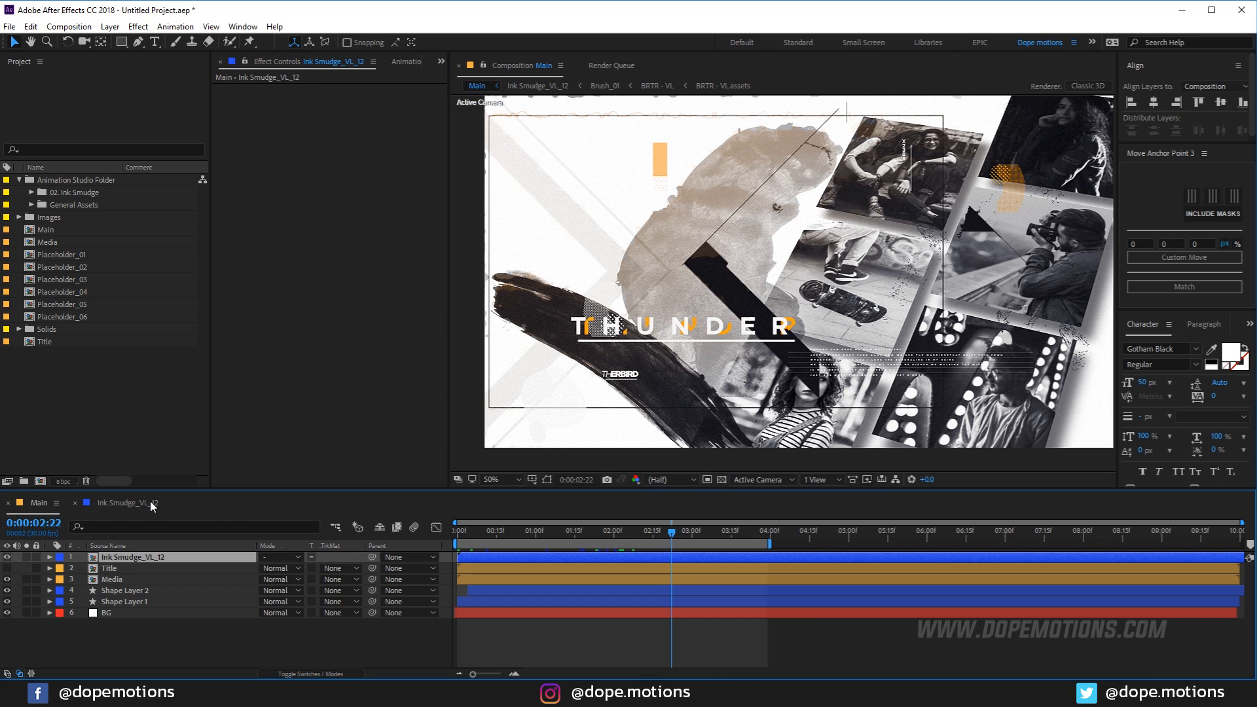
Set the Tint Level of the Ink Smudge_VL_12 control panel to 0 and check it in Main.
{"action": "left_click", "coordinate": [152, 499]}
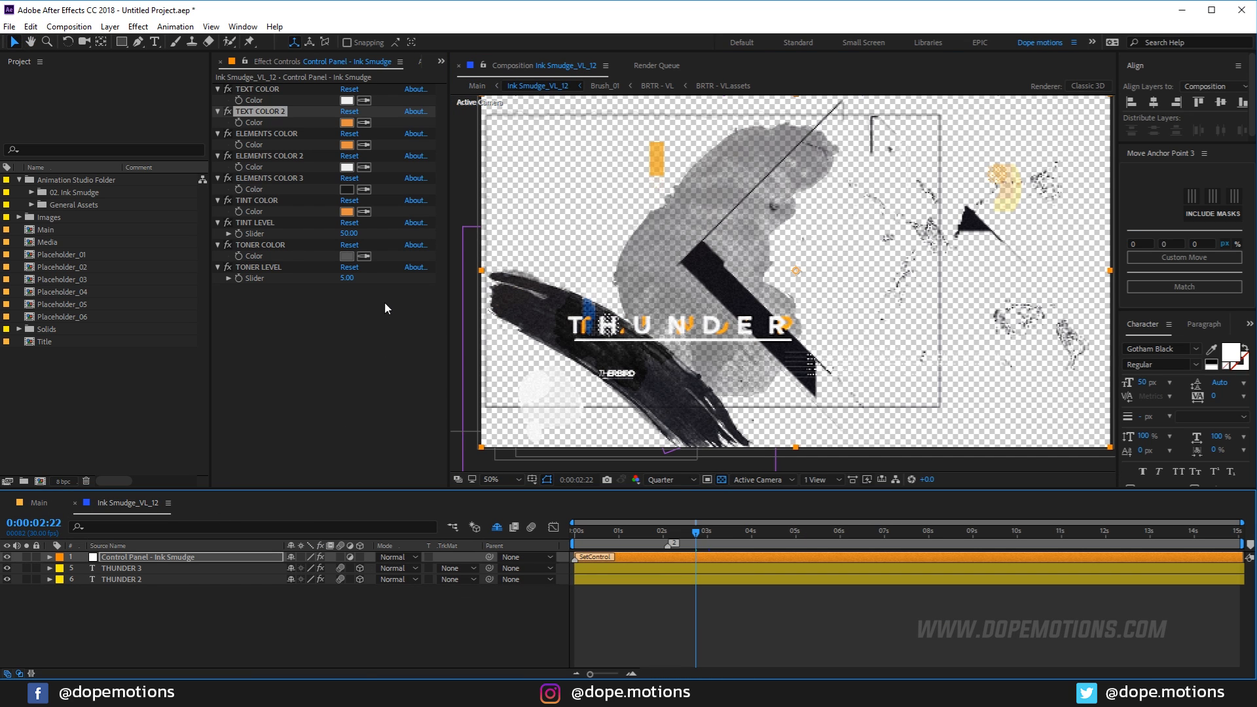
{"action": "left_click", "coordinate": [349, 235]}
{"action": "key", "text": "Return"}
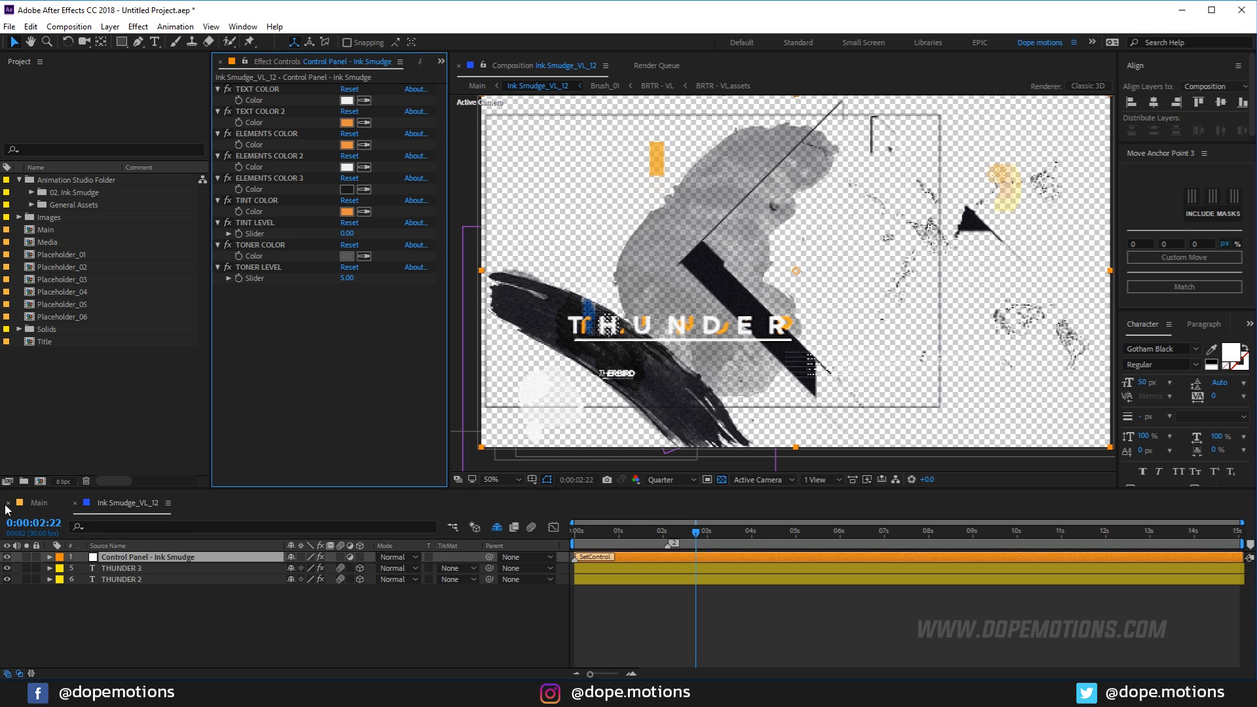
{"action": "left_click", "coordinate": [41, 503]}
Set the Toner Level of the Ink Smudge_VL_12 control panel to 0 and check the overlay in Main.
{"action": "left_click", "coordinate": [132, 497]}
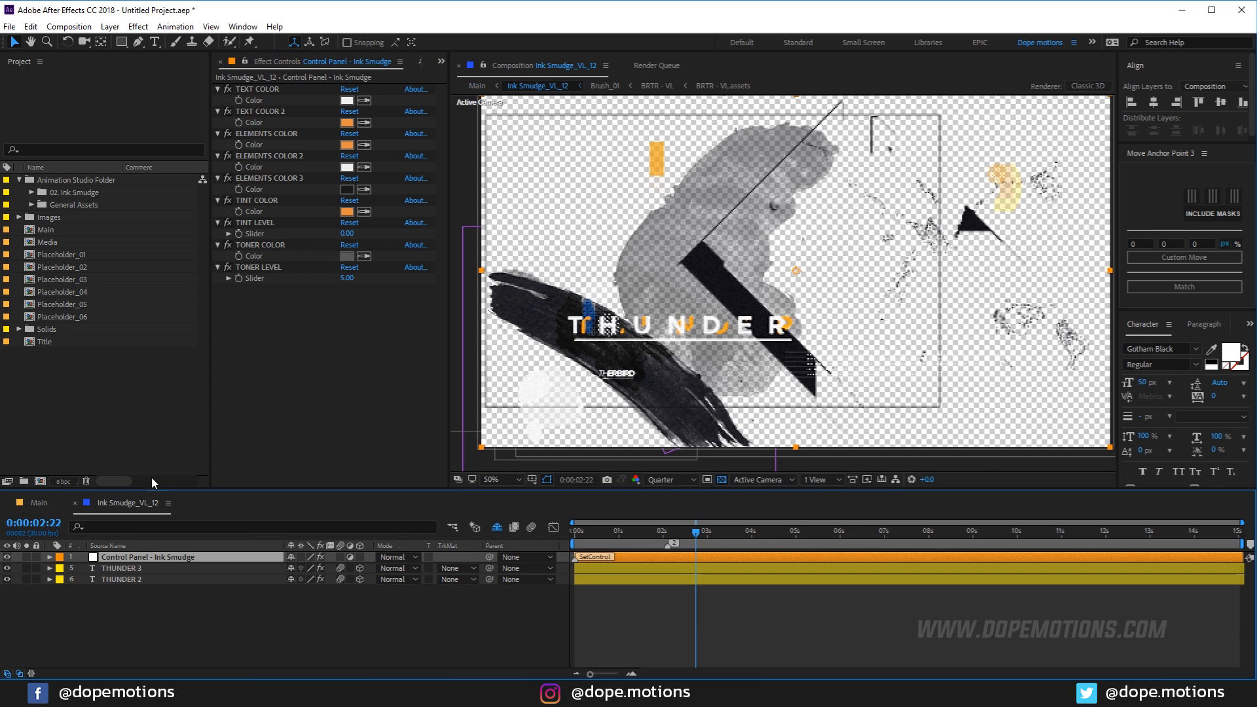
{"action": "left_click", "coordinate": [352, 277]}
{"action": "left_click", "coordinate": [41, 503]}
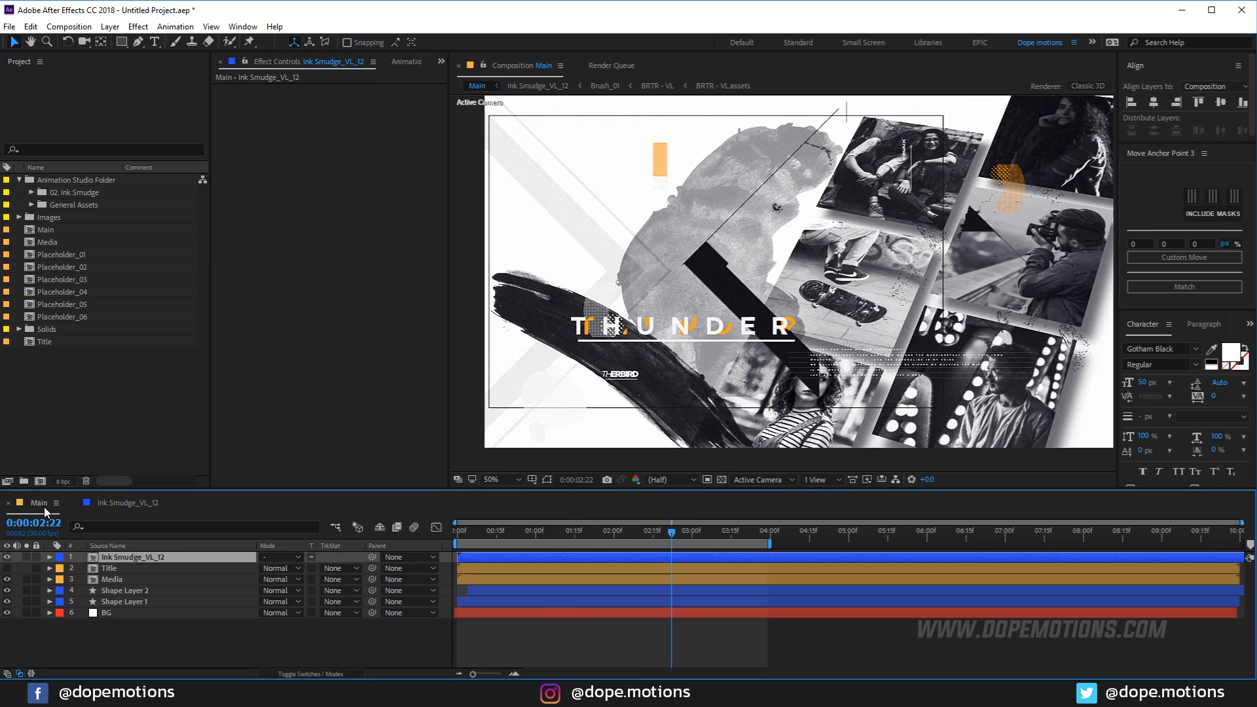
{"action": "left_click", "coordinate": [134, 503]}
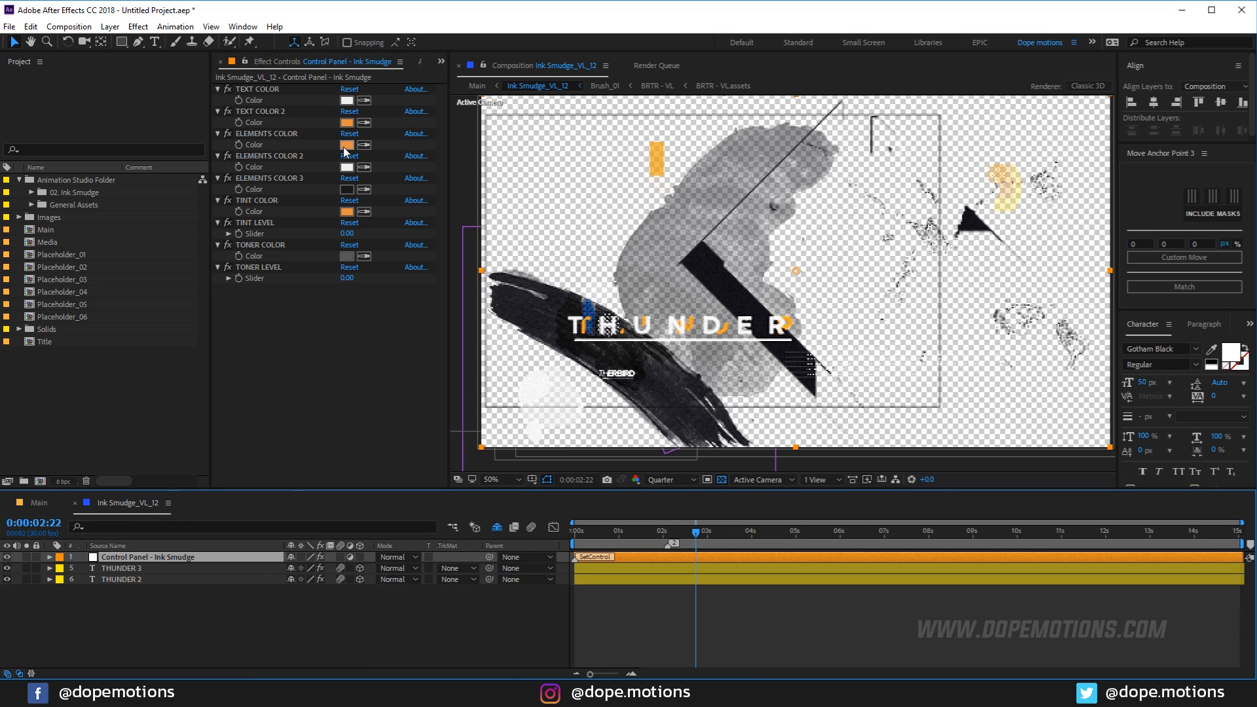
{"action": "left_click", "coordinate": [39, 503]}
Try the orange of Text Color 2 as the Text Color, check it in Main, and undo the change.
{"action": "left_click", "coordinate": [116, 504]}
{"action": "left_click", "coordinate": [363, 101]}
{"action": "left_click", "coordinate": [347, 122]}
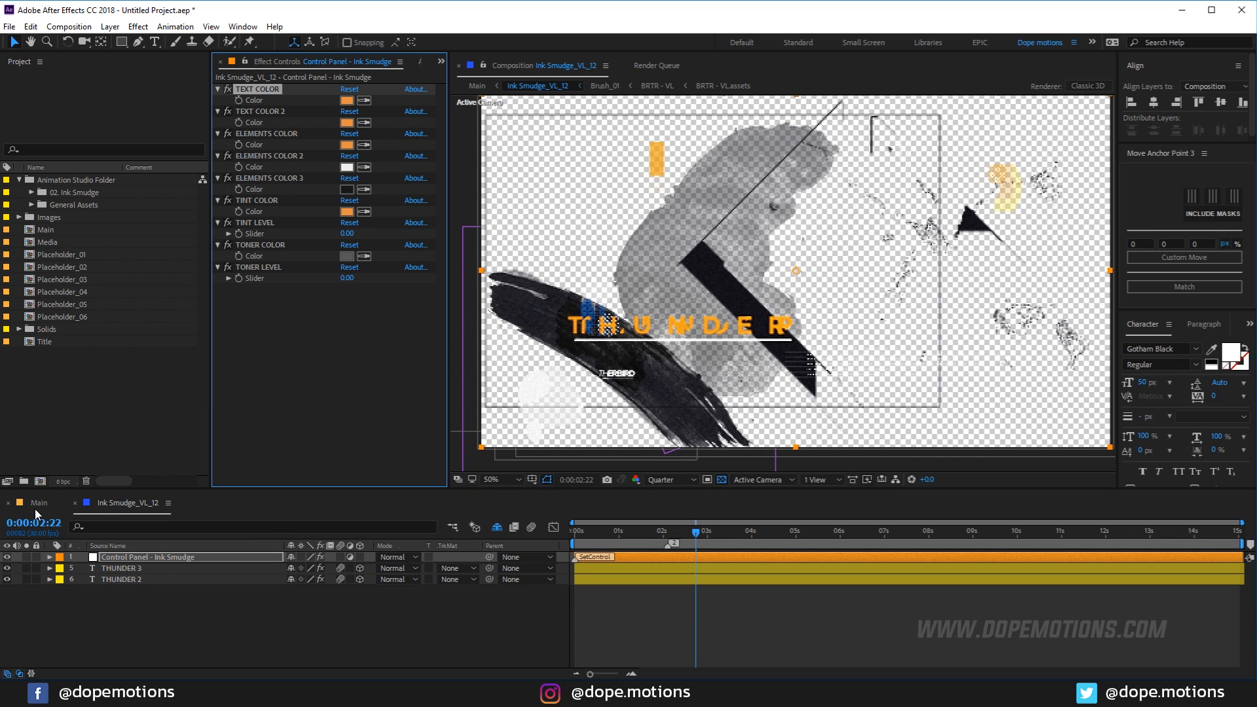
{"action": "left_click", "coordinate": [42, 503]}
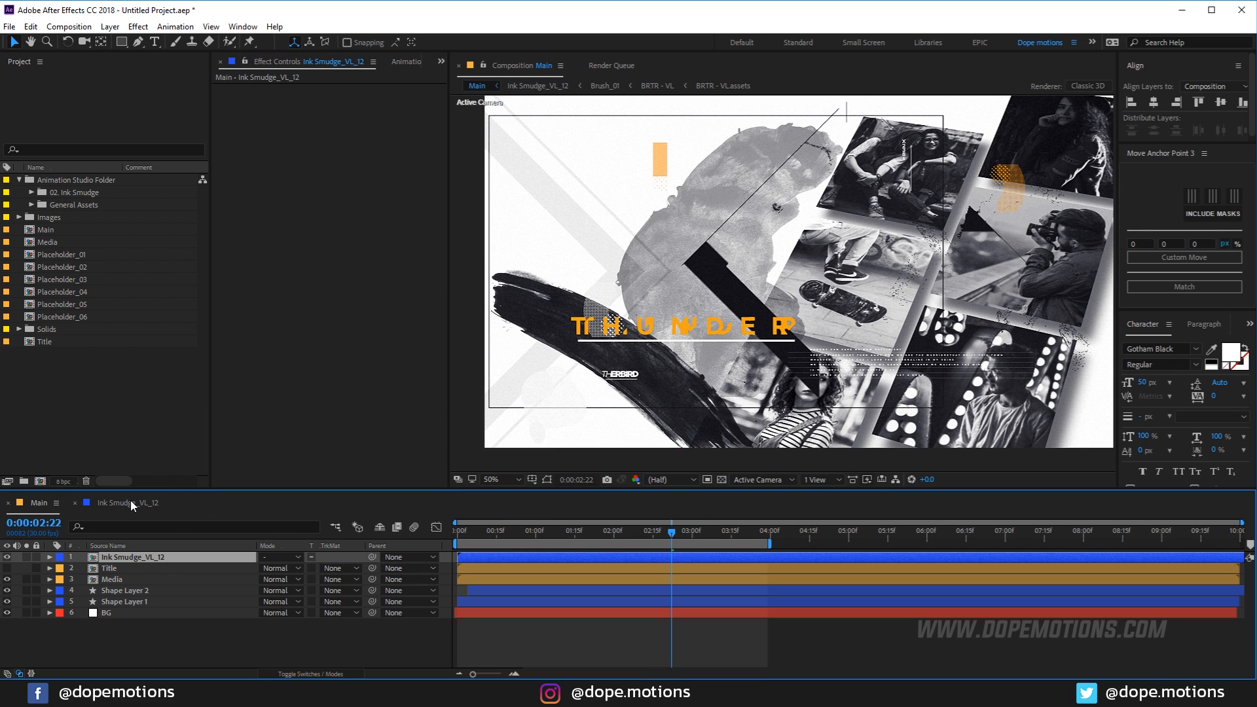
{"action": "key", "text": "ctrl+z"}
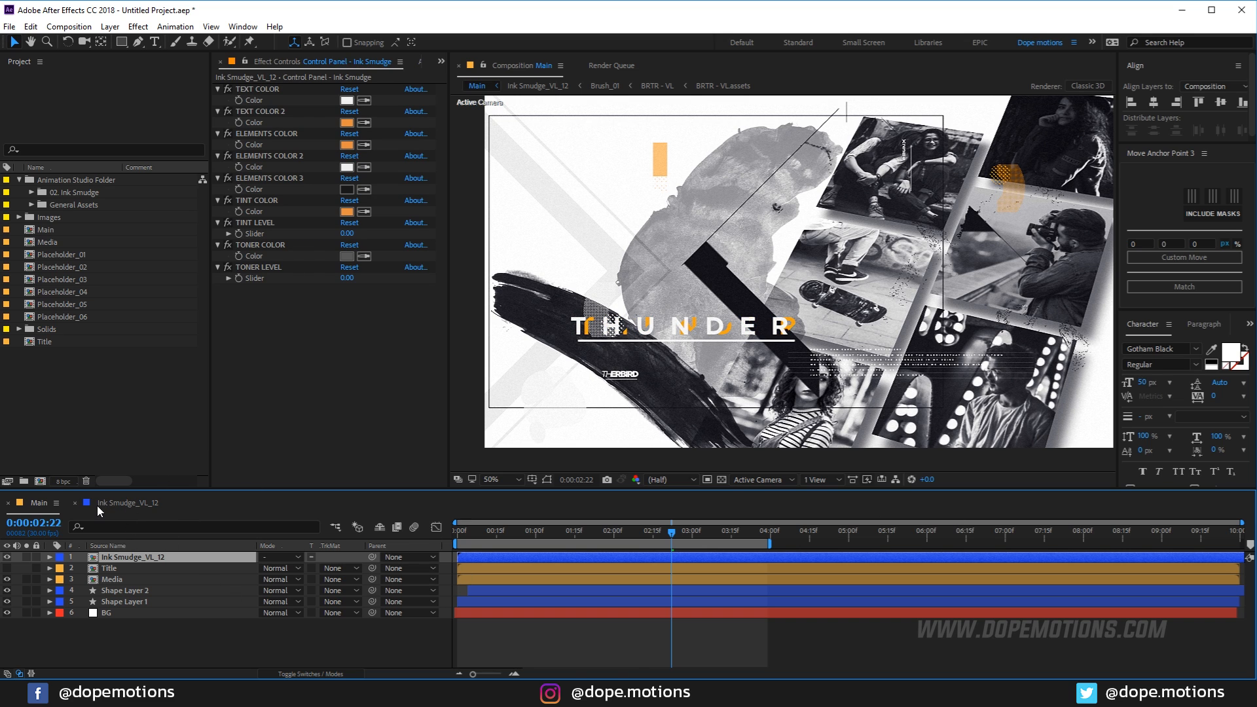
{"action": "left_click", "coordinate": [124, 503]}
{"action": "left_click", "coordinate": [40, 502]}
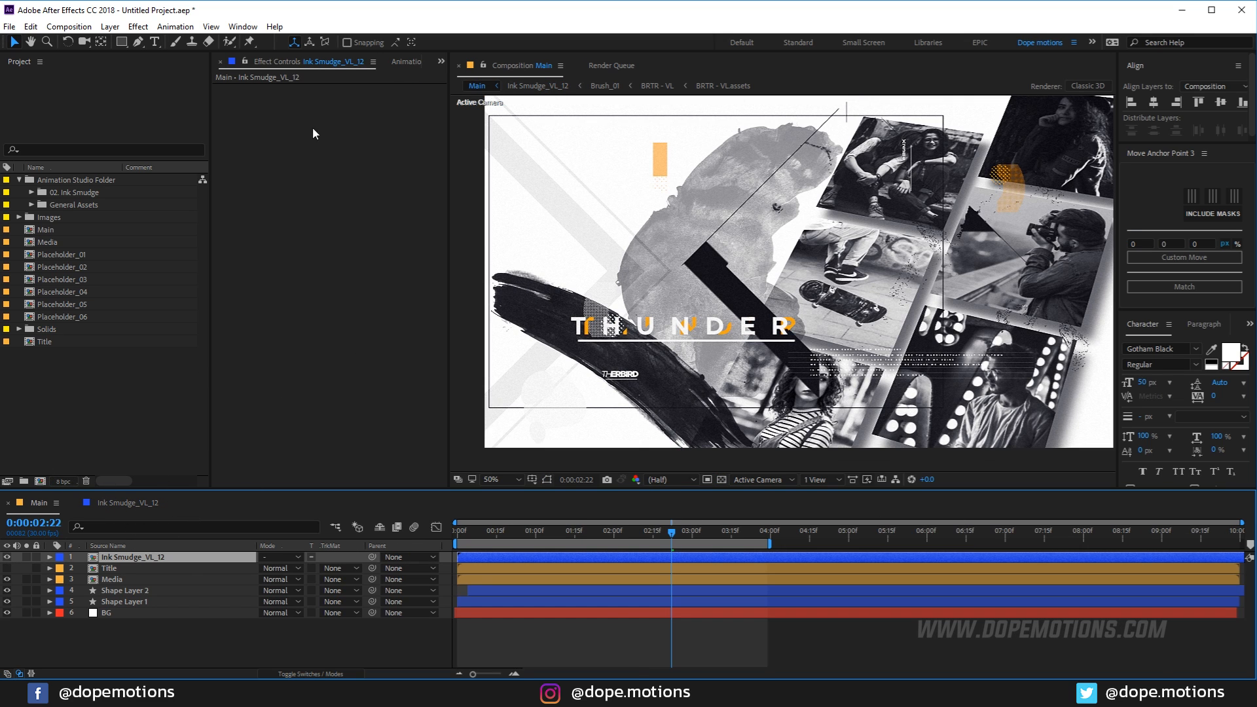
Apply the teal SHOWREEL Ink Smudge preset from Animation Studio at the start of Main and preview it to 0:00:02:20.
{"action": "left_click", "coordinate": [405, 61]}
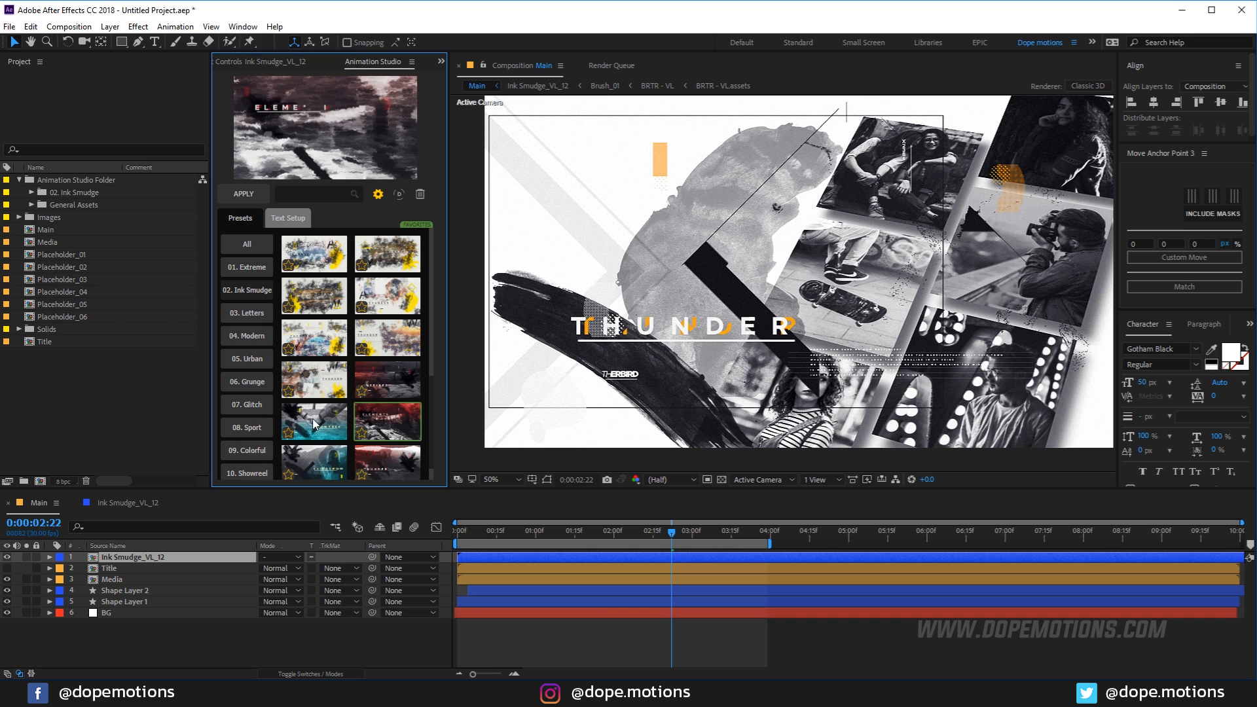
{"action": "left_click_drag", "start_coordinate": [503, 534], "coordinate": [394, 539]}
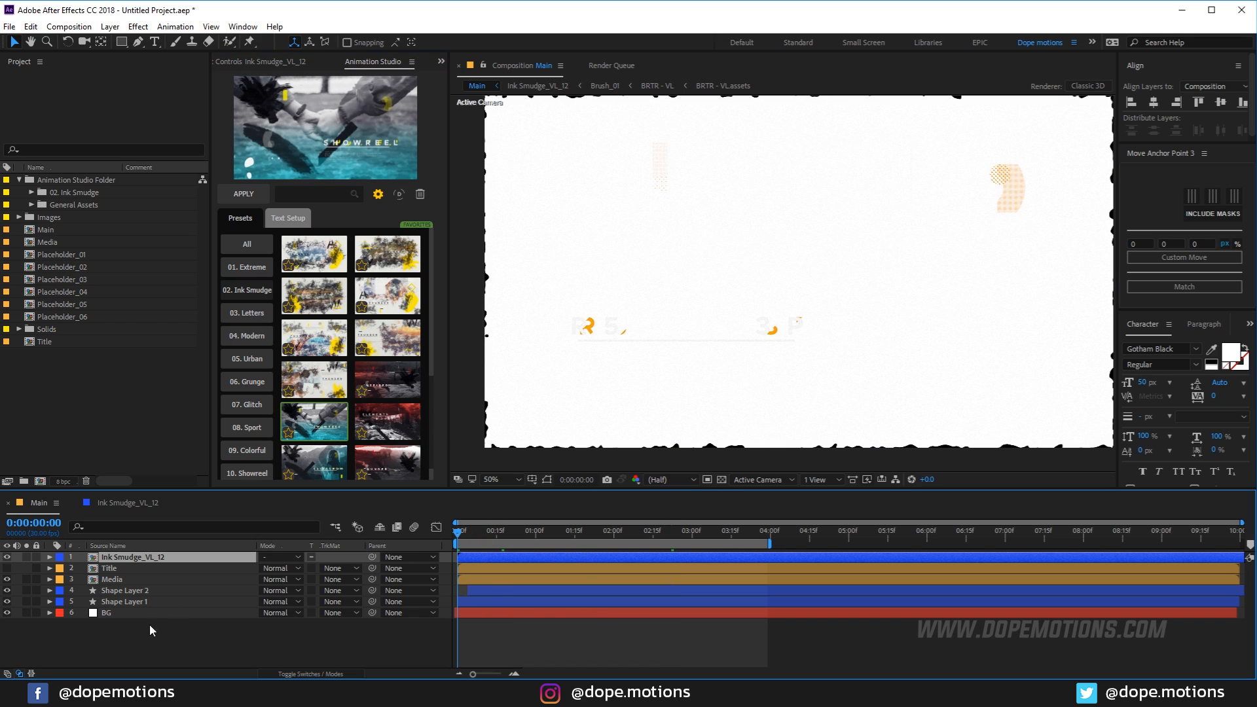
{"action": "left_click", "coordinate": [254, 199]}
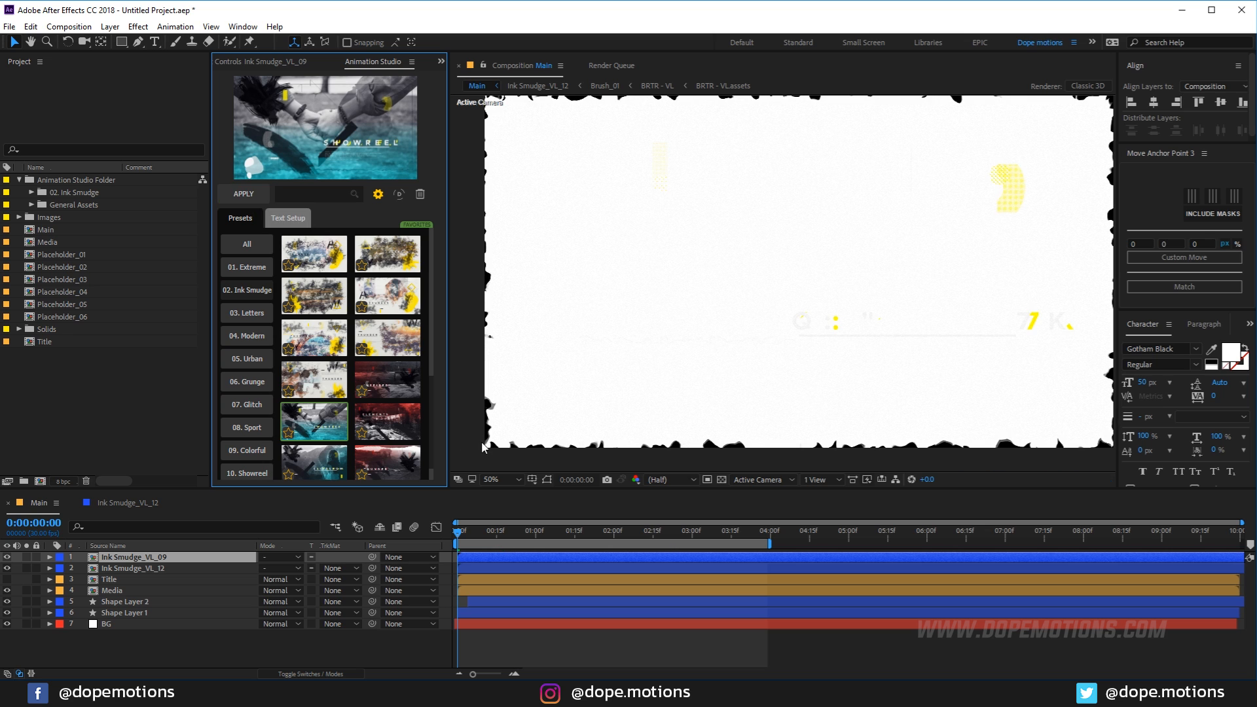
{"action": "key", "text": "space"}
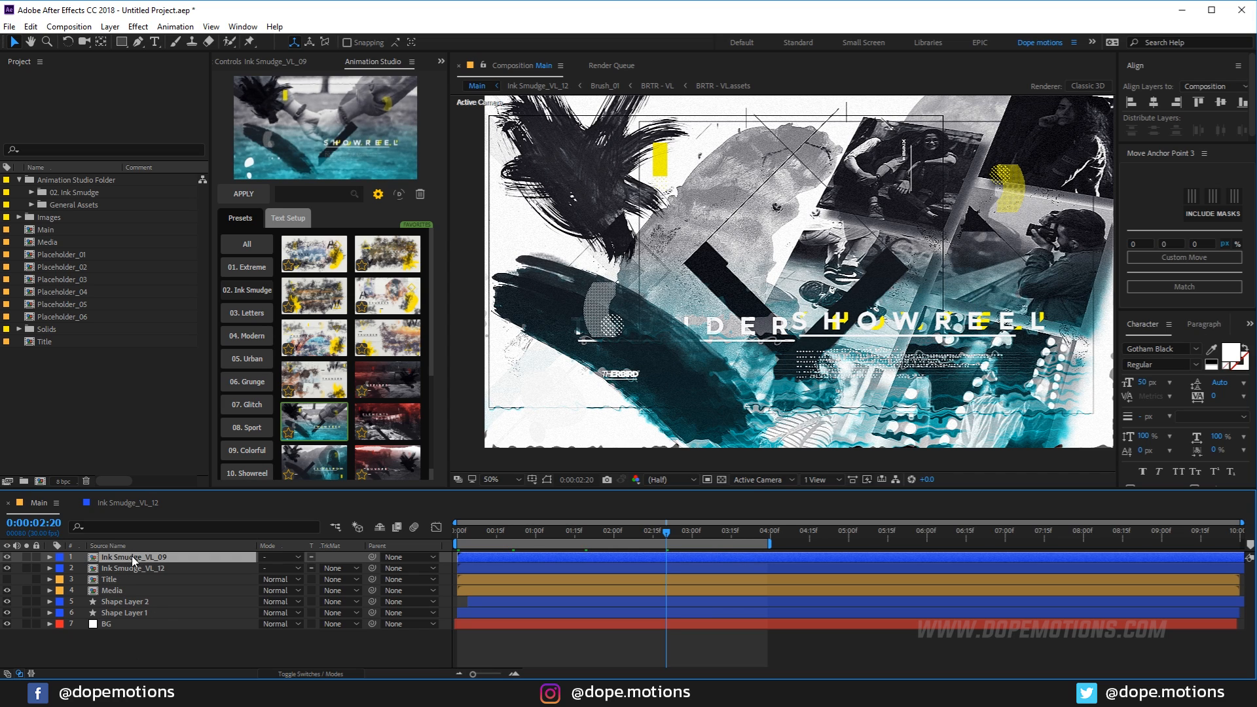
Turn off the preset text of both Ink Smudge_VL_09 and Ink Smudge_VL_12 through Text Setup and preview Main.
{"action": "left_click", "coordinate": [301, 222]}
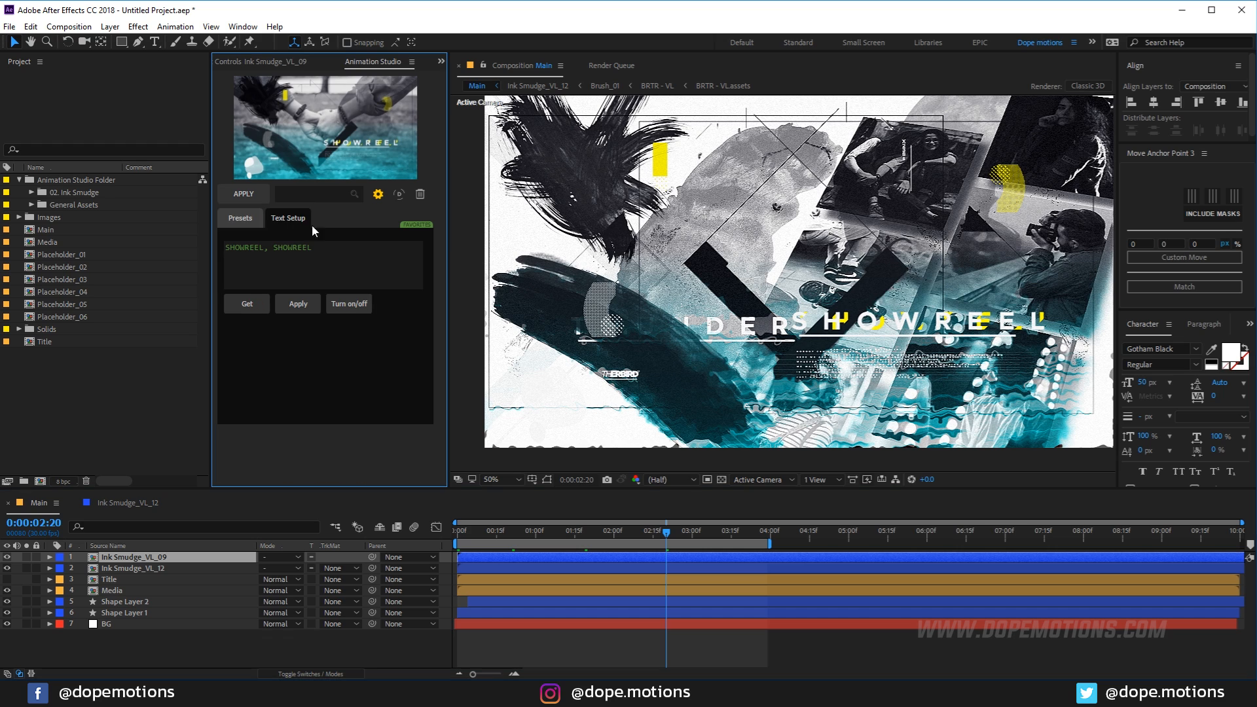
{"action": "left_click", "coordinate": [352, 311]}
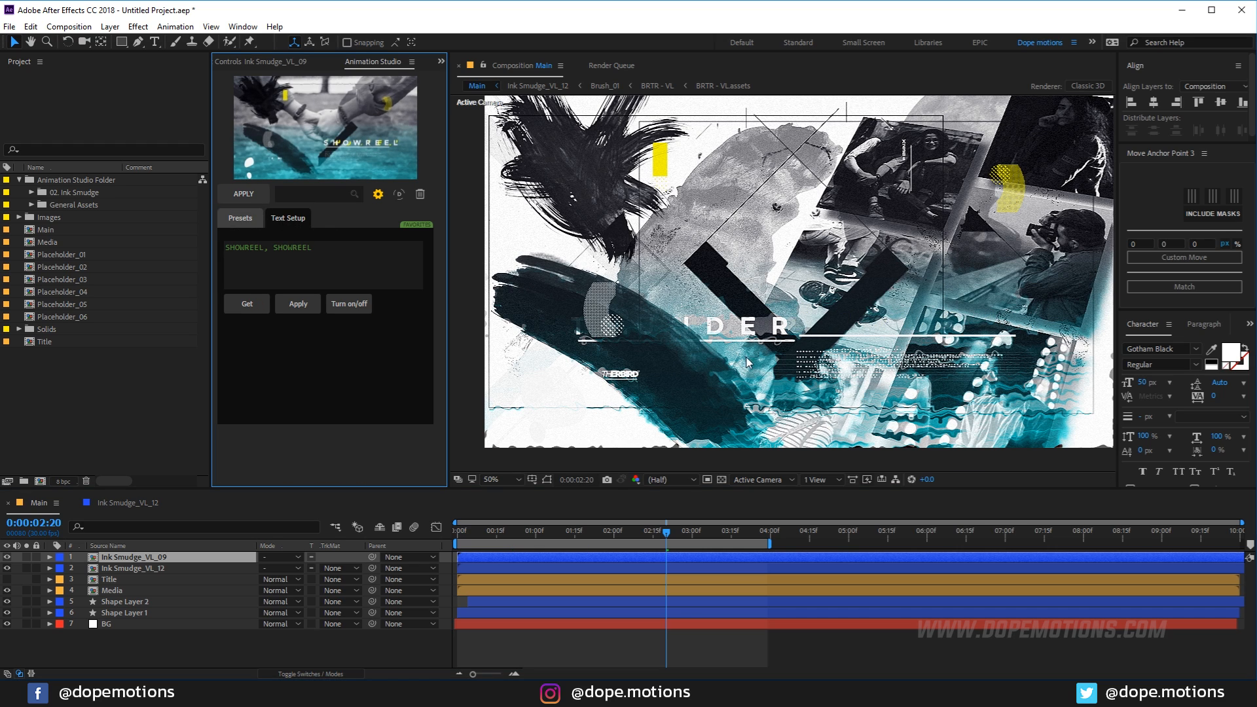
{"action": "left_click", "coordinate": [109, 569]}
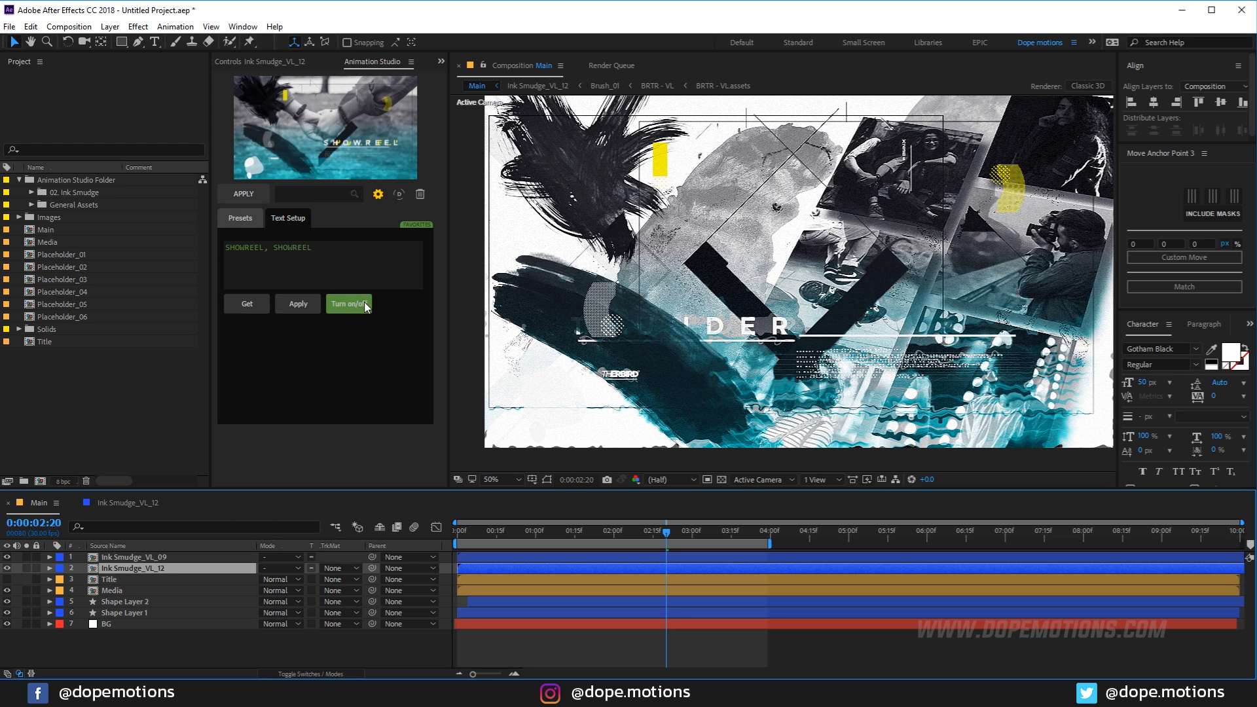
{"action": "left_click", "coordinate": [349, 304]}
{"action": "left_click", "coordinate": [468, 541]}
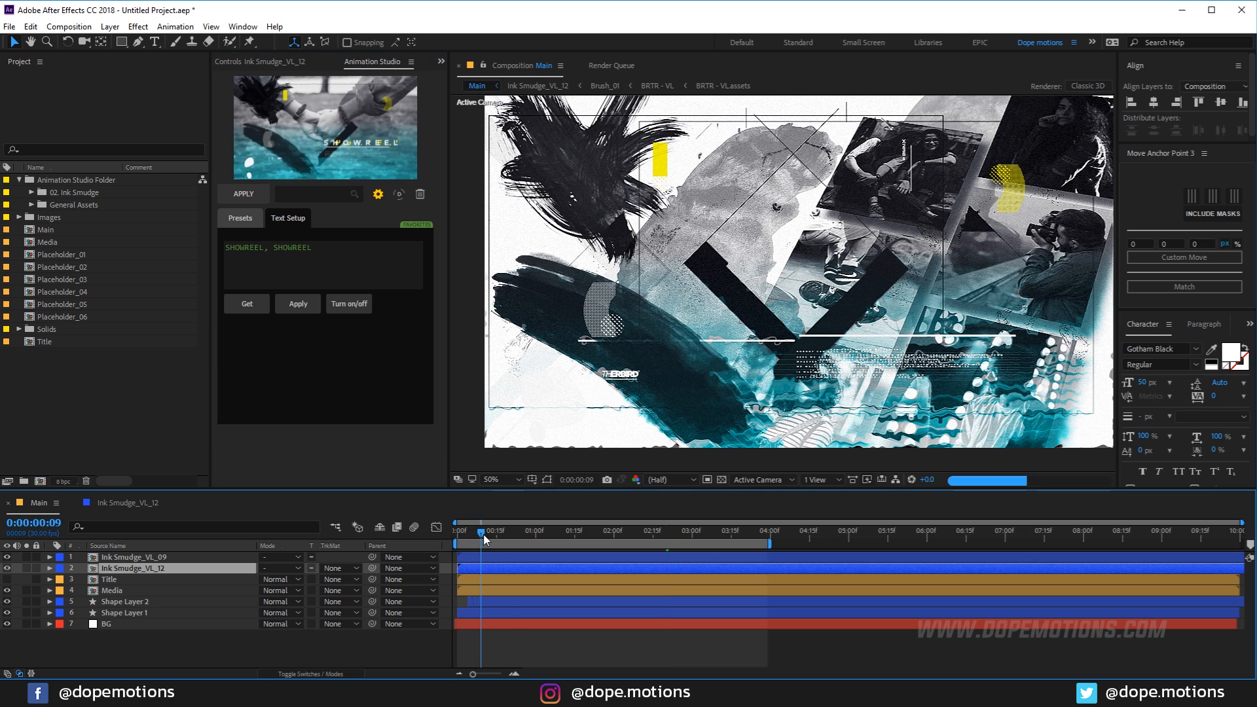
{"action": "key", "text": "space"}
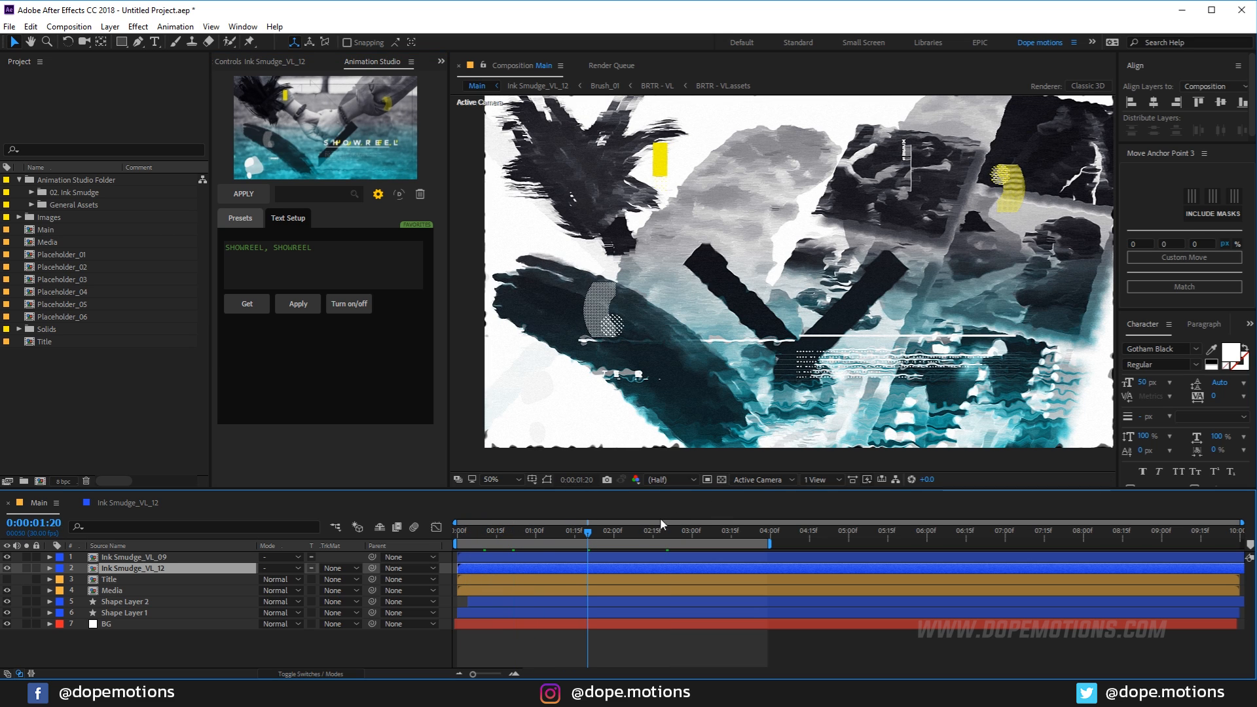
Hide both Ink Smudge layers, reviewing Main at 0:00:03:21, and apply the teal SHOWREEL preset again at 0:00:00:24.
{"action": "left_click", "coordinate": [8, 578]}
{"action": "left_click_drag", "start_coordinate": [662, 532], "coordinate": [748, 529]}
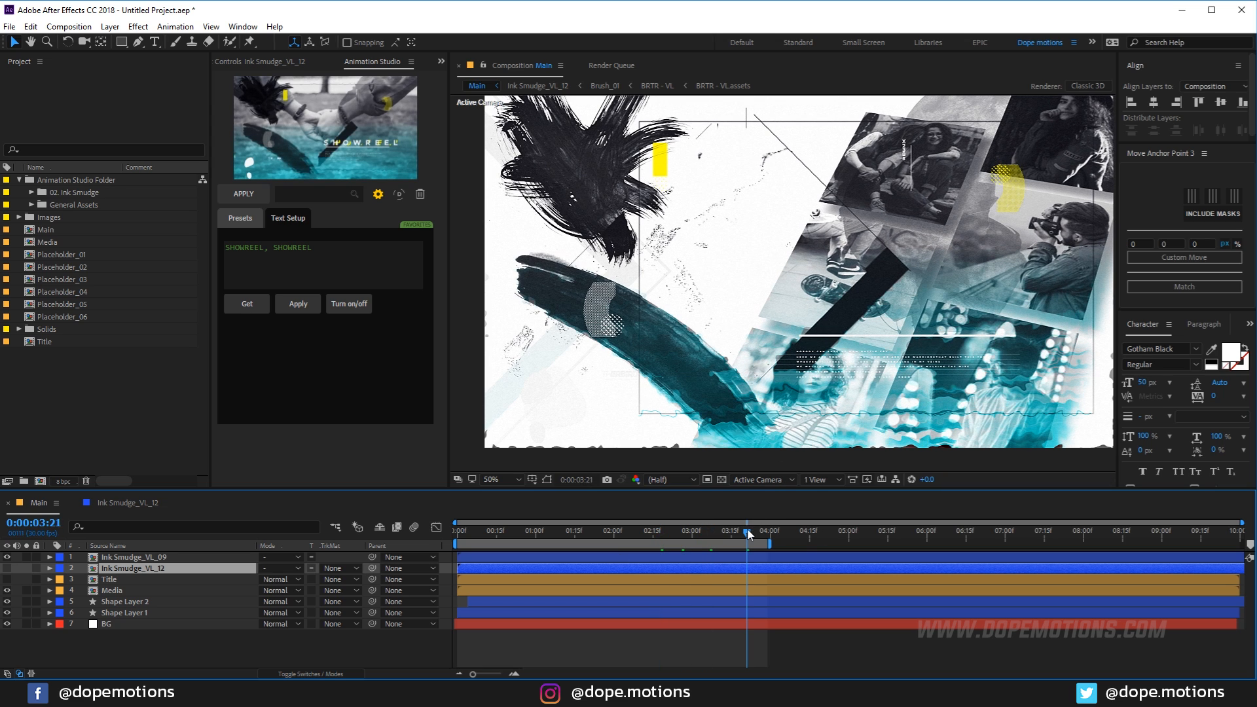
{"action": "left_click", "coordinate": [523, 539]}
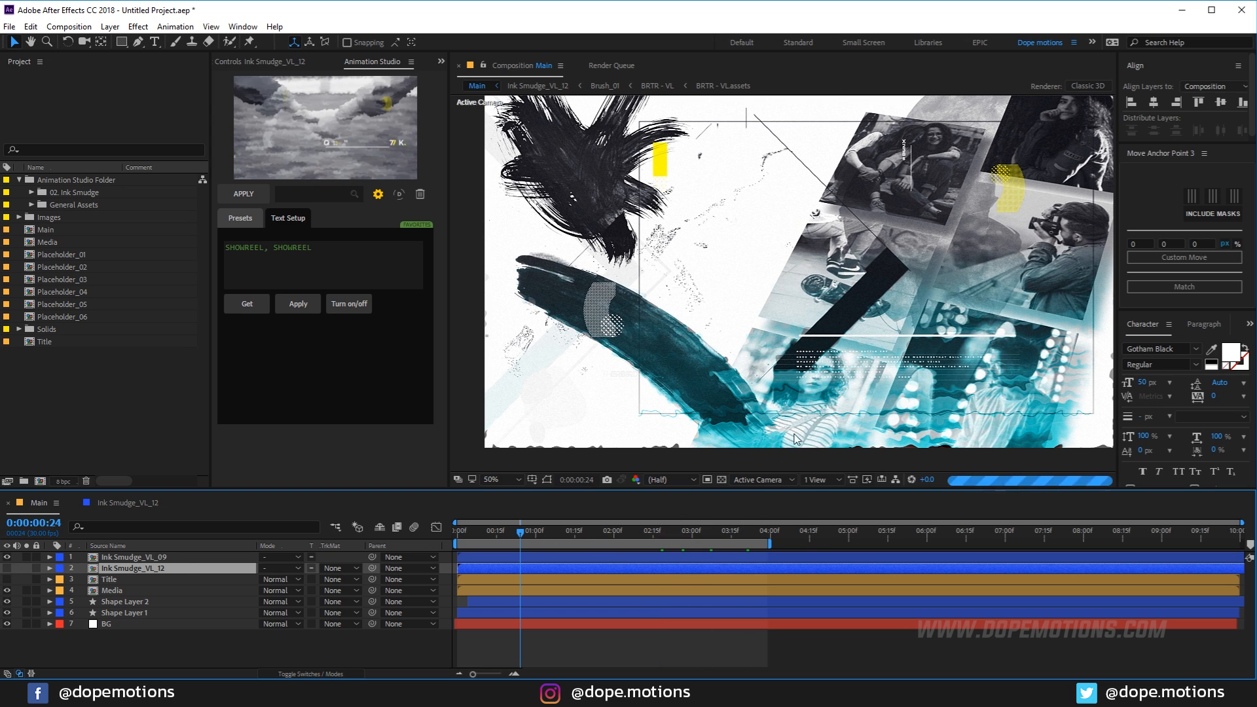
{"action": "left_click", "coordinate": [6, 557]}
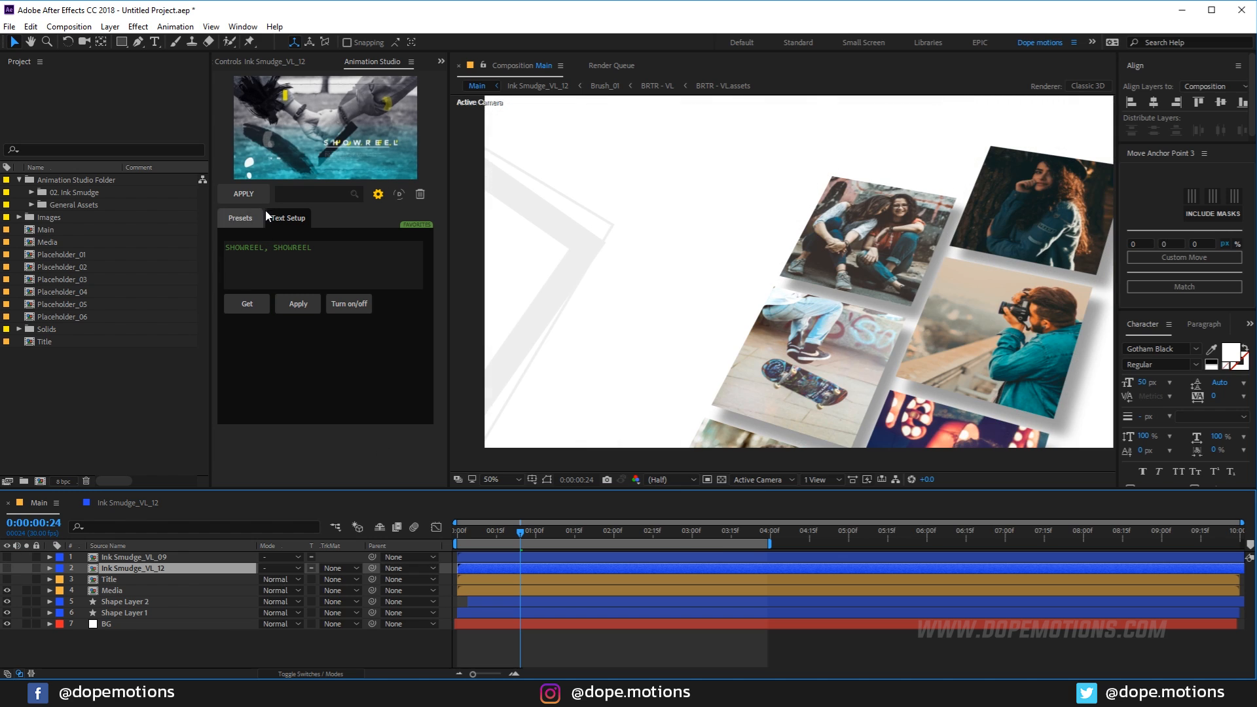
{"action": "left_click", "coordinate": [254, 198]}
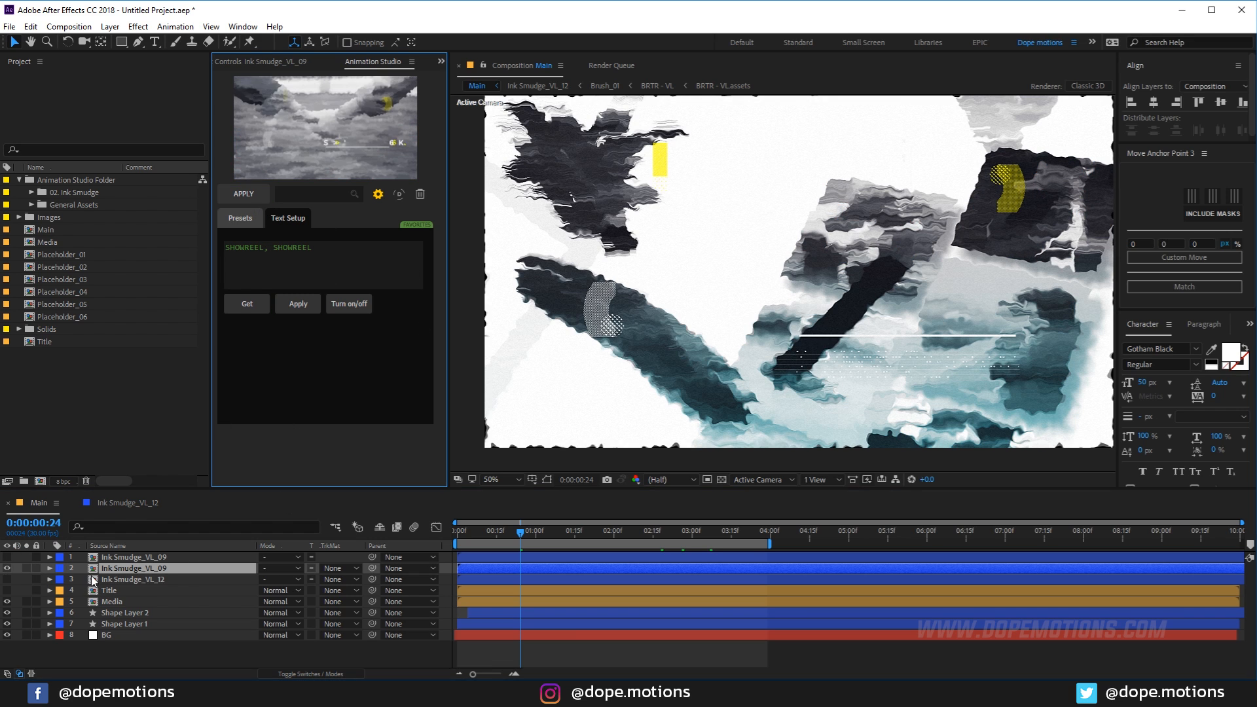
Delete all three Ink Smudge layers from the Main composition.
{"action": "left_click", "coordinate": [118, 579]}
{"action": "left_click", "coordinate": [118, 556], "text": "shift"}
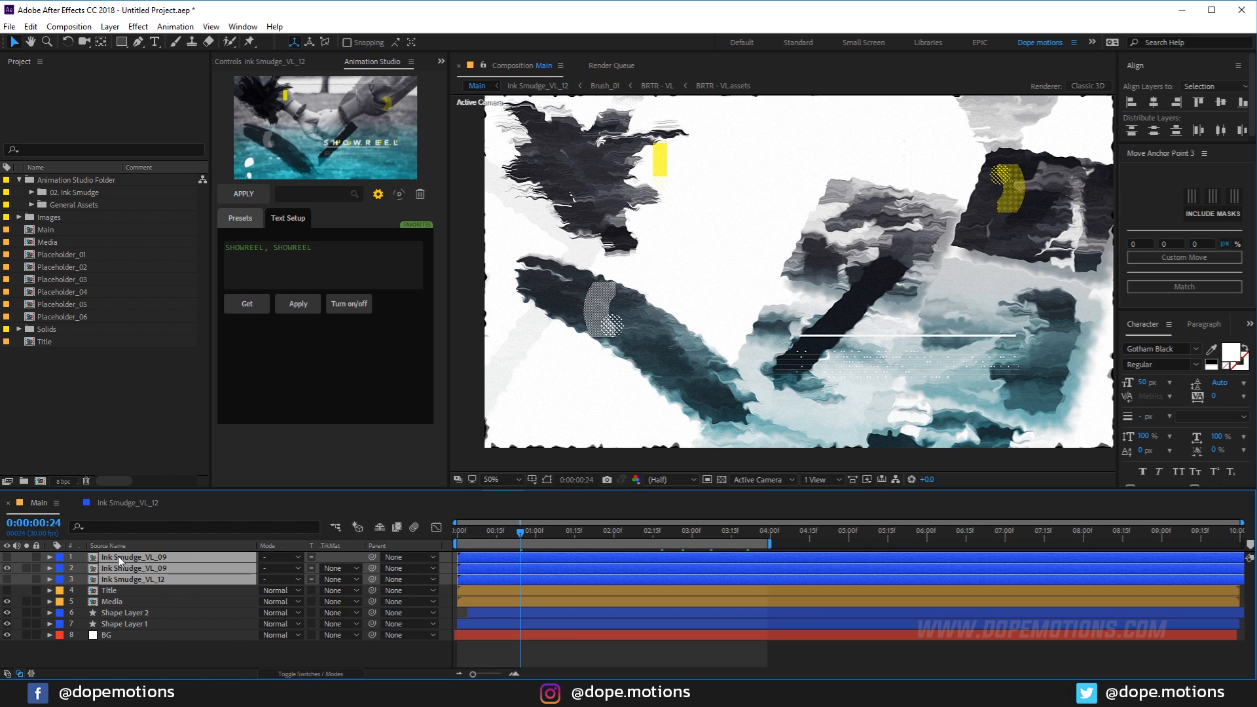
{"action": "key", "text": "Delete"}
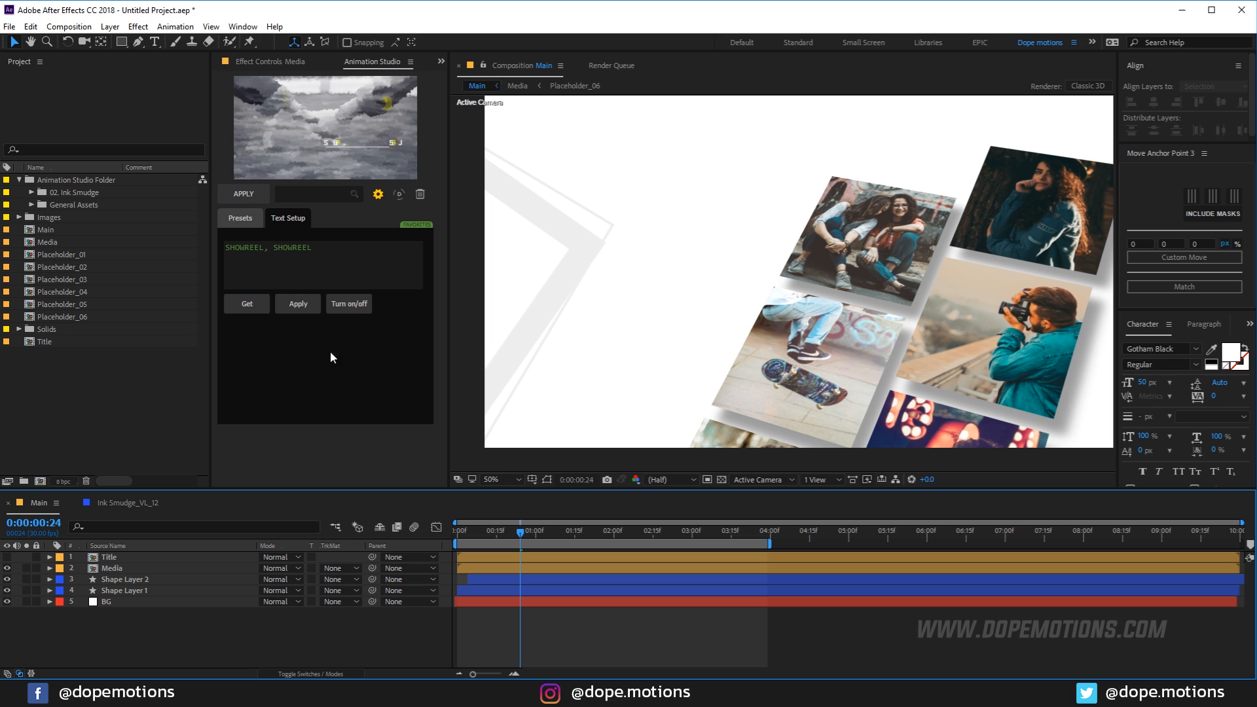
Apply the framed Ink Smudge preset showing joined hands at the start of Main and review it up to 0:00:02:26.
{"action": "left_click", "coordinate": [239, 223]}
{"action": "scroll", "coordinate": [332, 409], "scroll_direction": "down", "scroll_amount": 2}
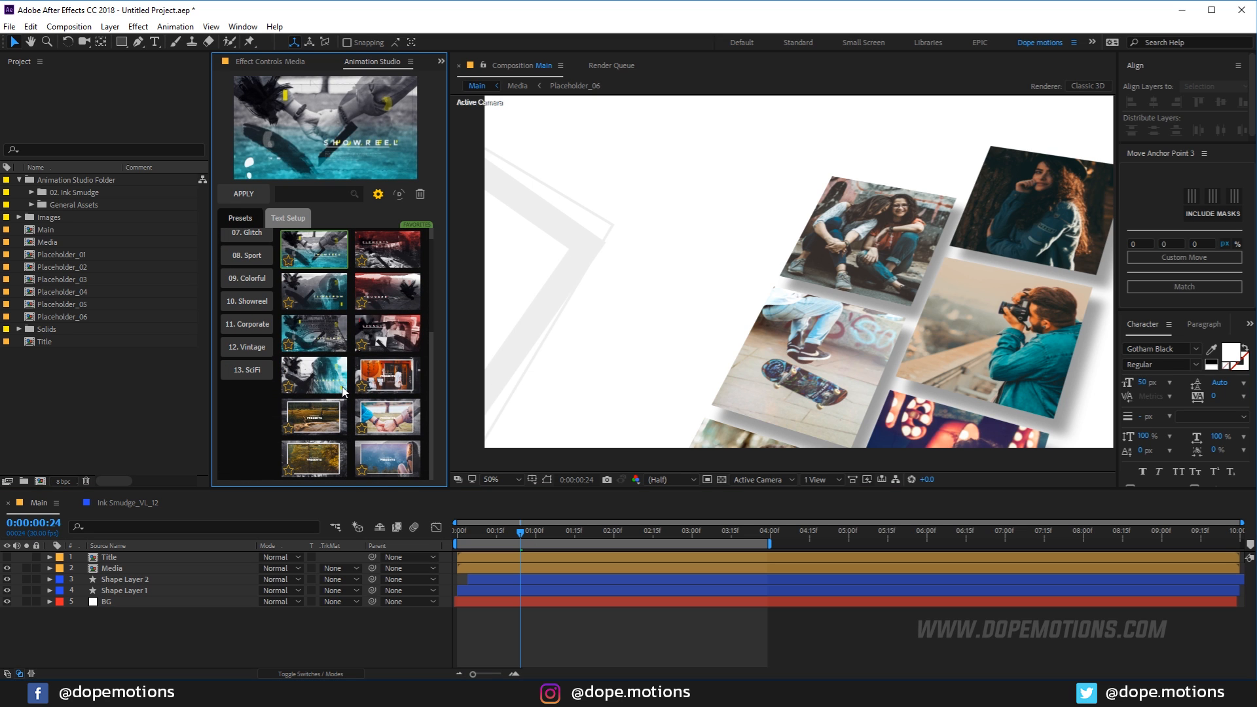
{"action": "left_click", "coordinate": [371, 411]}
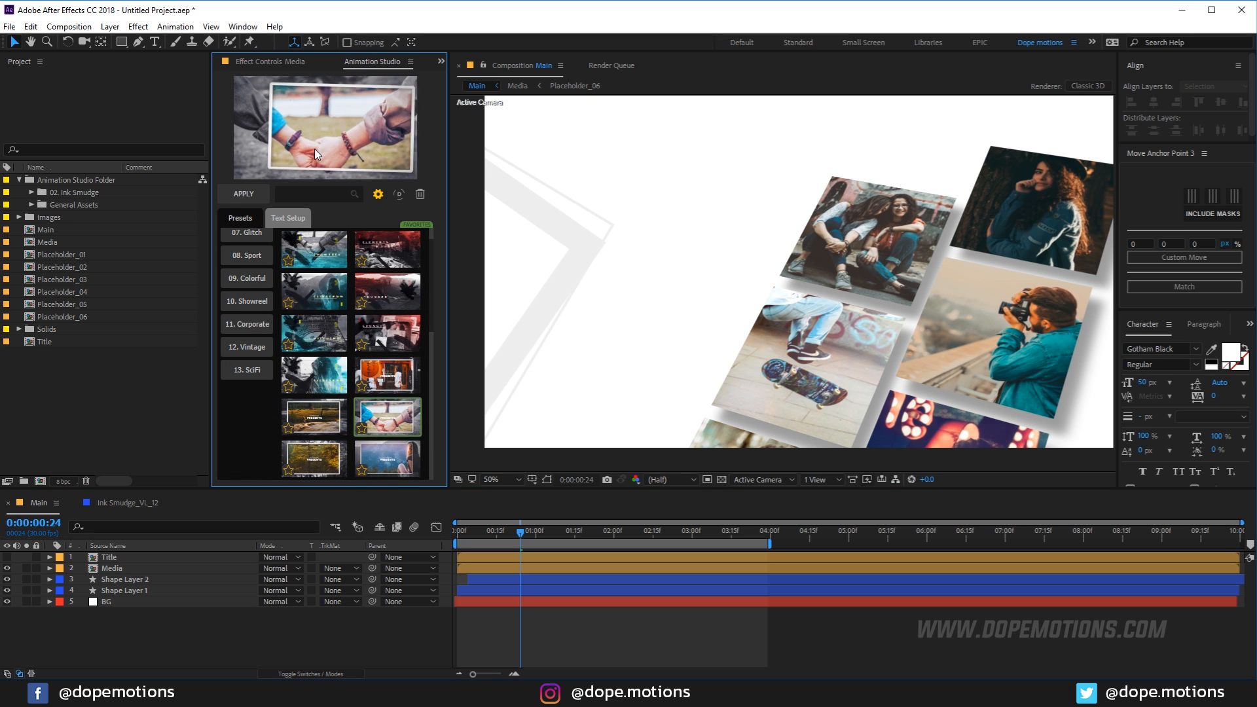
{"action": "left_click", "coordinate": [457, 529]}
{"action": "left_click", "coordinate": [244, 193]}
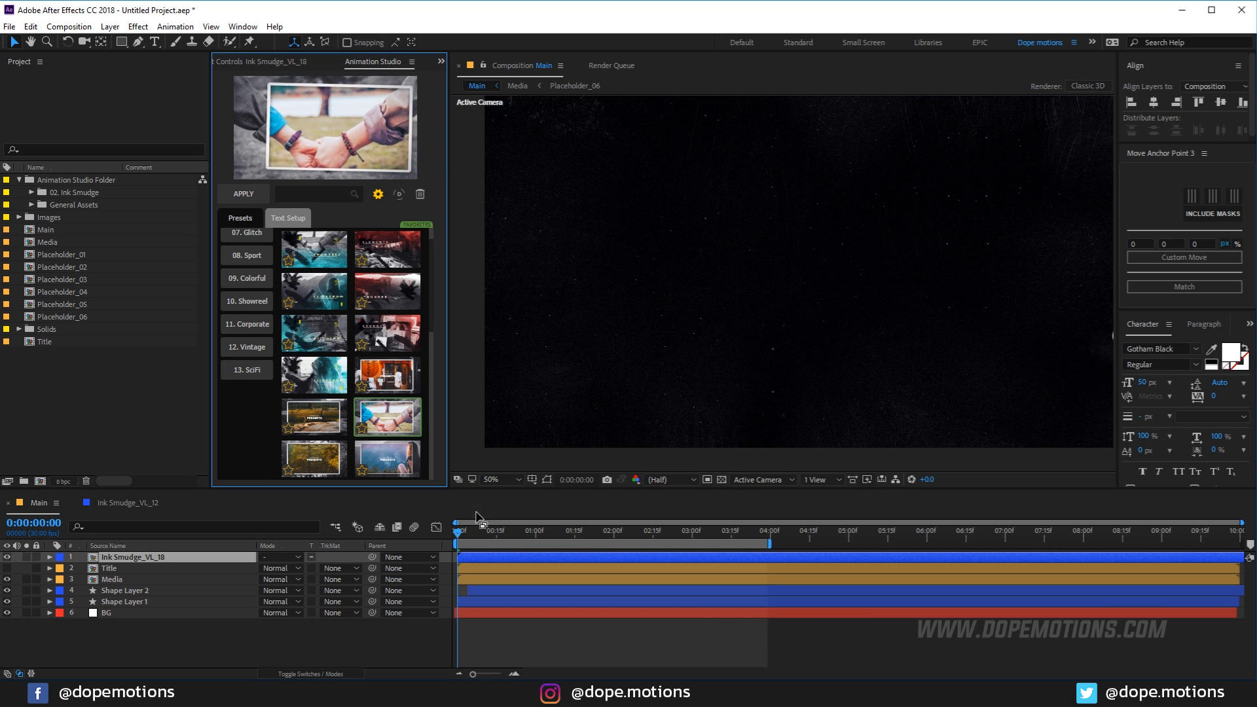
{"action": "left_click", "coordinate": [502, 533]}
{"action": "left_click_drag", "start_coordinate": [502, 534], "coordinate": [682, 535]}
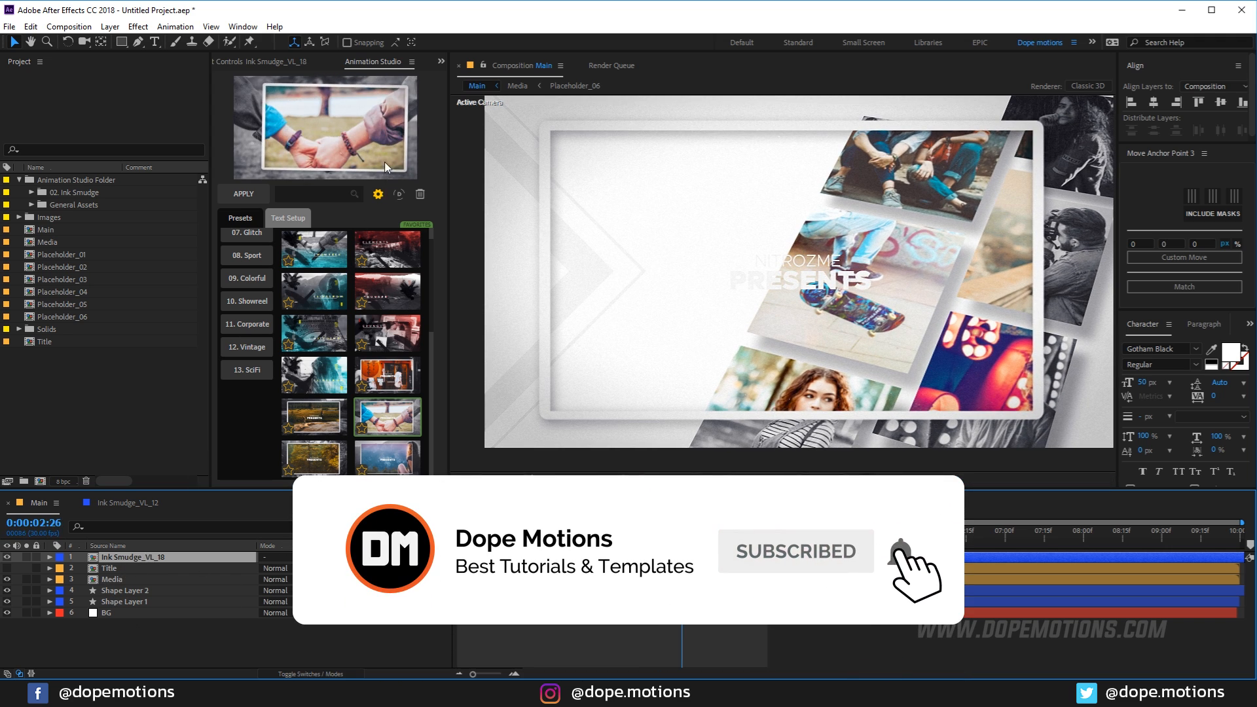
Set the Text Color in the Ink Smudge_VL_18 control panel to a yellow-orange and check the title in Main.
{"action": "double_click", "coordinate": [143, 557]}
{"action": "left_click", "coordinate": [347, 100]}
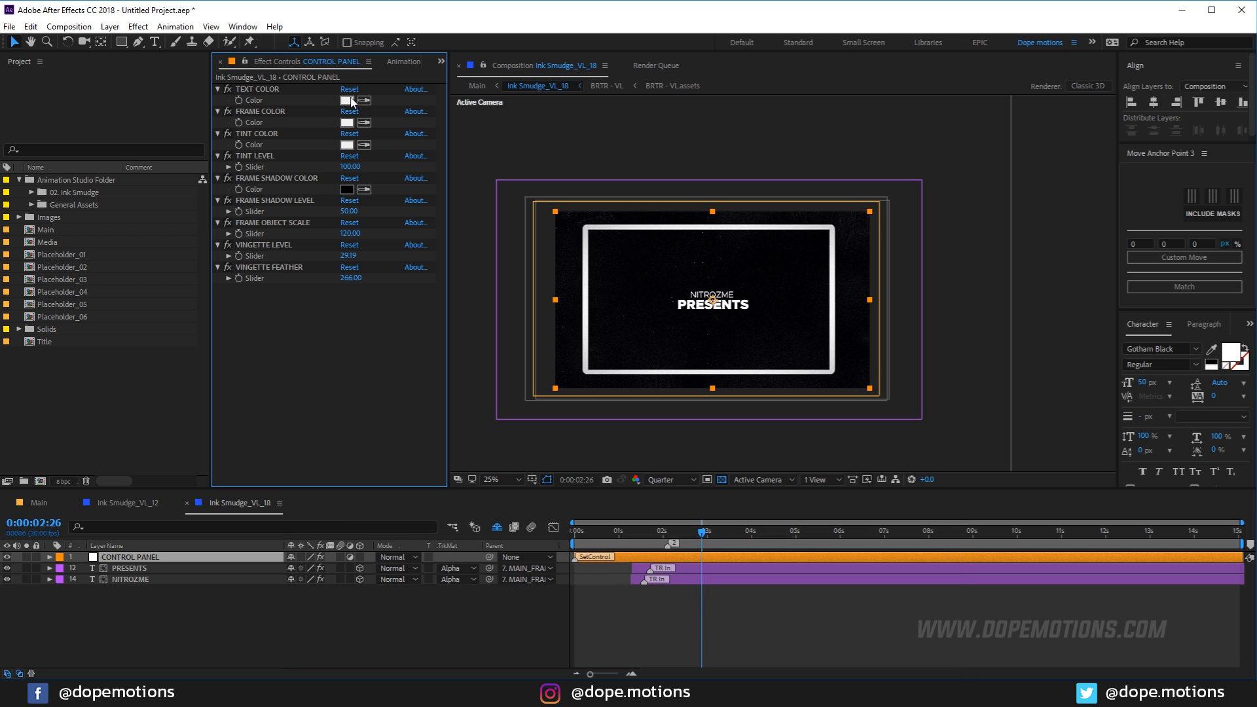
{"action": "left_click", "coordinate": [283, 406]}
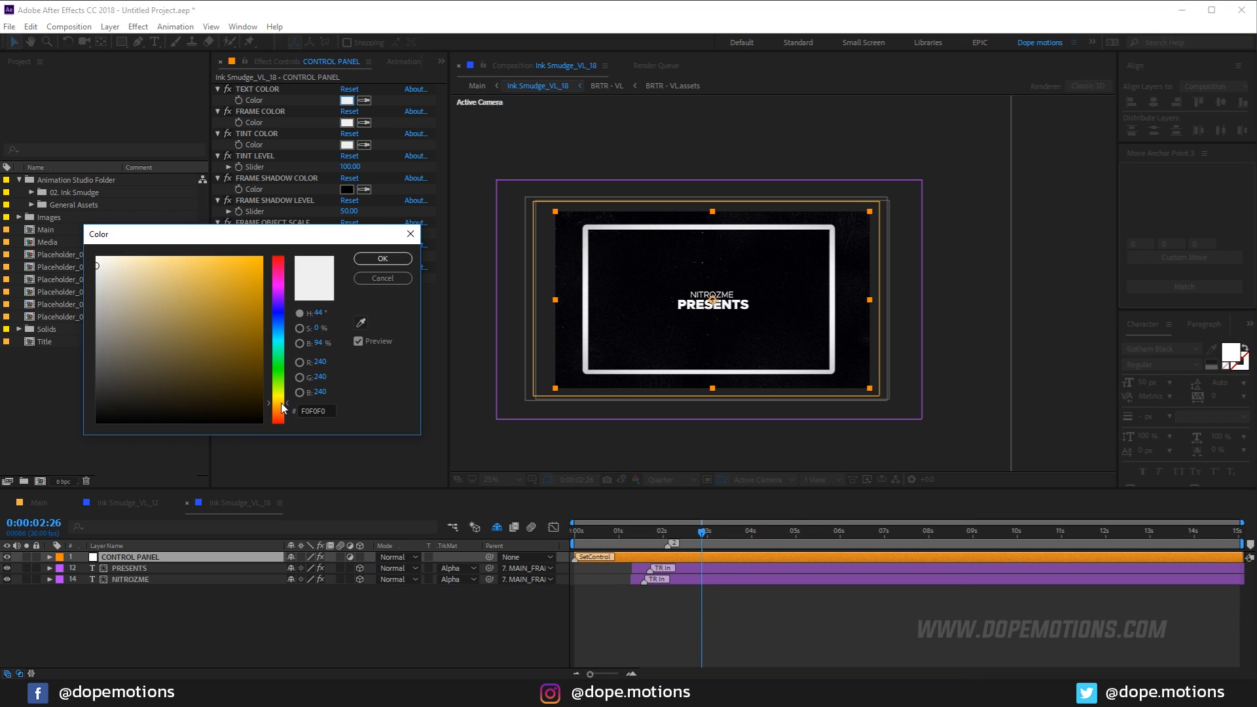
{"action": "left_click", "coordinate": [383, 258]}
{"action": "left_click", "coordinate": [38, 503]}
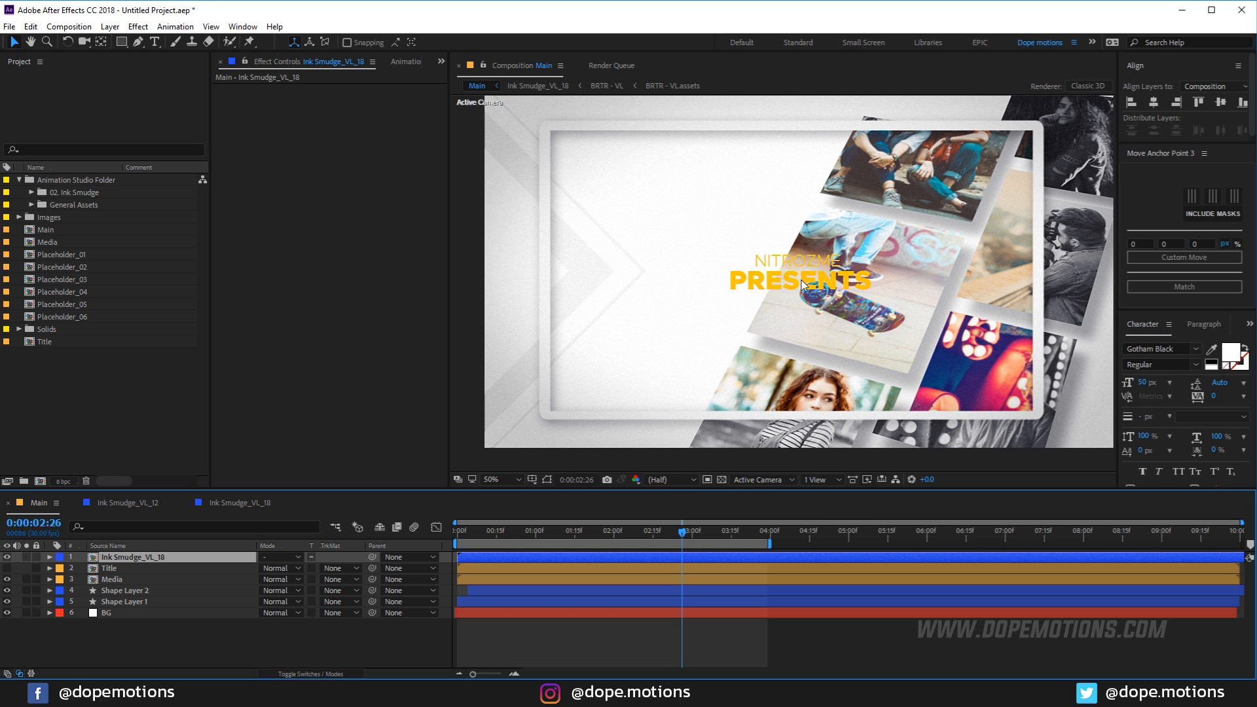
{"action": "left_click", "coordinate": [236, 503]}
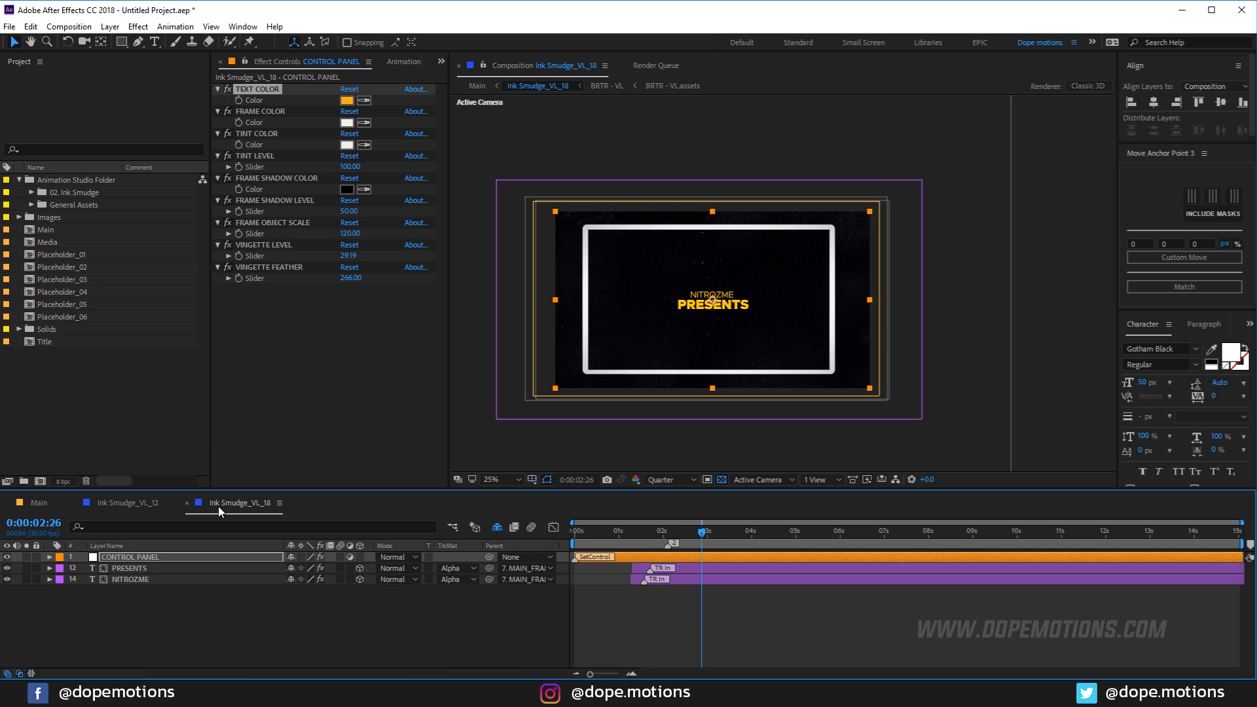
Change the Text Color in the Ink Smudge_VL_18 control panel to orange FF6714 and preview Main from the start.
{"action": "left_click", "coordinate": [347, 101]}
{"action": "left_click", "coordinate": [277, 414]}
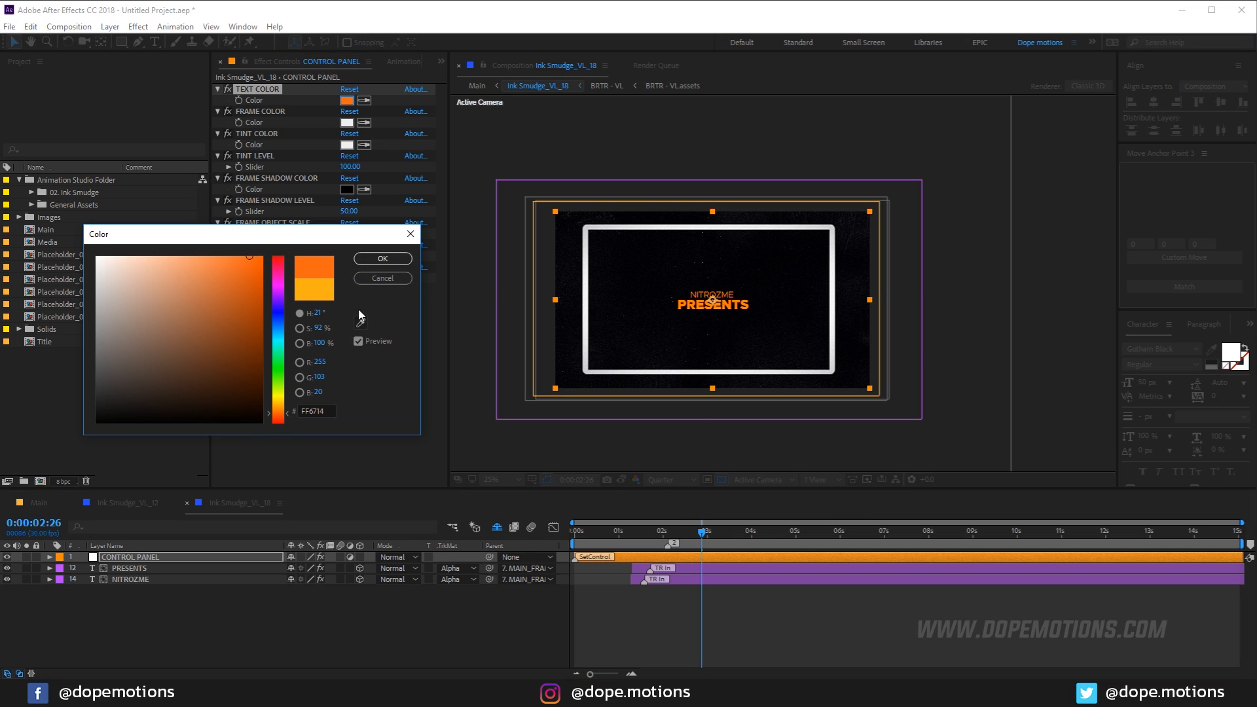
{"action": "left_click", "coordinate": [382, 259]}
{"action": "left_click", "coordinate": [39, 503]}
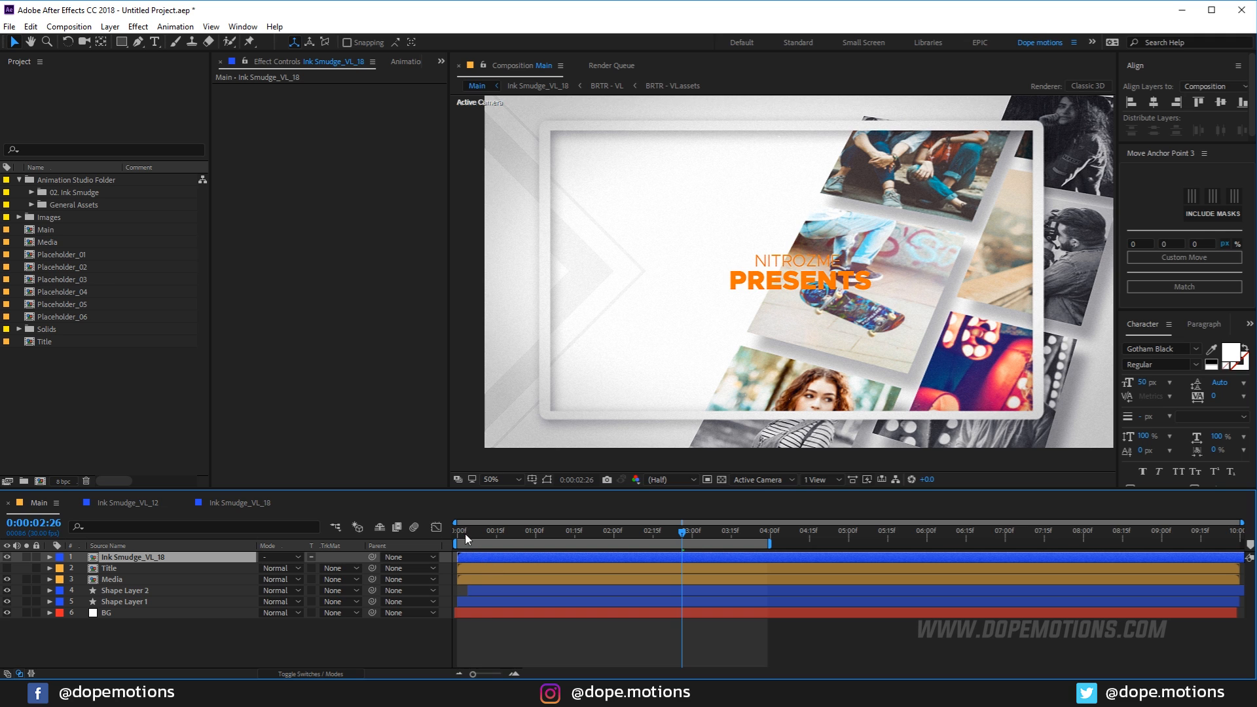
{"action": "left_click_drag", "start_coordinate": [466, 534], "coordinate": [386, 536]}
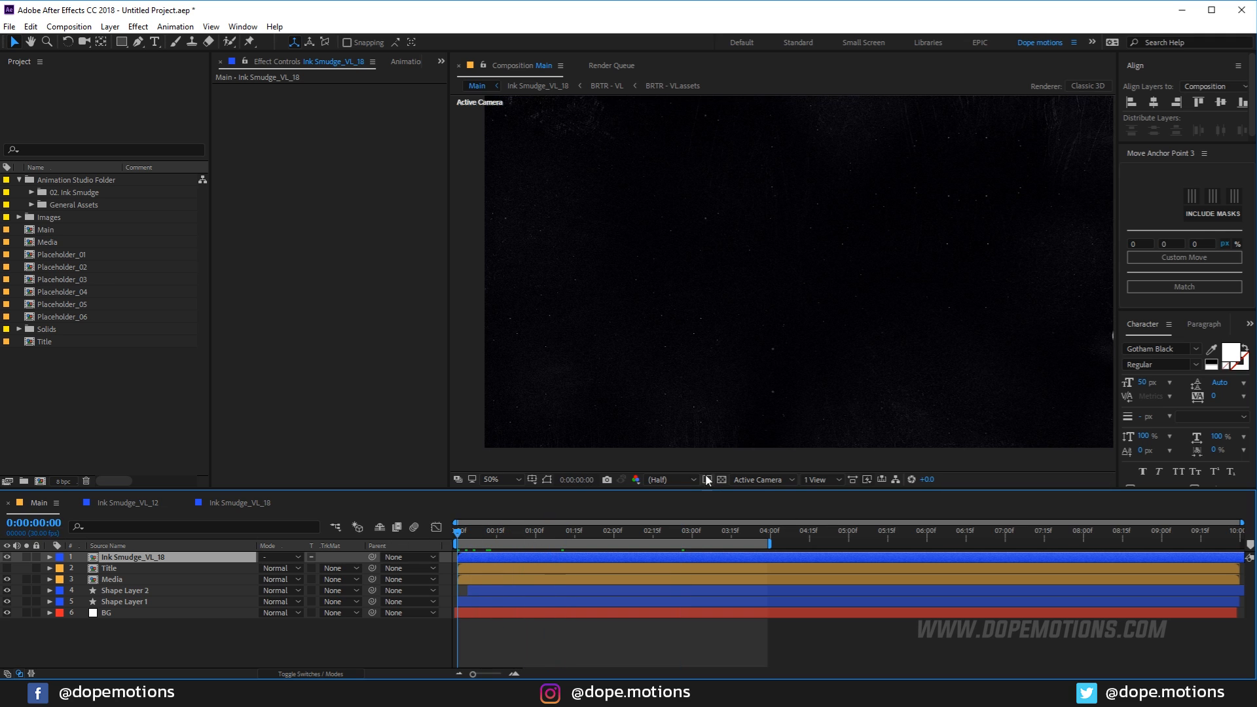
{"action": "key", "text": "space"}
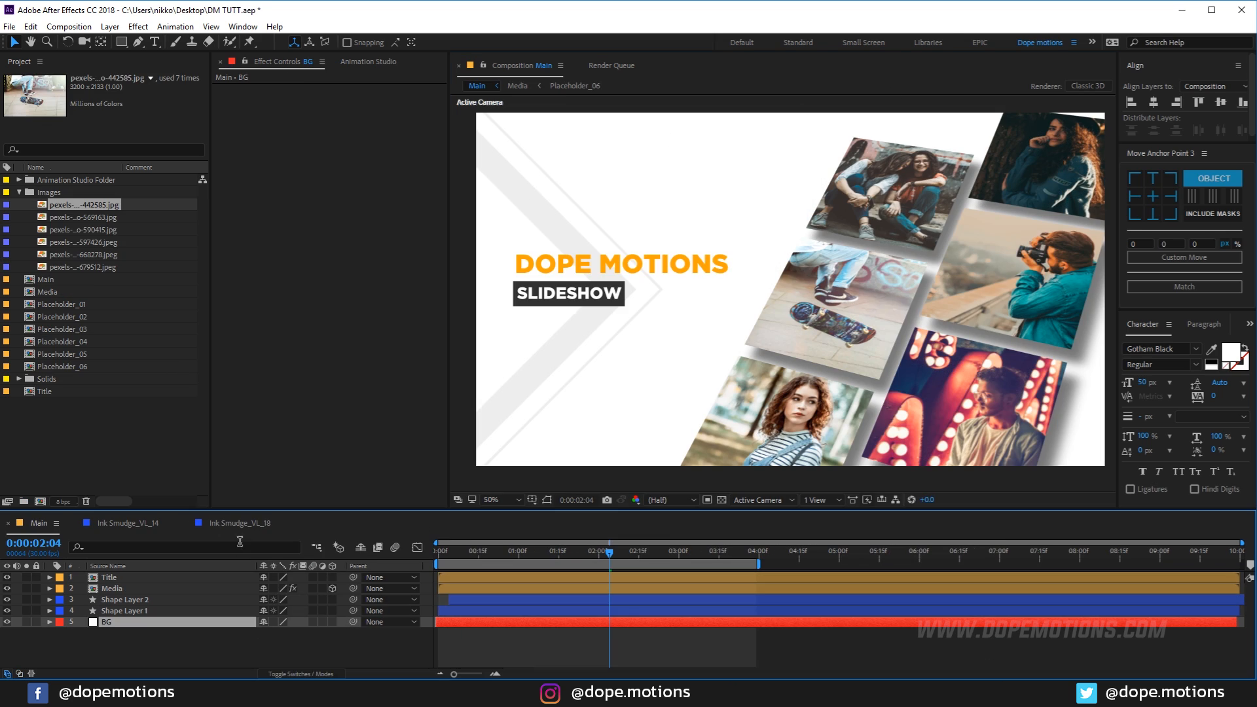
Close the Ink Smudge_VL_14 and Ink Smudge_VL_18 composition timelines.
{"action": "left_click", "coordinate": [166, 646]}
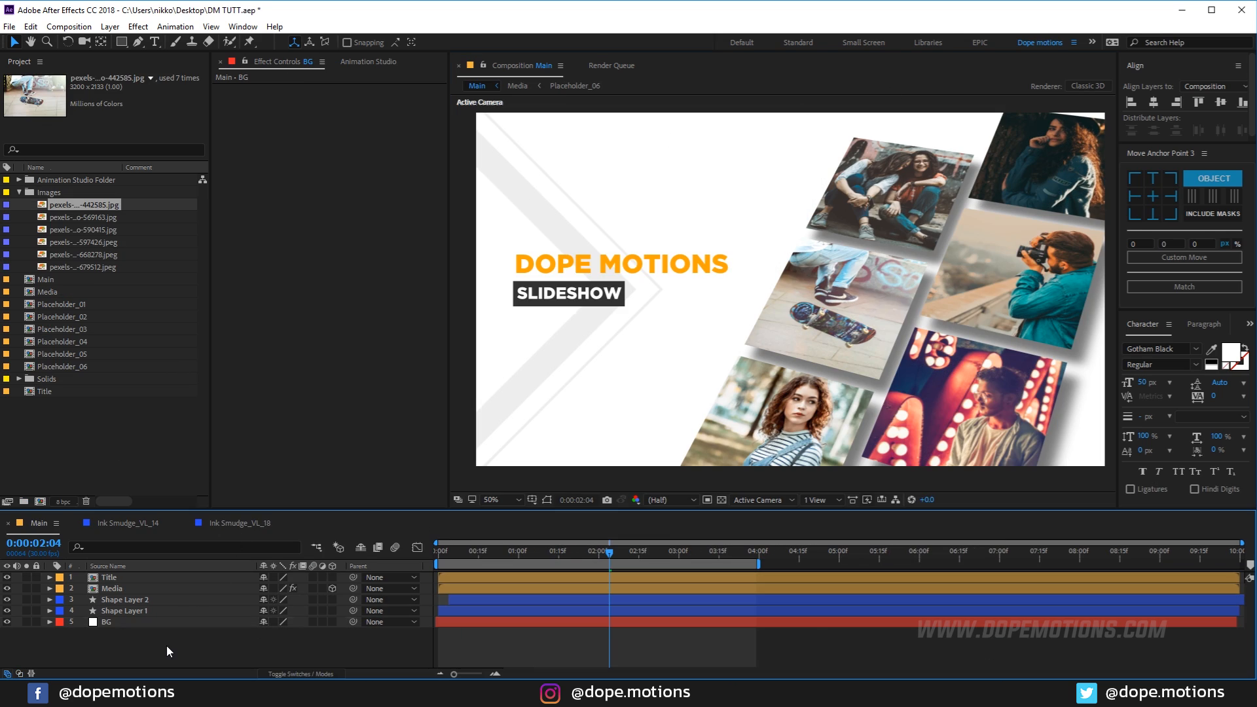
{"action": "left_click", "coordinate": [77, 525]}
{"action": "left_click", "coordinate": [76, 524]}
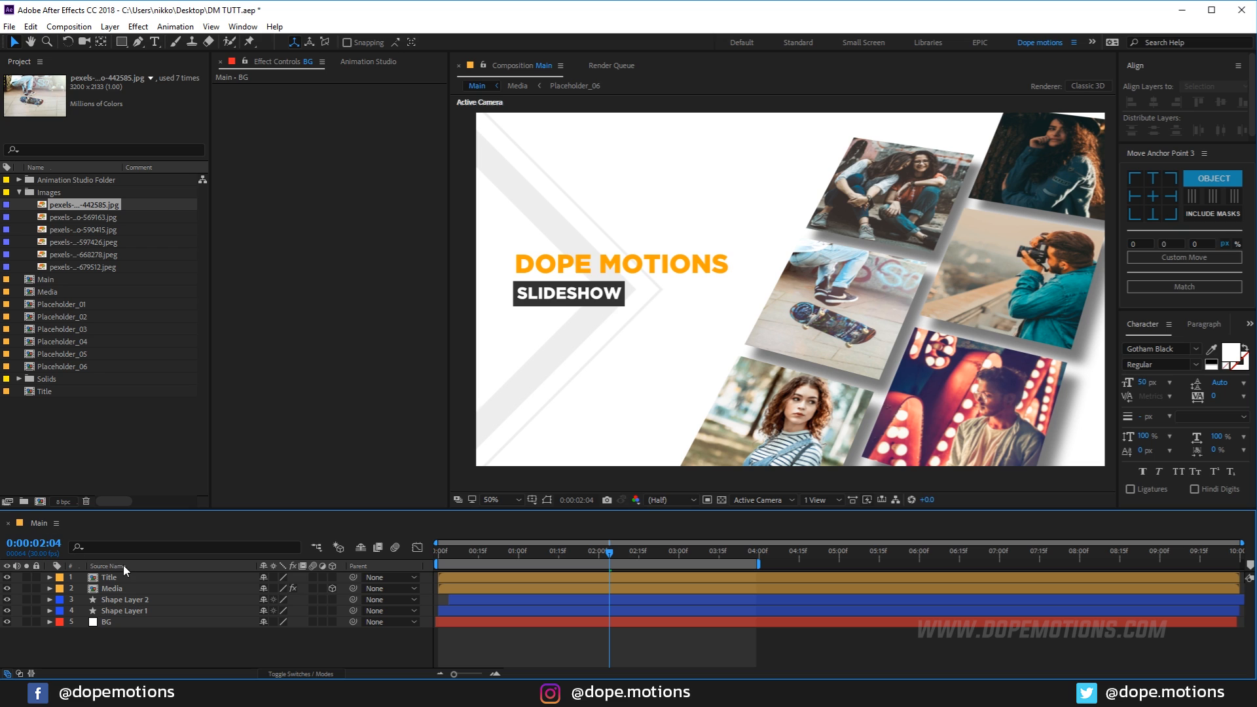
Apply the teal SHOWREEL Ink Smudge preset from Animation Studio at the start of Main.
{"action": "left_click", "coordinate": [354, 63]}
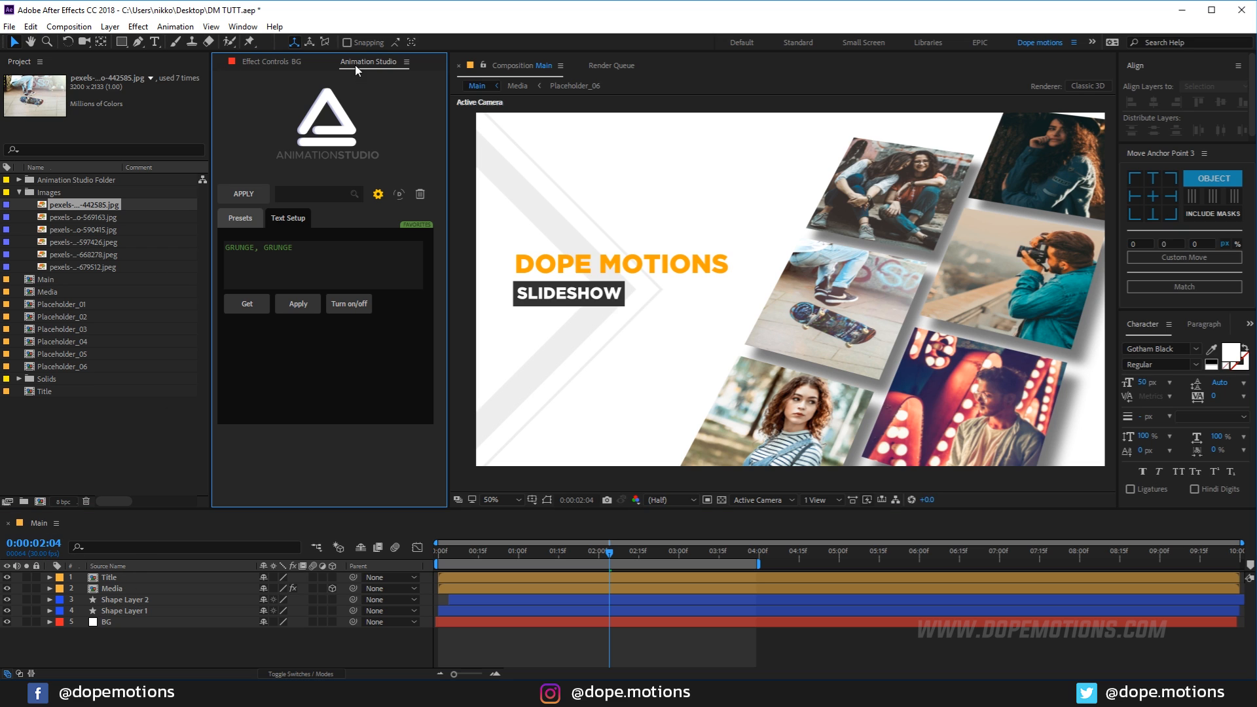
{"action": "left_click", "coordinate": [245, 196]}
{"action": "left_click", "coordinate": [692, 375]}
{"action": "left_click", "coordinate": [241, 218]}
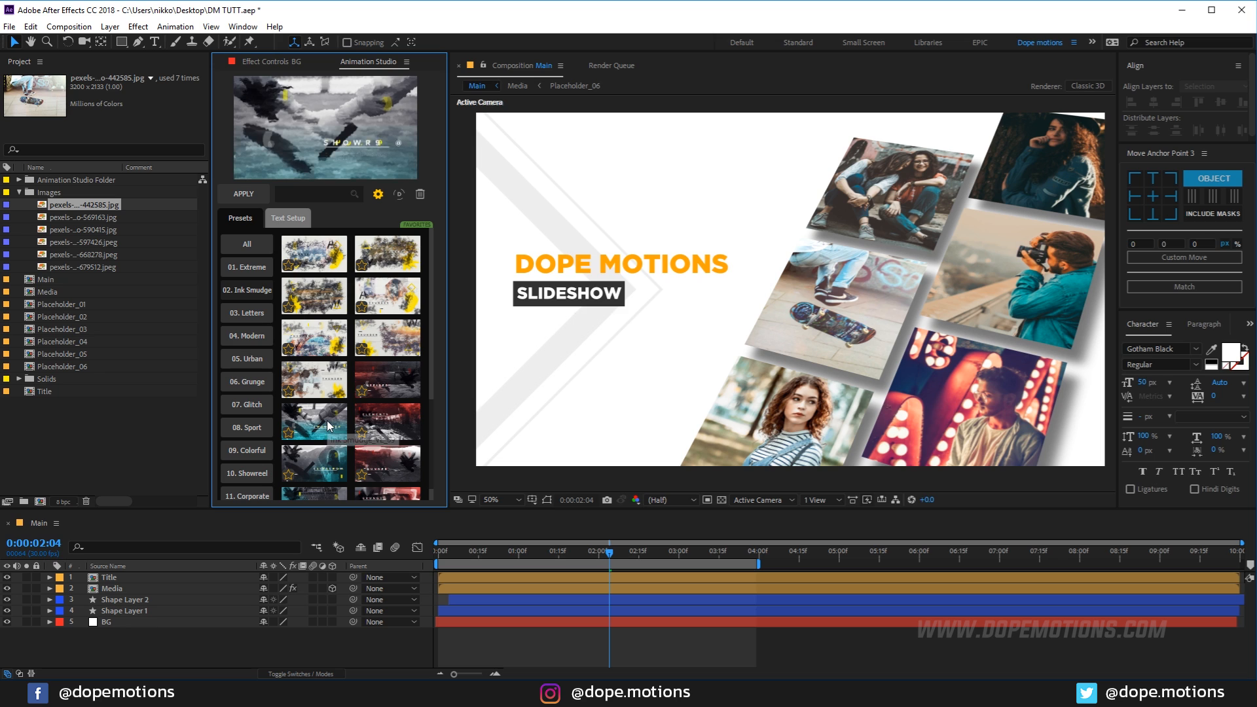
{"action": "left_click", "coordinate": [468, 557]}
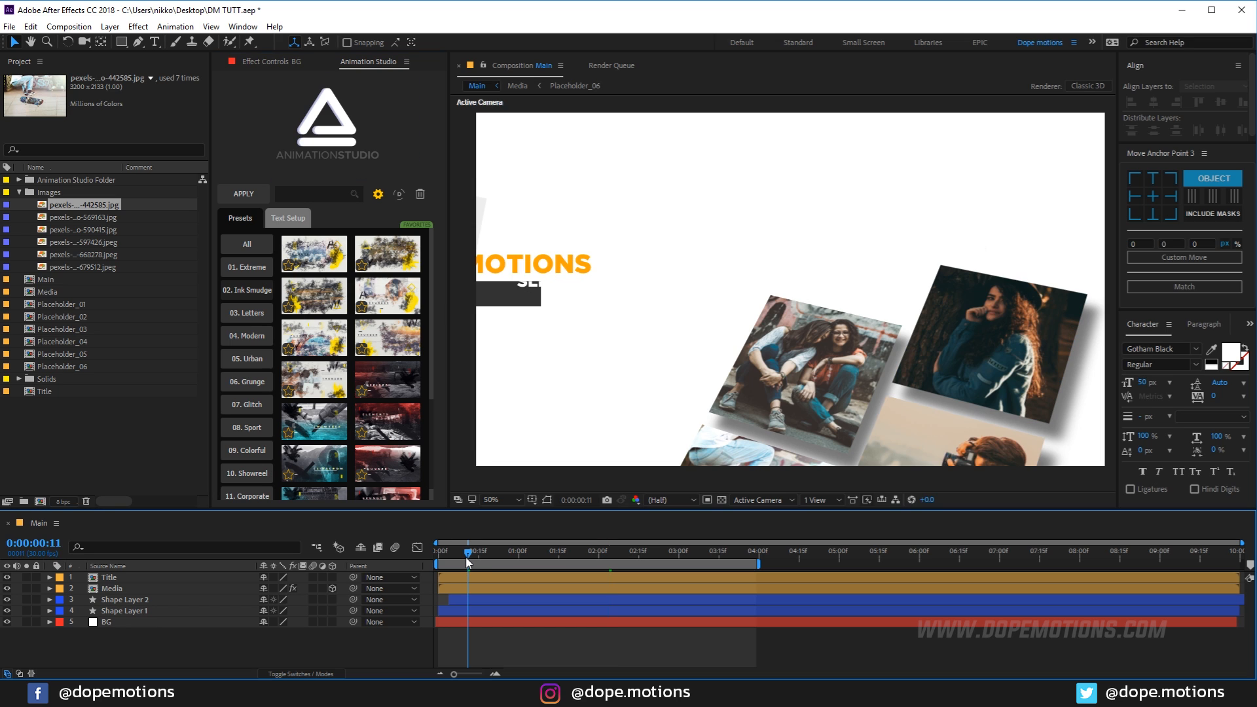
{"action": "left_click_drag", "start_coordinate": [464, 558], "coordinate": [433, 558]}
{"action": "left_click", "coordinate": [313, 424]}
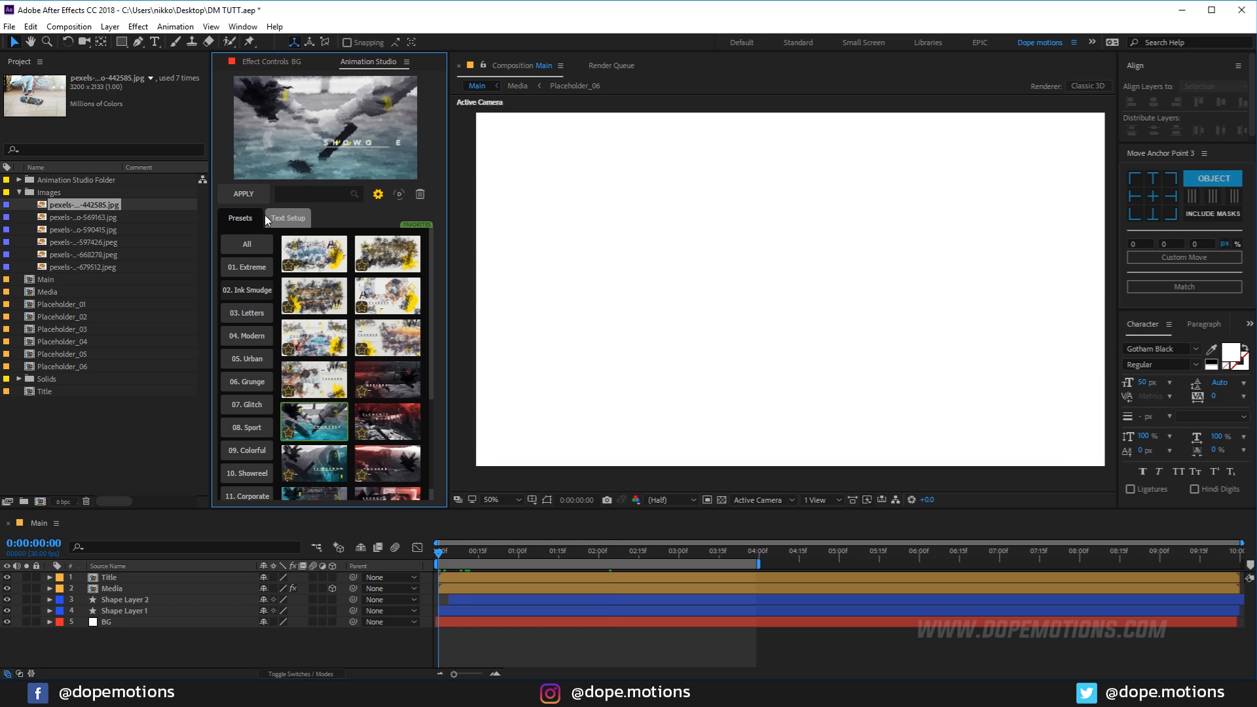
{"action": "left_click", "coordinate": [244, 194]}
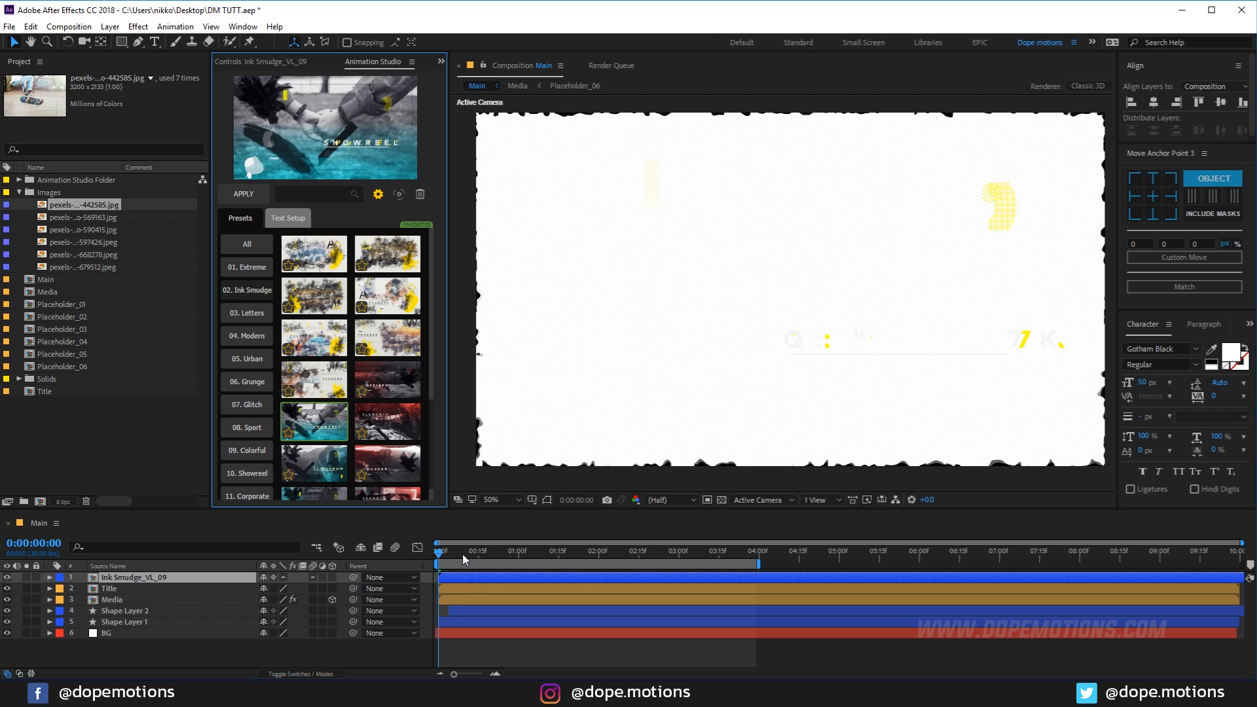
Review Main up to 0:00:01:29 and hide the Title layer.
{"action": "left_click_drag", "start_coordinate": [465, 564], "coordinate": [597, 561]}
{"action": "key", "text": "space"}
{"action": "left_click", "coordinate": [6, 589]}
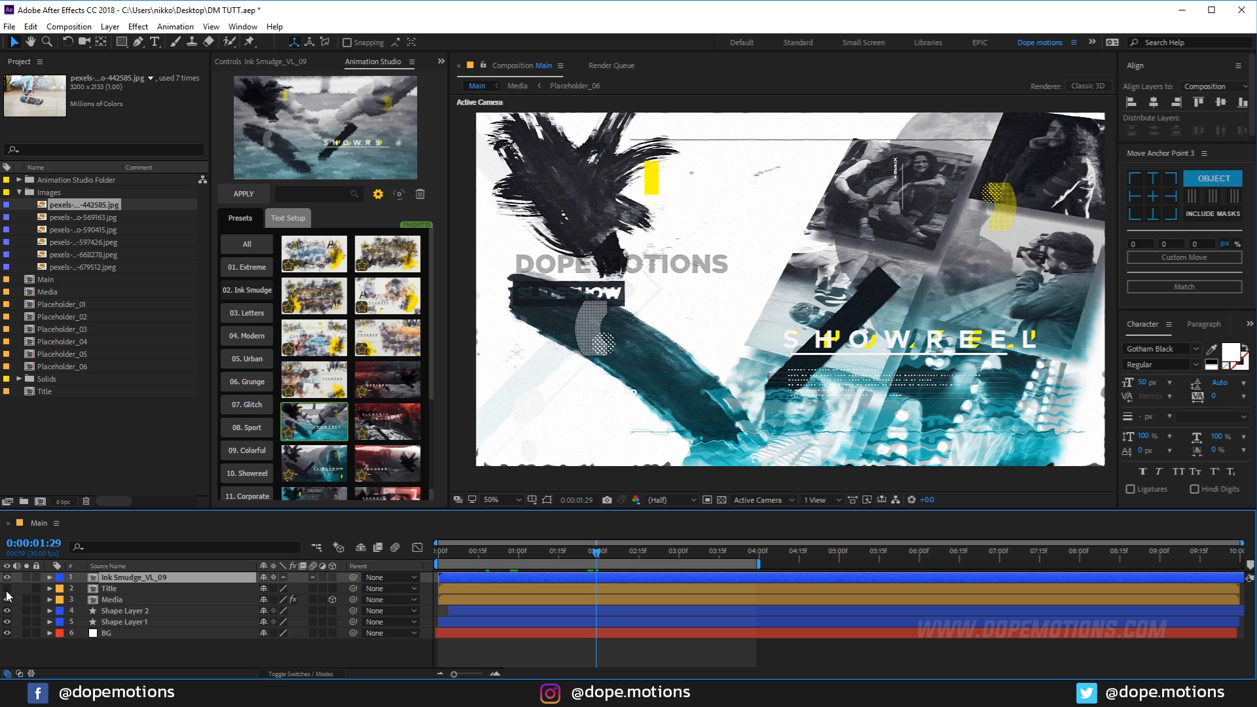
Open the Ink Smudge_VL_09 composition, reveal its shy layers and enlarge the timeline area.
{"action": "double_click", "coordinate": [108, 576]}
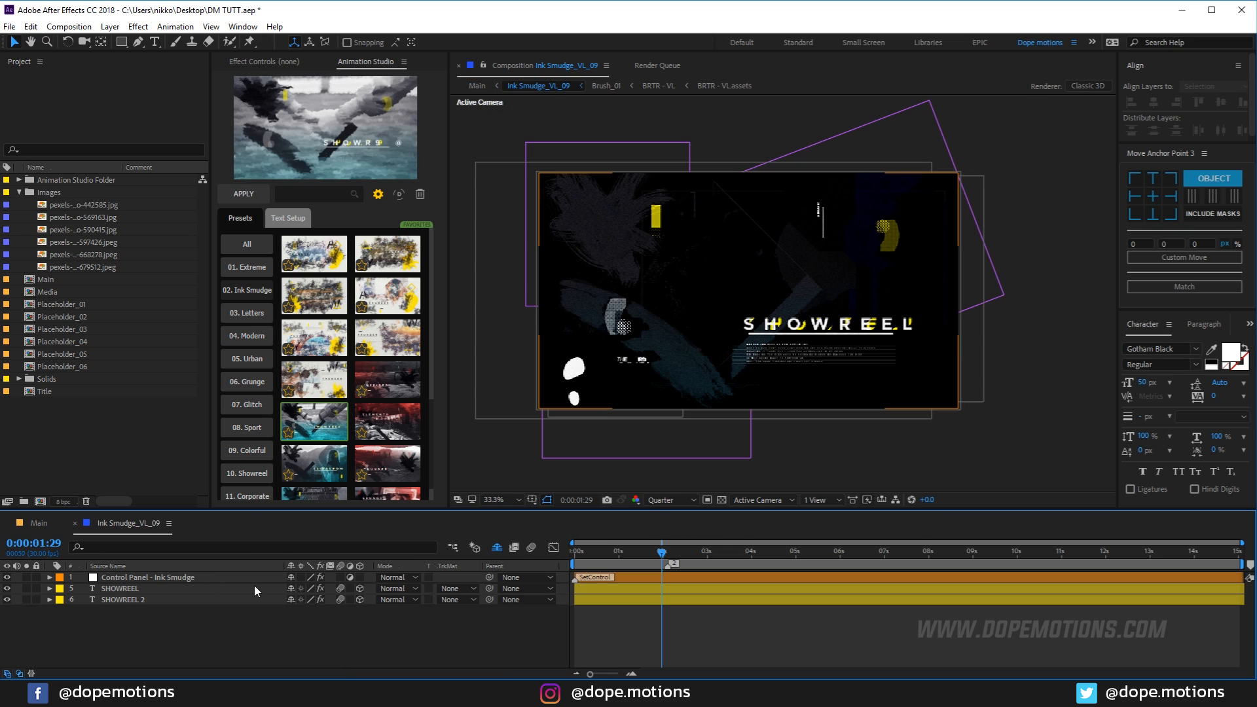
{"action": "left_click", "coordinate": [498, 549]}
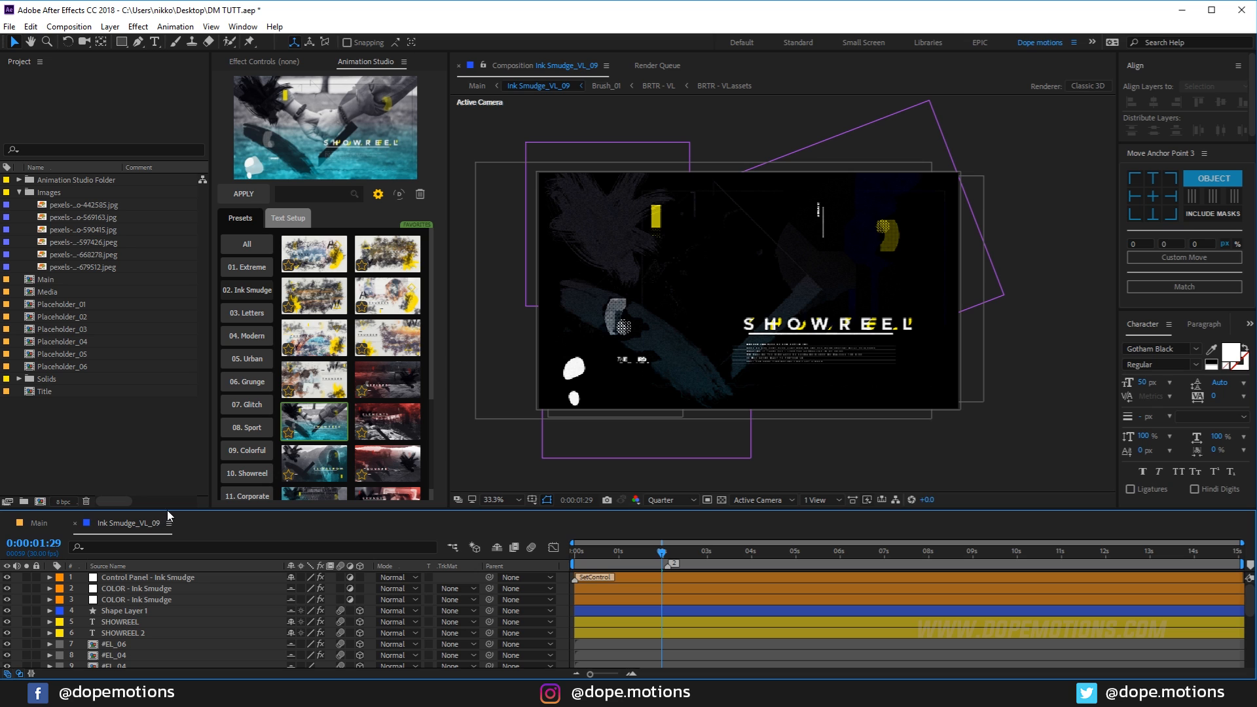
{"action": "left_click_drag", "start_coordinate": [169, 510], "coordinate": [169, 392]}
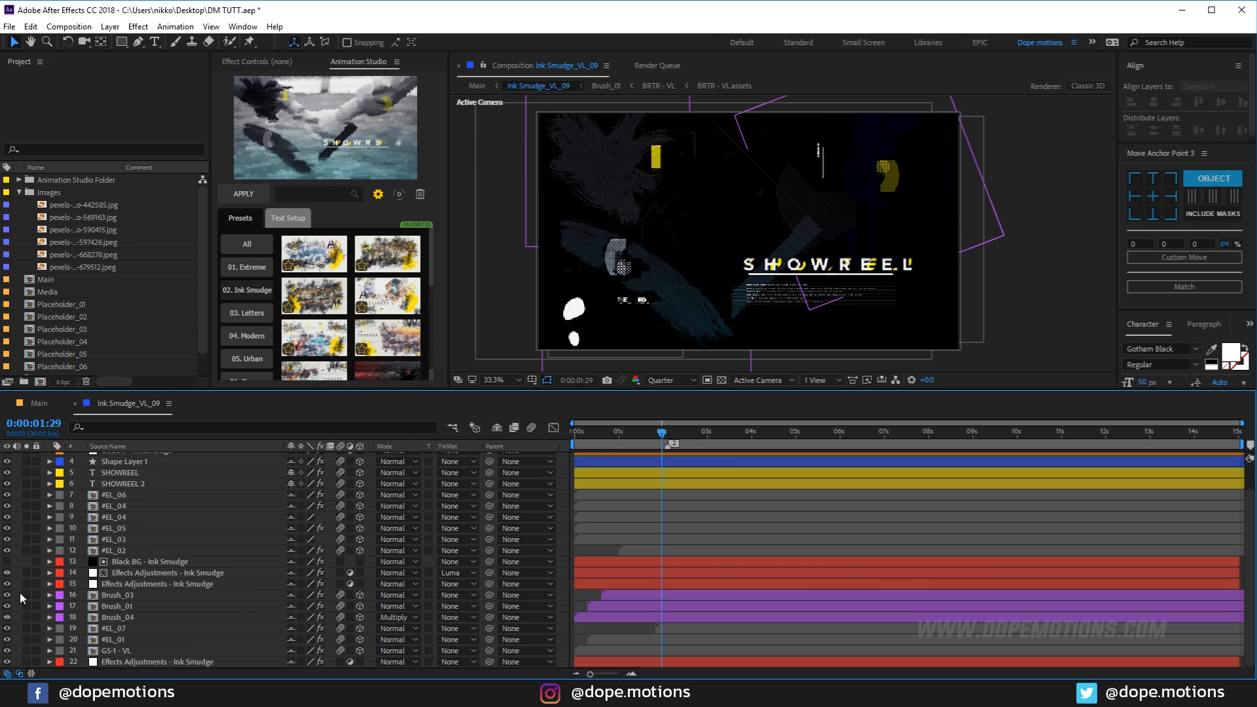
Hide the Effects Adjustments layers 15, 14 and 22 in Ink Smudge_VL_09, checking Main after each, and restore the timeline's smaller height.
{"action": "left_click", "coordinate": [7, 586]}
{"action": "left_click", "coordinate": [39, 403]}
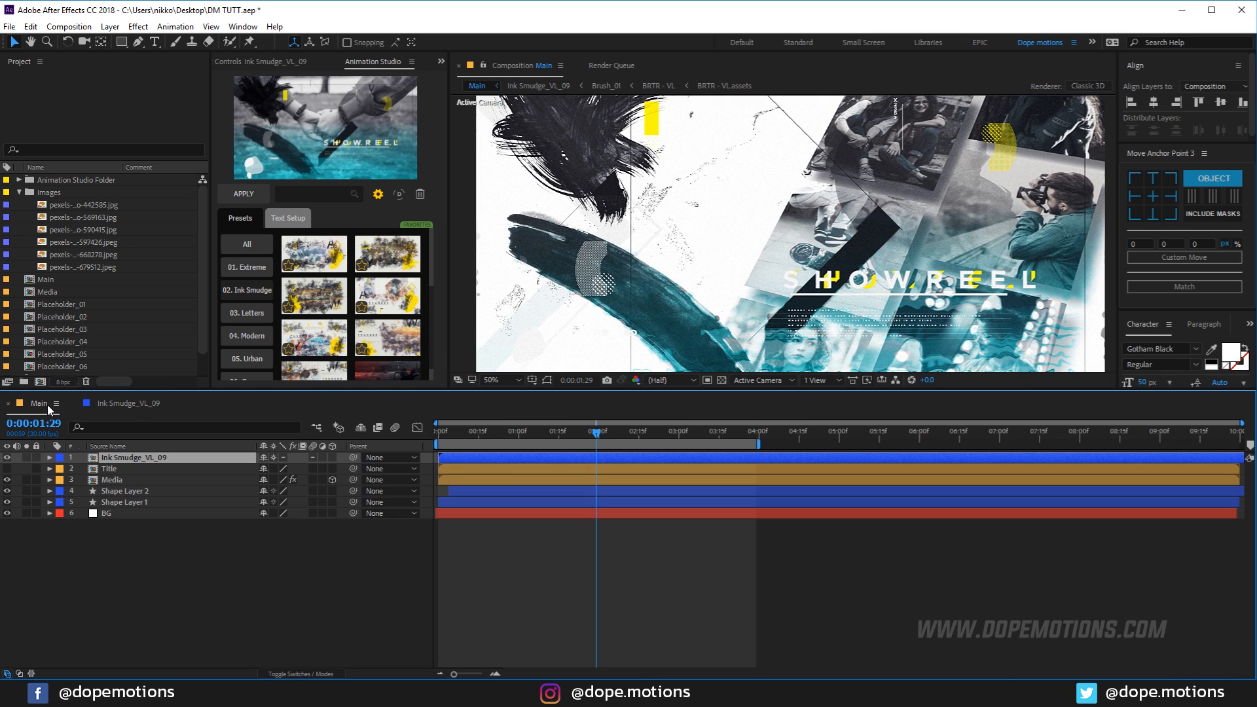
{"action": "left_click", "coordinate": [124, 403]}
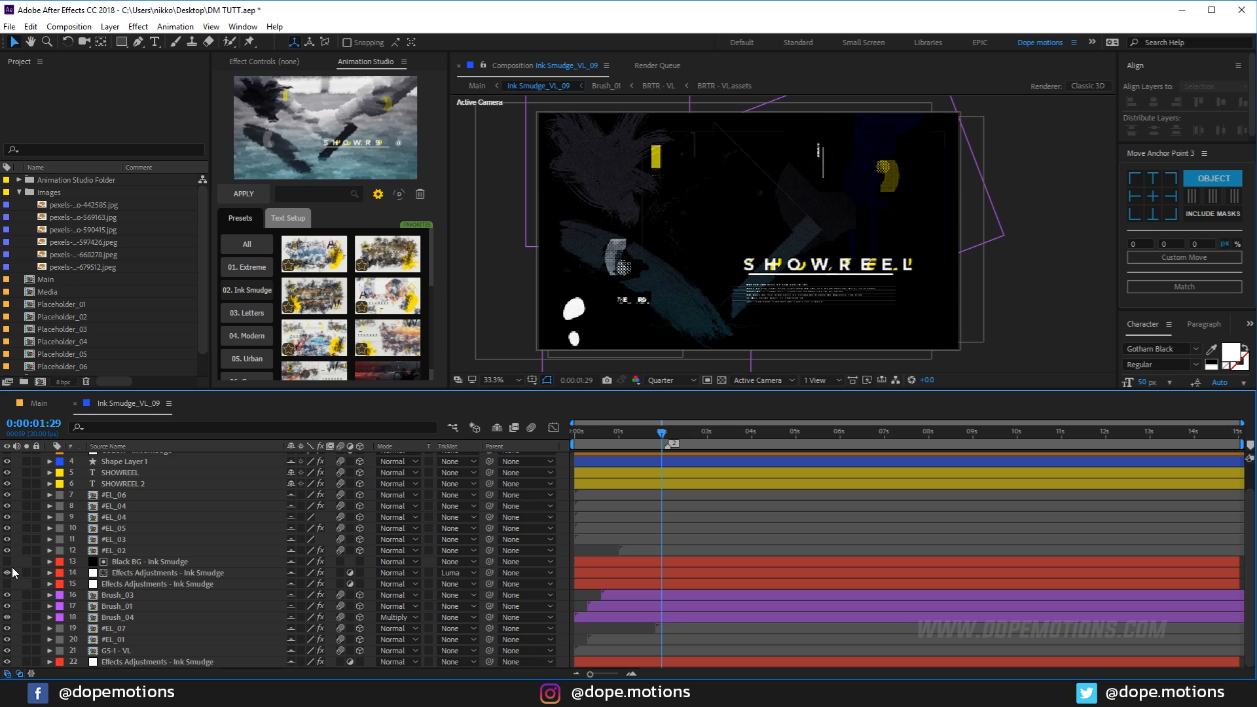
{"action": "left_click", "coordinate": [42, 402]}
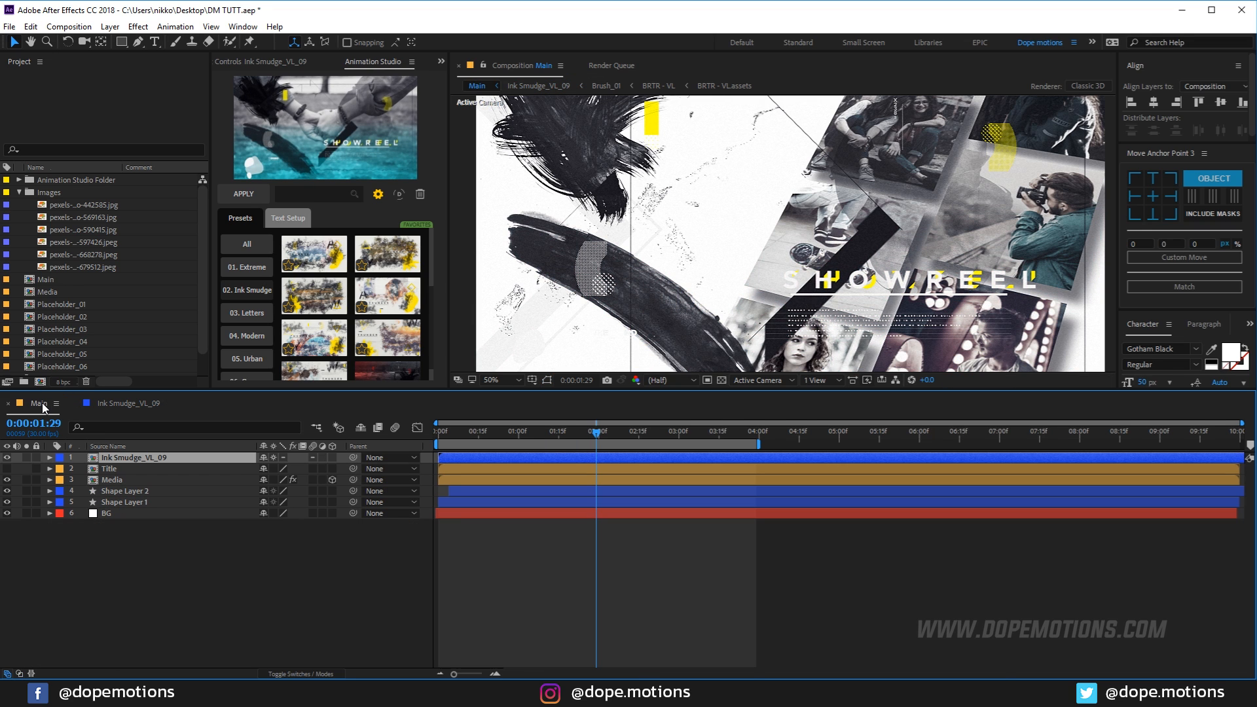
{"action": "left_click", "coordinate": [111, 405]}
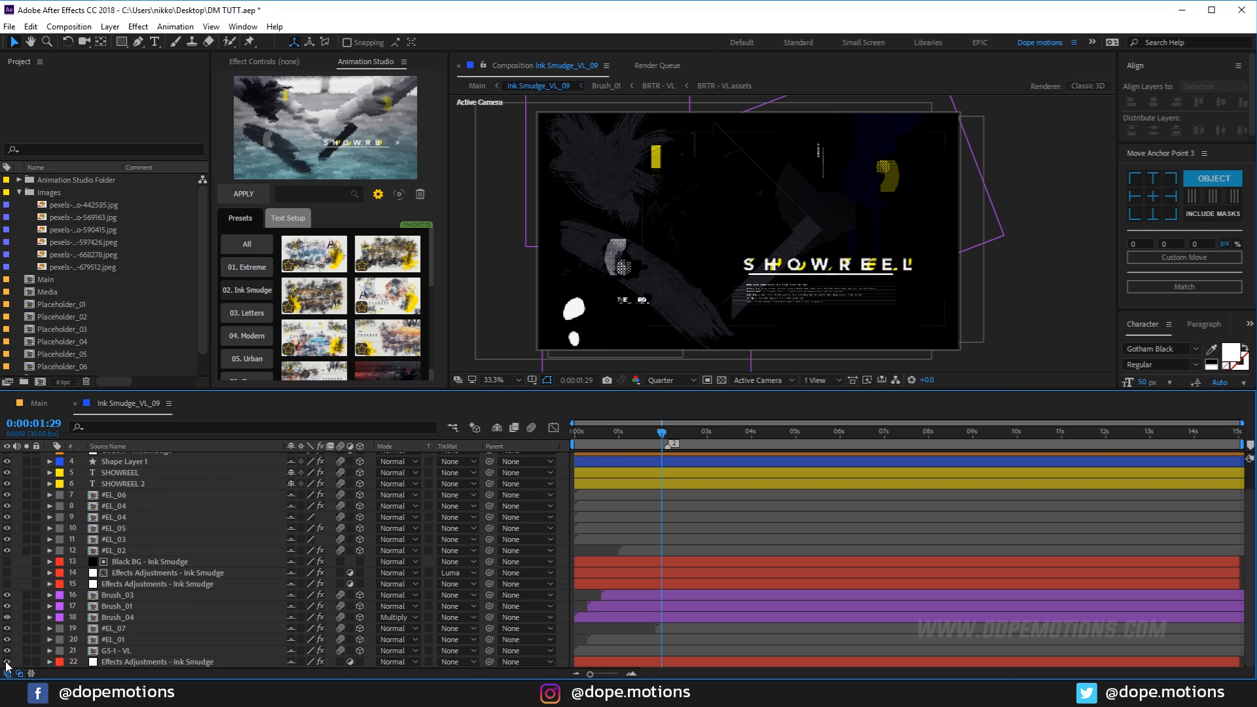
{"action": "left_click", "coordinate": [39, 404]}
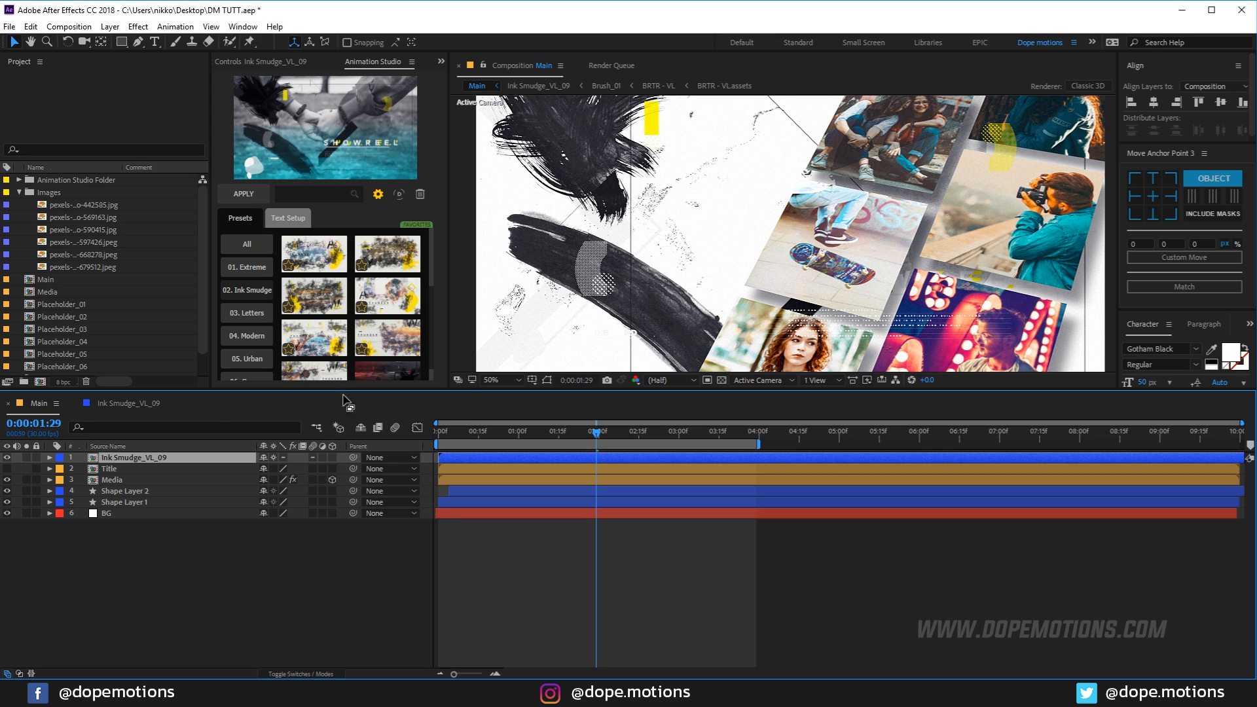
{"action": "left_click_drag", "start_coordinate": [383, 392], "coordinate": [377, 496]}
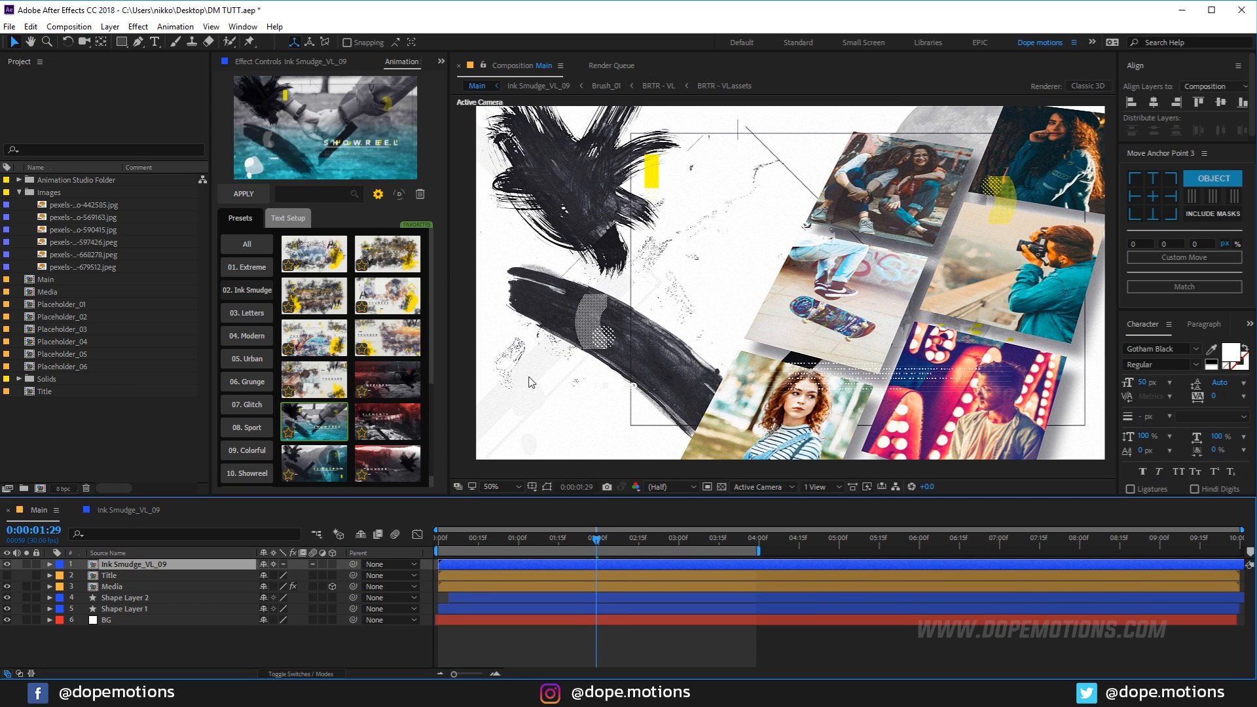
Apply the Gradient Ramp effect to the BG layer in Main and swap its colors.
{"action": "left_click", "coordinate": [115, 633]}
{"action": "left_click", "coordinate": [109, 620]}
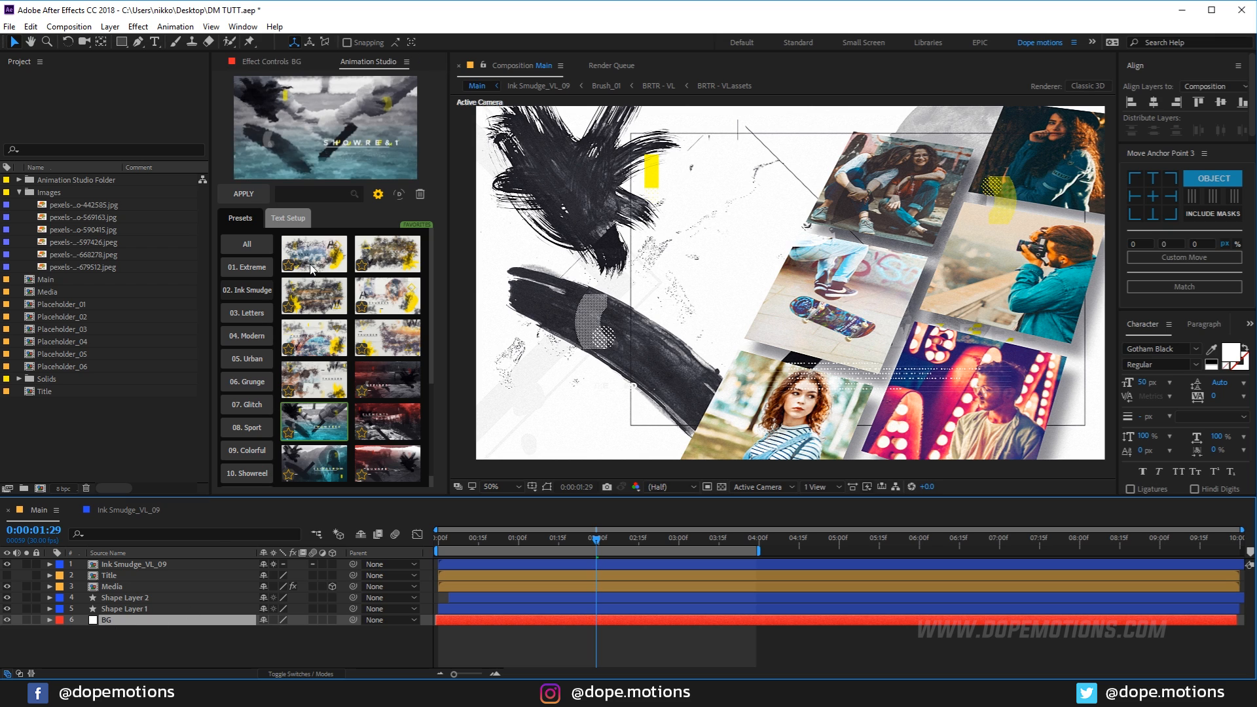
{"action": "key", "text": "ctrl+space"}
{"action": "type", "text": "r"}
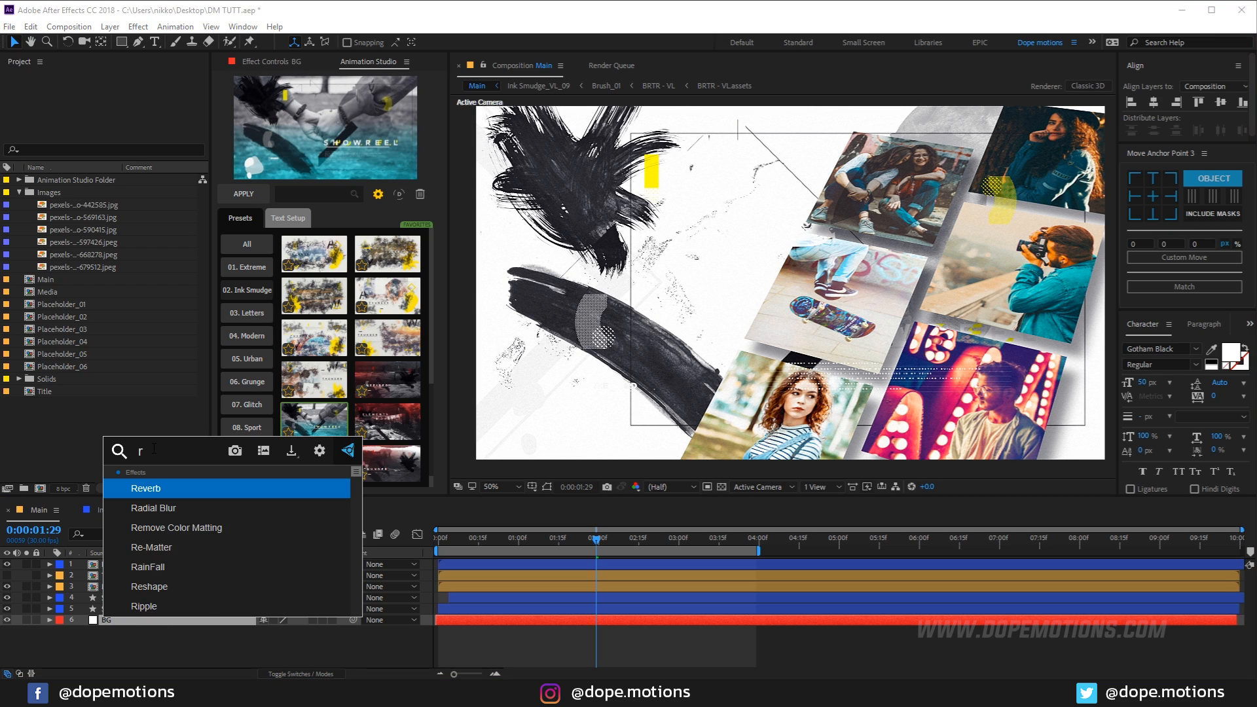
{"action": "type", "text": "amp"}
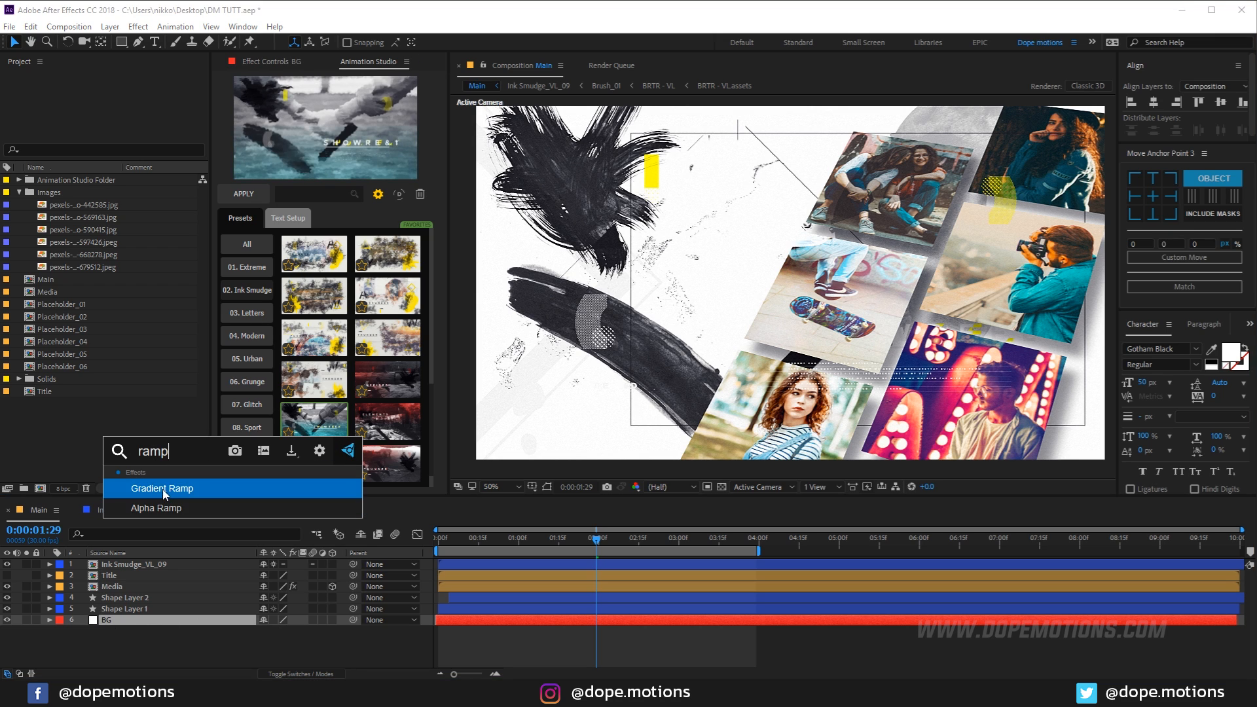
{"action": "key", "text": "Return"}
{"action": "left_click", "coordinate": [379, 179]}
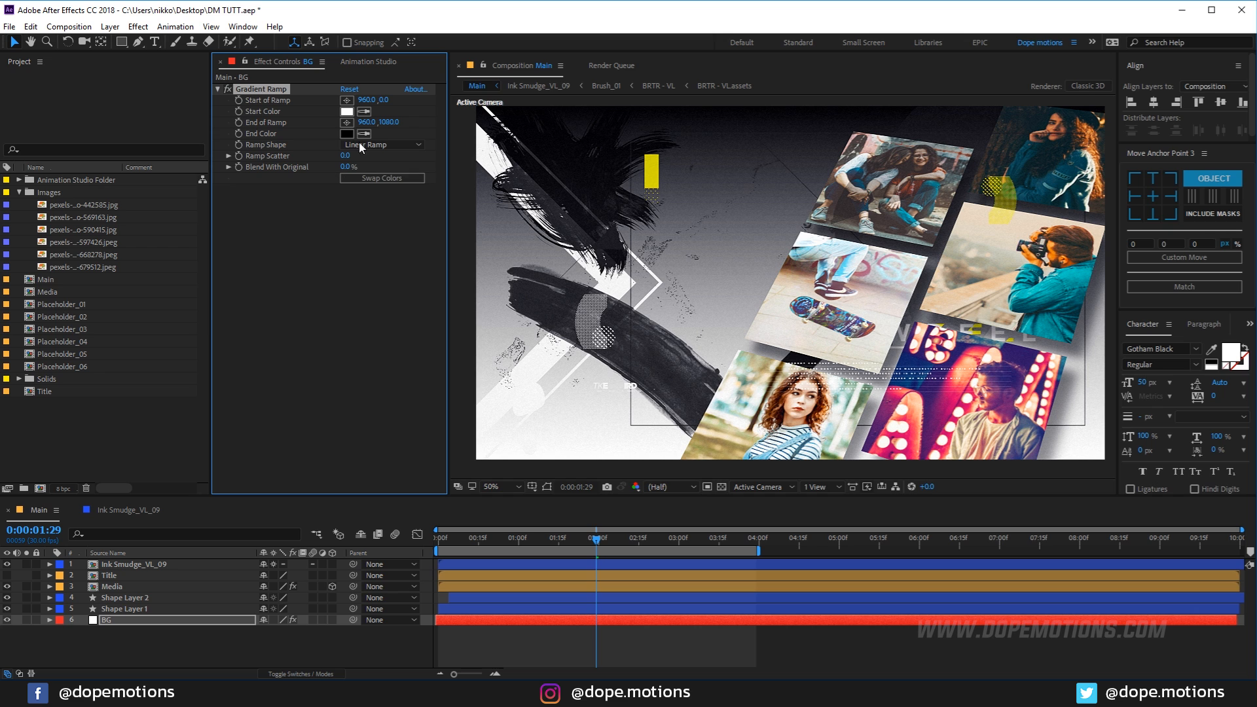
Set the Gradient Ramp's Start Color to crimson C0275D.
{"action": "left_click", "coordinate": [347, 112]}
{"action": "left_click_drag", "start_coordinate": [278, 305], "coordinate": [279, 267]}
{"action": "left_click_drag", "start_coordinate": [232, 269], "coordinate": [228, 296]}
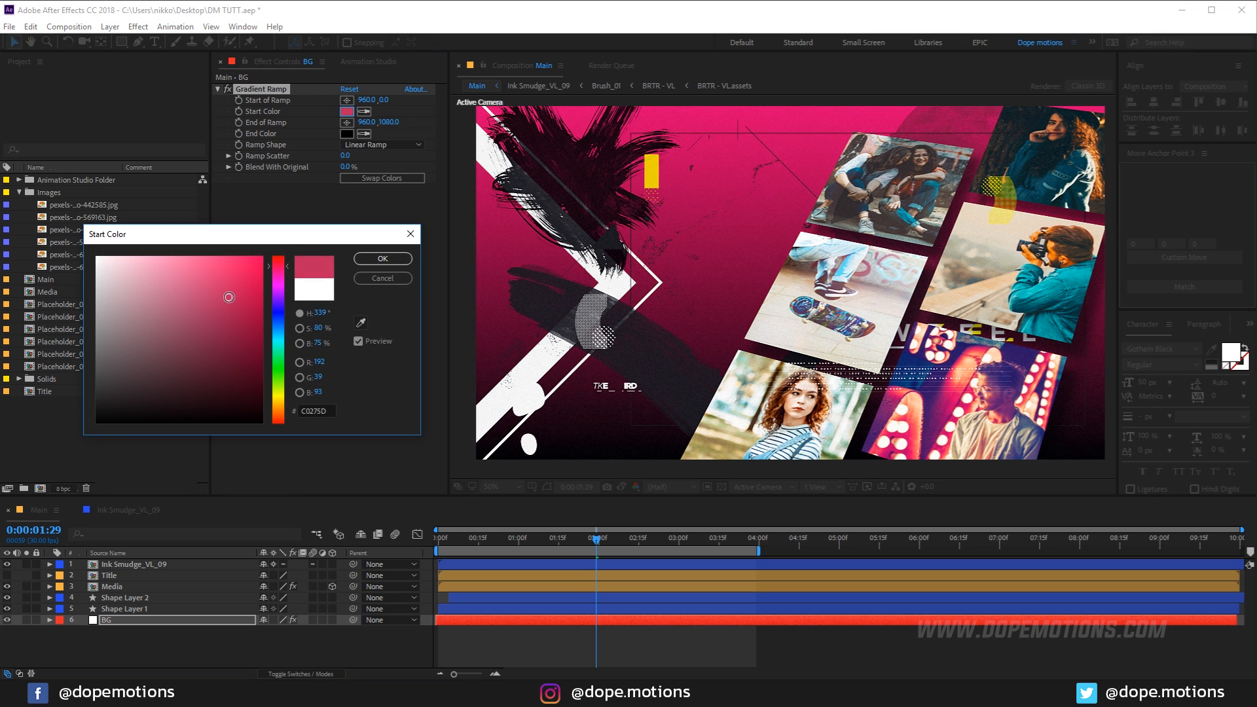
{"action": "left_click", "coordinate": [382, 258]}
Set the Gradient Ramp's End Color to blue and its Ramp Scatter to 17.8.
{"action": "left_click", "coordinate": [347, 133]}
{"action": "left_click", "coordinate": [280, 322]}
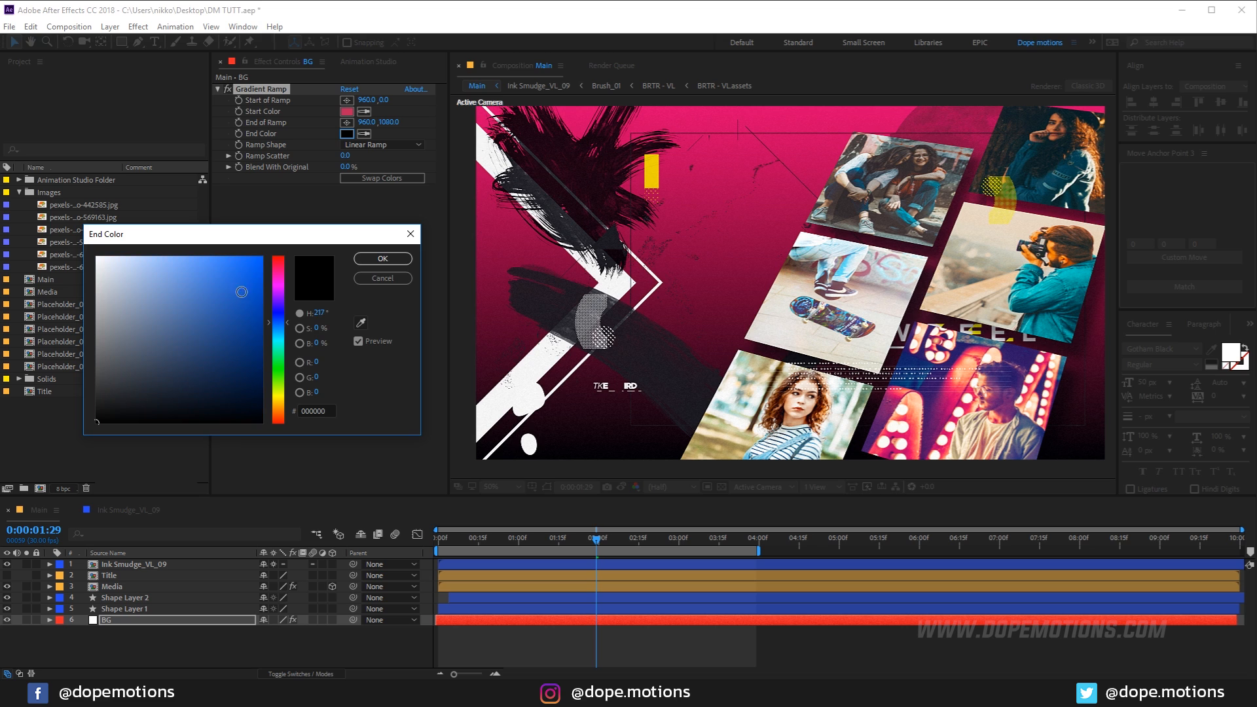
{"action": "left_click_drag", "start_coordinate": [241, 292], "coordinate": [238, 299]}
{"action": "left_click", "coordinate": [382, 259]}
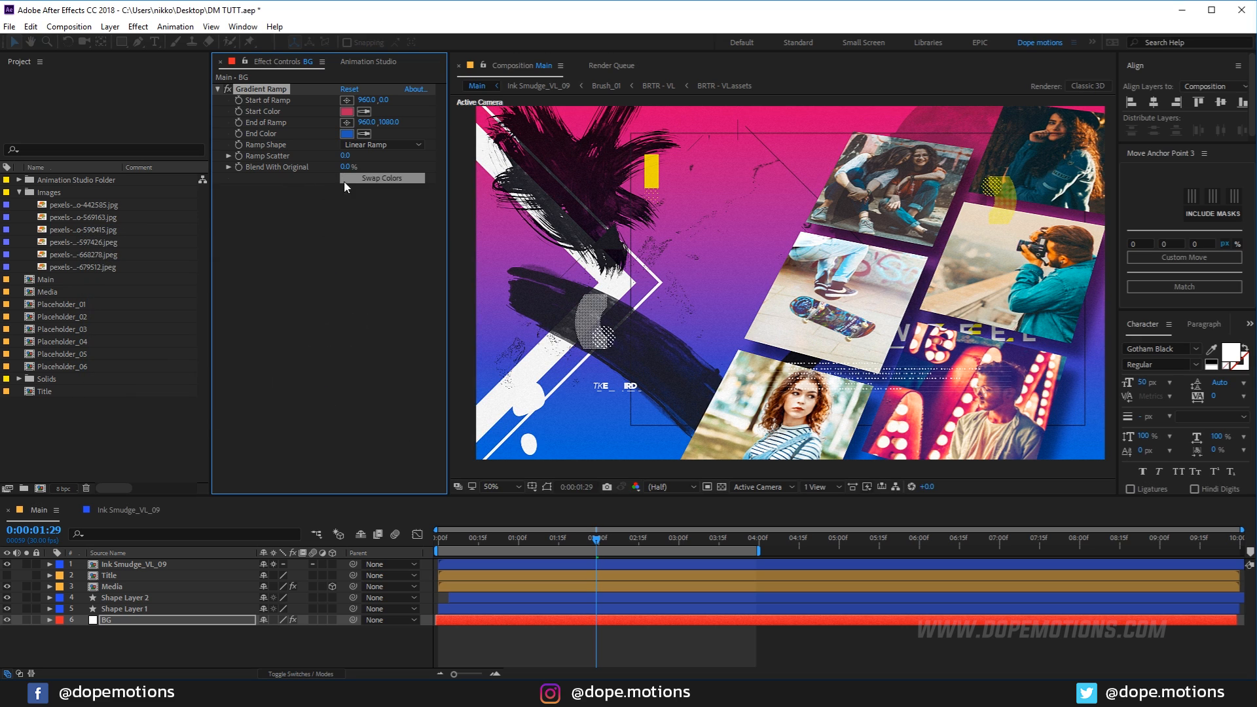
{"action": "left_click_drag", "start_coordinate": [345, 155], "coordinate": [458, 161]}
Run the ramp diagonally beyond the frame from -336, -132 to 2284, 1364 and review Main up to 0:00:03:11.
{"action": "scroll", "coordinate": [741, 261], "scroll_direction": "down", "scroll_amount": 2}
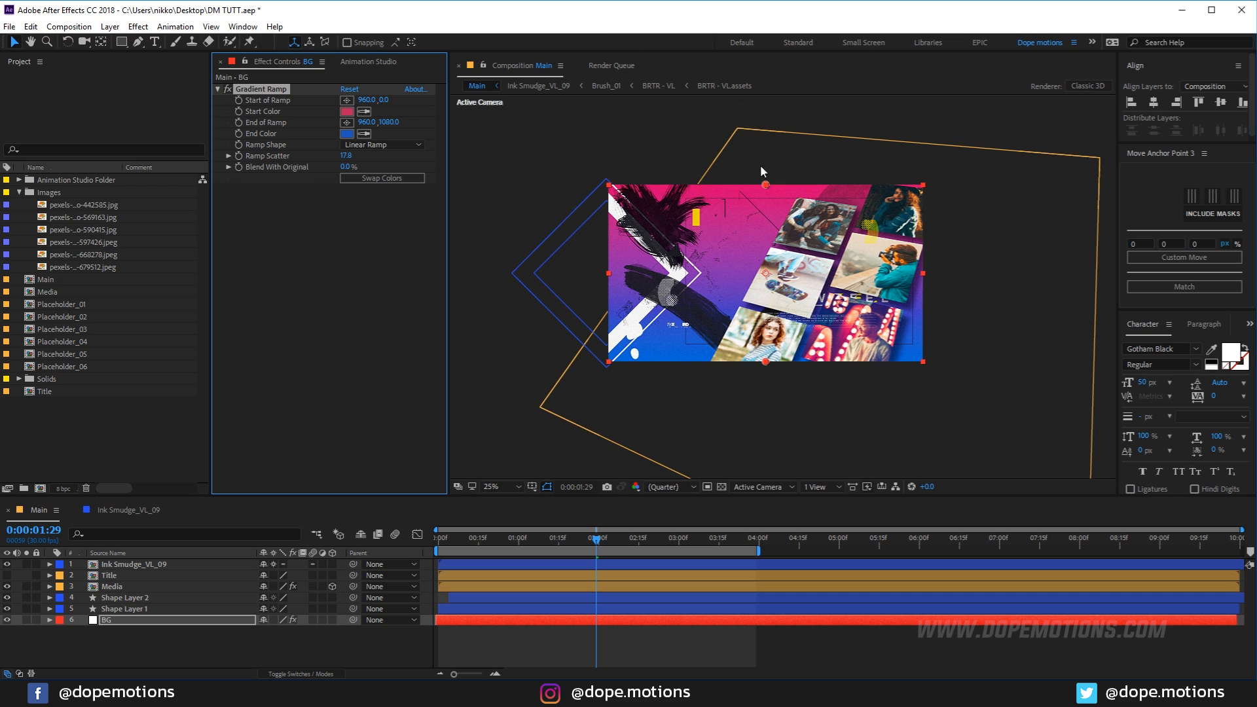
{"action": "left_click_drag", "start_coordinate": [765, 185], "coordinate": [610, 182]}
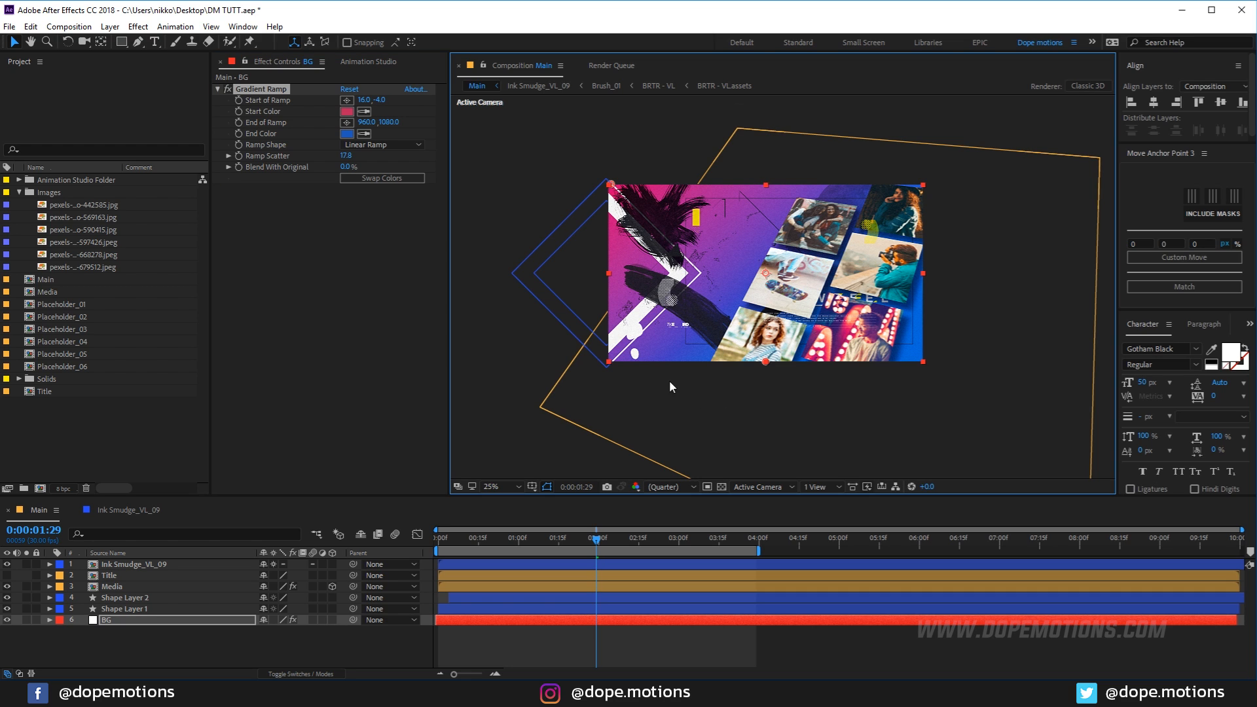
{"action": "left_click_drag", "start_coordinate": [766, 362], "coordinate": [949, 401]}
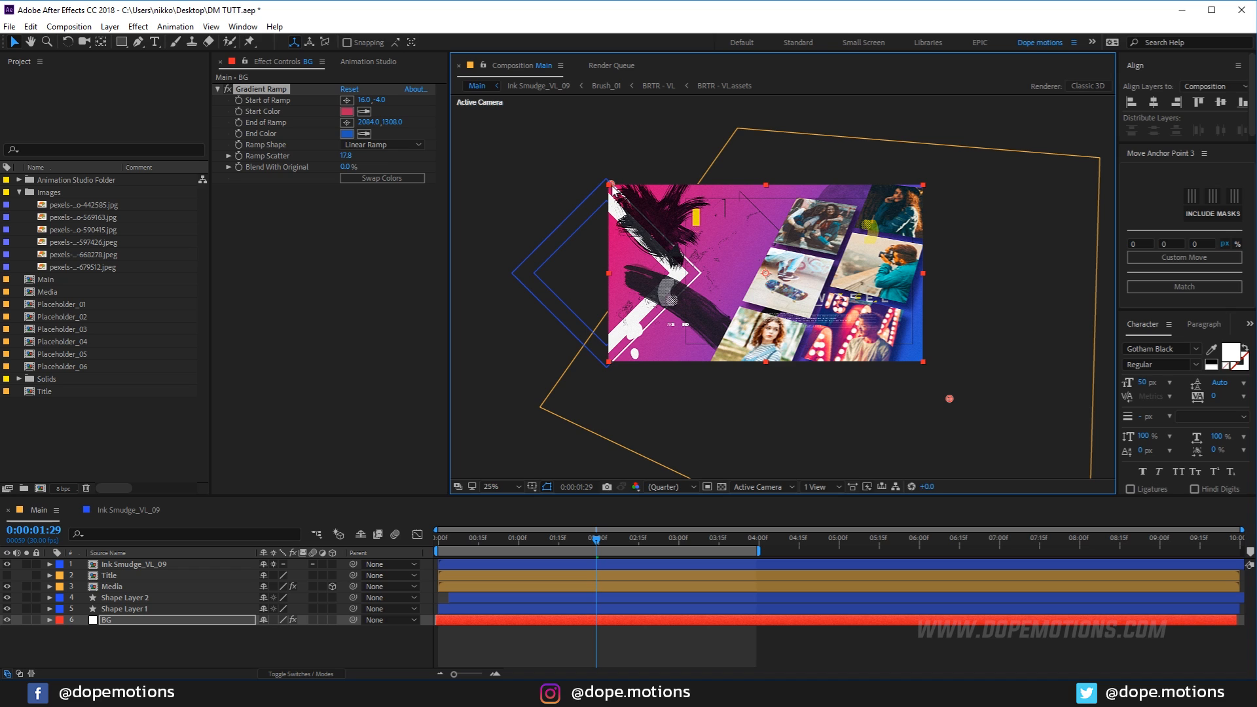
{"action": "left_click_drag", "start_coordinate": [610, 186], "coordinate": [554, 164]}
{"action": "left_click_drag", "start_coordinate": [949, 399], "coordinate": [984, 412]}
{"action": "left_click", "coordinate": [236, 654]}
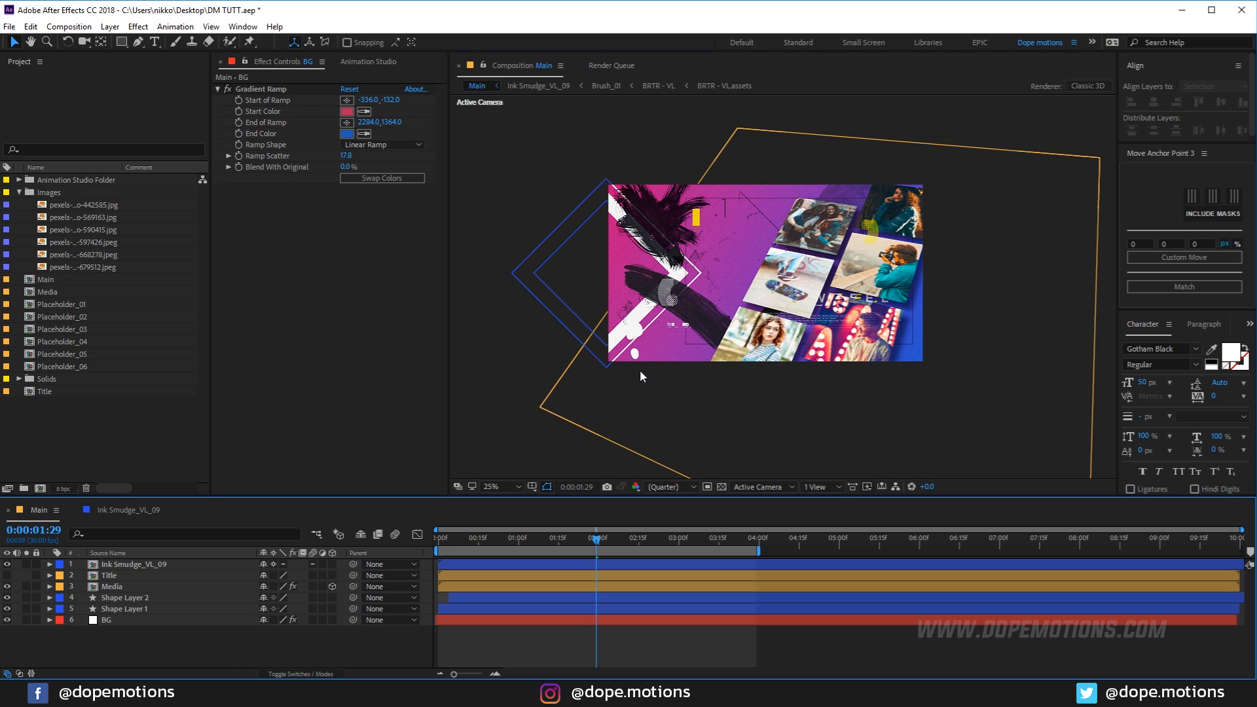
{"action": "key", "text": "period"}
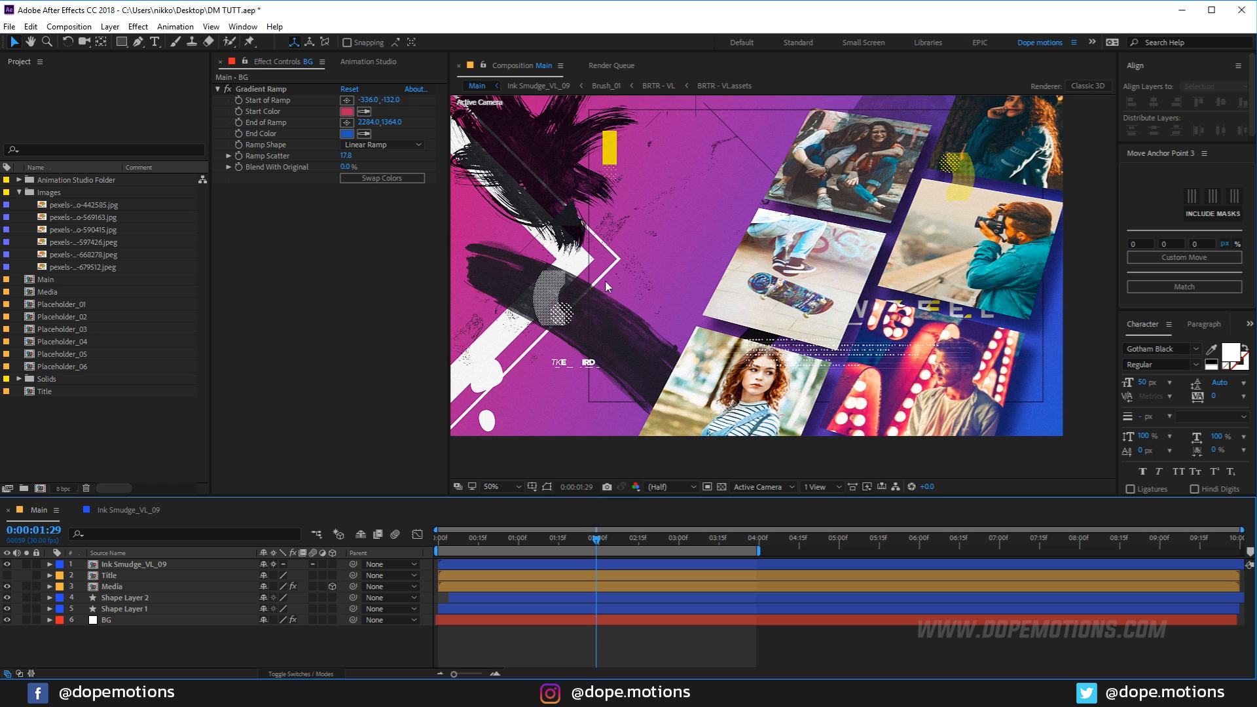
{"action": "left_click_drag", "start_coordinate": [490, 545], "coordinate": [710, 548]}
{"action": "left_click_drag", "start_coordinate": [647, 309], "coordinate": [669, 322]}
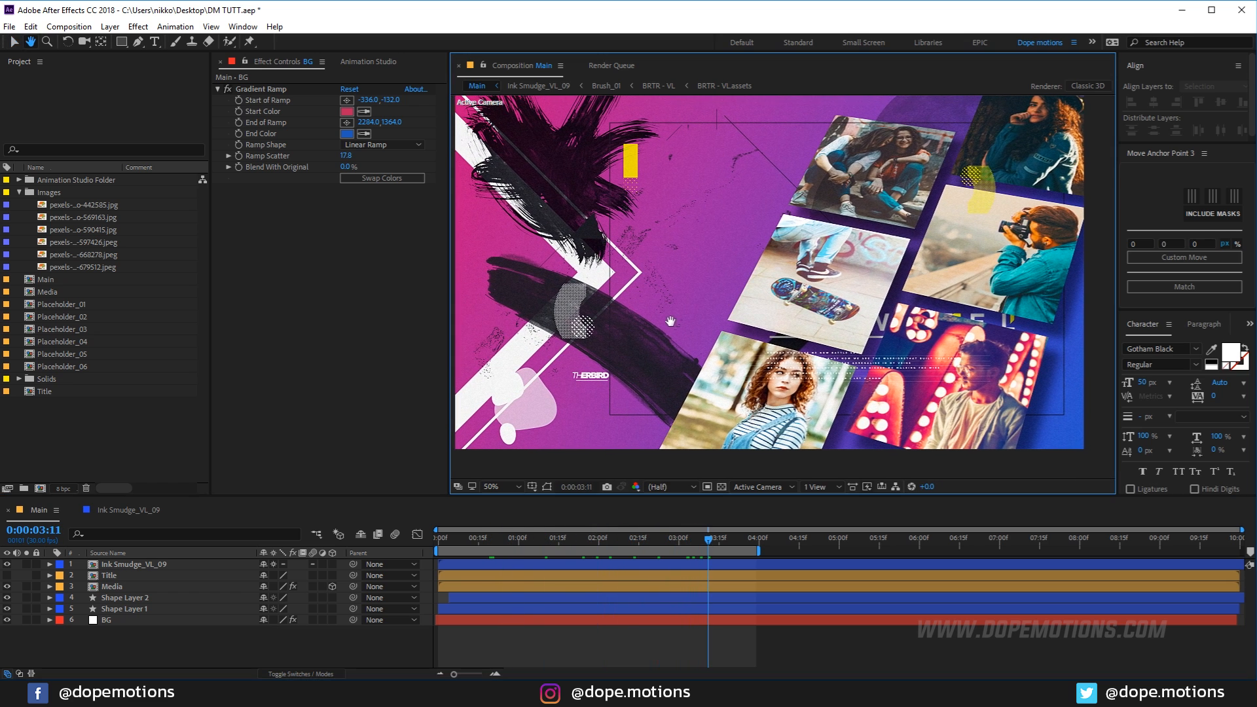
Select the Ink Smudge_VL_09 layer and open the Text Setup in Animation Studio.
{"action": "left_click", "coordinate": [122, 567]}
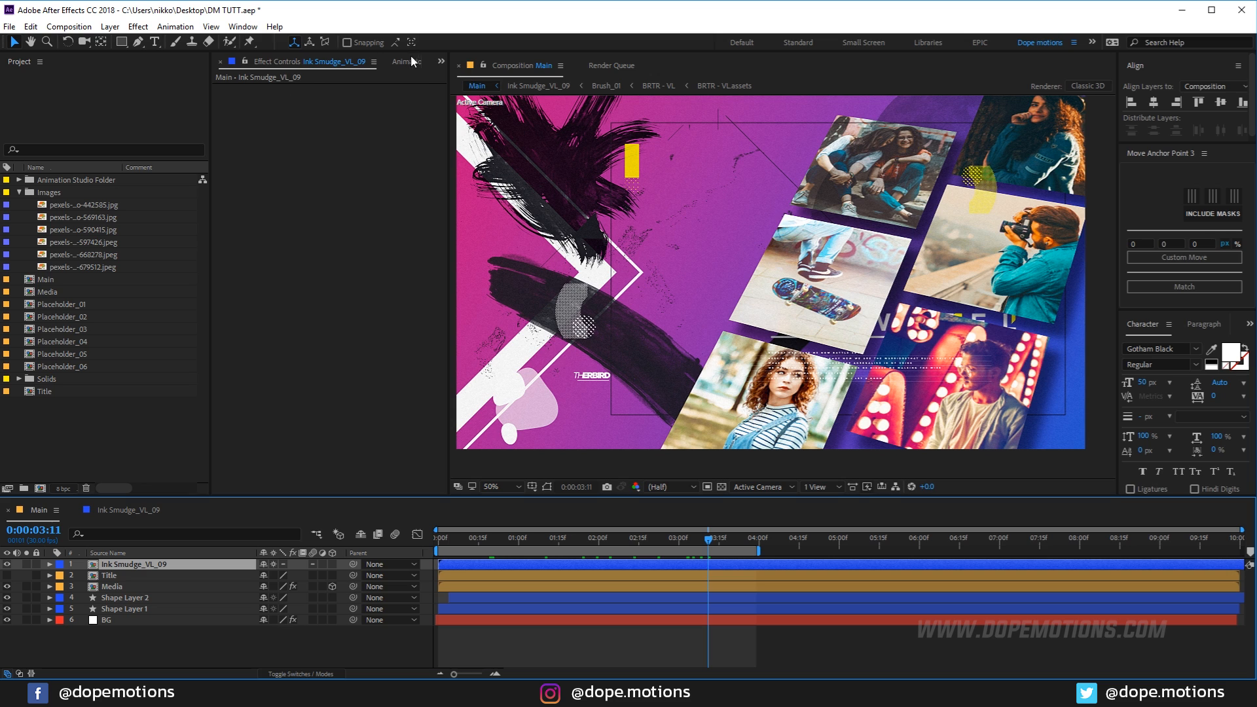
{"action": "left_click", "coordinate": [368, 61]}
{"action": "left_click", "coordinate": [288, 218]}
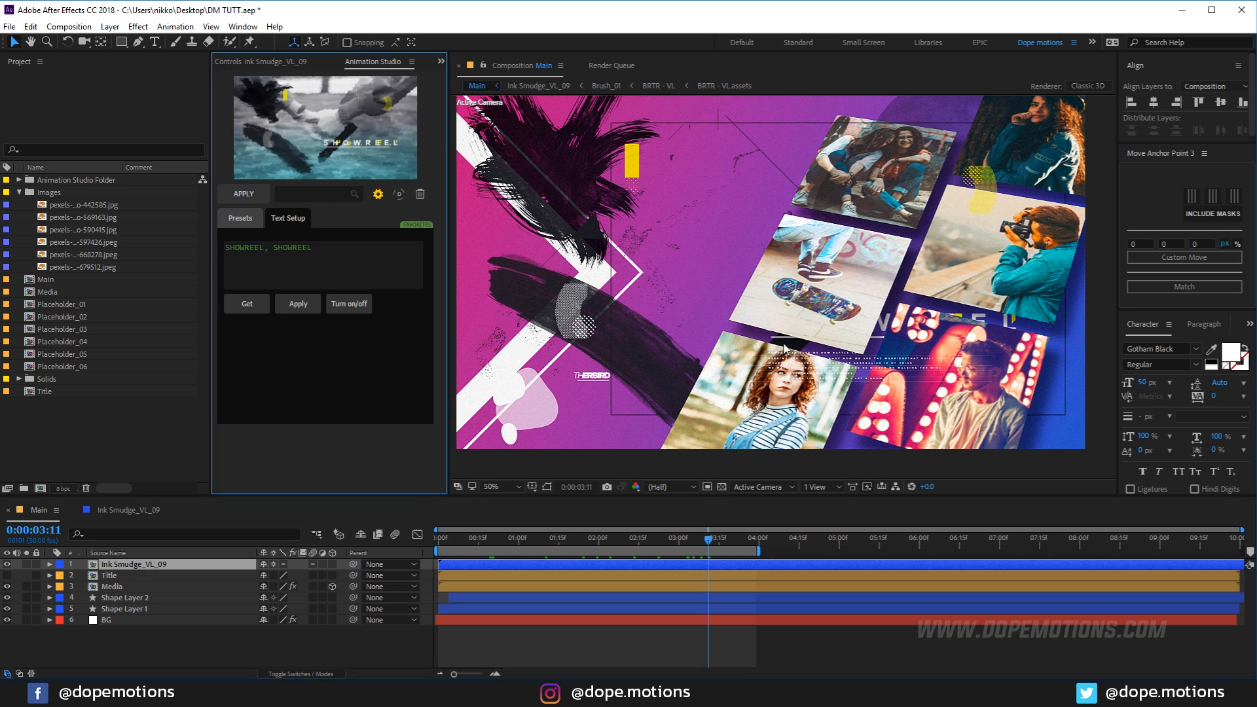
Turn off Collapse Transformations for the Ink Smudge_VL_09 layer and review Main from near the start to 0:00:01:25.
{"action": "left_click", "coordinate": [272, 568]}
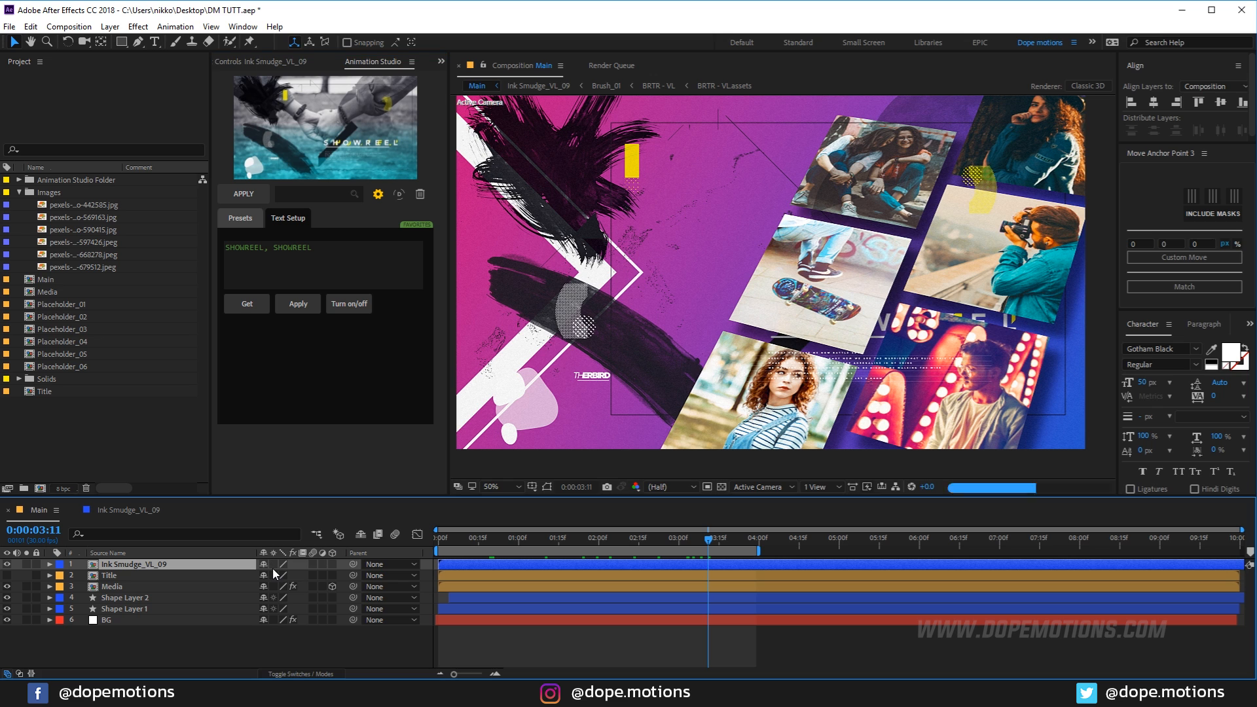
{"action": "left_click", "coordinate": [272, 568]}
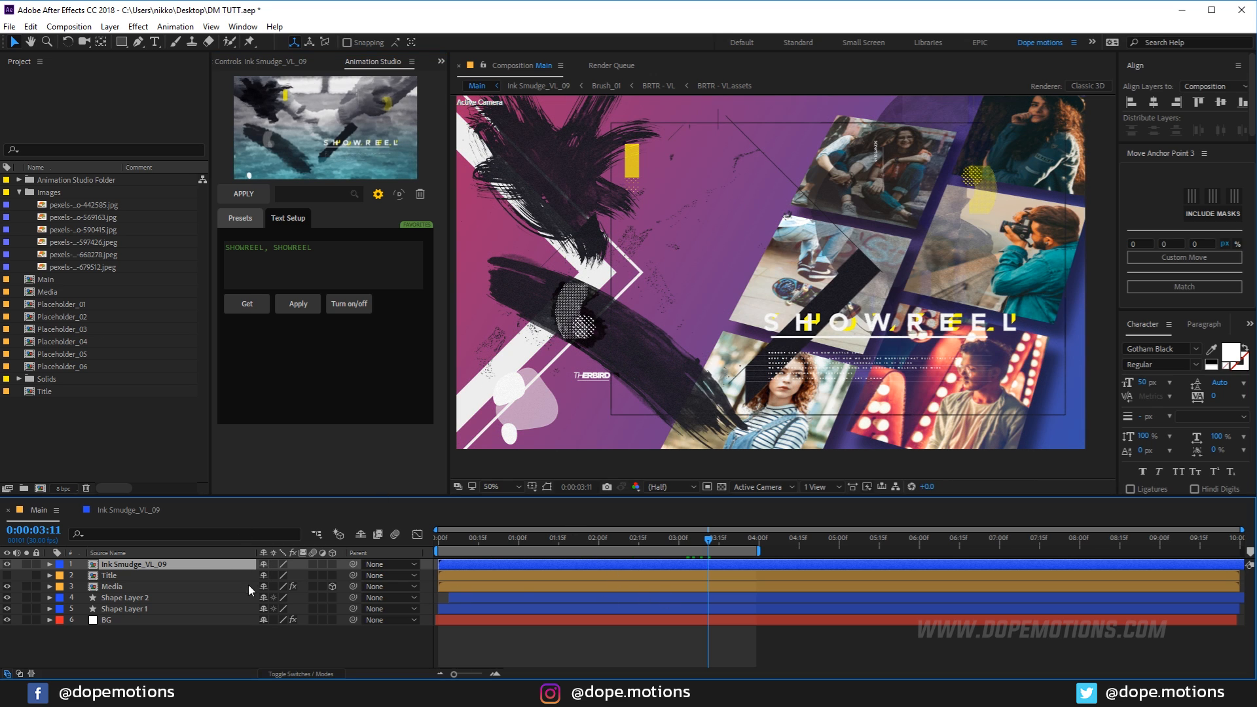
{"action": "left_click", "coordinate": [435, 646]}
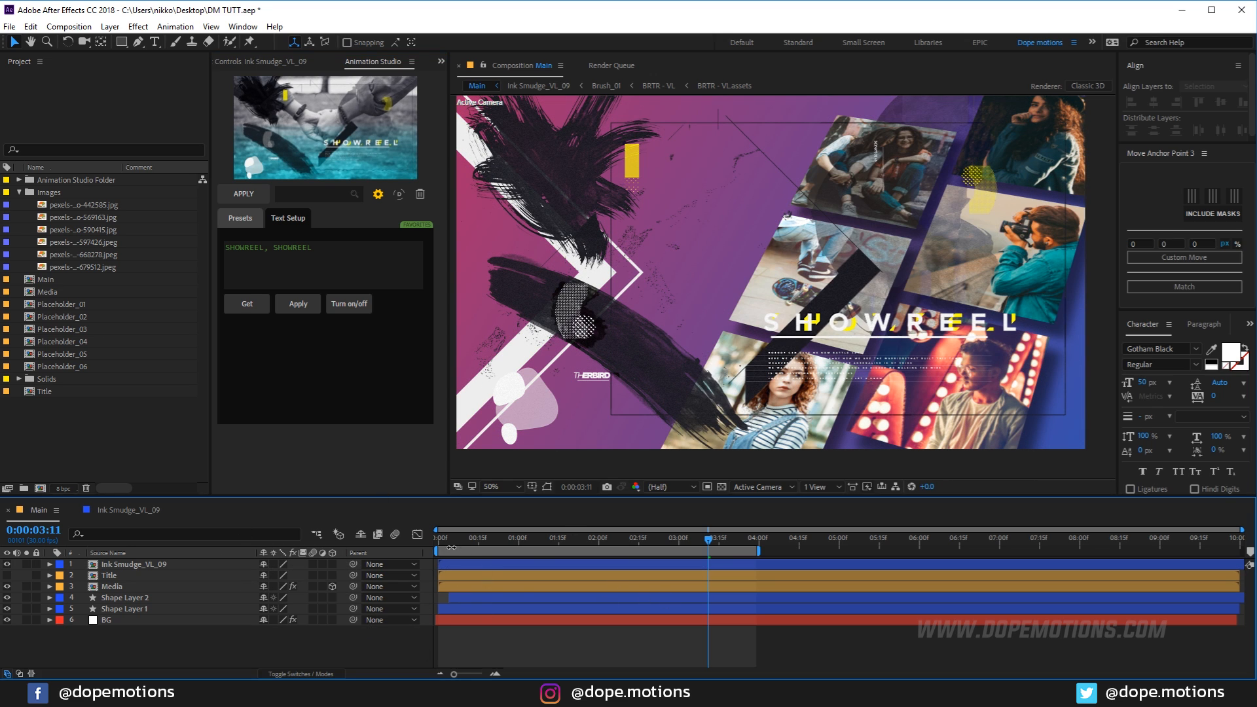
{"action": "left_click", "coordinate": [456, 540]}
{"action": "left_click_drag", "start_coordinate": [456, 540], "coordinate": [584, 541]}
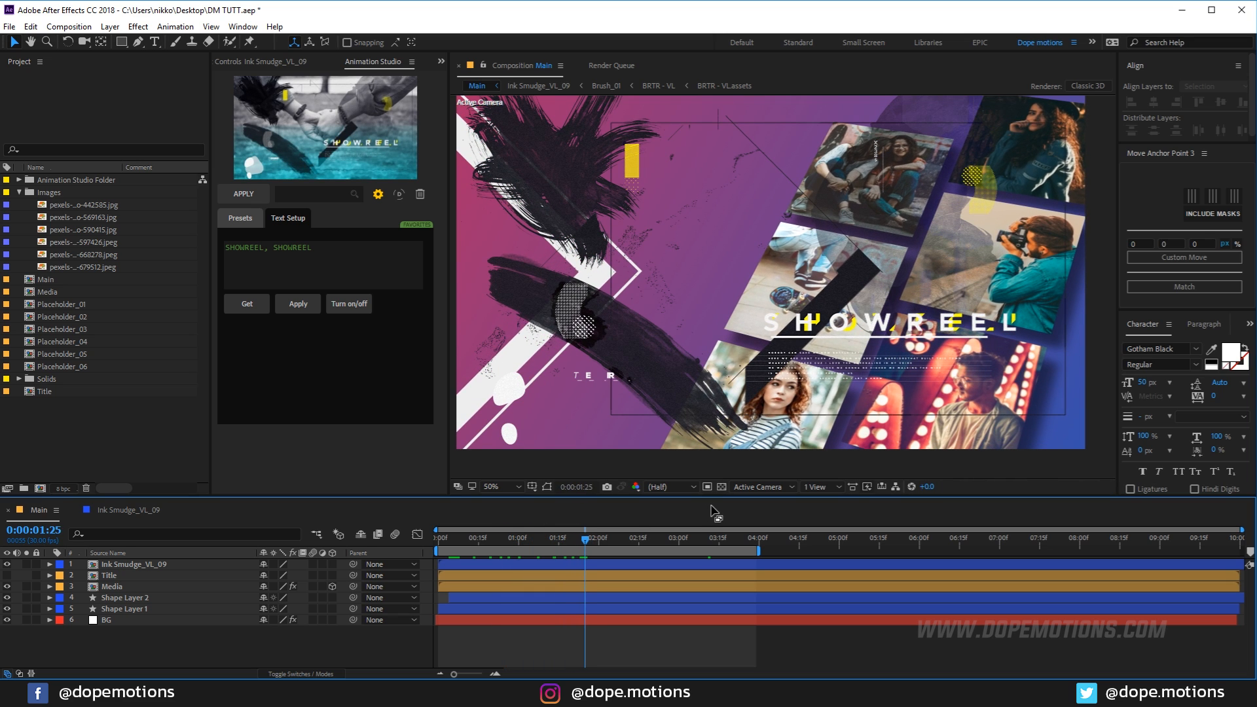